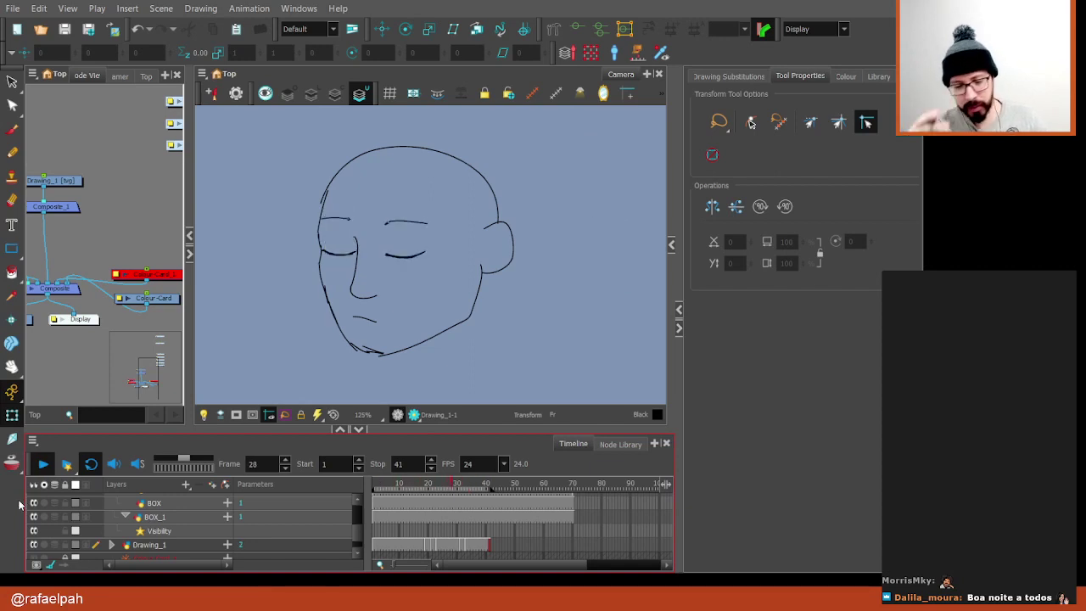
Zoom out to show the whole frame and create a new Drawing_2 element
{"action": "key", "text": "alt+s"}
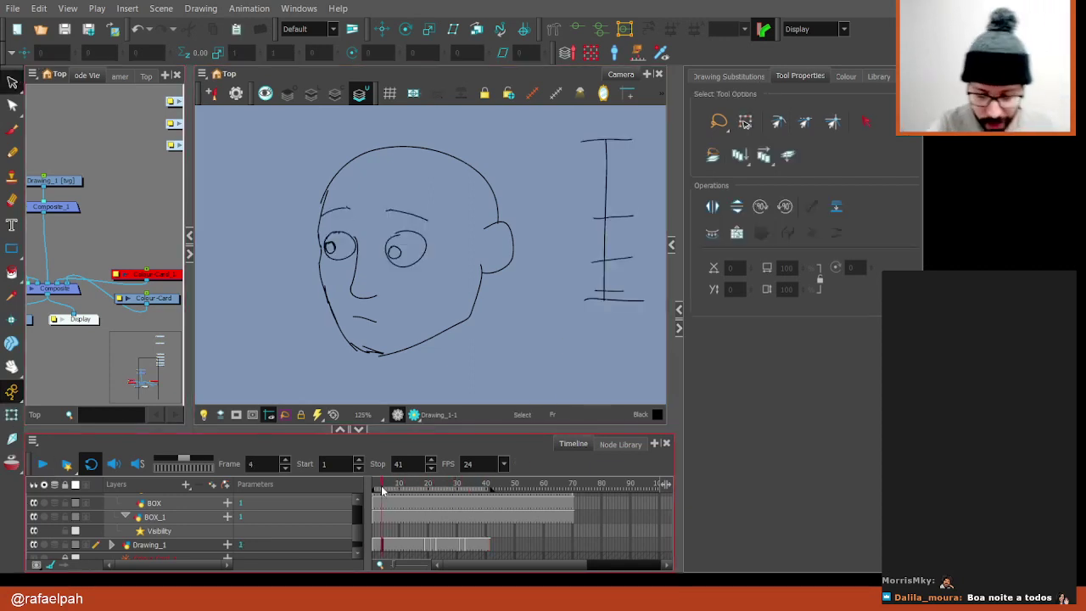
{"action": "scroll", "coordinate": [405, 283], "scroll_direction": "down", "scroll_amount": 2}
{"action": "scroll", "coordinate": [406, 284], "scroll_direction": "down", "scroll_amount": 1}
{"action": "left_click_drag", "start_coordinate": [405, 284], "coordinate": [484, 278]}
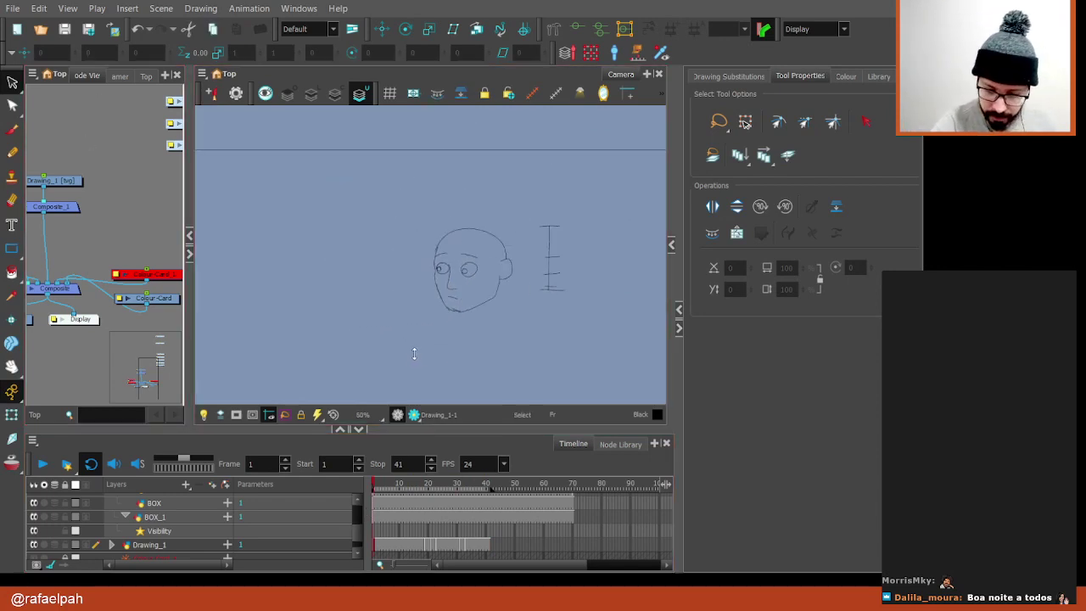
{"action": "key", "text": "ctrl+r"}
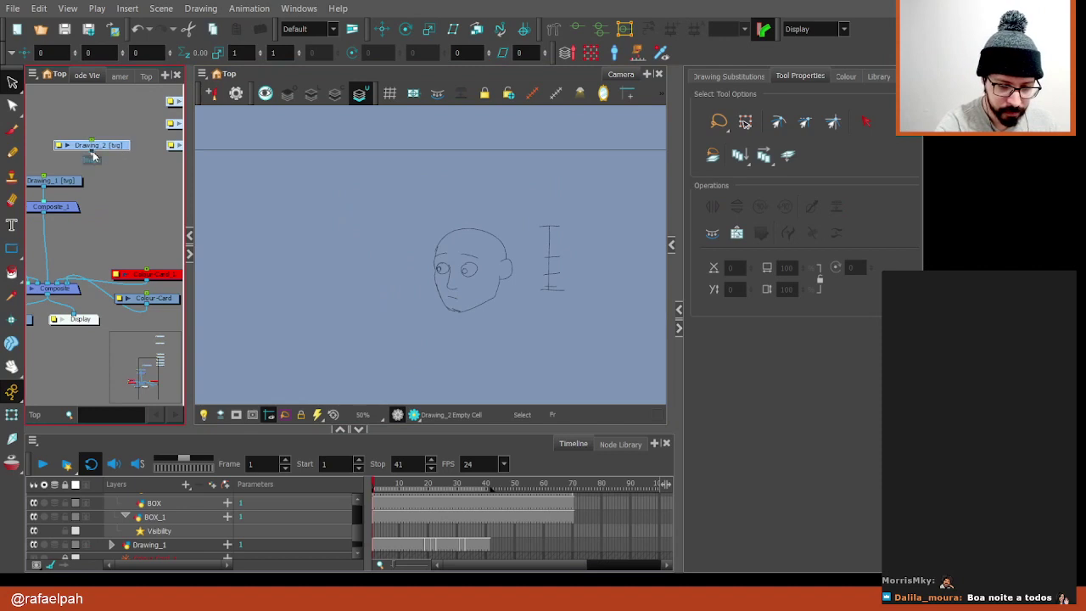
Connect Drawing_2 into Composite_1 and tidy the drawing nodes in the network
{"action": "mouse_move", "coordinate": [116, 149]}
{"action": "left_mouse_down"}
{"action": "mouse_move", "coordinate": [109, 246]}
{"action": "mouse_move", "coordinate": [74, 208]}
{"action": "left_mouse_up"}
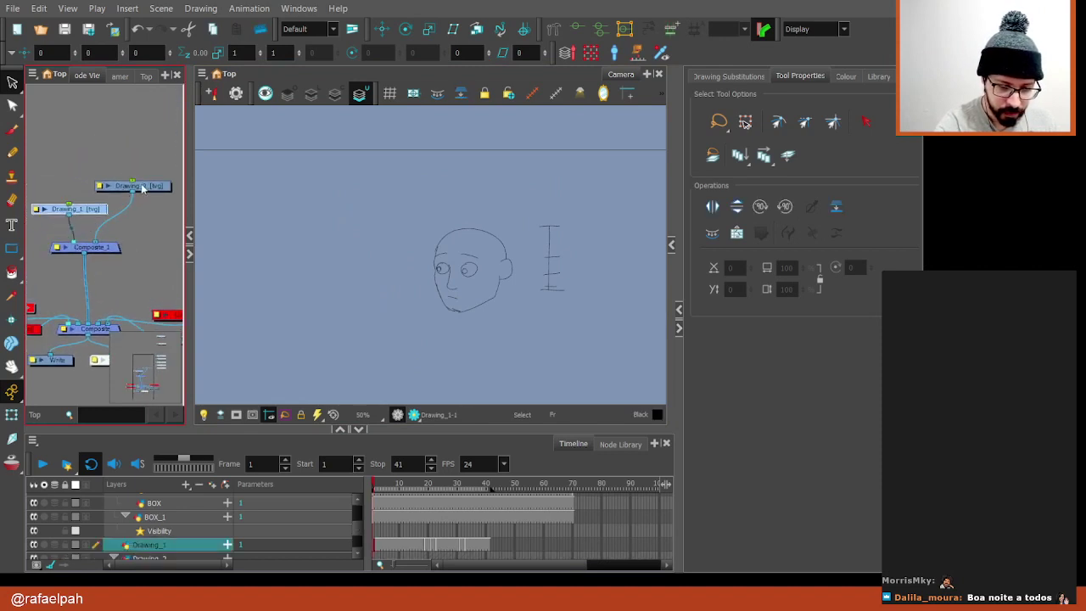
{"action": "left_click_drag", "start_coordinate": [136, 185], "coordinate": [115, 185]}
{"action": "left_click", "coordinate": [12, 153]}
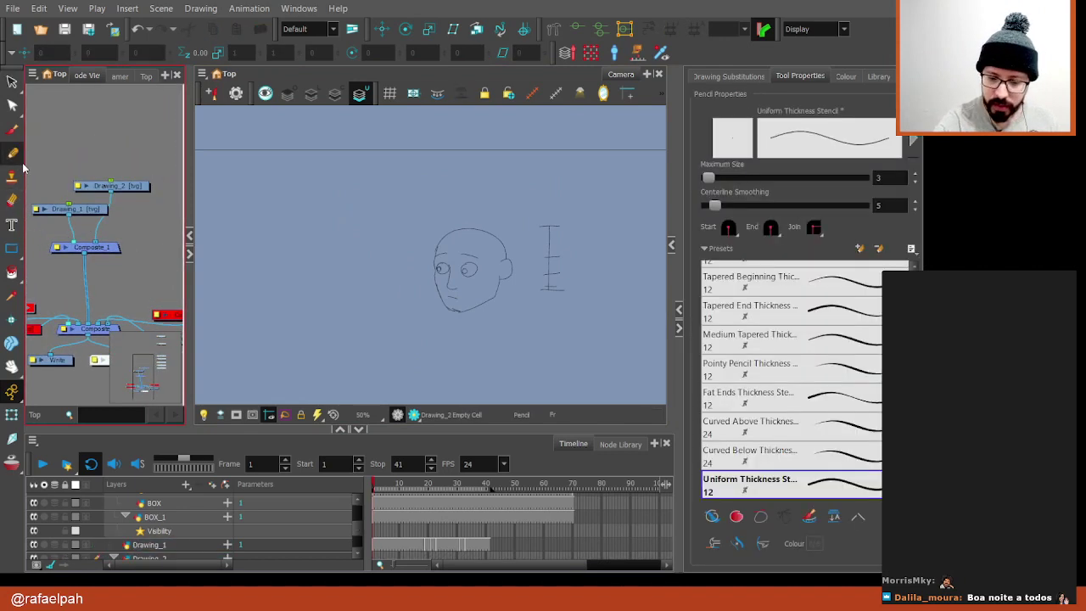
{"action": "scroll", "coordinate": [431, 334], "scroll_direction": "up", "scroll_amount": 1}
{"action": "left_click_drag", "start_coordinate": [431, 335], "coordinate": [476, 265]}
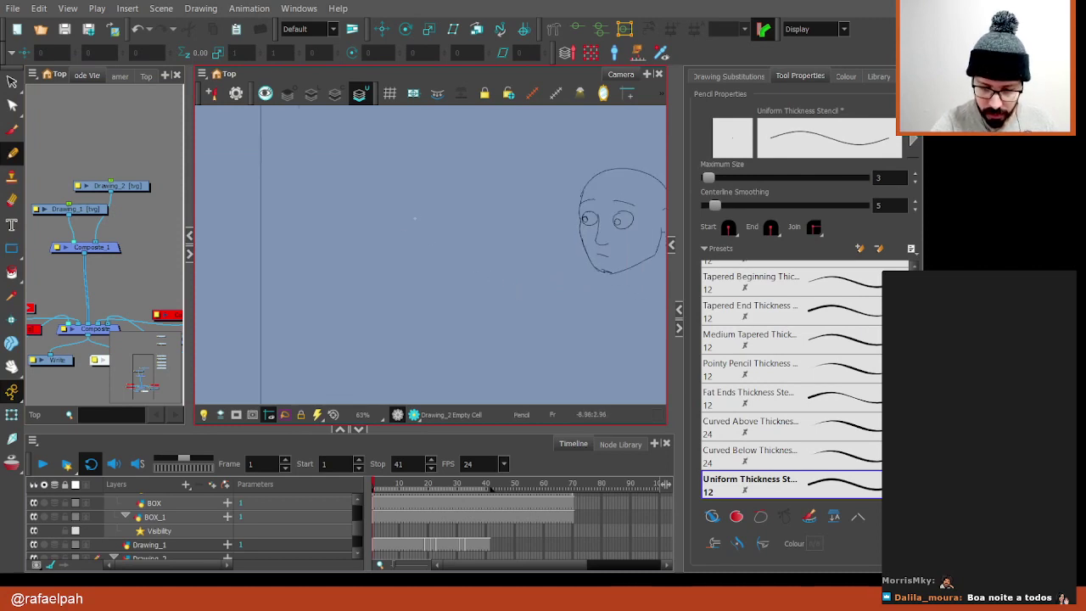
Pencil-sketch two round eyes, a nose and a mouth curve on Drawing_2
{"action": "mouse_move", "coordinate": [373, 244]}
{"action": "left_mouse_down"}
{"action": "mouse_move", "coordinate": [379, 217]}
{"action": "mouse_move", "coordinate": [375, 247]}
{"action": "left_mouse_up"}
{"action": "key", "text": "ctrl+z"}
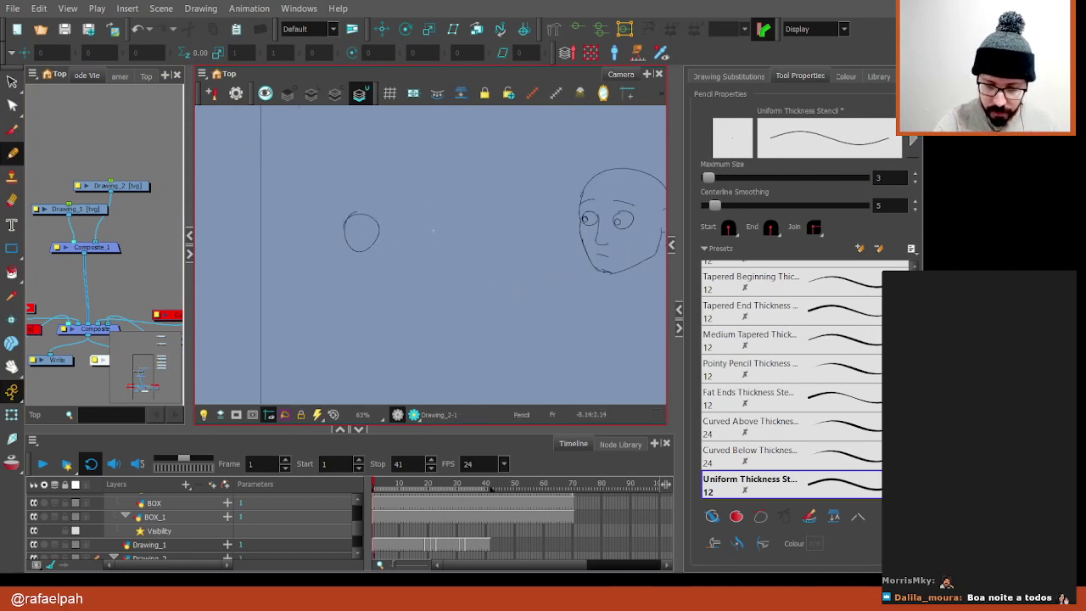
{"action": "left_click_drag", "start_coordinate": [445, 212], "coordinate": [455, 218]}
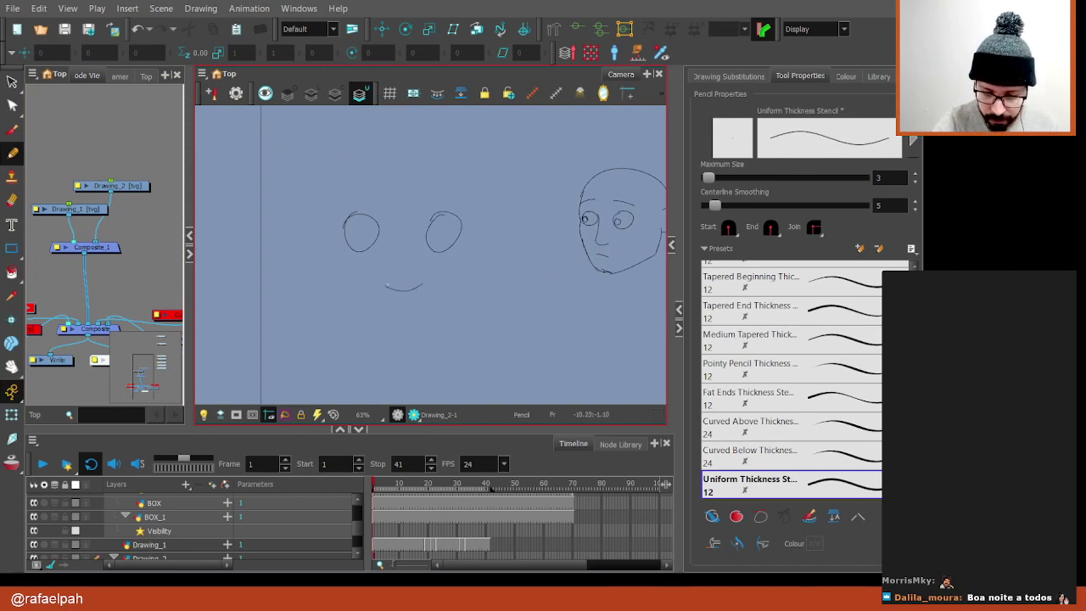
{"action": "key", "text": "ctrl+z"}
{"action": "left_click_drag", "start_coordinate": [386, 285], "coordinate": [422, 284]}
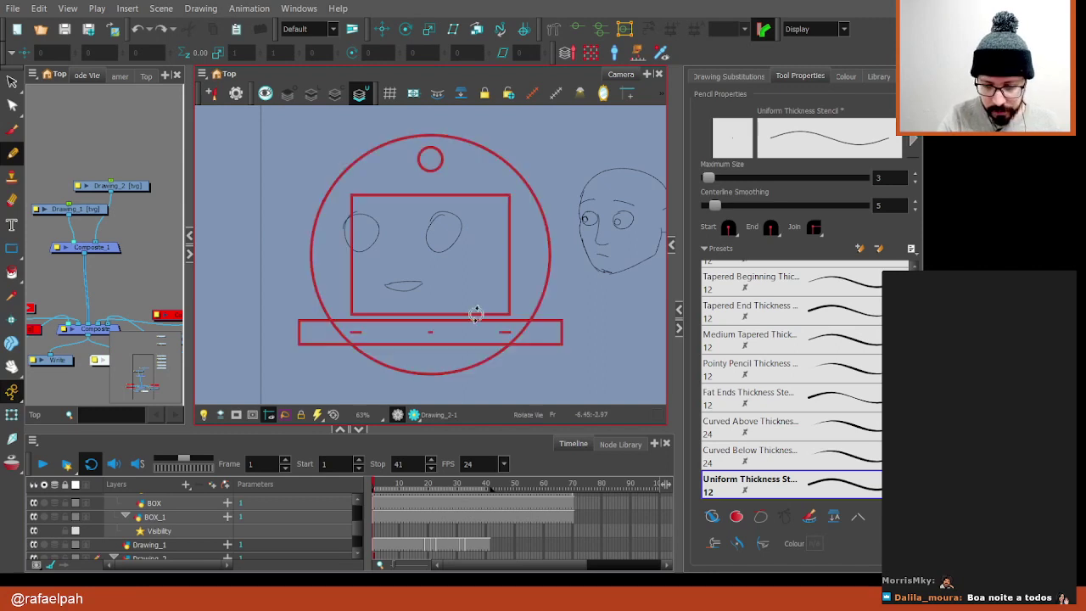
{"action": "mouse_move", "coordinate": [475, 311]}
{"action": "left_mouse_down"}
{"action": "mouse_move", "coordinate": [480, 274]}
{"action": "mouse_move", "coordinate": [454, 330]}
{"action": "left_mouse_up"}
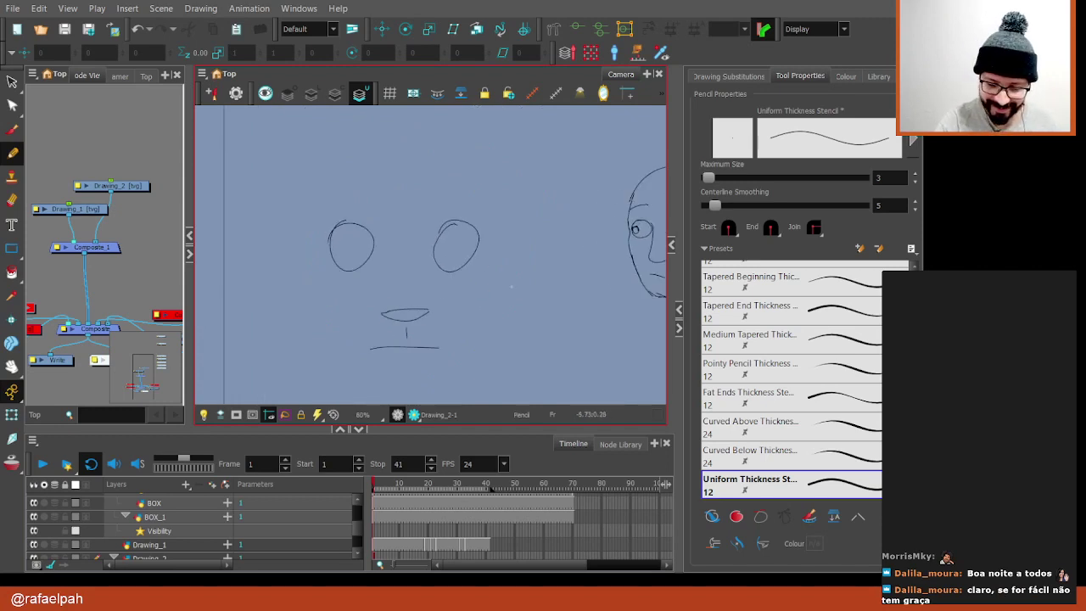
{"action": "left_click_drag", "start_coordinate": [471, 309], "coordinate": [549, 238]}
{"action": "key", "text": "shift+x"}
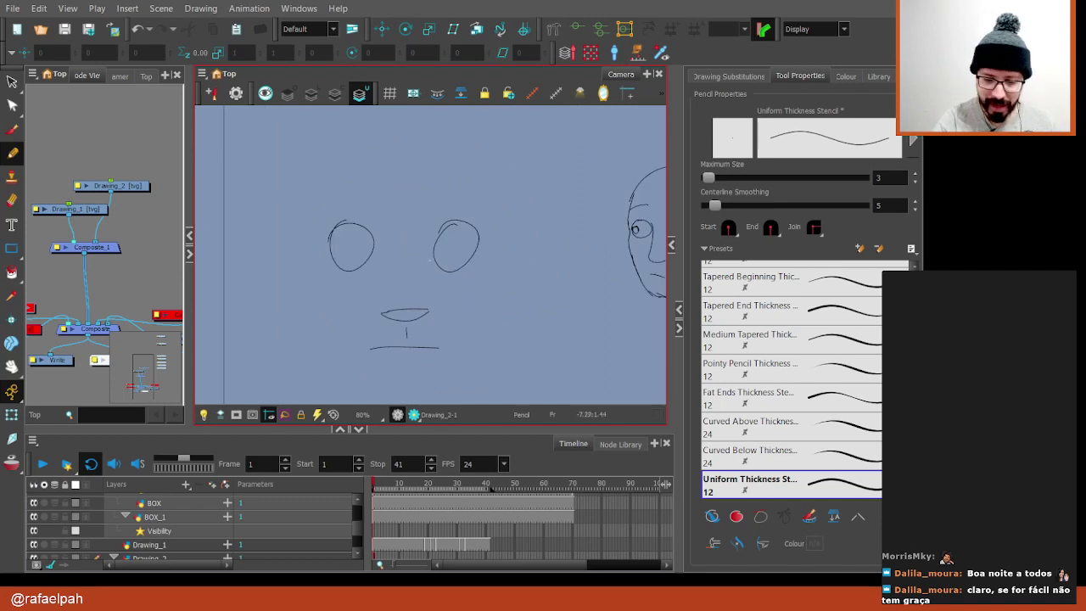
Select and deselect the eye circles, then go to frame 40
{"action": "left_click", "coordinate": [12, 82]}
{"action": "key", "text": "ctrl+a"}
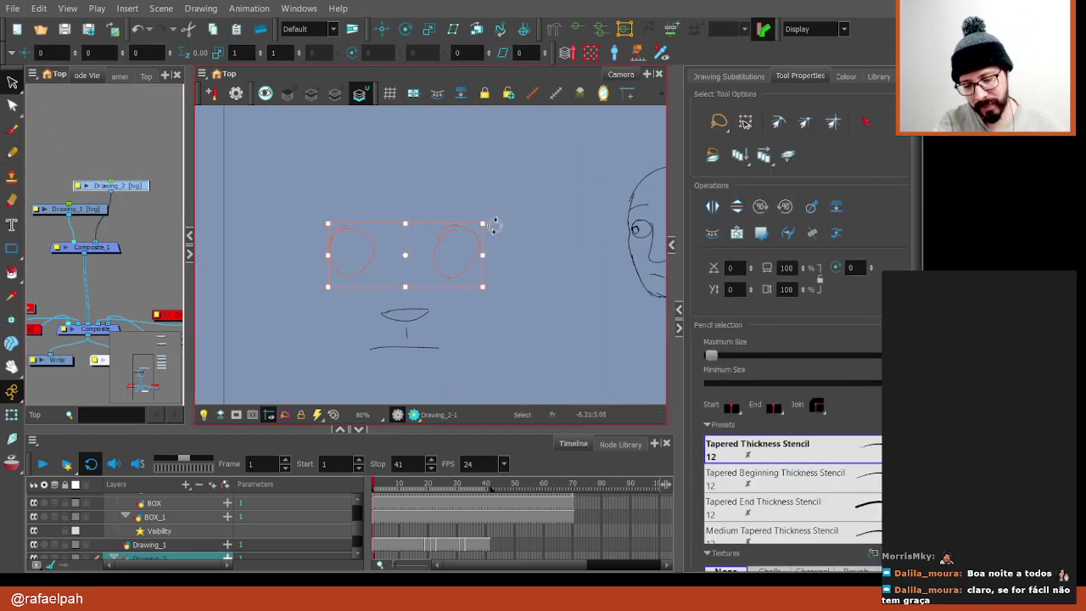
{"action": "key", "text": "ctrl+a"}
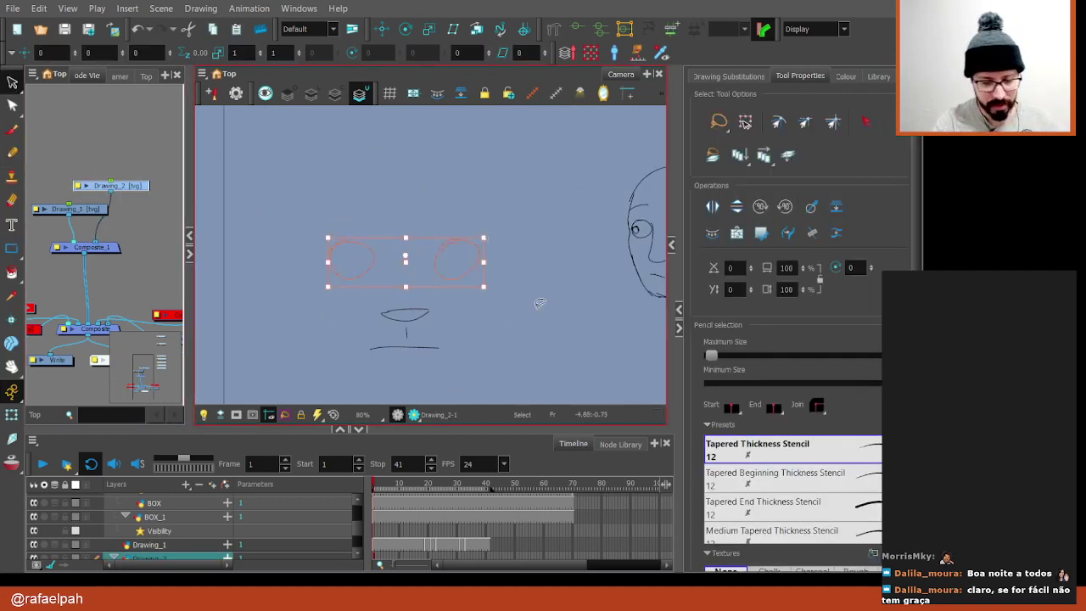
{"action": "left_click", "coordinate": [542, 300]}
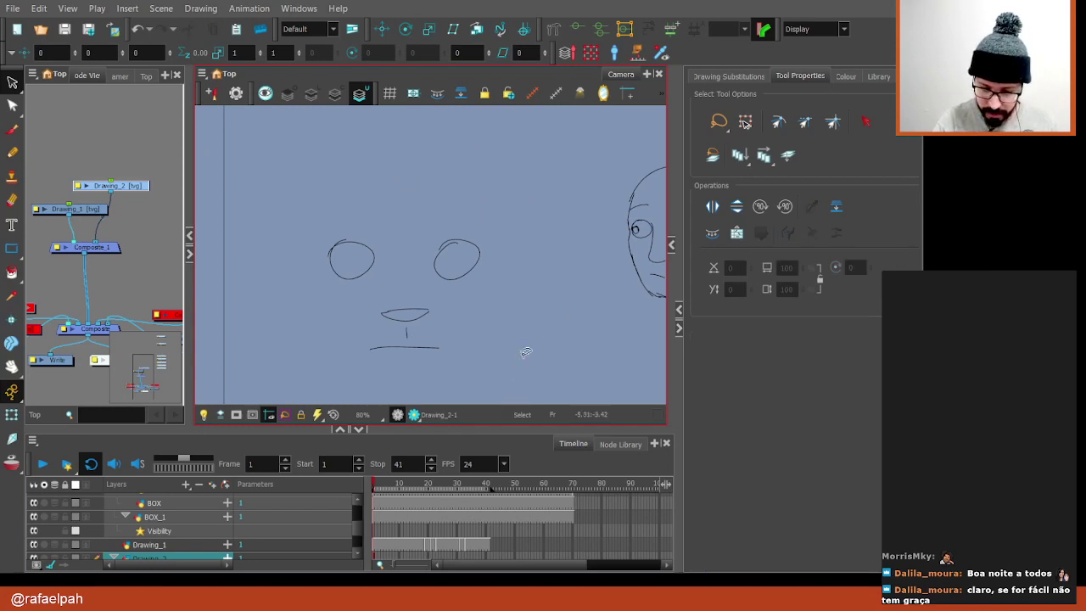
{"action": "left_click", "coordinate": [493, 531]}
{"action": "left_click", "coordinate": [487, 554]}
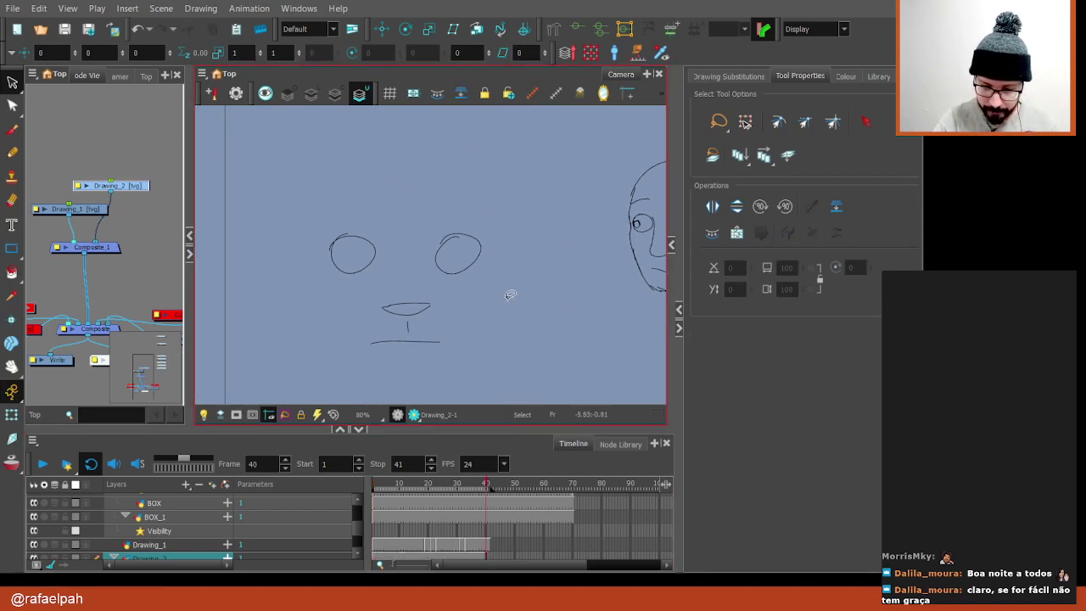
Draw the right and left sides of the face outline and the lower jaw strokes
{"action": "left_click", "coordinate": [12, 152]}
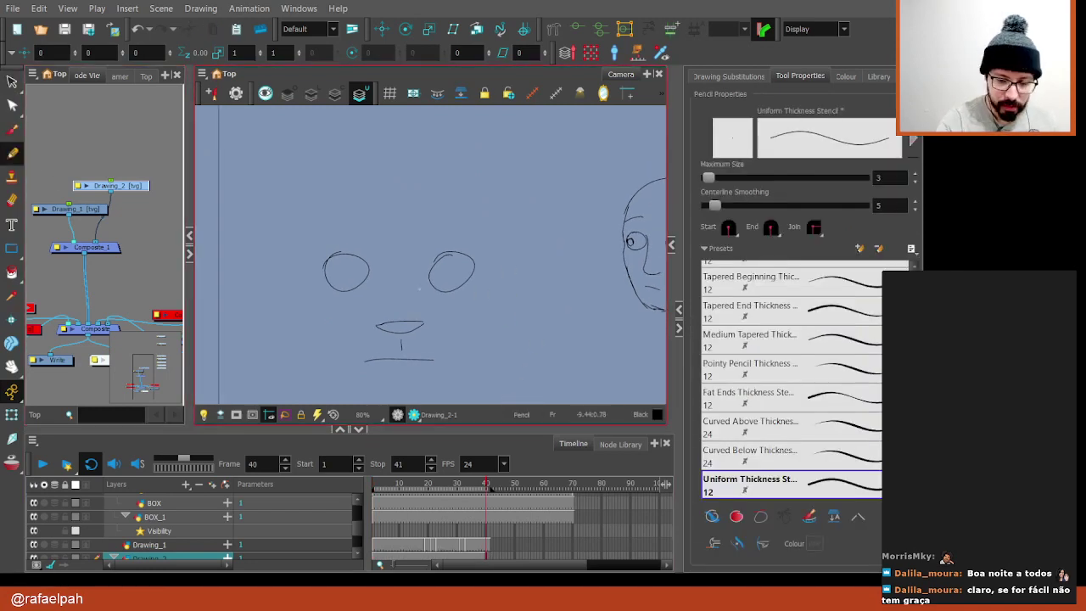
{"action": "left_click_drag", "start_coordinate": [509, 212], "coordinate": [475, 169]}
{"action": "scroll", "coordinate": [450, 218], "scroll_direction": "up", "scroll_amount": 2}
{"action": "scroll", "coordinate": [450, 218], "scroll_direction": "up", "scroll_amount": 1}
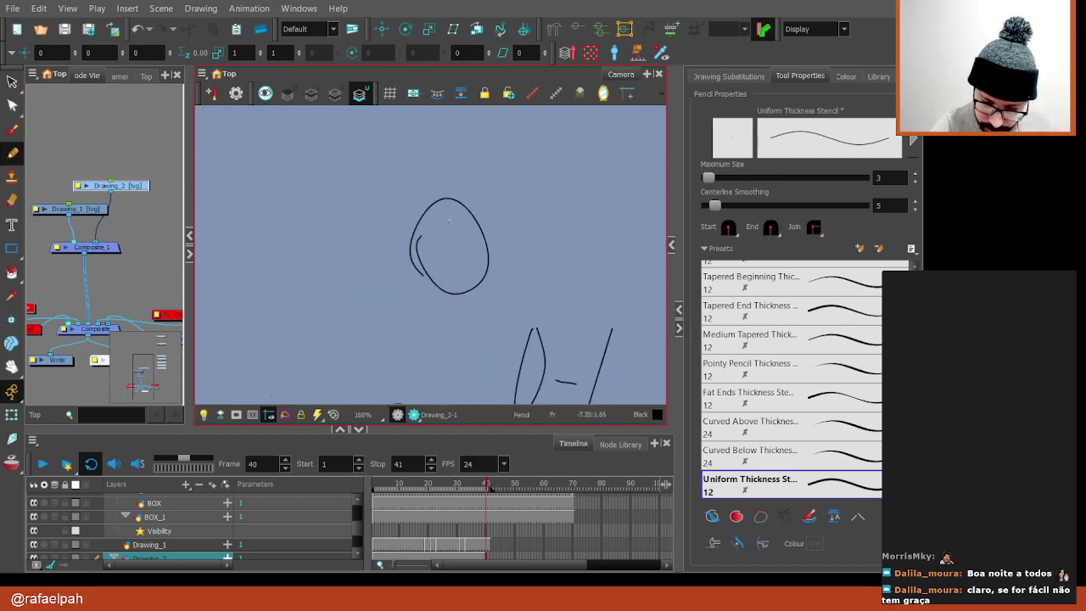
{"action": "scroll", "coordinate": [462, 170], "scroll_direction": "down", "scroll_amount": 1}
{"action": "scroll", "coordinate": [462, 187], "scroll_direction": "down", "scroll_amount": 2}
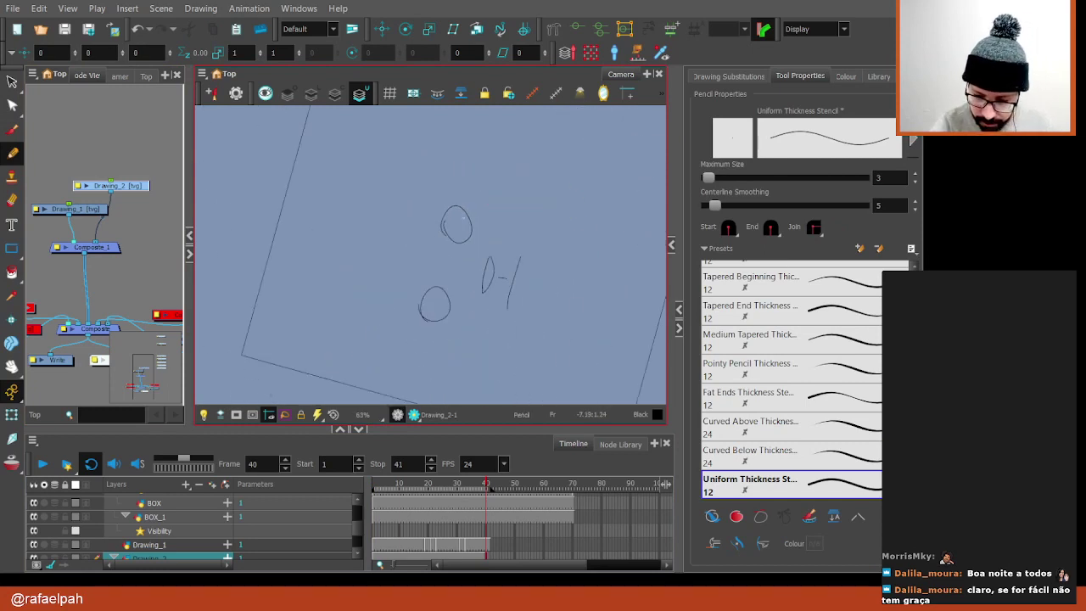
{"action": "scroll", "coordinate": [458, 209], "scroll_direction": "down", "scroll_amount": 1}
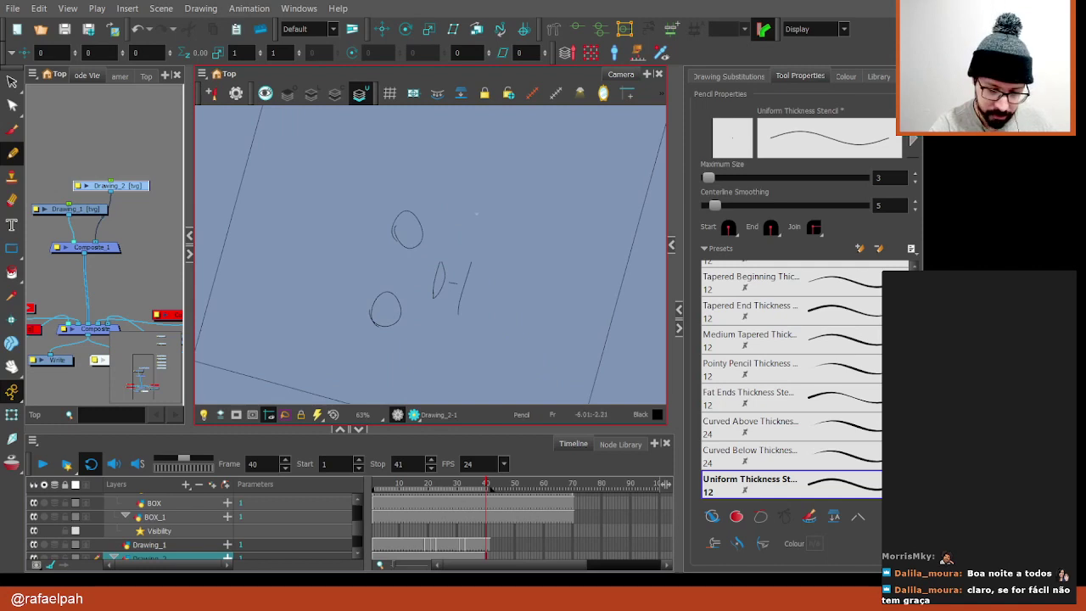
{"action": "key", "text": "shift+x"}
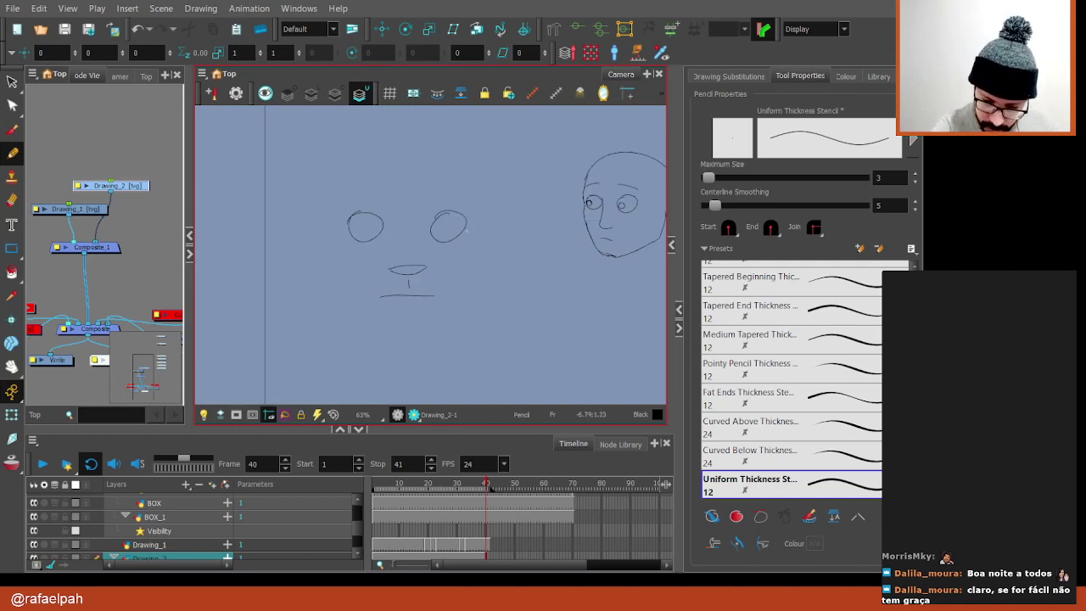
{"action": "mouse_move", "coordinate": [464, 227]}
{"action": "left_mouse_down"}
{"action": "mouse_move", "coordinate": [476, 268]}
{"action": "mouse_move", "coordinate": [437, 323]}
{"action": "left_mouse_up"}
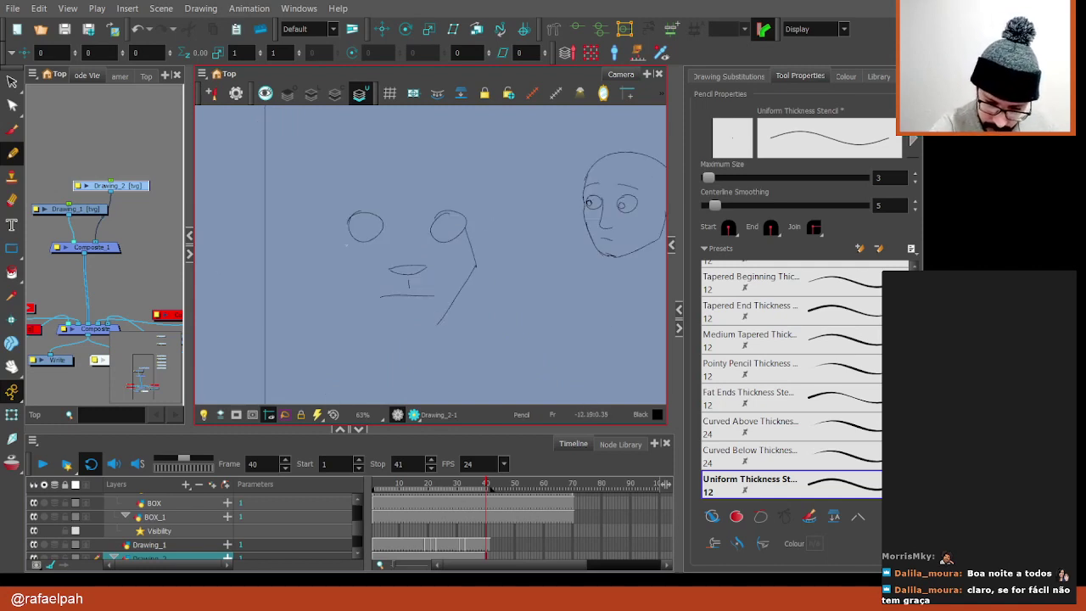
{"action": "mouse_move", "coordinate": [347, 236]}
{"action": "left_mouse_down"}
{"action": "mouse_move", "coordinate": [338, 262]}
{"action": "mouse_move", "coordinate": [371, 335]}
{"action": "left_mouse_up"}
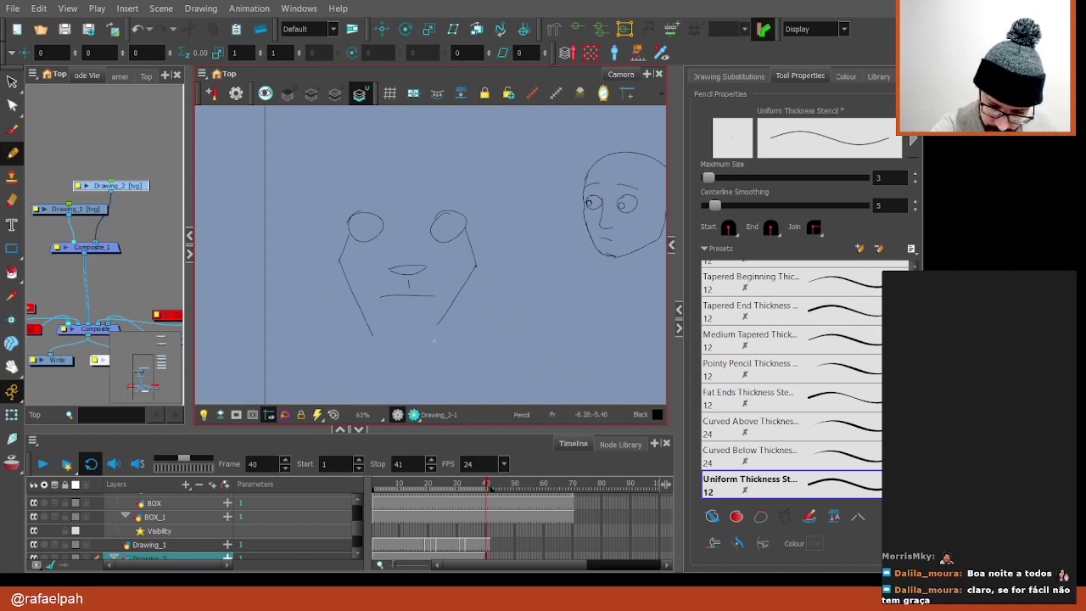
{"action": "left_click_drag", "start_coordinate": [526, 350], "coordinate": [375, 314]}
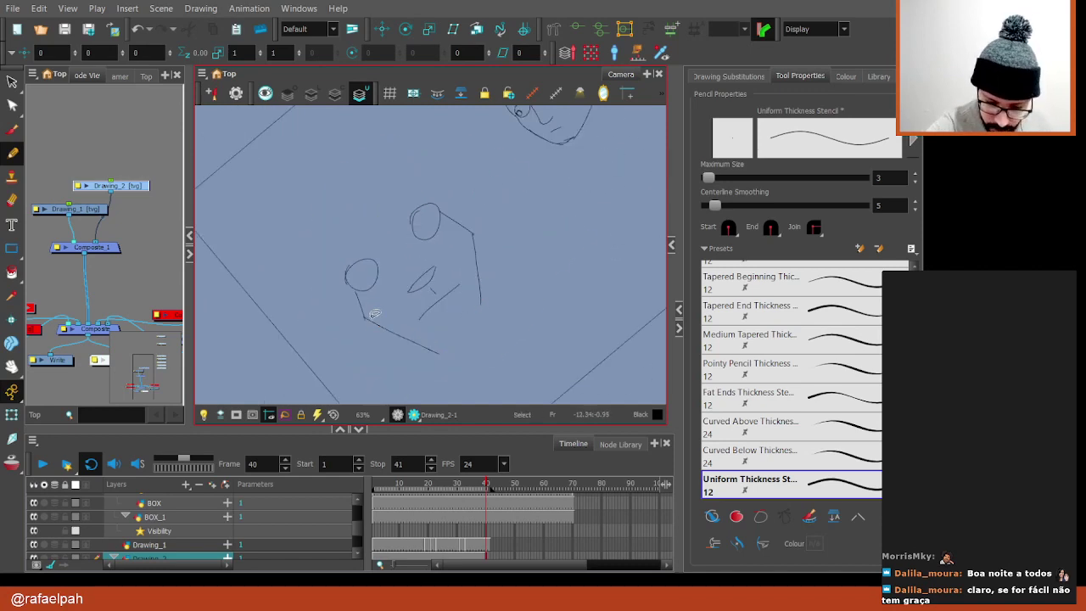
{"action": "key", "text": "ctrl+z"}
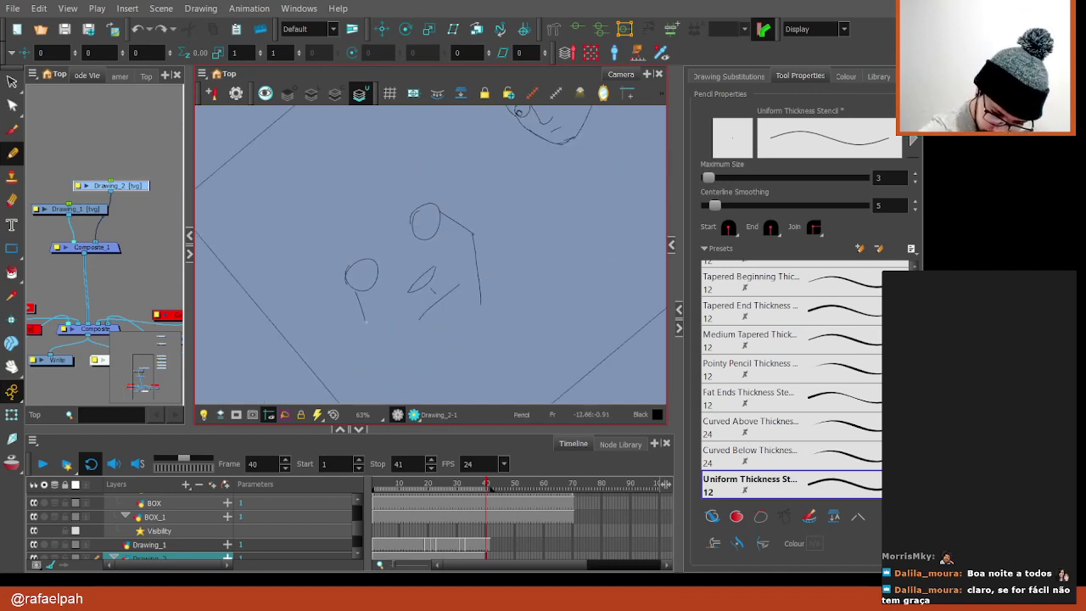
{"action": "left_click_drag", "start_coordinate": [363, 320], "coordinate": [425, 339]}
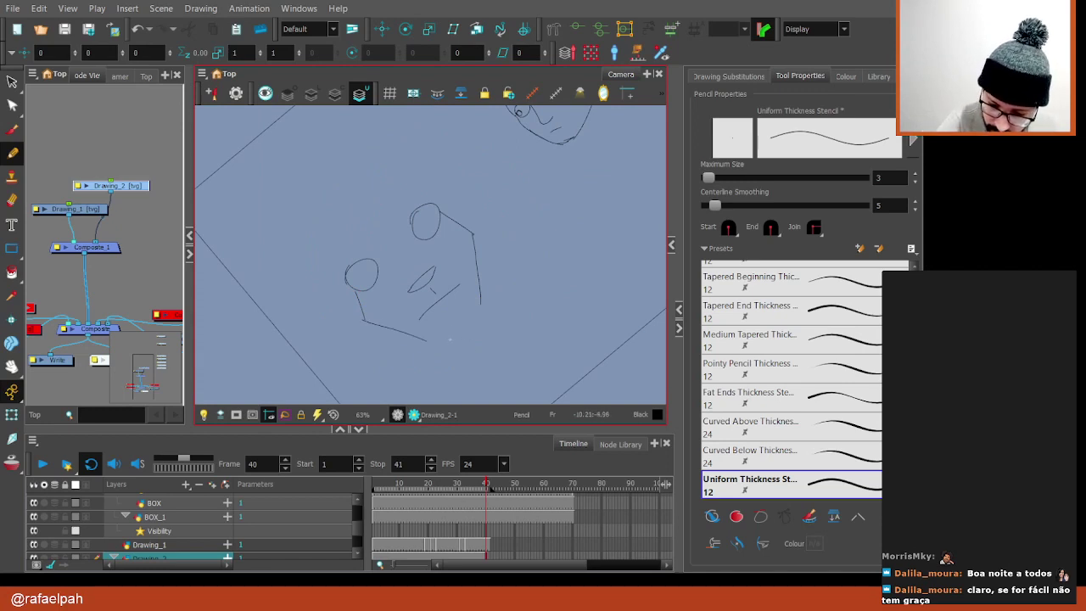
{"action": "left_click_drag", "start_coordinate": [481, 310], "coordinate": [449, 340]}
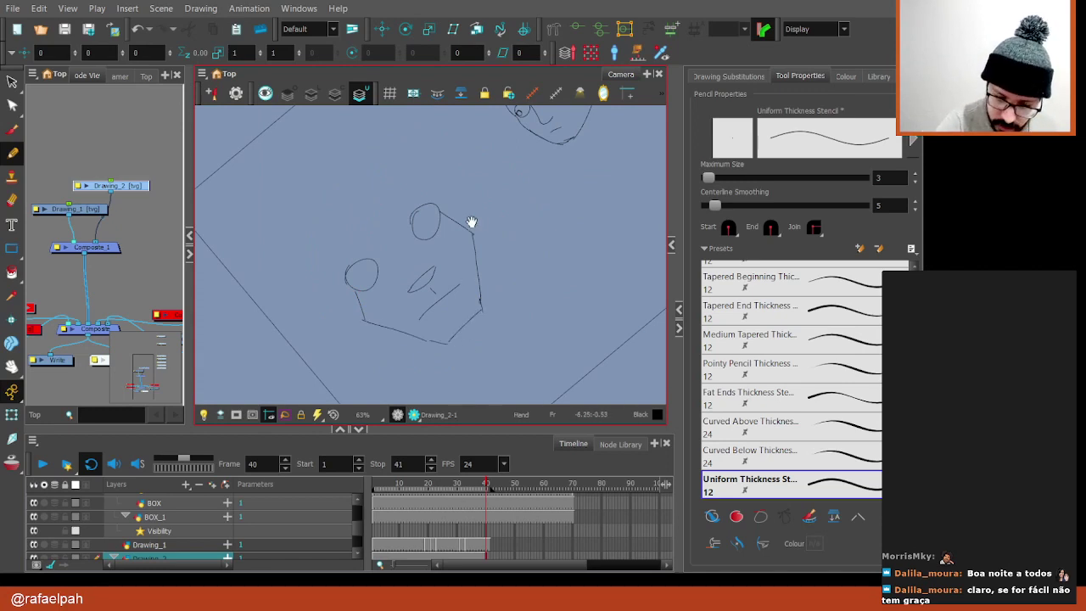
Add straight edges, a vertical left edge and a diagonal upper-left corner, then reset the view
{"action": "left_click_drag", "start_coordinate": [473, 223], "coordinate": [504, 273]}
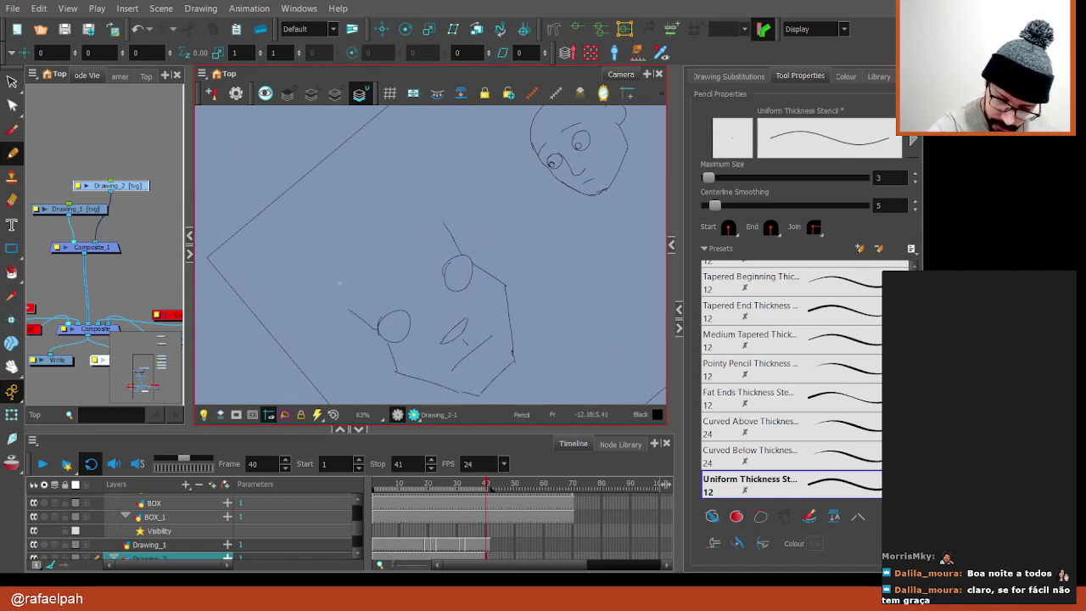
{"action": "key", "text": "ctrl+z"}
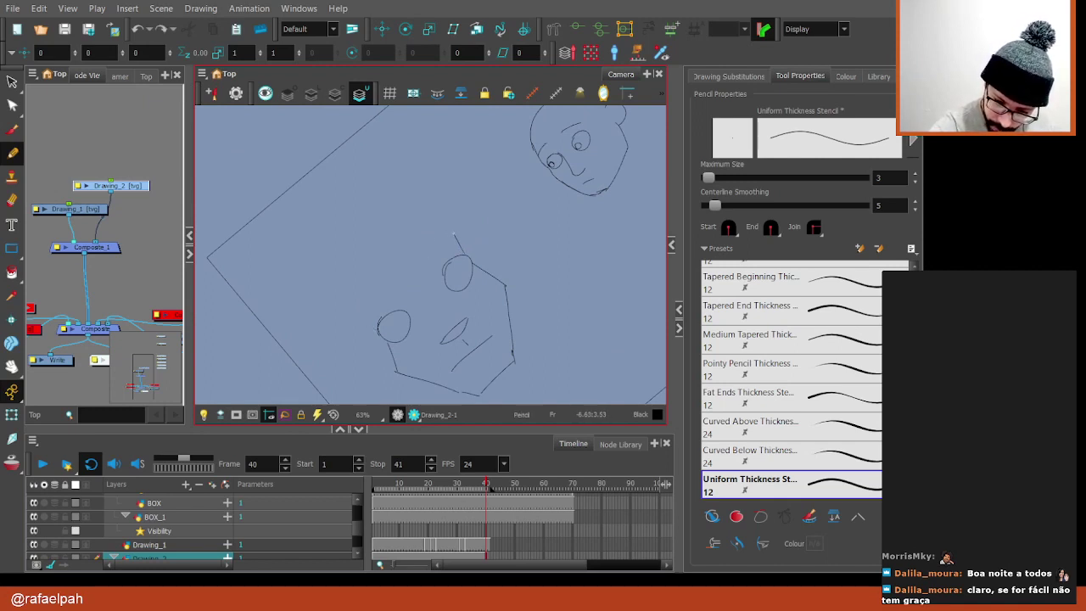
{"action": "left_click_drag", "start_coordinate": [454, 232], "coordinate": [509, 287]}
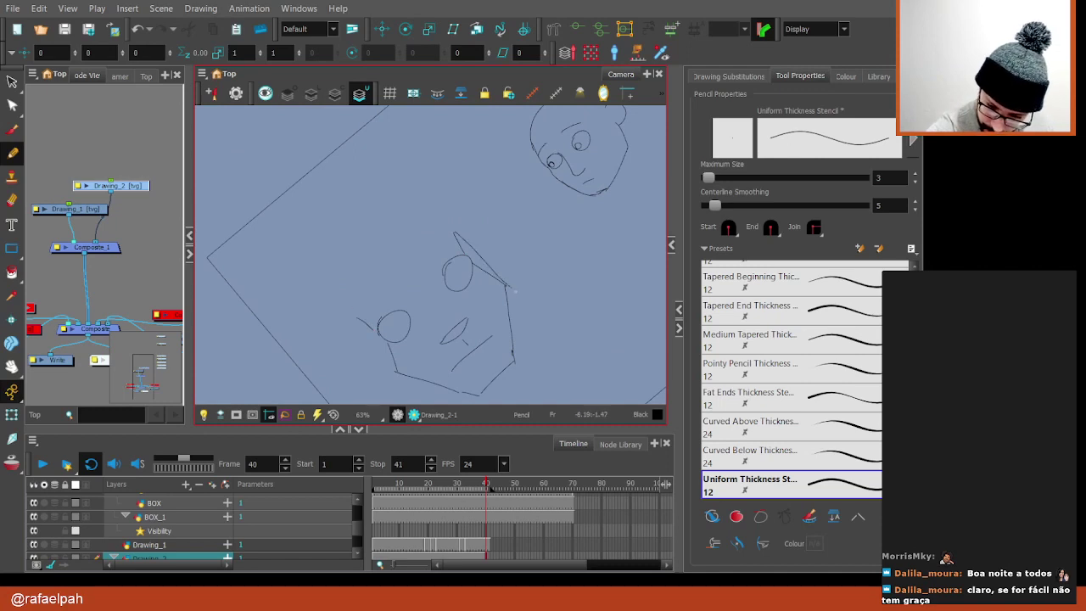
{"action": "left_click_drag", "start_coordinate": [352, 319], "coordinate": [378, 334]}
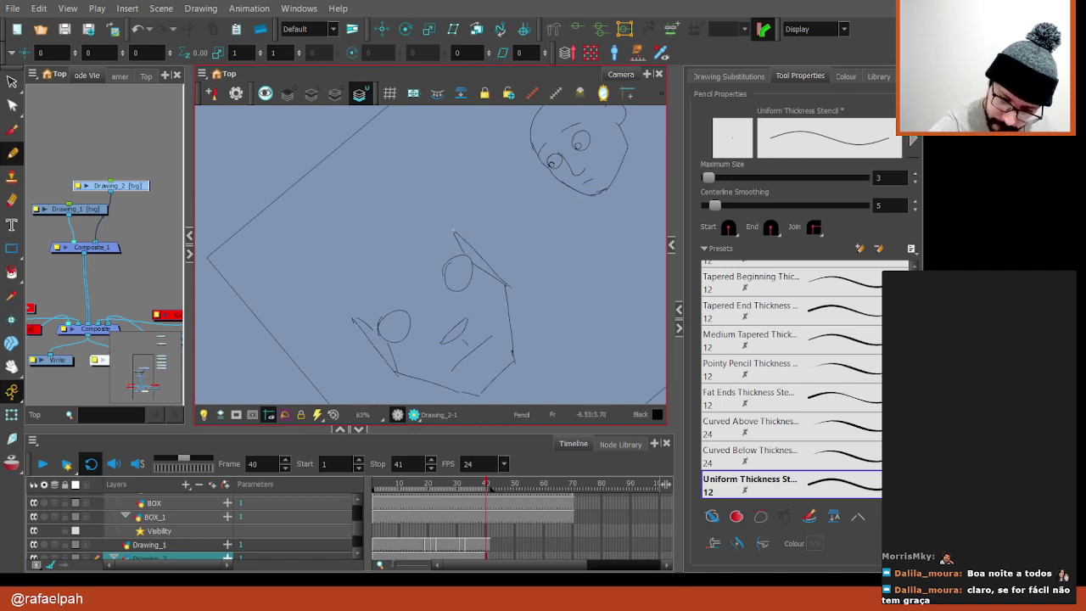
{"action": "left_click_drag", "start_coordinate": [402, 228], "coordinate": [453, 230]}
{"action": "left_click_drag", "start_coordinate": [353, 317], "coordinate": [359, 255]}
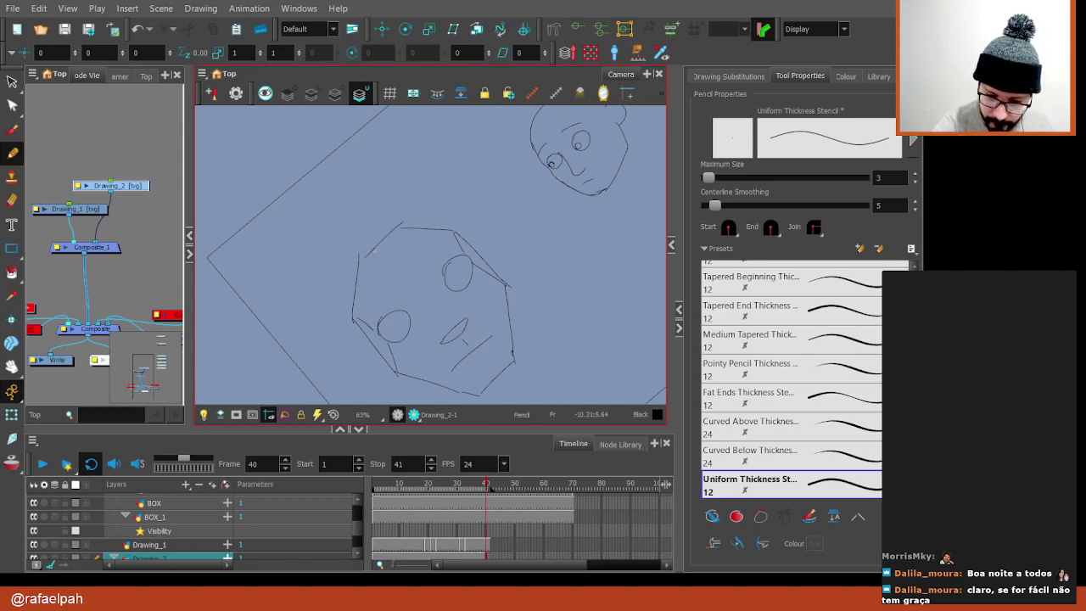
{"action": "key", "text": "alt+z"}
{"action": "left_click_drag", "start_coordinate": [400, 228], "coordinate": [359, 254]}
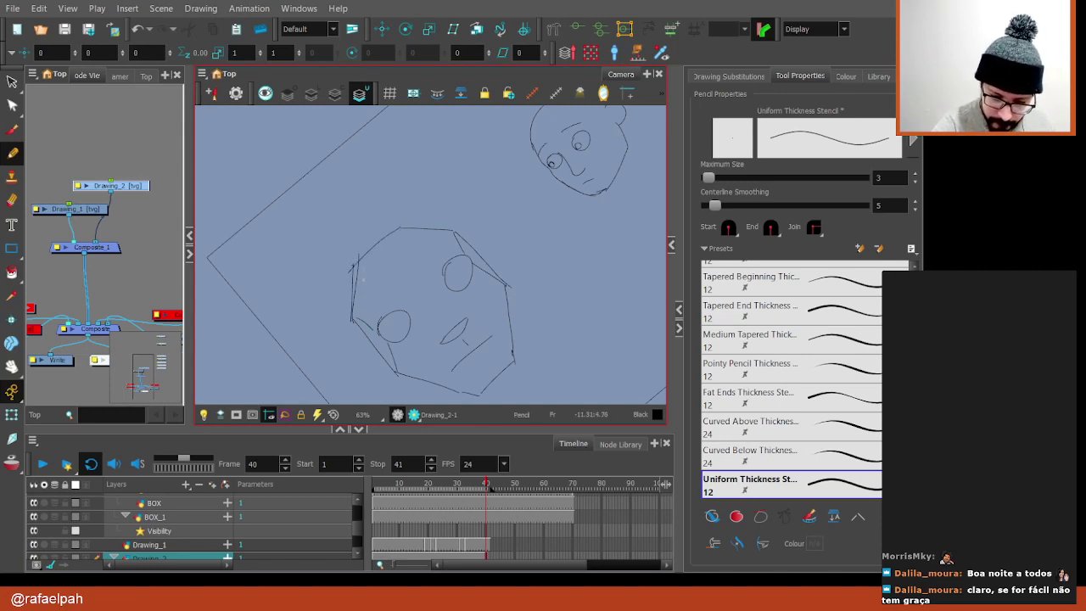
{"action": "key", "text": "alt+s"}
{"action": "left_click", "coordinate": [356, 270]}
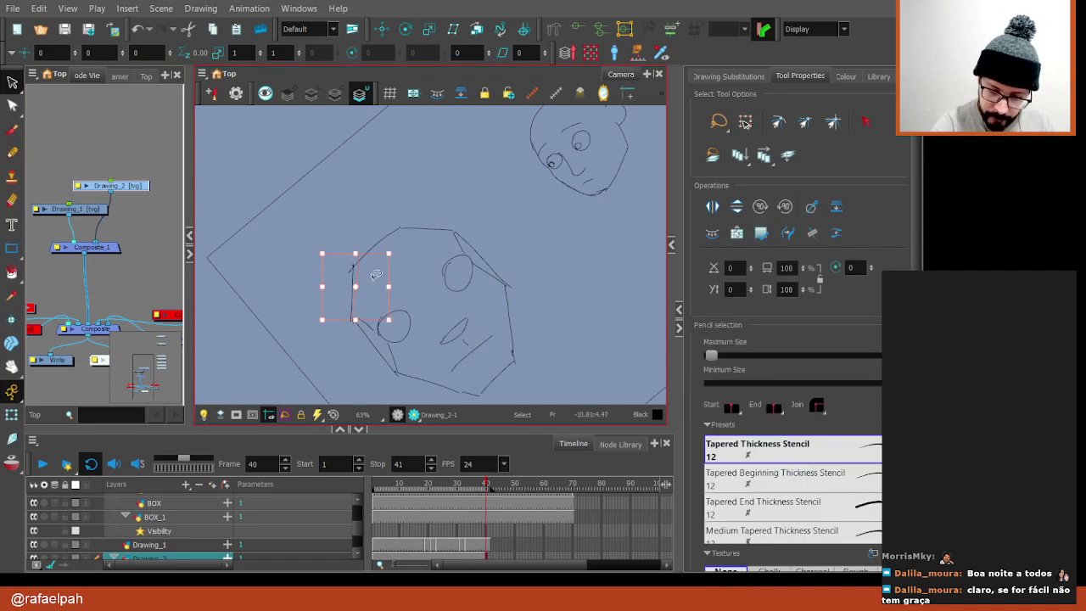
{"action": "key", "text": "Escape"}
{"action": "key", "text": "shift+m"}
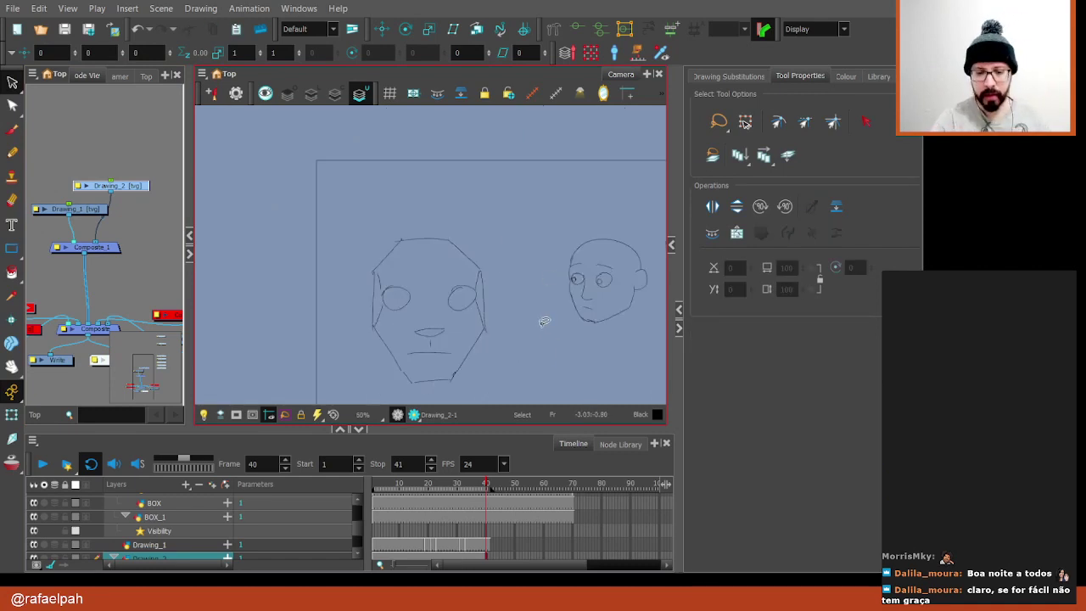
{"action": "key", "text": "2"}
{"action": "left_click_drag", "start_coordinate": [543, 303], "coordinate": [484, 249]}
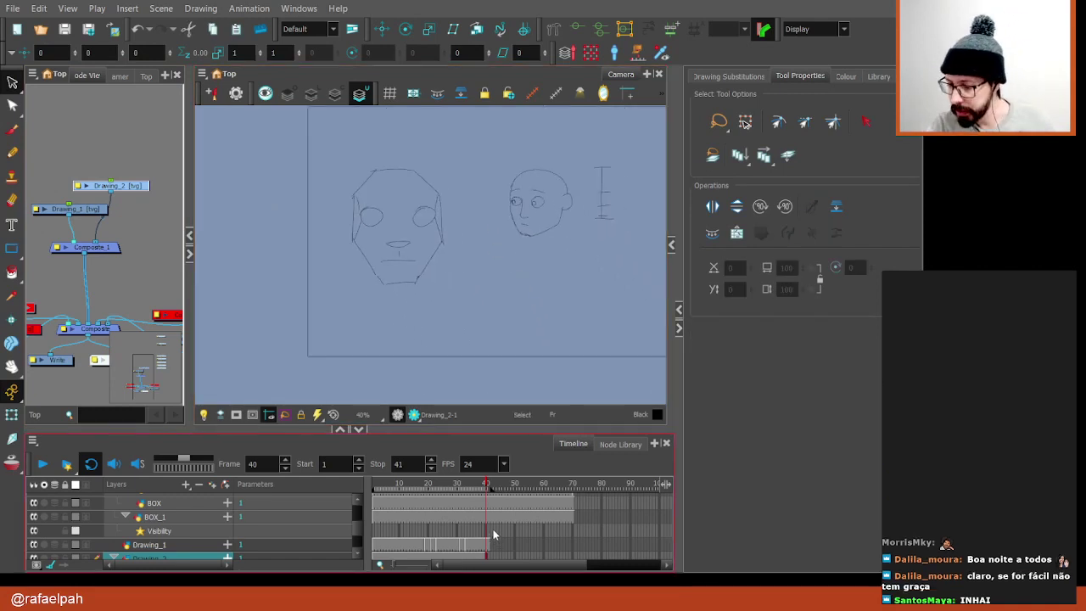
{"action": "key", "text": "1"}
{"action": "key", "text": "1"}
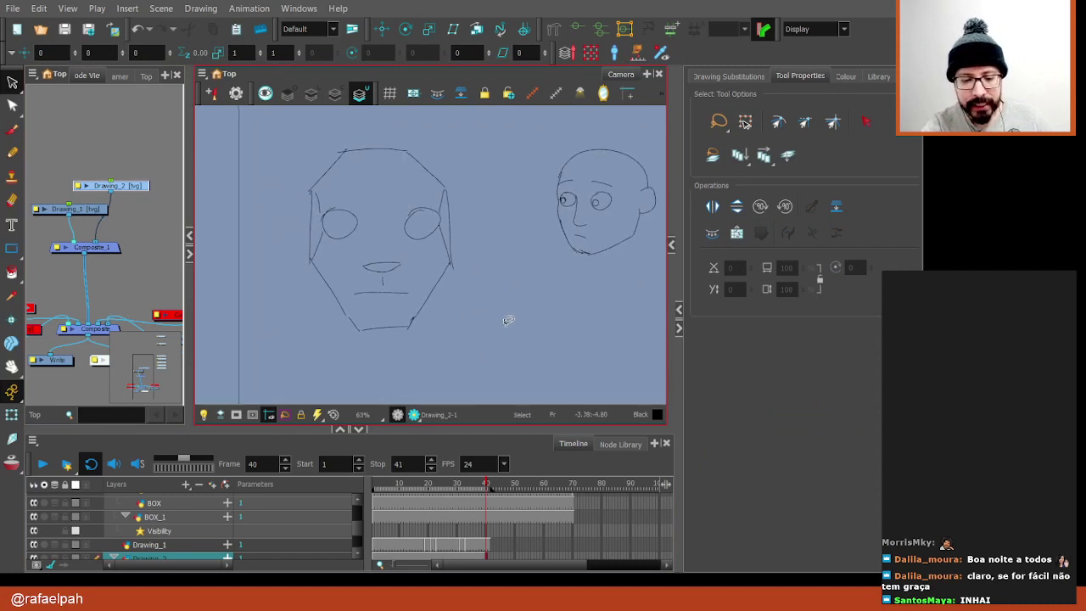
{"action": "scroll", "coordinate": [507, 320], "scroll_direction": "up", "scroll_amount": 1}
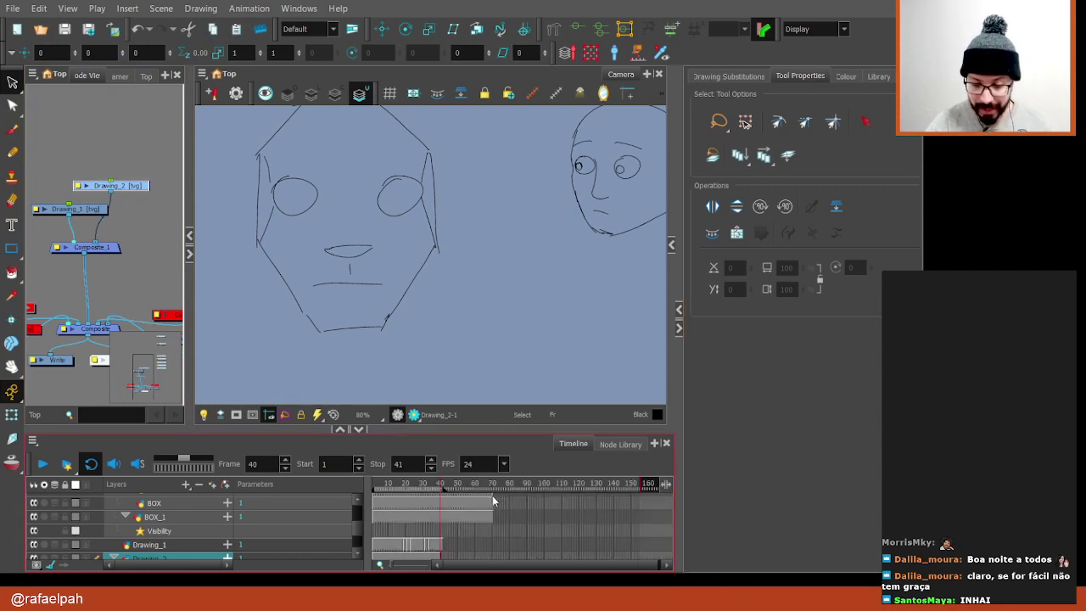
Go to frame 18 on the Drawing_2 layer, checking frames 15 and 13 on the way
{"action": "scroll", "coordinate": [461, 502], "scroll_direction": "up", "scroll_amount": 2}
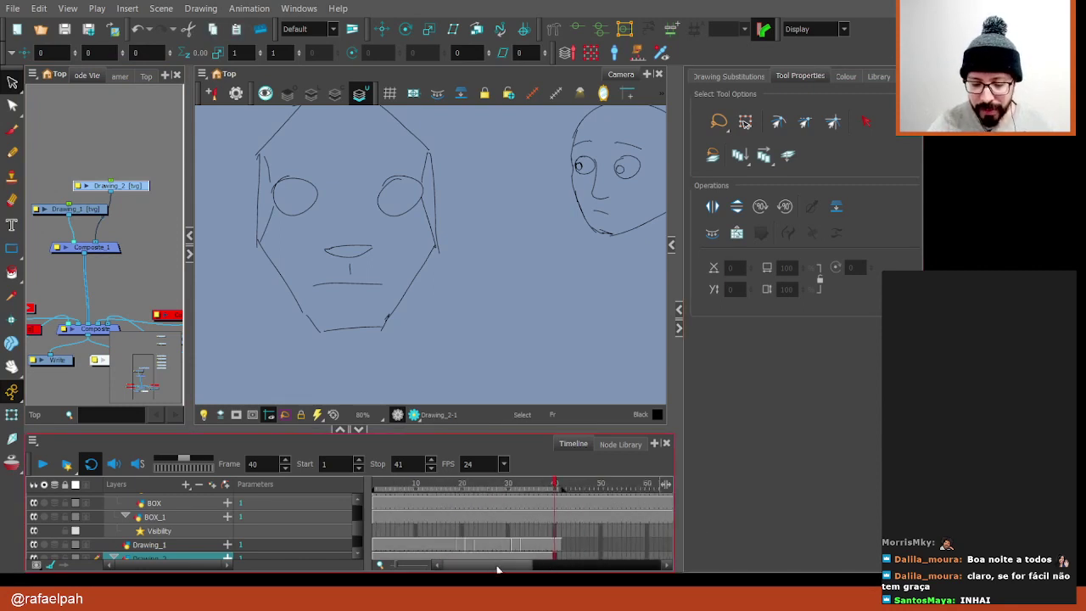
{"action": "scroll", "coordinate": [362, 523], "scroll_direction": "down", "scroll_amount": 1}
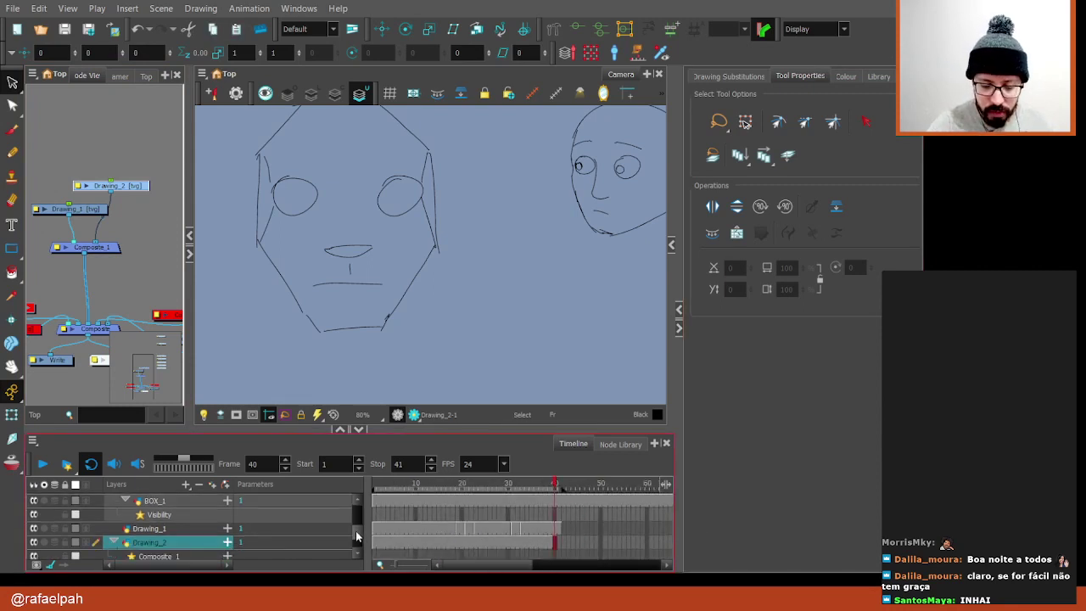
{"action": "left_click", "coordinate": [438, 486]}
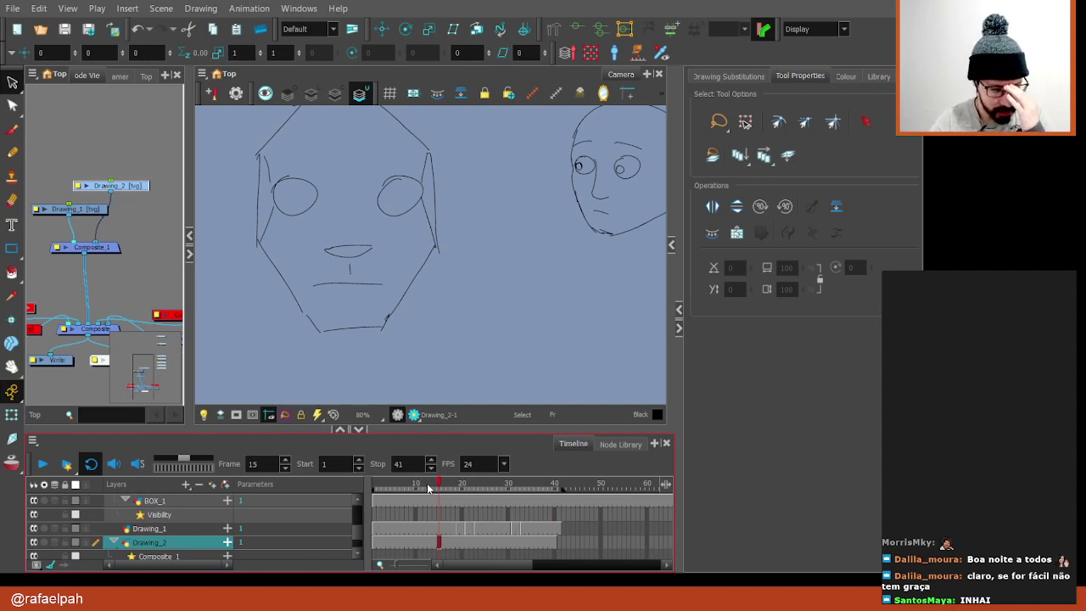
{"action": "left_click", "coordinate": [430, 485]}
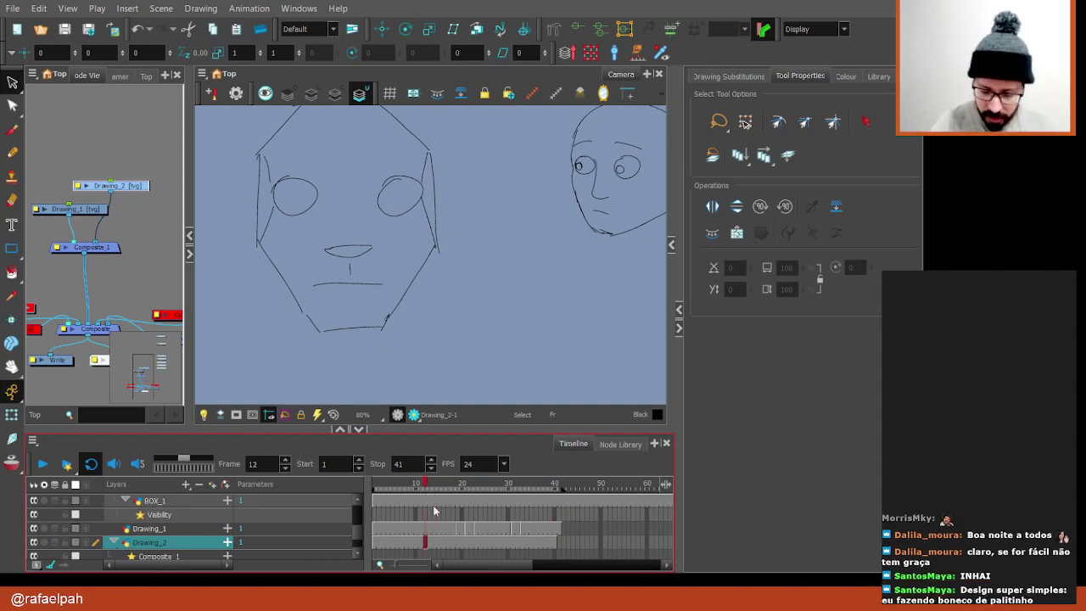
{"action": "left_click_drag", "start_coordinate": [456, 544], "coordinate": [454, 544]}
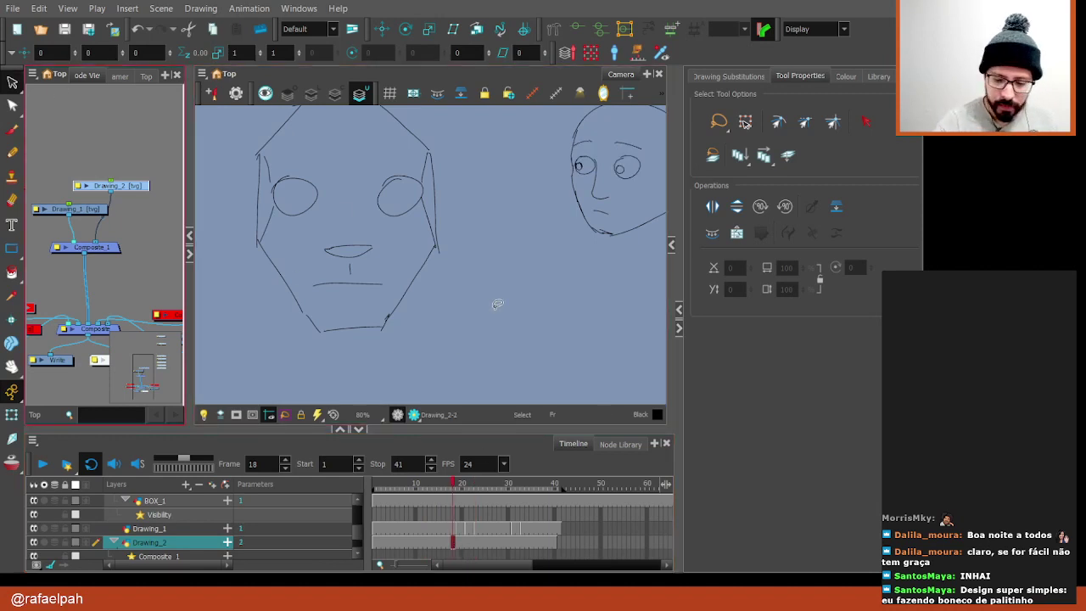
Draw a small round pupil inside each eye of the frame-7 drawing
{"action": "left_click_drag", "start_coordinate": [497, 302], "coordinate": [526, 274]}
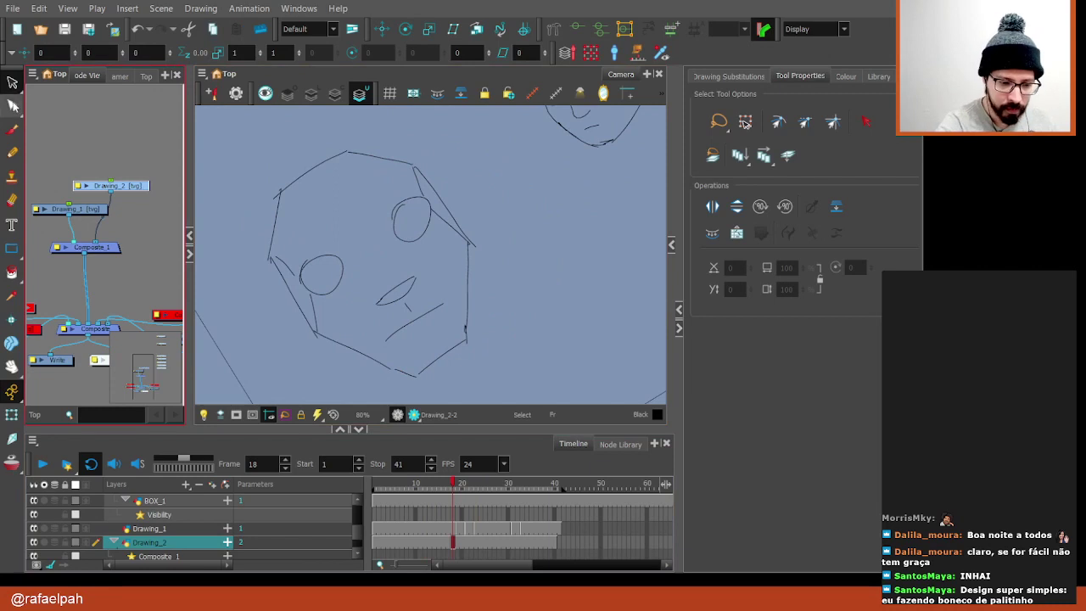
{"action": "left_click", "coordinate": [402, 485]}
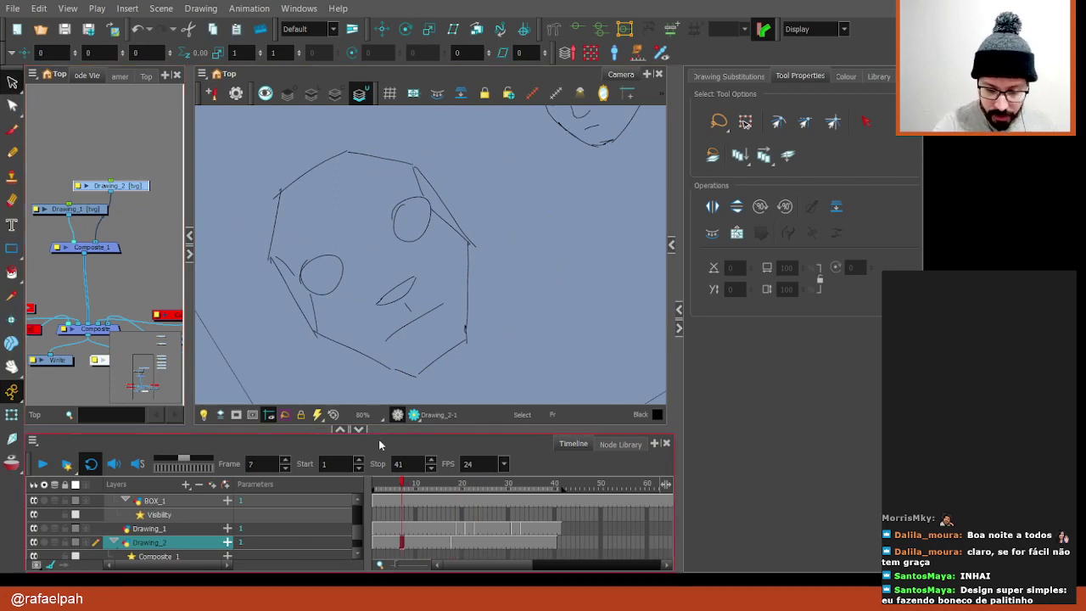
{"action": "left_click", "coordinate": [12, 152]}
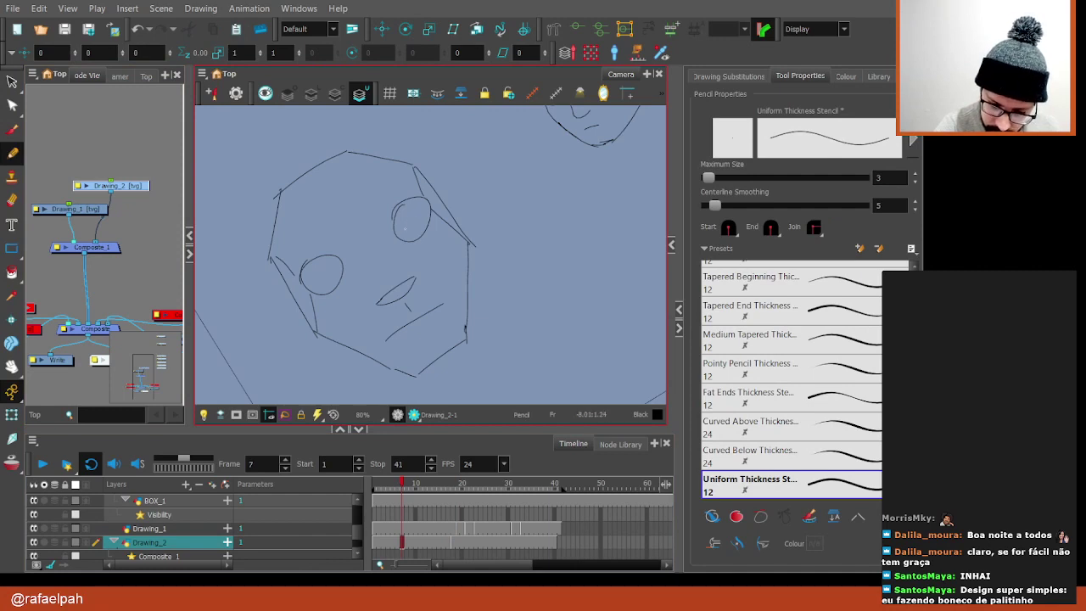
{"action": "left_click_drag", "start_coordinate": [404, 222], "coordinate": [406, 221]}
{"action": "left_click_drag", "start_coordinate": [330, 271], "coordinate": [328, 271]}
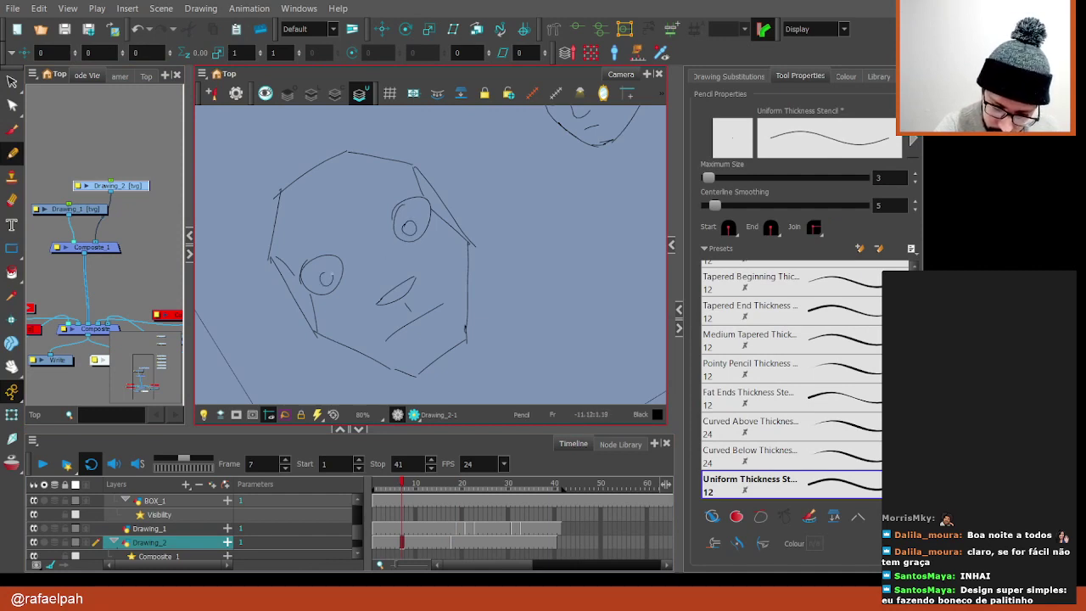
Move ahead to frame 18 and lasso-select most of the face strokes
{"action": "key", "text": "Return"}
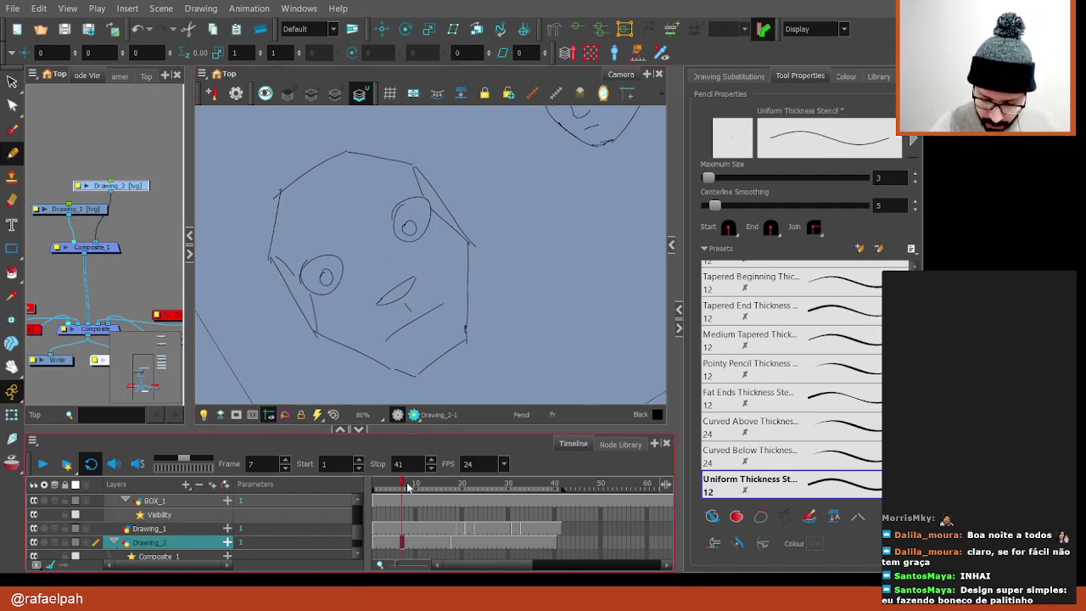
{"action": "key", "text": "Return"}
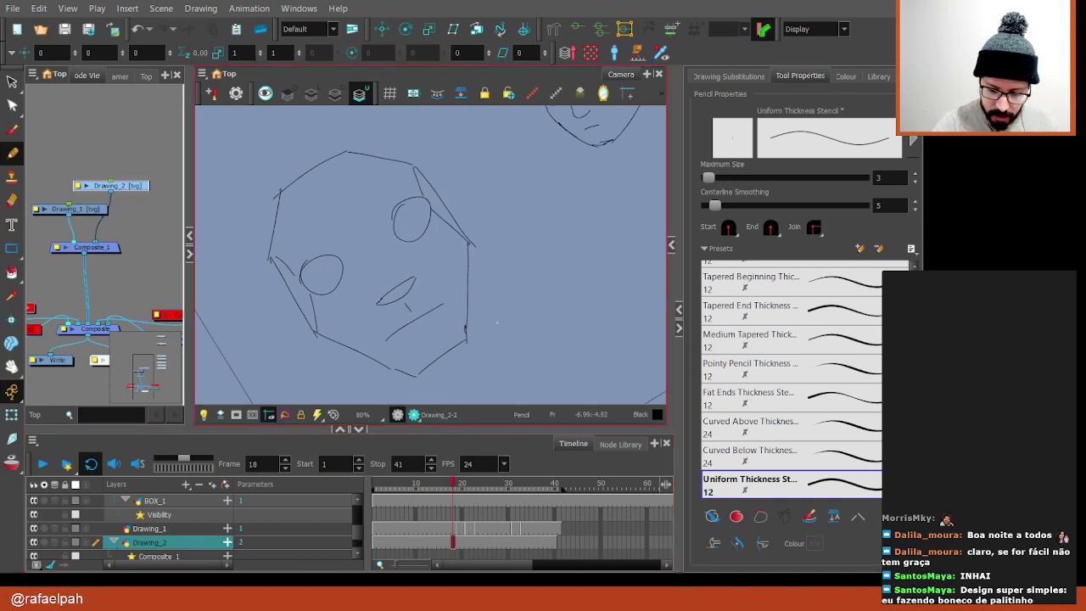
{"action": "key", "text": "alt+s"}
{"action": "left_click_drag", "start_coordinate": [436, 154], "coordinate": [424, 151]}
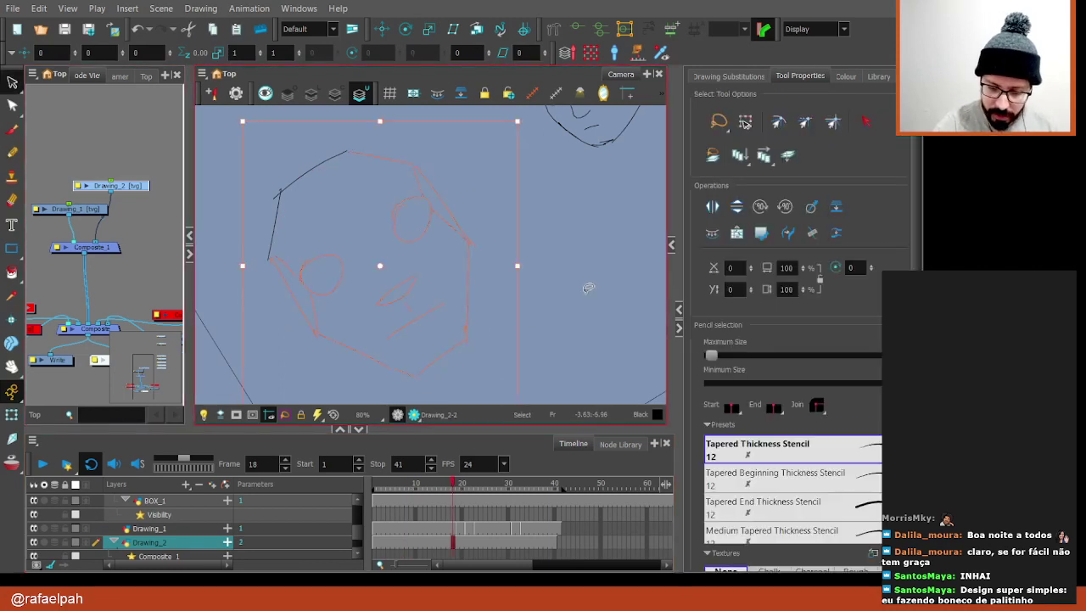
Show the red onion-skin guide and sketch an eyebrow, wink lines and strokes around the eyes
{"action": "key", "text": "Escape"}
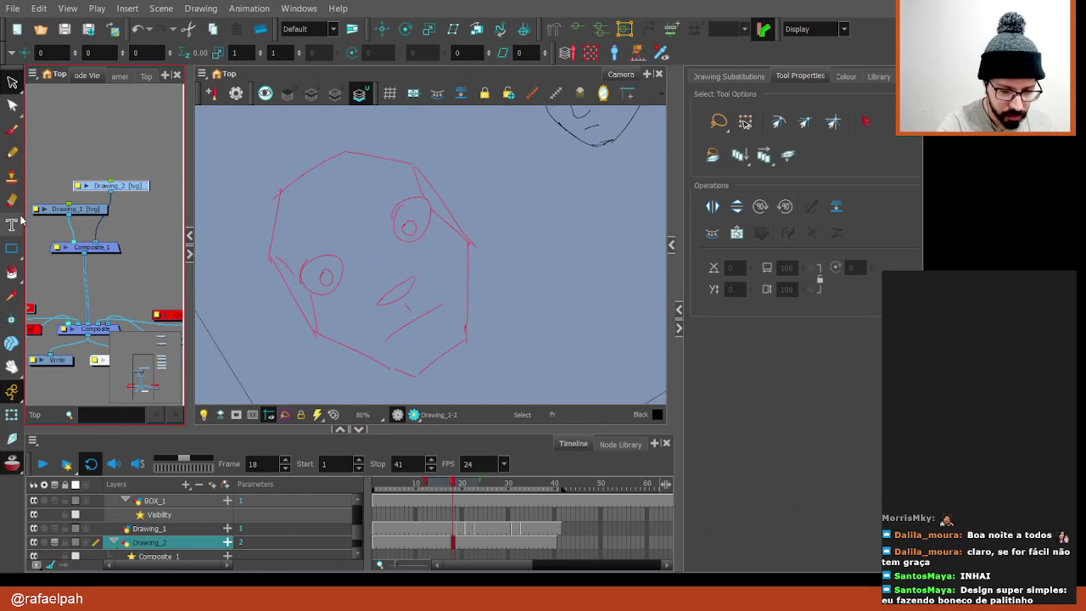
{"action": "left_click", "coordinate": [11, 153]}
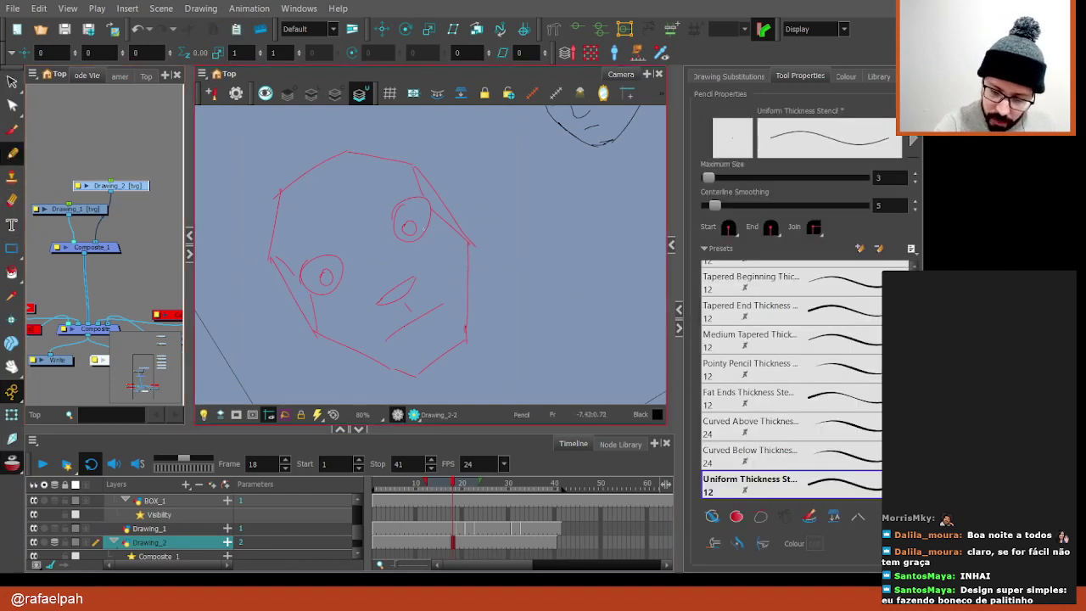
{"action": "key", "text": "shift+x"}
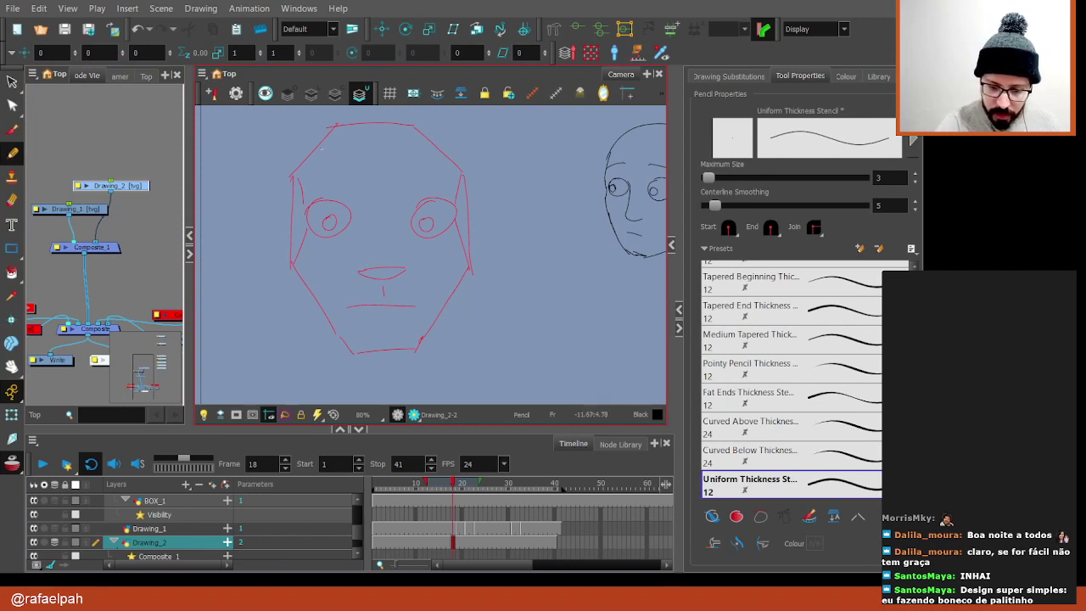
{"action": "left_click_drag", "start_coordinate": [320, 147], "coordinate": [359, 195]}
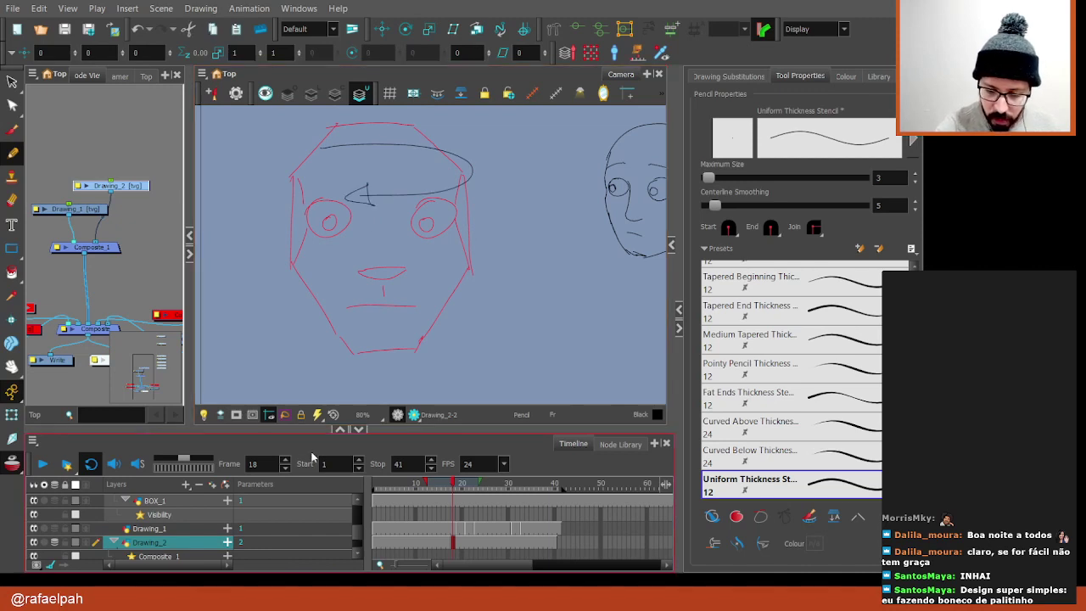
{"action": "key", "text": "ctrl+z"}
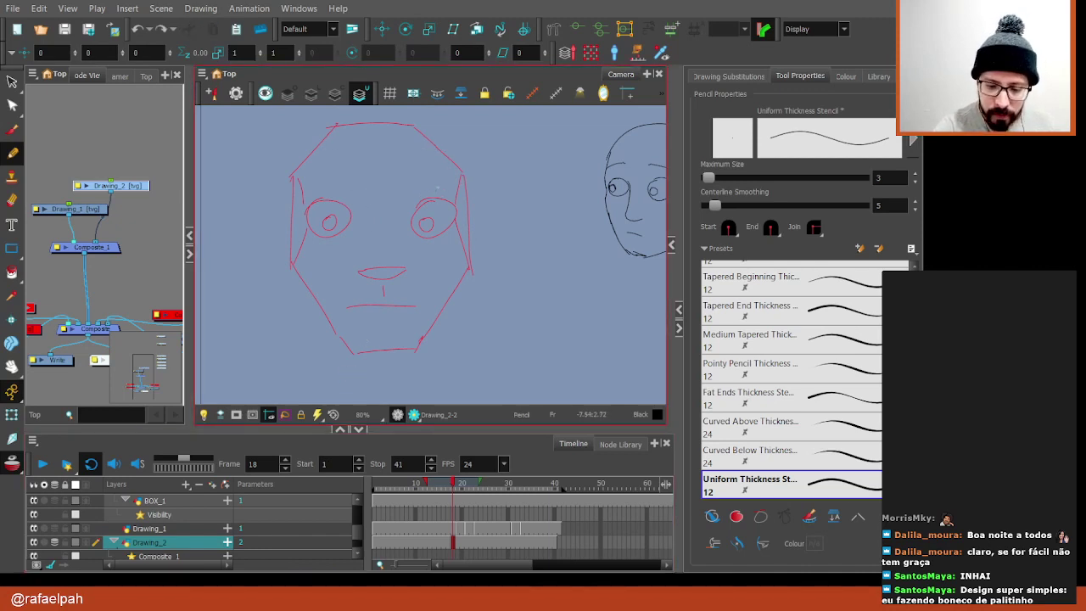
{"action": "left_click_drag", "start_coordinate": [443, 175], "coordinate": [430, 187]}
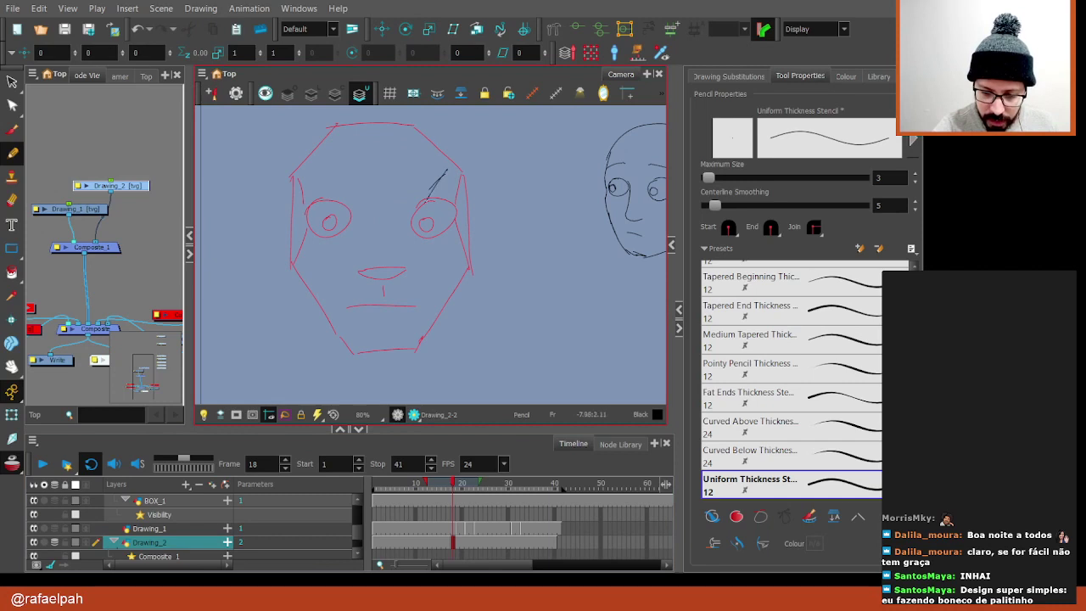
{"action": "left_click_drag", "start_coordinate": [425, 238], "coordinate": [448, 259]}
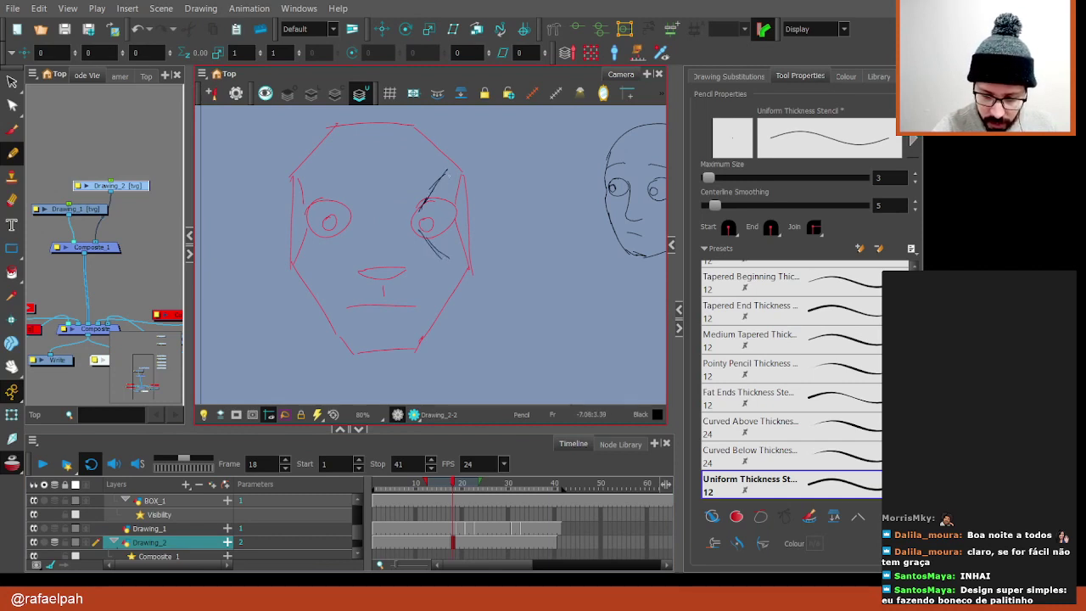
{"action": "left_click_drag", "start_coordinate": [447, 170], "coordinate": [454, 266]}
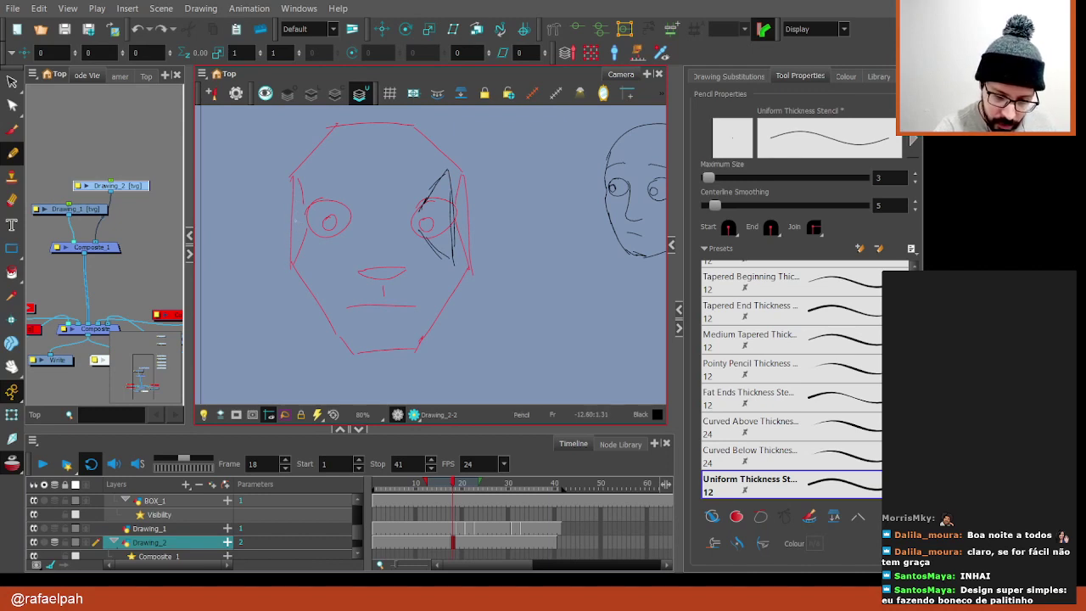
{"action": "left_click_drag", "start_coordinate": [295, 174], "coordinate": [290, 265]}
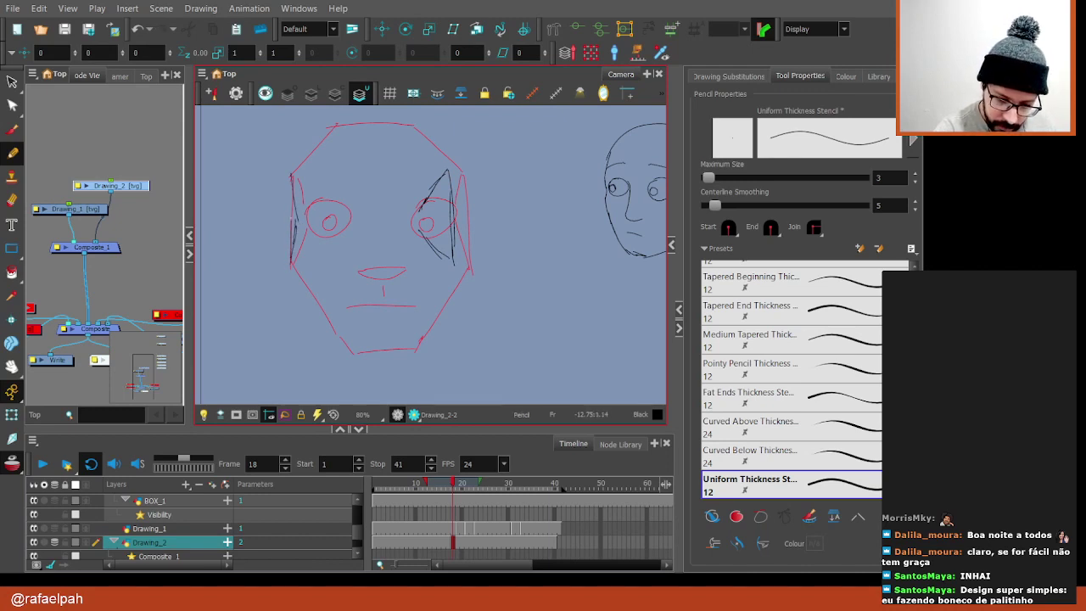
{"action": "mouse_move", "coordinate": [297, 209]}
{"action": "left_mouse_down"}
{"action": "mouse_move", "coordinate": [306, 246]}
{"action": "mouse_move", "coordinate": [329, 233]}
{"action": "left_mouse_up"}
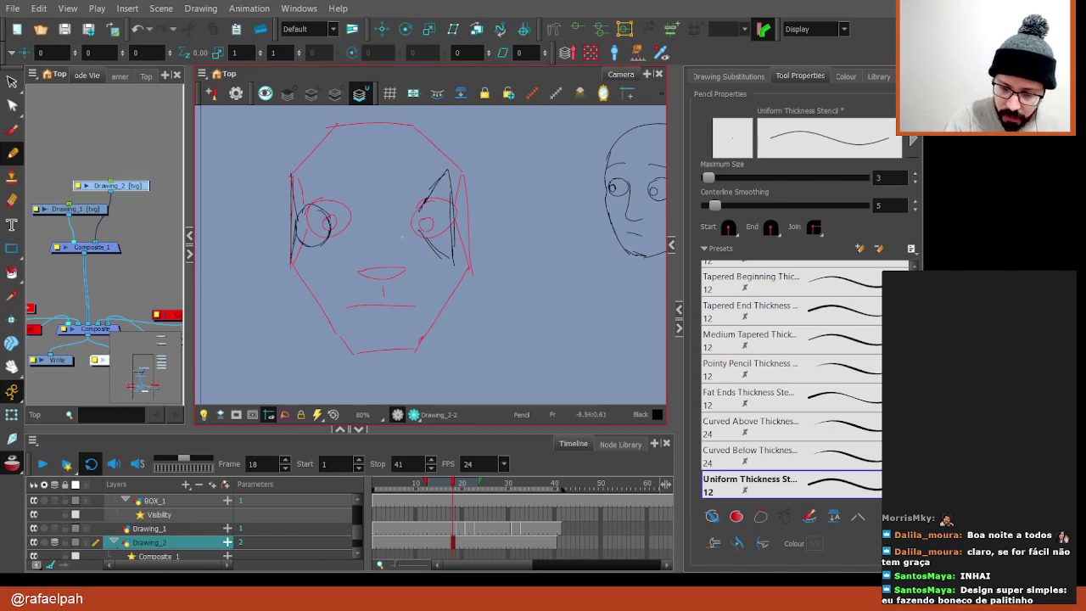
{"action": "left_click_drag", "start_coordinate": [368, 231], "coordinate": [389, 243]}
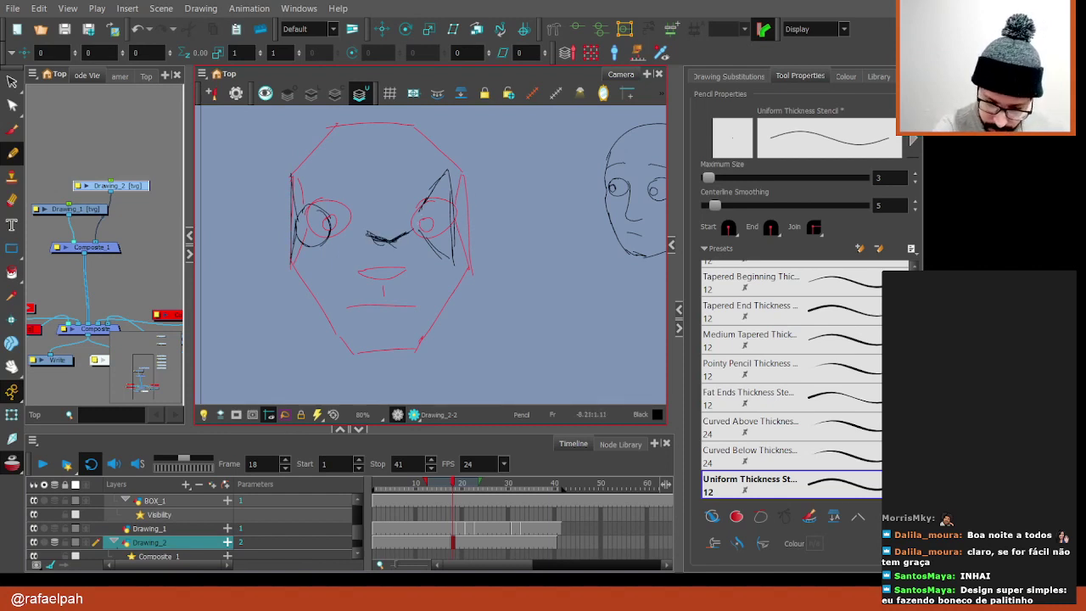
Trace the top and upper sides of the head, a vertical face line and a left-cheek stroke
{"action": "left_click_drag", "start_coordinate": [420, 134], "coordinate": [442, 165]}
{"action": "left_click_drag", "start_coordinate": [329, 126], "coordinate": [416, 126]}
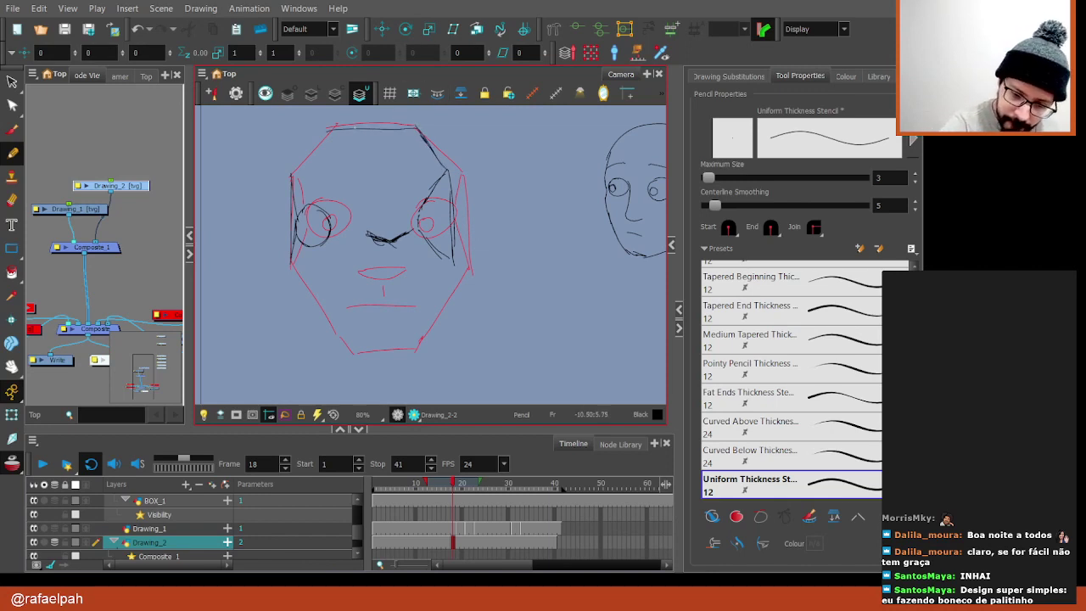
{"action": "left_click_drag", "start_coordinate": [327, 129], "coordinate": [292, 177]}
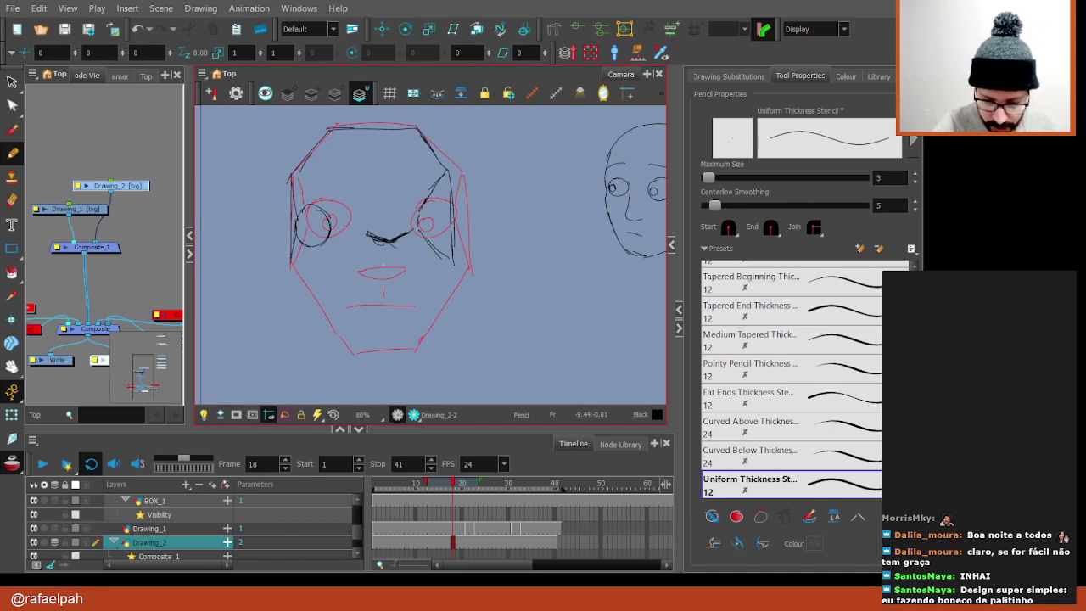
{"action": "left_click_drag", "start_coordinate": [373, 146], "coordinate": [380, 239]}
{"action": "key", "text": "ctrl+z"}
{"action": "left_click_drag", "start_coordinate": [378, 141], "coordinate": [382, 238]}
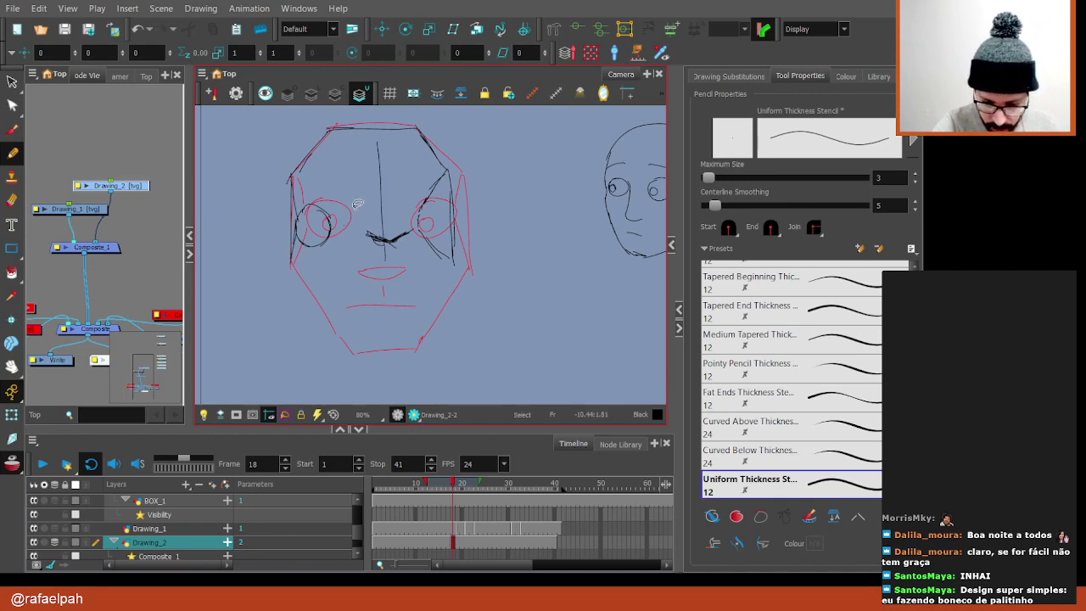
{"action": "key", "text": "ctrl+z"}
{"action": "left_click_drag", "start_coordinate": [345, 165], "coordinate": [347, 255]}
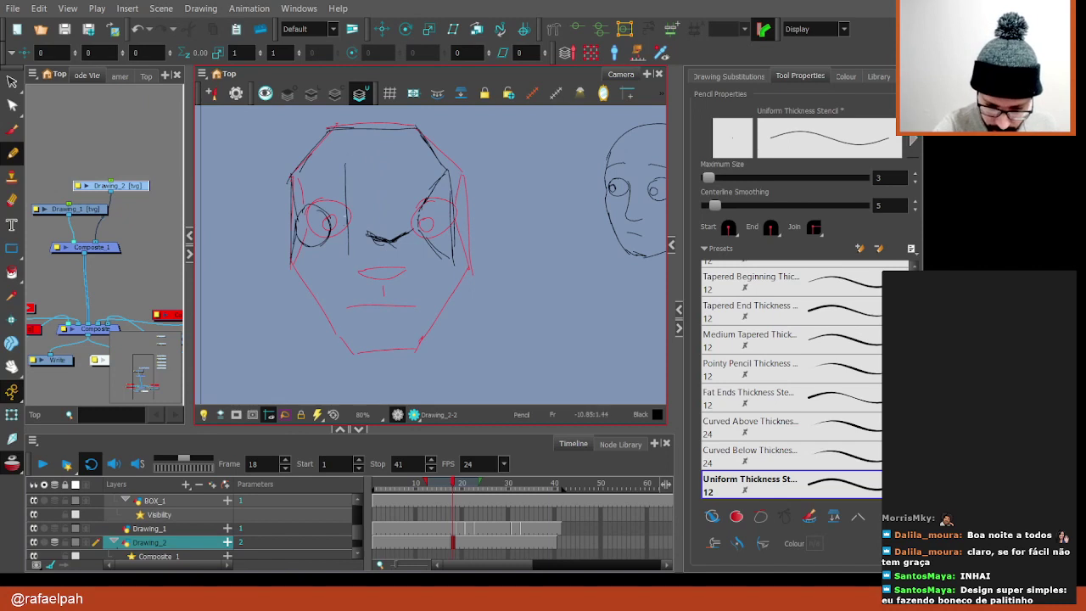
{"action": "mouse_move", "coordinate": [347, 216]}
{"action": "left_mouse_down"}
{"action": "mouse_move", "coordinate": [335, 268]}
{"action": "mouse_move", "coordinate": [355, 272]}
{"action": "left_mouse_up"}
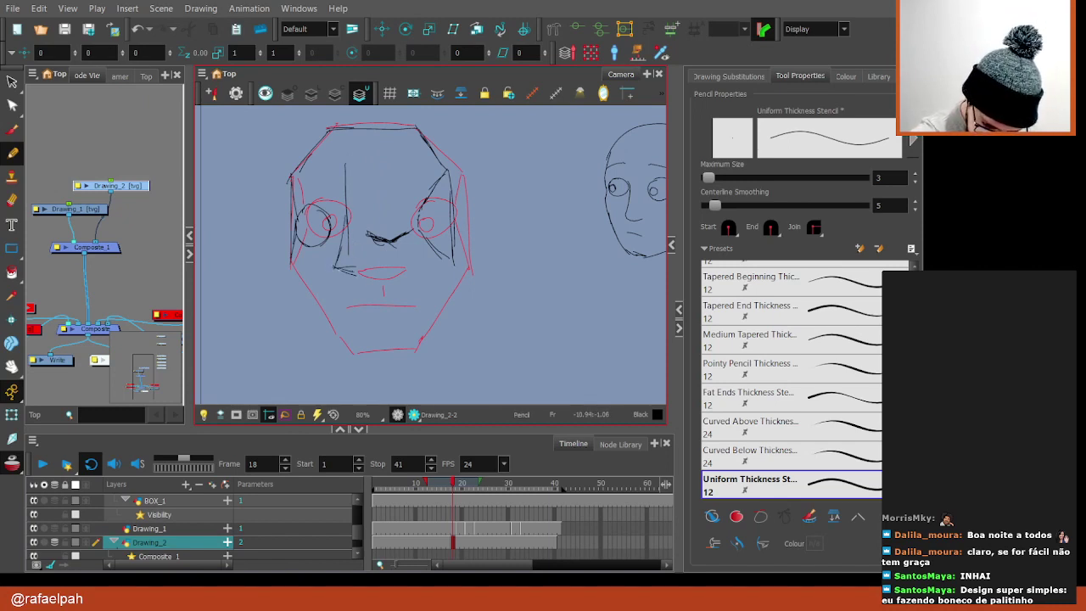
{"action": "key", "text": "ctrl+z"}
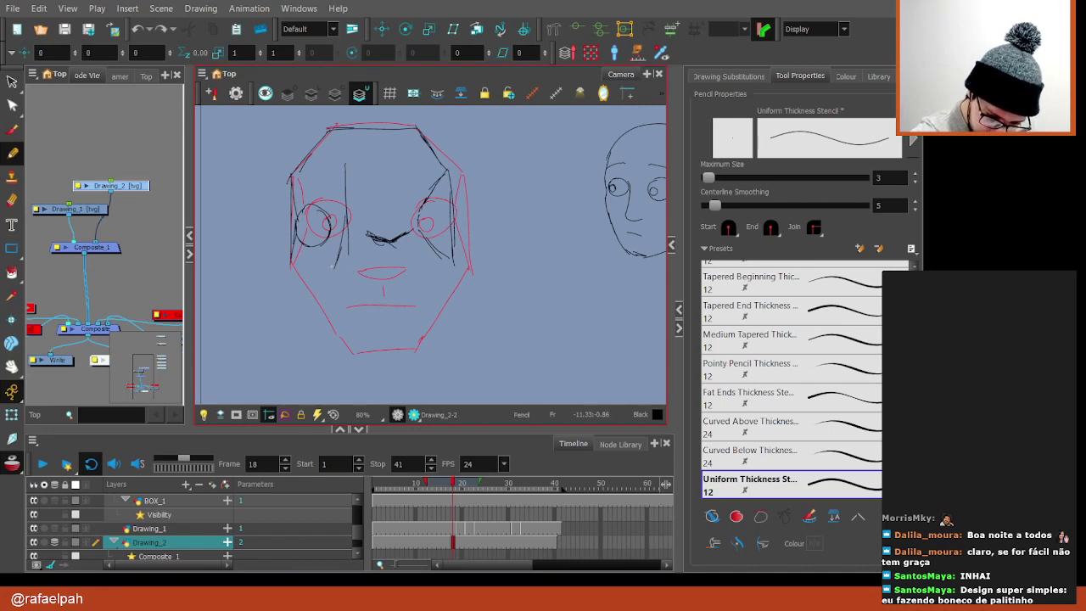
{"action": "left_click_drag", "start_coordinate": [330, 267], "coordinate": [354, 271]}
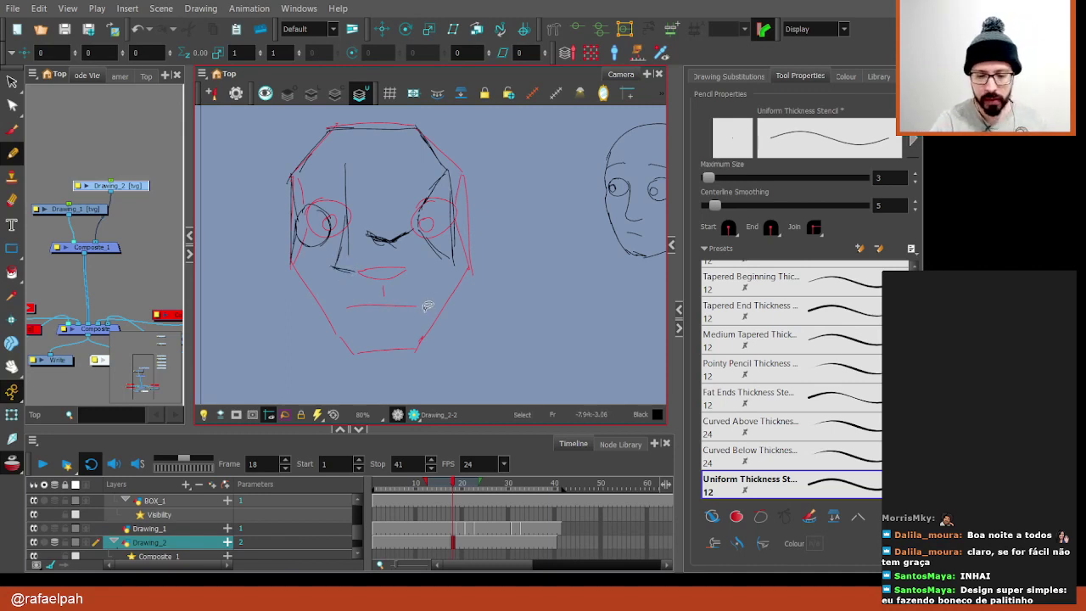
{"action": "left_click_drag", "start_coordinate": [461, 320], "coordinate": [436, 318]}
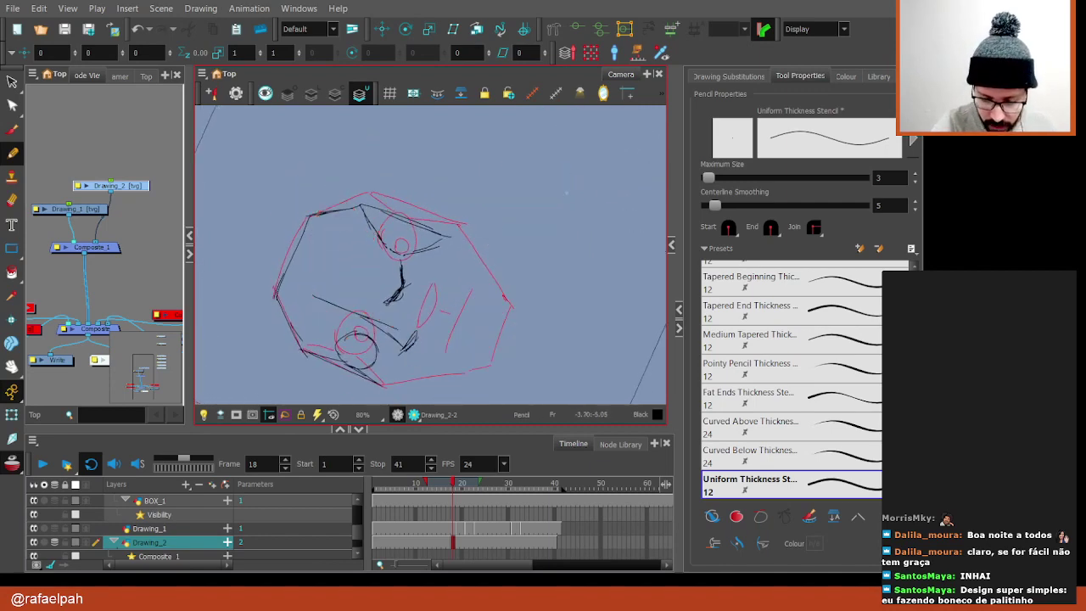
Sketch a perspective box with inner edges left of the face, then a second box's vertical edges
{"action": "scroll", "coordinate": [571, 218], "scroll_direction": "up", "scroll_amount": 3}
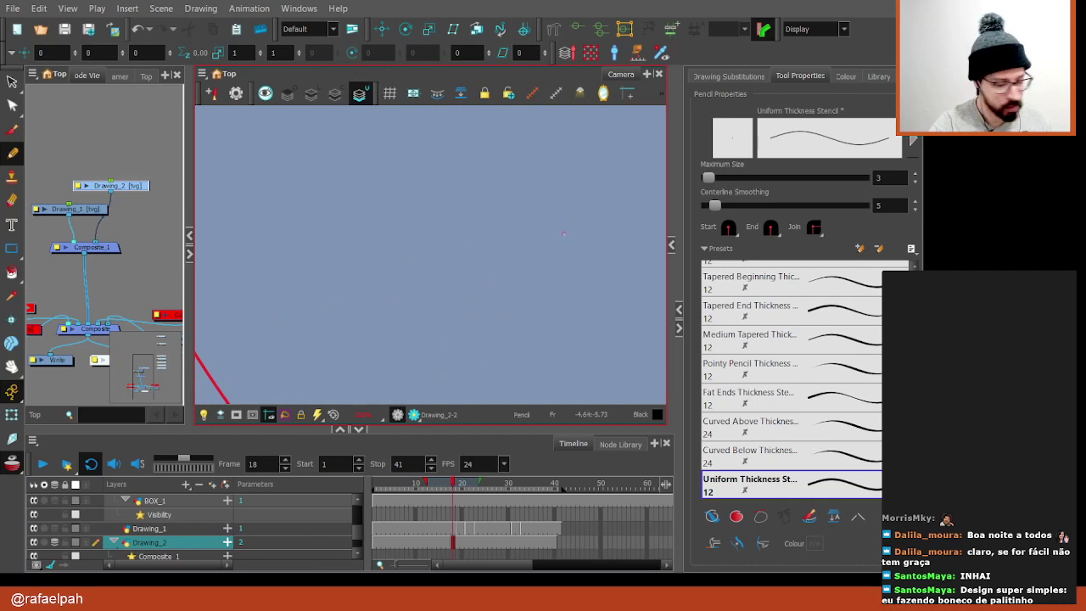
{"action": "mouse_move", "coordinate": [562, 233]}
{"action": "left_mouse_down"}
{"action": "mouse_move", "coordinate": [427, 357]}
{"action": "mouse_move", "coordinate": [563, 212]}
{"action": "left_mouse_up"}
{"action": "scroll", "coordinate": [428, 357], "scroll_direction": "down", "scroll_amount": 3}
{"action": "left_click_drag", "start_coordinate": [245, 164], "coordinate": [244, 234]}
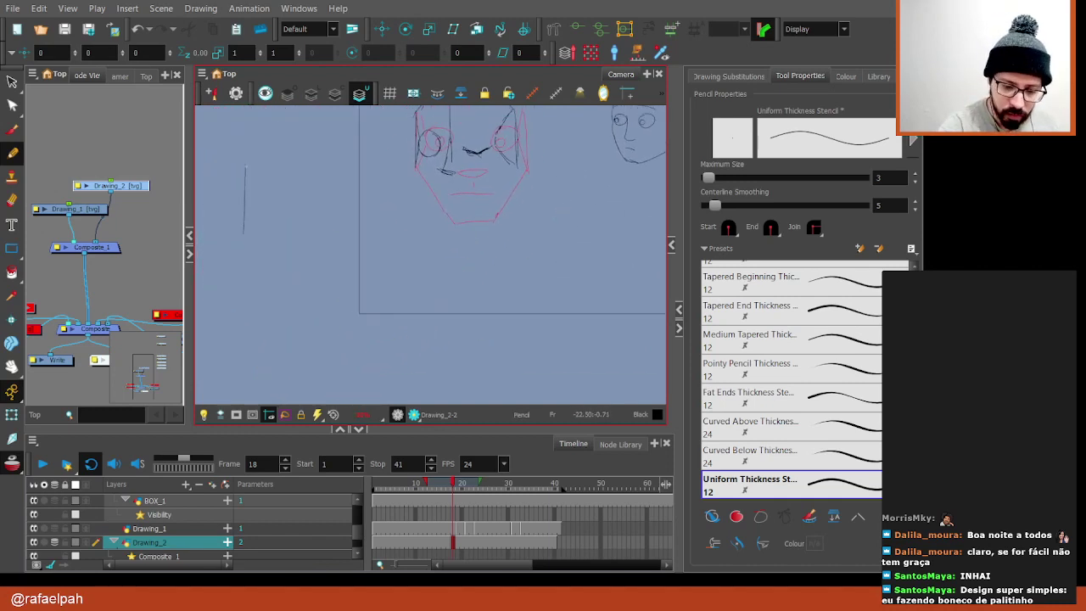
{"action": "left_click_drag", "start_coordinate": [292, 165], "coordinate": [284, 240]}
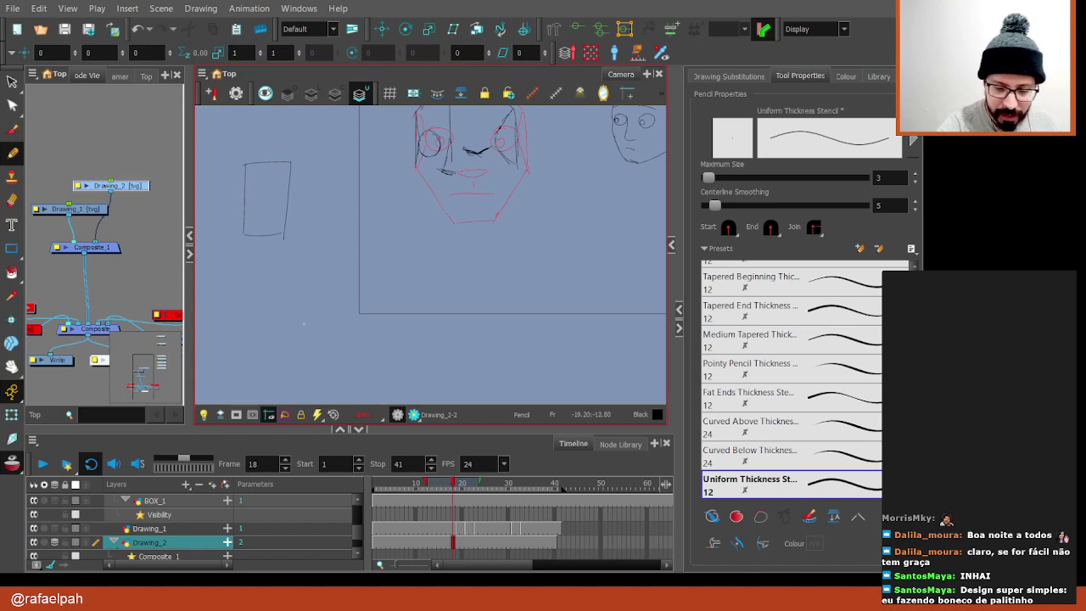
{"action": "left_click_drag", "start_coordinate": [303, 324], "coordinate": [354, 326]}
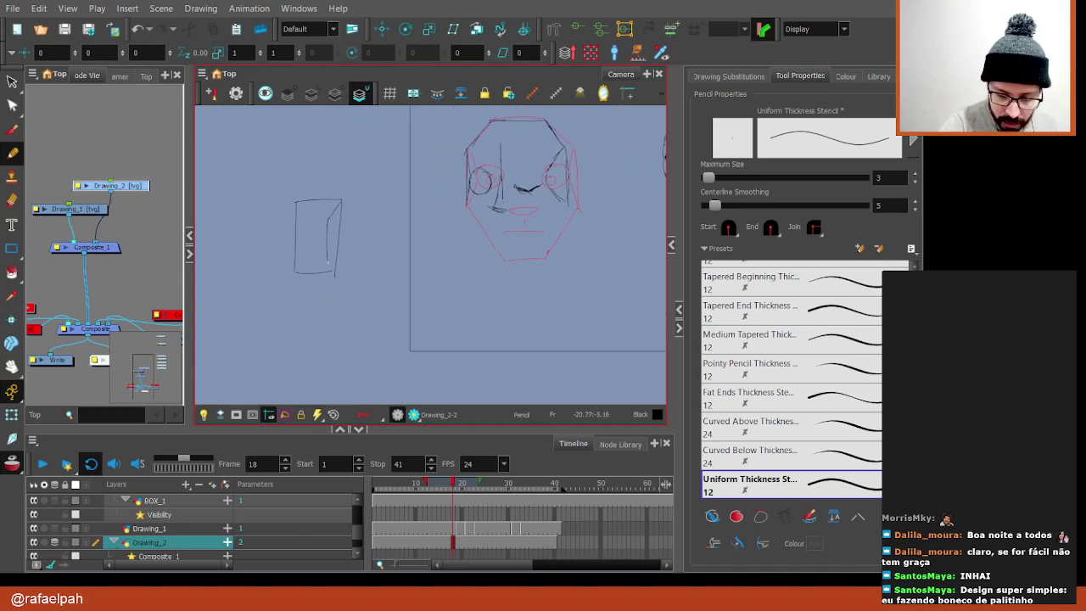
{"action": "left_click_drag", "start_coordinate": [329, 270], "coordinate": [334, 275]}
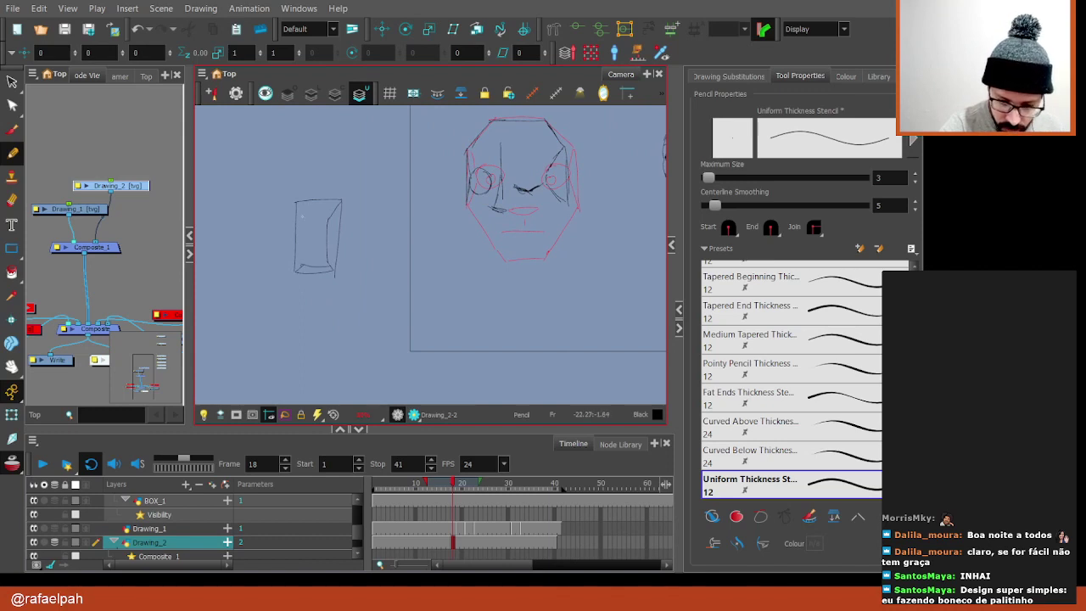
{"action": "left_click_drag", "start_coordinate": [303, 214], "coordinate": [303, 258]}
{"action": "left_click_drag", "start_coordinate": [300, 216], "coordinate": [338, 216]}
{"action": "left_click_drag", "start_coordinate": [326, 350], "coordinate": [350, 331]}
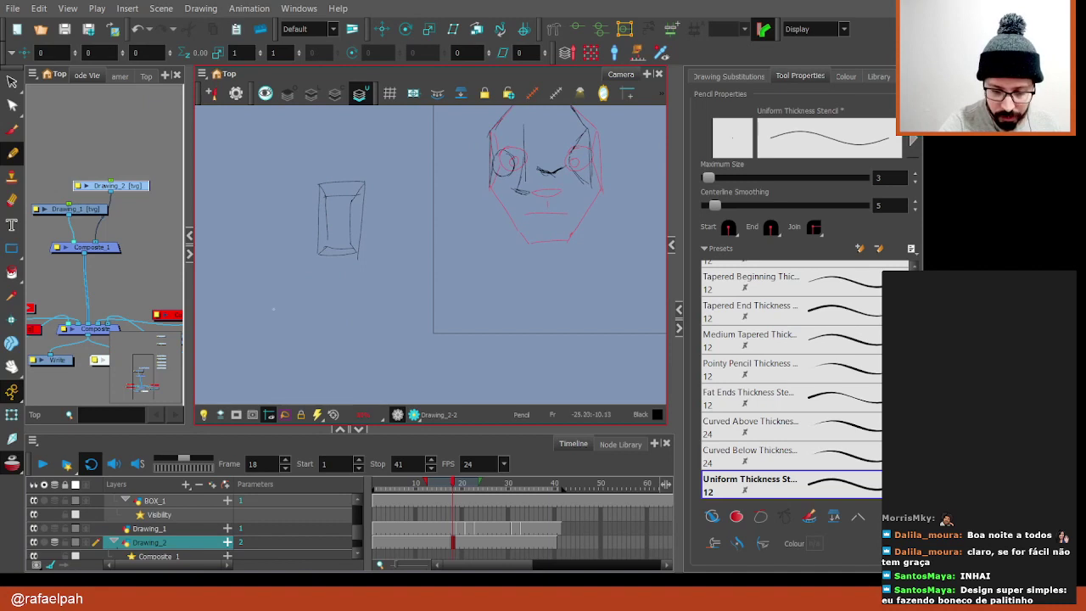
{"action": "left_click_drag", "start_coordinate": [276, 302], "coordinate": [279, 362]}
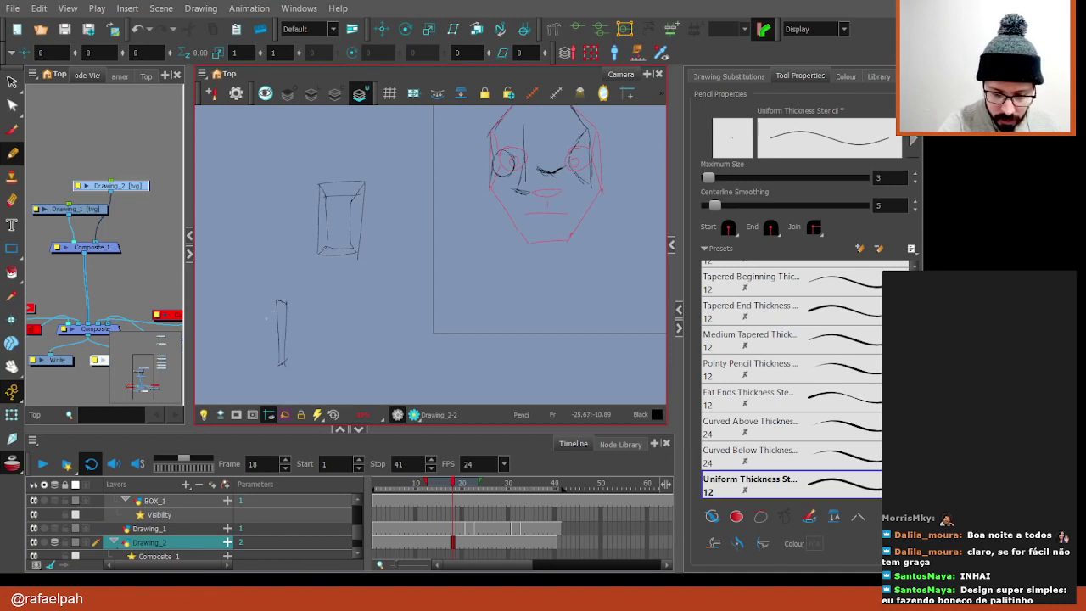
{"action": "left_click_drag", "start_coordinate": [241, 303], "coordinate": [239, 364]}
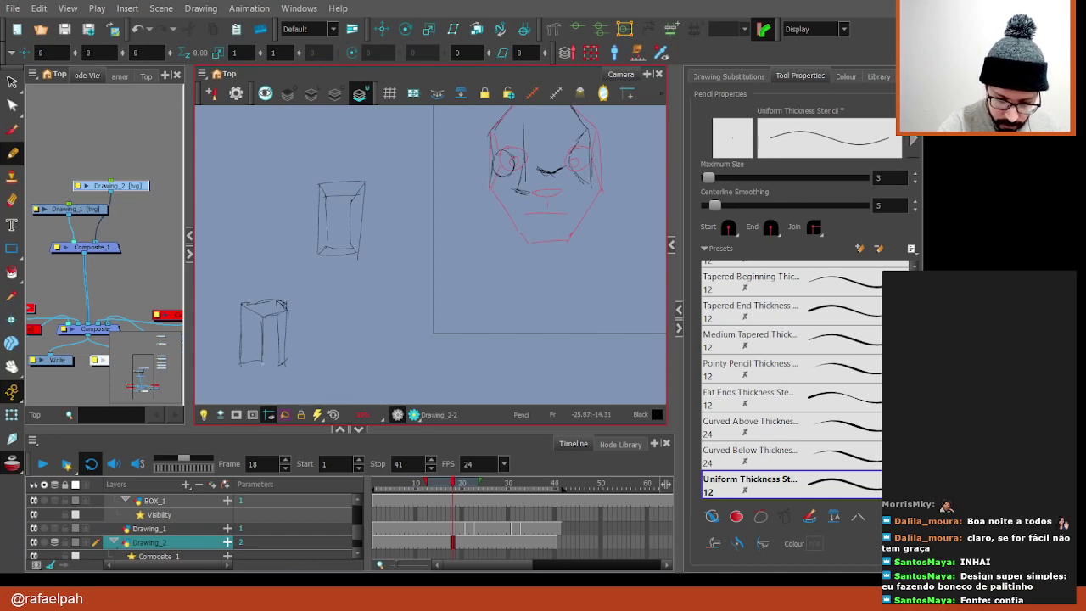
{"action": "left_click", "coordinate": [269, 414]}
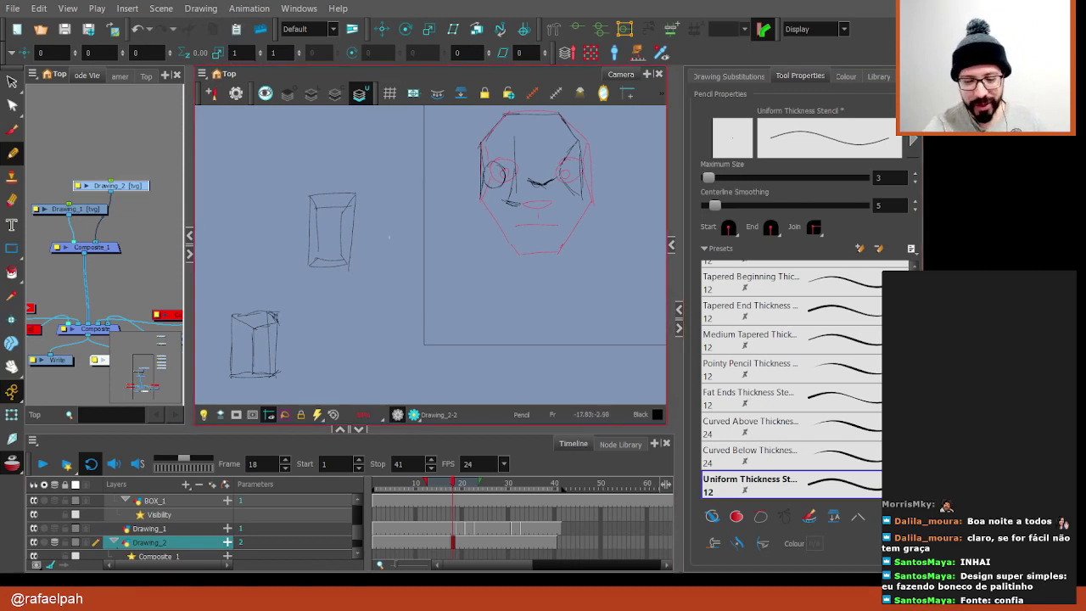
{"action": "left_click_drag", "start_coordinate": [367, 310], "coordinate": [402, 304]}
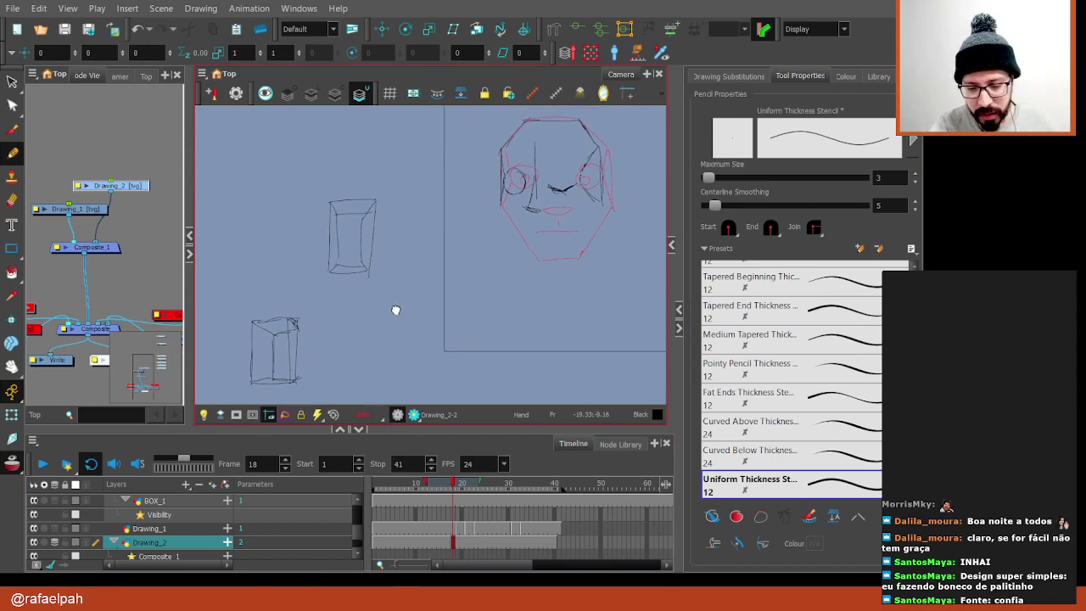
Add a small dark stroke on the face and a short stroke near the mouth
{"action": "scroll", "coordinate": [402, 312], "scroll_direction": "up", "scroll_amount": 2}
{"action": "scroll", "coordinate": [522, 266], "scroll_direction": "up", "scroll_amount": 2}
{"action": "scroll", "coordinate": [522, 266], "scroll_direction": "down", "scroll_amount": 1}
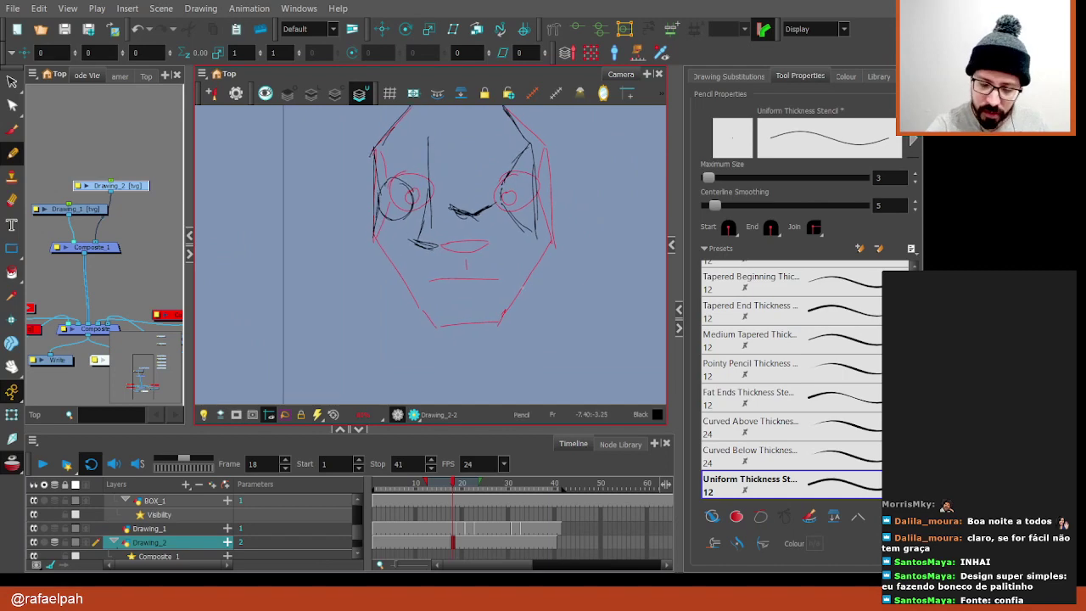
{"action": "left_click_drag", "start_coordinate": [479, 305], "coordinate": [589, 230]}
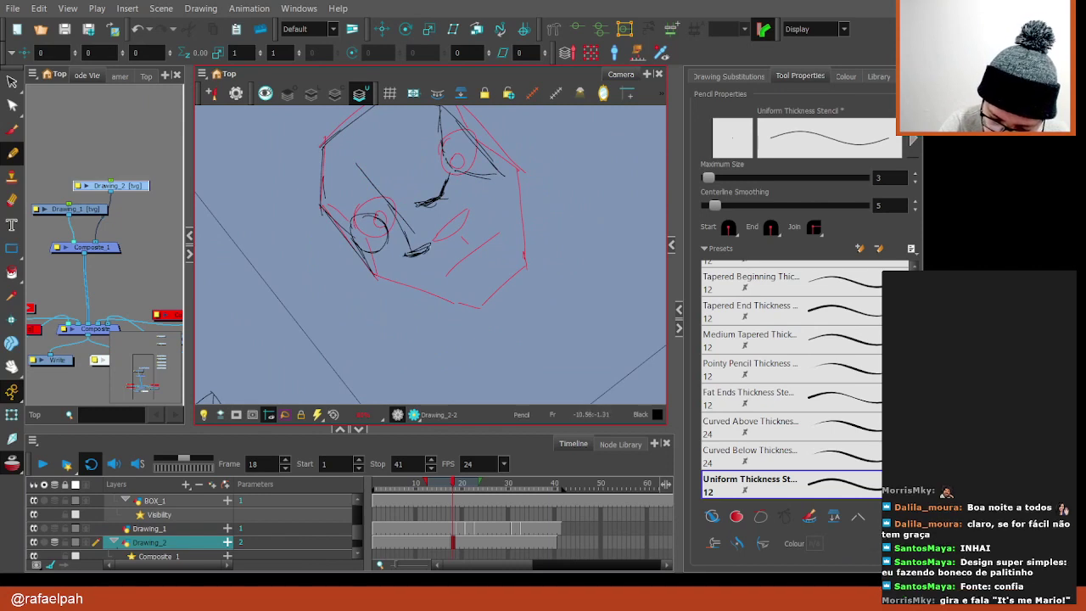
{"action": "mouse_move", "coordinate": [405, 253]}
{"action": "left_mouse_down"}
{"action": "mouse_move", "coordinate": [428, 244]}
{"action": "mouse_move", "coordinate": [403, 253]}
{"action": "left_mouse_up"}
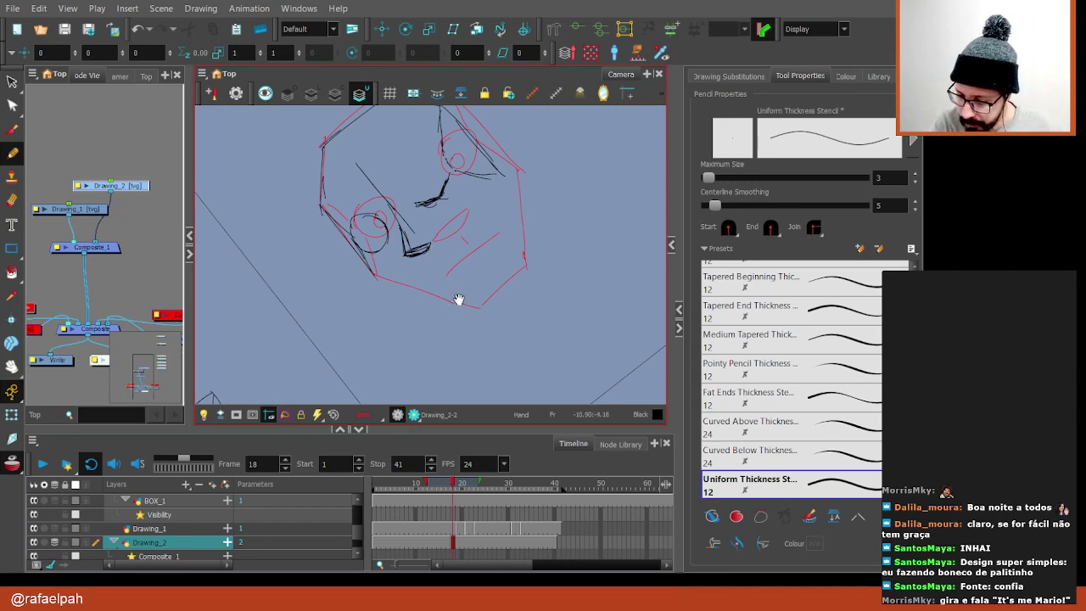
{"action": "left_click_drag", "start_coordinate": [458, 300], "coordinate": [478, 283]}
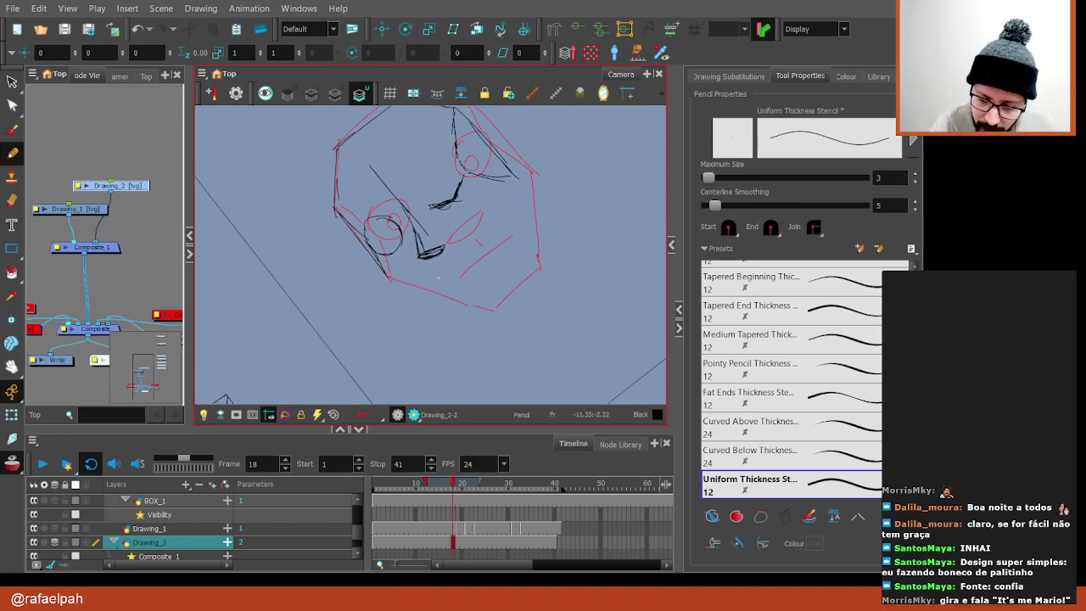
{"action": "left_click_drag", "start_coordinate": [438, 276], "coordinate": [472, 254]}
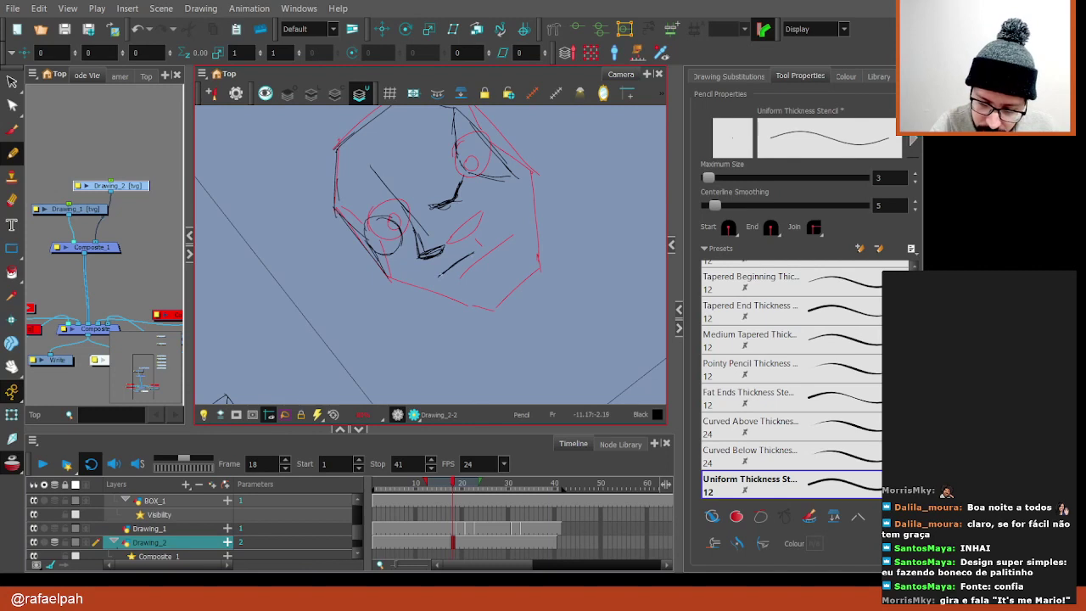
{"action": "key", "text": "shift+x"}
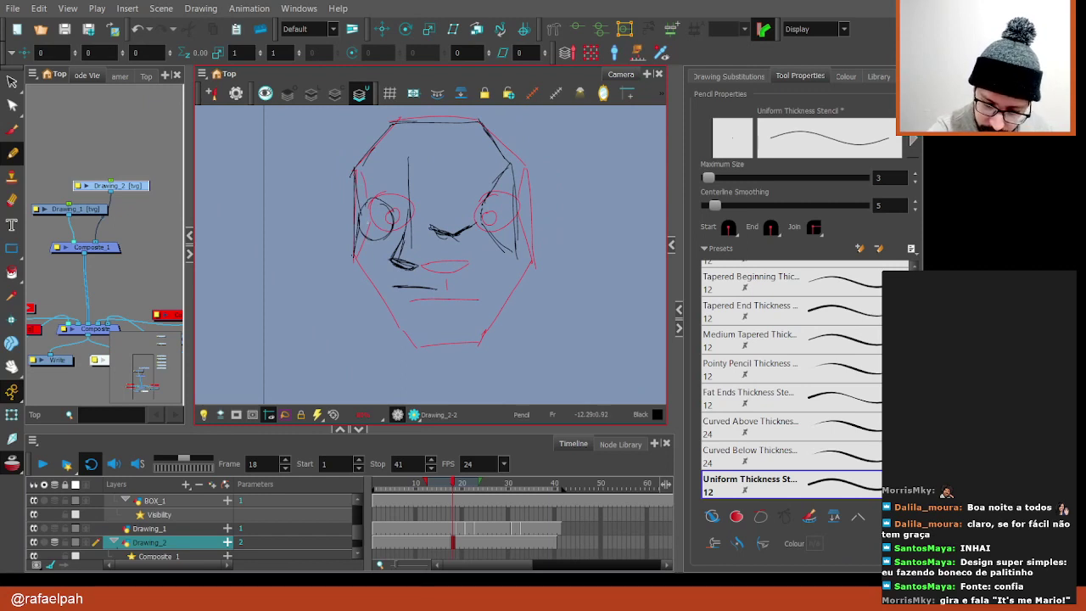
Trace the left jaw line and add strokes down the right side of the head
{"action": "left_click_drag", "start_coordinate": [353, 256], "coordinate": [405, 335]}
{"action": "key", "text": "ctrl+z"}
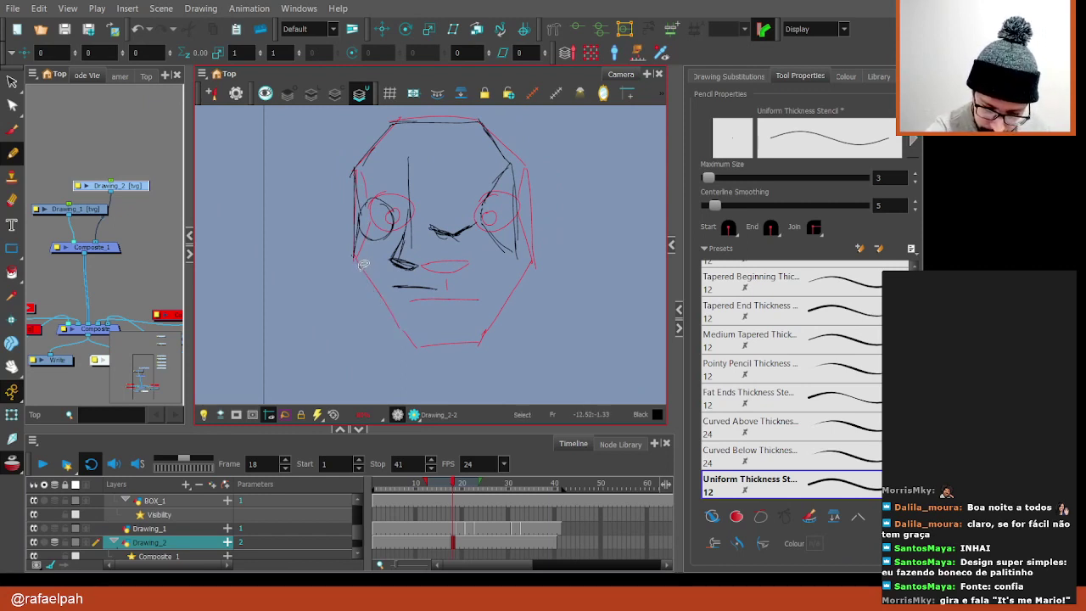
{"action": "left_click_drag", "start_coordinate": [353, 254], "coordinate": [386, 340]}
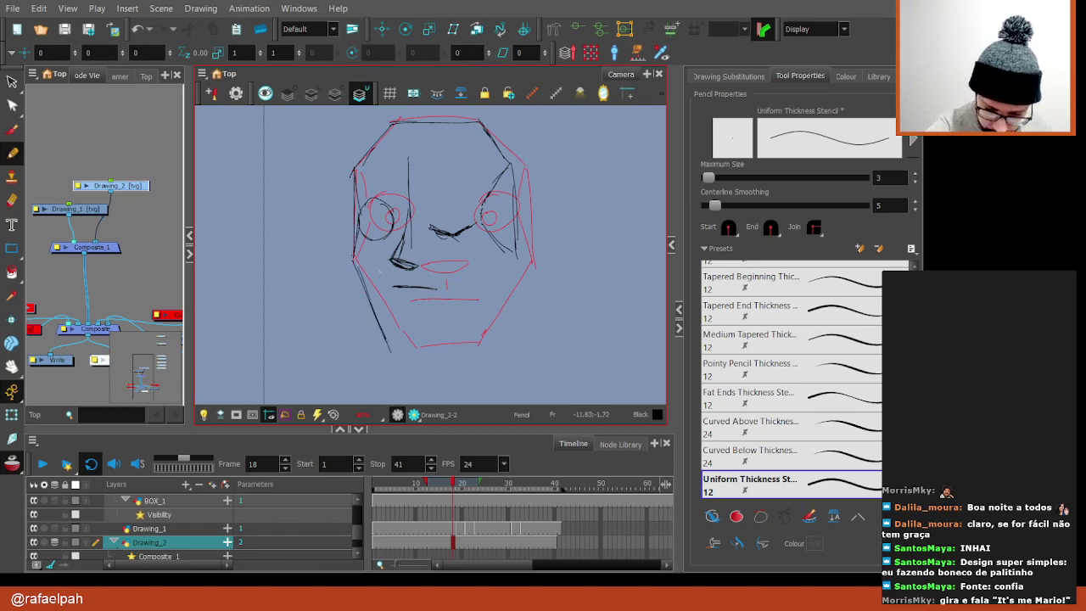
{"action": "mouse_move", "coordinate": [379, 270]}
{"action": "left_mouse_down"}
{"action": "mouse_move", "coordinate": [473, 351]}
{"action": "mouse_move", "coordinate": [514, 308]}
{"action": "left_mouse_up"}
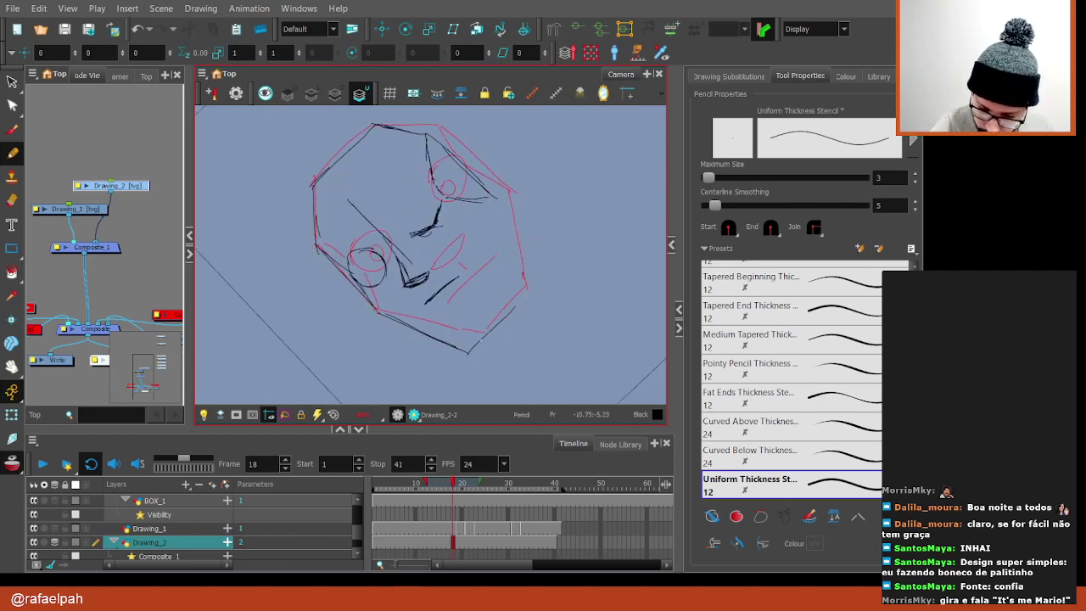
{"action": "mouse_move", "coordinate": [495, 201]}
{"action": "left_mouse_down"}
{"action": "mouse_move", "coordinate": [515, 285]}
{"action": "mouse_move", "coordinate": [509, 274]}
{"action": "left_mouse_up"}
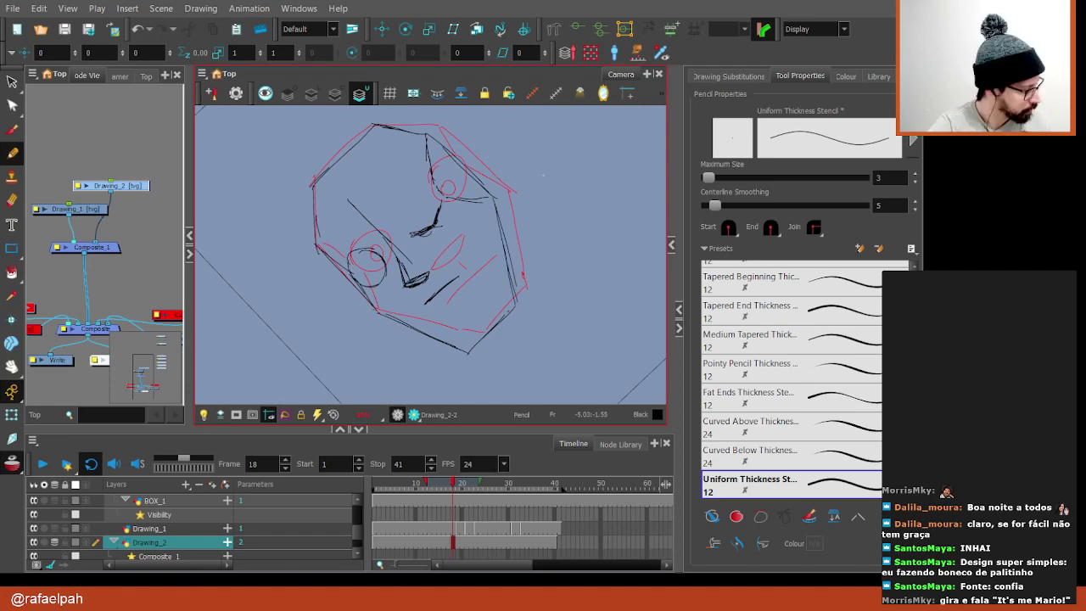
{"action": "key", "text": "shift+x"}
Select the whole frame-18 head, enlarge it slightly and nudge it right twice
{"action": "key", "text": "alt+s"}
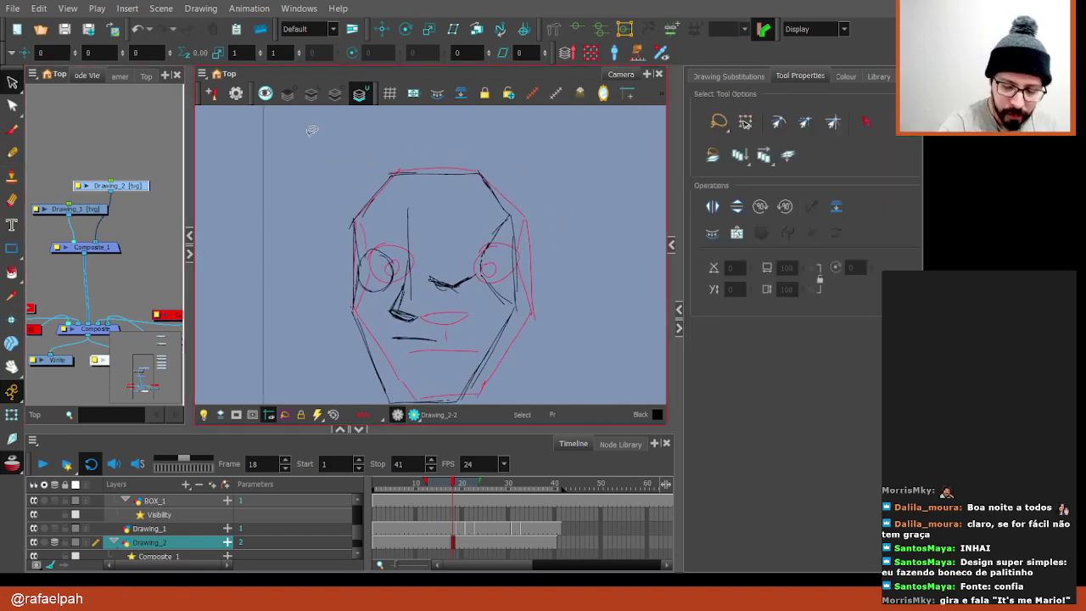
{"action": "left_click_drag", "start_coordinate": [312, 130], "coordinate": [365, 191]}
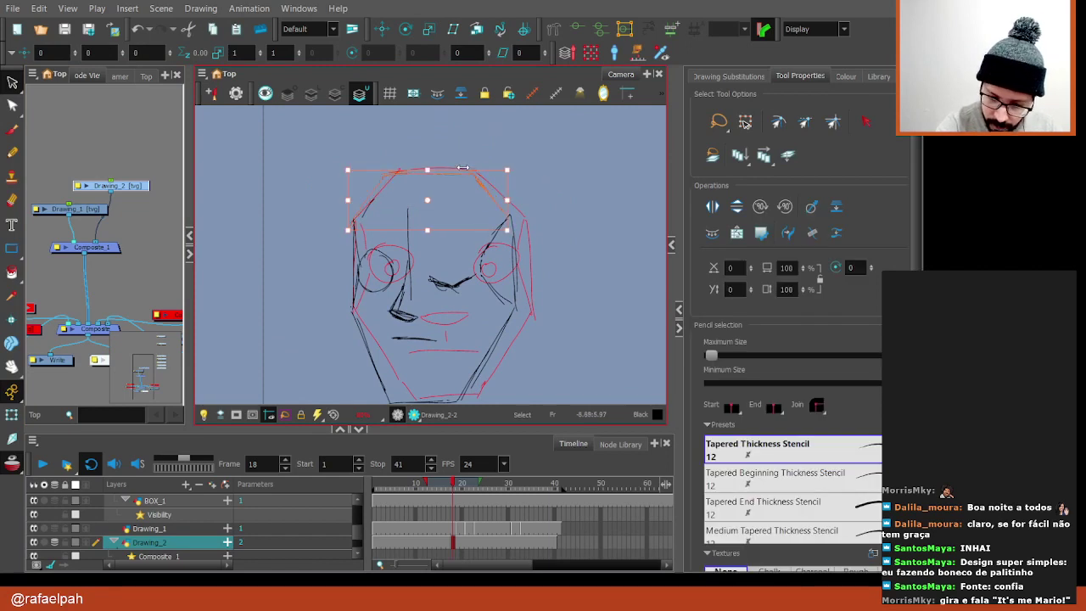
{"action": "left_click_drag", "start_coordinate": [552, 165], "coordinate": [589, 279]}
{"action": "scroll", "coordinate": [556, 219], "scroll_direction": "down", "scroll_amount": 2}
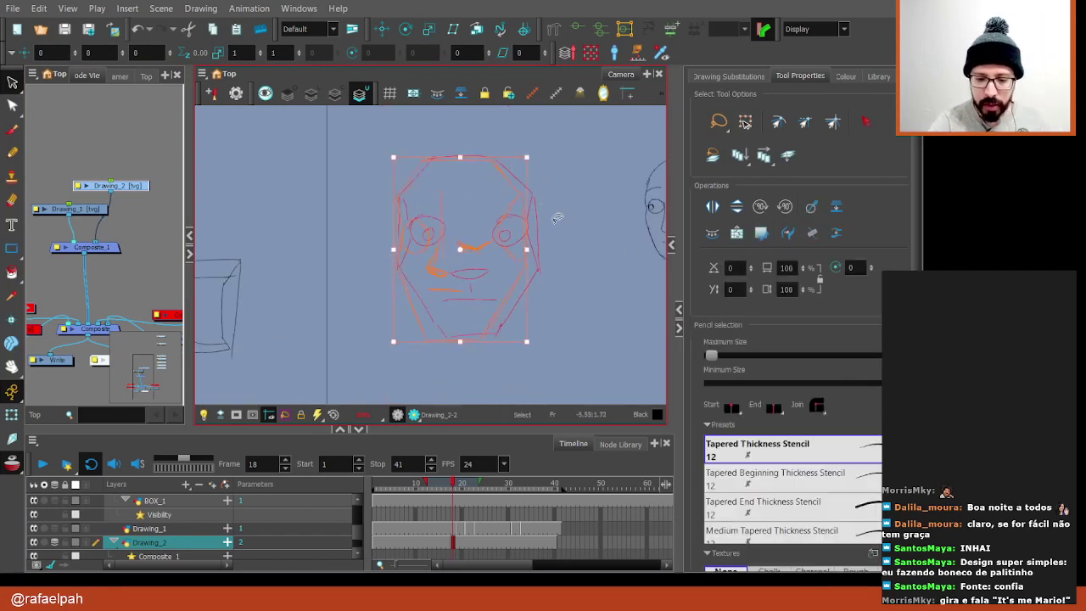
{"action": "left_click_drag", "start_coordinate": [527, 156], "coordinate": [532, 154]}
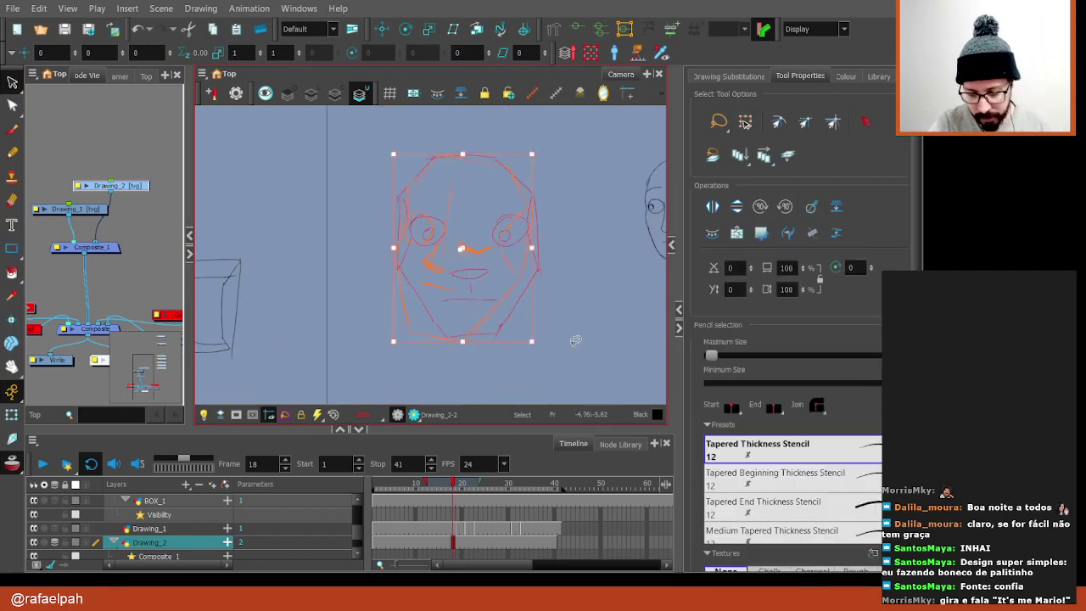
{"action": "key", "text": "Right"}
{"action": "key", "text": "Right"}
{"action": "key", "text": "Right"}
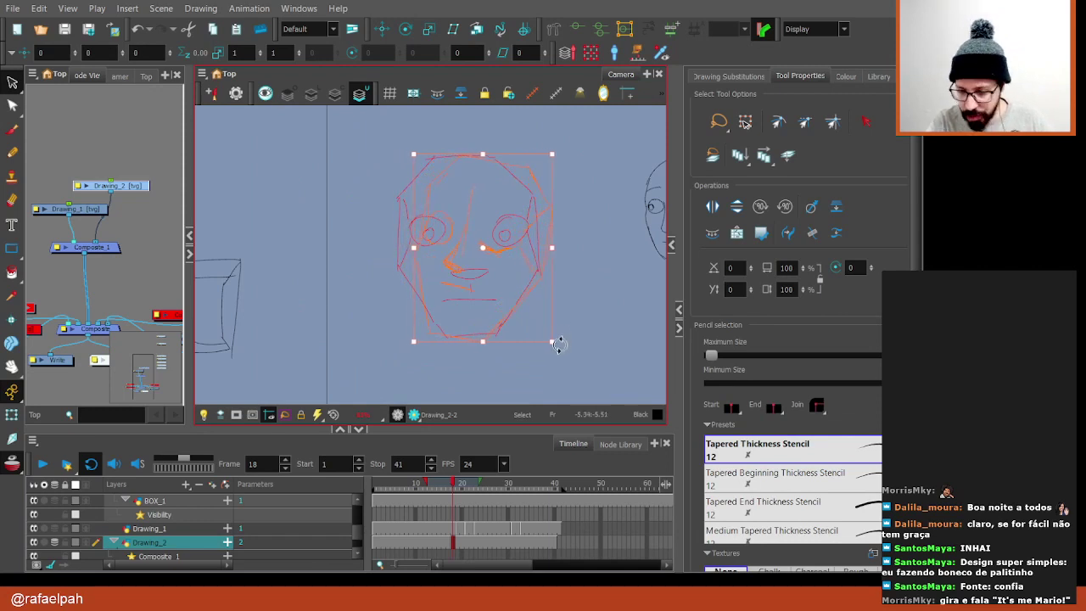
{"action": "key", "text": "Right"}
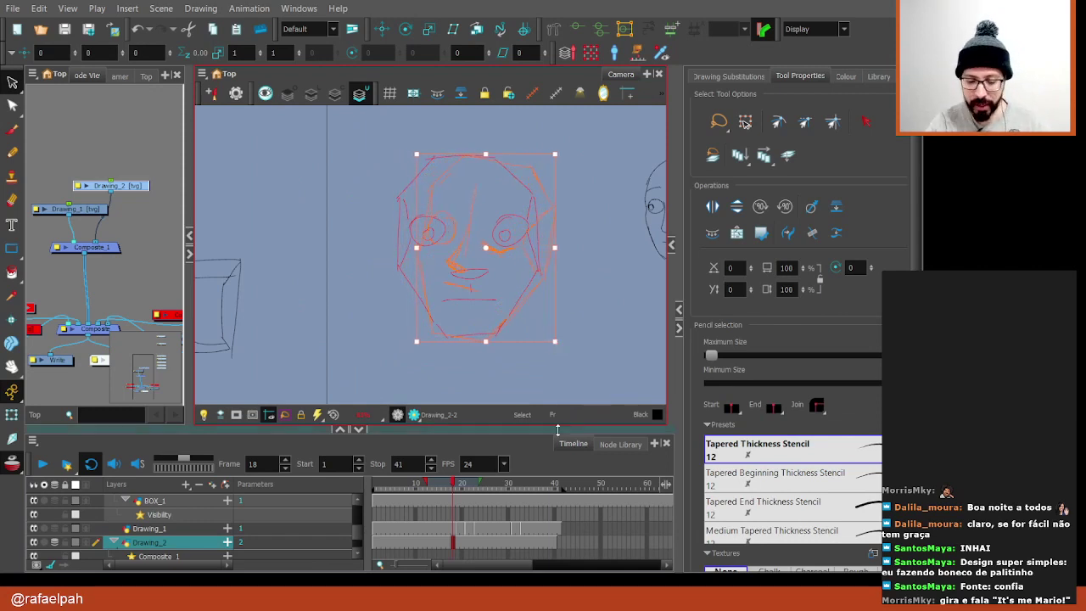
{"action": "key", "text": "Escape"}
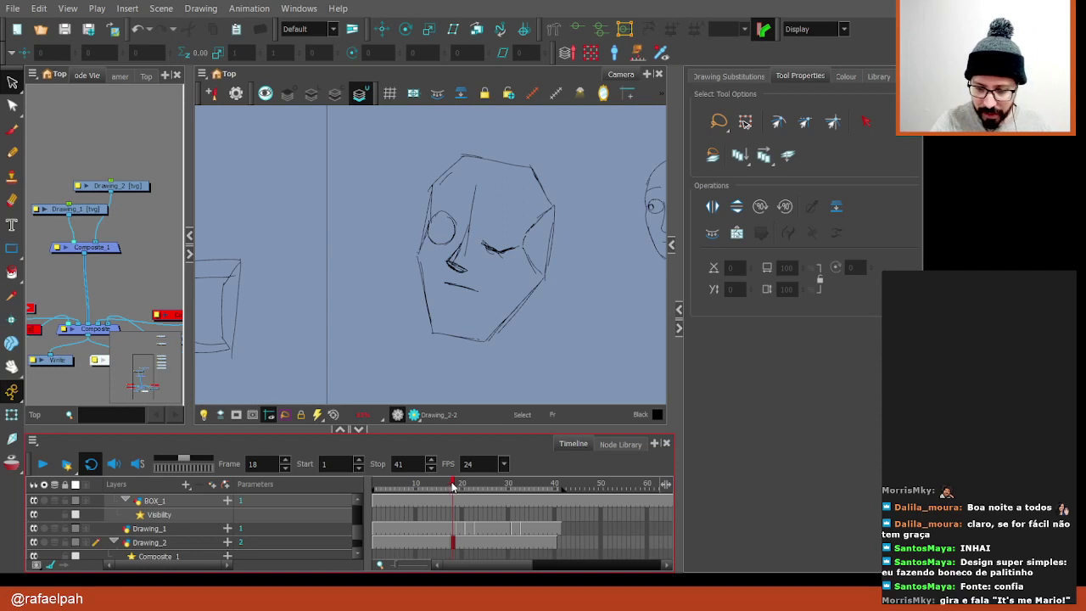
Step through the frames to compare, selecting and then deselecting the whole head
{"action": "left_click_drag", "start_coordinate": [452, 485], "coordinate": [453, 485]}
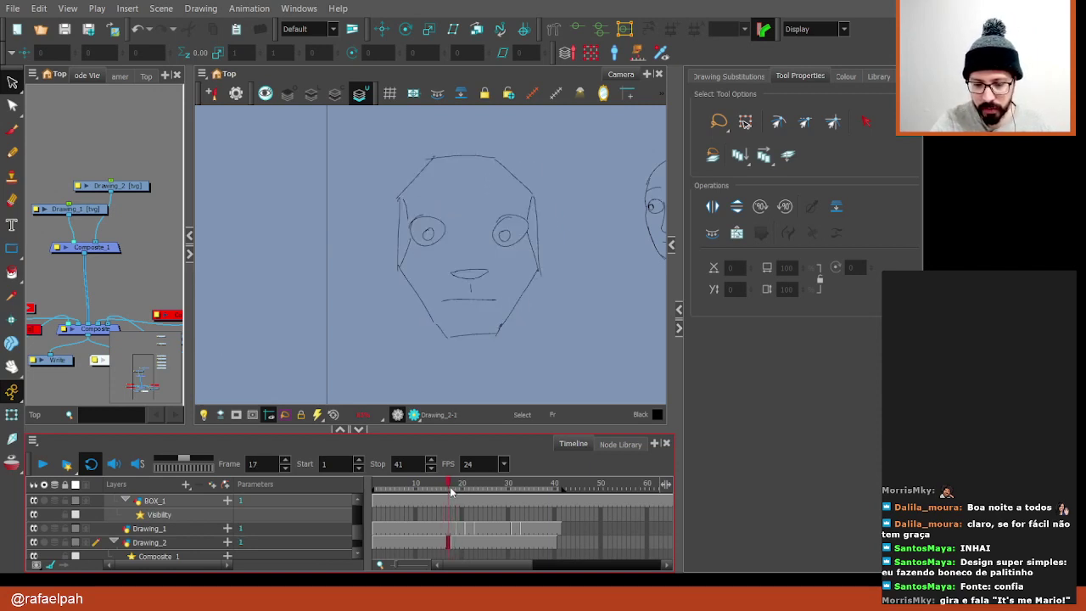
{"action": "mouse_move", "coordinate": [581, 218]}
{"action": "left_mouse_down"}
{"action": "mouse_move", "coordinate": [597, 204]}
{"action": "mouse_move", "coordinate": [580, 240]}
{"action": "left_mouse_up"}
{"action": "key", "text": "ctrl+a"}
{"action": "left_click", "coordinate": [580, 240]}
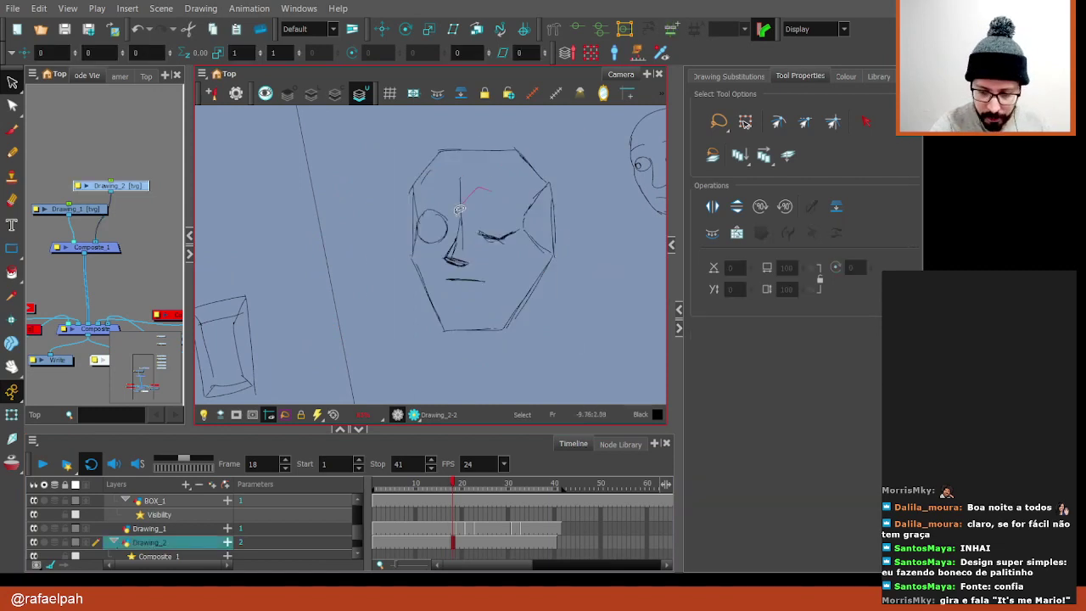
Return to the open-eyed drawing on frame 17, comparing it with frame 18
{"action": "left_click", "coordinate": [450, 485]}
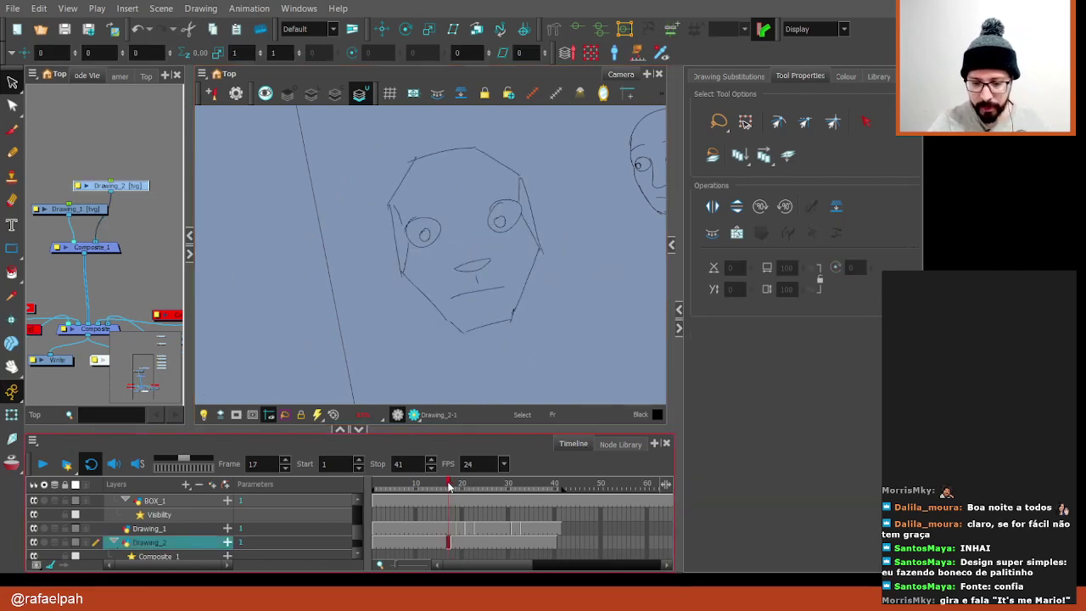
{"action": "mouse_move", "coordinate": [447, 488]}
{"action": "left_mouse_down"}
{"action": "mouse_move", "coordinate": [462, 488]}
{"action": "mouse_move", "coordinate": [449, 488]}
{"action": "left_mouse_up"}
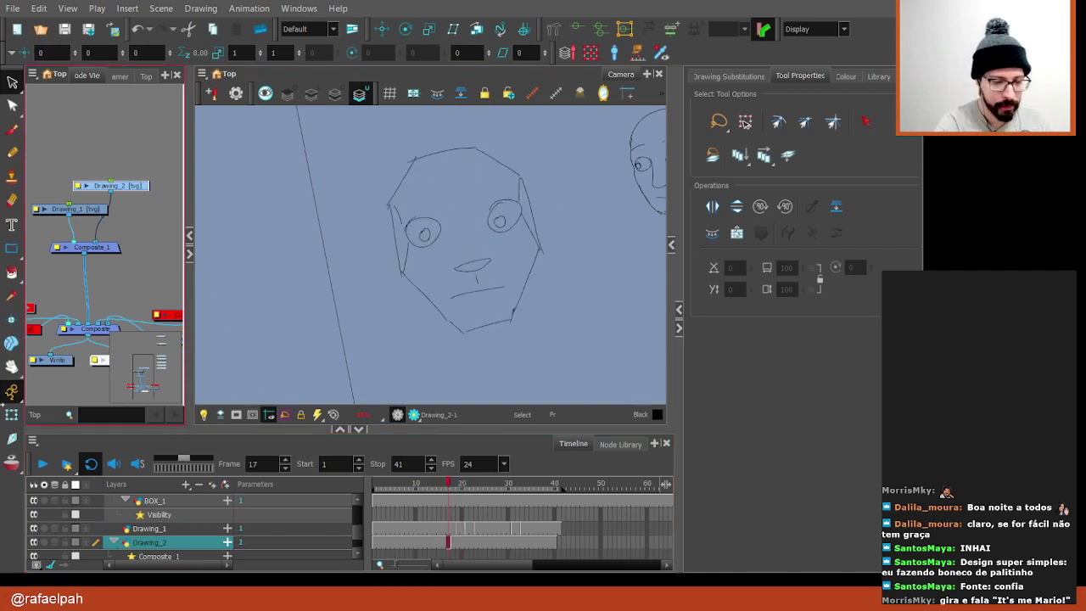
{"action": "left_click", "coordinate": [12, 154]}
{"action": "scroll", "coordinate": [480, 275], "scroll_direction": "up", "scroll_amount": 2}
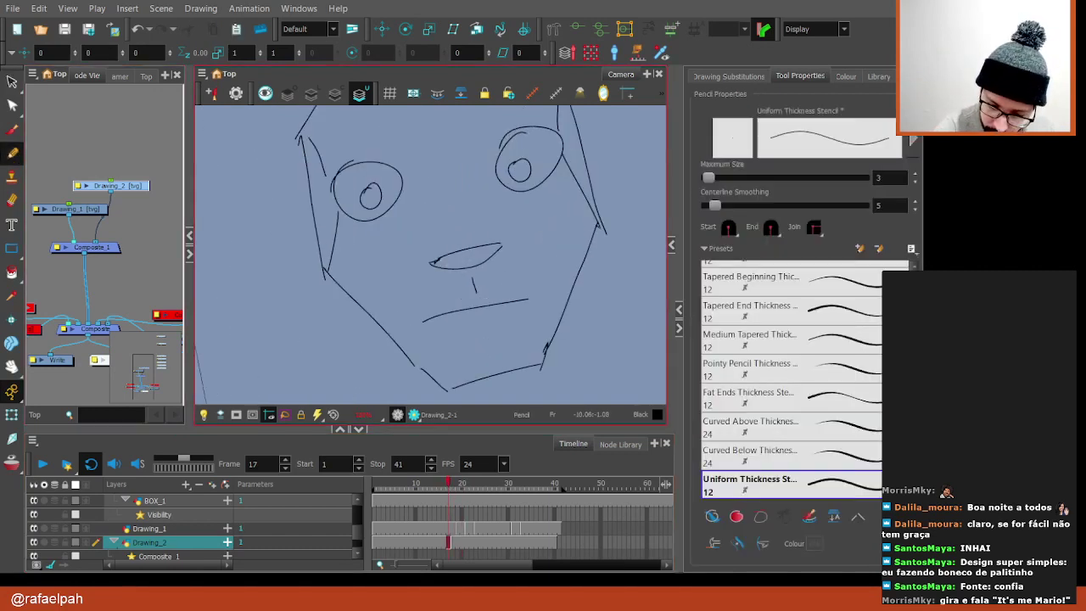
Hatch the inside of the mouth, fill both pupils, then step forward to frame 20
{"action": "left_click_drag", "start_coordinate": [433, 265], "coordinate": [499, 246]}
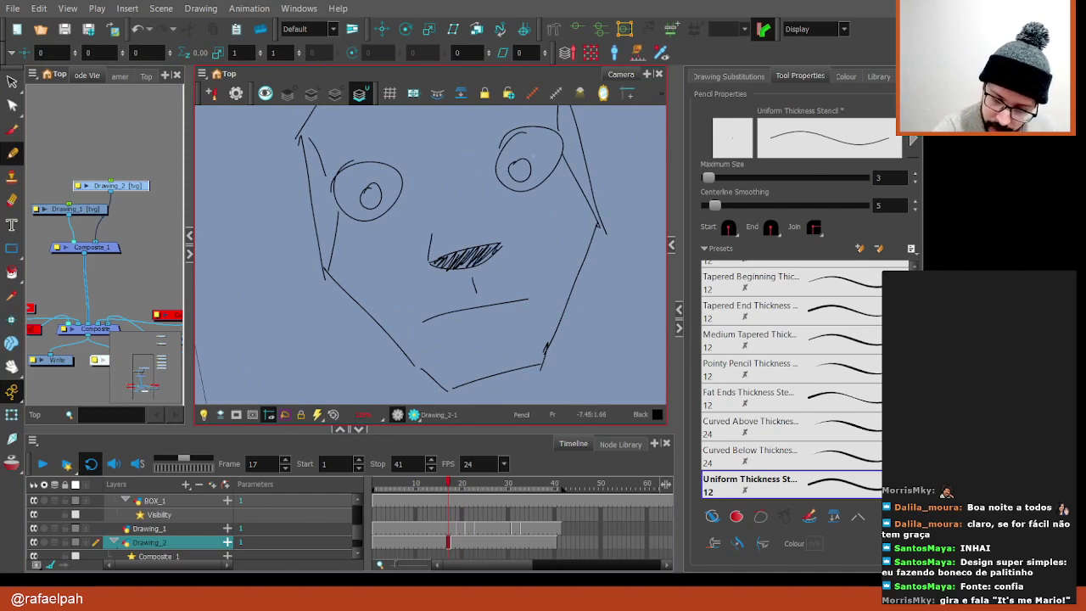
{"action": "left_click_drag", "start_coordinate": [514, 176], "coordinate": [523, 164]}
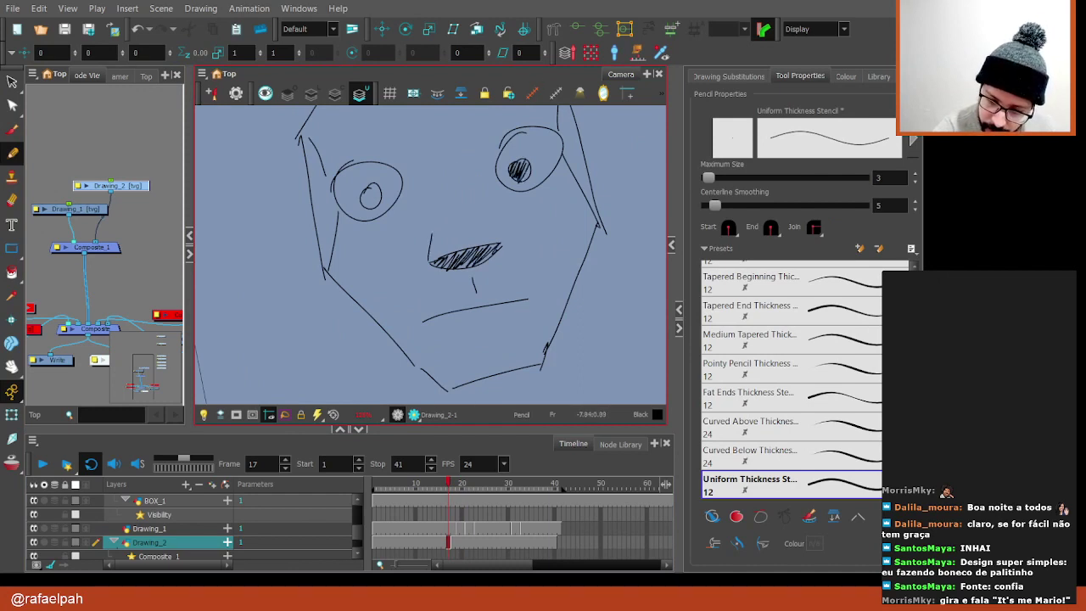
{"action": "left_click_drag", "start_coordinate": [367, 207], "coordinate": [375, 186]}
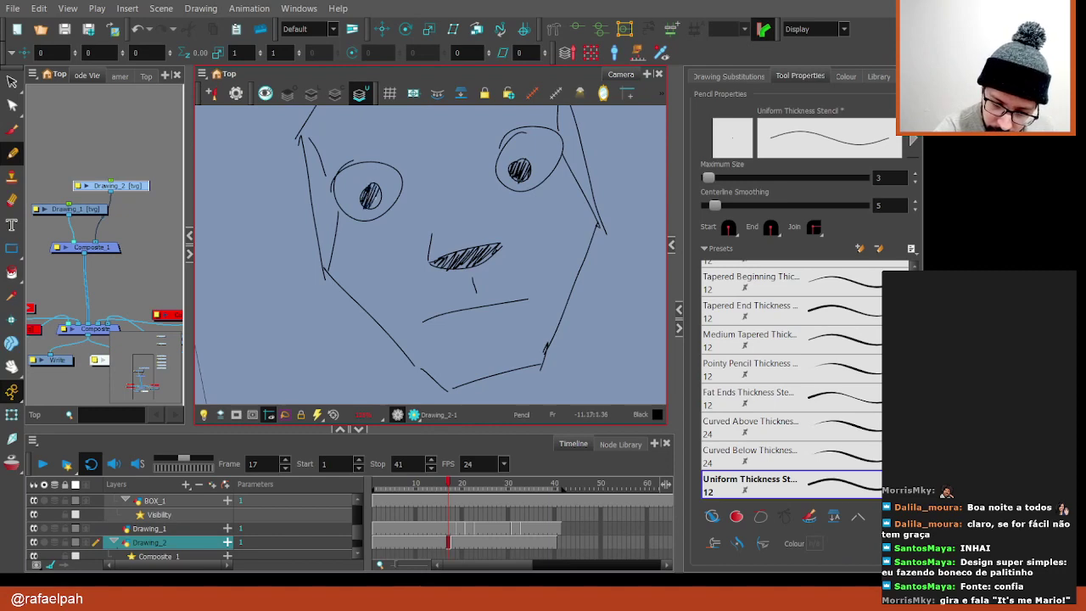
{"action": "key", "text": "alt+s"}
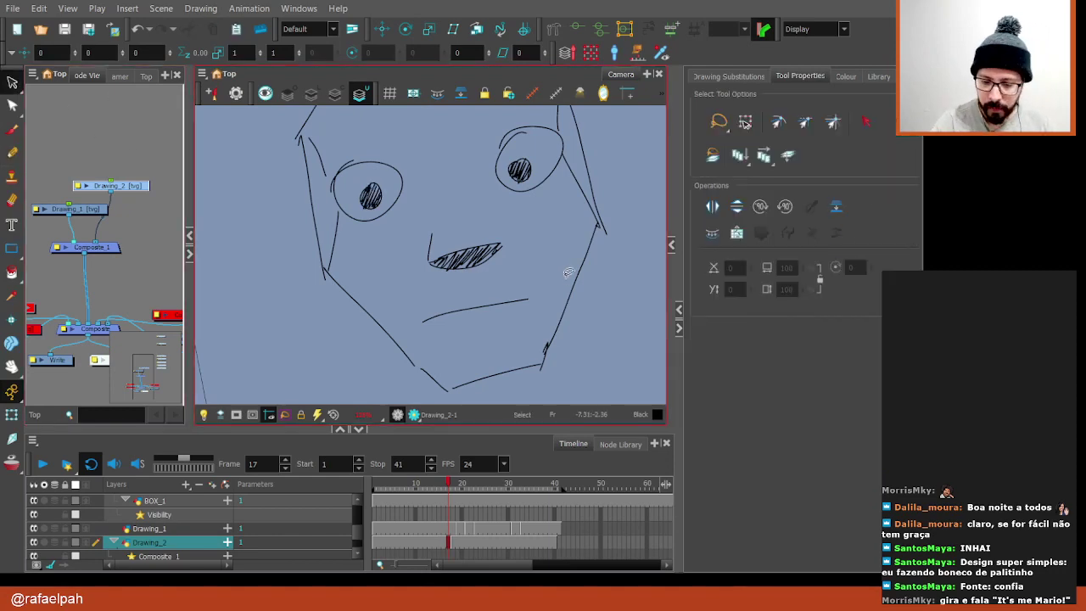
{"action": "key", "text": "alt+slash"}
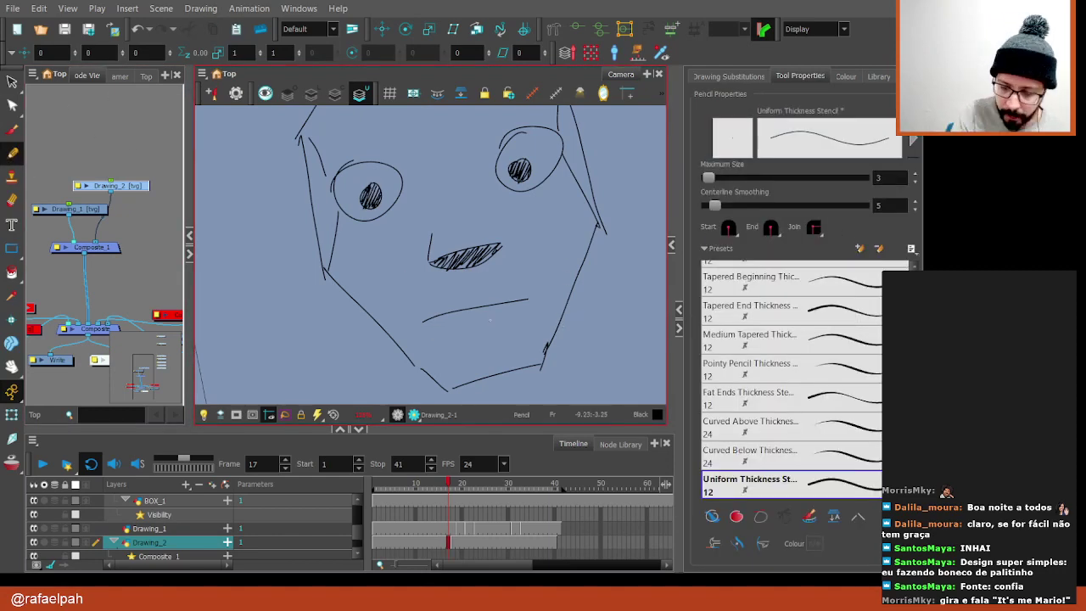
{"action": "key", "text": "period"}
On frame 20, erase the stray eyebrow strokes with the Eraser
{"action": "key", "text": "period"}
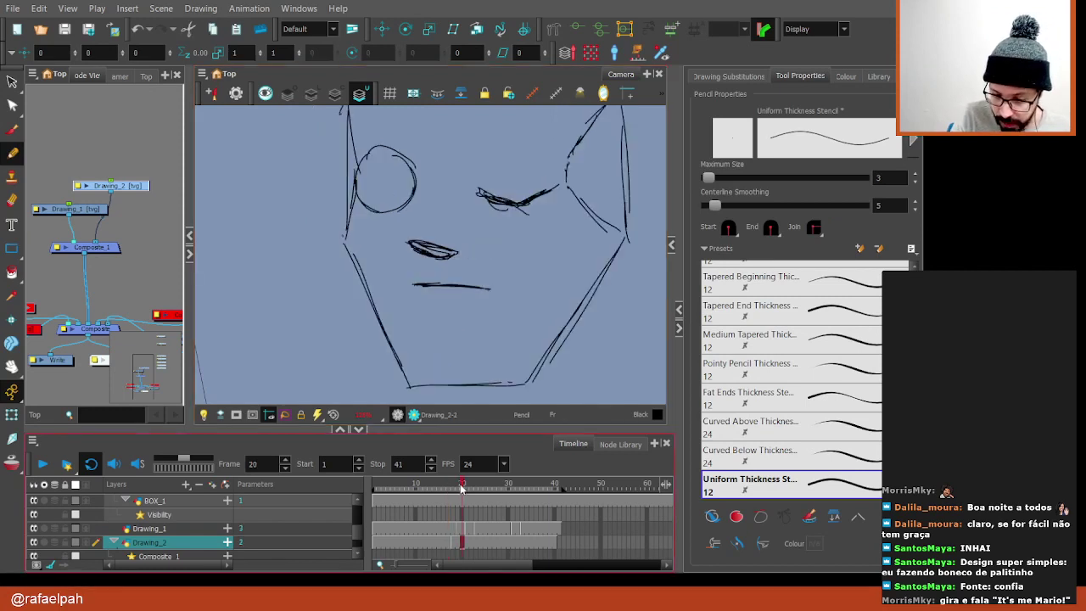
{"action": "key", "text": "period"}
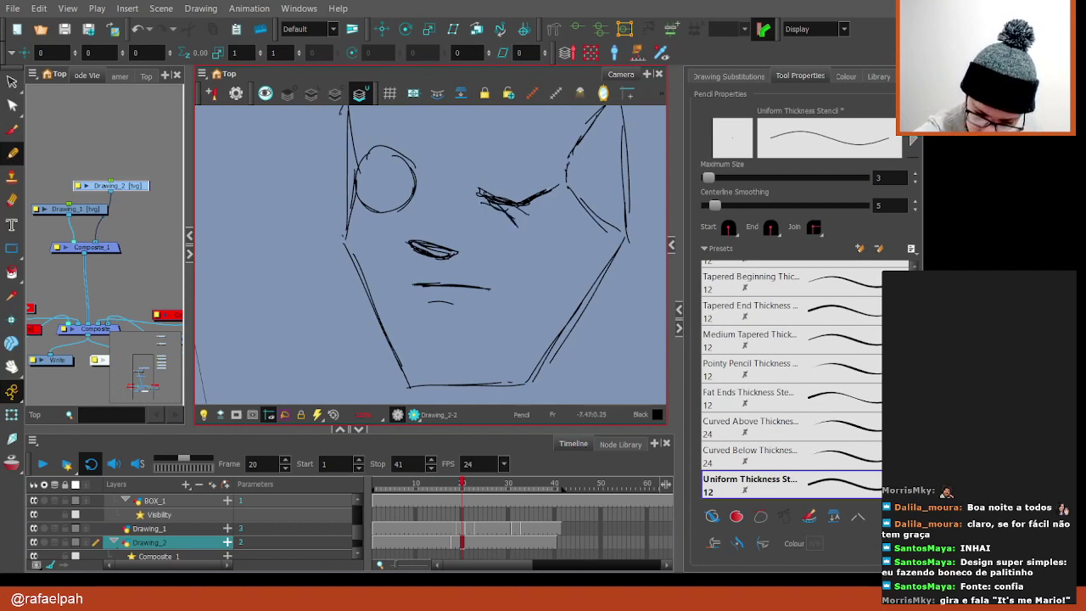
{"action": "key", "text": "alt+3"}
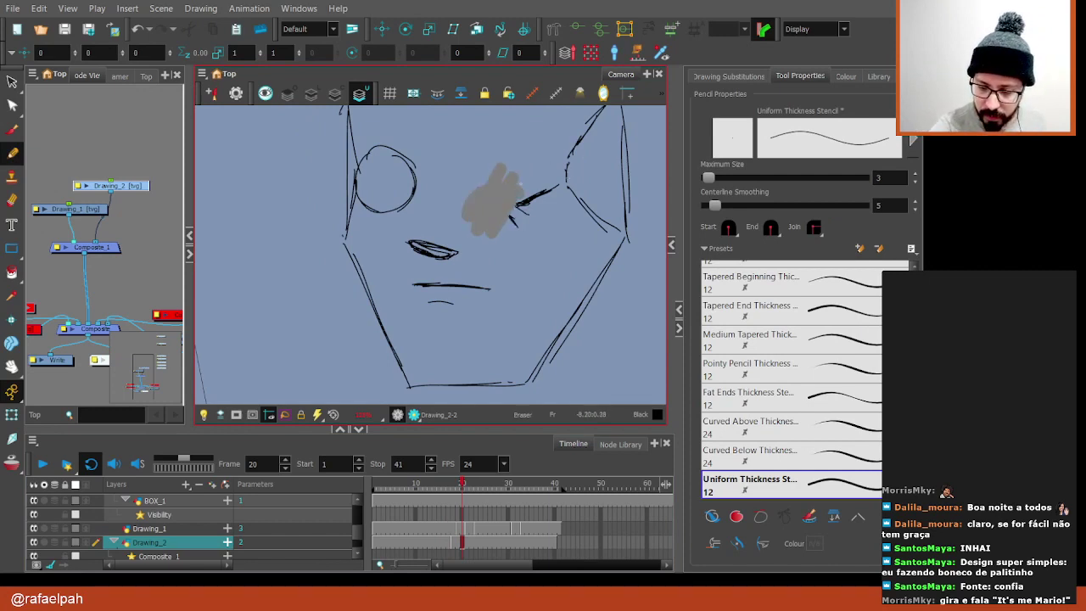
{"action": "left_click_drag", "start_coordinate": [516, 192], "coordinate": [555, 200]}
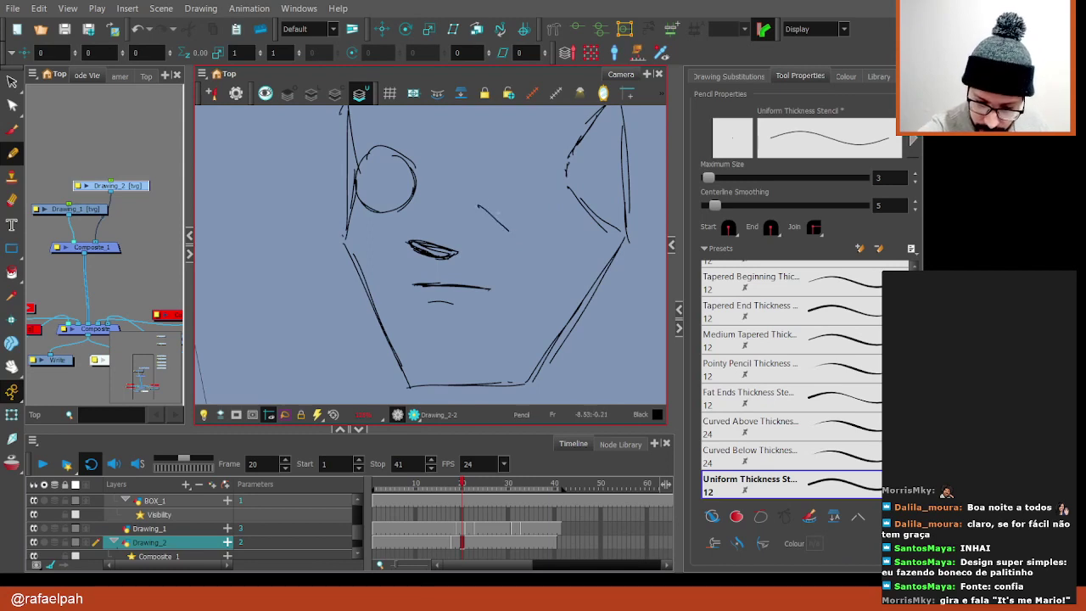
{"action": "left_click_drag", "start_coordinate": [477, 195], "coordinate": [531, 212]}
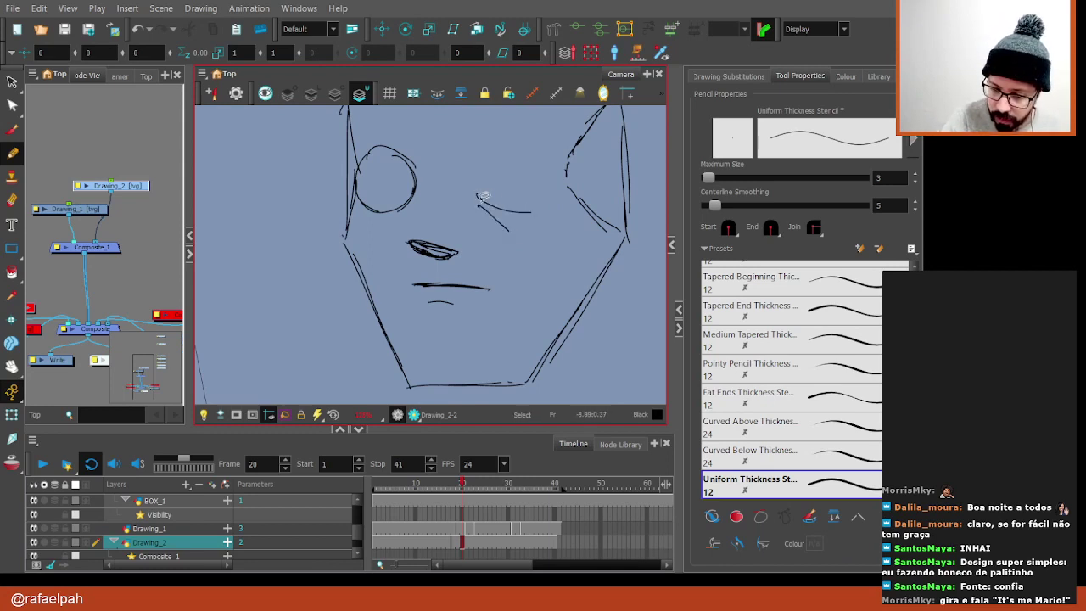
{"action": "scroll", "coordinate": [517, 206], "scroll_direction": "up", "scroll_amount": 5}
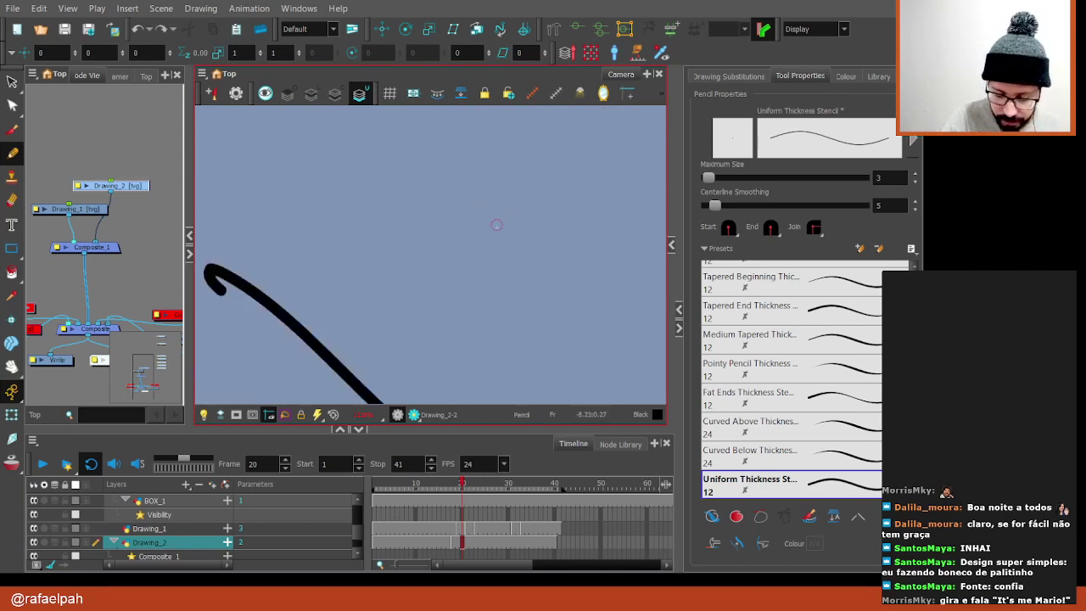
{"action": "scroll", "coordinate": [504, 260], "scroll_direction": "down", "scroll_amount": 5}
{"action": "left_click_drag", "start_coordinate": [504, 260], "coordinate": [576, 203]}
{"action": "key", "text": "shift+x"}
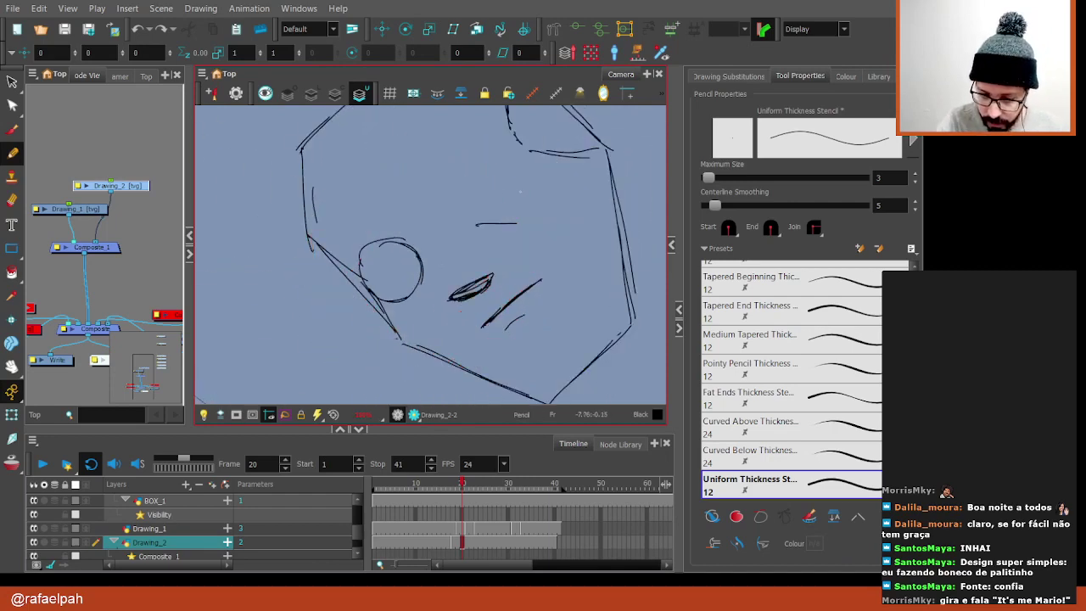
Erase the extra strokes on the face's right side and beside the head
{"action": "left_click_drag", "start_coordinate": [521, 177], "coordinate": [491, 217]}
{"action": "left_click_drag", "start_coordinate": [614, 186], "coordinate": [499, 230]}
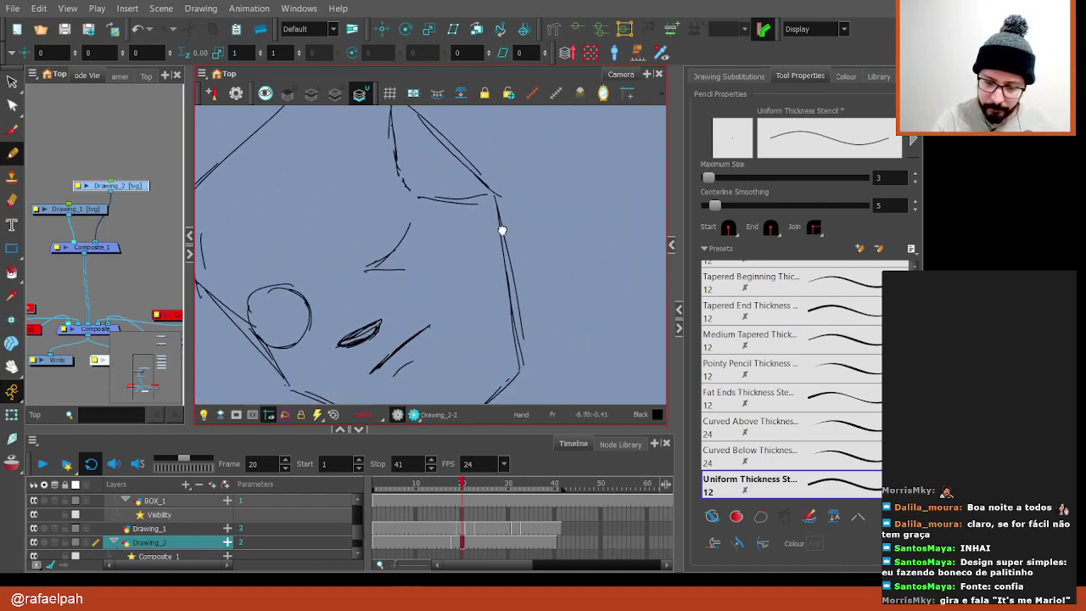
{"action": "key", "text": "shift+x"}
{"action": "left_click_drag", "start_coordinate": [553, 254], "coordinate": [561, 250]}
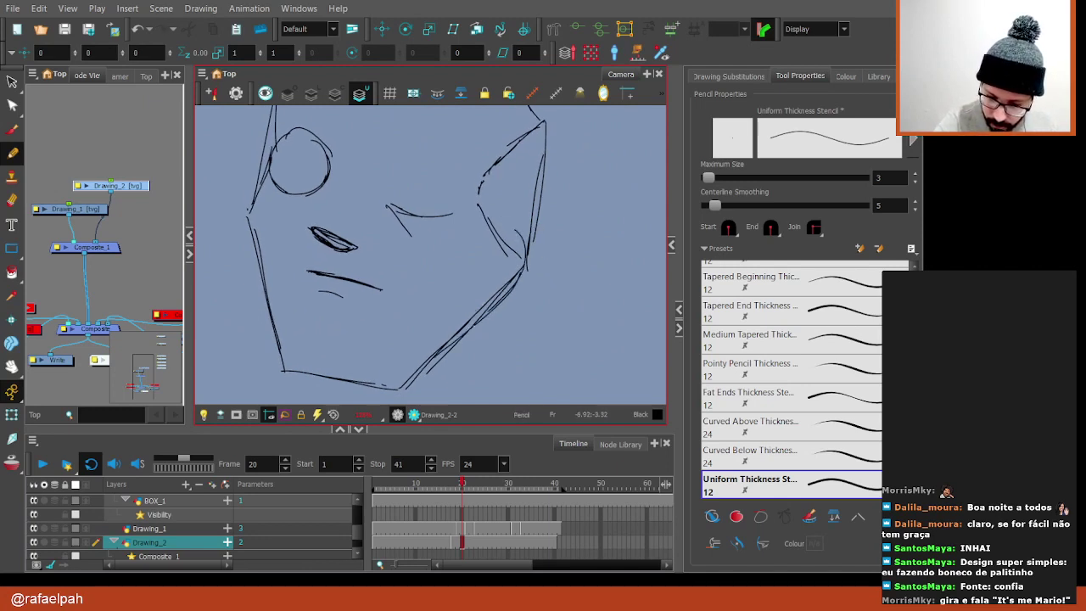
{"action": "left_click_drag", "start_coordinate": [424, 254], "coordinate": [458, 288]}
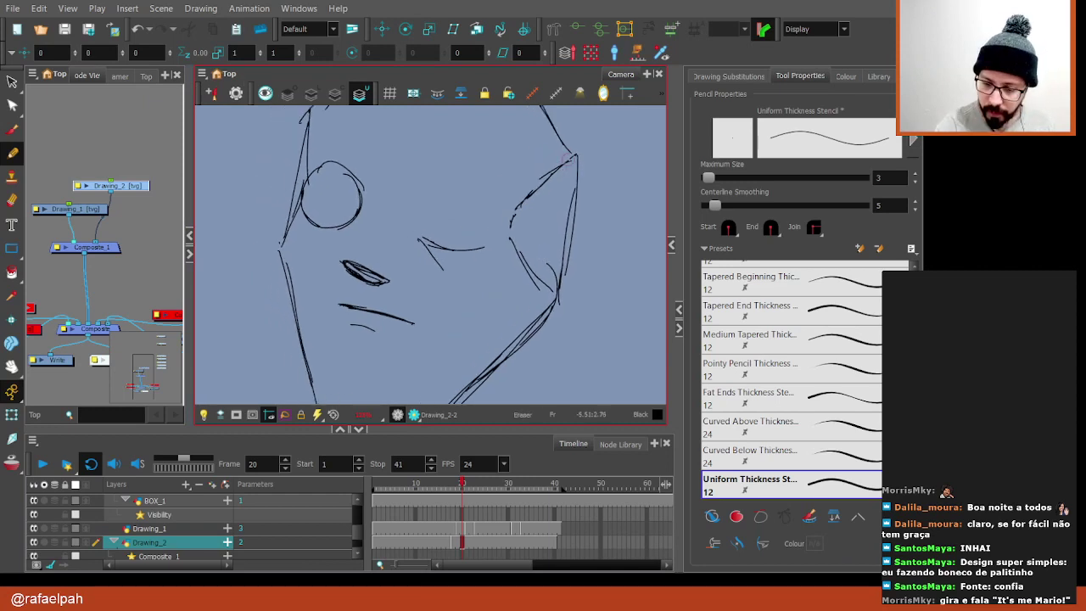
{"action": "left_click_drag", "start_coordinate": [570, 158], "coordinate": [543, 287]}
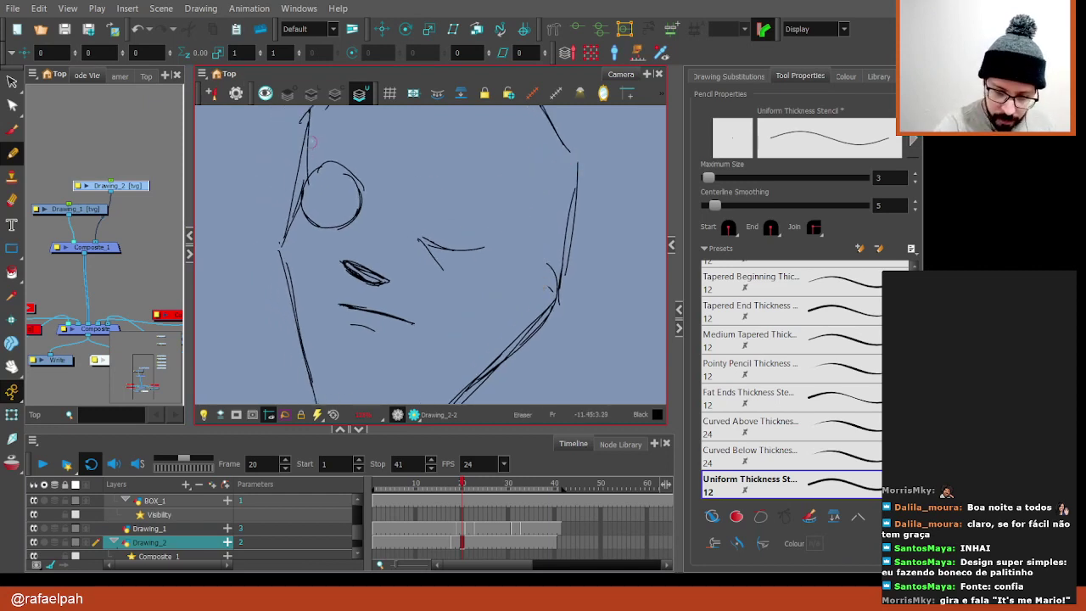
{"action": "left_click_drag", "start_coordinate": [293, 207], "coordinate": [292, 244]}
Draw a round pupil in the eye with the Pencil, undo it, and return to frame 17
{"action": "key", "text": "alt+b"}
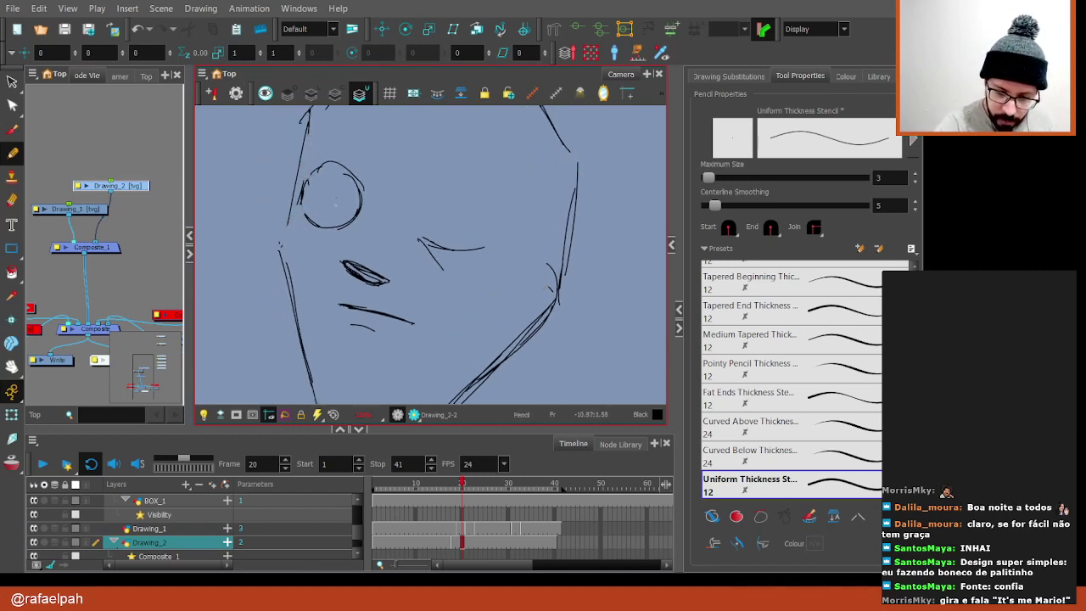
{"action": "mouse_move", "coordinate": [348, 196]}
{"action": "left_mouse_down"}
{"action": "mouse_move", "coordinate": [331, 200]}
{"action": "mouse_move", "coordinate": [344, 197]}
{"action": "mouse_move", "coordinate": [338, 223]}
{"action": "mouse_move", "coordinate": [307, 218]}
{"action": "left_mouse_up"}
{"action": "key", "text": "ctrl+z"}
{"action": "key", "text": "comma"}
{"action": "key", "text": "comma"}
{"action": "key", "text": "comma"}
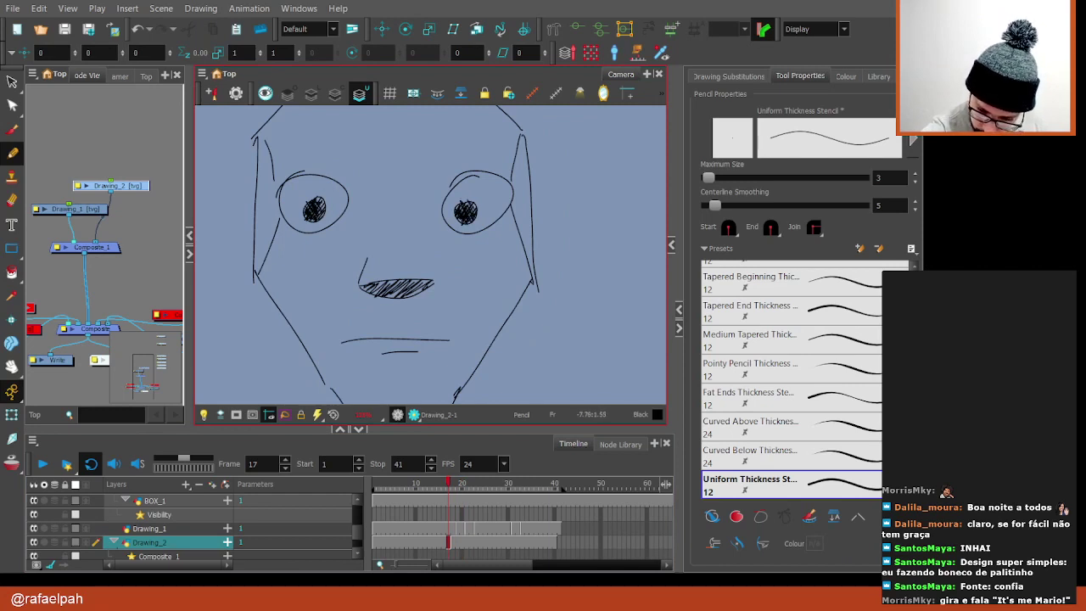
Select all the frame 17 head strokes and squeeze the head slightly narrower
{"action": "scroll", "coordinate": [486, 248], "scroll_direction": "down", "scroll_amount": 2}
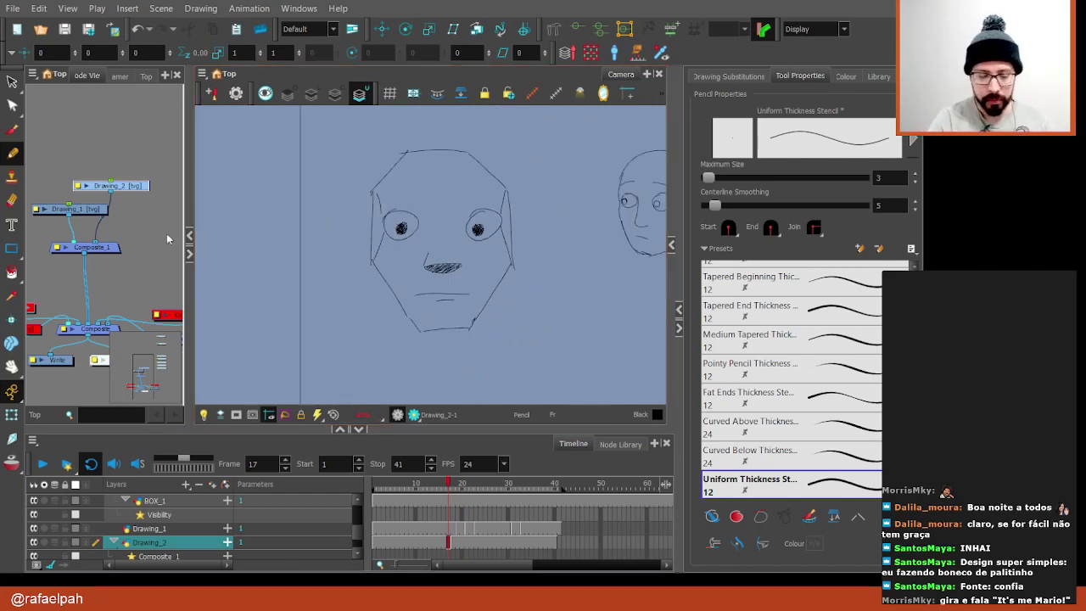
{"action": "key", "text": "alt+s"}
{"action": "left_click_drag", "start_coordinate": [475, 248], "coordinate": [466, 261]}
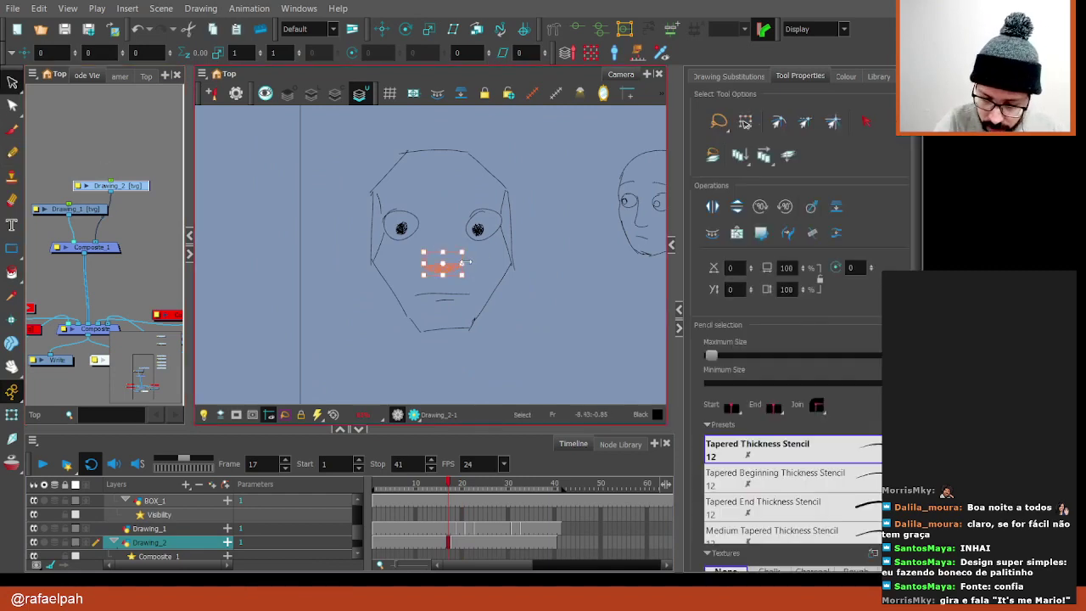
{"action": "left_click_drag", "start_coordinate": [498, 317], "coordinate": [505, 339]}
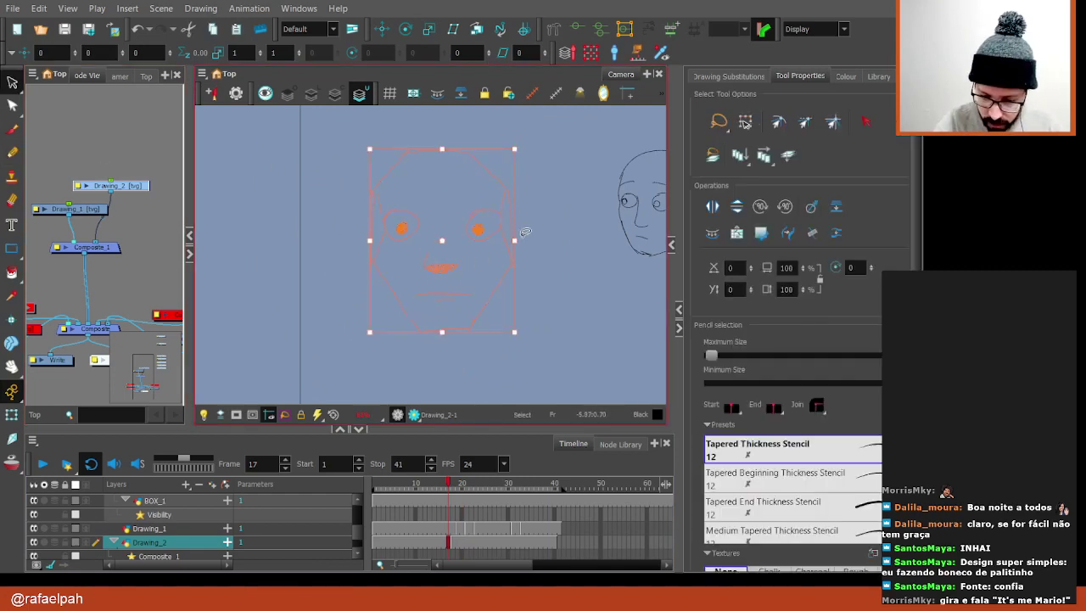
{"action": "left_click", "coordinate": [543, 278]}
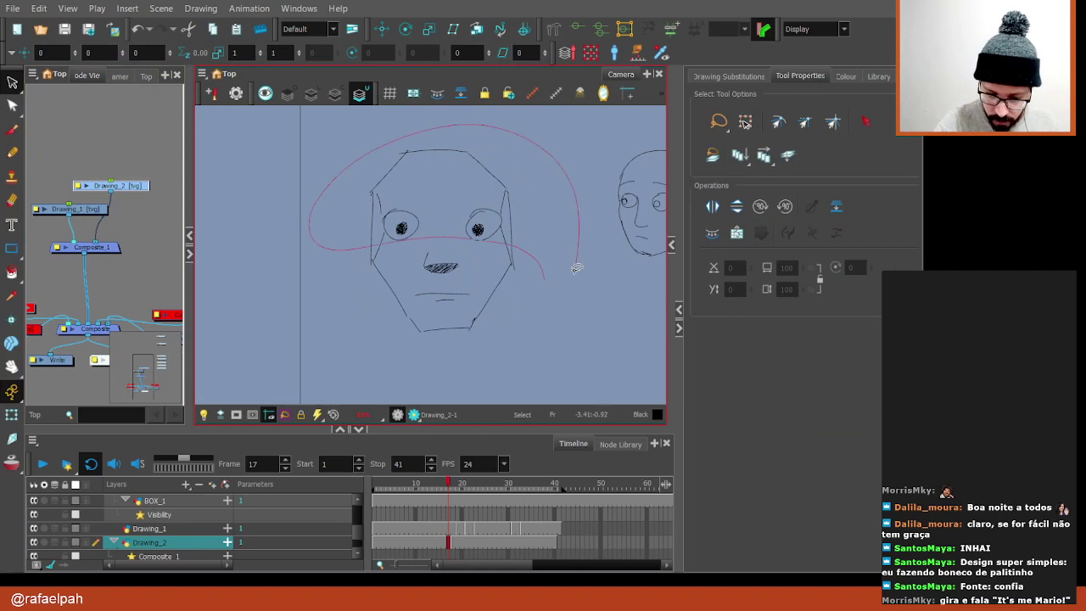
{"action": "left_click_drag", "start_coordinate": [434, 233], "coordinate": [539, 365]}
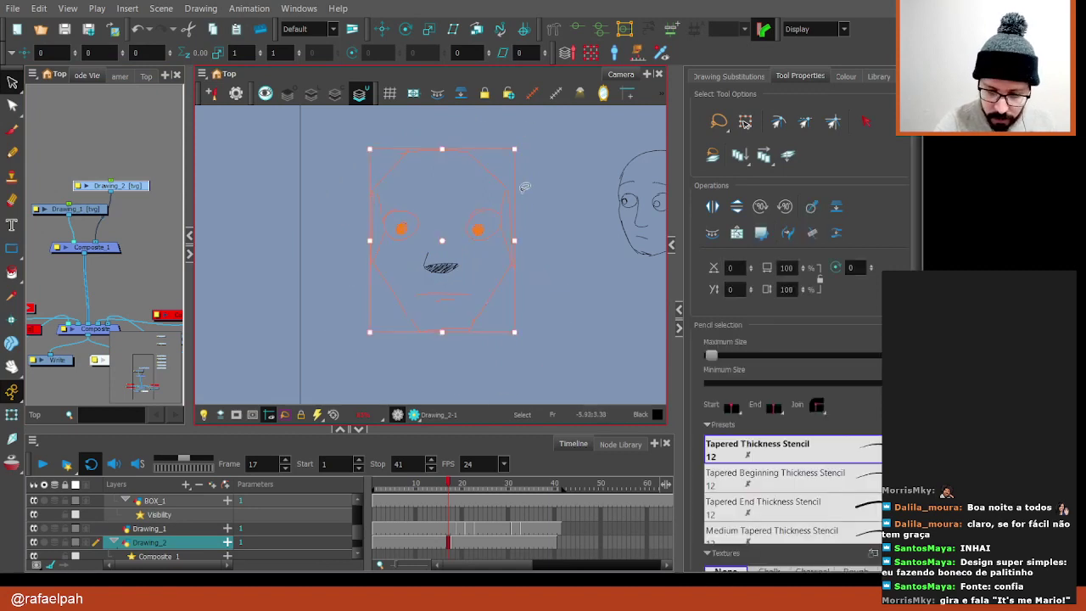
{"action": "left_click_drag", "start_coordinate": [515, 240], "coordinate": [508, 241]}
{"action": "left_click", "coordinate": [449, 487]}
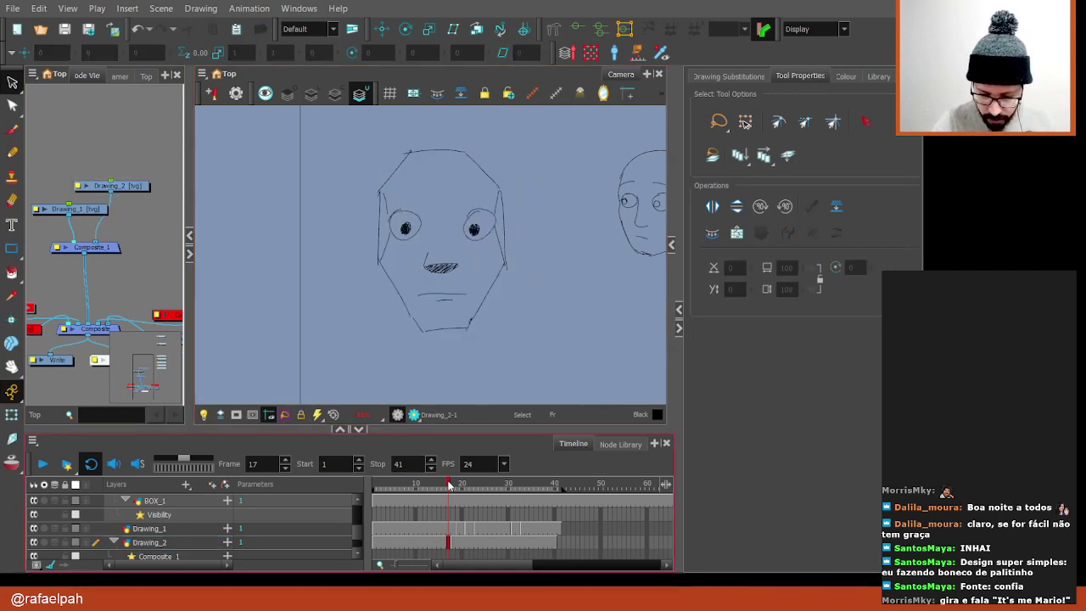
Inspect the eye strokes and flip through neighbouring frames to the winking drawing on frame 19
{"action": "left_click", "coordinate": [459, 488]}
{"action": "left_click", "coordinate": [450, 488]}
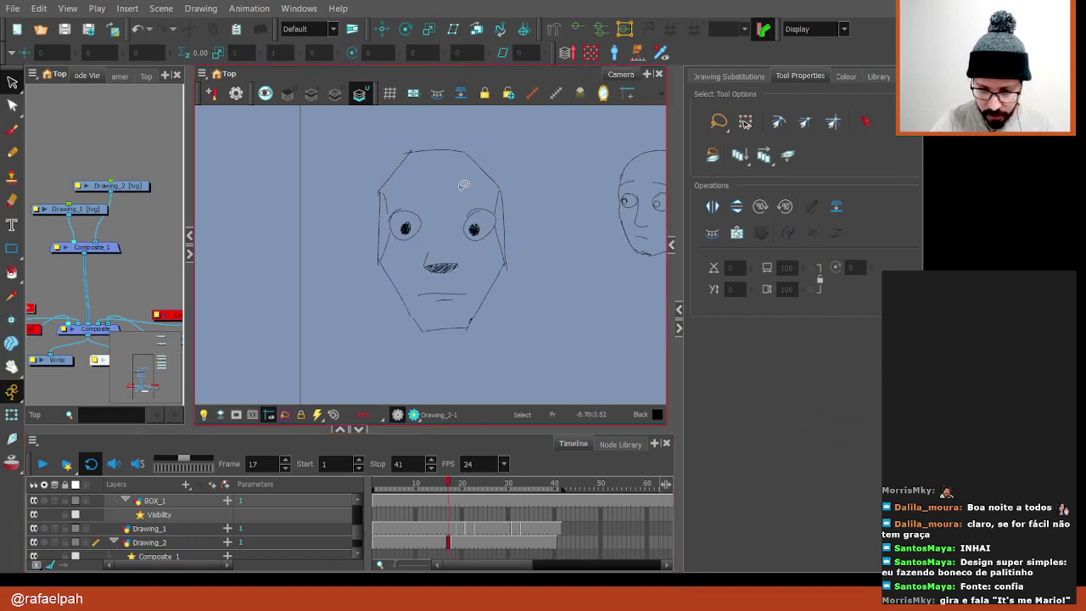
{"action": "left_click_drag", "start_coordinate": [463, 185], "coordinate": [487, 206]}
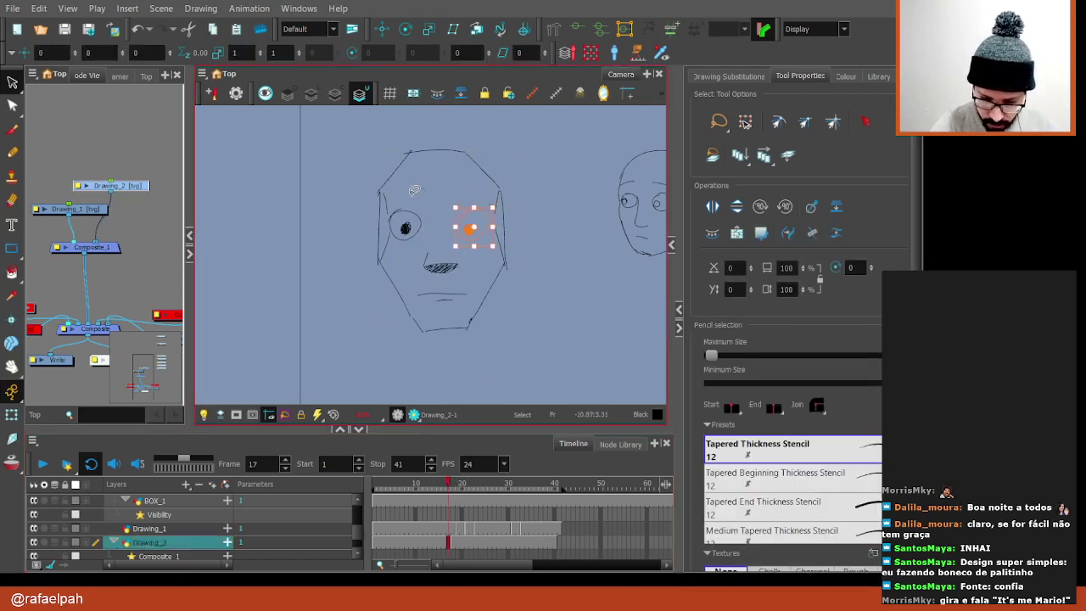
{"action": "left_click_drag", "start_coordinate": [405, 193], "coordinate": [440, 239]}
{"action": "left_click", "coordinate": [564, 270]}
{"action": "left_click", "coordinate": [455, 488]}
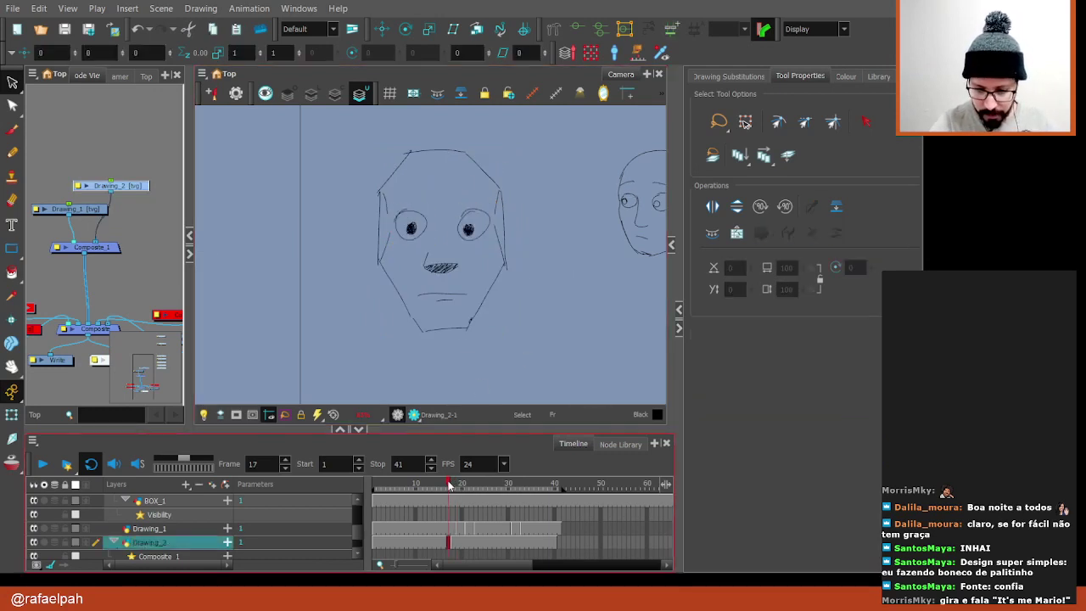
{"action": "left_click", "coordinate": [459, 488]}
{"action": "left_click", "coordinate": [454, 488]}
{"action": "left_click", "coordinate": [449, 488]}
{"action": "left_click", "coordinate": [459, 487]}
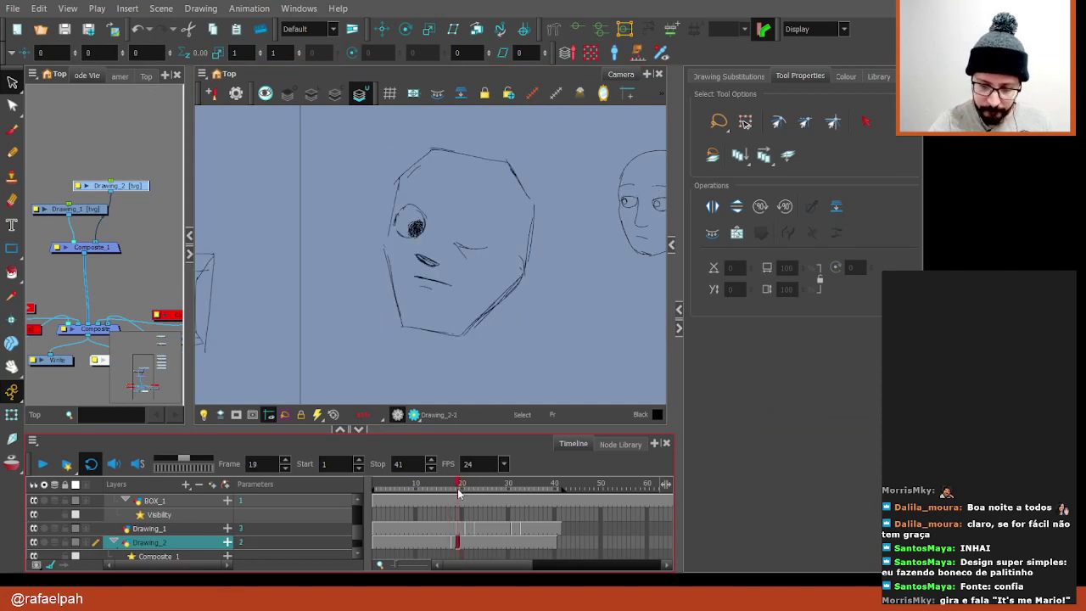
Inspect the jaw and upper-right head strokes of the frame 19 face in a rotated view
{"action": "left_click", "coordinate": [543, 174]}
{"action": "mouse_move", "coordinate": [543, 174]}
{"action": "left_mouse_down"}
{"action": "mouse_move", "coordinate": [582, 276]}
{"action": "mouse_move", "coordinate": [544, 200]}
{"action": "left_mouse_up"}
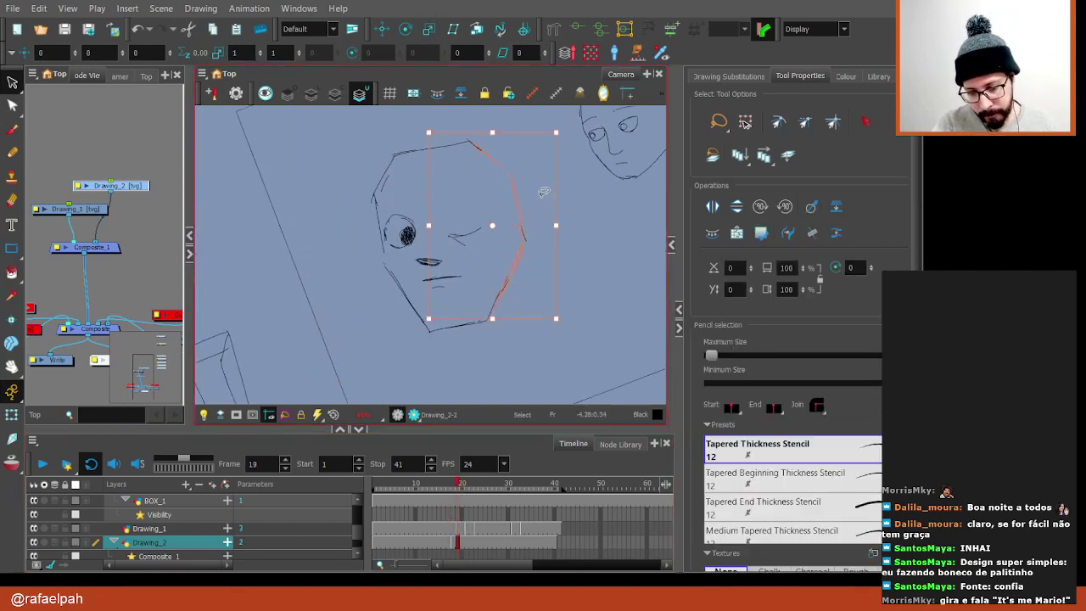
{"action": "left_click", "coordinate": [536, 208]}
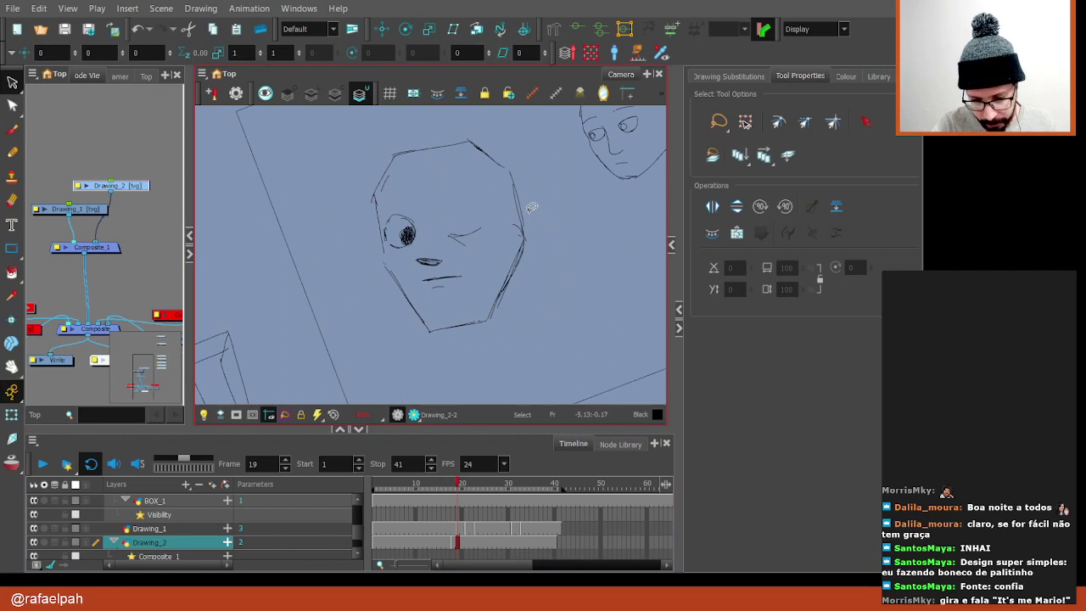
{"action": "left_click", "coordinate": [503, 157]}
{"action": "left_click", "coordinate": [525, 280]}
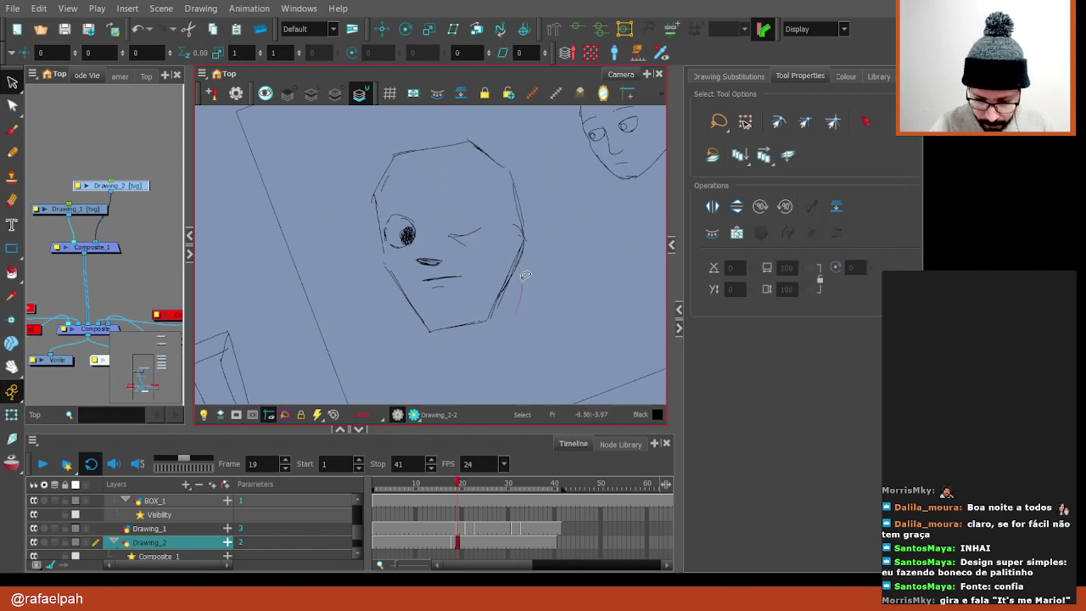
{"action": "left_click", "coordinate": [519, 222]}
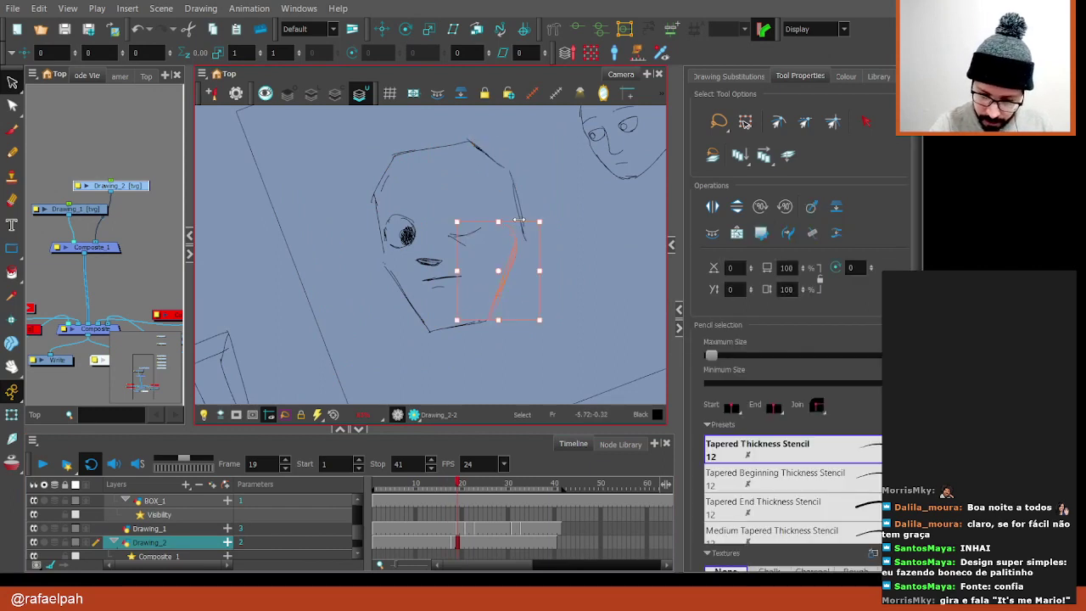
{"action": "left_click", "coordinate": [529, 202]}
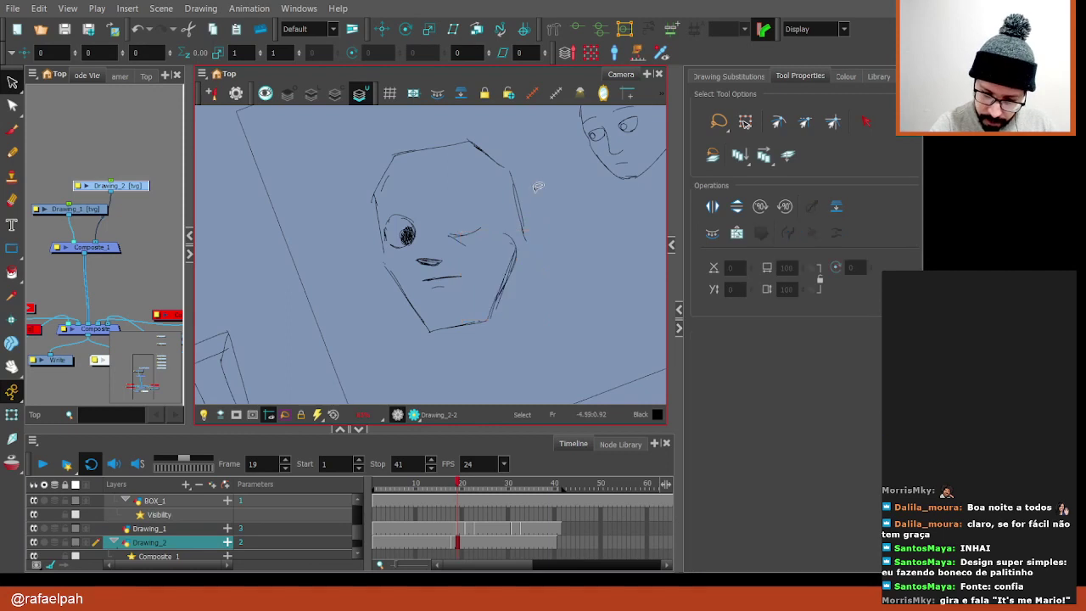
{"action": "left_click", "coordinate": [497, 165]}
{"action": "left_click", "coordinate": [456, 203]}
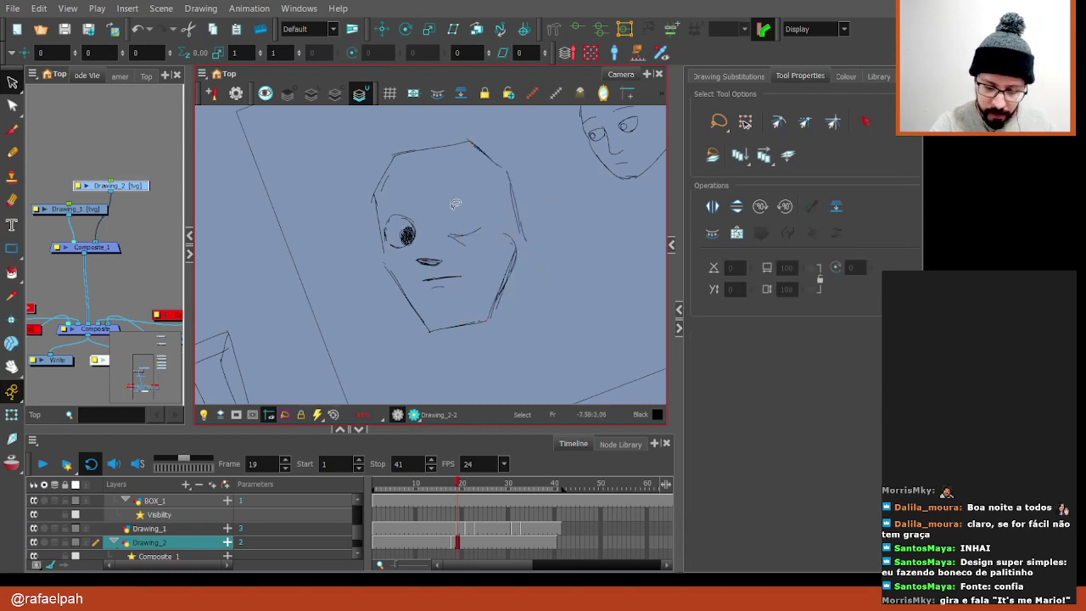
Reset the view rotation, switch to the Pencil, and step back to frame 16
{"action": "key", "text": "shift+x"}
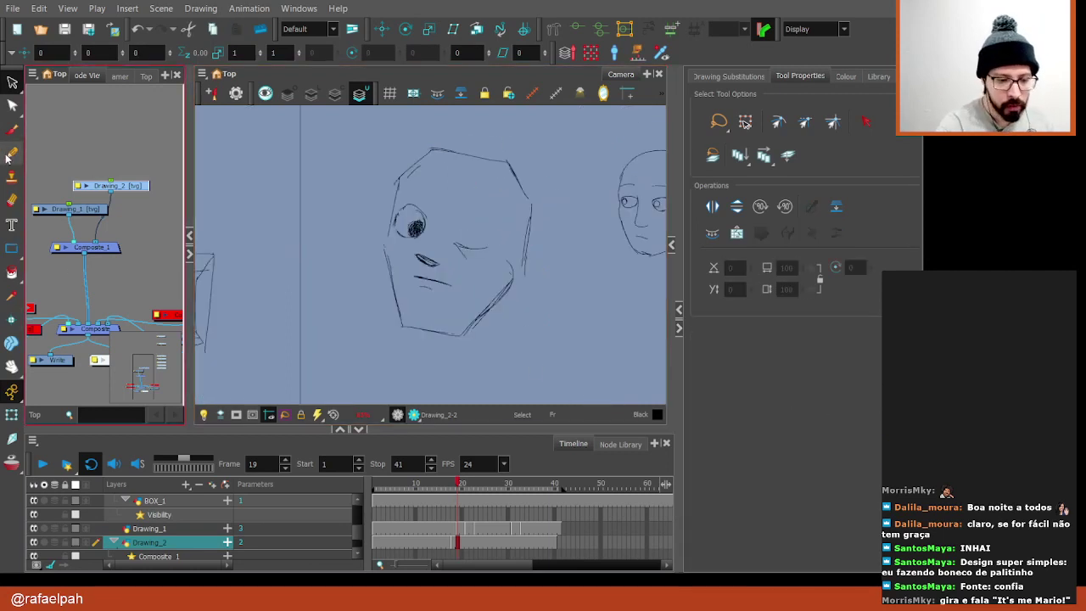
{"action": "left_click", "coordinate": [10, 155]}
{"action": "key", "text": "comma"}
{"action": "key", "text": "comma"}
{"action": "key", "text": "comma"}
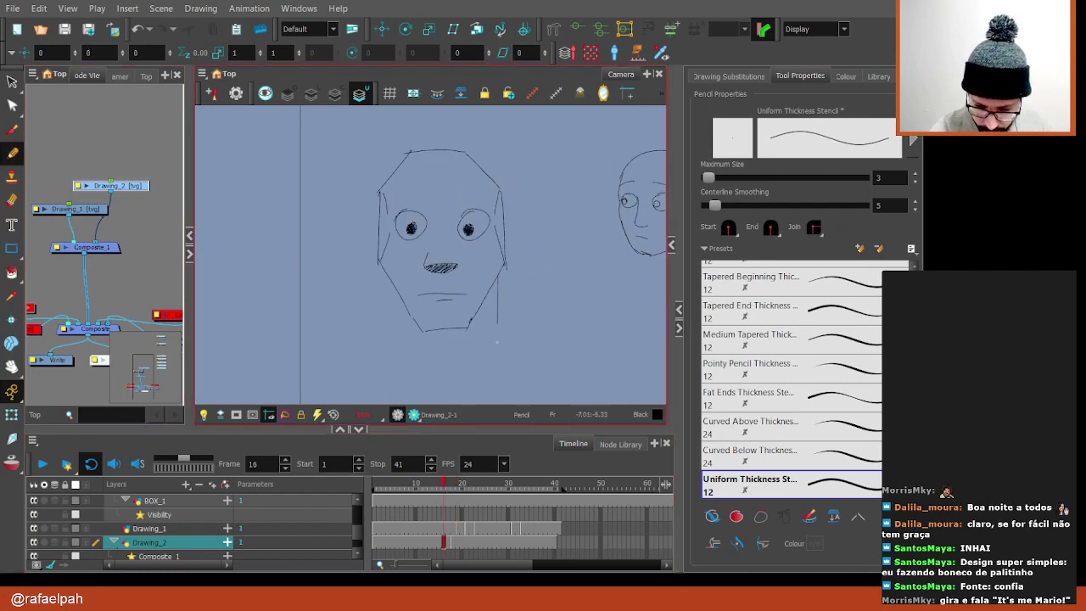
On frame 18 with onion skin on, try a neck line below the jaw, then undo it
{"action": "key", "text": "period"}
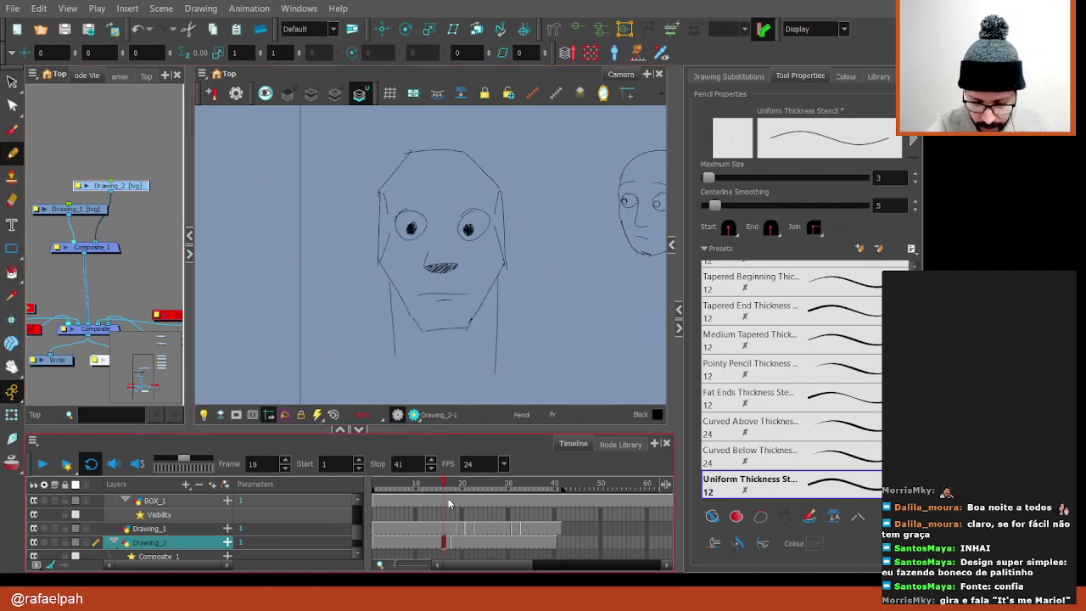
{"action": "key", "text": "period"}
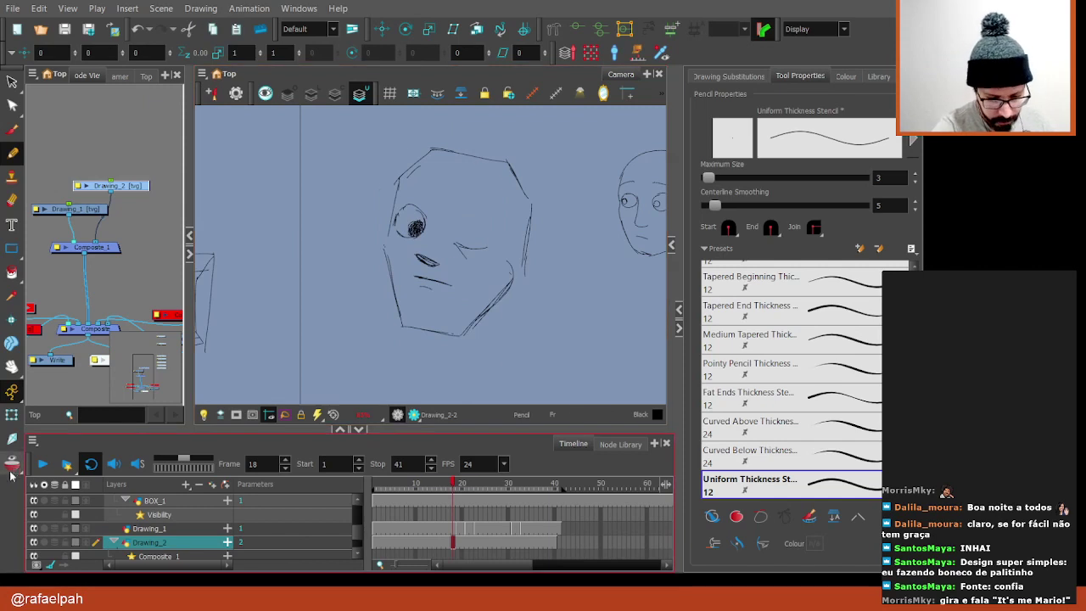
{"action": "key", "text": "alt+o"}
{"action": "left_click_drag", "start_coordinate": [396, 305], "coordinate": [395, 380]}
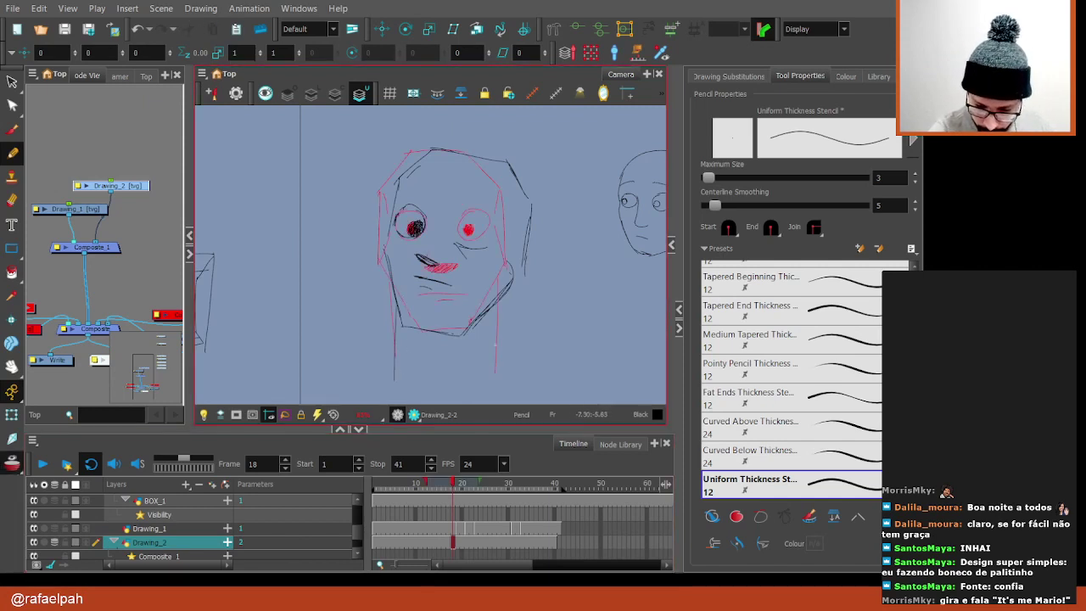
{"action": "key", "text": "ctrl+z"}
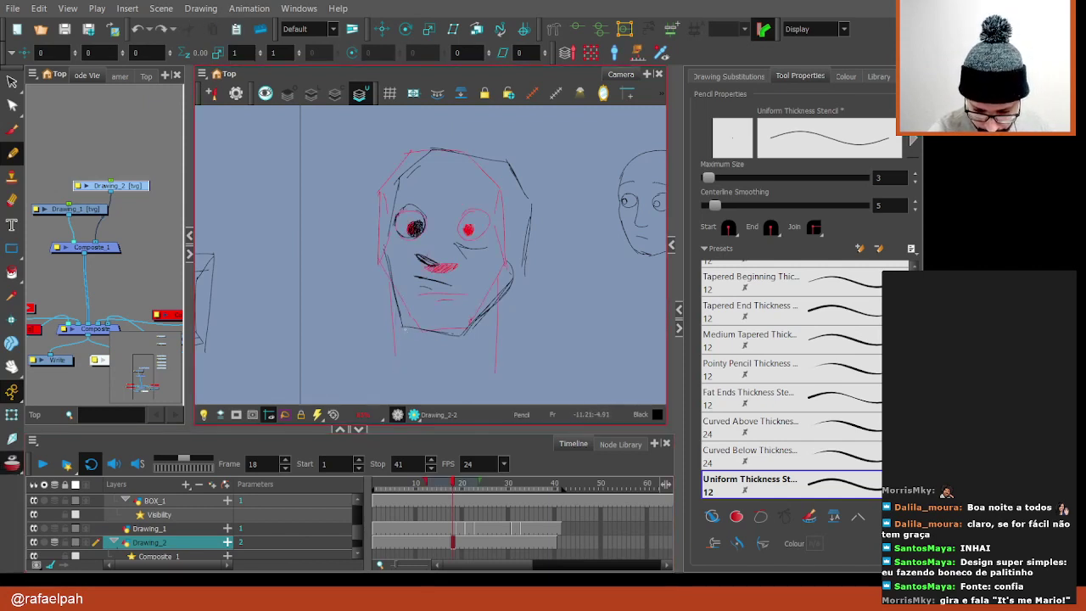
{"action": "key", "text": "ctrl+z"}
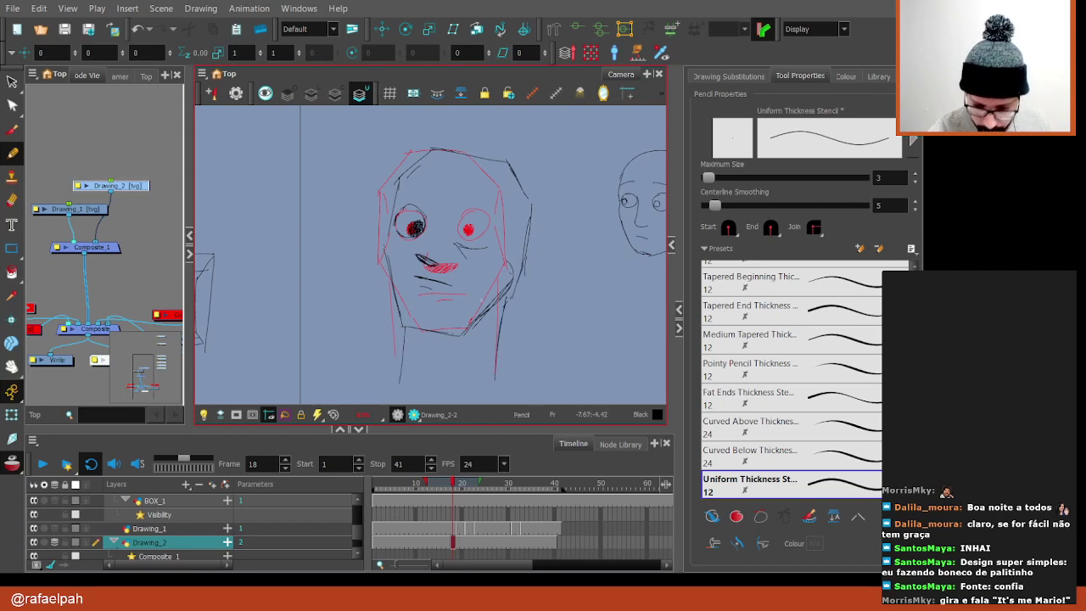
Select the frame 18 neck stroke and tilt it so its bottom leans right
{"action": "key", "text": "alt+s"}
{"action": "left_click", "coordinate": [400, 365]}
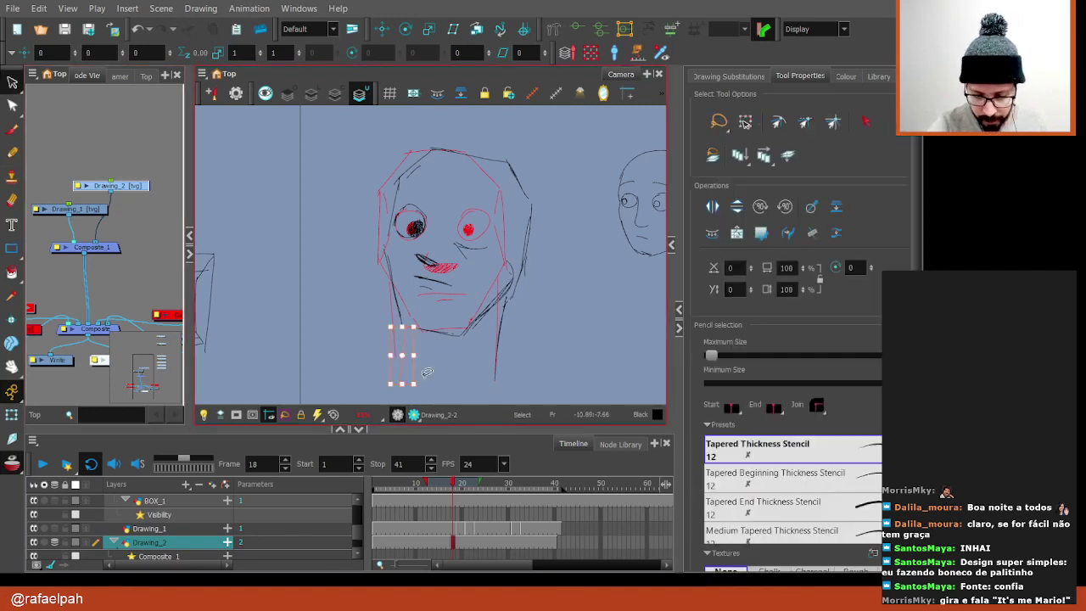
{"action": "left_click", "coordinate": [407, 365]}
{"action": "left_click", "coordinate": [408, 363]}
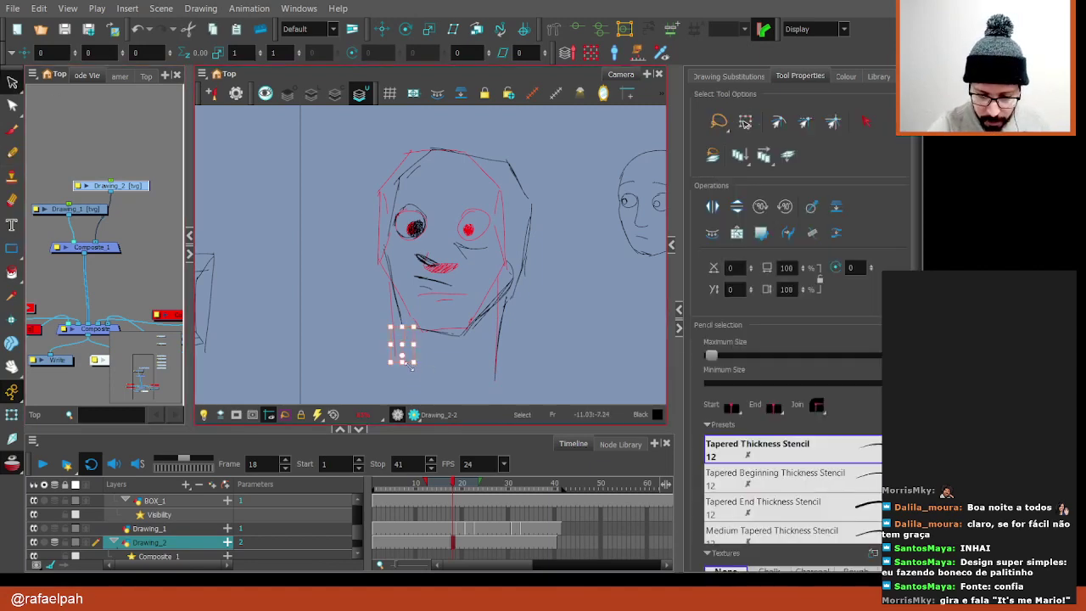
{"action": "scroll", "coordinate": [405, 361], "scroll_direction": "up", "scroll_amount": 3}
{"action": "scroll", "coordinate": [402, 358], "scroll_direction": "up", "scroll_amount": 3}
{"action": "scroll", "coordinate": [397, 357], "scroll_direction": "up", "scroll_amount": 2}
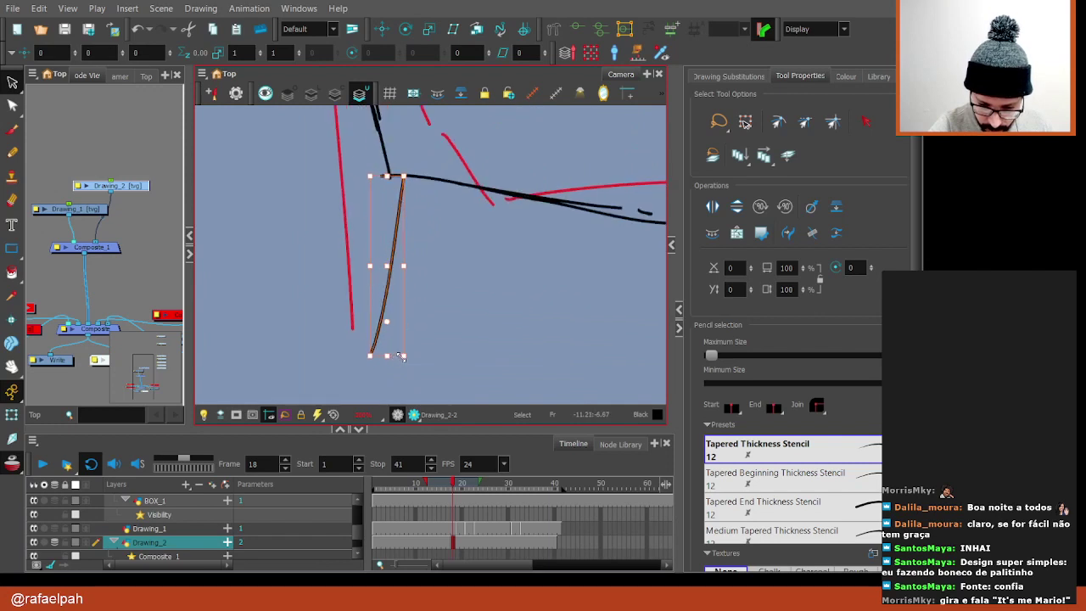
{"action": "left_click_drag", "start_coordinate": [414, 357], "coordinate": [431, 355]}
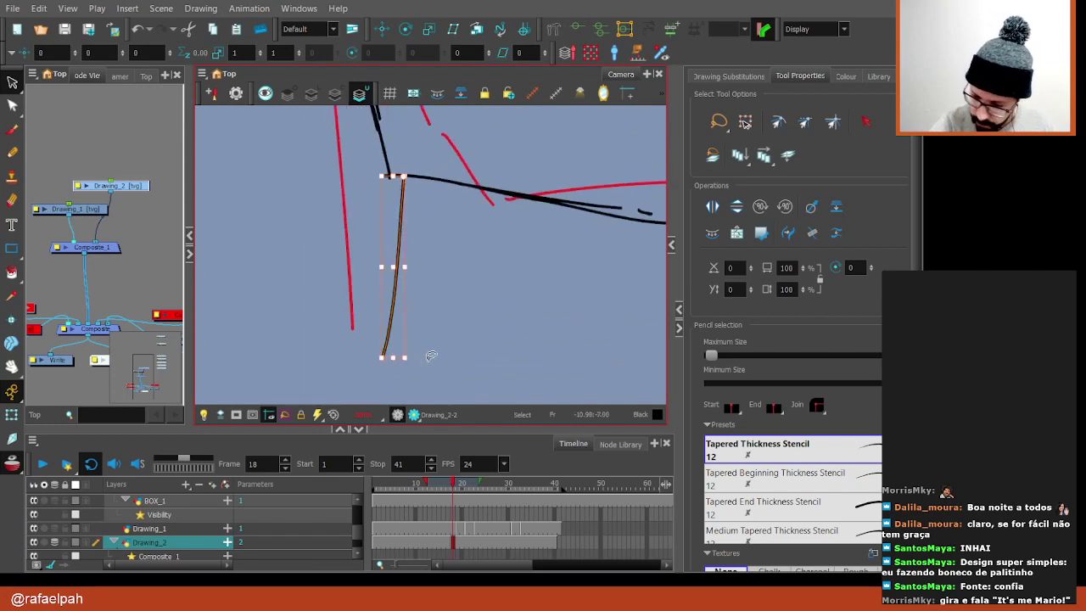
{"action": "left_click", "coordinate": [521, 290]}
{"action": "left_click", "coordinate": [512, 306]}
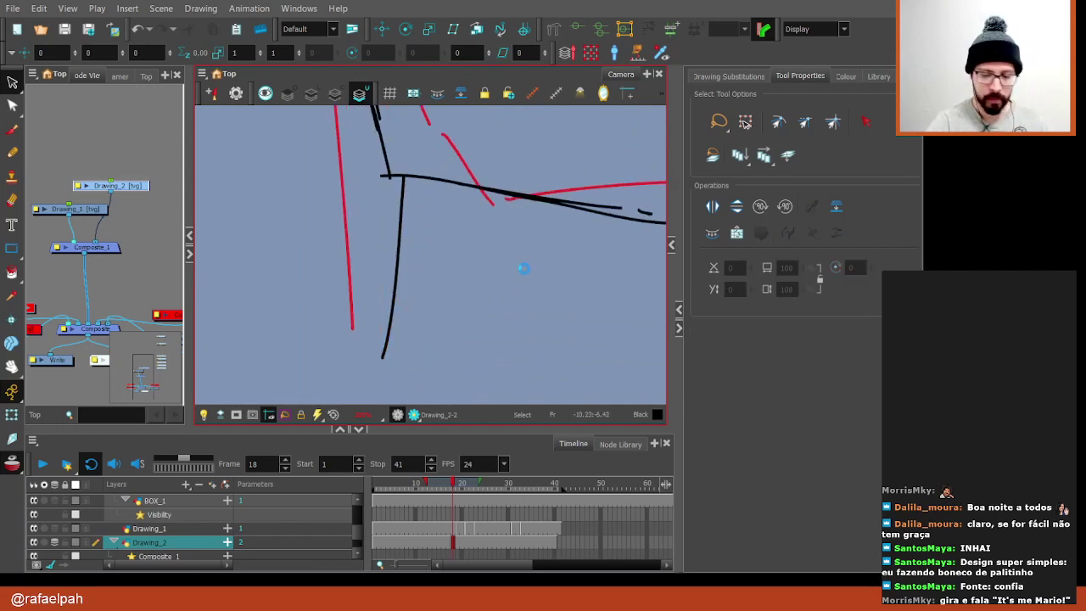
Zoom out, scrub the timeline back to the earlier face, and pick the freehand Pencil
{"action": "scroll", "coordinate": [520, 294], "scroll_direction": "down", "scroll_amount": 2}
{"action": "scroll", "coordinate": [529, 283], "scroll_direction": "down", "scroll_amount": 2}
{"action": "scroll", "coordinate": [517, 306], "scroll_direction": "down", "scroll_amount": 2}
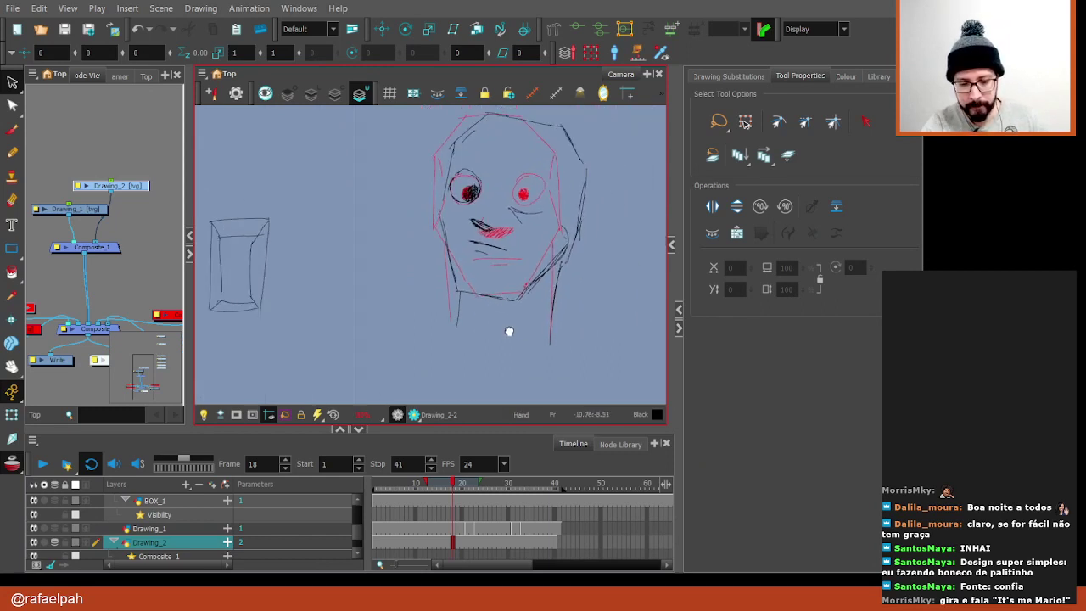
{"action": "mouse_move", "coordinate": [455, 483]}
{"action": "left_mouse_down"}
{"action": "mouse_move", "coordinate": [420, 482]}
{"action": "mouse_move", "coordinate": [456, 489]}
{"action": "mouse_move", "coordinate": [443, 489]}
{"action": "left_mouse_up"}
{"action": "left_click", "coordinate": [448, 483]}
{"action": "left_click", "coordinate": [286, 328]}
Rotate and zoom in on the frame 16 face
{"action": "key", "text": "alt+/"}
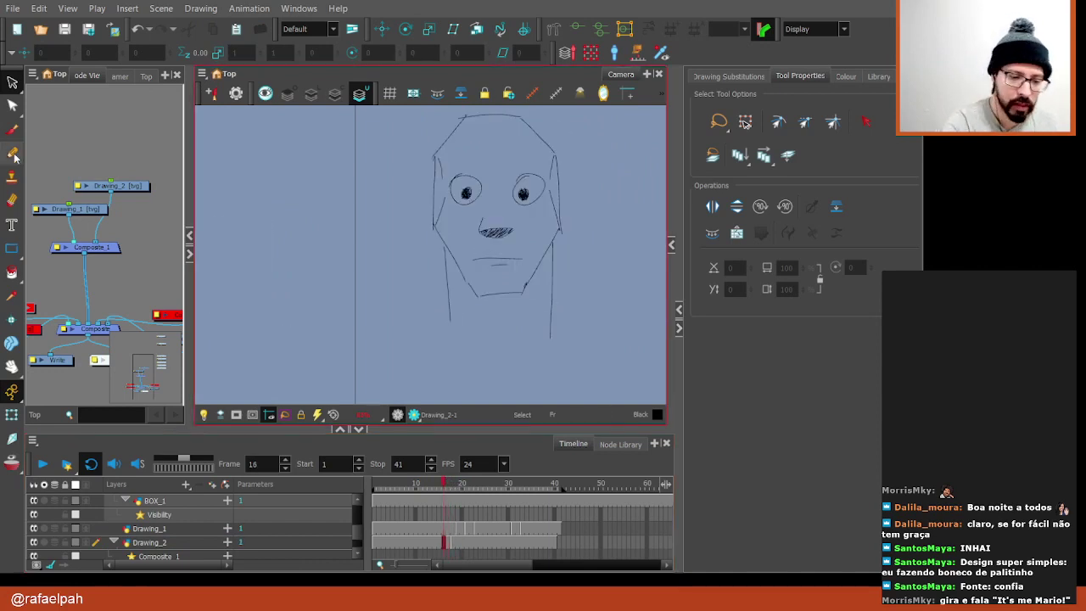
{"action": "left_click_drag", "start_coordinate": [514, 194], "coordinate": [552, 249]}
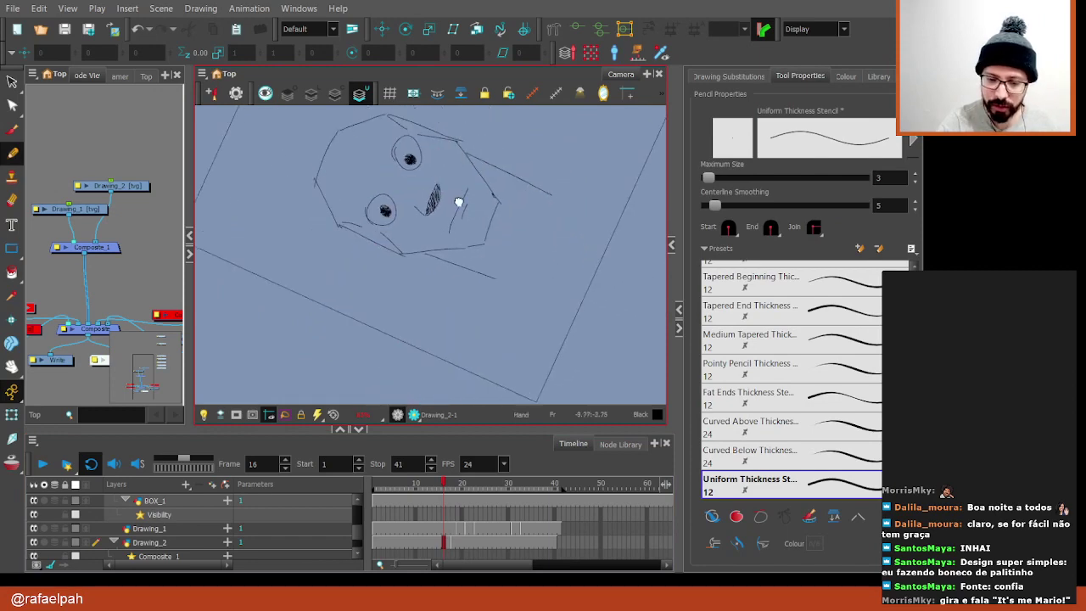
{"action": "scroll", "coordinate": [385, 210], "scroll_direction": "up", "scroll_amount": 3}
{"action": "scroll", "coordinate": [383, 209], "scroll_direction": "up", "scroll_amount": 1}
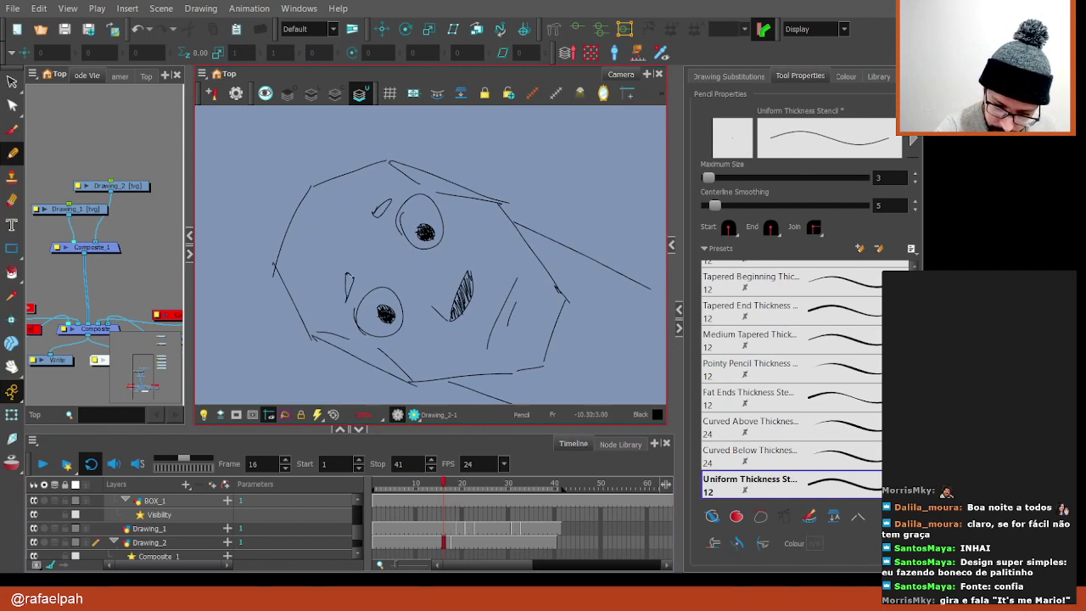
On frame 19, select the Drawing_2 layer, straighten the view, enable Onion Skin, and zoom in
{"action": "key", "text": "period"}
{"action": "key", "text": "period"}
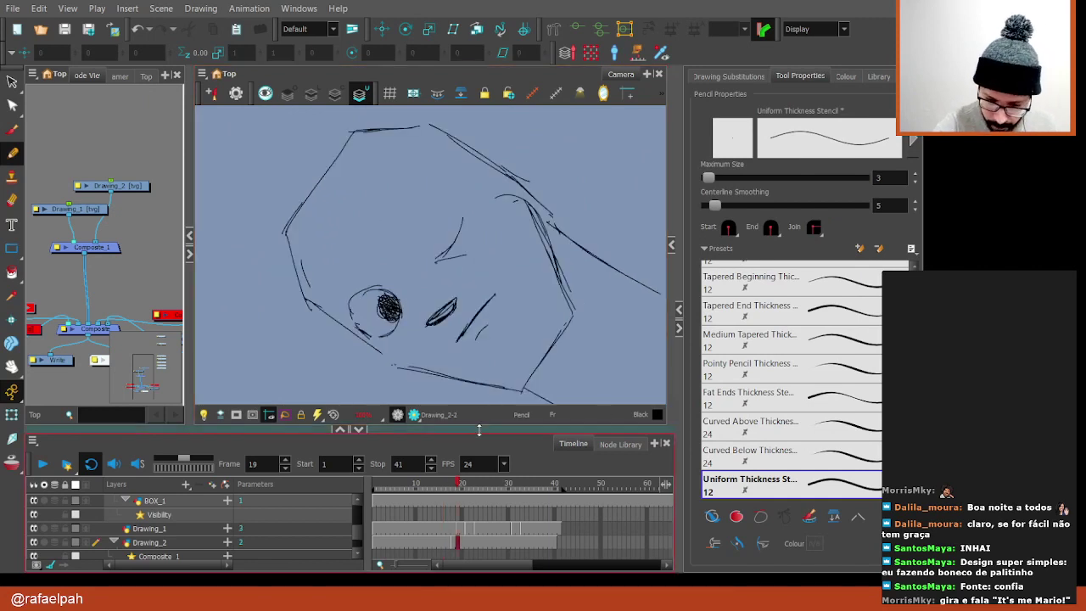
{"action": "key", "text": "period"}
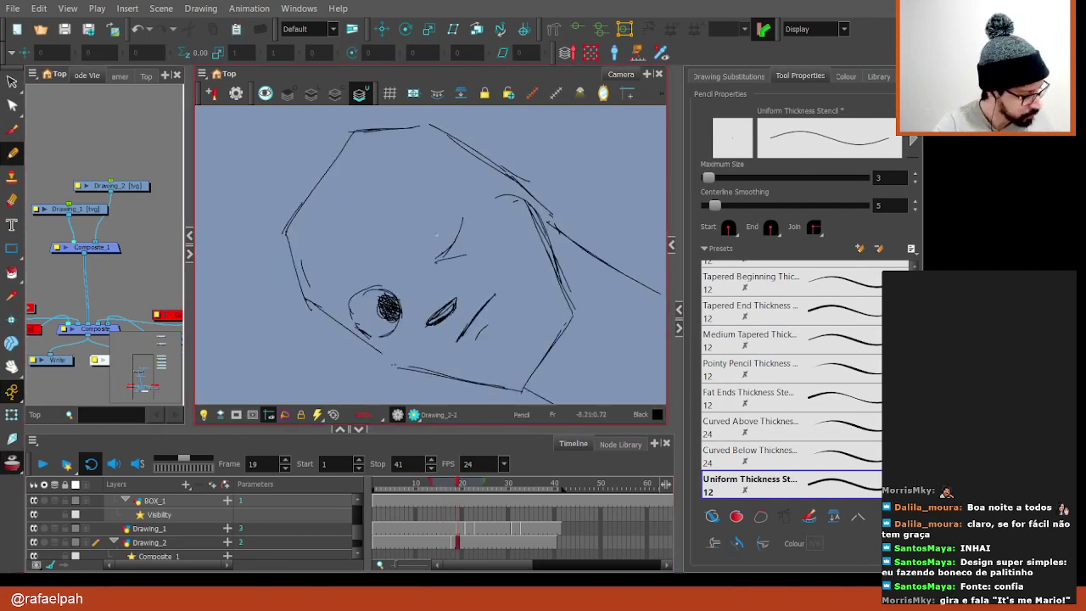
{"action": "left_click", "coordinate": [45, 443]}
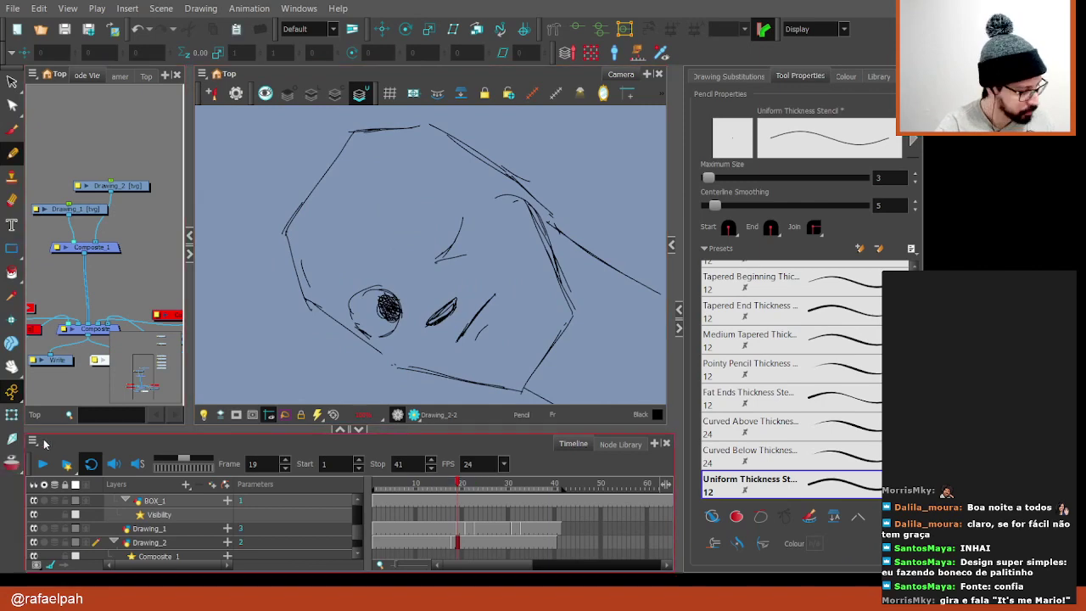
{"action": "left_click", "coordinate": [459, 542]}
{"action": "key", "text": "shift+x"}
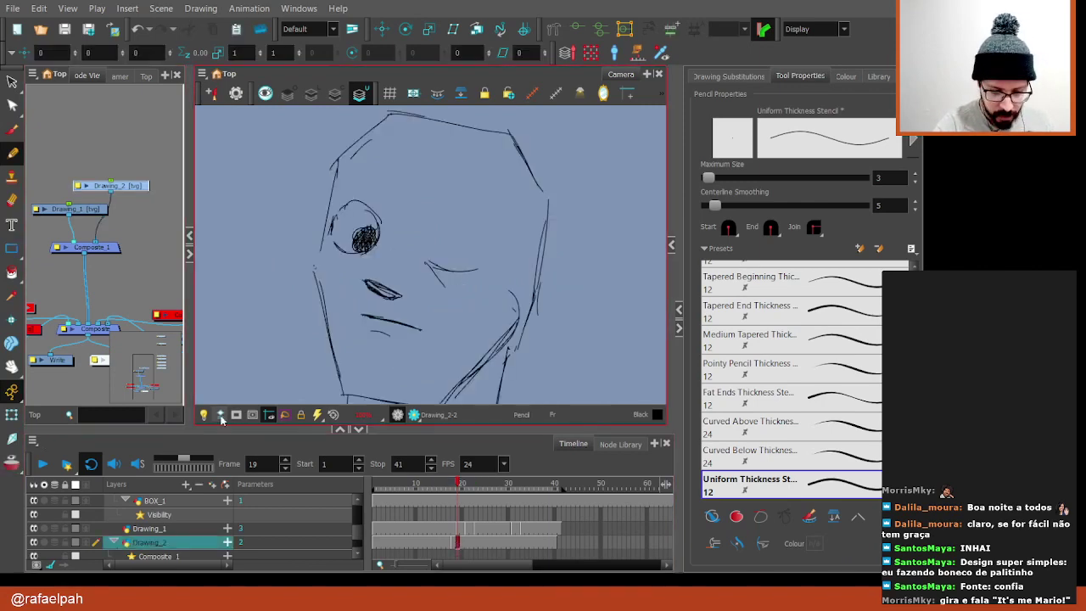
{"action": "key", "text": "alt+o"}
{"action": "scroll", "coordinate": [397, 186], "scroll_direction": "up", "scroll_amount": 1}
{"action": "scroll", "coordinate": [397, 186], "scroll_direction": "up", "scroll_amount": 1}
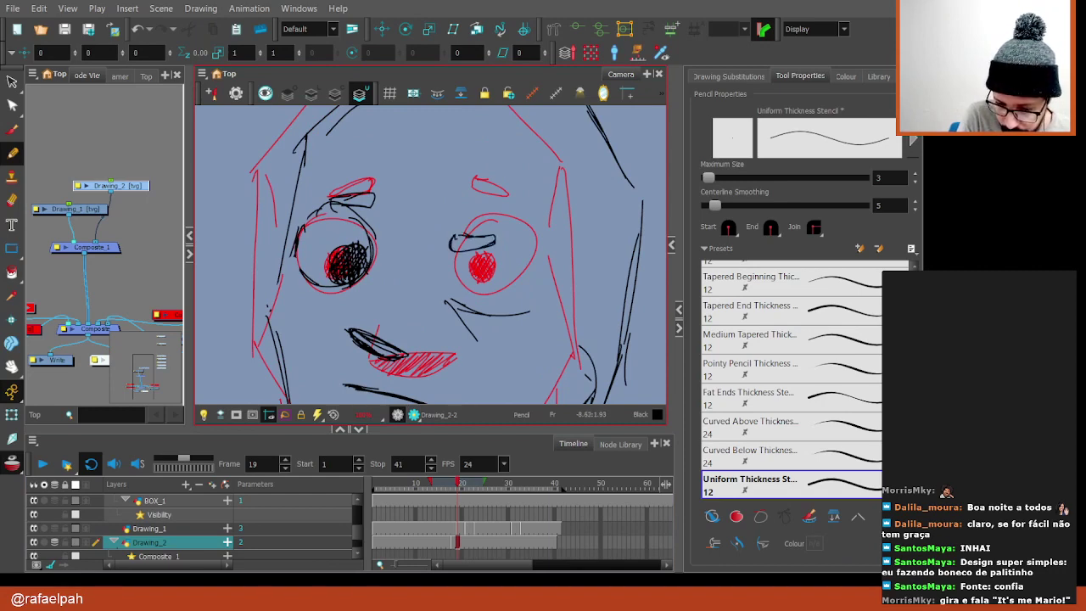
On frame 17, darken the right eyebrow into a solid pointed shape
{"action": "key", "text": "comma"}
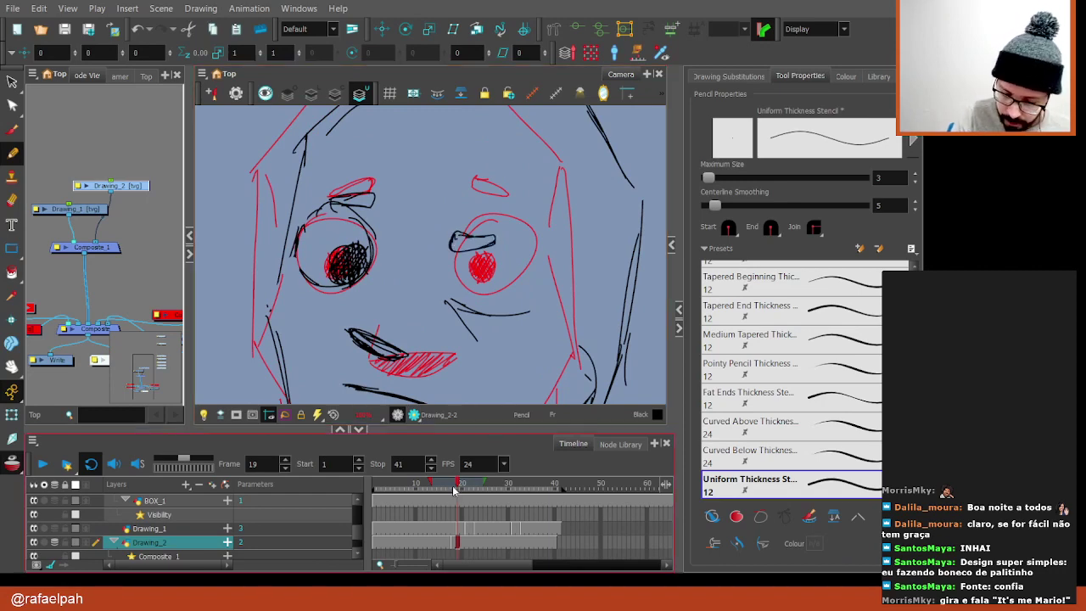
{"action": "key", "text": "comma"}
{"action": "mouse_move", "coordinate": [507, 191]}
{"action": "left_mouse_down"}
{"action": "mouse_move", "coordinate": [479, 172]}
{"action": "mouse_move", "coordinate": [480, 189]}
{"action": "left_mouse_up"}
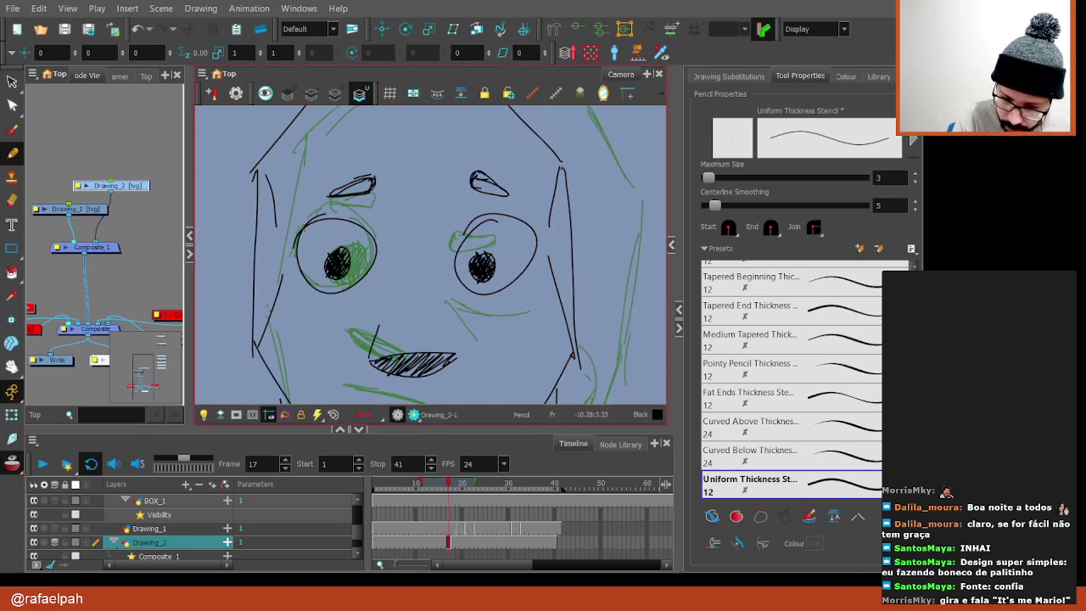
{"action": "key", "text": "period"}
{"action": "key", "text": "period"}
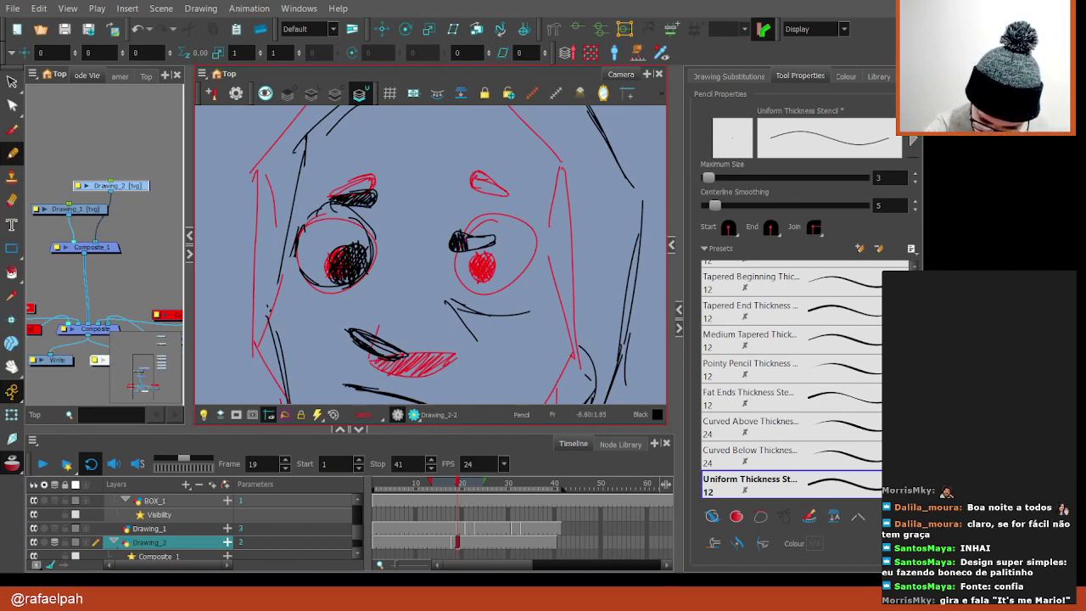
On frame 16, undo the stray scribble inside the right eye and zoom out
{"action": "key", "text": "comma"}
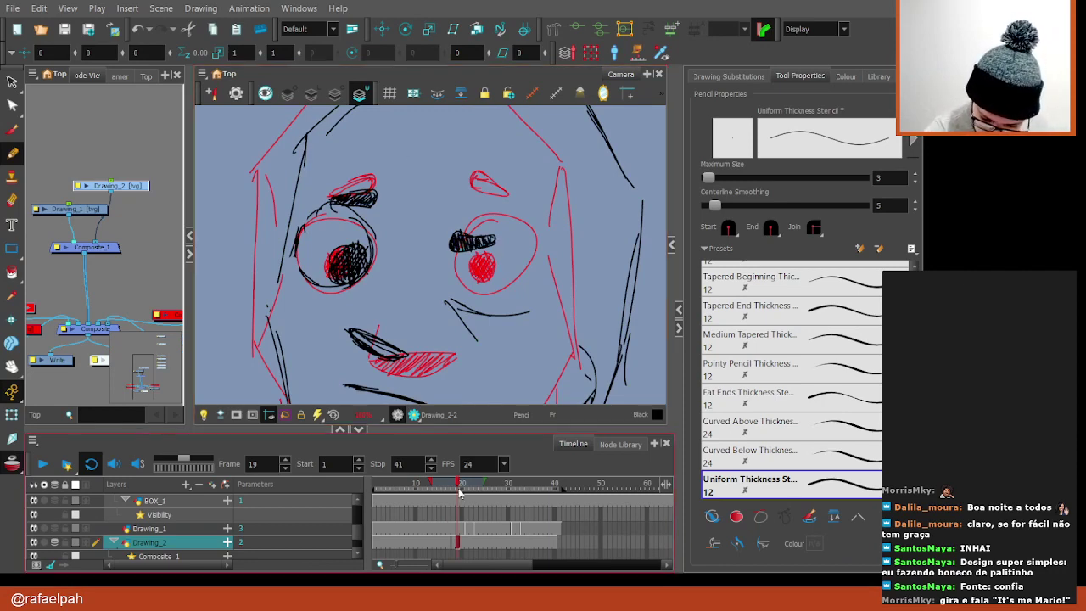
{"action": "key", "text": "comma"}
{"action": "key", "text": "comma"}
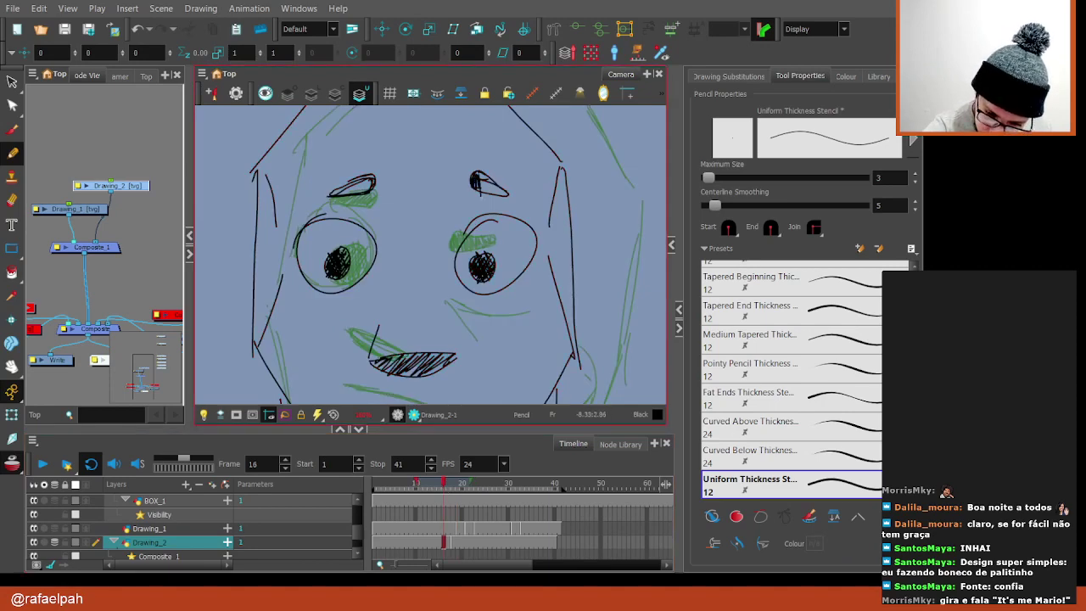
{"action": "key", "text": "ctrl+z"}
{"action": "key", "text": "ctrl+z"}
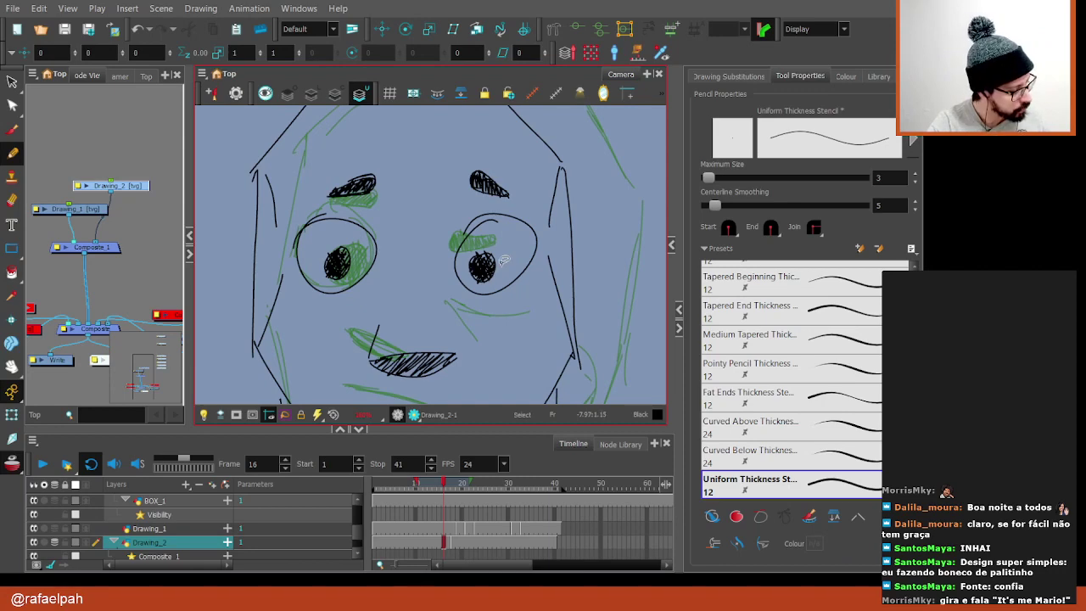
{"action": "scroll", "coordinate": [501, 265], "scroll_direction": "down", "scroll_amount": 3}
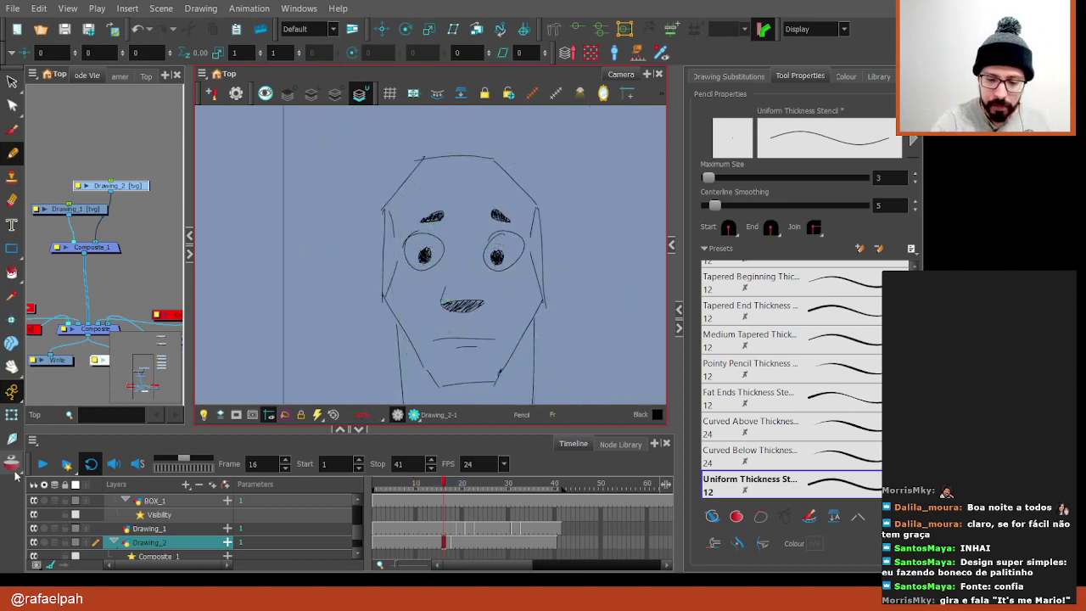
Show the frame 18 winking face in a rotated, zoomed view and inspect its mouth strokes
{"action": "scroll", "coordinate": [582, 318], "scroll_direction": "down", "scroll_amount": 3}
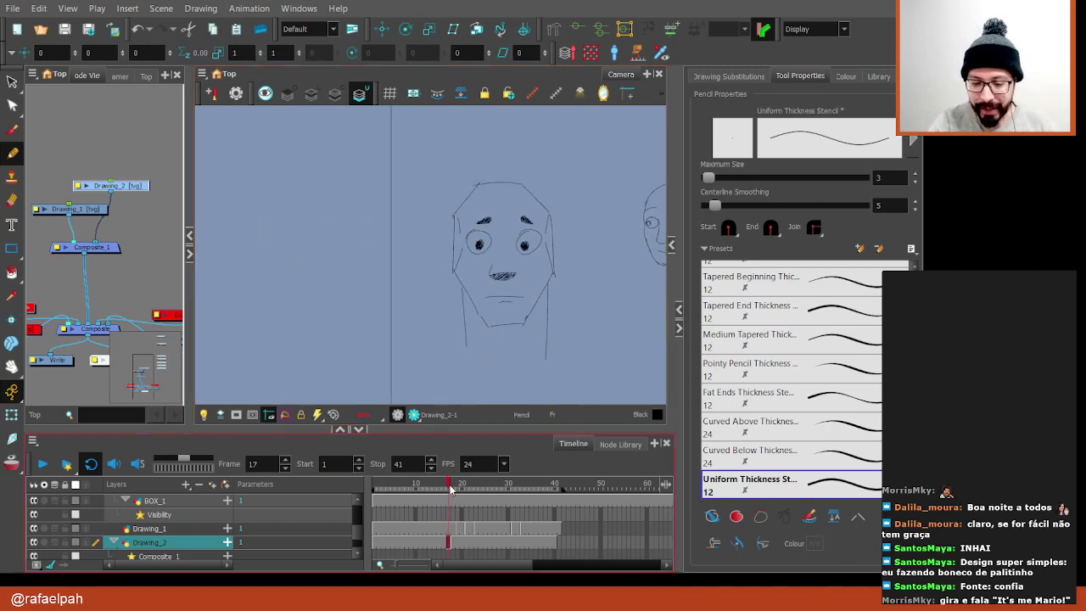
{"action": "left_click_drag", "start_coordinate": [454, 480], "coordinate": [452, 480]}
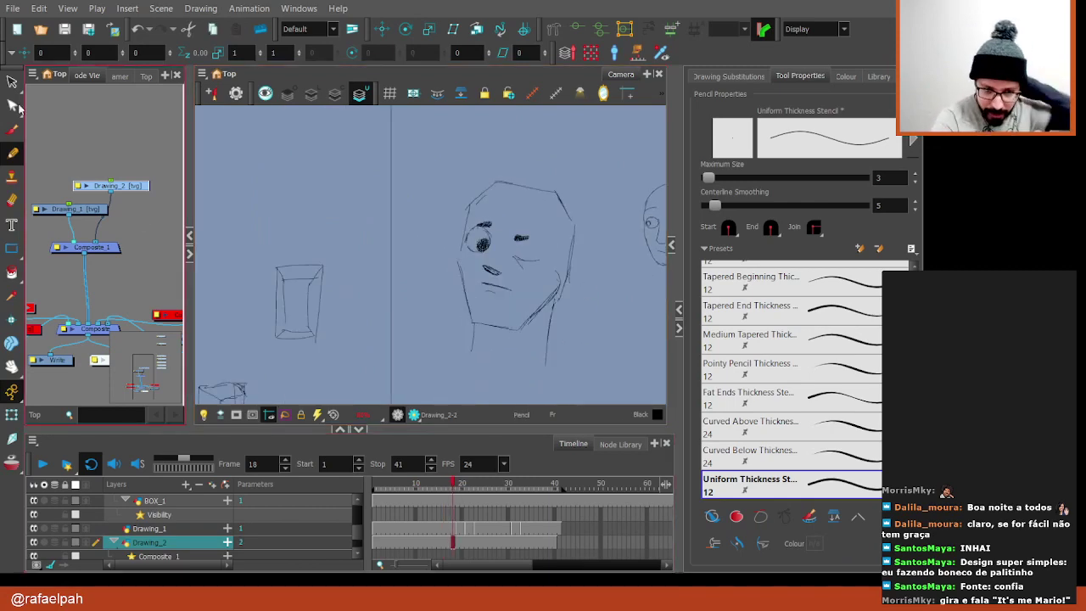
{"action": "scroll", "coordinate": [547, 308], "scroll_direction": "up", "scroll_amount": 2}
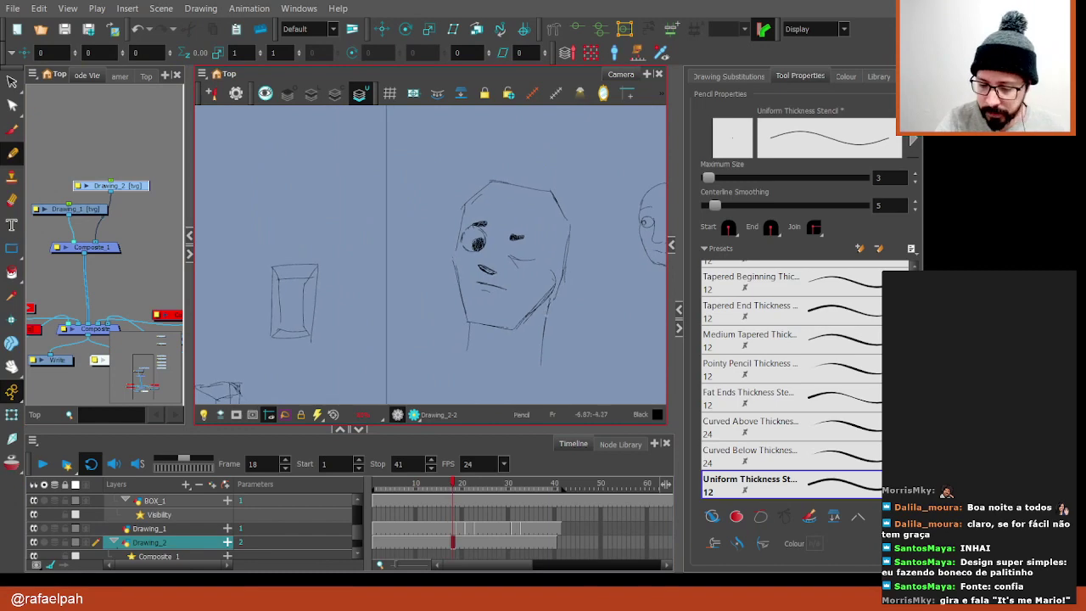
{"action": "left_click_drag", "start_coordinate": [547, 307], "coordinate": [509, 255]}
{"action": "scroll", "coordinate": [491, 217], "scroll_direction": "up", "scroll_amount": 2}
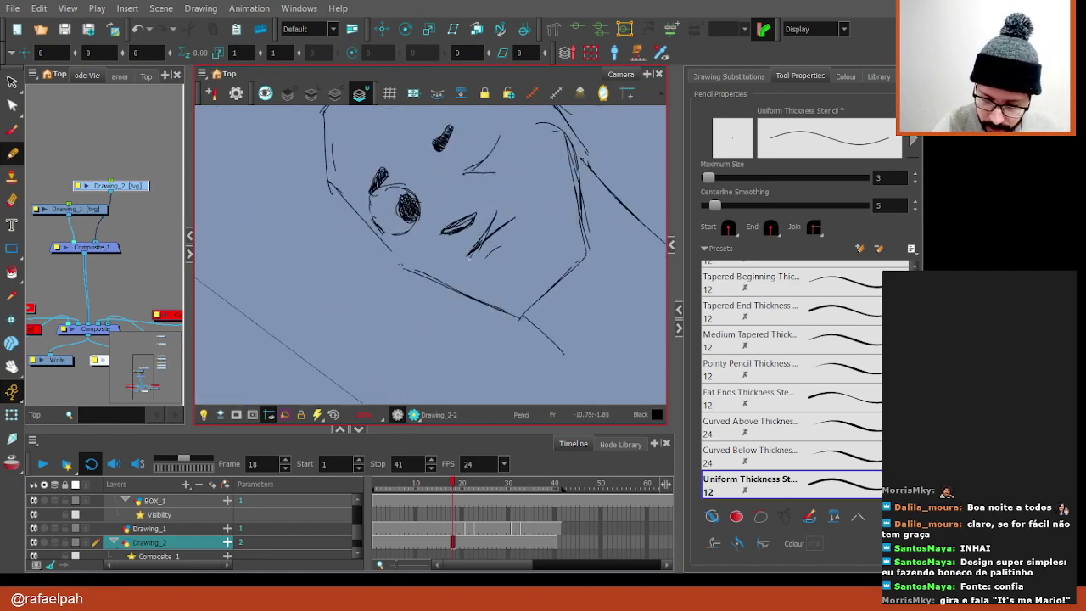
{"action": "key", "text": "alt+s"}
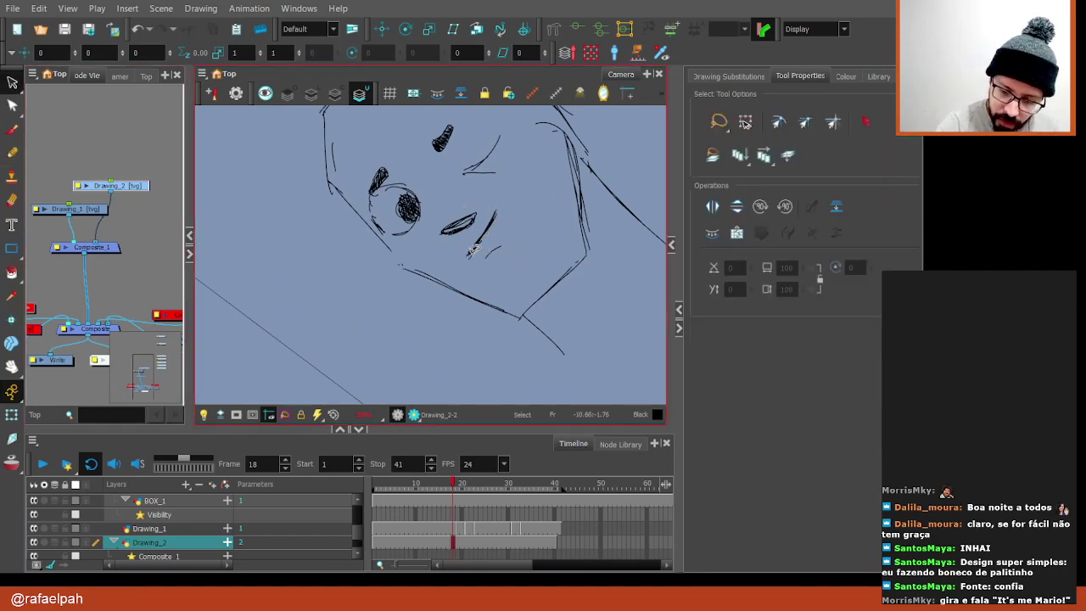
{"action": "left_click", "coordinate": [475, 248]}
{"action": "left_click", "coordinate": [269, 363]}
With the Pencil and an upright view, add a short line at the winking eye
{"action": "key", "text": "alt+slash"}
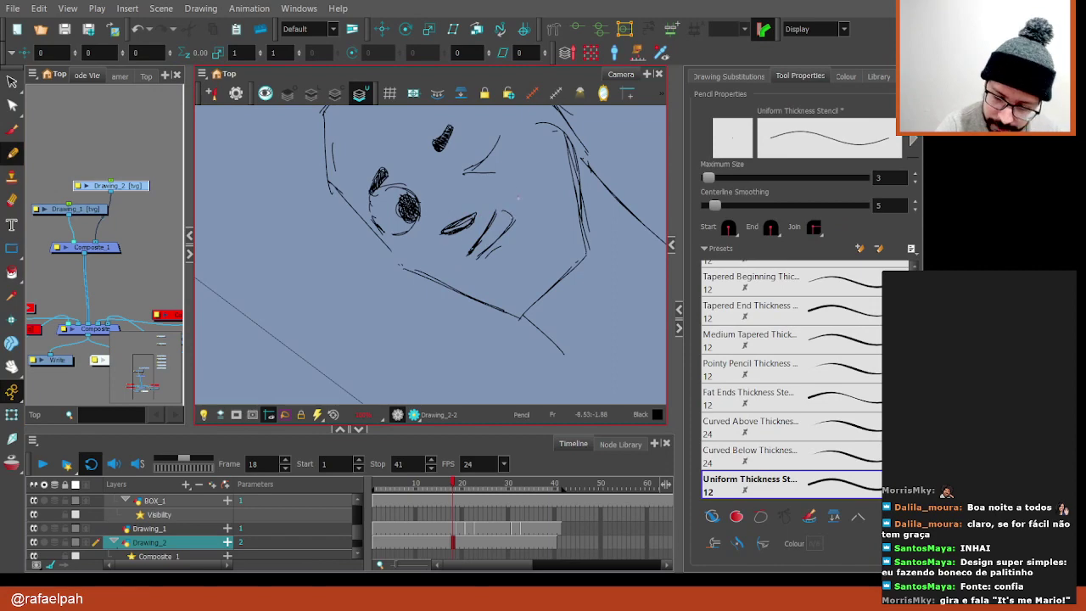
{"action": "key", "text": "shift+x"}
{"action": "scroll", "coordinate": [431, 255], "scroll_direction": "up", "scroll_amount": 3}
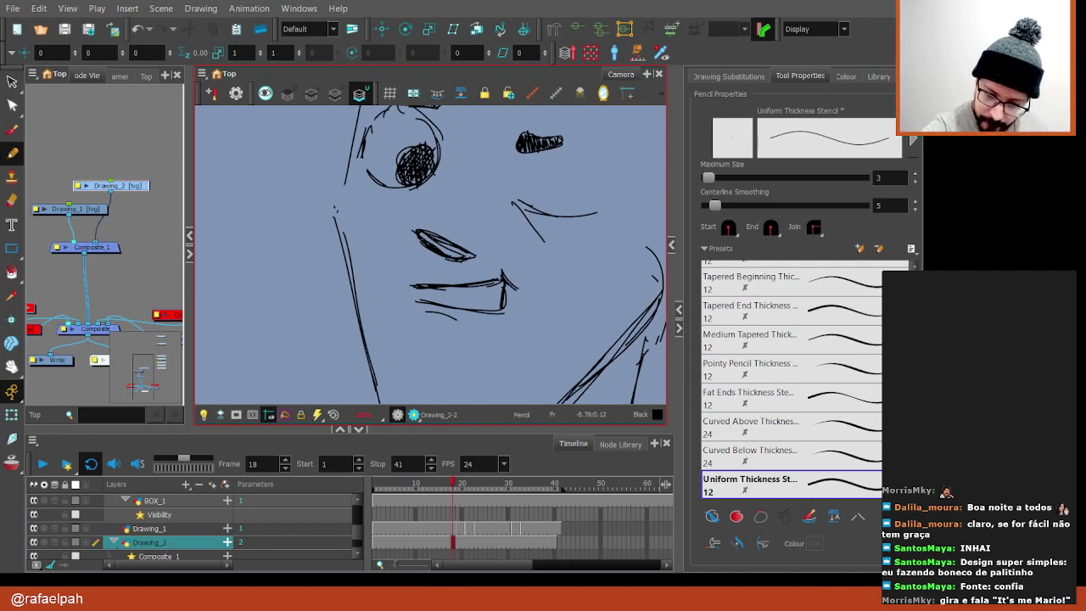
{"action": "mouse_move", "coordinate": [514, 204]}
{"action": "left_mouse_down"}
{"action": "mouse_move", "coordinate": [549, 223]}
{"action": "mouse_move", "coordinate": [508, 207]}
{"action": "left_mouse_up"}
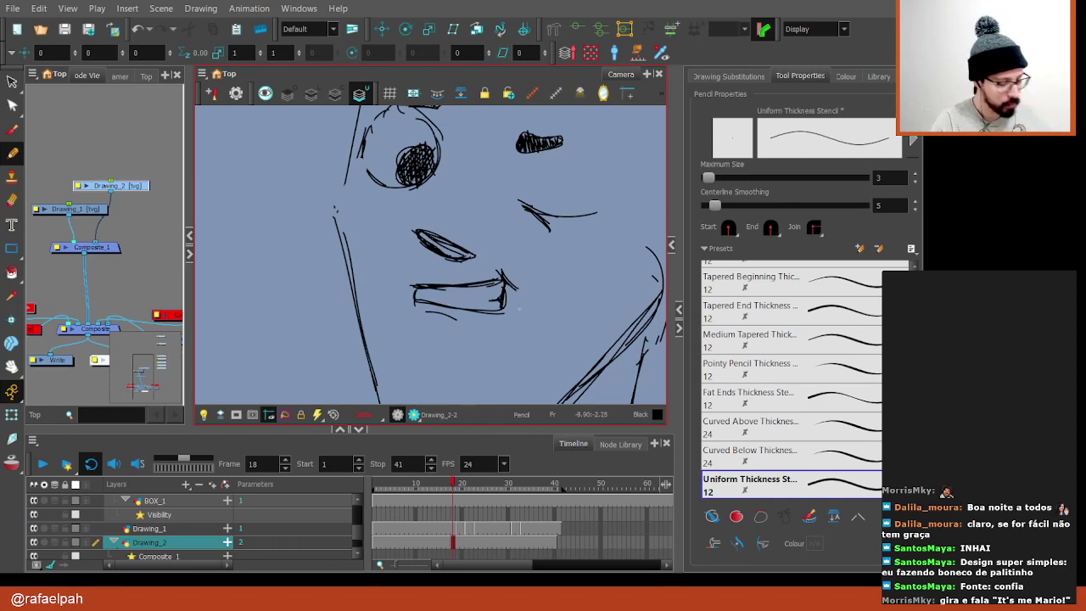
{"action": "scroll", "coordinate": [547, 333], "scroll_direction": "down", "scroll_amount": 2}
{"action": "scroll", "coordinate": [547, 333], "scroll_direction": "down", "scroll_amount": 1}
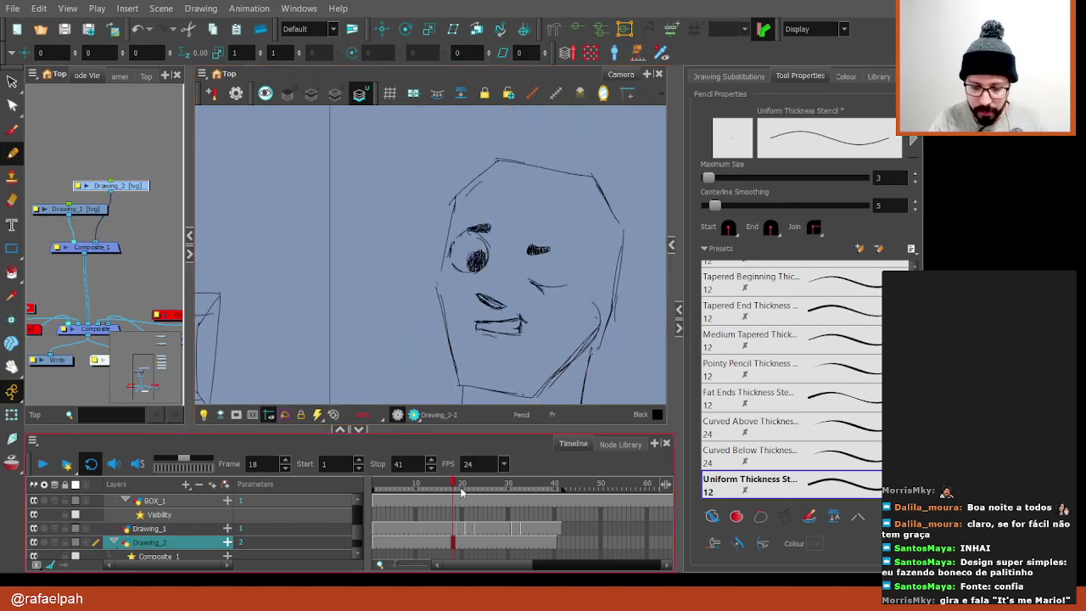
Select the frame 19 mouth stroke and scale it slightly larger
{"action": "mouse_move", "coordinate": [461, 492]}
{"action": "left_mouse_down"}
{"action": "mouse_move", "coordinate": [444, 492]}
{"action": "mouse_move", "coordinate": [458, 492]}
{"action": "left_mouse_up"}
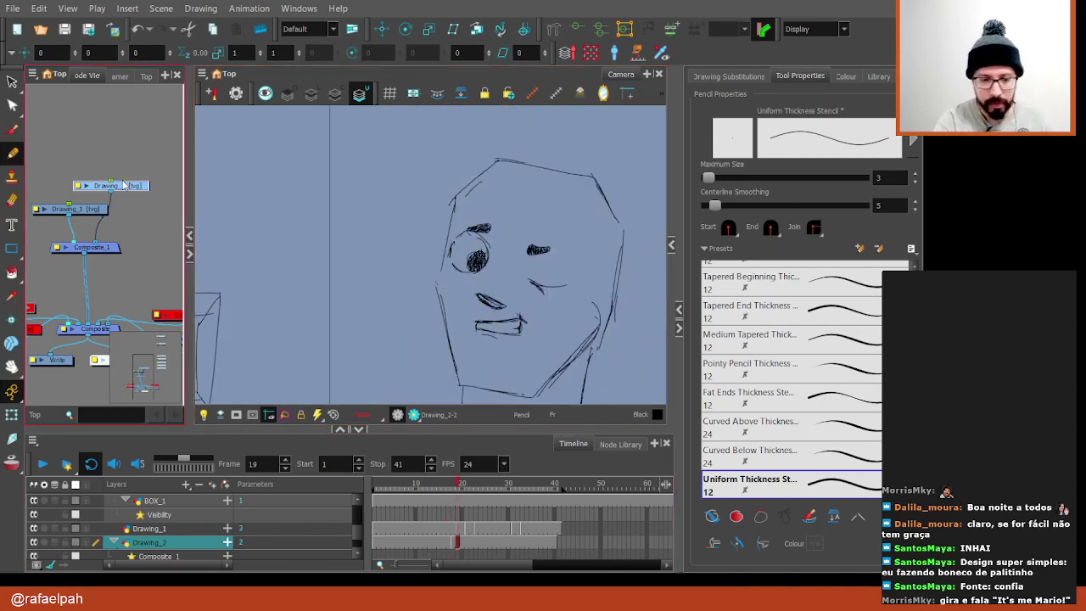
{"action": "key", "text": "alt+s"}
{"action": "left_click", "coordinate": [468, 324]}
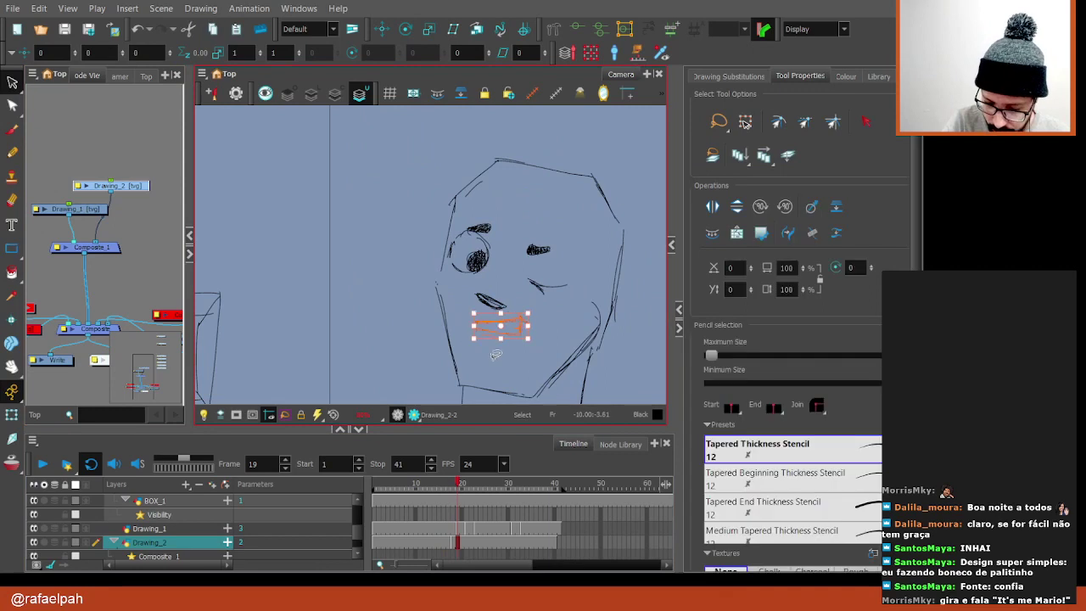
{"action": "left_click_drag", "start_coordinate": [529, 346], "coordinate": [534, 351]}
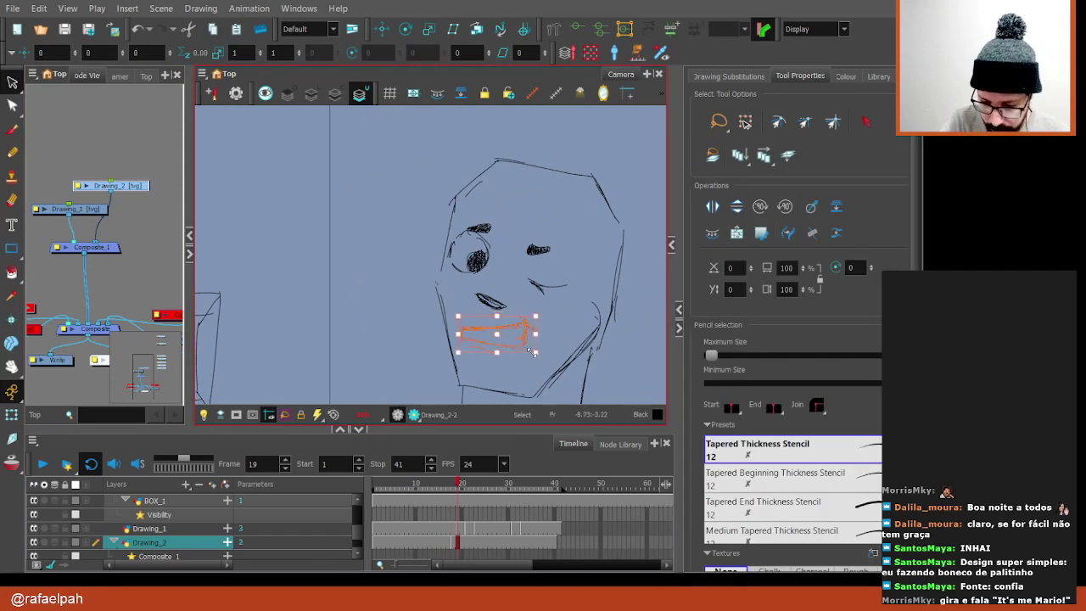
{"action": "mouse_move", "coordinate": [458, 490]}
{"action": "left_mouse_down"}
{"action": "mouse_move", "coordinate": [443, 492]}
{"action": "mouse_move", "coordinate": [459, 490]}
{"action": "left_mouse_up"}
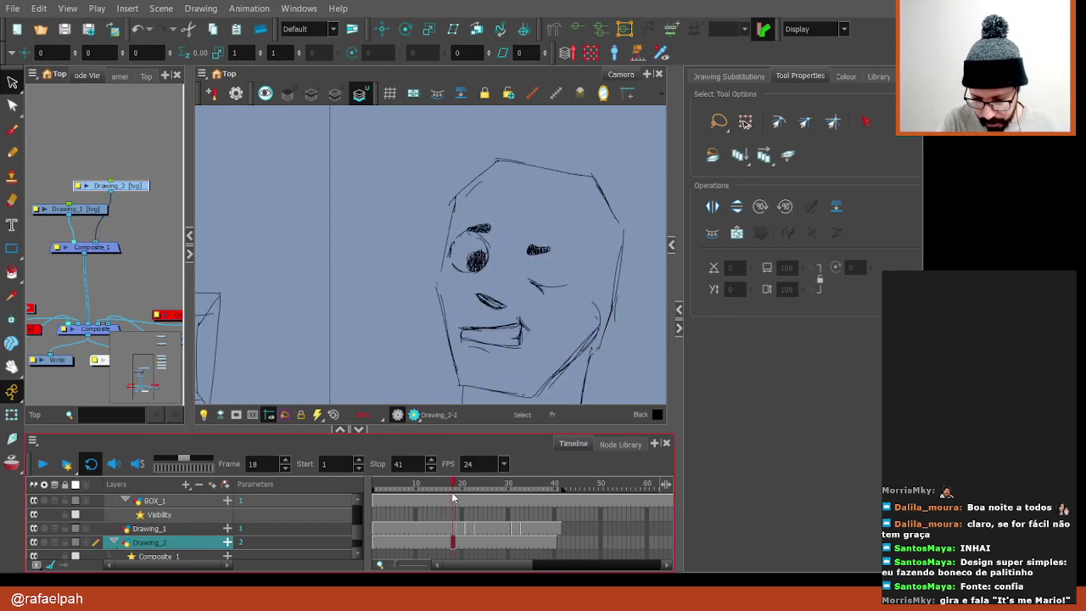
{"action": "left_click", "coordinate": [465, 329]}
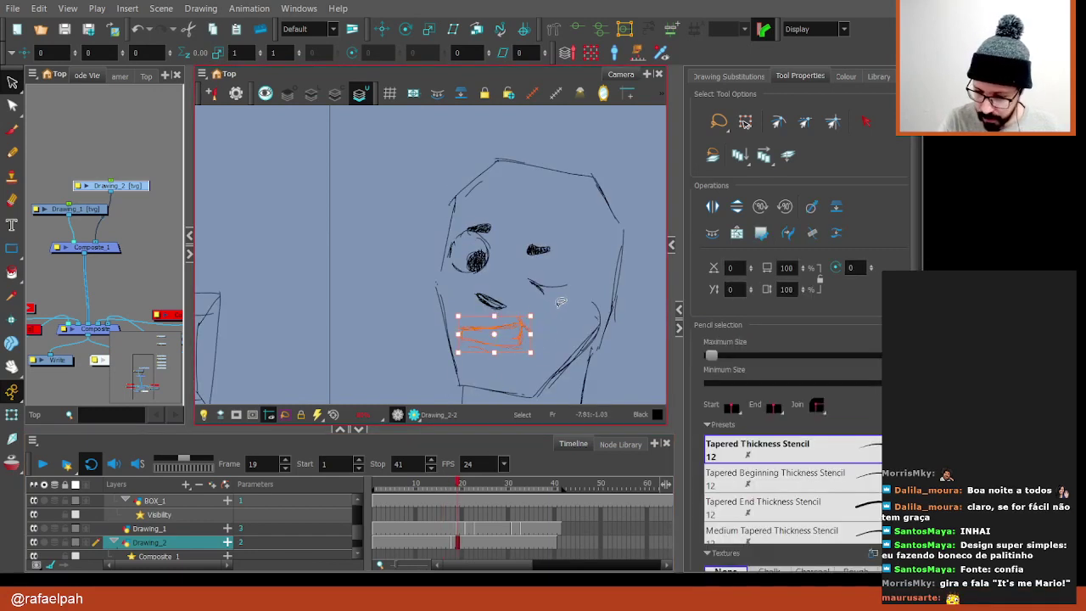
{"action": "scroll", "coordinate": [542, 316], "scroll_direction": "up", "scroll_amount": 2}
{"action": "left_click", "coordinate": [526, 326]}
Thicken the mouth's left corner with two short Pencil strokes
{"action": "scroll", "coordinate": [509, 340], "scroll_direction": "up", "scroll_amount": 3}
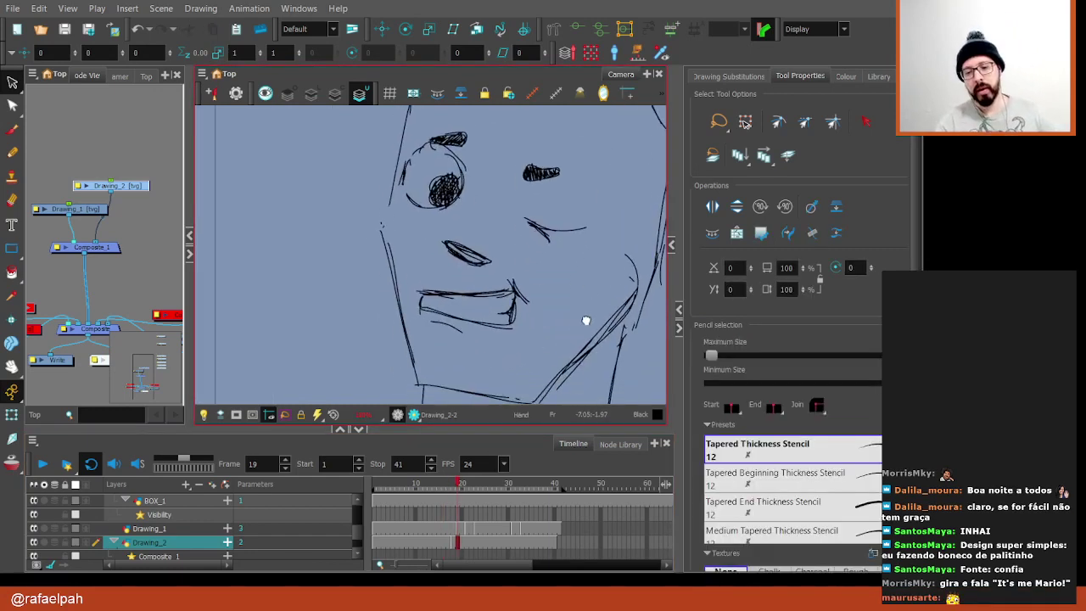
{"action": "key", "text": "alt+/"}
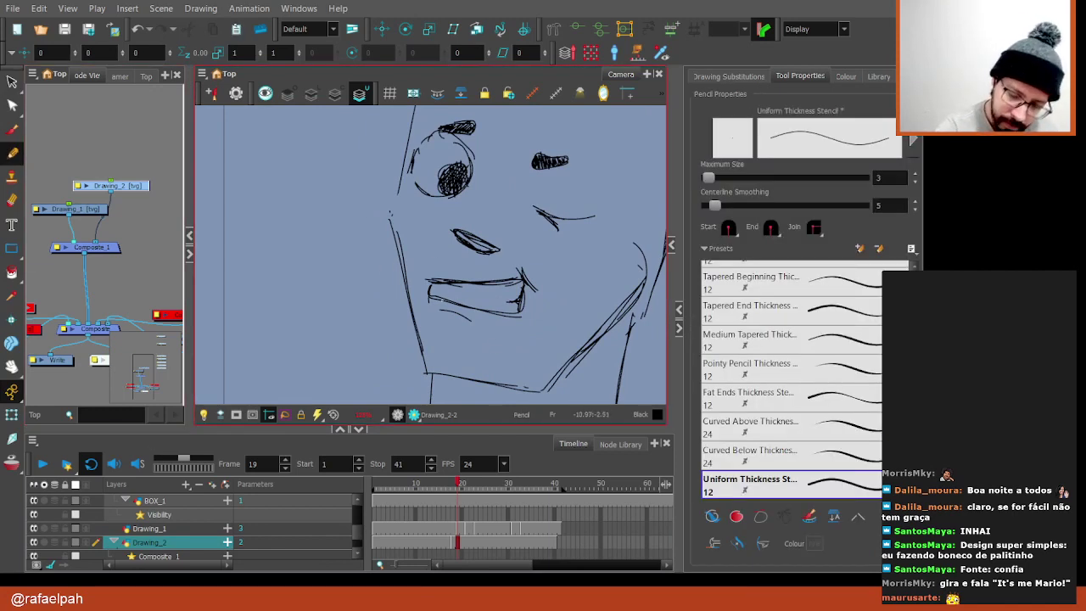
{"action": "key", "text": "2"}
{"action": "left_click_drag", "start_coordinate": [433, 283], "coordinate": [435, 294]}
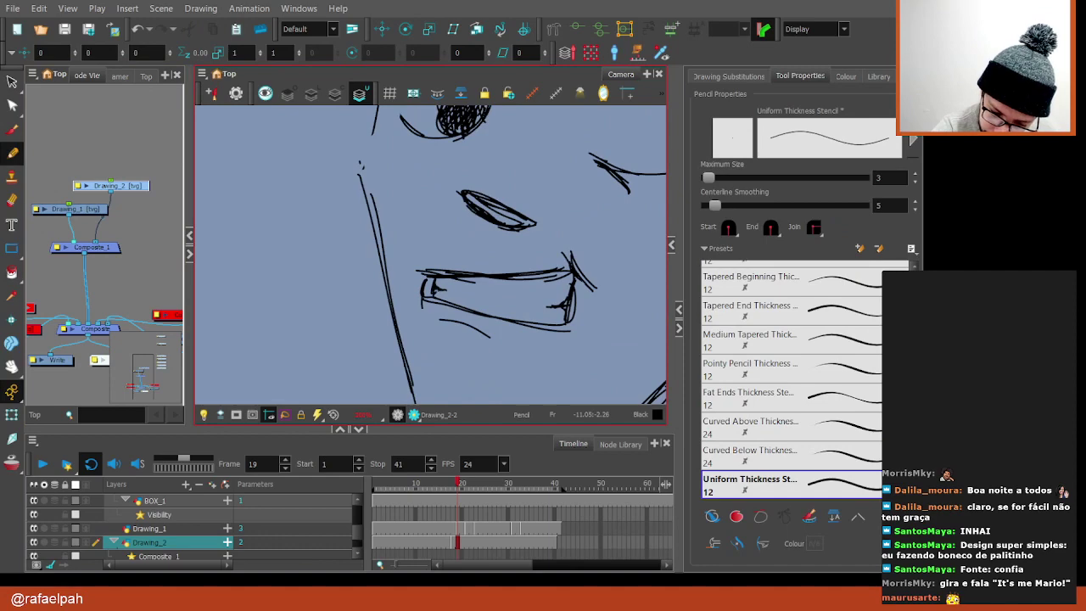
{"action": "left_click_drag", "start_coordinate": [427, 280], "coordinate": [424, 295]}
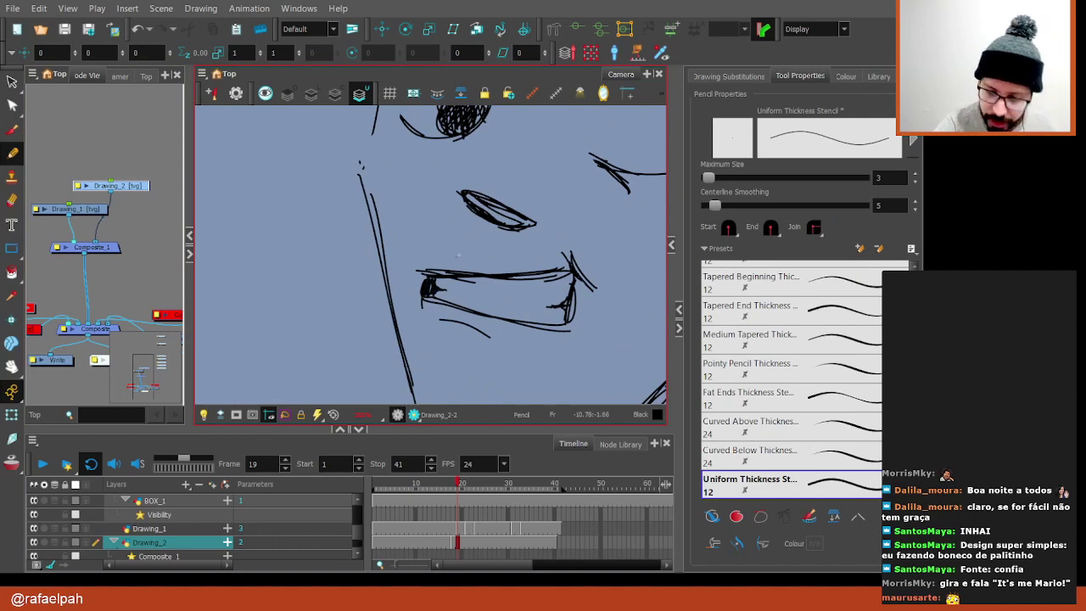
Zoom out and scrub the timeline back to the frame 16 face
{"action": "scroll", "coordinate": [507, 336], "scroll_direction": "down", "scroll_amount": 3}
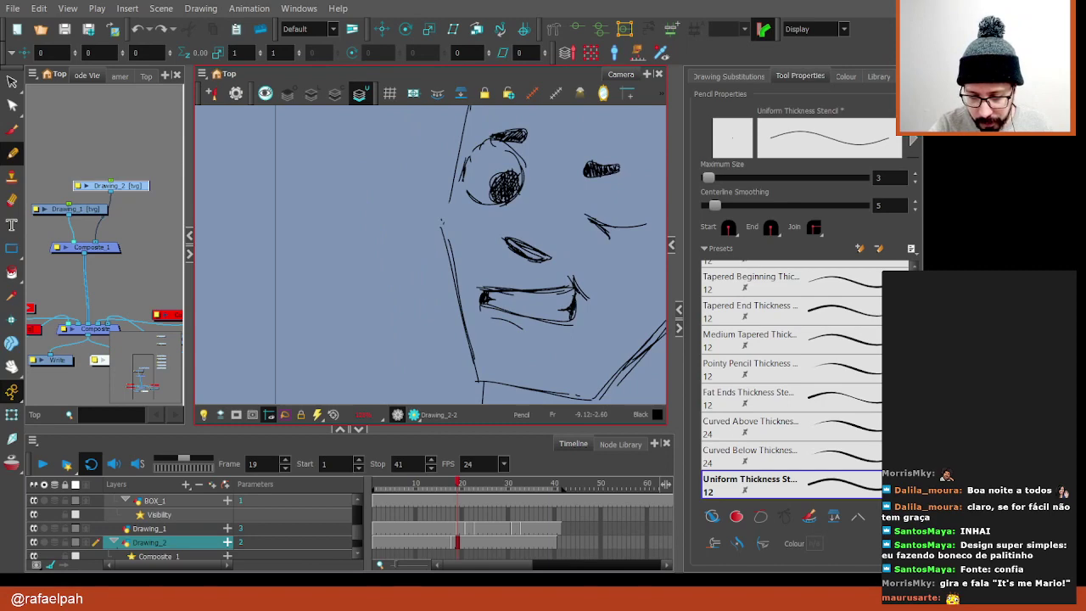
{"action": "scroll", "coordinate": [576, 280], "scroll_direction": "down", "scroll_amount": 5}
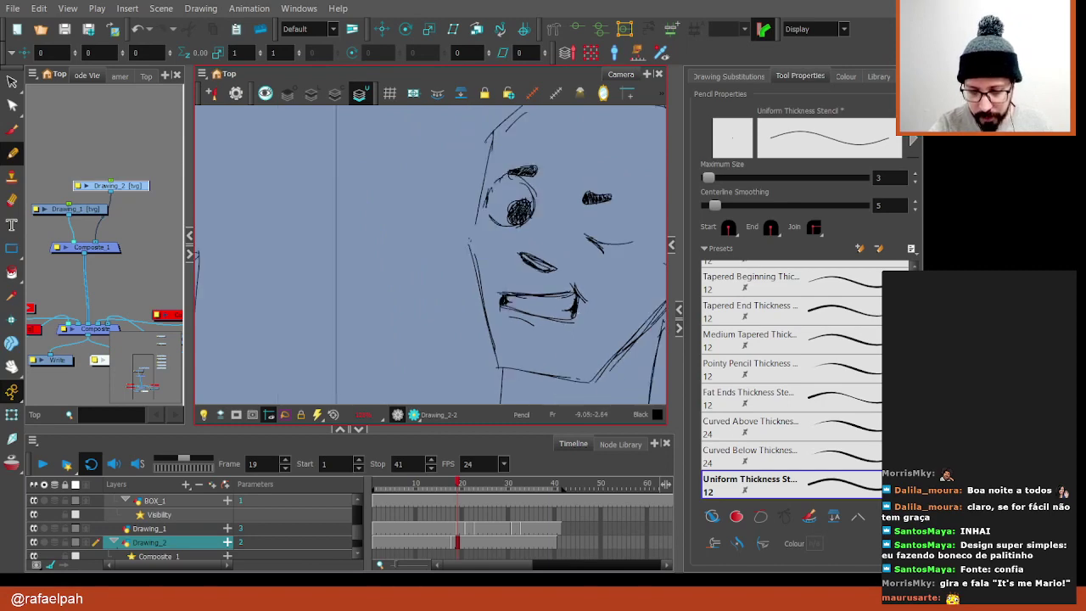
{"action": "left_click", "coordinate": [449, 490]}
{"action": "mouse_move", "coordinate": [449, 490]}
{"action": "left_mouse_down"}
{"action": "mouse_move", "coordinate": [452, 499]}
{"action": "mouse_move", "coordinate": [443, 488]}
{"action": "left_mouse_up"}
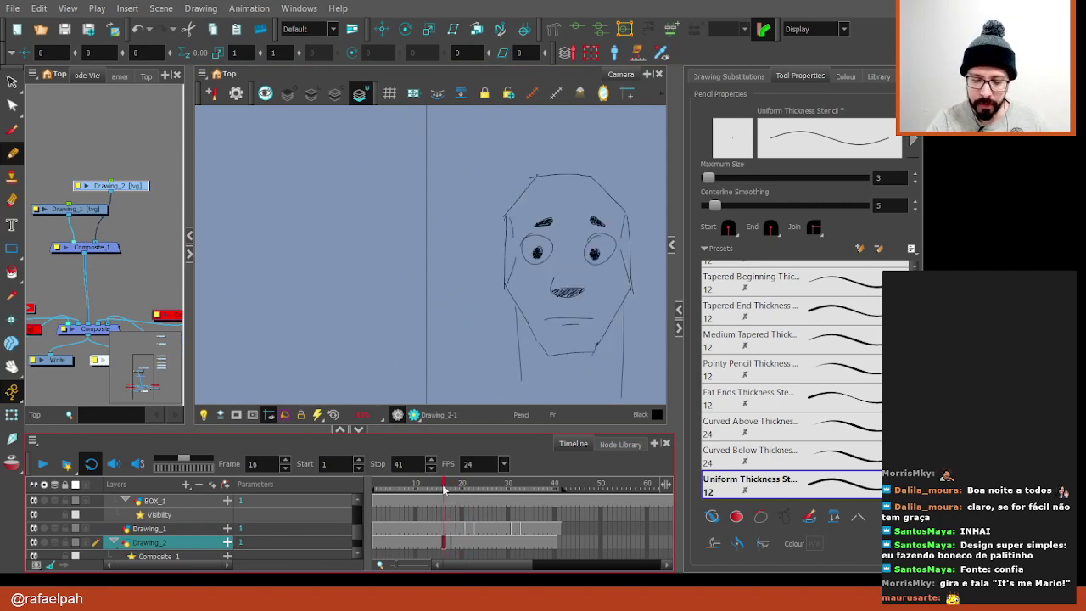
On frame 14, rotate the right eyebrow to a more upright angle
{"action": "left_click", "coordinate": [434, 541]}
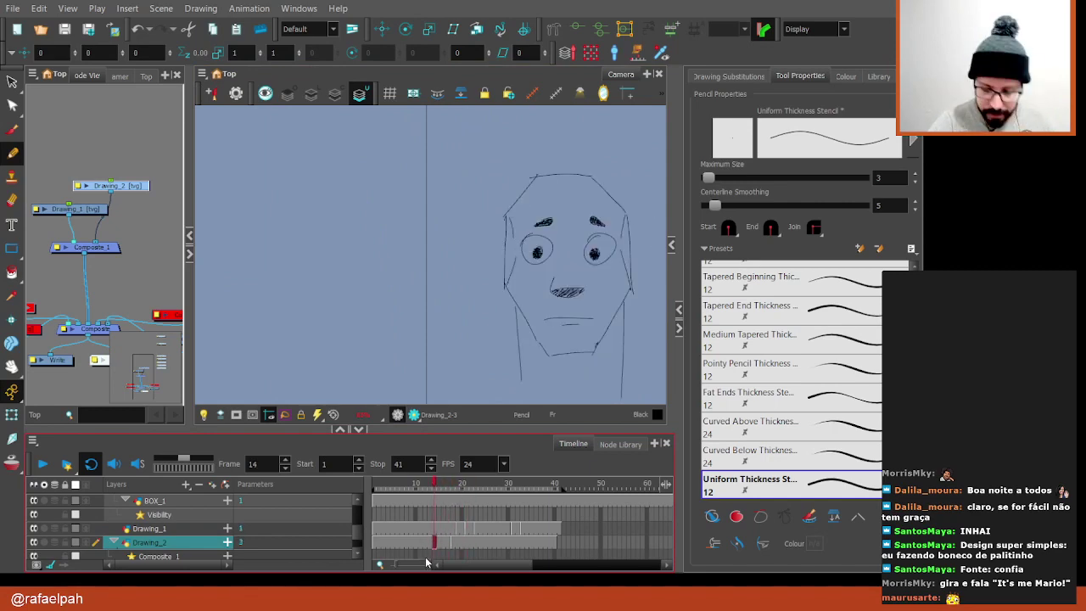
{"action": "key", "text": "alt+s"}
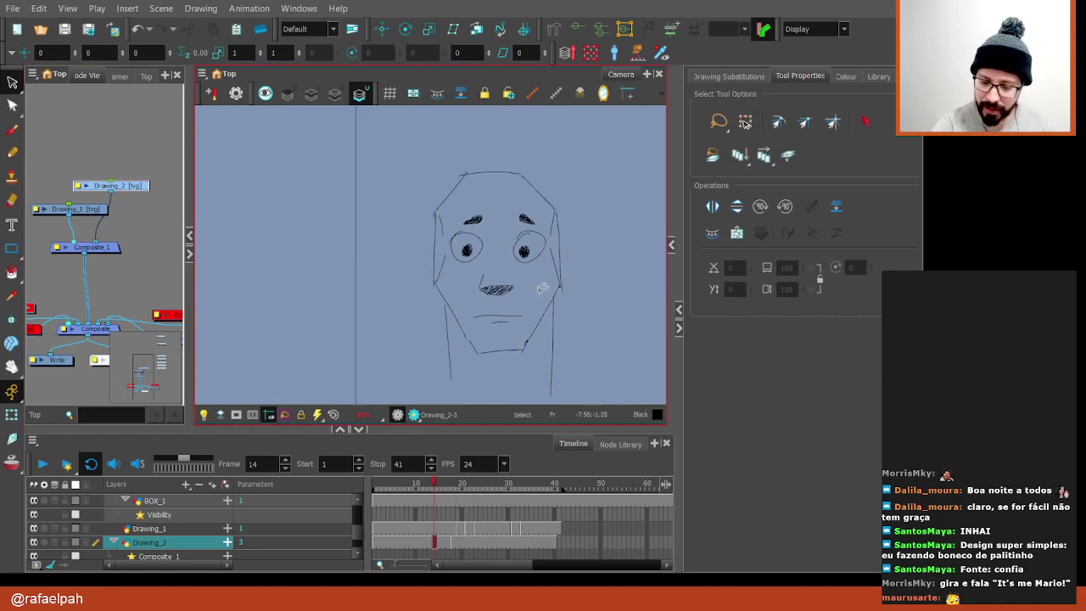
{"action": "mouse_move", "coordinate": [529, 353]}
{"action": "left_mouse_down"}
{"action": "mouse_move", "coordinate": [549, 287]}
{"action": "mouse_move", "coordinate": [539, 320]}
{"action": "left_mouse_up"}
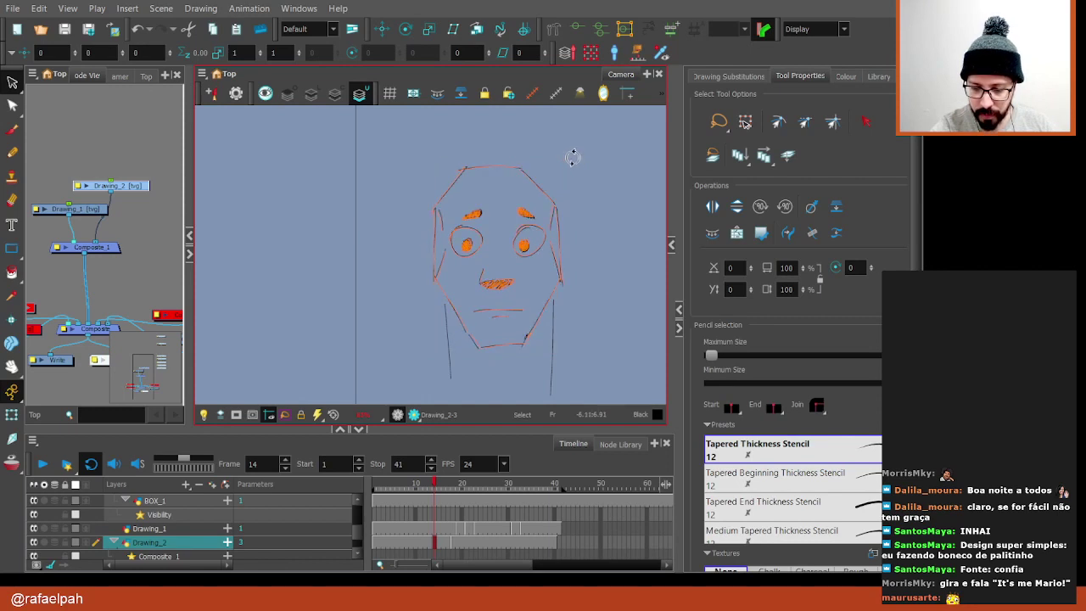
{"action": "left_click_drag", "start_coordinate": [574, 163], "coordinate": [572, 158]}
{"action": "left_click", "coordinate": [570, 181]}
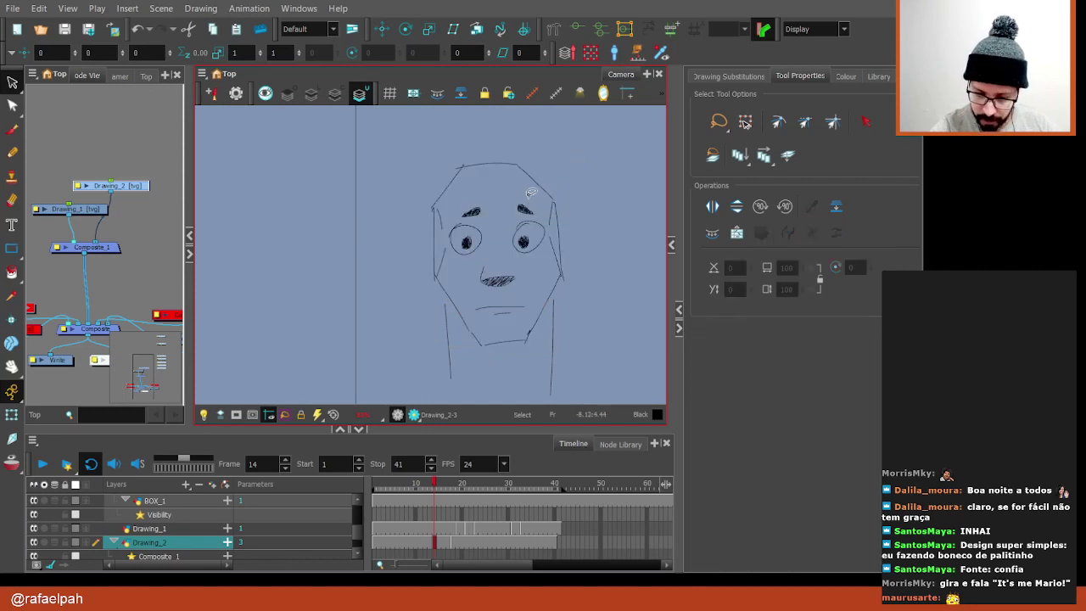
{"action": "left_click", "coordinate": [522, 208]}
{"action": "scroll", "coordinate": [534, 199], "scroll_direction": "up", "scroll_amount": 1}
{"action": "scroll", "coordinate": [530, 188], "scroll_direction": "up", "scroll_amount": 2}
{"action": "scroll", "coordinate": [530, 187], "scroll_direction": "up", "scroll_amount": 1}
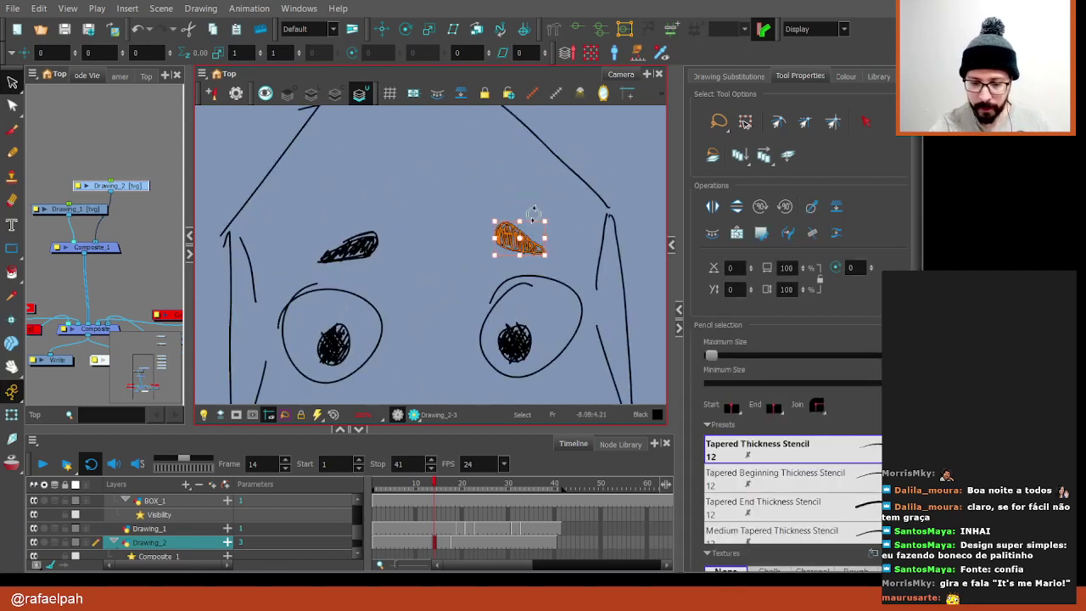
{"action": "left_click_drag", "start_coordinate": [556, 221], "coordinate": [562, 217]}
Squash the hatched mouth vertically to flatten it
{"action": "mouse_move", "coordinate": [413, 237]}
{"action": "left_mouse_down"}
{"action": "mouse_move", "coordinate": [379, 256]}
{"action": "mouse_move", "coordinate": [406, 234]}
{"action": "left_mouse_up"}
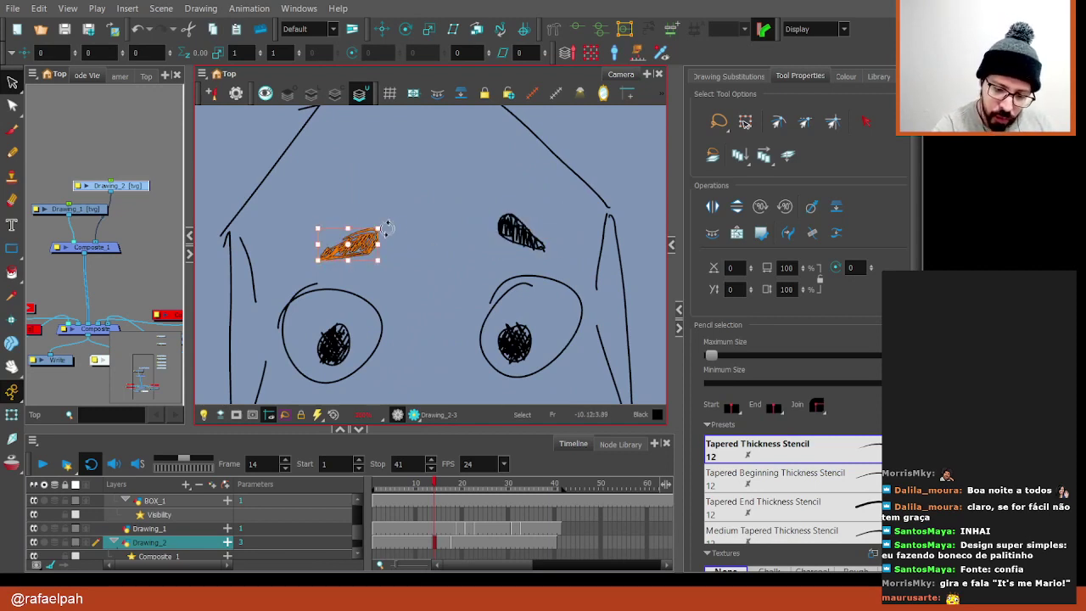
{"action": "left_click", "coordinate": [373, 280]}
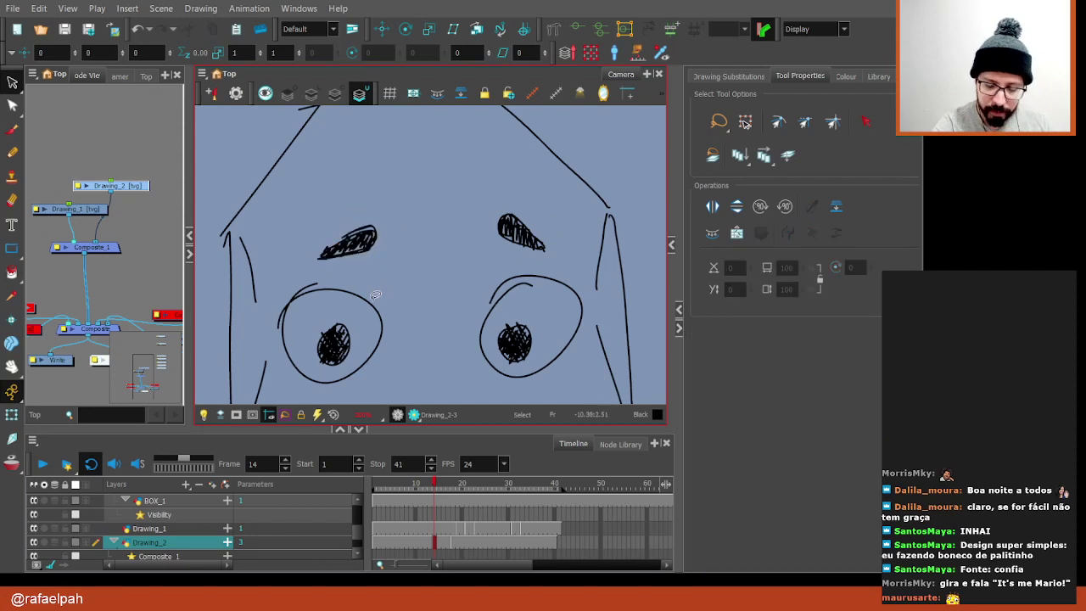
{"action": "left_click", "coordinate": [376, 296]}
{"action": "left_click", "coordinate": [518, 278], "text": "shift"}
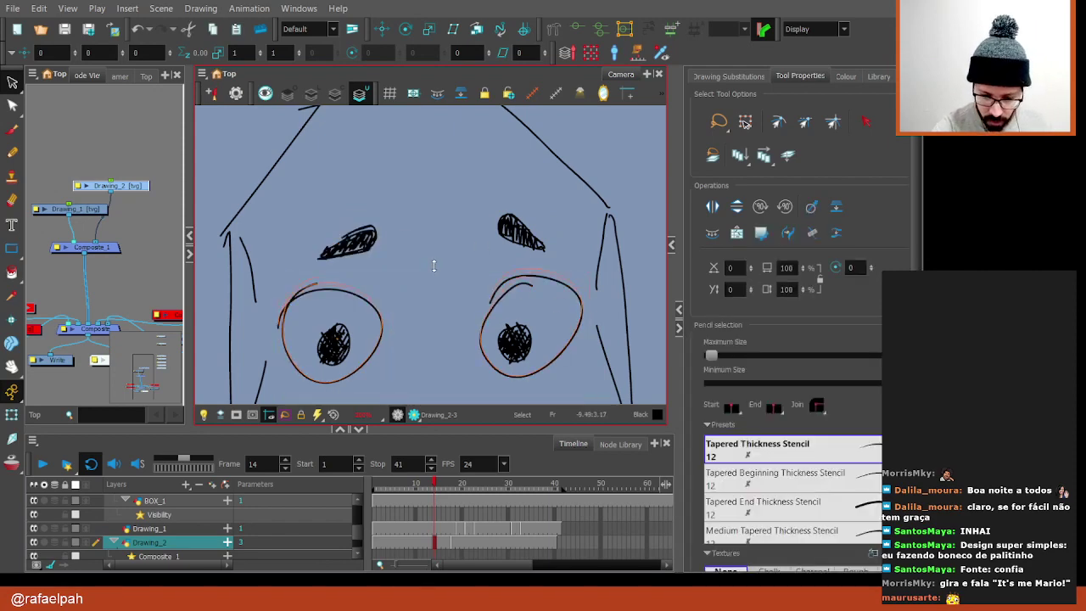
{"action": "scroll", "coordinate": [572, 346], "scroll_direction": "down", "scroll_amount": 2}
{"action": "scroll", "coordinate": [573, 346], "scroll_direction": "down", "scroll_amount": 2}
{"action": "left_click_drag", "start_coordinate": [573, 346], "coordinate": [585, 252]}
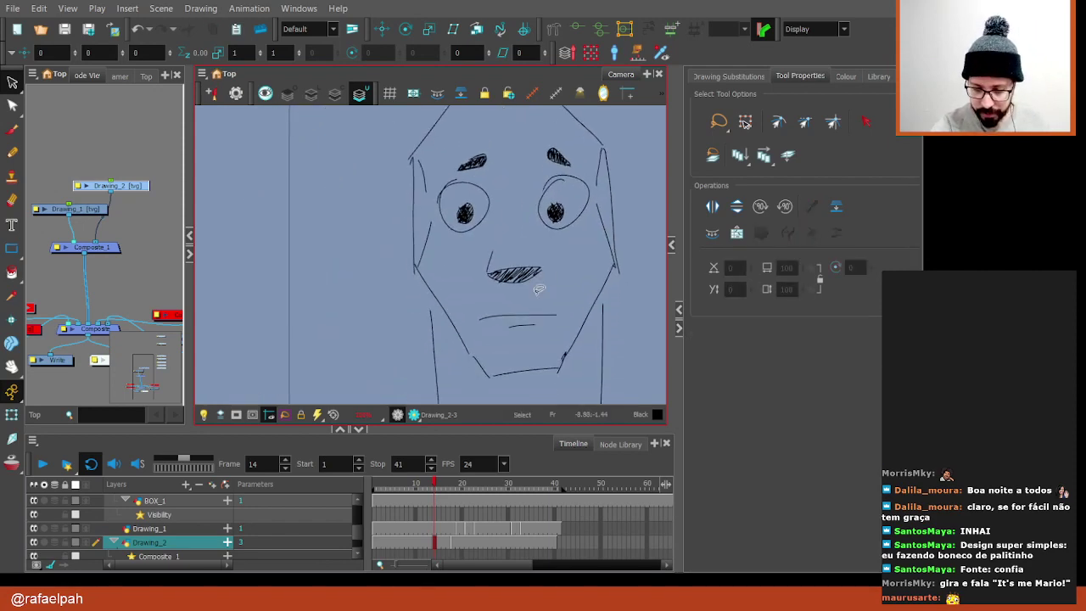
{"action": "left_click_drag", "start_coordinate": [543, 284], "coordinate": [529, 304]}
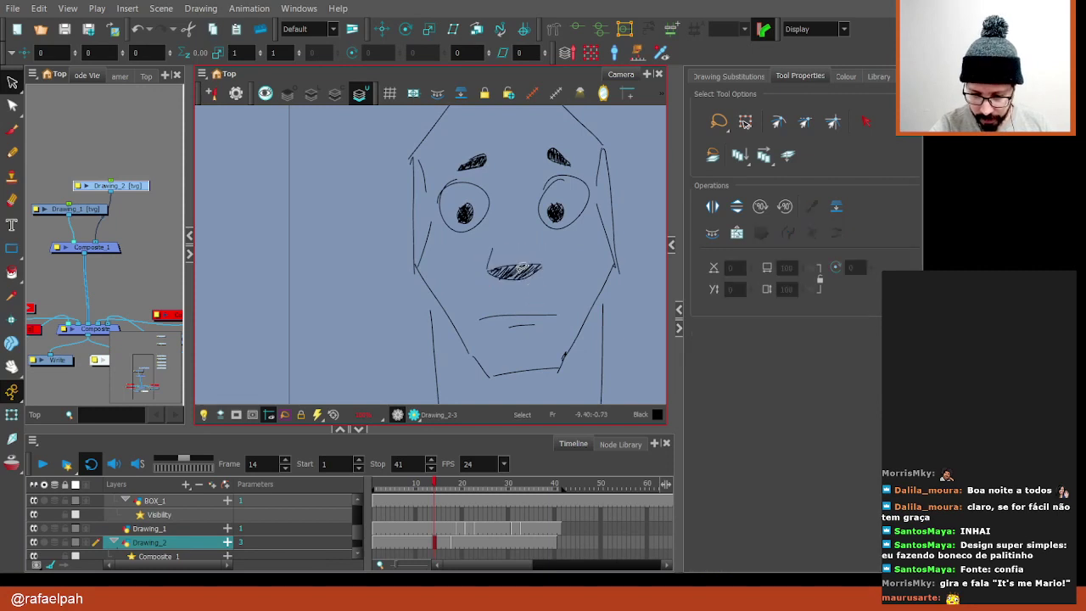
{"action": "left_click_drag", "start_coordinate": [514, 250], "coordinate": [514, 261]}
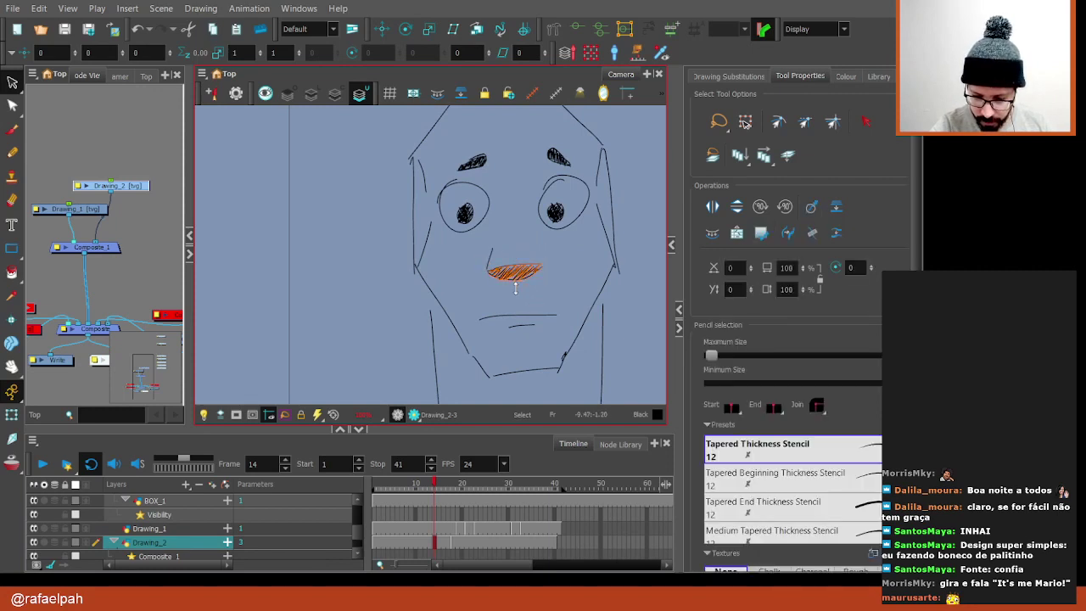
Squash the jaw and chin lines slightly and shorten the right cheek line
{"action": "left_click_drag", "start_coordinate": [544, 300], "coordinate": [521, 384]}
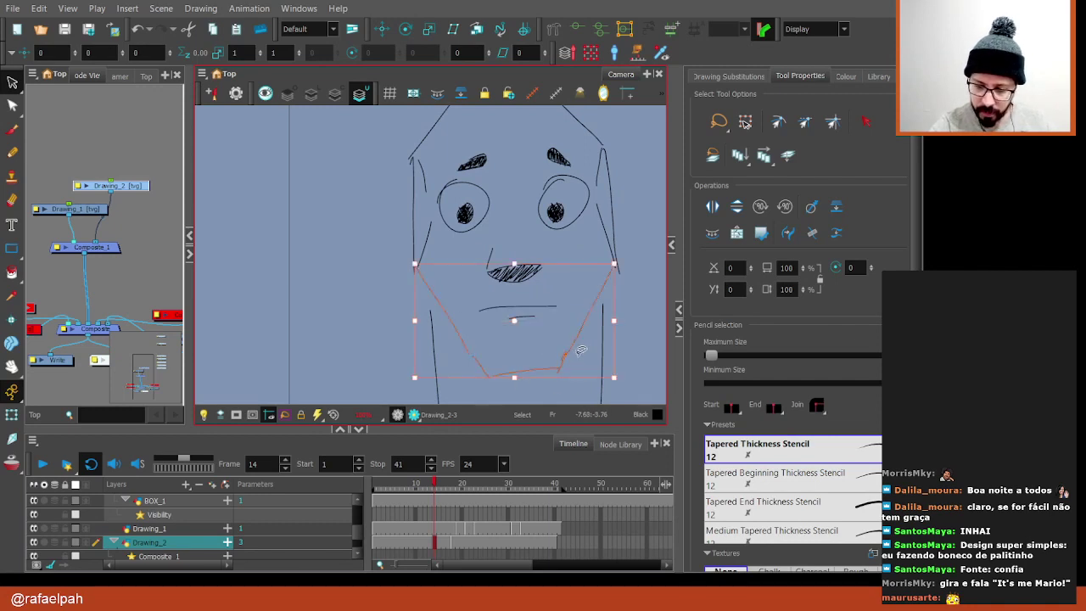
{"action": "left_click_drag", "start_coordinate": [614, 377], "coordinate": [617, 371]}
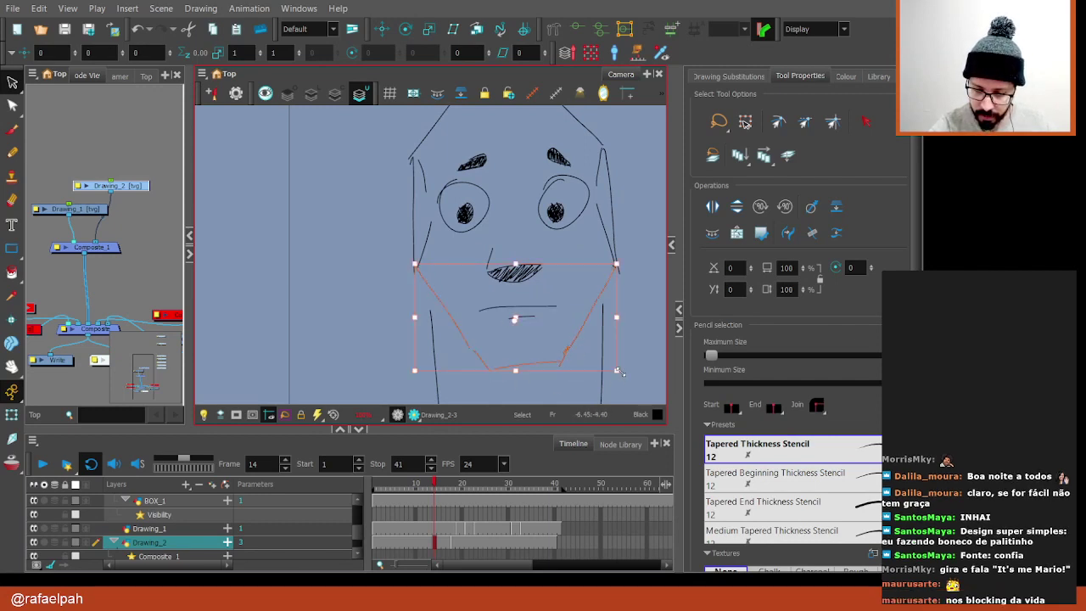
{"action": "left_click", "coordinate": [604, 181]}
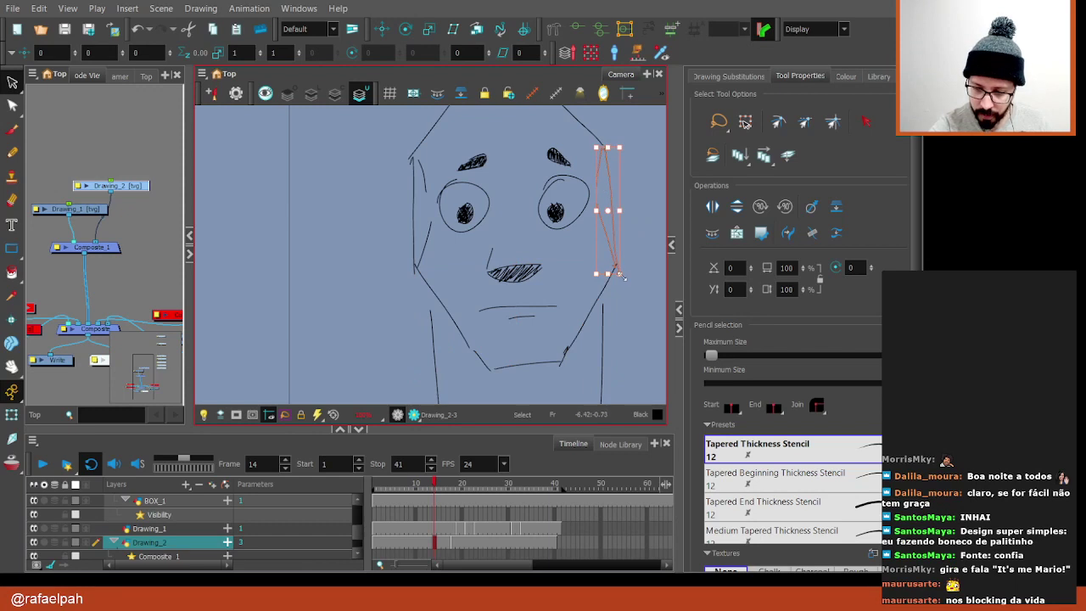
{"action": "left_click_drag", "start_coordinate": [620, 274], "coordinate": [620, 270]}
{"action": "left_click_drag", "start_coordinate": [443, 256], "coordinate": [441, 280]}
{"action": "scroll", "coordinate": [410, 278], "scroll_direction": "up", "scroll_amount": 2}
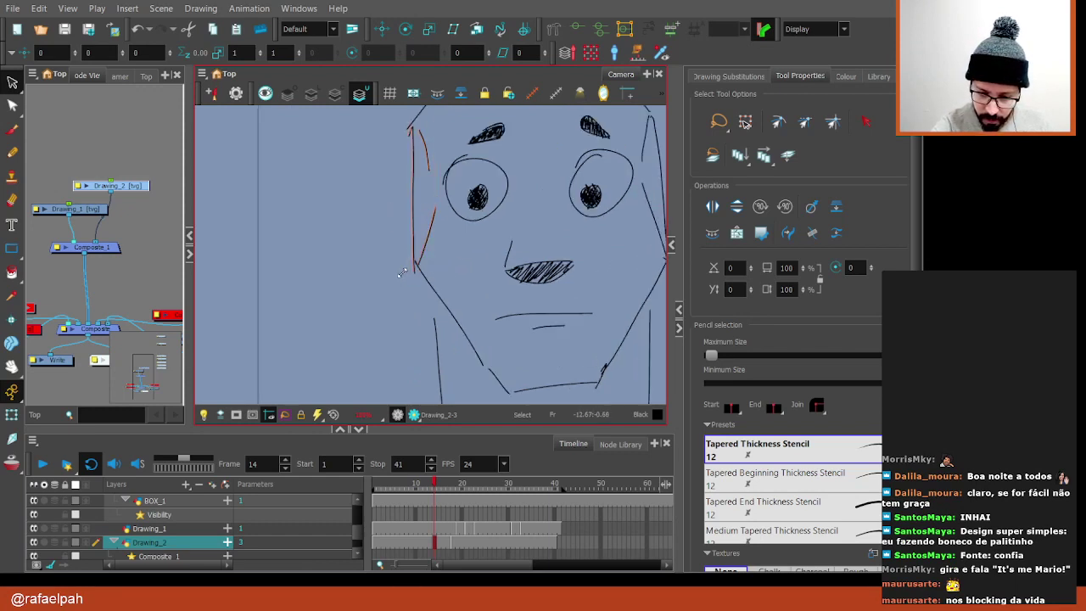
{"action": "left_click", "coordinate": [388, 322]}
{"action": "scroll", "coordinate": [387, 323], "scroll_direction": "down", "scroll_amount": 2}
{"action": "scroll", "coordinate": [388, 323], "scroll_direction": "down", "scroll_amount": 2}
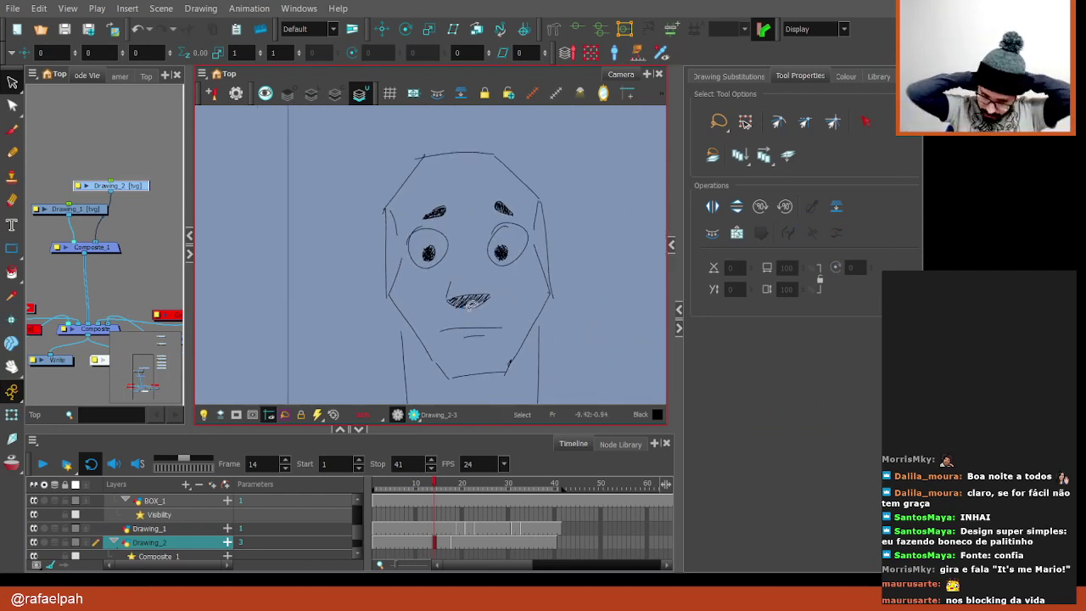
Pull the left neck line's end further left so it drops beneath the jaw
{"action": "scroll", "coordinate": [565, 356], "scroll_direction": "down", "scroll_amount": 1}
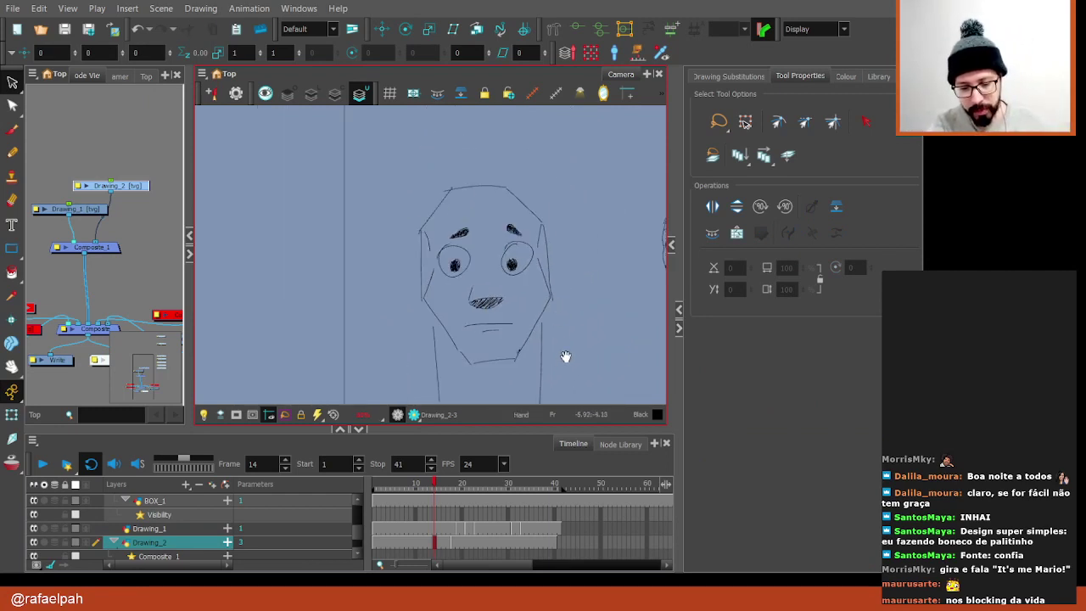
{"action": "left_click_drag", "start_coordinate": [566, 357], "coordinate": [573, 305]}
{"action": "left_click_drag", "start_coordinate": [433, 488], "coordinate": [436, 488]}
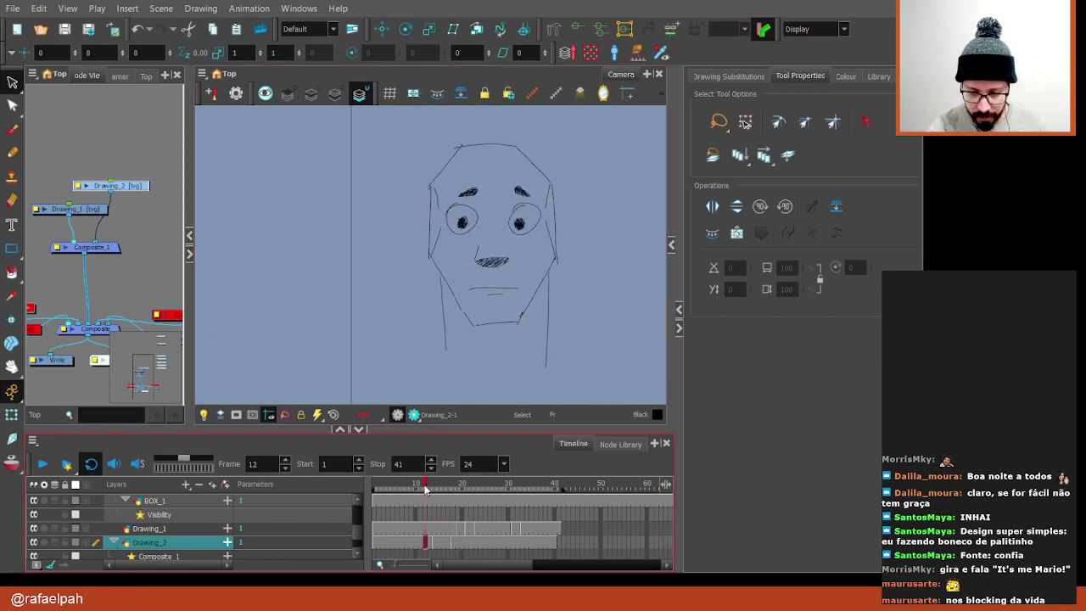
{"action": "left_click", "coordinate": [547, 284]}
{"action": "scroll", "coordinate": [550, 255], "scroll_direction": "up", "scroll_amount": 2}
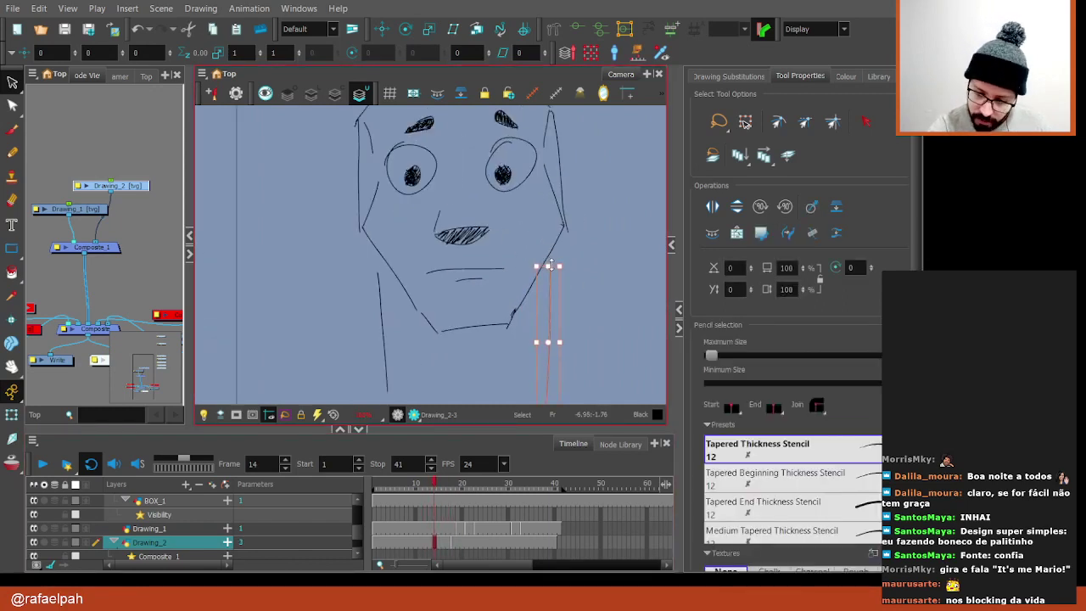
{"action": "scroll", "coordinate": [553, 263], "scroll_direction": "up", "scroll_amount": 1}
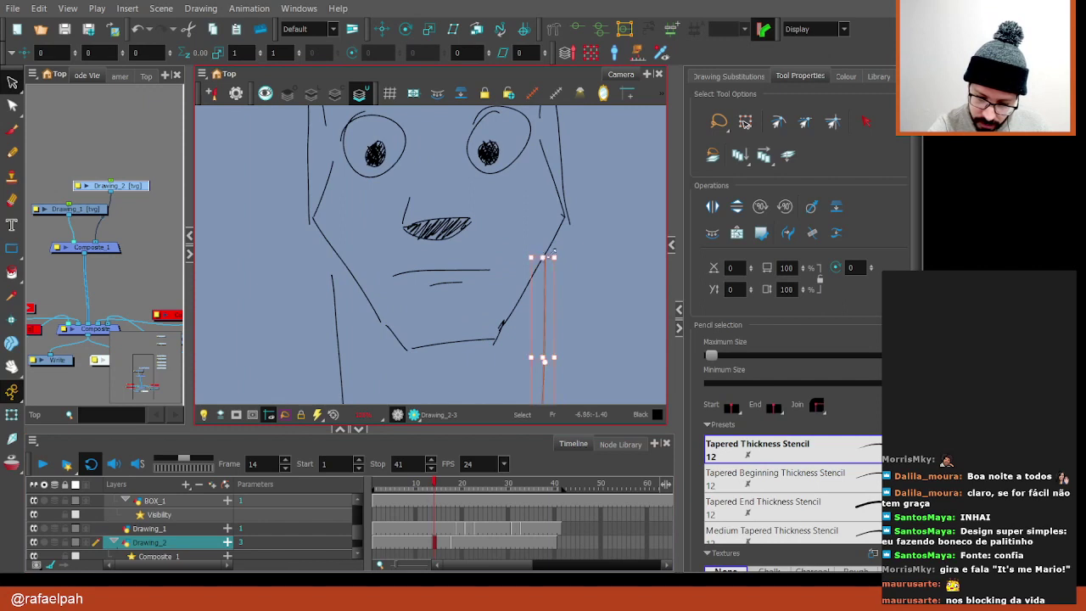
{"action": "left_click", "coordinate": [334, 299]}
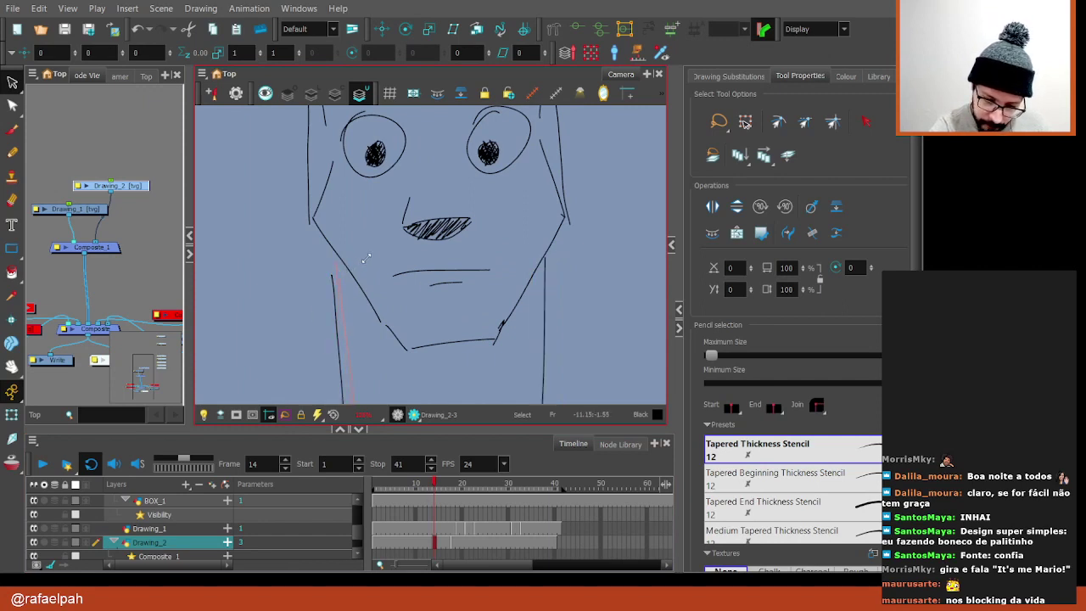
{"action": "scroll", "coordinate": [372, 250], "scroll_direction": "down", "scroll_amount": 1}
{"action": "scroll", "coordinate": [393, 260], "scroll_direction": "up", "scroll_amount": 1}
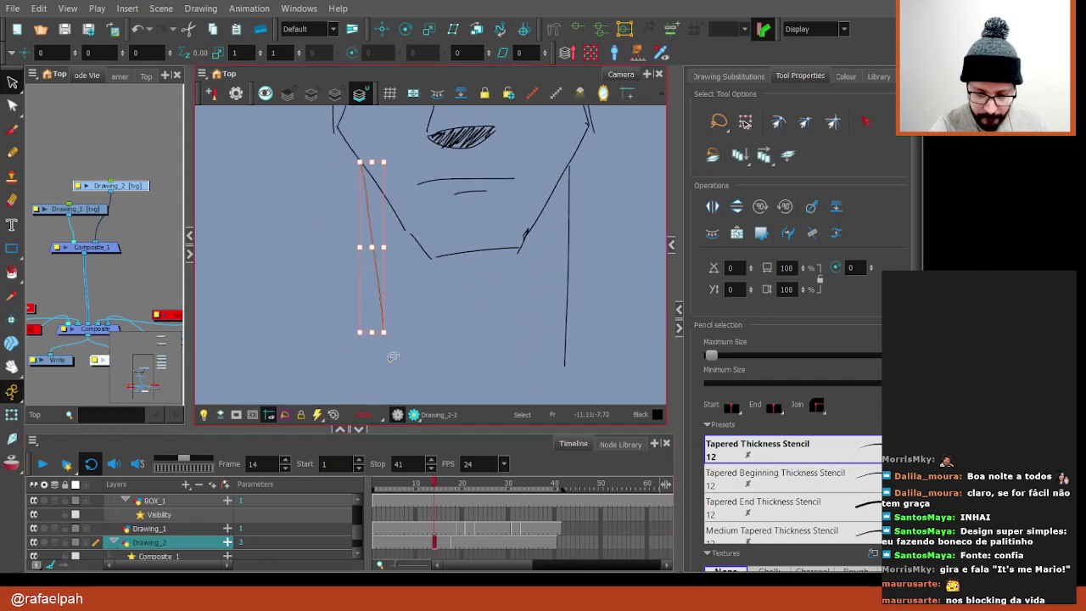
{"action": "mouse_move", "coordinate": [383, 332]}
{"action": "left_mouse_down"}
{"action": "mouse_move", "coordinate": [371, 332]}
{"action": "mouse_move", "coordinate": [383, 332]}
{"action": "left_mouse_up"}
Finish the neck line's lower end against onion-skin guides, then zoom out and hide them
{"action": "key", "text": "alt+o"}
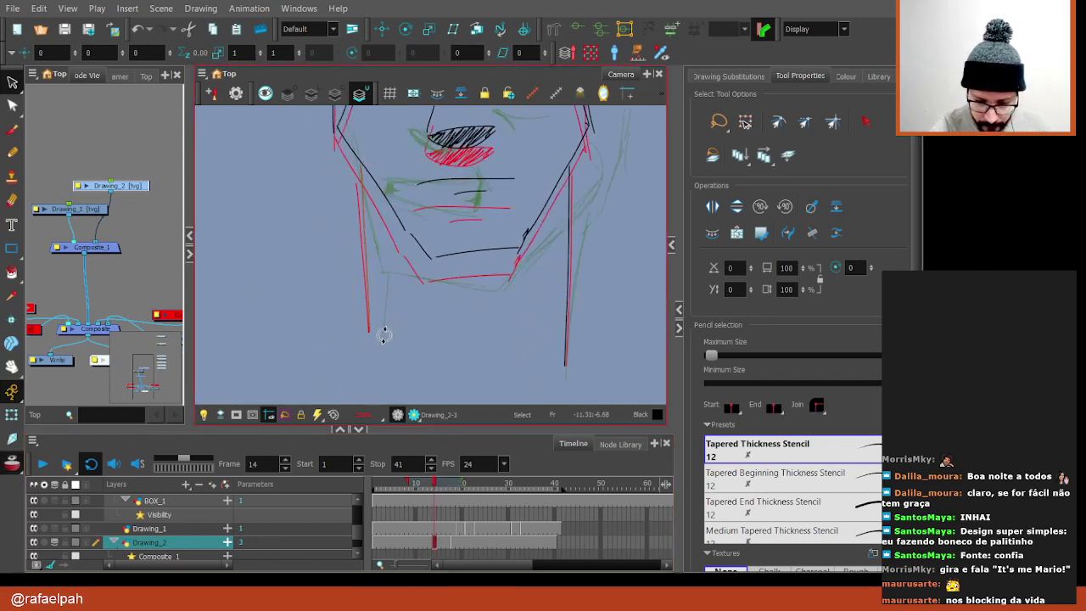
{"action": "left_click", "coordinate": [407, 312]}
{"action": "scroll", "coordinate": [564, 388], "scroll_direction": "down", "scroll_amount": 3}
{"action": "left_click", "coordinate": [428, 517]}
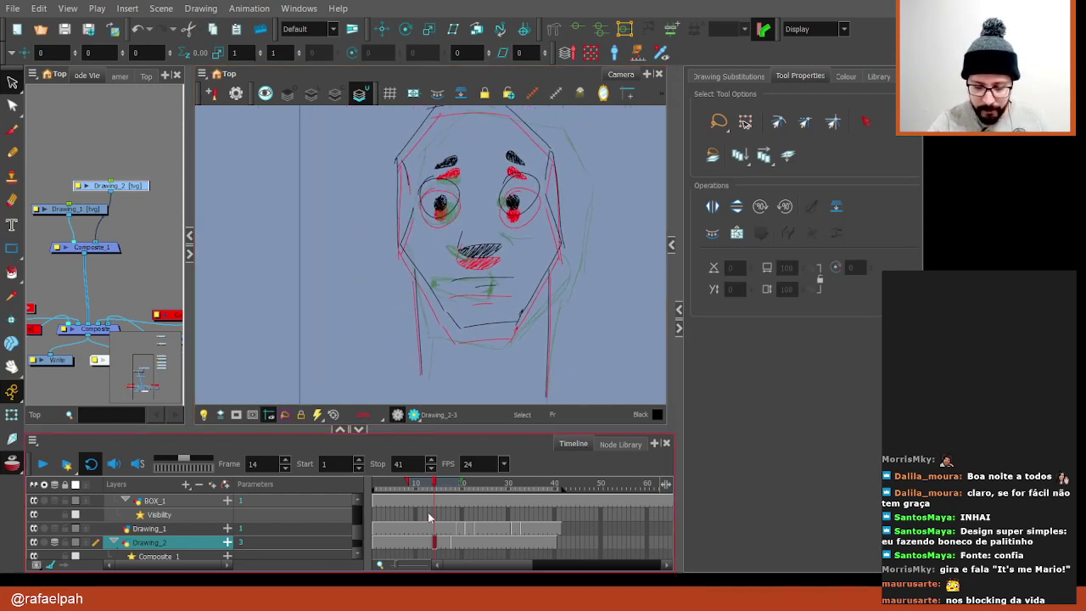
{"action": "left_click", "coordinate": [12, 463]}
{"action": "scroll", "coordinate": [520, 364], "scroll_direction": "down", "scroll_amount": 3}
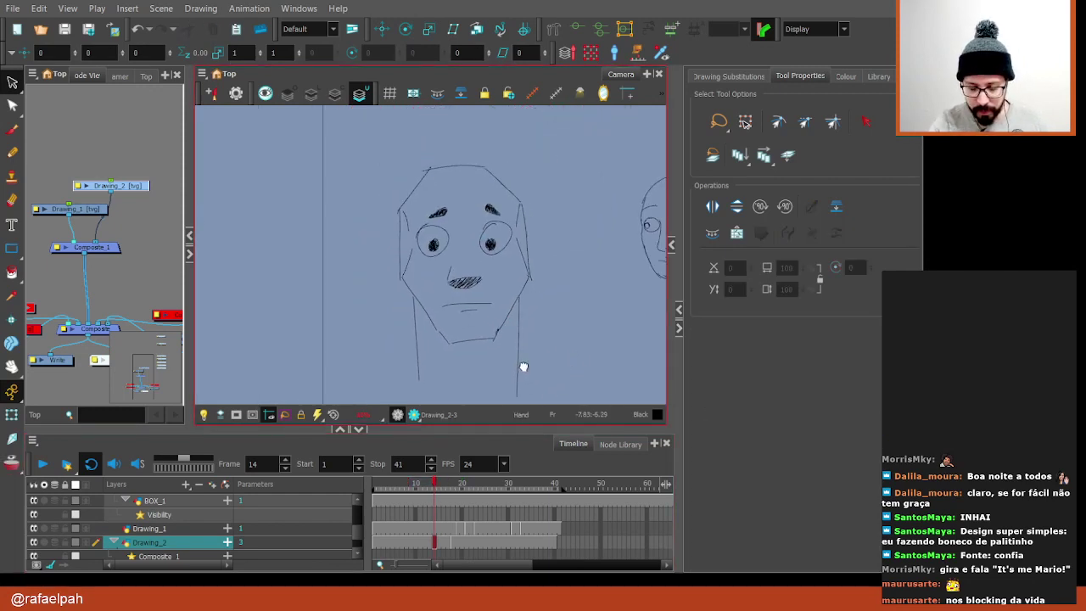
After reviewing frames around 14, delete frame 17's drawing and turn on Onion Skin
{"action": "mouse_move", "coordinate": [438, 488]}
{"action": "left_mouse_down"}
{"action": "mouse_move", "coordinate": [429, 499]}
{"action": "mouse_move", "coordinate": [440, 503]}
{"action": "left_mouse_up"}
{"action": "left_click_drag", "start_coordinate": [443, 550], "coordinate": [449, 548]}
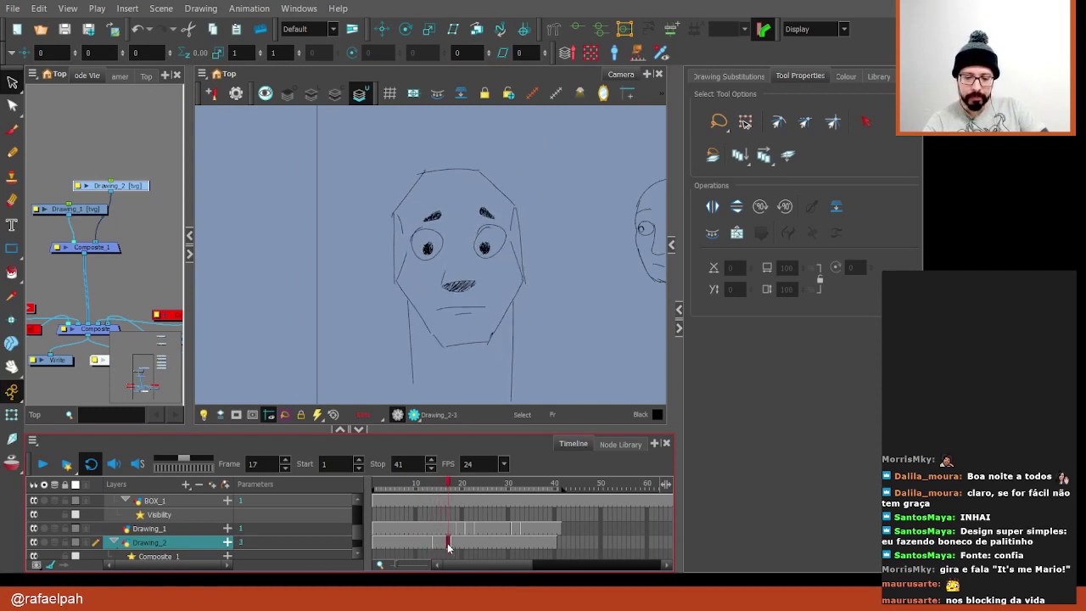
{"action": "key", "text": "Delete"}
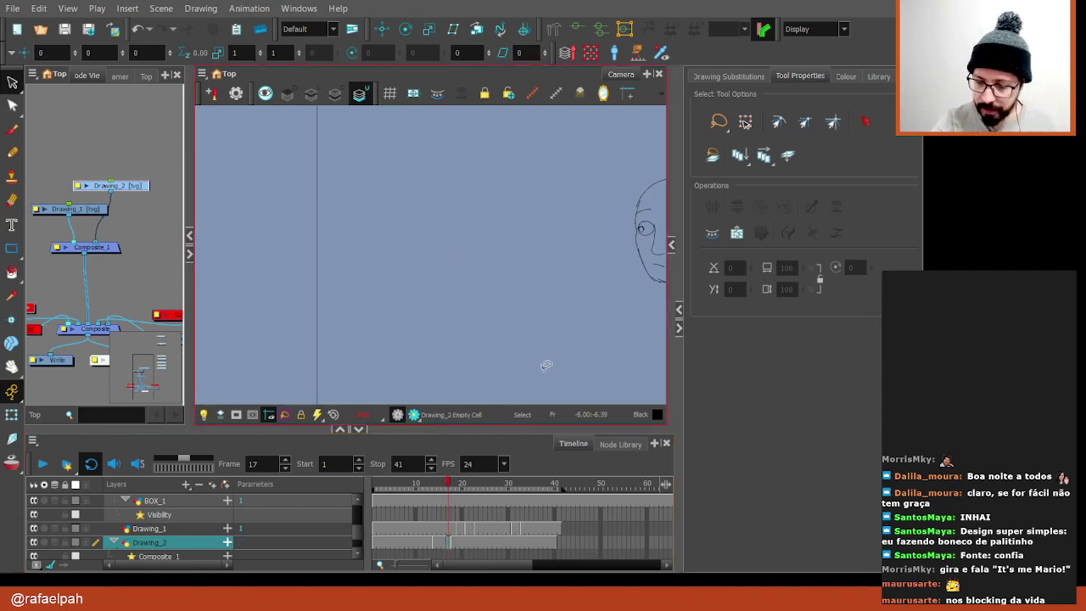
{"action": "scroll", "coordinate": [549, 252], "scroll_direction": "down", "scroll_amount": 3}
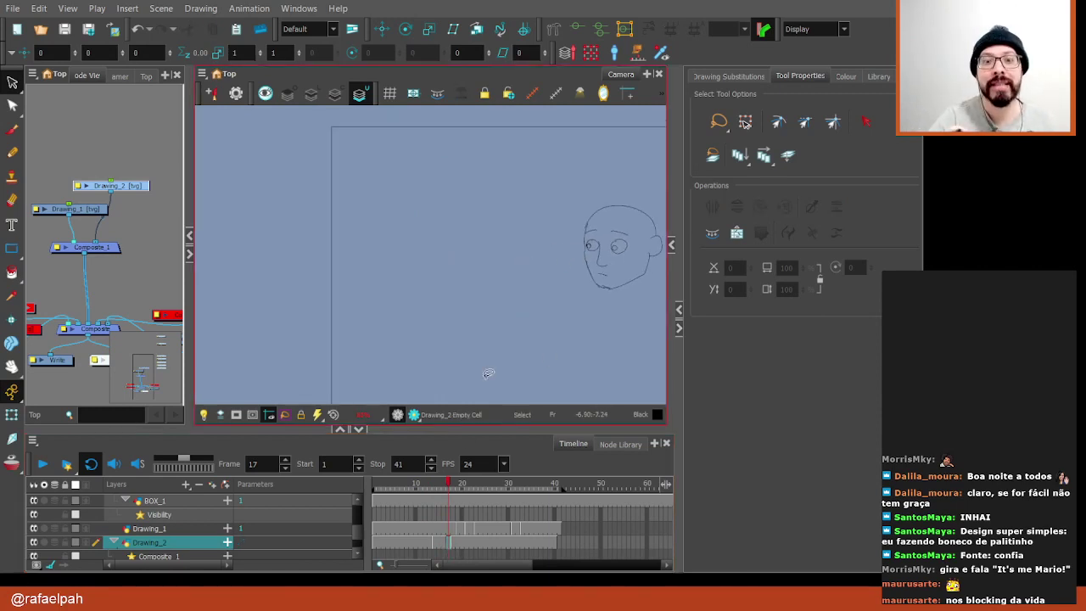
{"action": "left_click", "coordinate": [448, 543]}
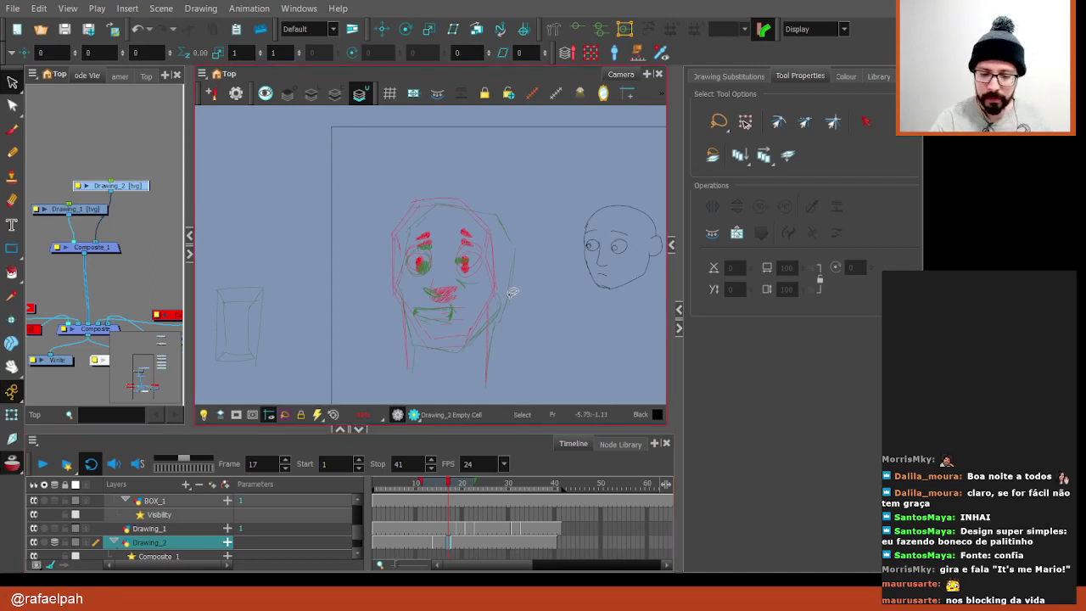
{"action": "scroll", "coordinate": [512, 293], "scroll_direction": "up", "scroll_amount": 2}
Pencil the head's right side and reduce the number of onion-skin frames shown
{"action": "left_click", "coordinate": [14, 154]}
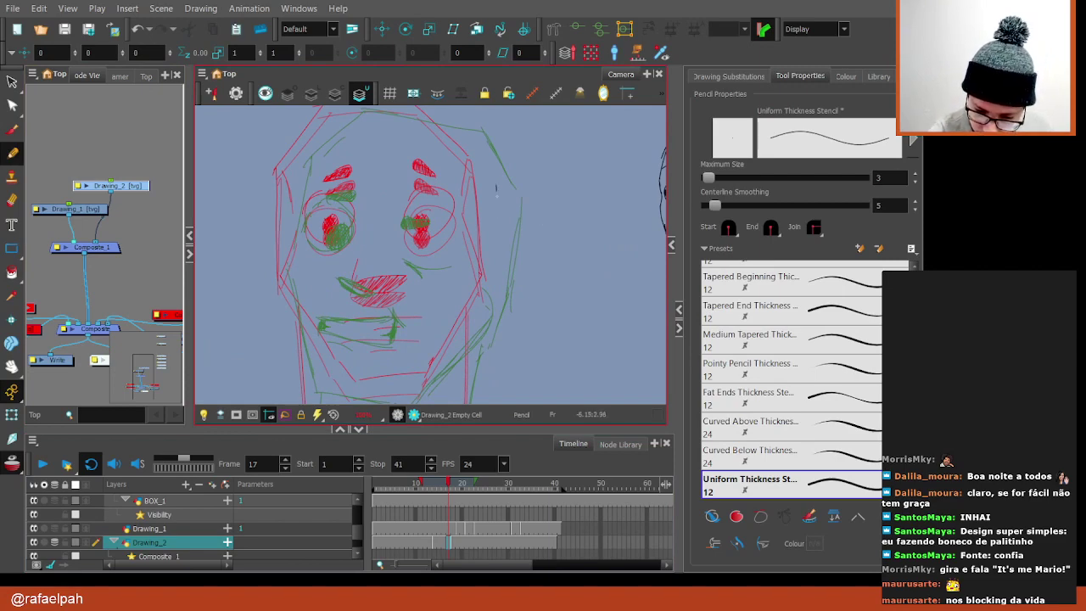
{"action": "left_click_drag", "start_coordinate": [497, 188], "coordinate": [496, 270]}
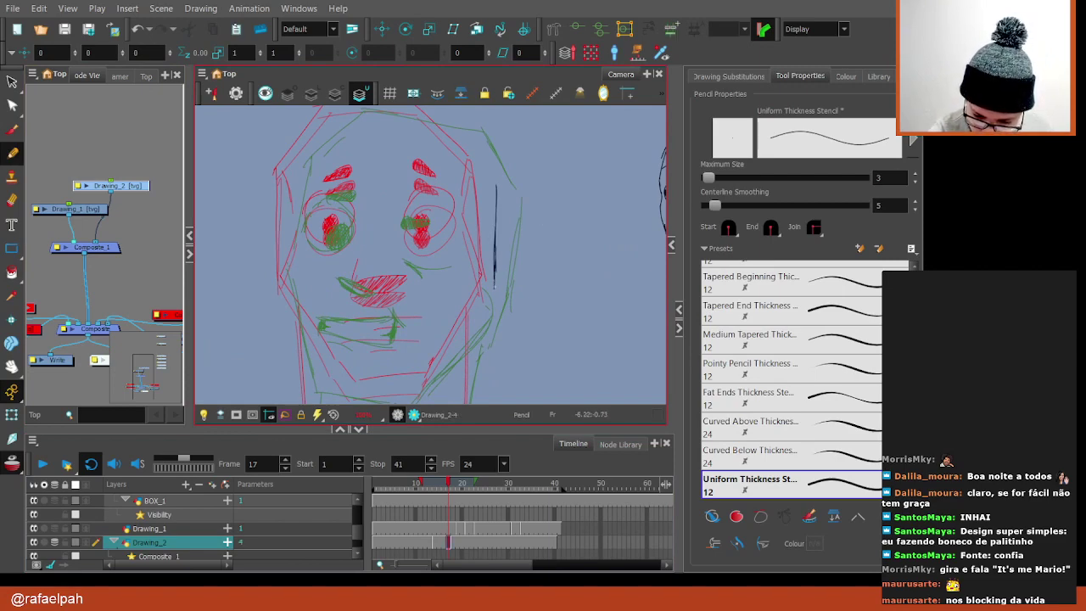
{"action": "left_click_drag", "start_coordinate": [491, 339], "coordinate": [536, 280]}
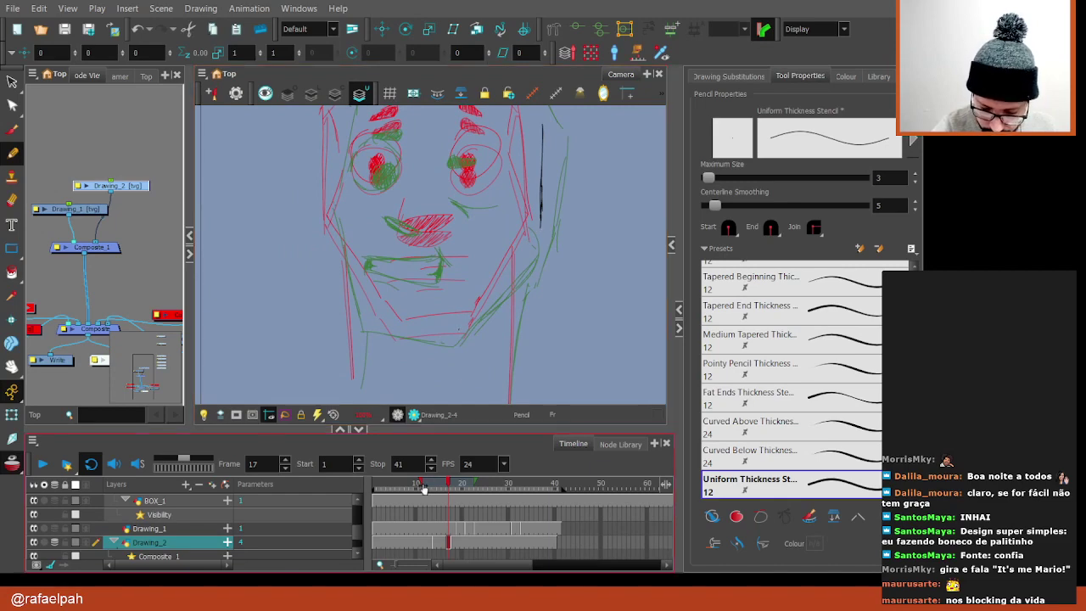
{"action": "left_click_drag", "start_coordinate": [422, 485], "coordinate": [435, 485]}
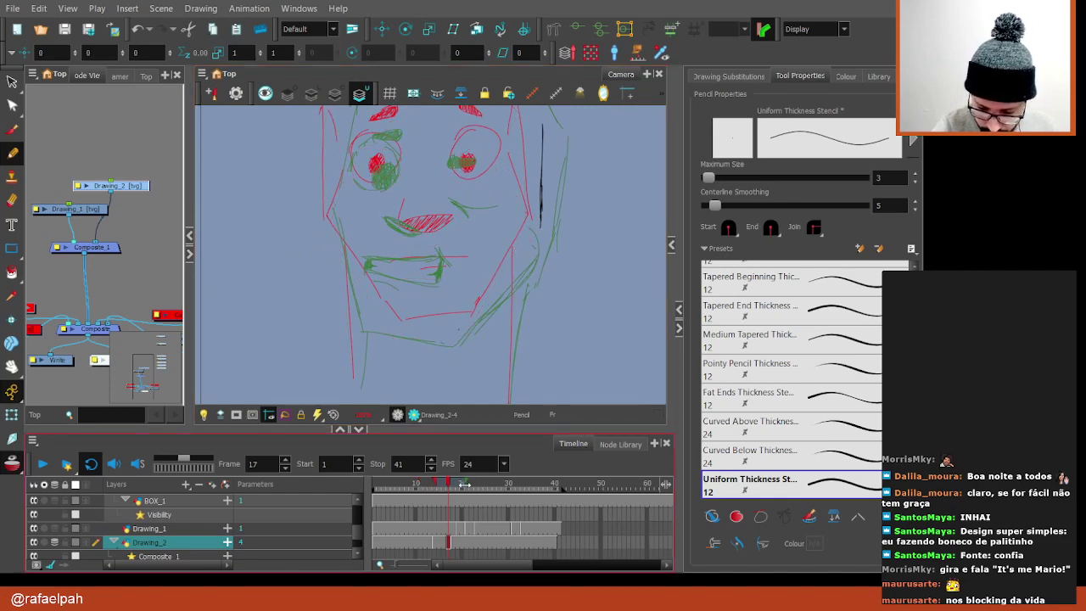
Draw the right and left jawlines and the left side of the head
{"action": "left_click_drag", "start_coordinate": [519, 254], "coordinate": [460, 334]}
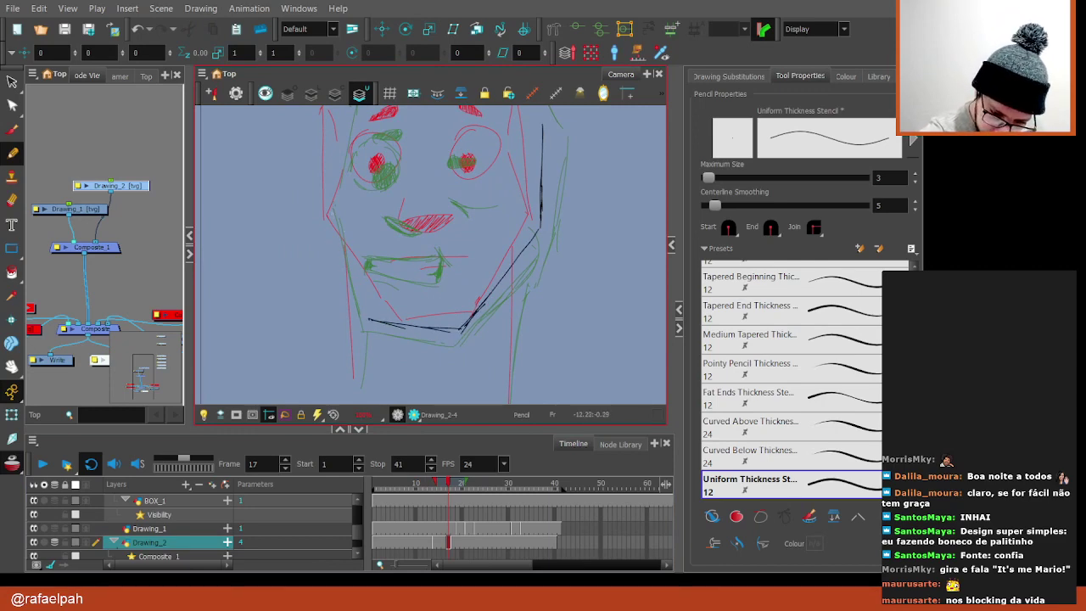
{"action": "left_click_drag", "start_coordinate": [330, 216], "coordinate": [369, 319]}
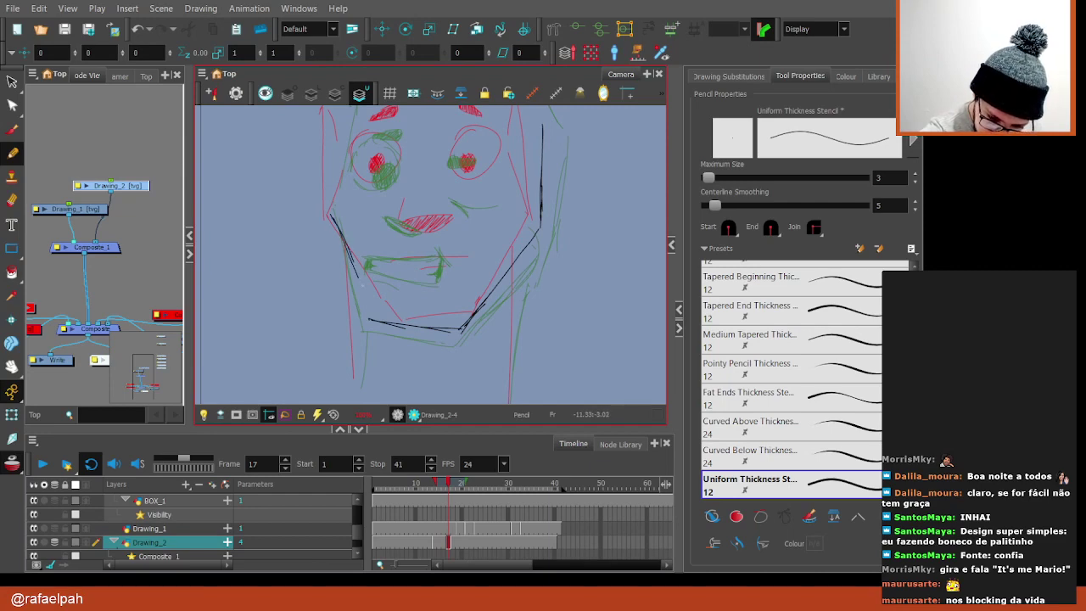
{"action": "left_click_drag", "start_coordinate": [390, 231], "coordinate": [422, 317]}
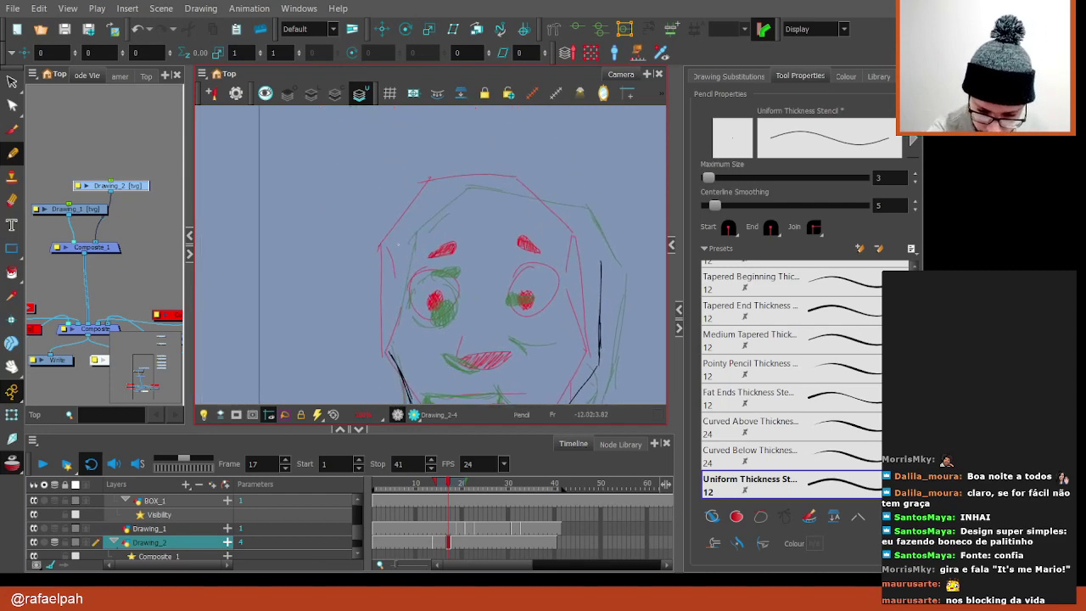
{"action": "left_click_drag", "start_coordinate": [395, 240], "coordinate": [392, 331]}
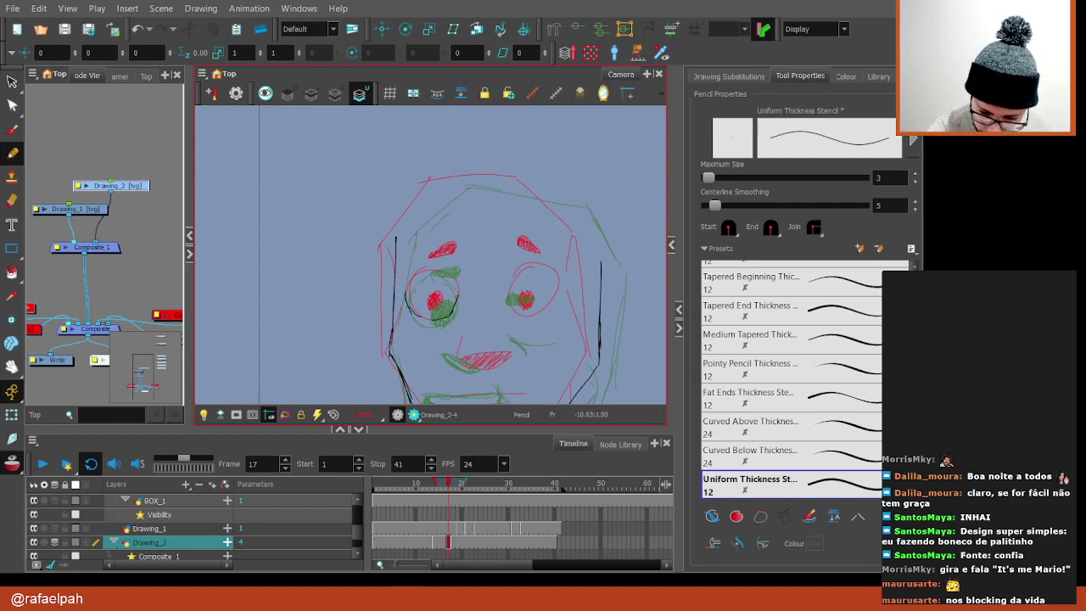
Rotate the view and ink the round left eye outline
{"action": "left_click_drag", "start_coordinate": [515, 325], "coordinate": [424, 255]}
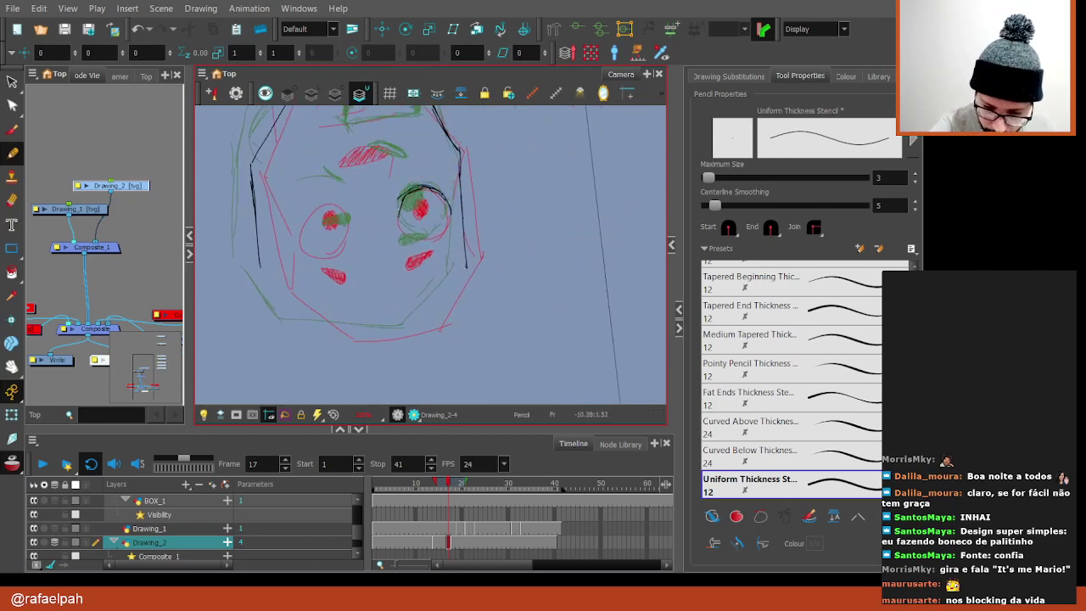
{"action": "left_click_drag", "start_coordinate": [441, 350], "coordinate": [383, 330]}
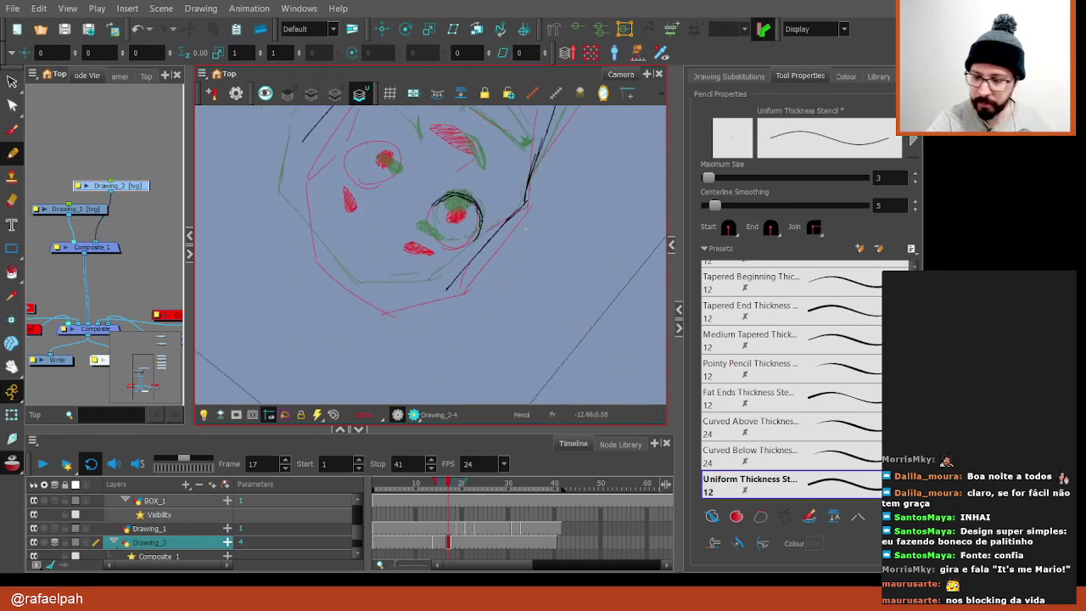
{"action": "scroll", "coordinate": [490, 251], "scroll_direction": "up", "scroll_amount": 3}
{"action": "left_click_drag", "start_coordinate": [449, 219], "coordinate": [429, 254]}
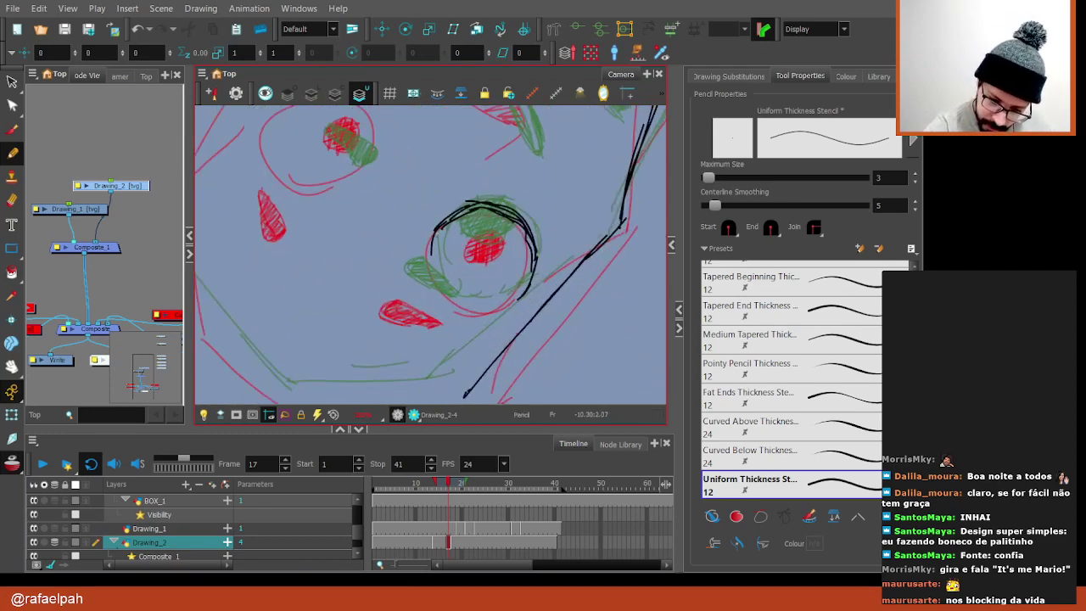
{"action": "mouse_move", "coordinate": [548, 341]}
{"action": "left_mouse_down"}
{"action": "mouse_move", "coordinate": [409, 119]}
{"action": "mouse_move", "coordinate": [415, 182]}
{"action": "mouse_move", "coordinate": [404, 235]}
{"action": "left_mouse_up"}
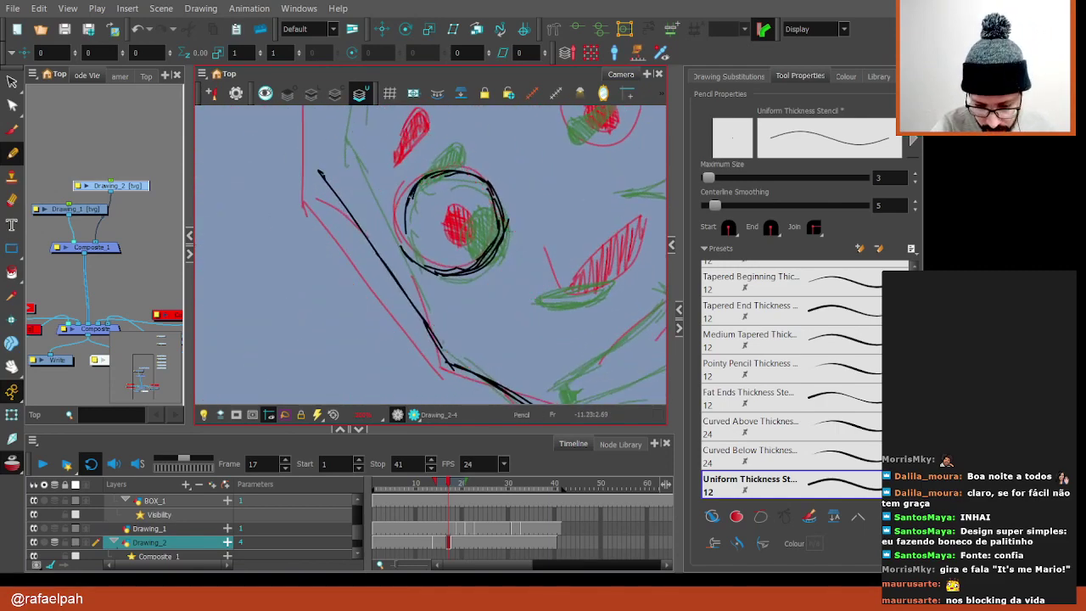
{"action": "mouse_move", "coordinate": [408, 195]}
{"action": "left_mouse_down"}
{"action": "mouse_move", "coordinate": [402, 251]}
{"action": "mouse_move", "coordinate": [416, 267]}
{"action": "left_mouse_up"}
Draw the squinting right eye, erase the stray line inside it, and reset view rotation
{"action": "left_click_drag", "start_coordinate": [453, 320], "coordinate": [527, 216]}
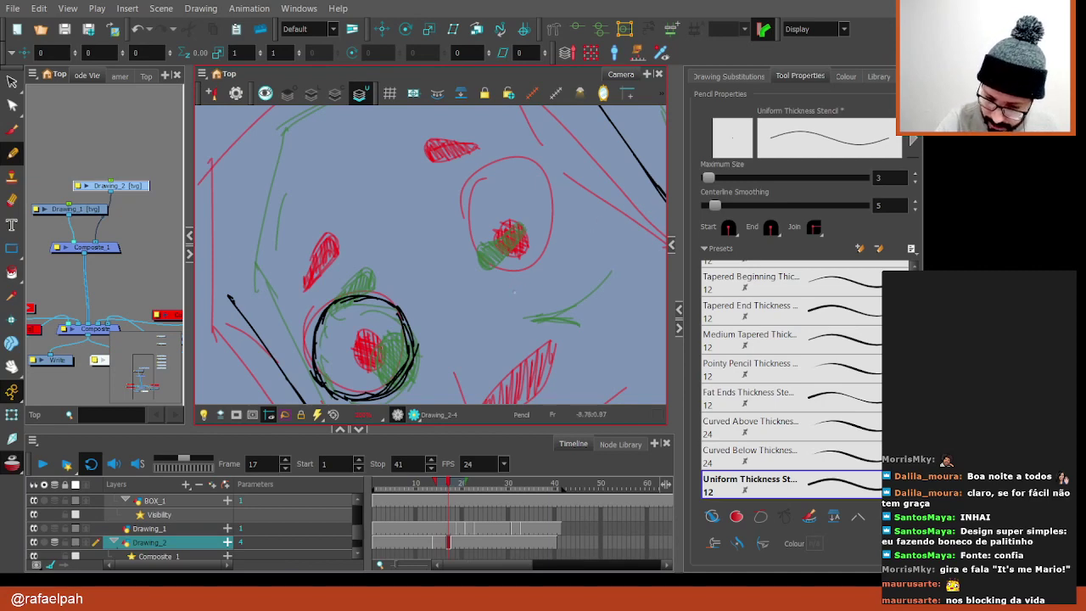
{"action": "left_click_drag", "start_coordinate": [526, 289], "coordinate": [580, 257]}
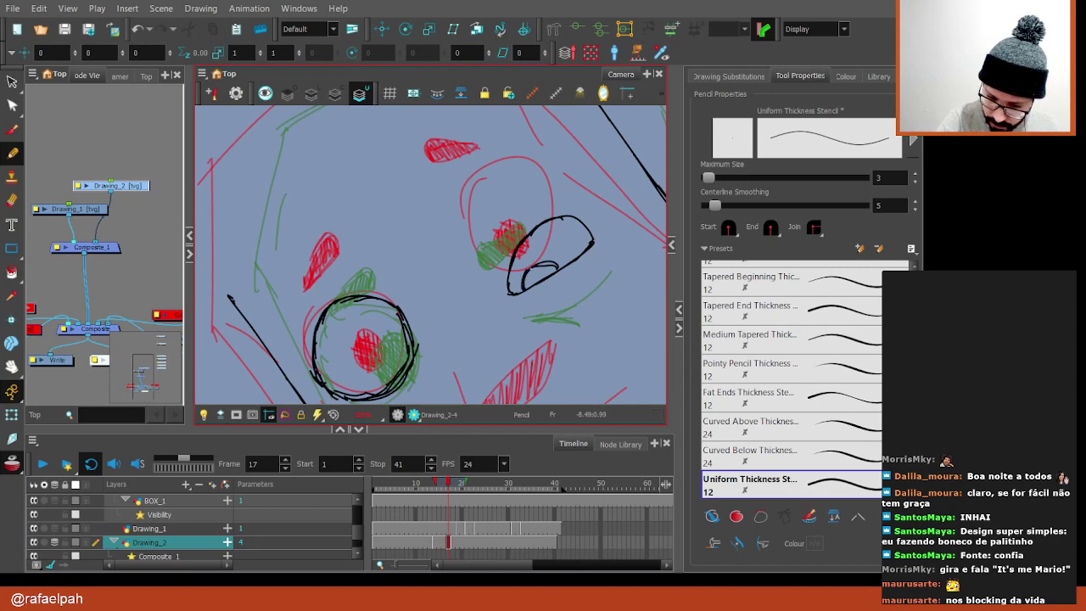
{"action": "left_click_drag", "start_coordinate": [580, 223], "coordinate": [536, 259]}
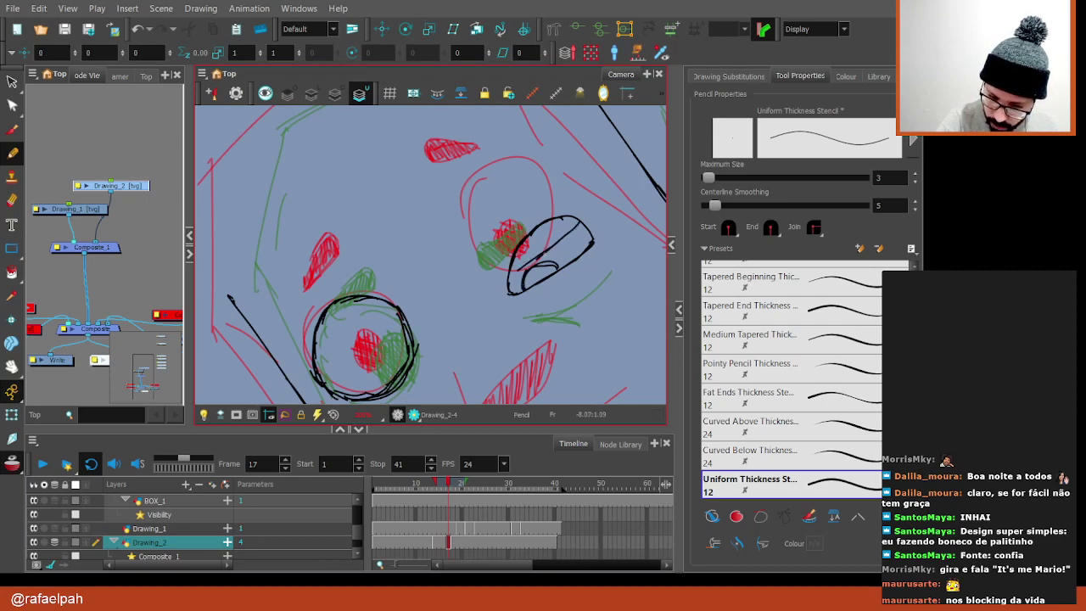
{"action": "key", "text": "alt+e"}
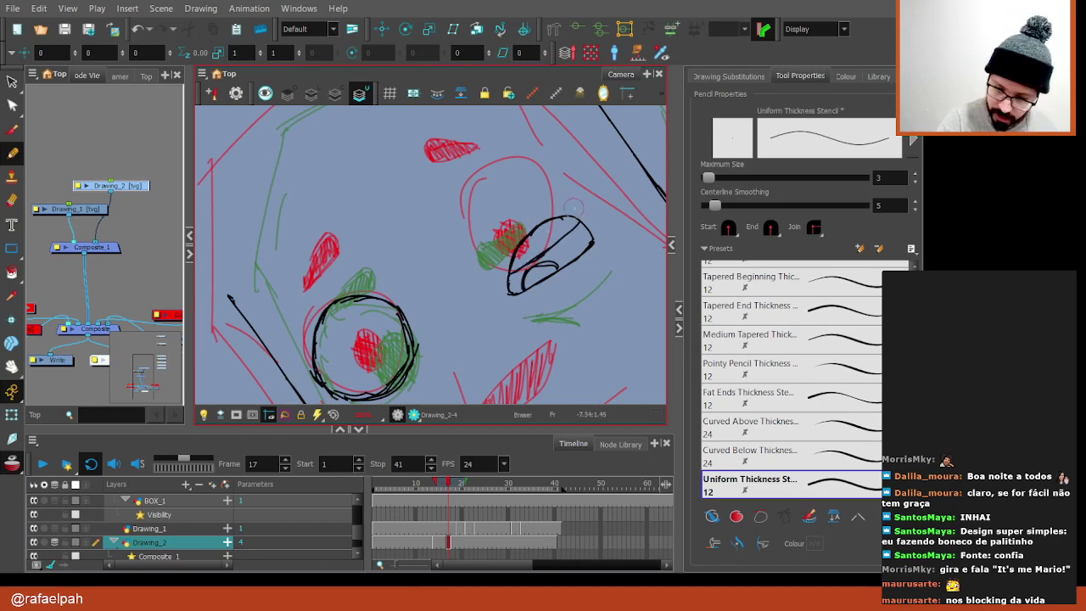
{"action": "left_click_drag", "start_coordinate": [570, 211], "coordinate": [502, 254]}
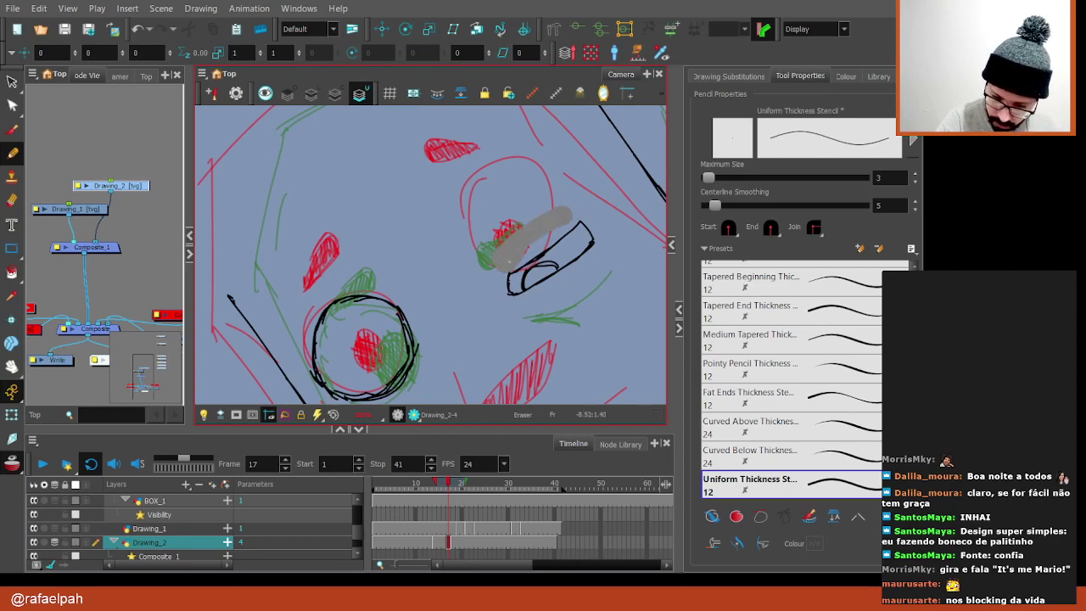
{"action": "key", "text": "alt+/"}
{"action": "key", "text": "shift+x"}
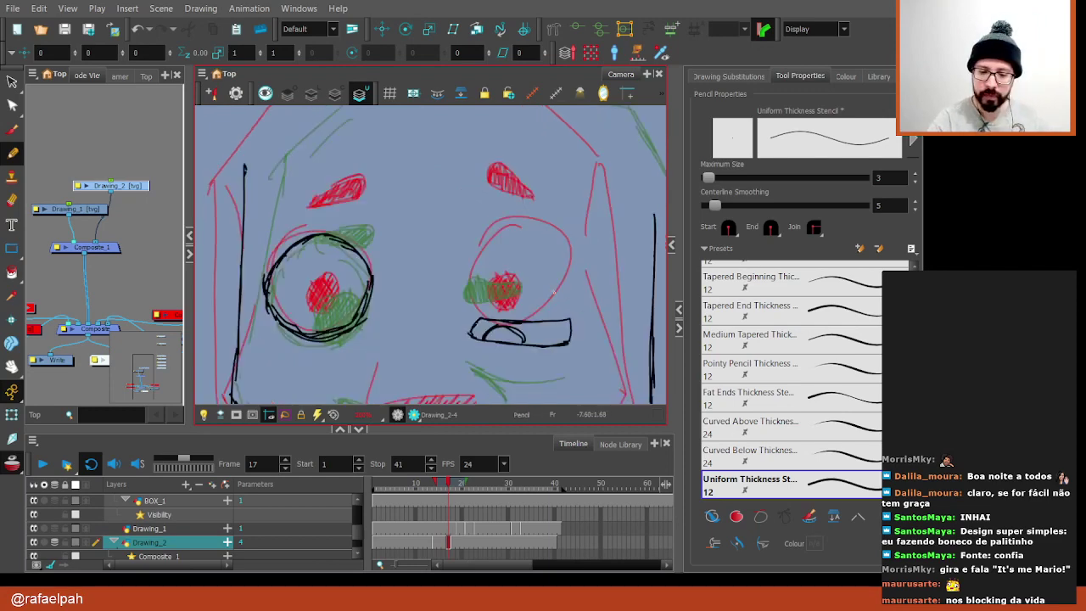
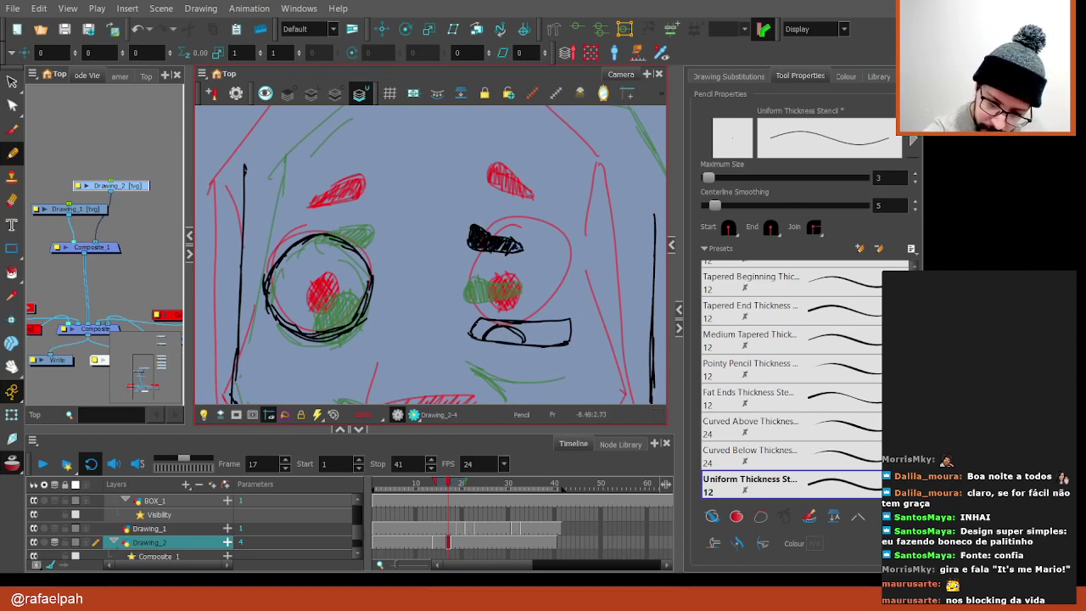
Fill the inside of frame 17's mouth with solid black pencil
{"action": "left_click_drag", "start_coordinate": [650, 337], "coordinate": [569, 341]}
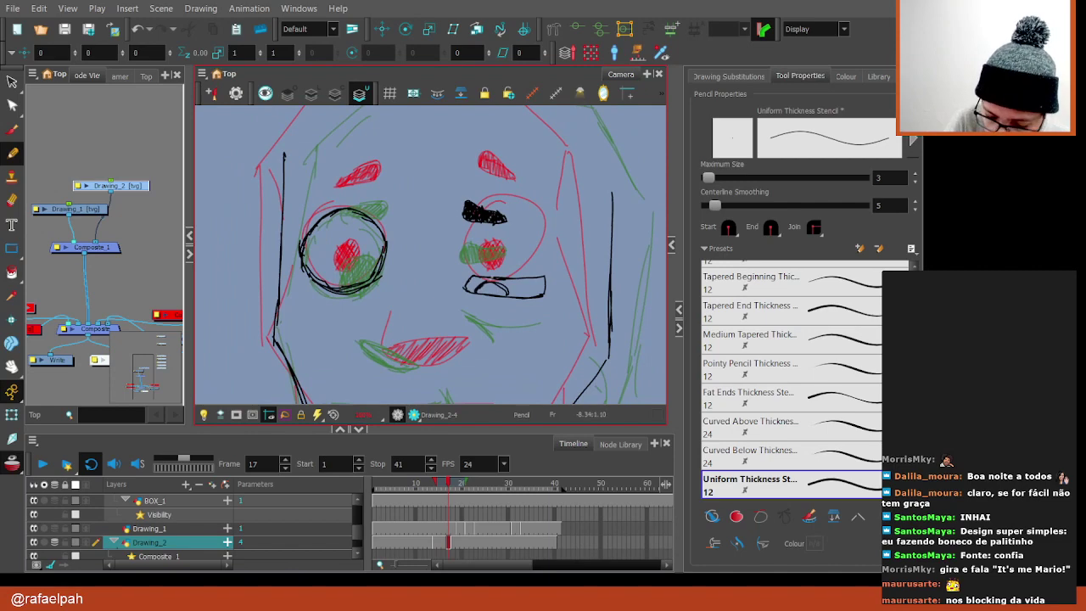
{"action": "key", "text": "alt+s"}
{"action": "left_click", "coordinate": [493, 282]}
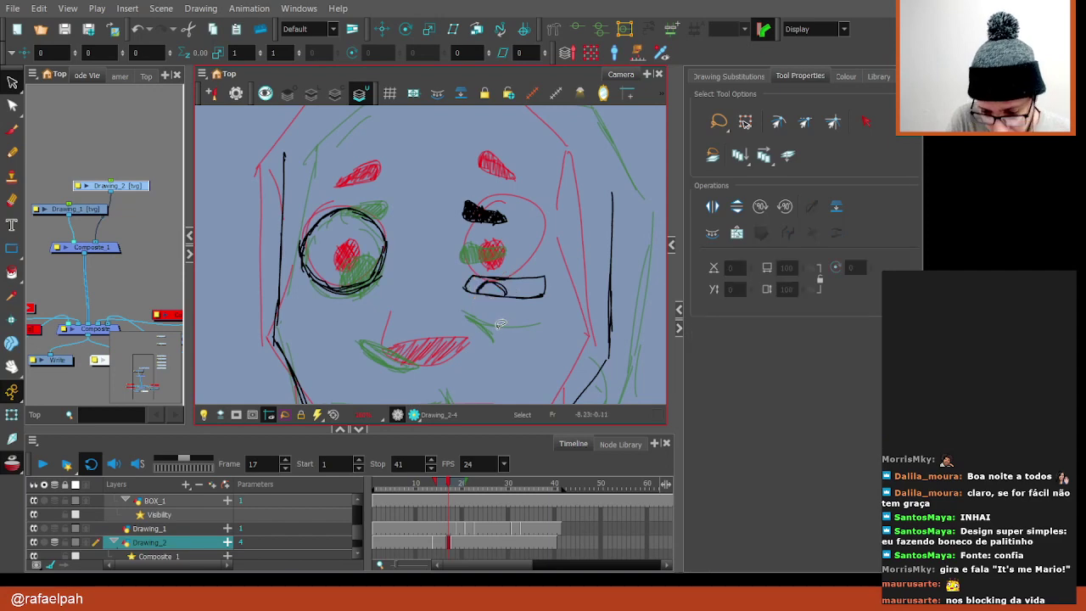
{"action": "key", "text": "alt+b"}
{"action": "scroll", "coordinate": [479, 288], "scroll_direction": "up", "scroll_amount": 3}
{"action": "scroll", "coordinate": [488, 280], "scroll_direction": "up", "scroll_amount": 2}
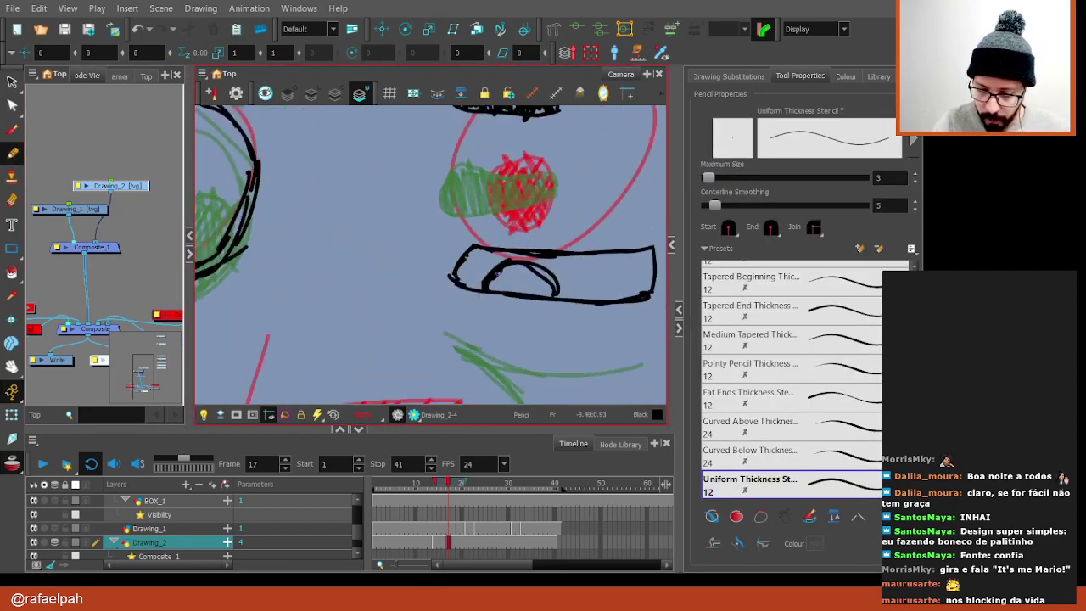
{"action": "left_click_drag", "start_coordinate": [524, 280], "coordinate": [551, 288]}
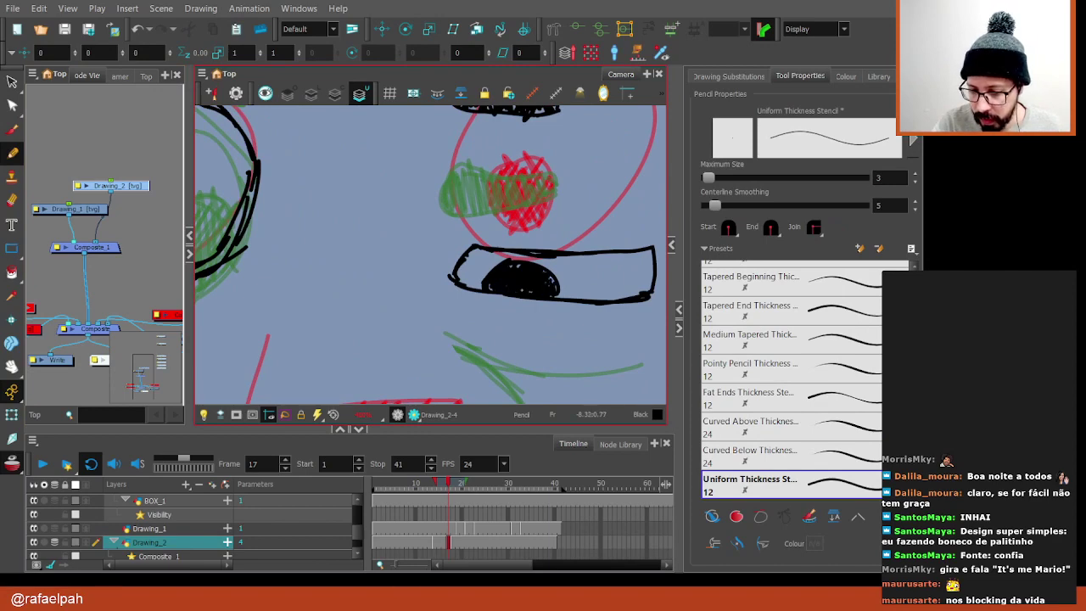
{"action": "scroll", "coordinate": [607, 275], "scroll_direction": "down", "scroll_amount": 3}
{"action": "key", "text": "alt+s"}
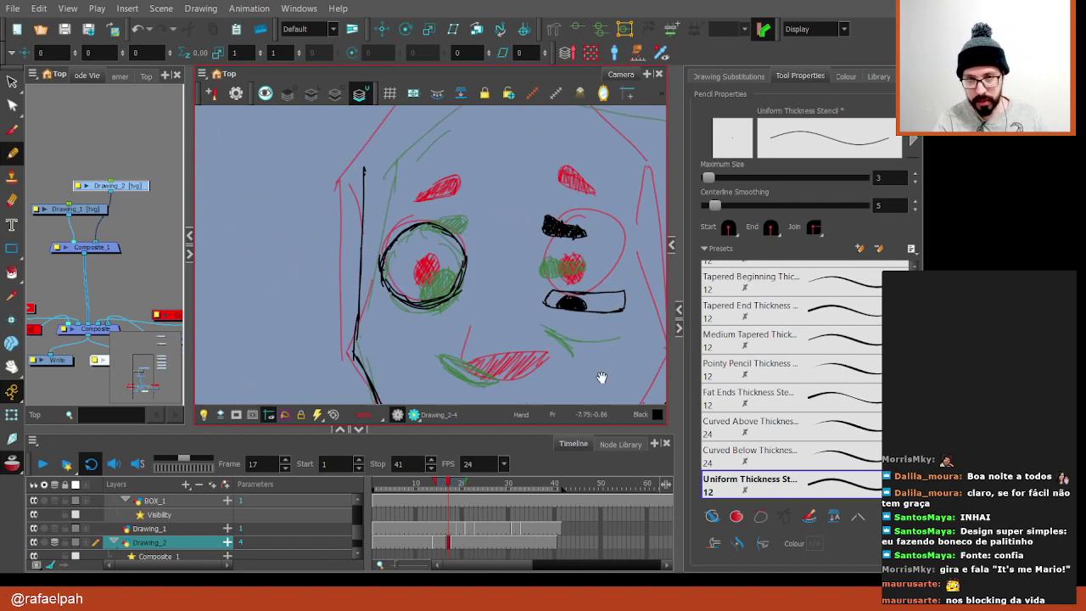
Flip between frames 16 and 17 to compare the filled mouth
{"action": "left_click", "coordinate": [447, 485]}
{"action": "left_click", "coordinate": [448, 485]}
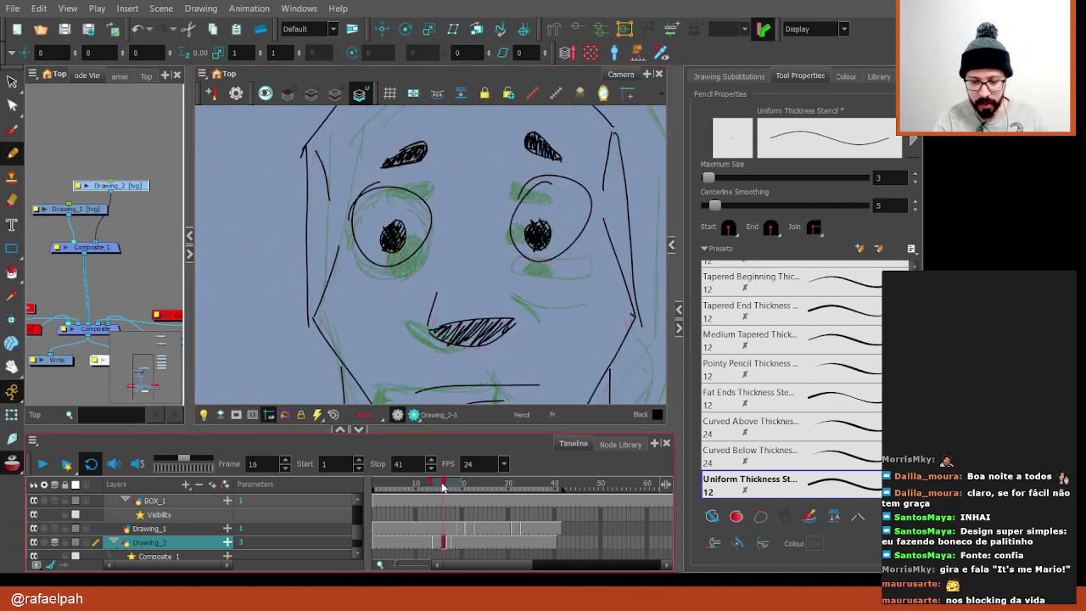
{"action": "left_click", "coordinate": [441, 545]}
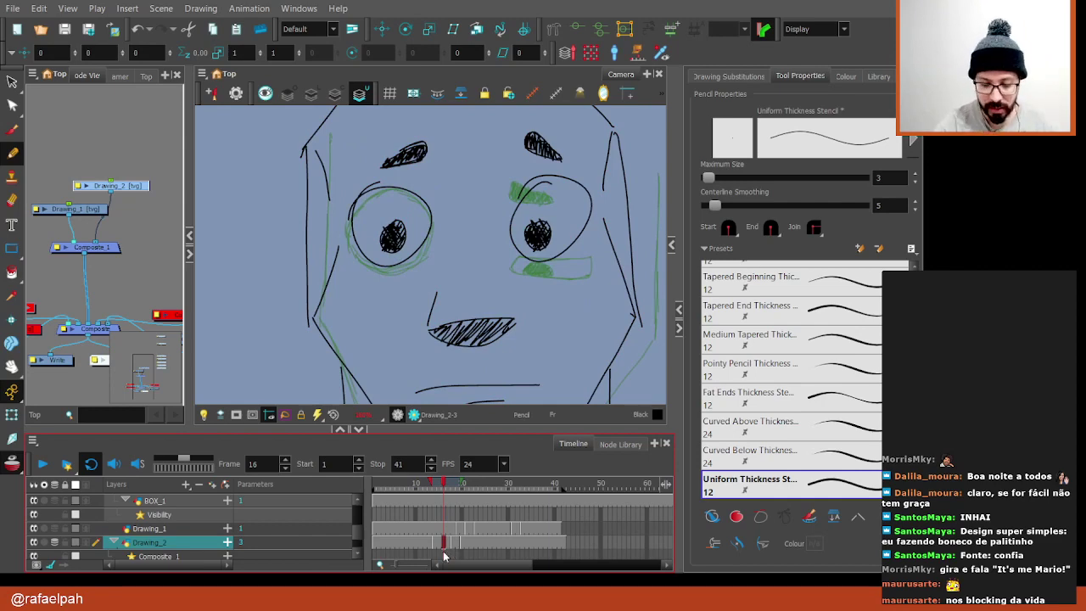
Delete the drawing in the frame-20 cell
{"action": "left_click", "coordinate": [461, 545]}
{"action": "left_click", "coordinate": [454, 542]}
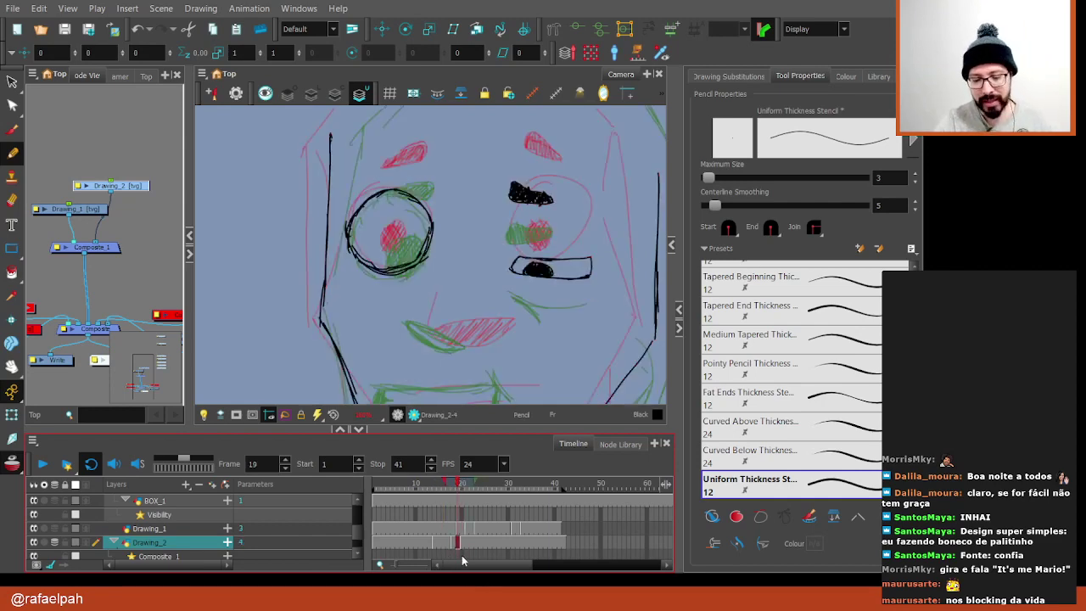
{"action": "left_click", "coordinate": [462, 546]}
{"action": "key", "text": "Delete"}
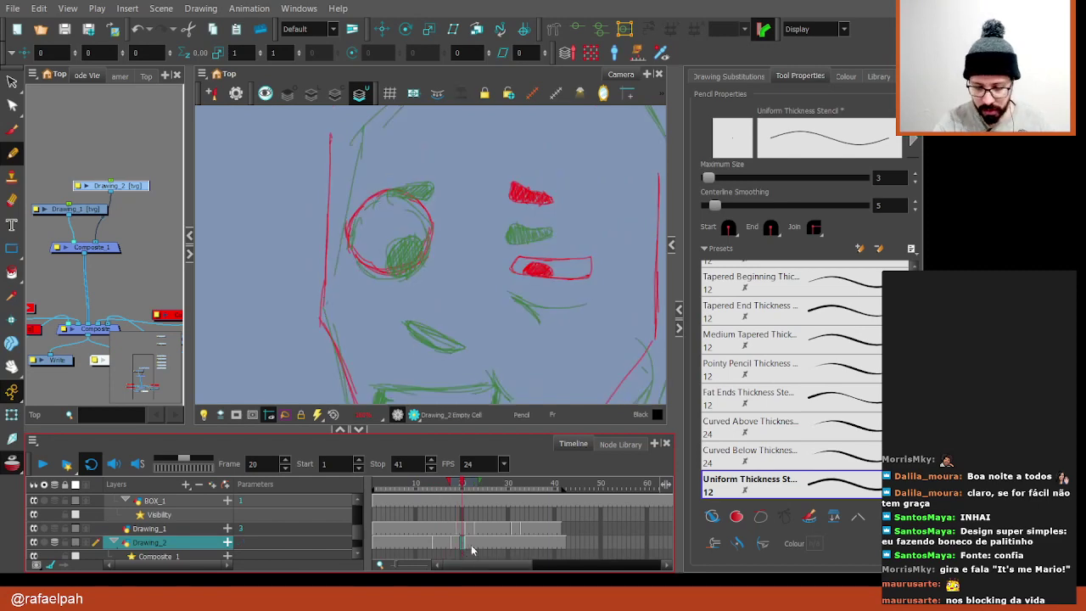
Ink the black mouth outline and its lower edge on frame 18
{"action": "scroll", "coordinate": [586, 340], "scroll_direction": "up", "scroll_amount": 2}
{"action": "mouse_move", "coordinate": [586, 344]}
{"action": "left_mouse_down"}
{"action": "mouse_move", "coordinate": [599, 274]}
{"action": "mouse_move", "coordinate": [594, 306]}
{"action": "left_mouse_up"}
{"action": "key", "text": "comma"}
{"action": "key", "text": "comma"}
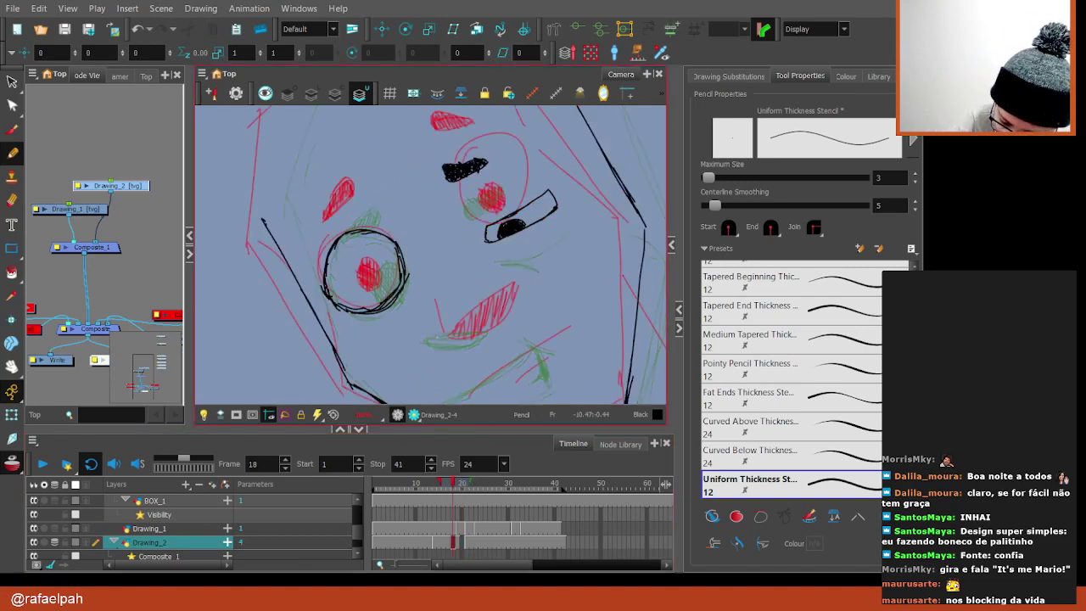
{"action": "mouse_move", "coordinate": [436, 336]}
{"action": "left_mouse_down"}
{"action": "mouse_move", "coordinate": [497, 308]}
{"action": "mouse_move", "coordinate": [475, 339]}
{"action": "mouse_move", "coordinate": [449, 341]}
{"action": "left_mouse_up"}
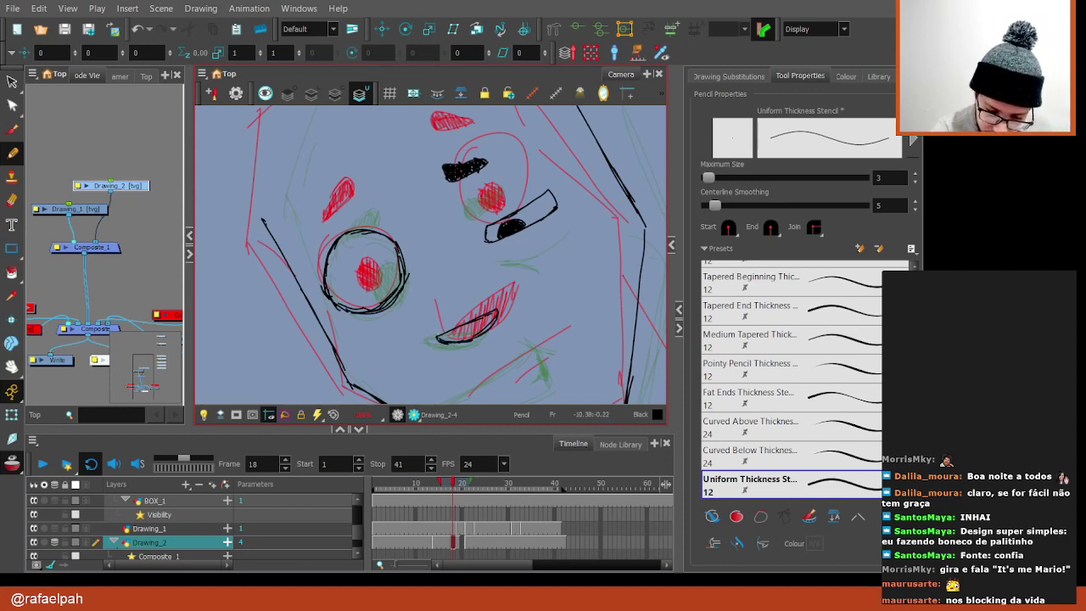
{"action": "left_click_drag", "start_coordinate": [435, 328], "coordinate": [436, 336]}
Scrub through later frames to preview frame 18 against the head turn
{"action": "left_click_drag", "start_coordinate": [456, 482], "coordinate": [465, 481]}
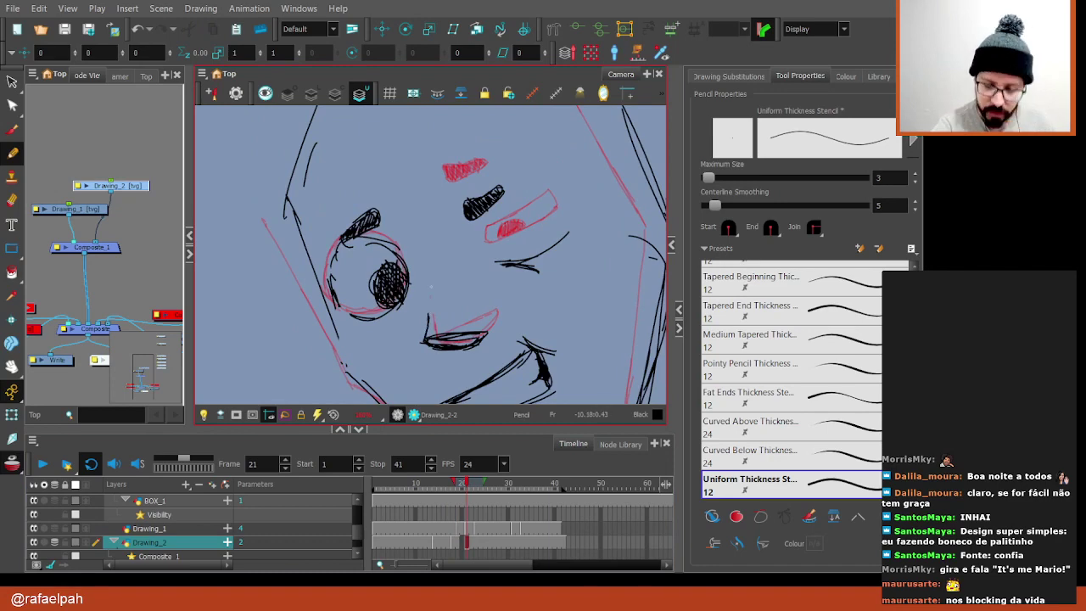
{"action": "key", "text": "shift+x"}
{"action": "left_click_drag", "start_coordinate": [471, 399], "coordinate": [477, 308]}
{"action": "left_click_drag", "start_coordinate": [464, 483], "coordinate": [456, 496]}
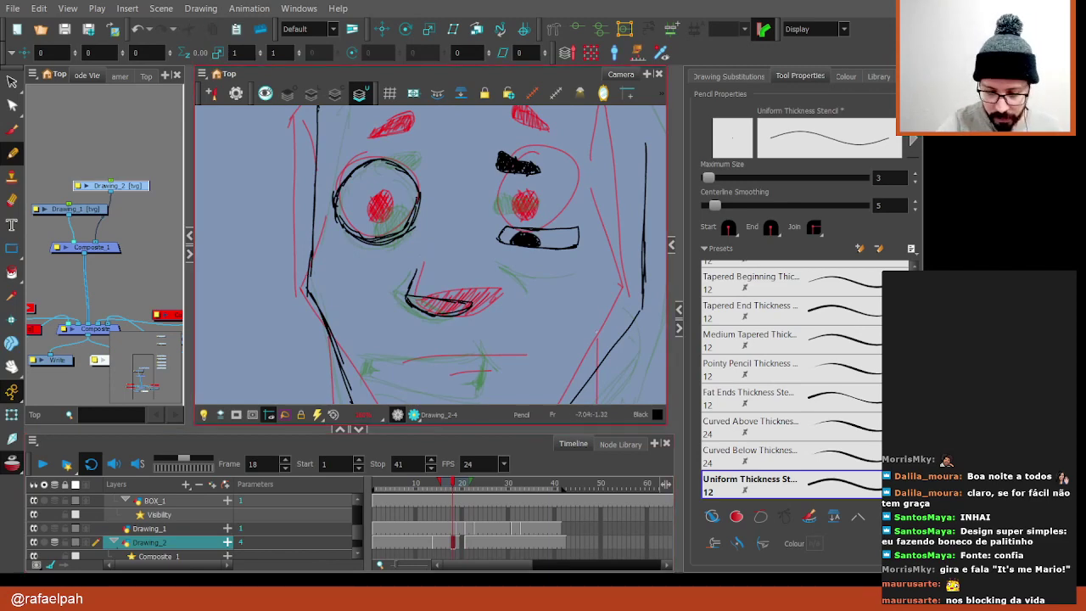
{"action": "key", "text": "c"}
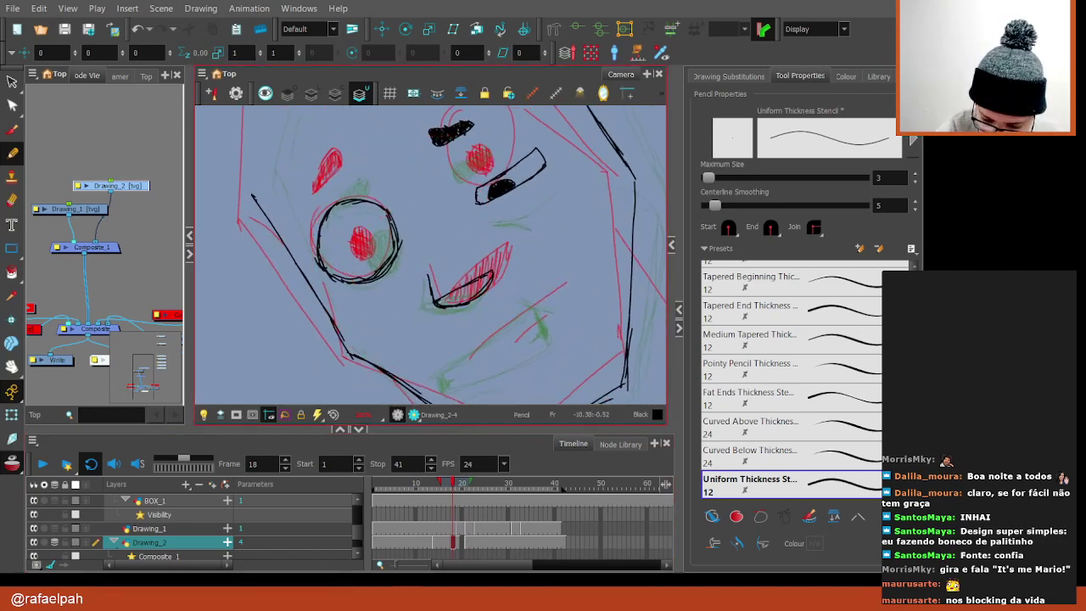
Scribble solid black into frame 18's mouth and the large left eye's pupil
{"action": "left_click_drag", "start_coordinate": [439, 291], "coordinate": [455, 304]}
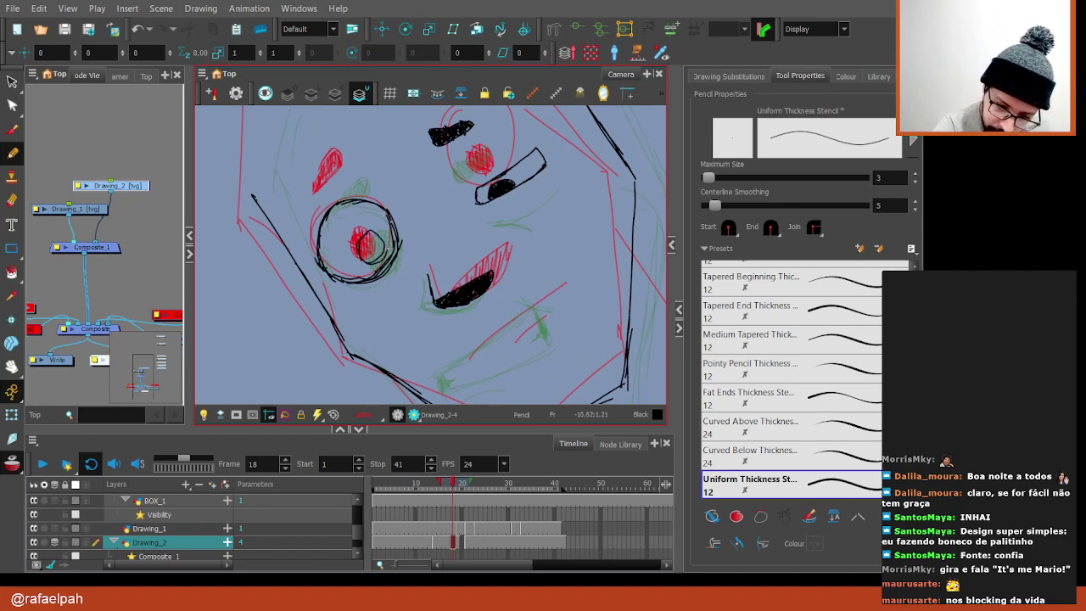
{"action": "left_click_drag", "start_coordinate": [375, 232], "coordinate": [370, 260]}
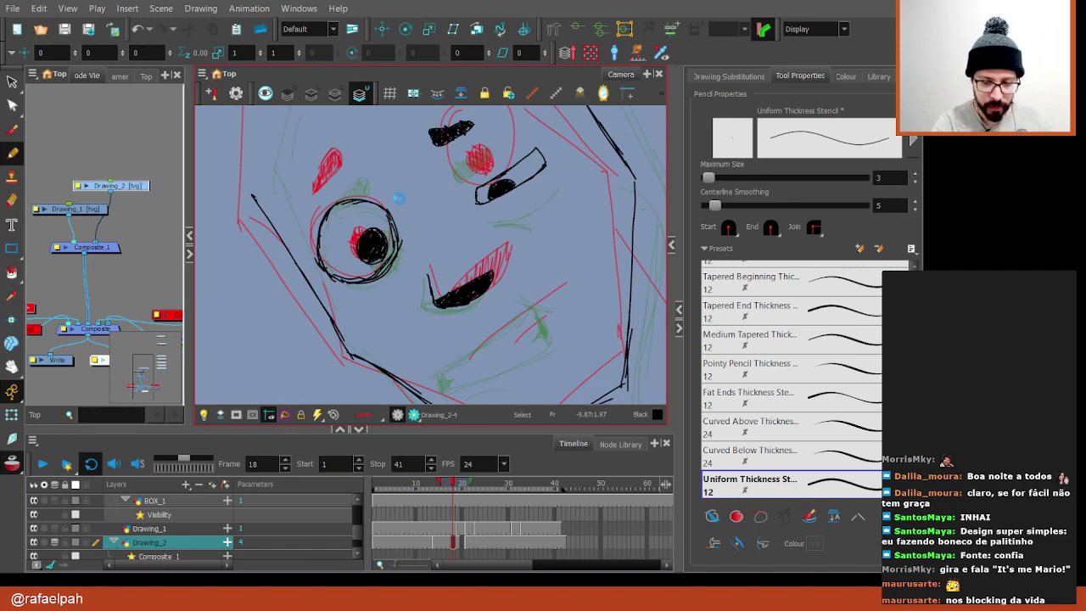
{"action": "left_click_drag", "start_coordinate": [360, 205], "coordinate": [438, 276]}
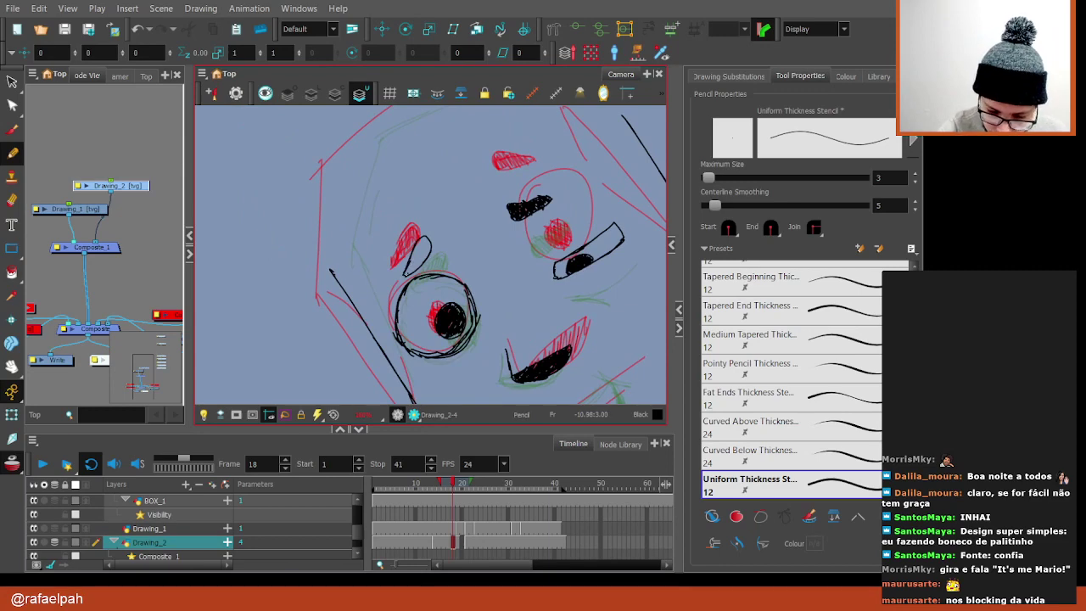
{"action": "mouse_move", "coordinate": [412, 273]}
{"action": "left_mouse_down"}
{"action": "mouse_move", "coordinate": [428, 239]}
{"action": "mouse_move", "coordinate": [471, 286]}
{"action": "left_mouse_up"}
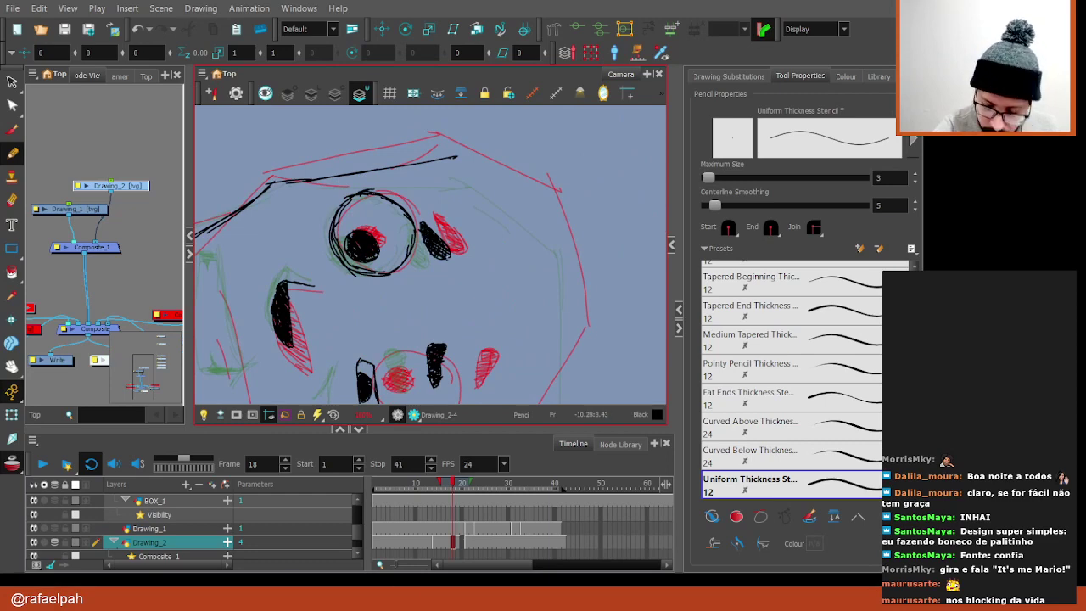
{"action": "key", "text": "shift+x"}
Ink the top of the head and its right edge on frame 18
{"action": "left_click_drag", "start_coordinate": [536, 220], "coordinate": [519, 227]}
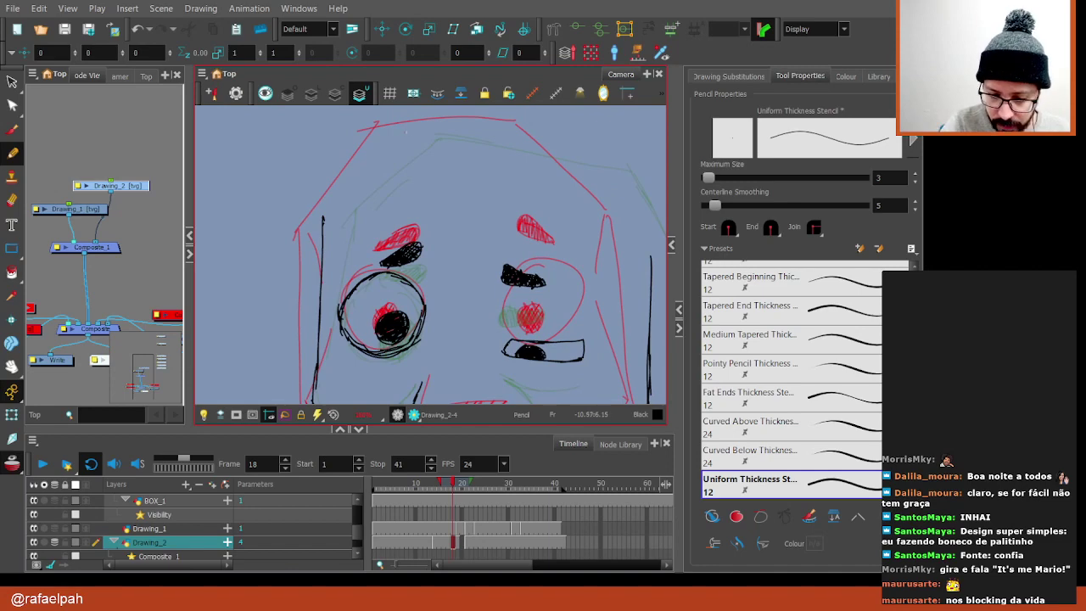
{"action": "left_click_drag", "start_coordinate": [411, 130], "coordinate": [322, 217]}
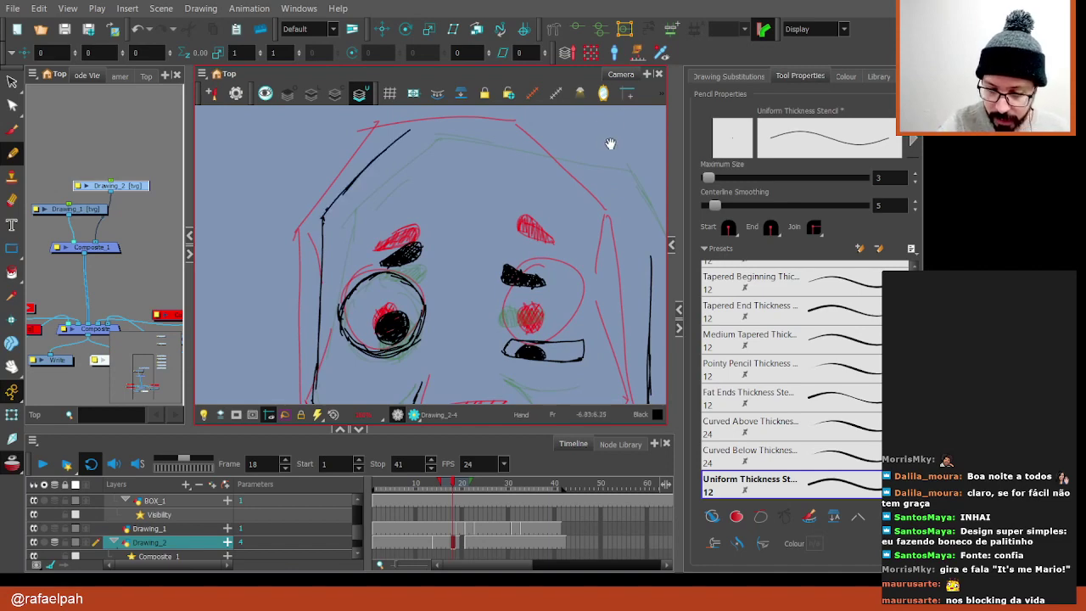
{"action": "mouse_move", "coordinate": [625, 172]}
{"action": "left_mouse_down"}
{"action": "mouse_move", "coordinate": [518, 170]}
{"action": "mouse_move", "coordinate": [574, 176]}
{"action": "mouse_move", "coordinate": [560, 236]}
{"action": "left_mouse_up"}
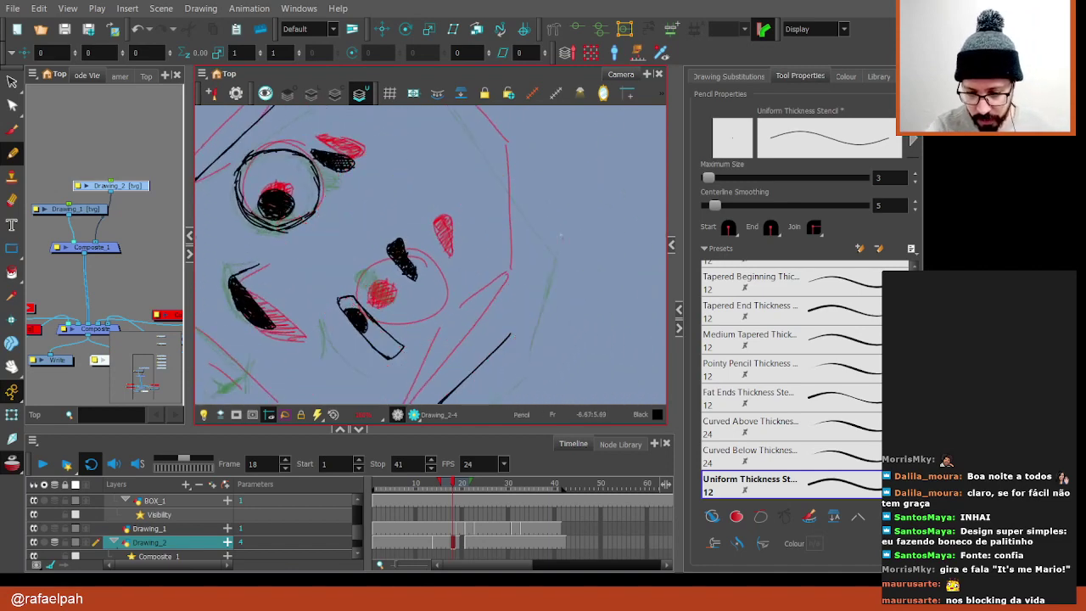
{"action": "left_click_drag", "start_coordinate": [535, 200], "coordinate": [513, 336]}
Ink the head's side outline in three strokes, then straighten the view
{"action": "left_click_drag", "start_coordinate": [547, 217], "coordinate": [406, 178]}
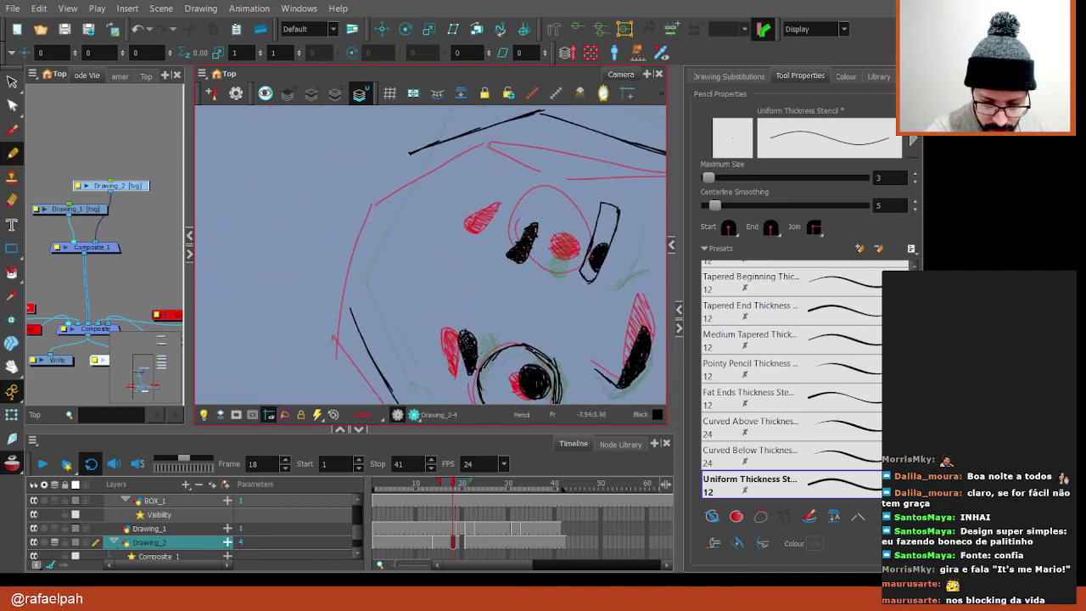
{"action": "left_click_drag", "start_coordinate": [409, 153], "coordinate": [373, 239]}
{"action": "left_click_drag", "start_coordinate": [399, 177], "coordinate": [356, 282]}
{"action": "left_click_drag", "start_coordinate": [377, 227], "coordinate": [349, 310]}
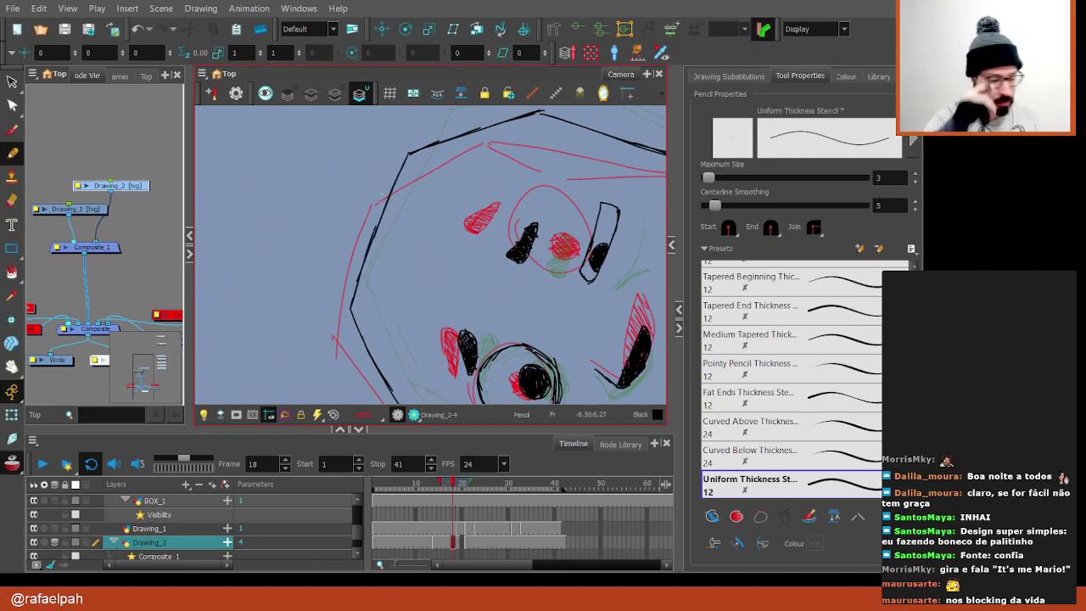
{"action": "left_click_drag", "start_coordinate": [380, 194], "coordinate": [509, 238]}
{"action": "scroll", "coordinate": [573, 251], "scroll_direction": "down", "scroll_amount": 2}
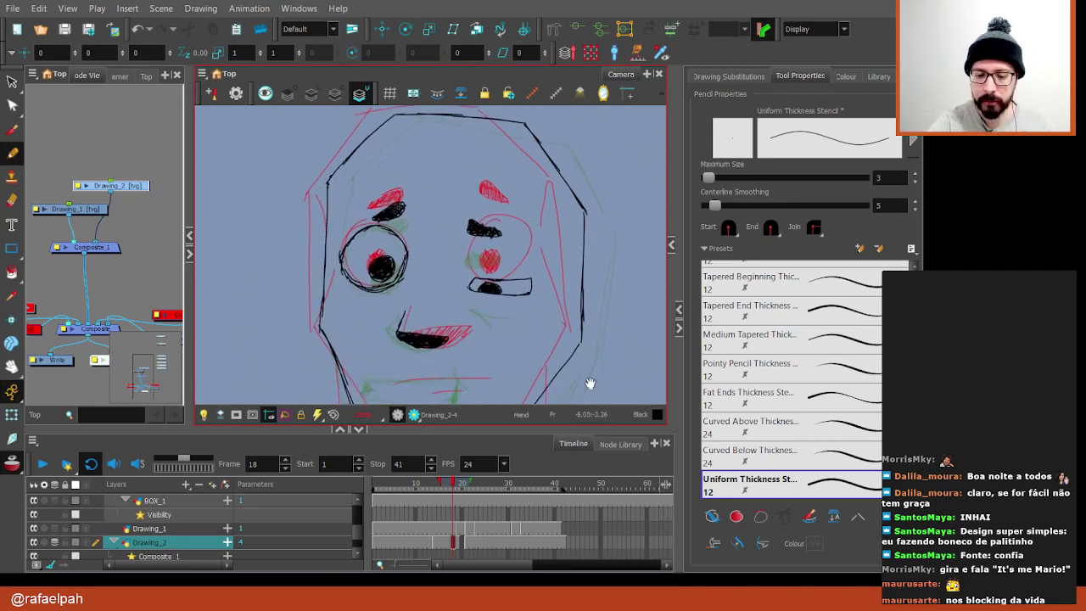
{"action": "left_click_drag", "start_coordinate": [588, 381], "coordinate": [575, 313]}
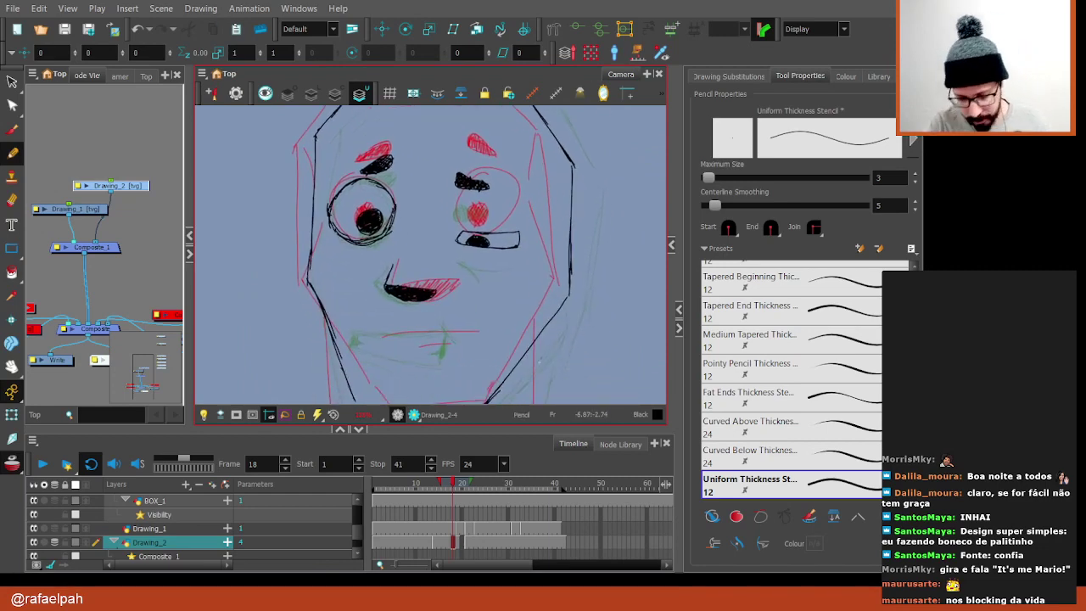
{"action": "left_click", "coordinate": [453, 548]}
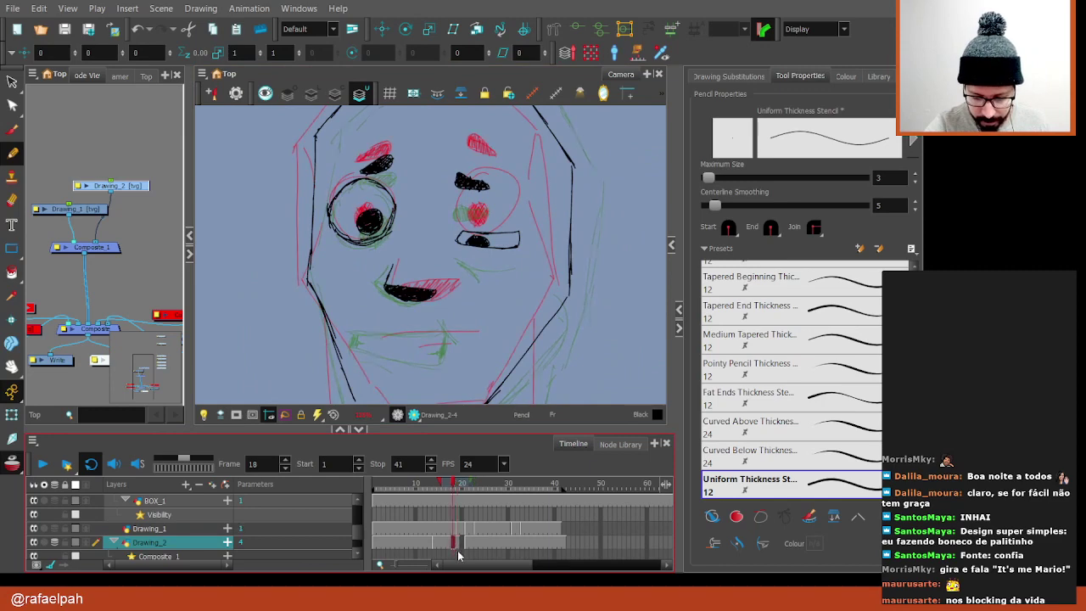
Ink a diagonal line and short strokes below frame 18's mouth
{"action": "left_click", "coordinate": [449, 545]}
{"action": "left_click", "coordinate": [453, 548]}
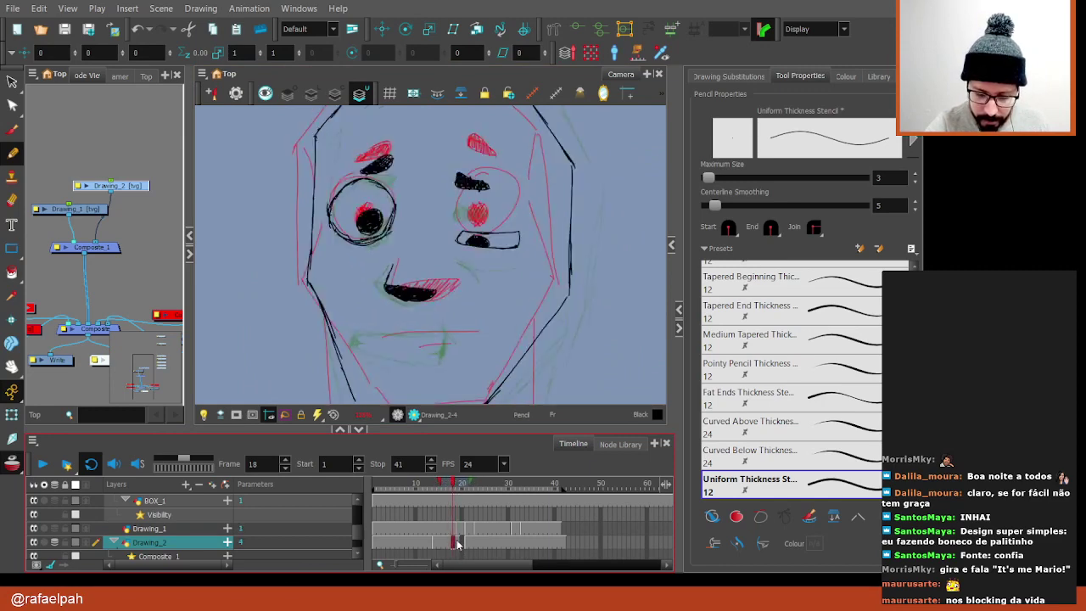
{"action": "left_click_drag", "start_coordinate": [475, 373], "coordinate": [522, 348]}
{"action": "scroll", "coordinate": [521, 349], "scroll_direction": "up", "scroll_amount": 3}
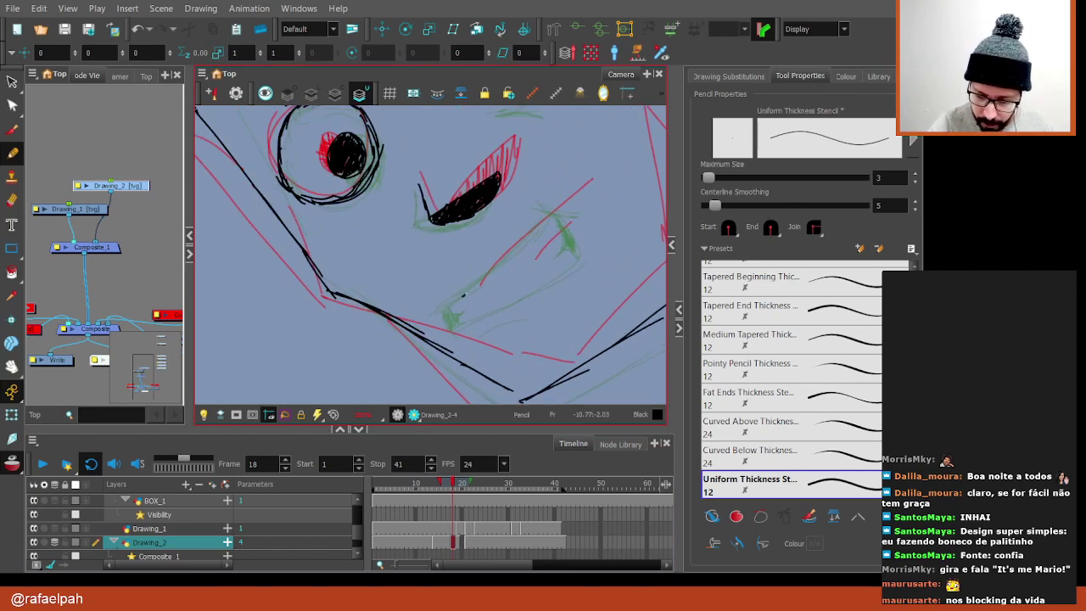
{"action": "left_click_drag", "start_coordinate": [465, 296], "coordinate": [557, 206]}
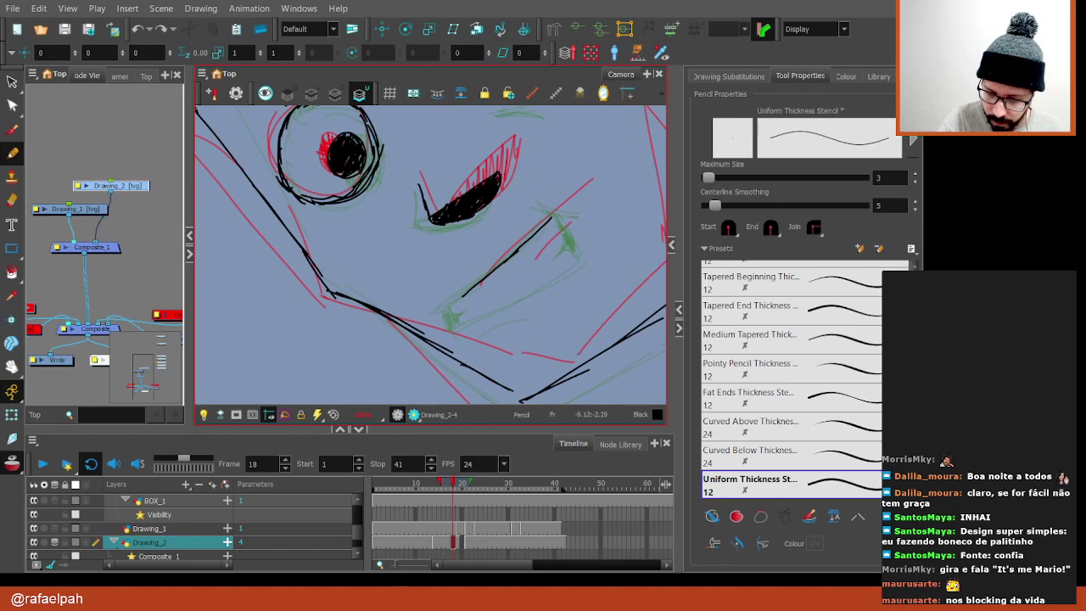
{"action": "left_click_drag", "start_coordinate": [557, 246], "coordinate": [468, 305]}
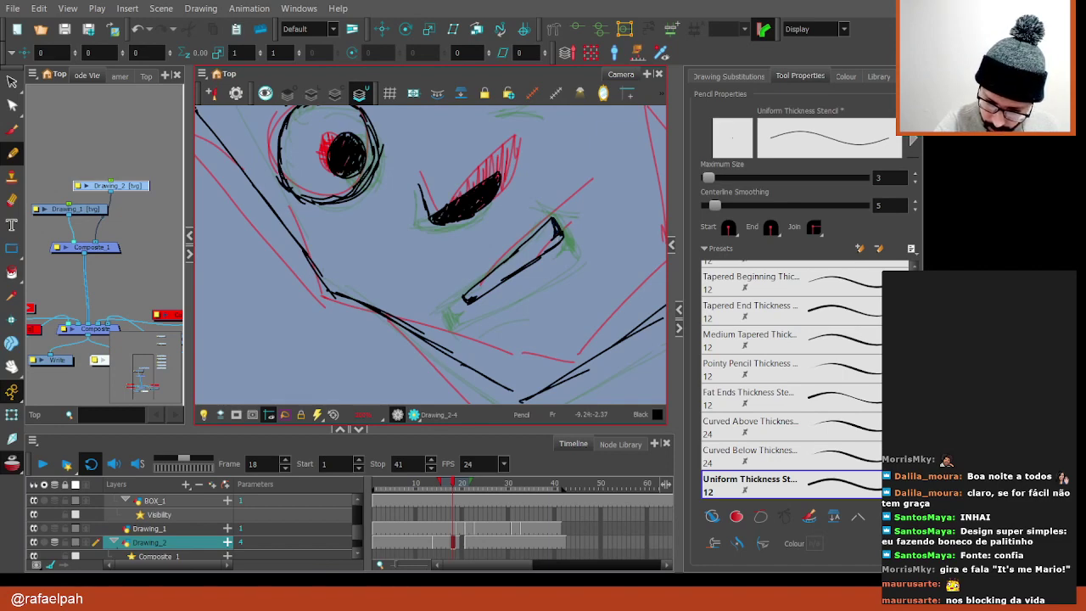
{"action": "key", "text": "shift+x"}
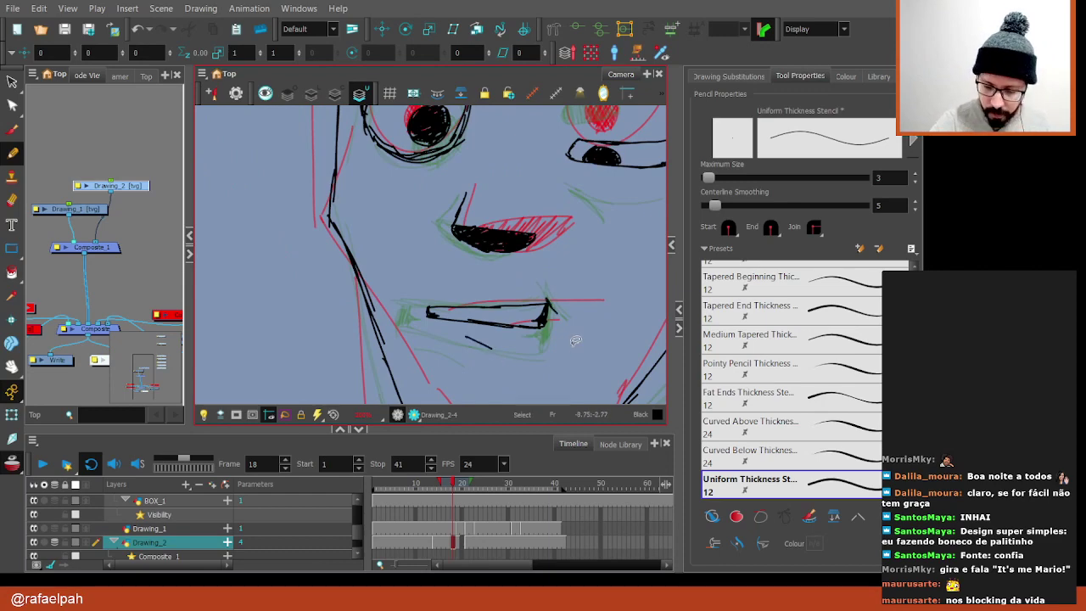
Undo the stray stroke under the mouth and redraw that short line
{"action": "key", "text": "ctrl+z"}
{"action": "left_click_drag", "start_coordinate": [583, 345], "coordinate": [560, 280]}
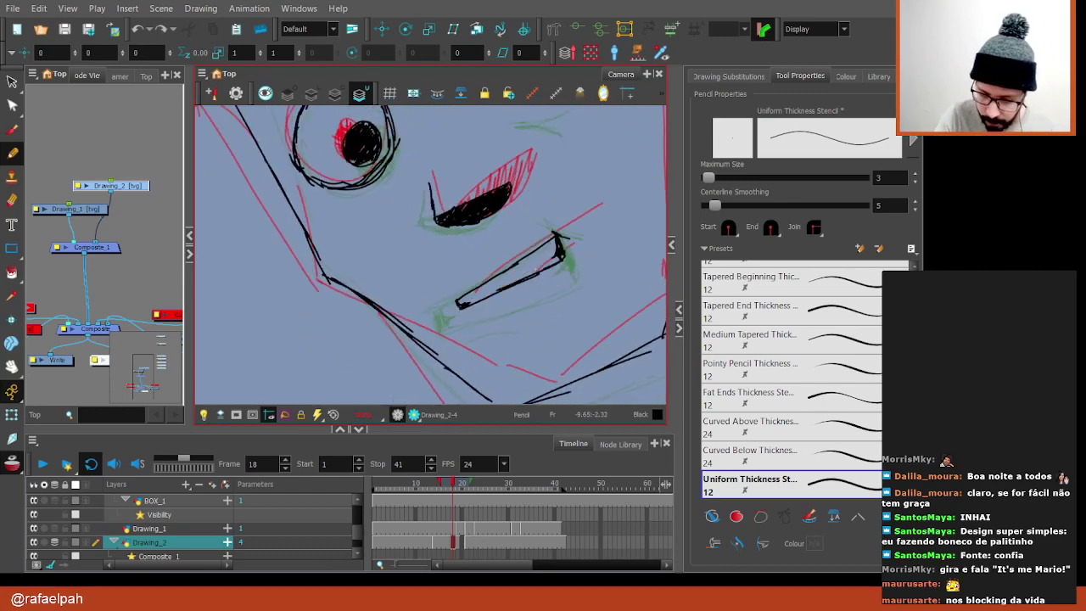
{"action": "left_click_drag", "start_coordinate": [501, 308], "coordinate": [533, 294]}
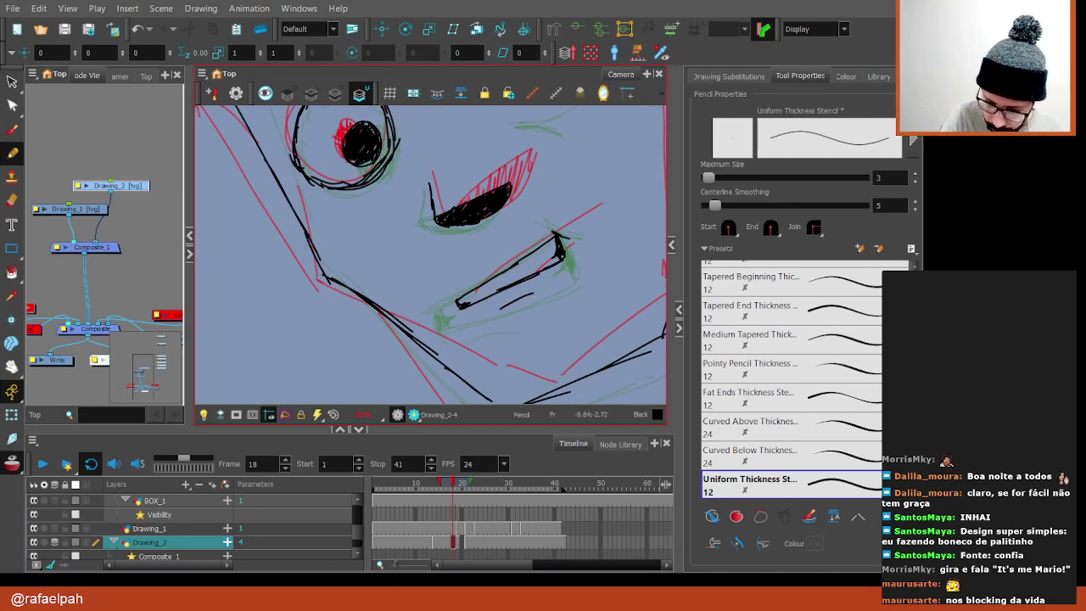
{"action": "key", "text": "shift+x"}
Ink the lower-left corner of the right eye on frame 18
{"action": "scroll", "coordinate": [595, 345], "scroll_direction": "down", "scroll_amount": 2}
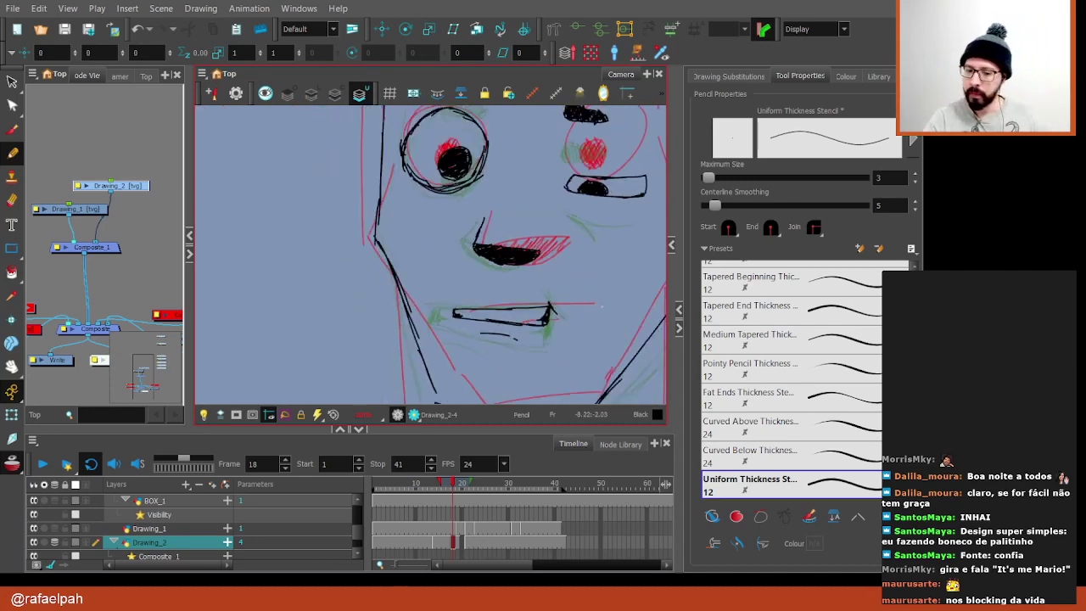
{"action": "scroll", "coordinate": [595, 345], "scroll_direction": "down", "scroll_amount": 2}
{"action": "left_click_drag", "start_coordinate": [594, 345], "coordinate": [544, 345]}
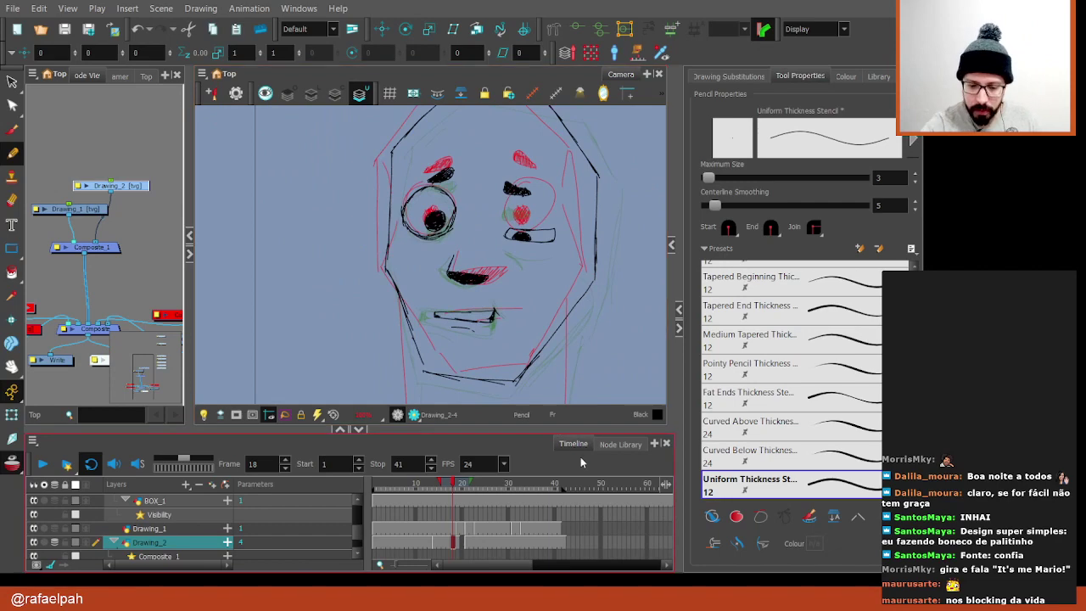
{"action": "scroll", "coordinate": [557, 246], "scroll_direction": "up", "scroll_amount": 2}
{"action": "scroll", "coordinate": [509, 234], "scroll_direction": "up", "scroll_amount": 2}
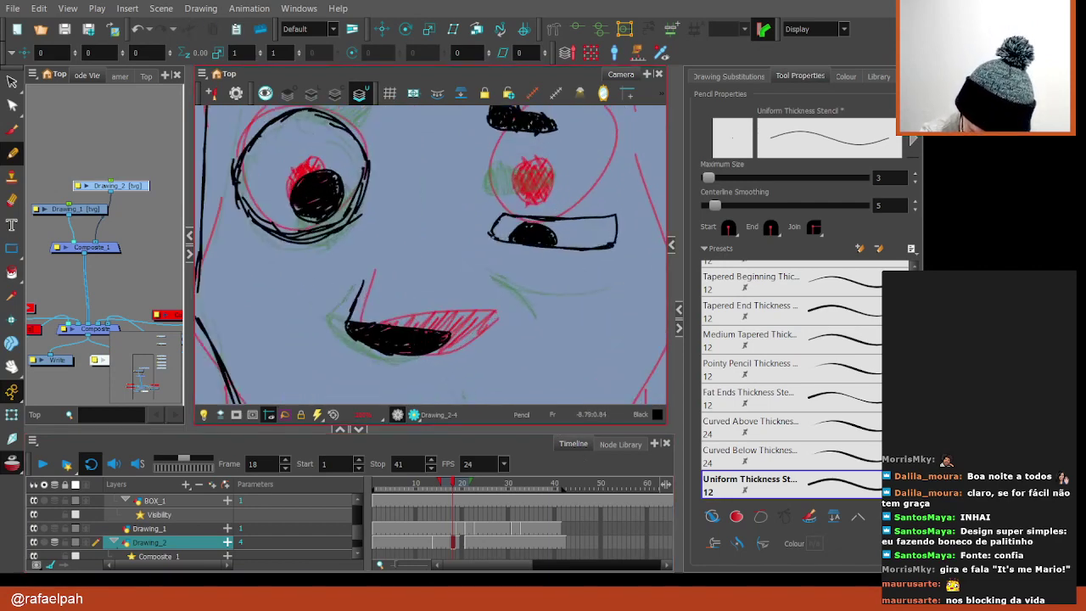
{"action": "left_click_drag", "start_coordinate": [492, 239], "coordinate": [513, 255]}
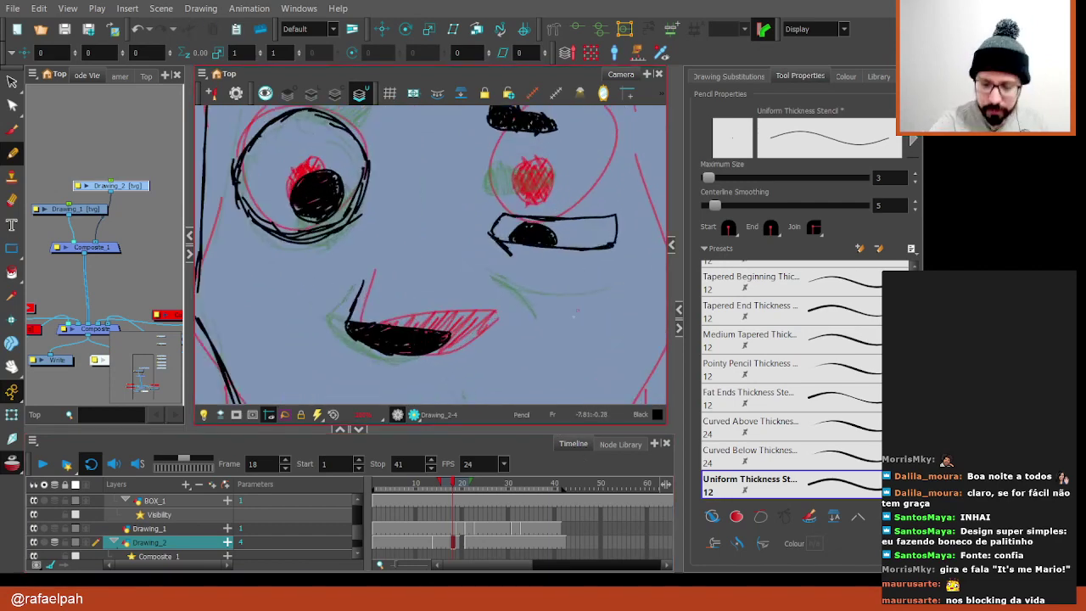
Scrub through frames 19–22 to check the head turn
{"action": "scroll", "coordinate": [438, 293], "scroll_direction": "down", "scroll_amount": 1}
{"action": "scroll", "coordinate": [438, 293], "scroll_direction": "down", "scroll_amount": 1}
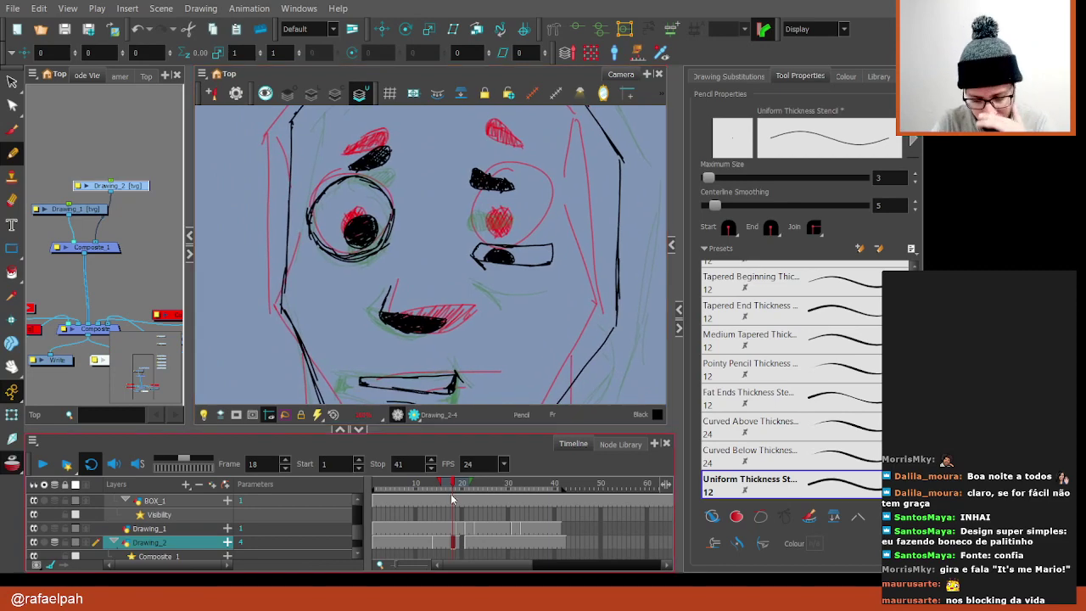
{"action": "left_click_drag", "start_coordinate": [452, 499], "coordinate": [470, 491]}
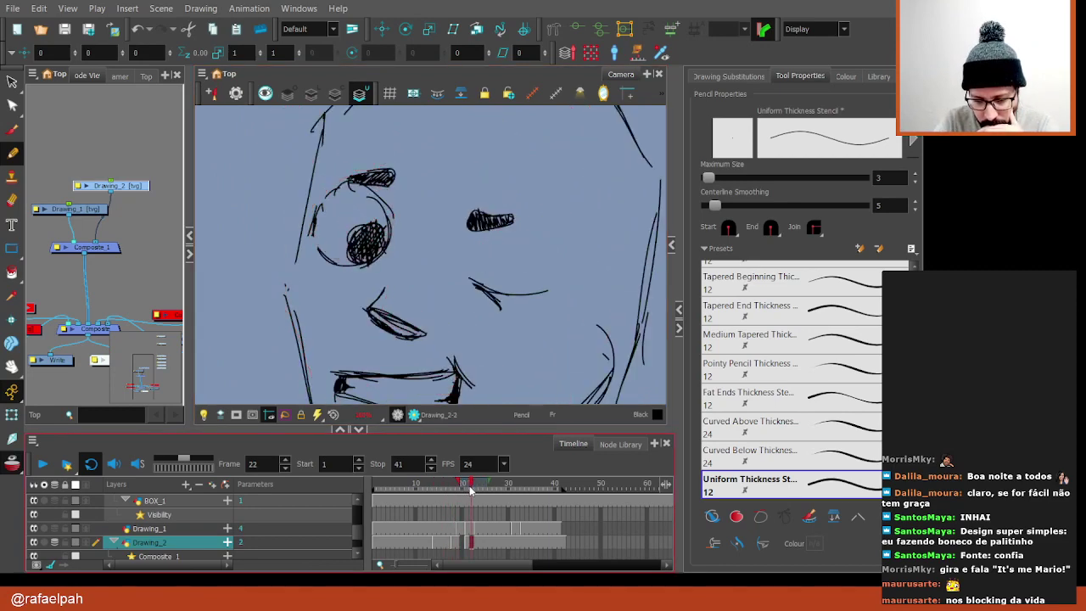
{"action": "left_click_drag", "start_coordinate": [470, 490], "coordinate": [464, 509]}
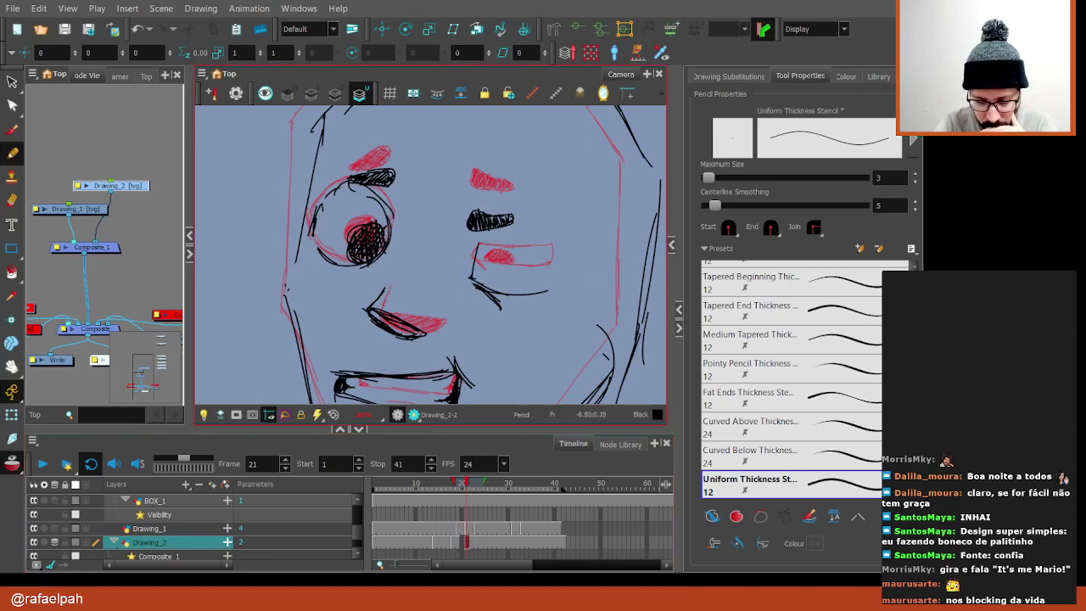
{"action": "key", "text": "comma"}
{"action": "key", "text": "comma"}
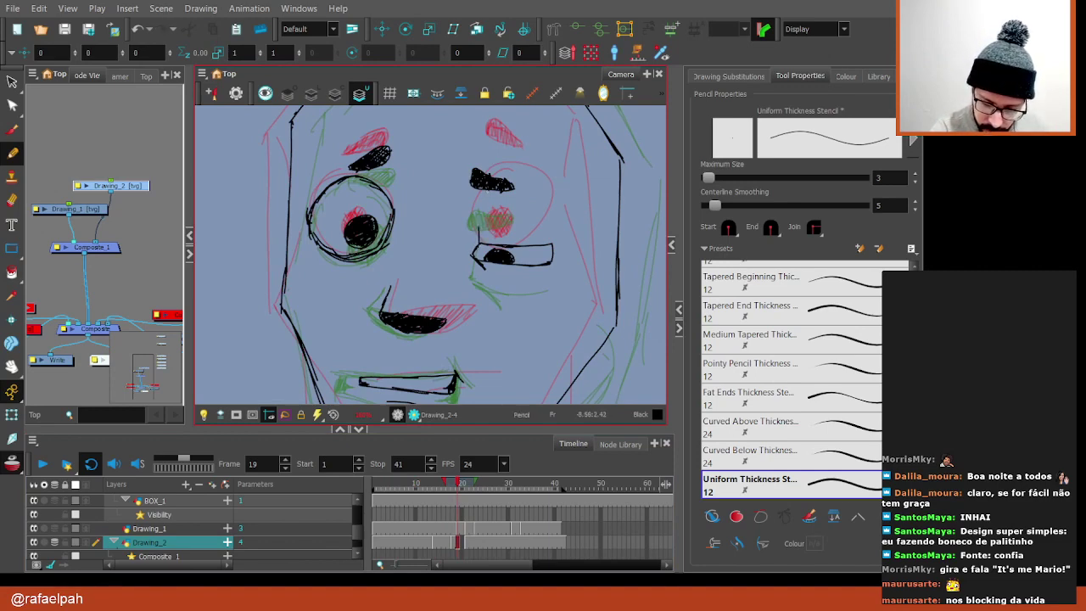
{"action": "mouse_move", "coordinate": [458, 490]}
{"action": "left_mouse_down"}
{"action": "mouse_move", "coordinate": [471, 490]}
{"action": "mouse_move", "coordinate": [461, 491]}
{"action": "left_mouse_up"}
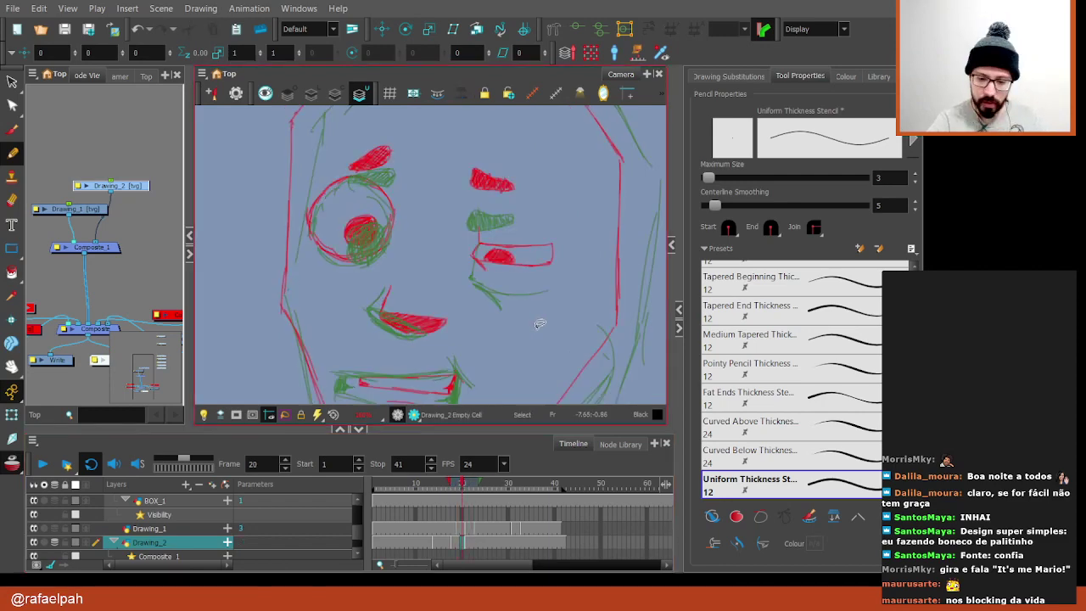
Start frame 20's drawing with a black line under the right eye
{"action": "key", "text": "alt+s"}
{"action": "scroll", "coordinate": [555, 333], "scroll_direction": "down", "scroll_amount": 3}
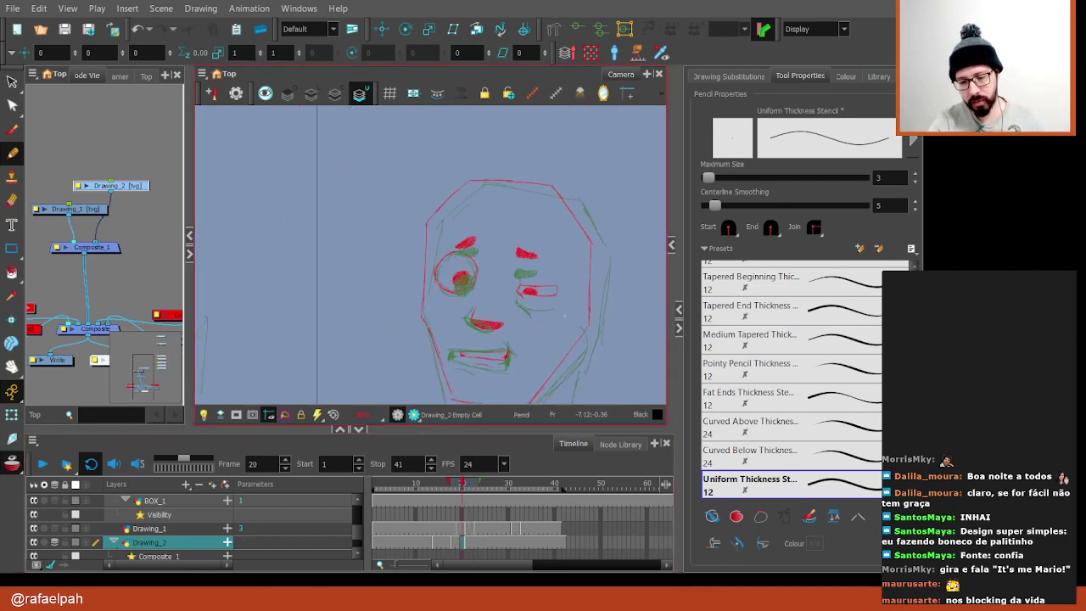
{"action": "left_click_drag", "start_coordinate": [582, 320], "coordinate": [583, 161]}
{"action": "scroll", "coordinate": [465, 246], "scroll_direction": "up", "scroll_amount": 2}
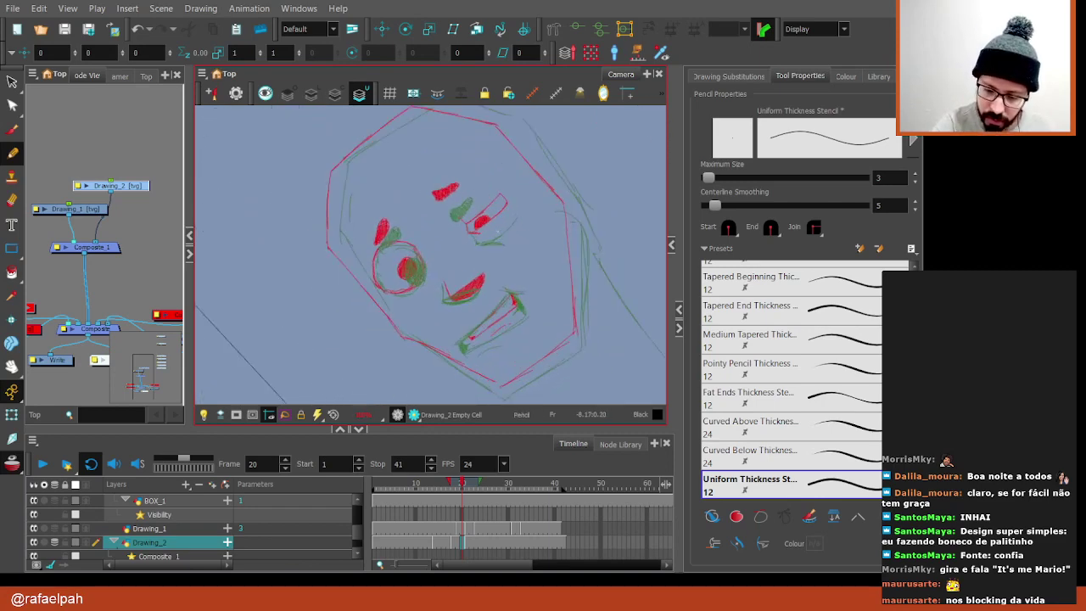
{"action": "scroll", "coordinate": [465, 246], "scroll_direction": "up", "scroll_amount": 2}
{"action": "scroll", "coordinate": [465, 246], "scroll_direction": "up", "scroll_amount": 2}
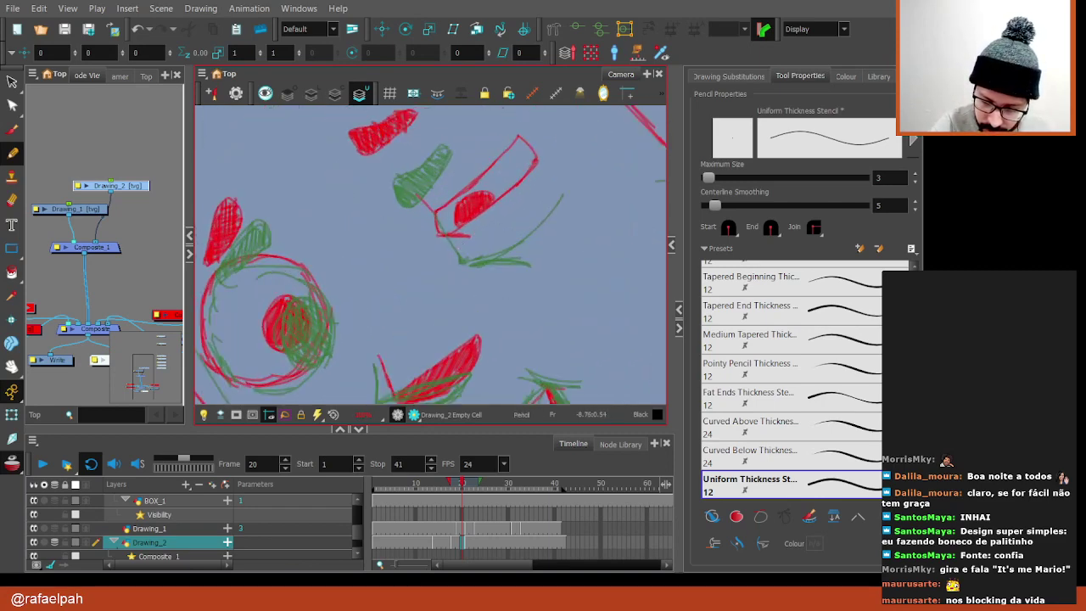
{"action": "mouse_move", "coordinate": [455, 250]}
{"action": "left_mouse_down"}
{"action": "mouse_move", "coordinate": [532, 204]}
{"action": "mouse_move", "coordinate": [577, 283]}
{"action": "left_mouse_up"}
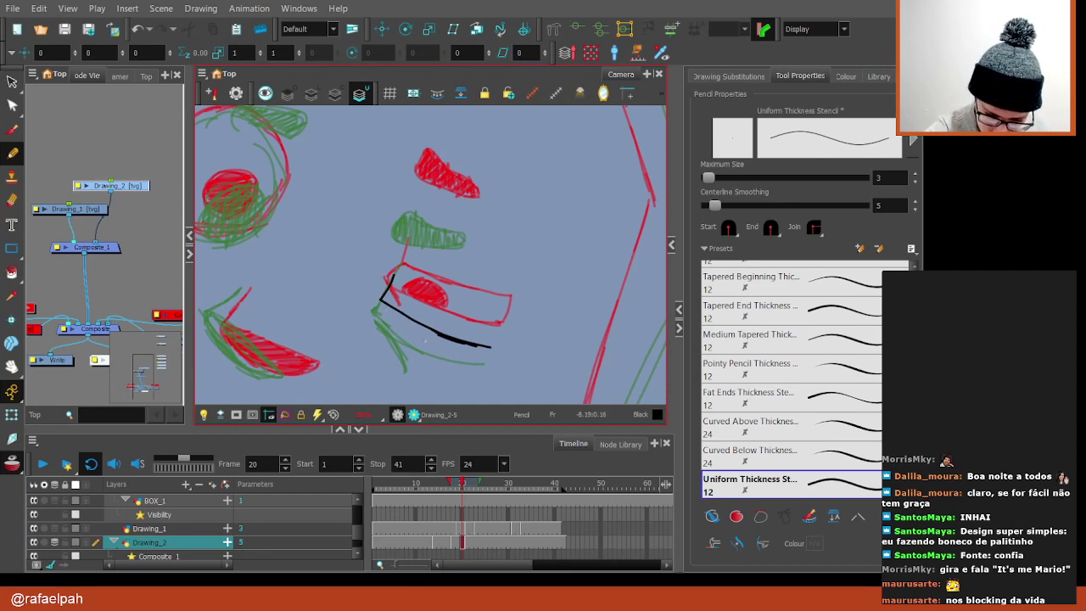
Ink the jaw lines and upper mouth edge on frame 20, redrawing one stroke
{"action": "left_click_drag", "start_coordinate": [387, 295], "coordinate": [398, 338]}
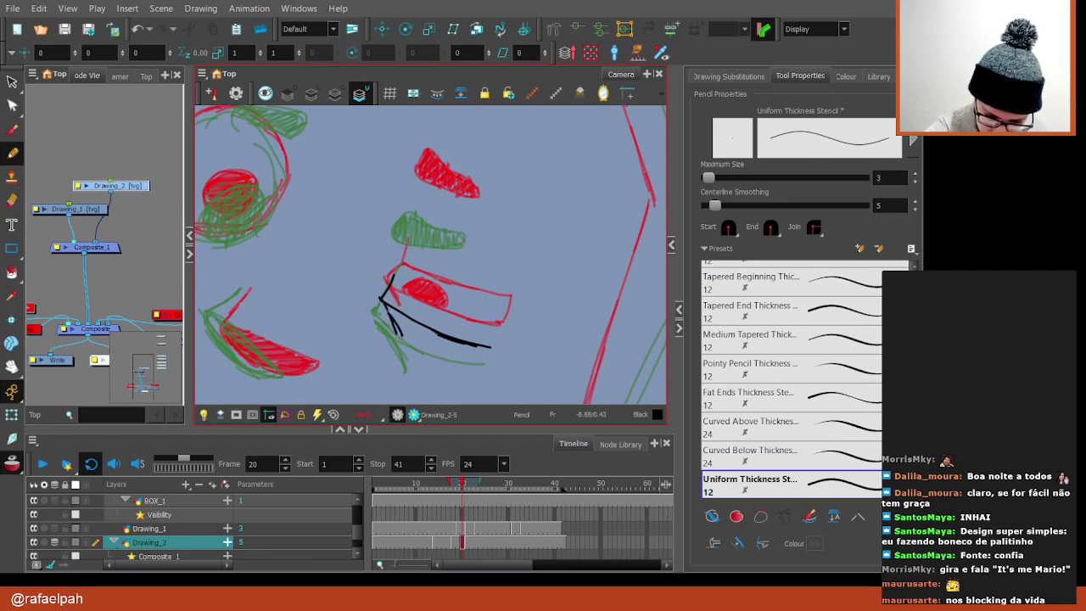
{"action": "key", "text": "ctrl+z"}
{"action": "mouse_move", "coordinate": [379, 298]}
{"action": "left_mouse_down"}
{"action": "mouse_move", "coordinate": [401, 335]}
{"action": "mouse_move", "coordinate": [466, 286]}
{"action": "left_mouse_up"}
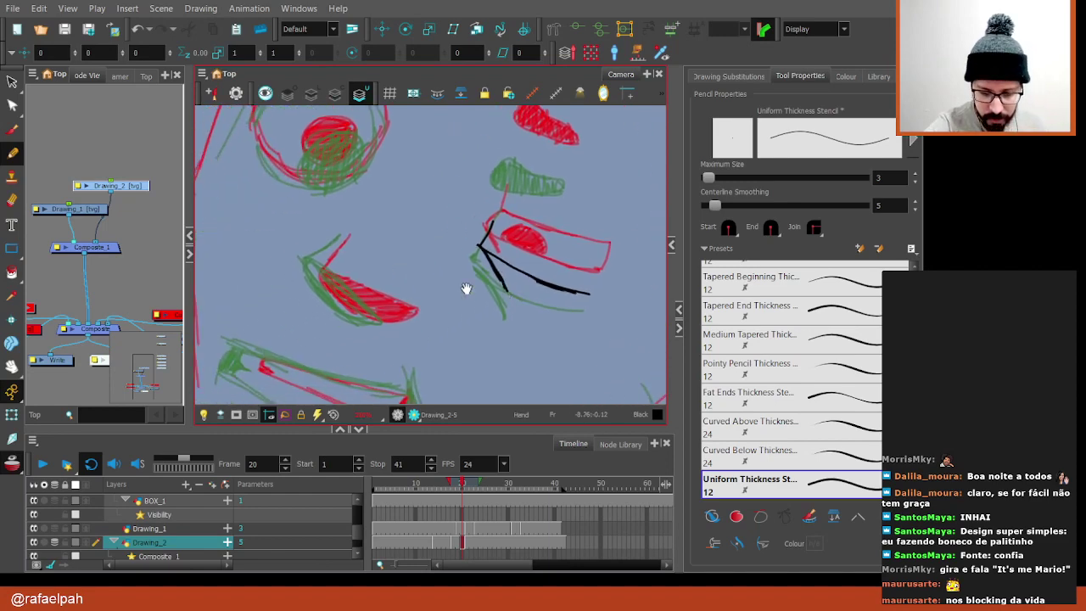
{"action": "mouse_move", "coordinate": [311, 265]}
{"action": "left_mouse_down"}
{"action": "mouse_move", "coordinate": [347, 309]}
{"action": "mouse_move", "coordinate": [391, 320]}
{"action": "left_mouse_up"}
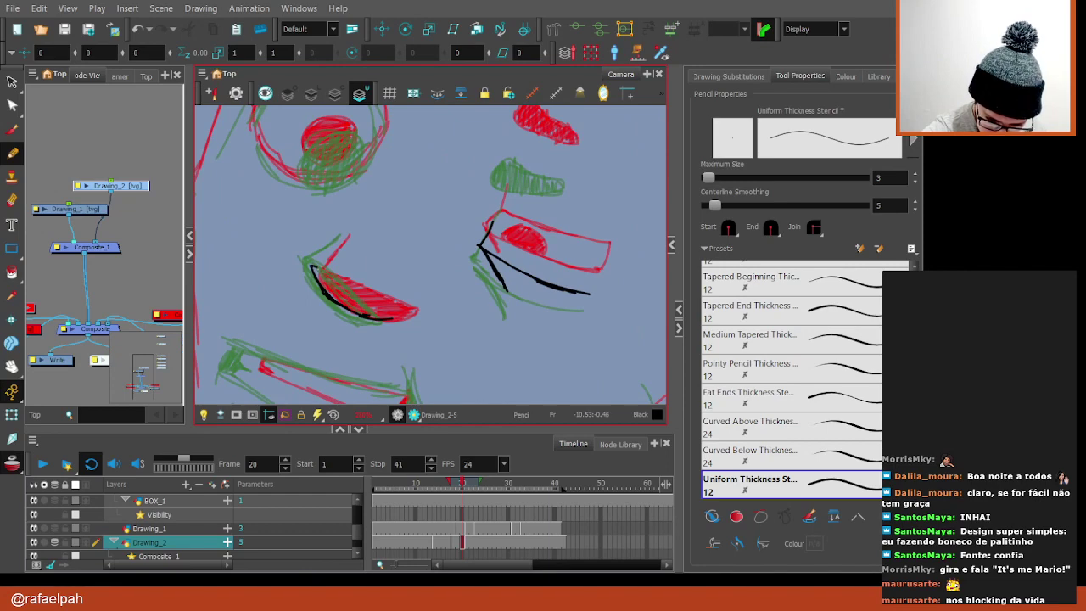
{"action": "left_click_drag", "start_coordinate": [314, 265], "coordinate": [392, 317]}
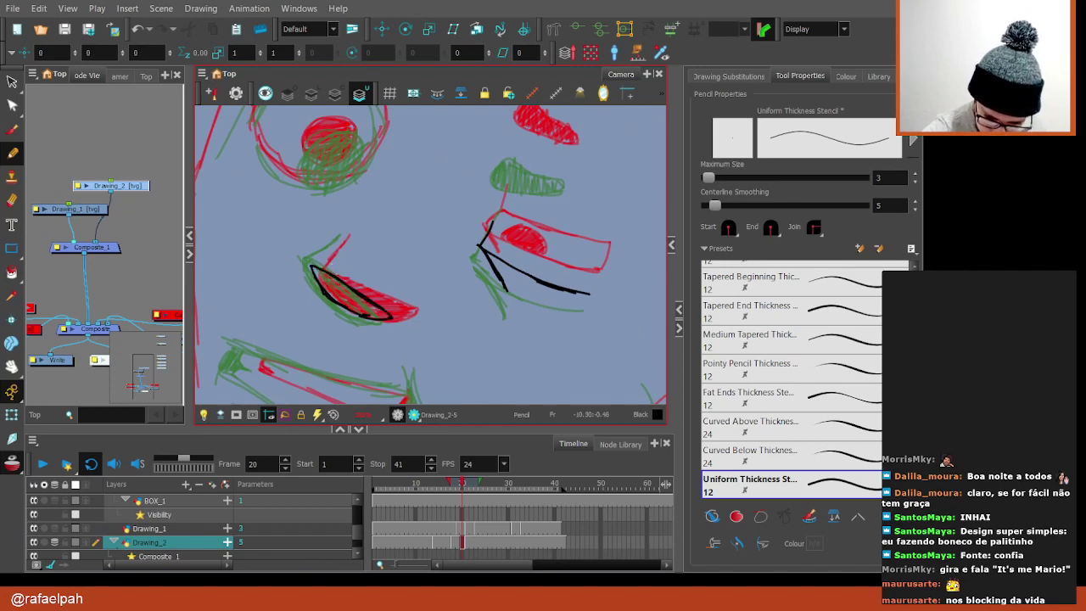
{"action": "mouse_move", "coordinate": [343, 239]}
{"action": "left_mouse_down"}
{"action": "mouse_move", "coordinate": [315, 265]}
{"action": "mouse_move", "coordinate": [415, 315]}
{"action": "left_mouse_up"}
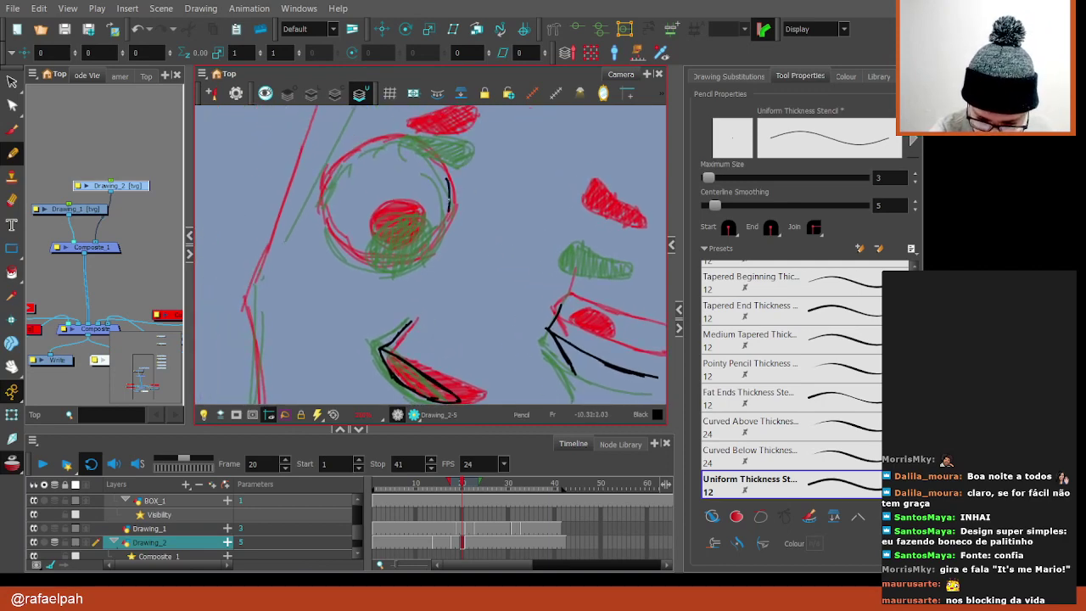
Outline the eye circle and fill the eyebrow shape in solid black
{"action": "mouse_move", "coordinate": [444, 228]}
{"action": "left_mouse_down"}
{"action": "mouse_move", "coordinate": [425, 302]}
{"action": "mouse_move", "coordinate": [404, 329]}
{"action": "left_mouse_up"}
{"action": "mouse_move", "coordinate": [322, 222]}
{"action": "left_mouse_down"}
{"action": "mouse_move", "coordinate": [368, 207]}
{"action": "mouse_move", "coordinate": [305, 270]}
{"action": "mouse_move", "coordinate": [308, 309]}
{"action": "mouse_move", "coordinate": [331, 330]}
{"action": "left_mouse_up"}
{"action": "key", "text": "v"}
{"action": "key", "text": "v"}
{"action": "key", "text": "v"}
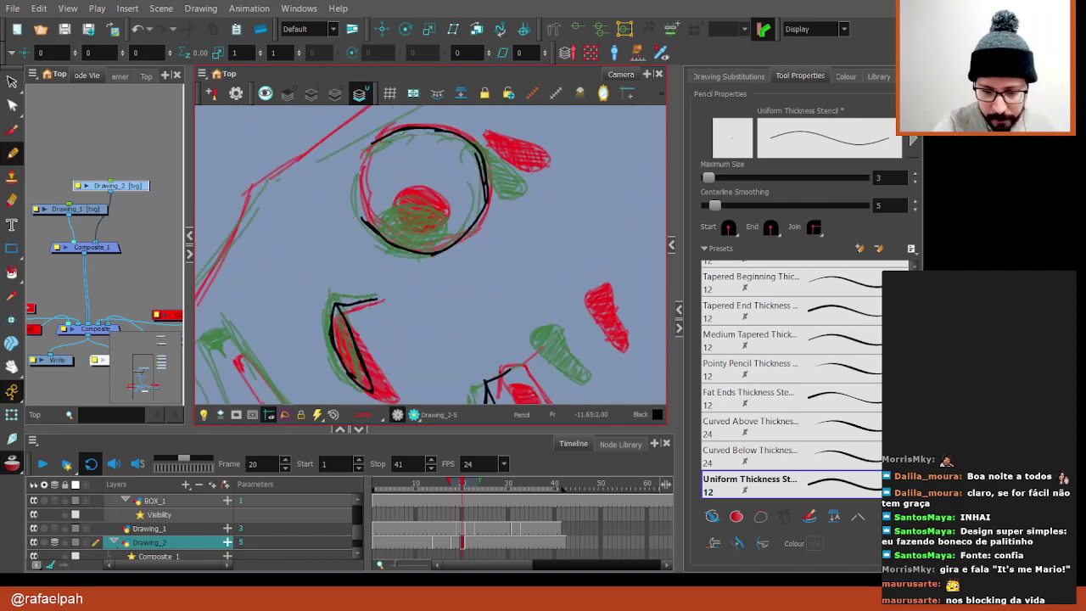
{"action": "left_click_drag", "start_coordinate": [365, 174], "coordinate": [359, 214]}
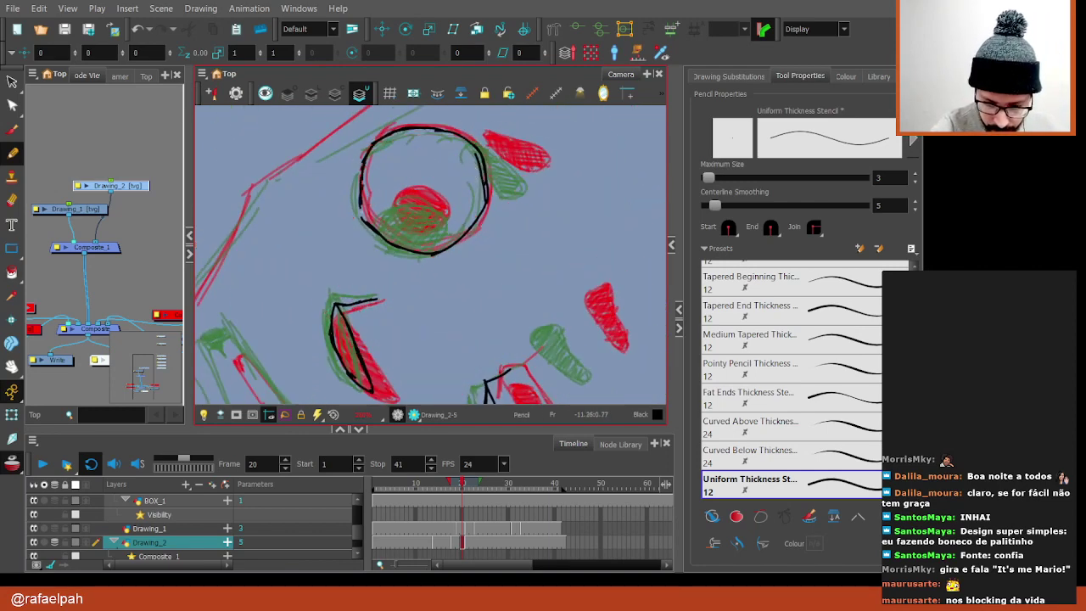
{"action": "key", "text": "v"}
{"action": "key", "text": "v"}
{"action": "key", "text": "v"}
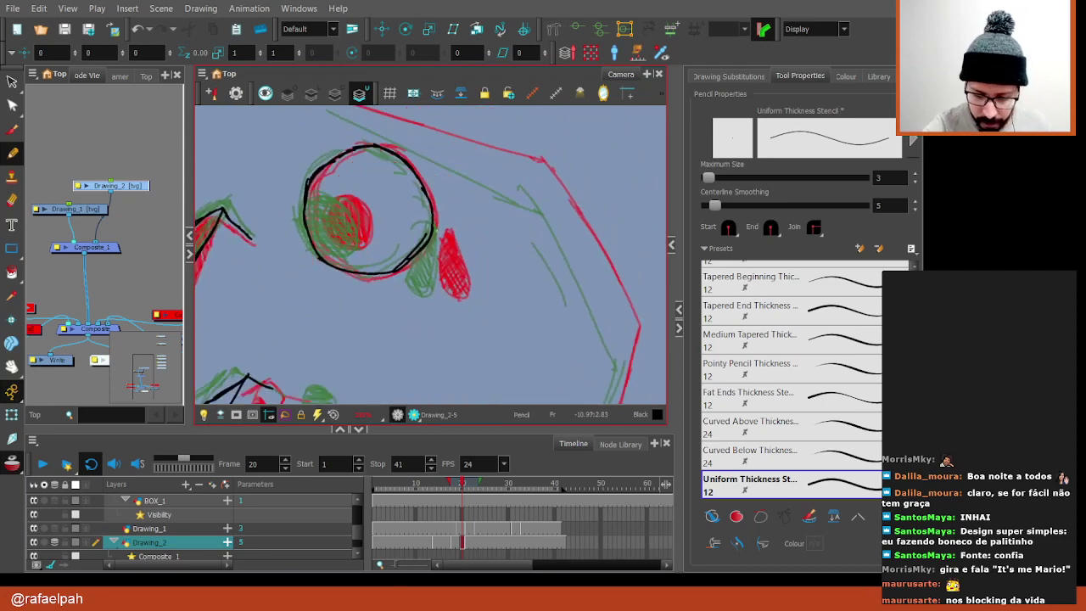
{"action": "mouse_move", "coordinate": [441, 229]}
{"action": "left_mouse_down"}
{"action": "mouse_move", "coordinate": [447, 273]}
{"action": "mouse_move", "coordinate": [426, 295]}
{"action": "left_mouse_up"}
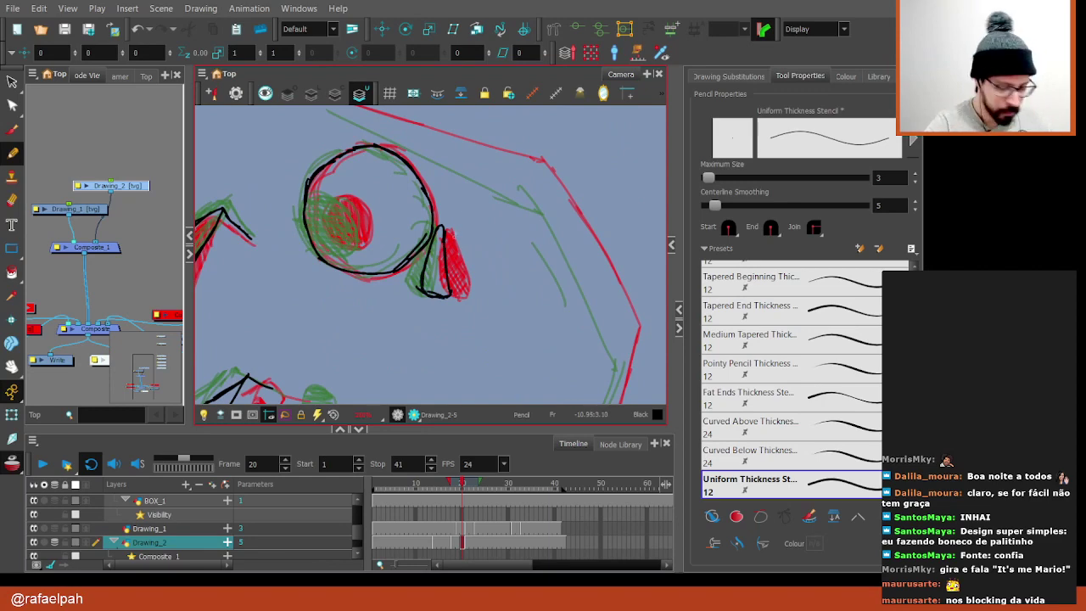
{"action": "left_click_drag", "start_coordinate": [432, 293], "coordinate": [439, 237]}
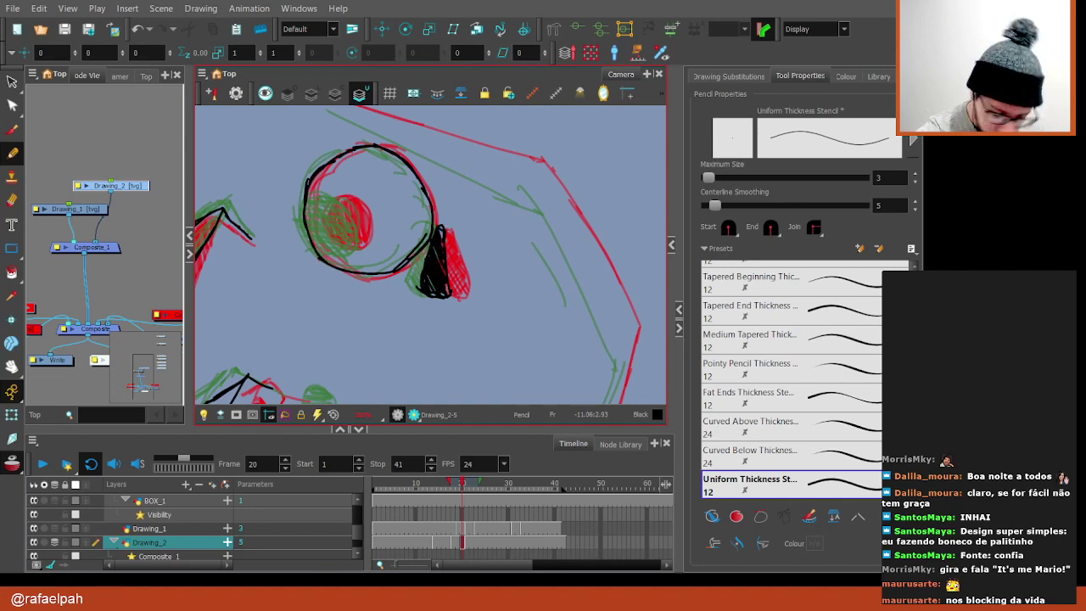
Add ink strokes above and below the second eye
{"action": "mouse_move", "coordinate": [521, 218]}
{"action": "left_mouse_down"}
{"action": "mouse_move", "coordinate": [497, 322]}
{"action": "mouse_move", "coordinate": [575, 325]}
{"action": "mouse_move", "coordinate": [582, 204]}
{"action": "left_mouse_up"}
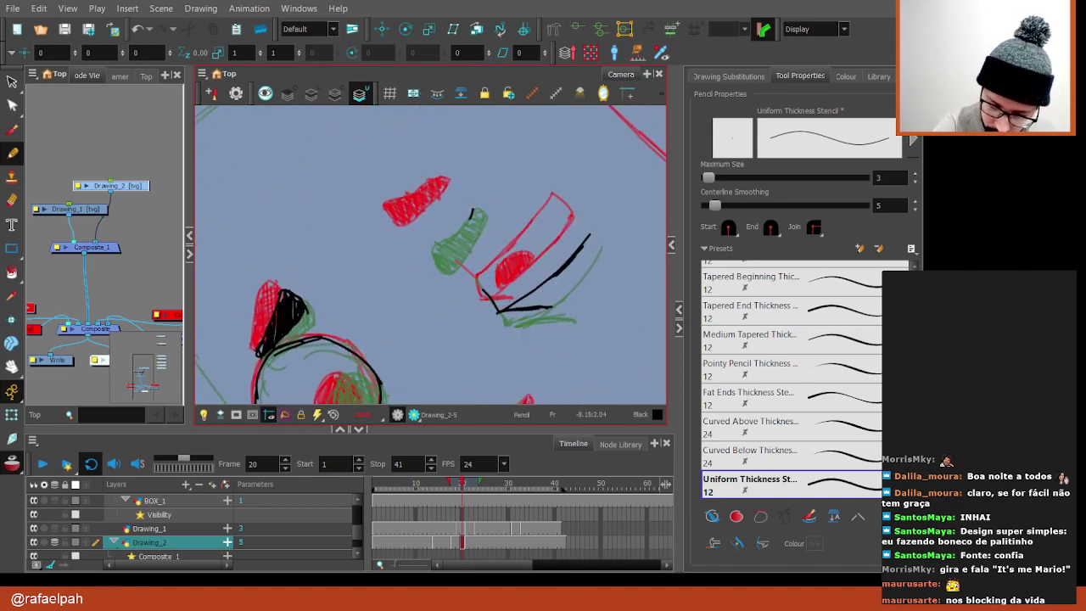
{"action": "left_click_drag", "start_coordinate": [462, 198], "coordinate": [420, 242]}
{"action": "mouse_move", "coordinate": [464, 201]}
{"action": "left_mouse_down"}
{"action": "mouse_move", "coordinate": [409, 236]}
{"action": "mouse_move", "coordinate": [419, 252]}
{"action": "mouse_move", "coordinate": [550, 193]}
{"action": "mouse_move", "coordinate": [509, 230]}
{"action": "left_mouse_up"}
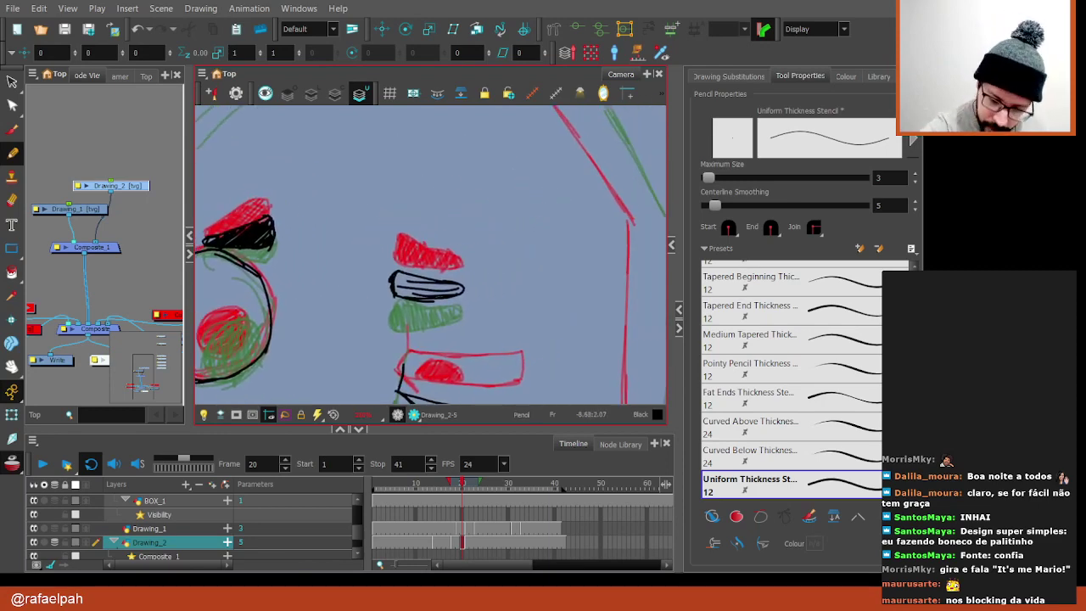
{"action": "mouse_move", "coordinate": [396, 277]}
{"action": "left_mouse_down"}
{"action": "mouse_move", "coordinate": [409, 301]}
{"action": "mouse_move", "coordinate": [440, 296]}
{"action": "mouse_move", "coordinate": [519, 217]}
{"action": "left_mouse_up"}
{"action": "key", "text": "shift+x"}
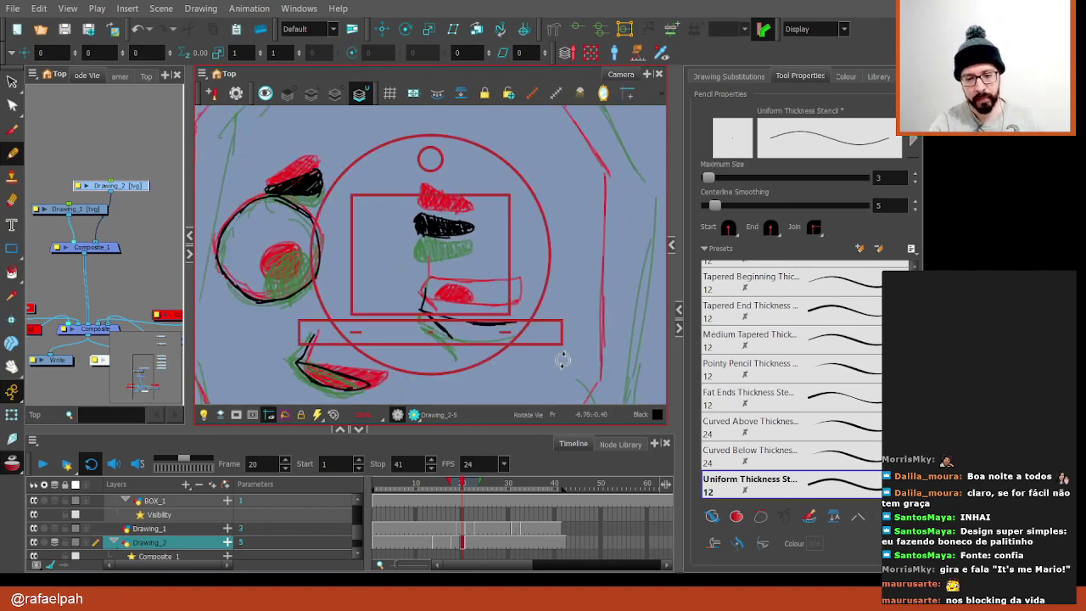
Ink the lower jaw line and a return line beneath frame 20's mouth
{"action": "left_click_drag", "start_coordinate": [576, 367], "coordinate": [619, 286]}
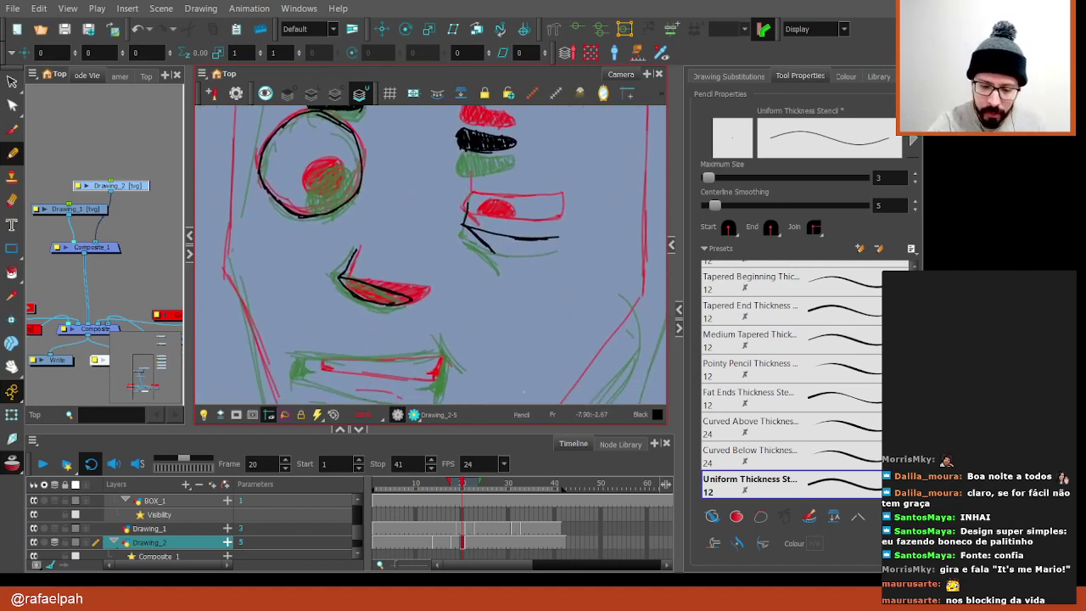
{"action": "mouse_move", "coordinate": [566, 348]}
{"action": "left_mouse_down"}
{"action": "mouse_move", "coordinate": [529, 311]}
{"action": "mouse_move", "coordinate": [544, 259]}
{"action": "mouse_move", "coordinate": [509, 255]}
{"action": "left_mouse_up"}
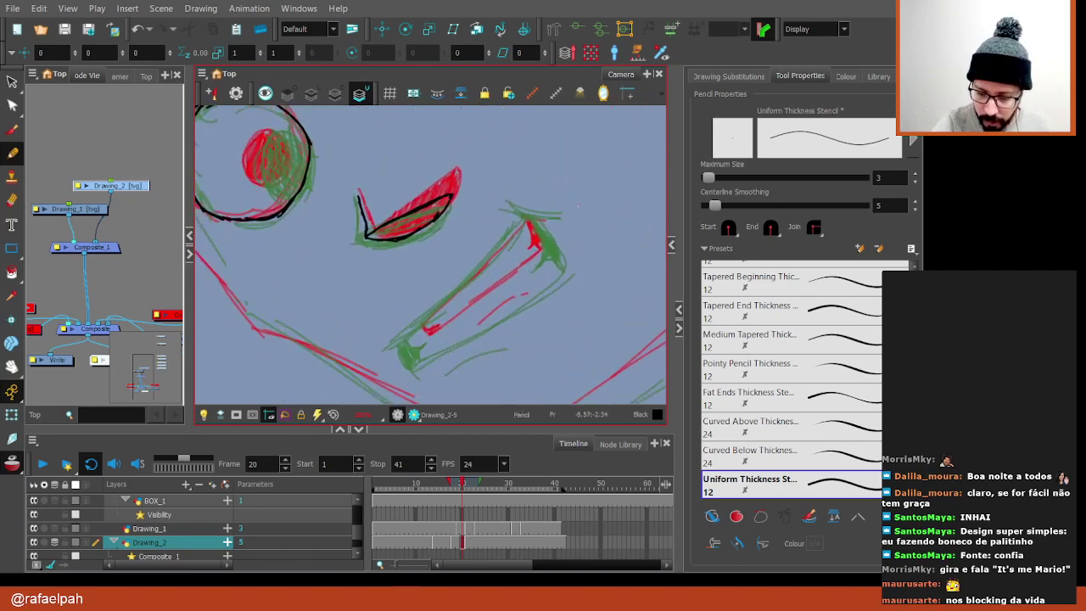
{"action": "left_click_drag", "start_coordinate": [519, 215], "coordinate": [411, 330]}
{"action": "mouse_move", "coordinate": [452, 287]}
{"action": "left_mouse_down"}
{"action": "mouse_move", "coordinate": [371, 361]}
{"action": "mouse_move", "coordinate": [390, 323]}
{"action": "mouse_move", "coordinate": [395, 350]}
{"action": "left_mouse_up"}
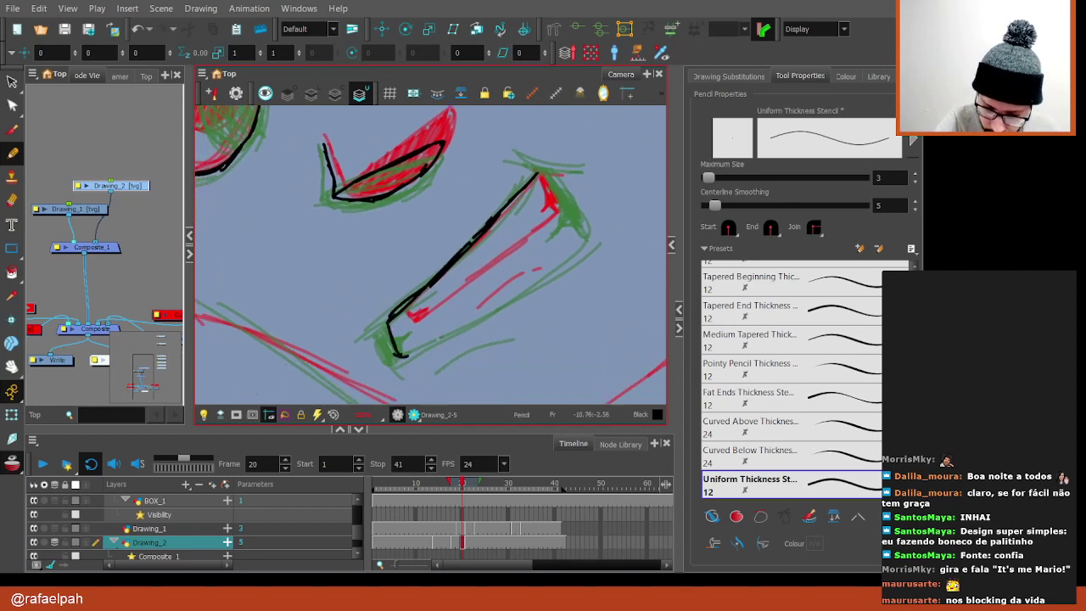
{"action": "left_click_drag", "start_coordinate": [394, 349], "coordinate": [564, 236]}
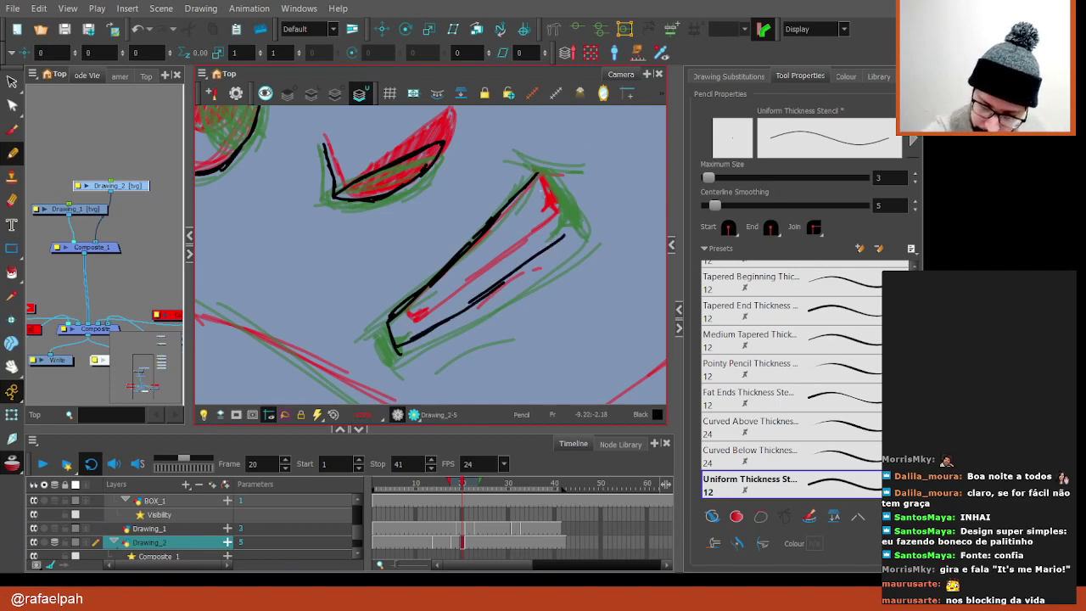
Trace the mouth's upper edge and corners, adding short strokes below it
{"action": "left_click_drag", "start_coordinate": [537, 173], "coordinate": [567, 208]}
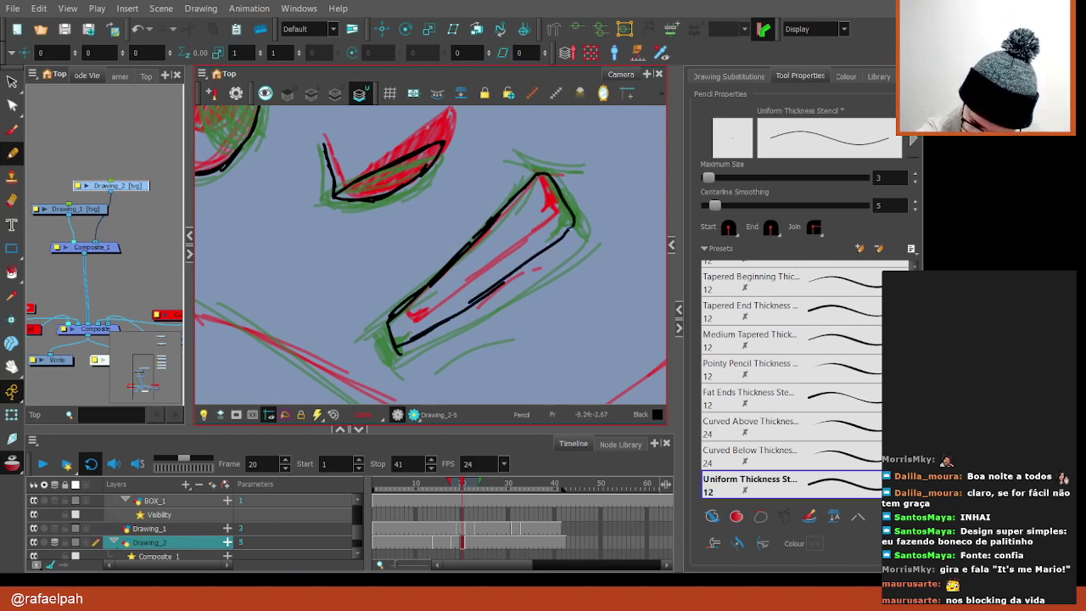
{"action": "left_click_drag", "start_coordinate": [519, 159], "coordinate": [558, 172]}
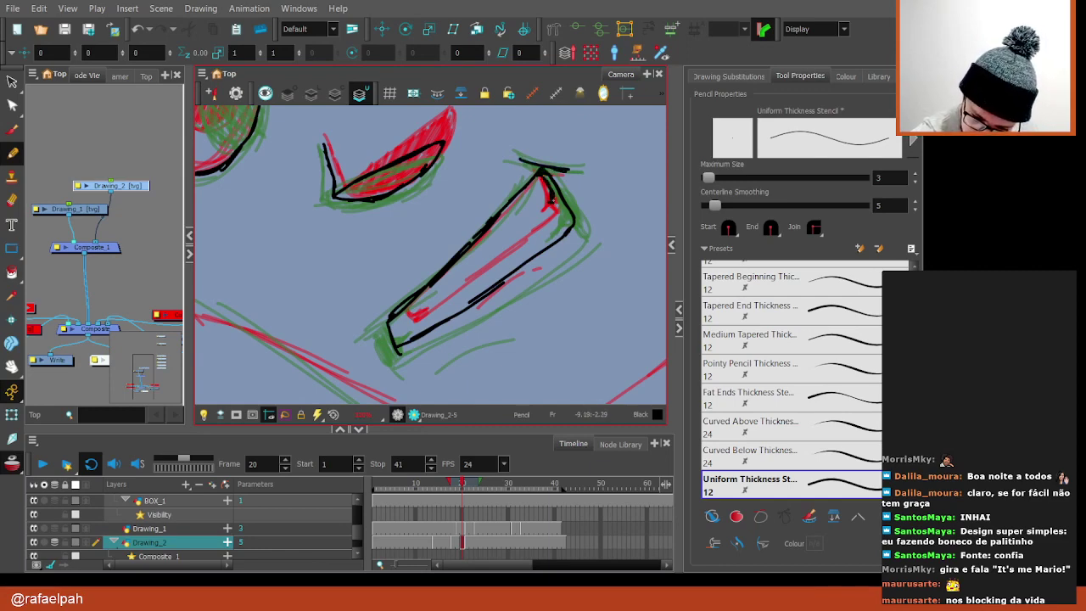
{"action": "left_click_drag", "start_coordinate": [551, 199], "coordinate": [568, 217]}
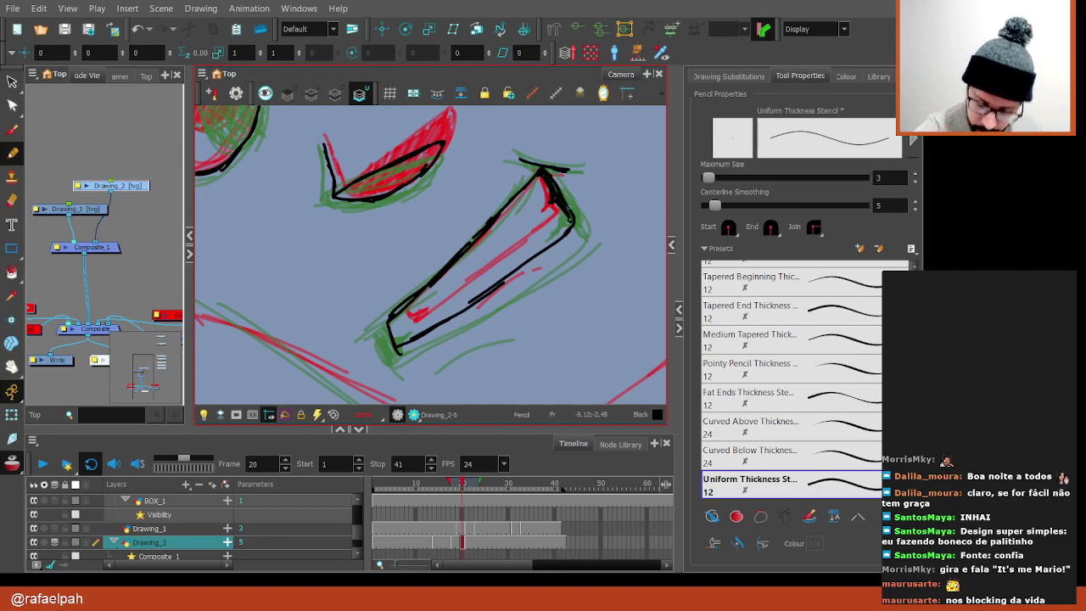
{"action": "left_click_drag", "start_coordinate": [424, 254], "coordinate": [441, 208]}
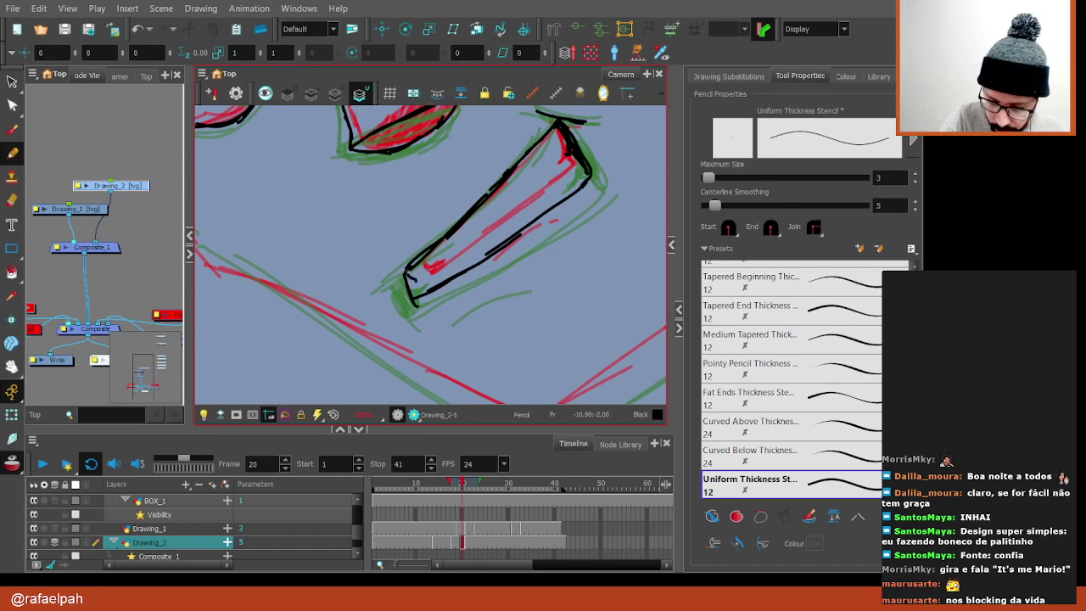
{"action": "left_click_drag", "start_coordinate": [409, 271], "coordinate": [414, 290]}
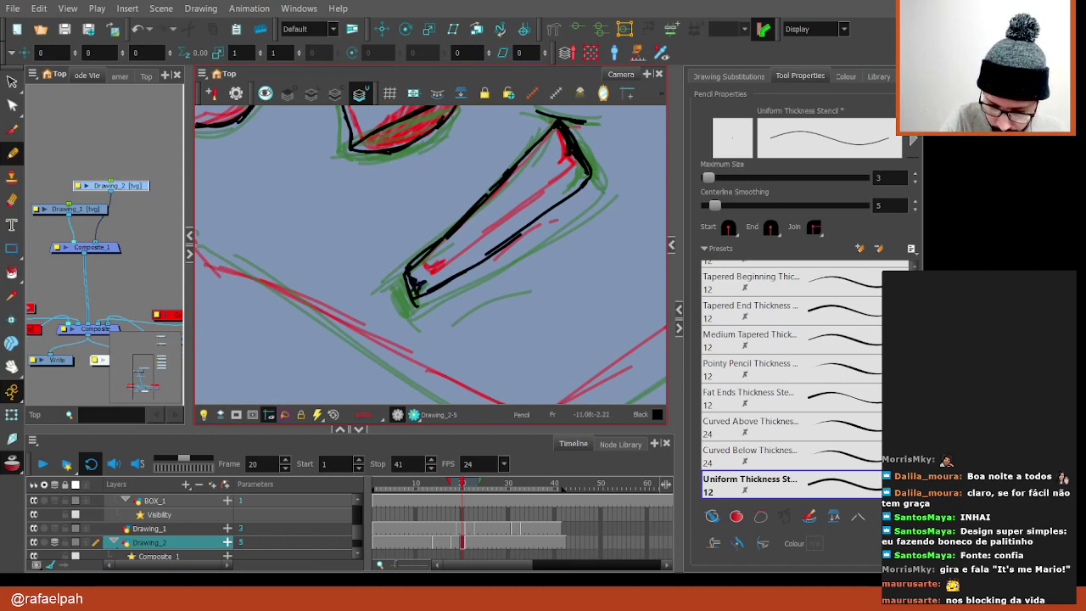
{"action": "left_click_drag", "start_coordinate": [541, 260], "coordinate": [475, 294]}
{"action": "key", "text": "v"}
{"action": "key", "text": "shift+m"}
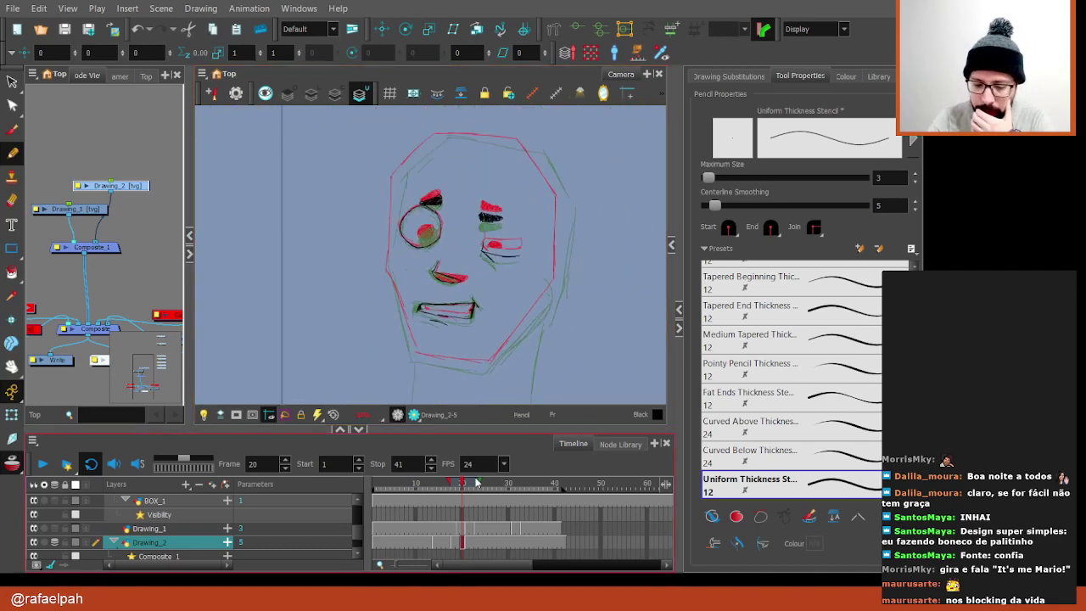
Return to frame 20 and ink black jawlines down the face's left and right sides
{"action": "mouse_move", "coordinate": [488, 482]}
{"action": "left_mouse_down"}
{"action": "mouse_move", "coordinate": [456, 492]}
{"action": "mouse_move", "coordinate": [478, 488]}
{"action": "mouse_move", "coordinate": [460, 502]}
{"action": "left_mouse_up"}
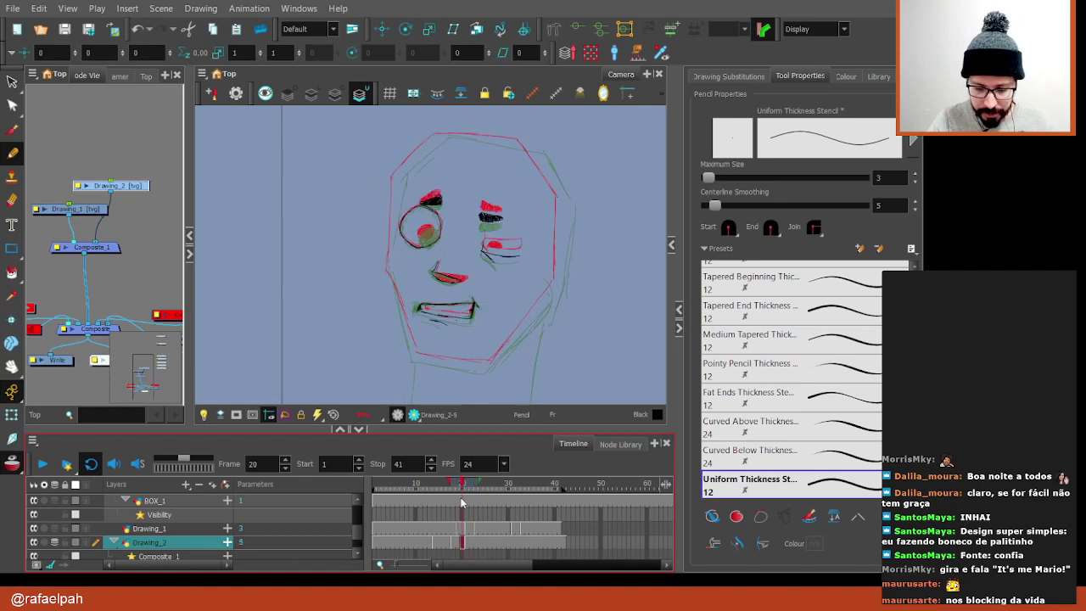
{"action": "scroll", "coordinate": [364, 229], "scroll_direction": "up", "scroll_amount": 5}
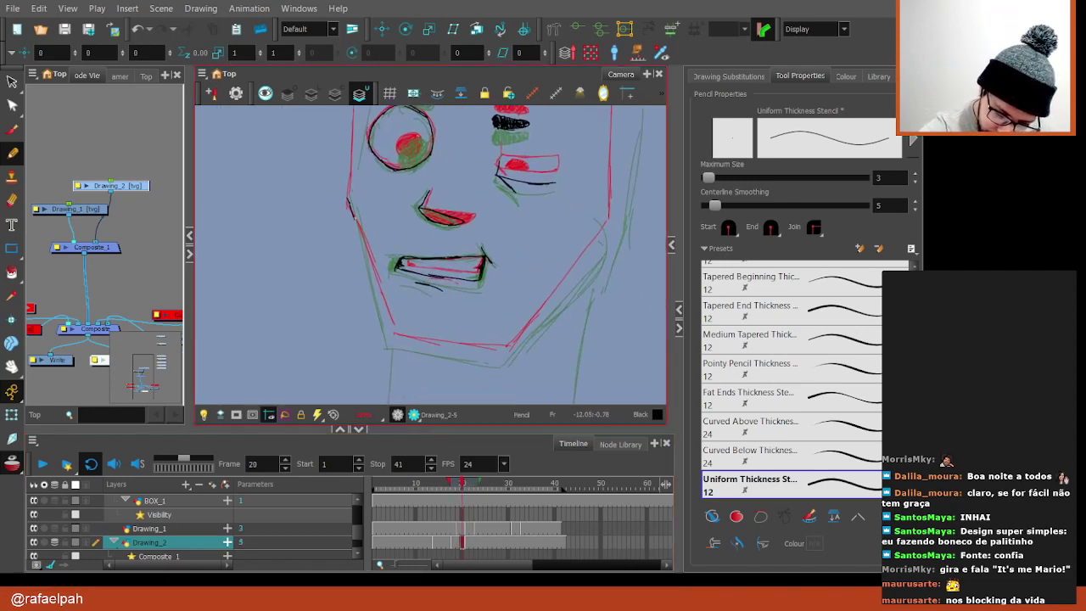
{"action": "left_click_drag", "start_coordinate": [348, 200], "coordinate": [392, 341]}
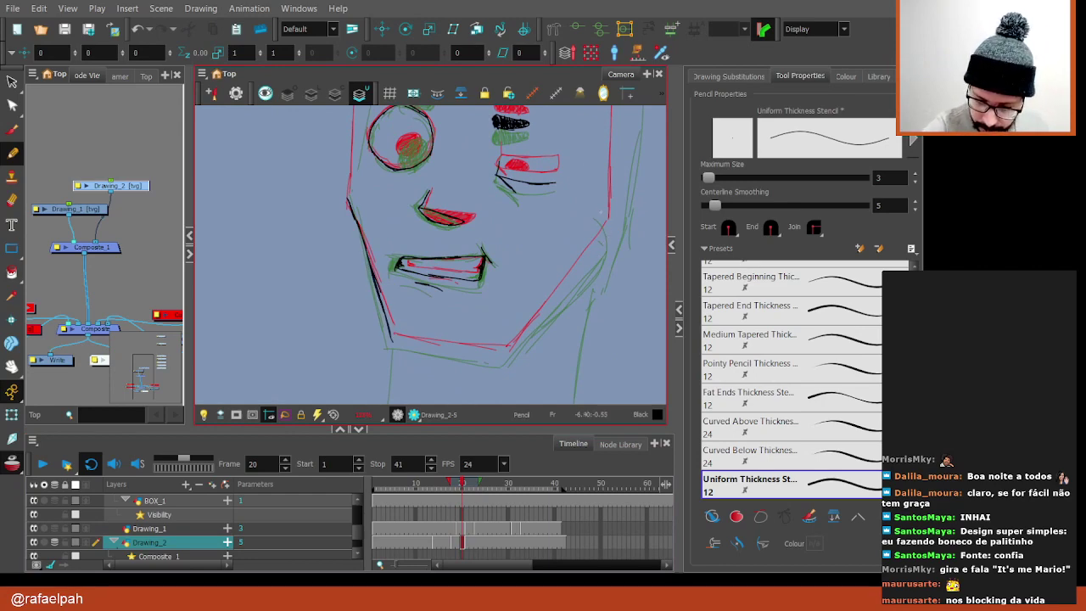
{"action": "left_click_drag", "start_coordinate": [601, 244], "coordinate": [509, 350]}
Ink the head's top contour and several lines down its left outline
{"action": "key", "text": "ctrl+alt+bracketleft"}
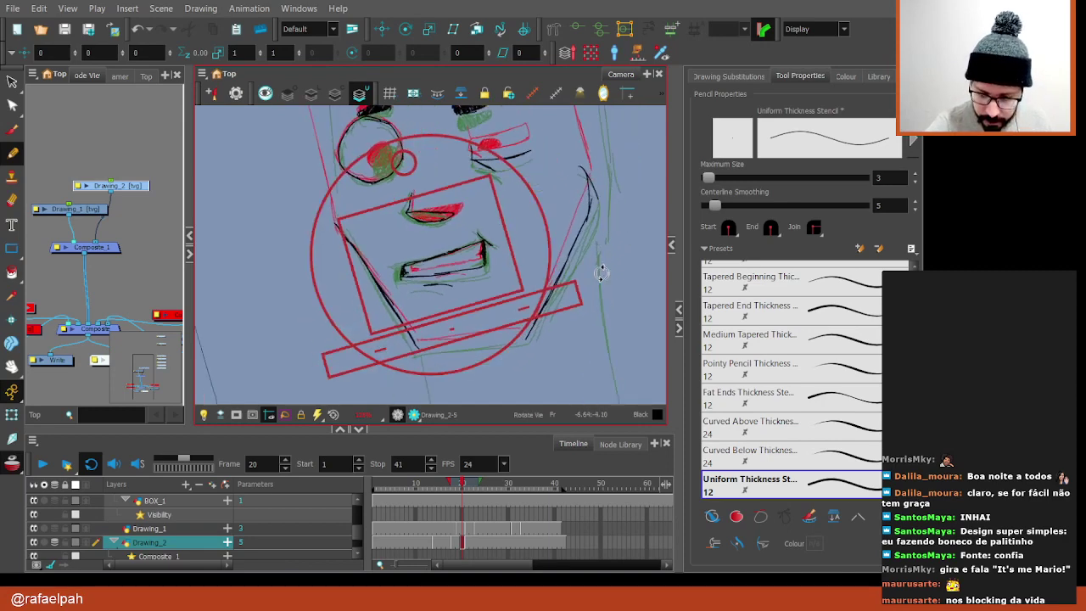
{"action": "key", "text": "ctrl+alt+bracketleft"}
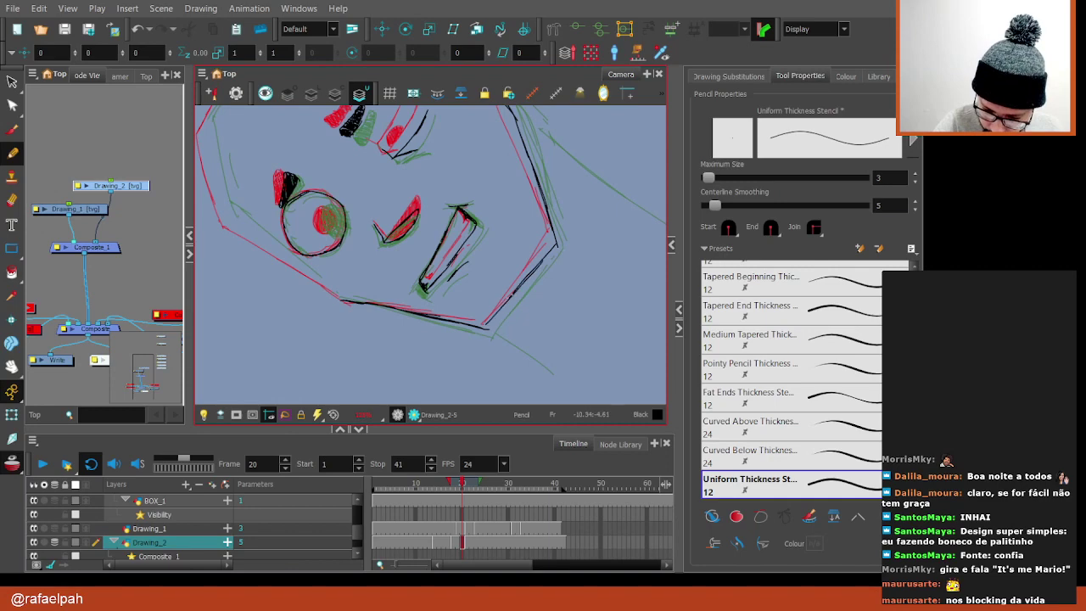
{"action": "mouse_move", "coordinate": [585, 176]}
{"action": "left_mouse_down"}
{"action": "mouse_move", "coordinate": [519, 316]}
{"action": "mouse_move", "coordinate": [503, 228]}
{"action": "mouse_move", "coordinate": [516, 276]}
{"action": "left_mouse_up"}
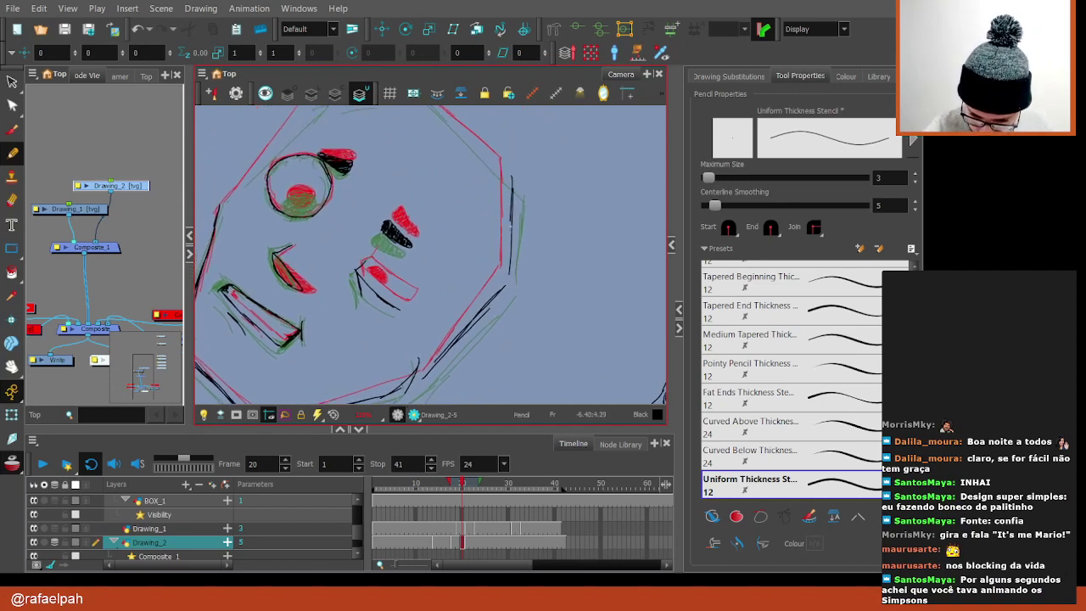
{"action": "left_click_drag", "start_coordinate": [509, 254], "coordinate": [480, 68]}
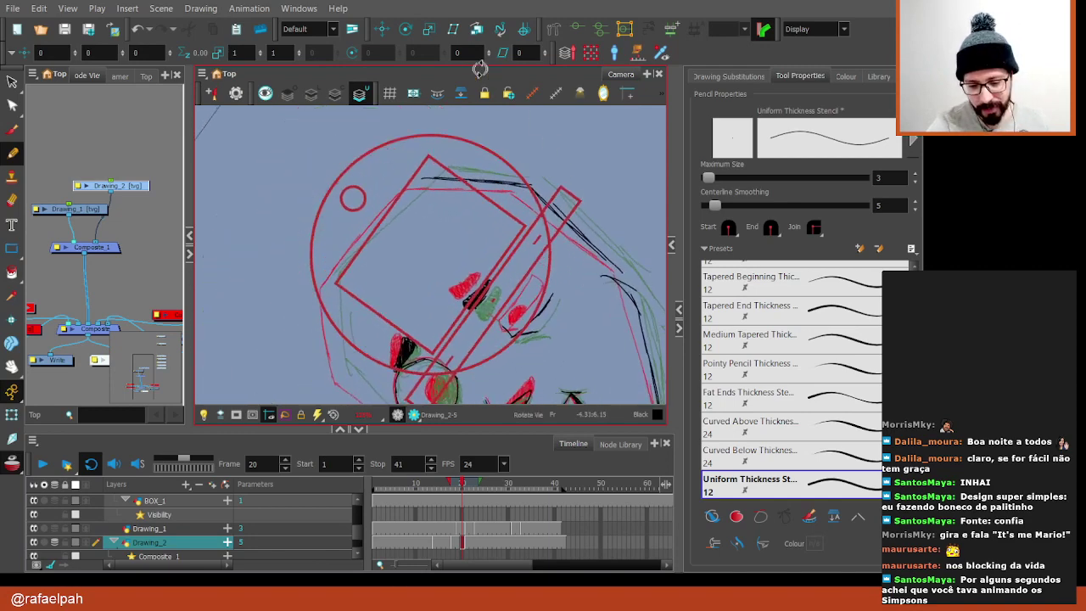
{"action": "left_click_drag", "start_coordinate": [416, 180], "coordinate": [346, 256]}
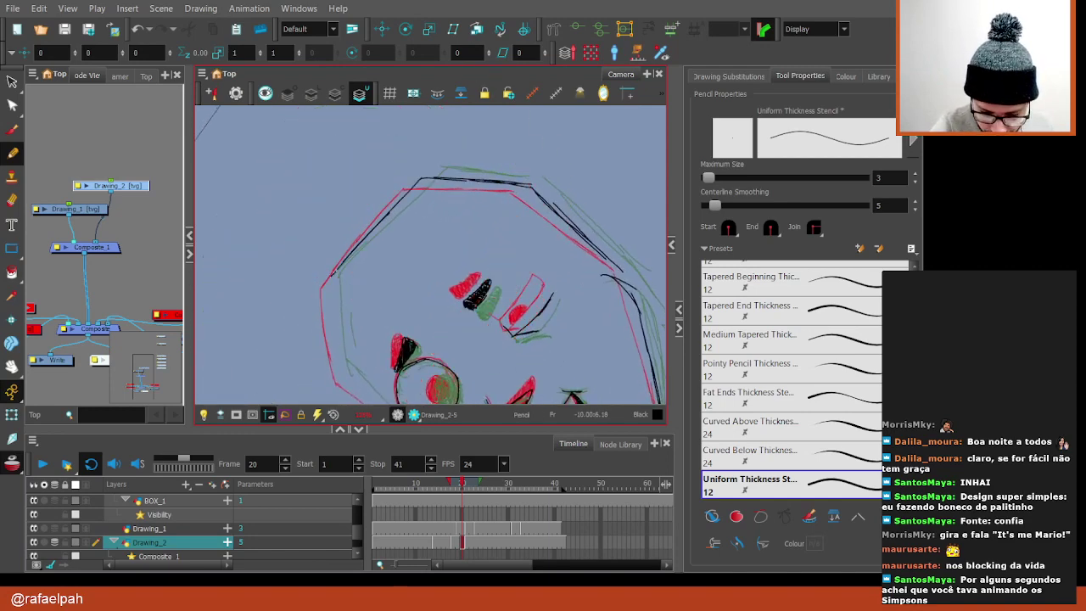
{"action": "left_click_drag", "start_coordinate": [334, 236], "coordinate": [346, 326]}
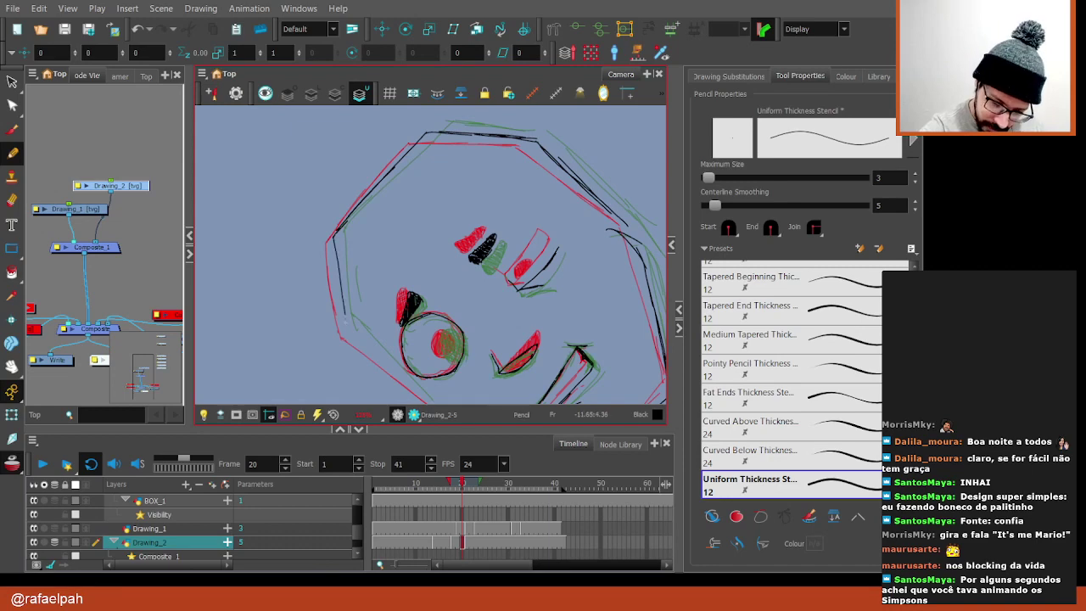
{"action": "mouse_move", "coordinate": [335, 235]}
{"action": "left_mouse_down"}
{"action": "mouse_move", "coordinate": [344, 320]}
{"action": "mouse_move", "coordinate": [401, 198]}
{"action": "mouse_move", "coordinate": [364, 254]}
{"action": "left_mouse_up"}
{"action": "mouse_move", "coordinate": [373, 160]}
{"action": "left_mouse_down"}
{"action": "mouse_move", "coordinate": [339, 277]}
{"action": "mouse_move", "coordinate": [121, 283]}
{"action": "left_mouse_up"}
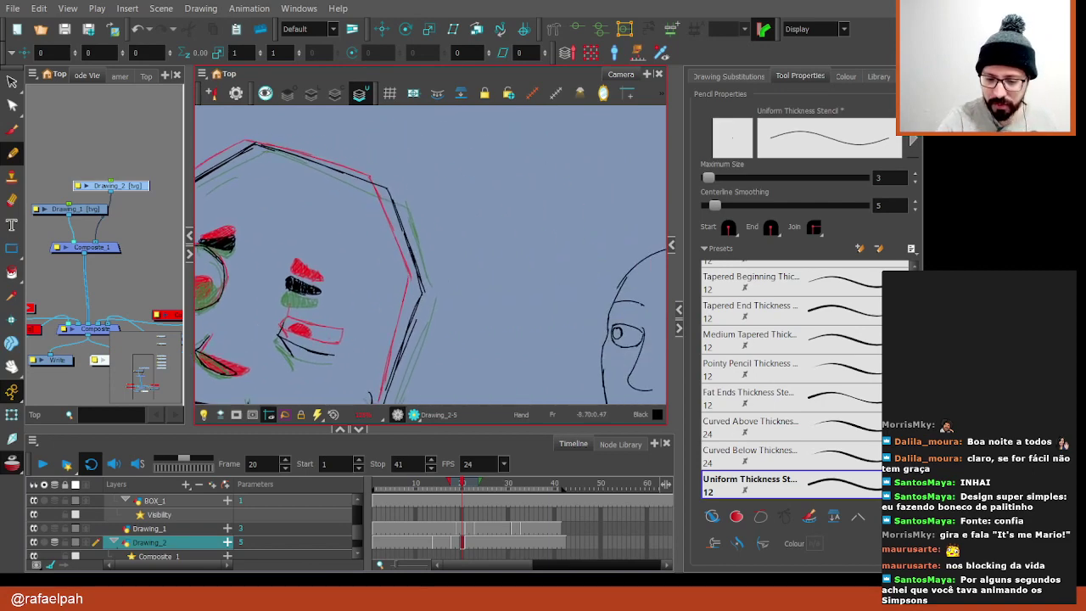
Sketch a pencil eye study to the right of frame 20's face, then recentre the view
{"action": "left_click_drag", "start_coordinate": [514, 358], "coordinate": [607, 227]}
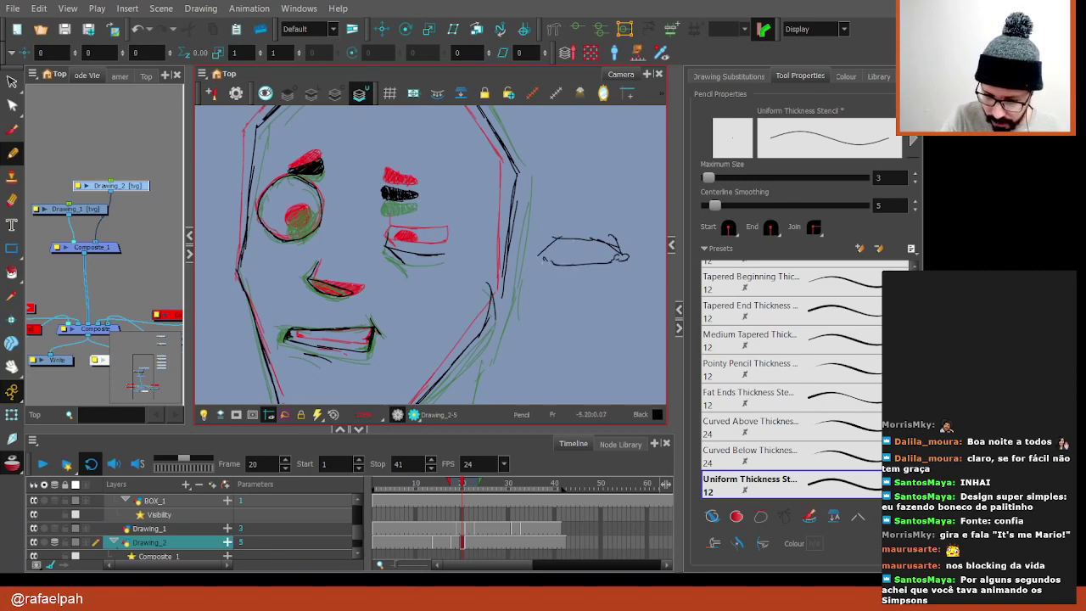
{"action": "mouse_move", "coordinate": [543, 265]}
{"action": "left_mouse_down"}
{"action": "mouse_move", "coordinate": [594, 271]}
{"action": "mouse_move", "coordinate": [607, 259]}
{"action": "left_mouse_up"}
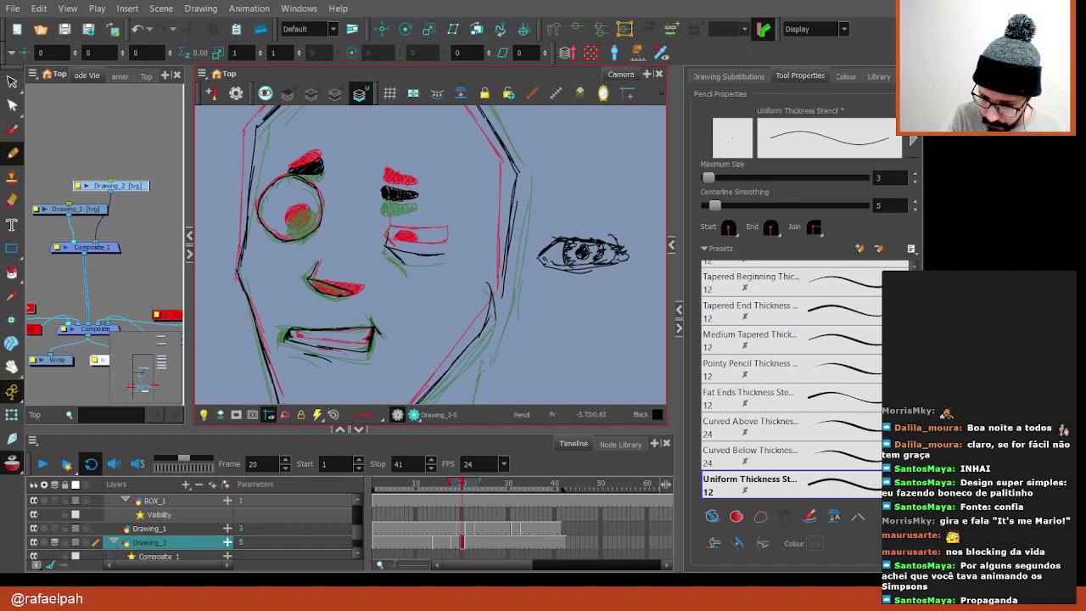
{"action": "scroll", "coordinate": [620, 255], "scroll_direction": "up", "scroll_amount": 1}
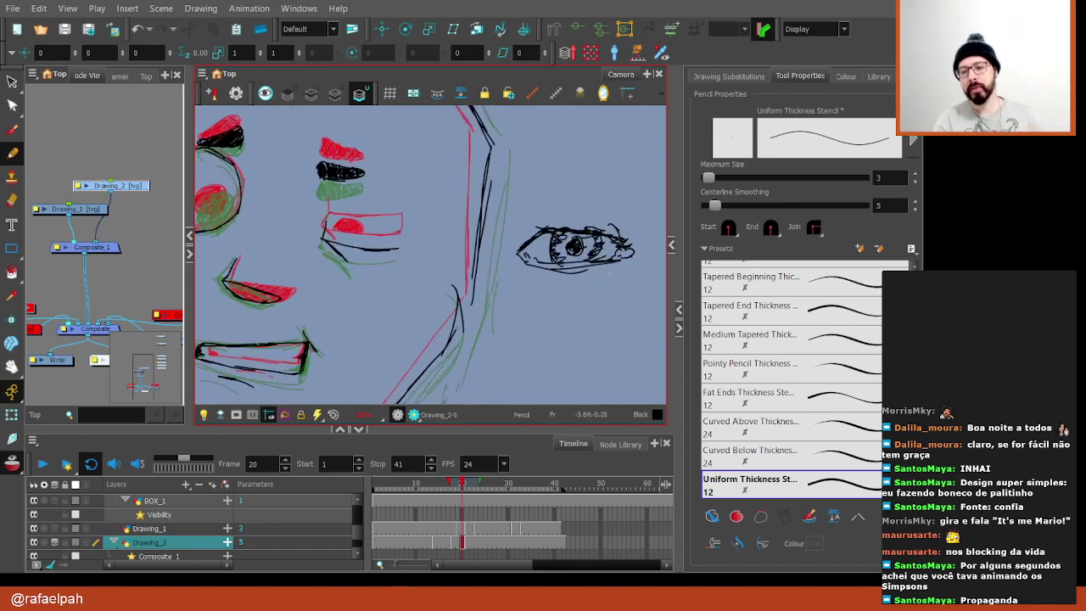
{"action": "scroll", "coordinate": [581, 271], "scroll_direction": "down", "scroll_amount": 5}
{"action": "scroll", "coordinate": [582, 280], "scroll_direction": "down", "scroll_amount": 2}
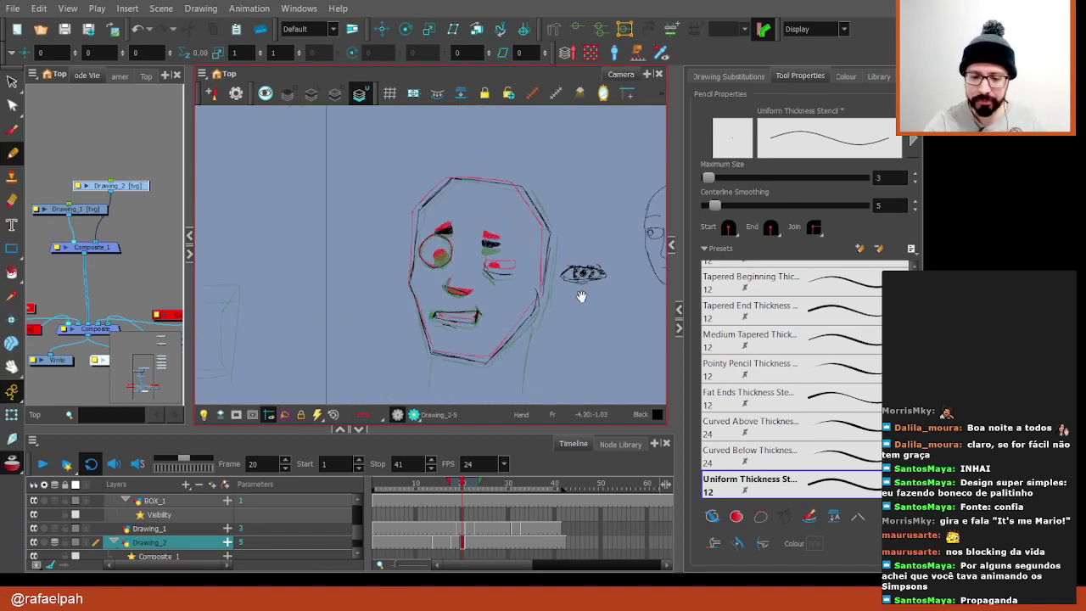
{"action": "left_click_drag", "start_coordinate": [541, 312], "coordinate": [489, 248]}
{"action": "scroll", "coordinate": [480, 216], "scroll_direction": "up", "scroll_amount": 2}
{"action": "scroll", "coordinate": [479, 216], "scroll_direction": "up", "scroll_amount": 3}
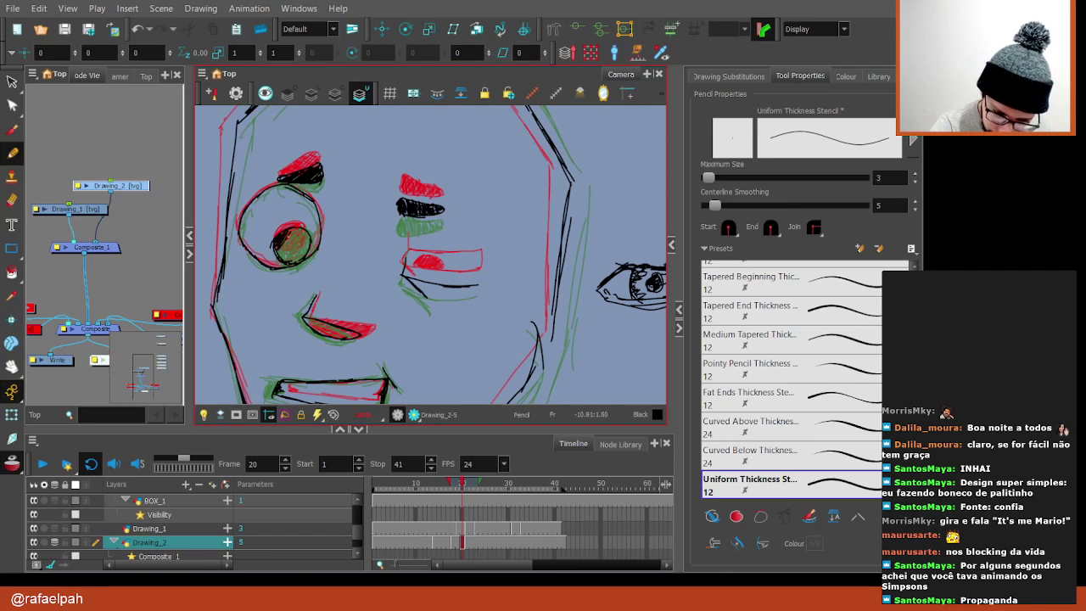
Scribble the left eye's pupil on frame 20 solid black, then zoom out
{"action": "left_click_drag", "start_coordinate": [291, 242], "coordinate": [304, 248]}
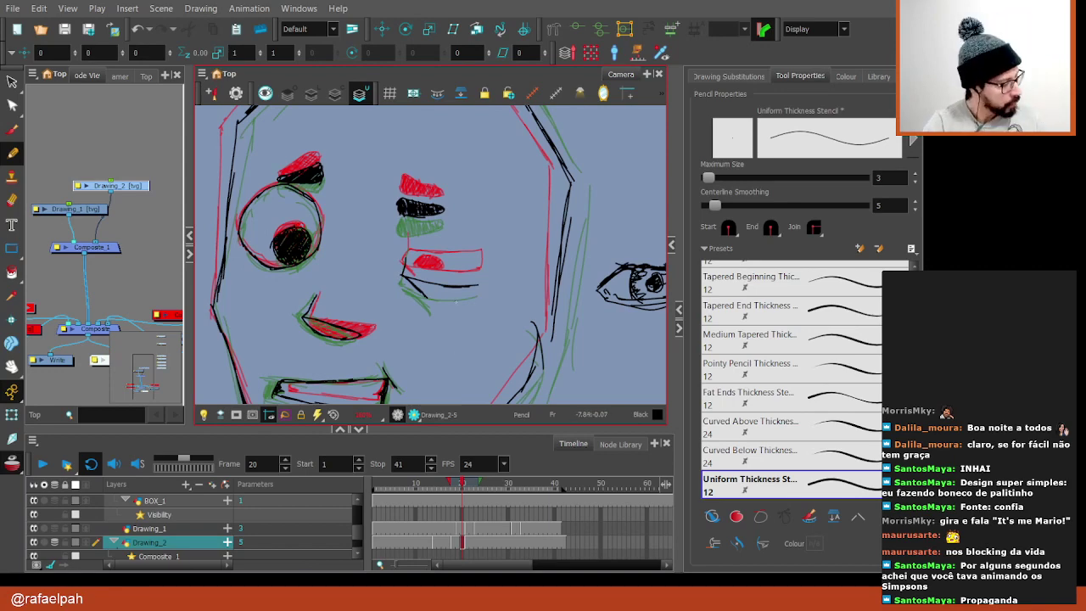
{"action": "scroll", "coordinate": [485, 258], "scroll_direction": "down", "scroll_amount": 3}
{"action": "scroll", "coordinate": [485, 258], "scroll_direction": "down", "scroll_amount": 2}
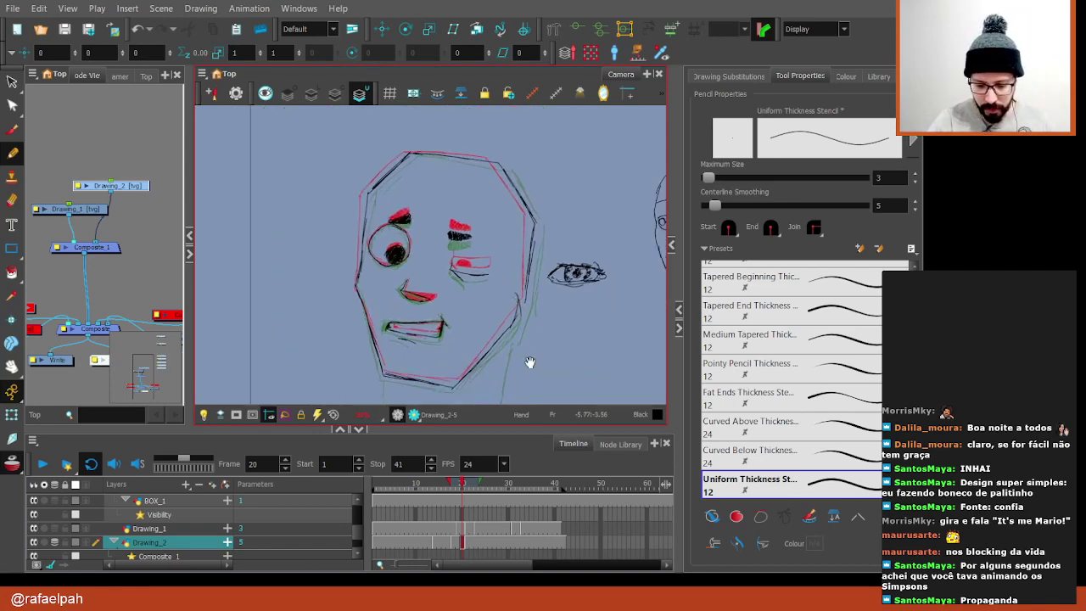
Play back the head-turn animation, stop it, and scrub back through the frames
{"action": "left_click", "coordinate": [447, 490]}
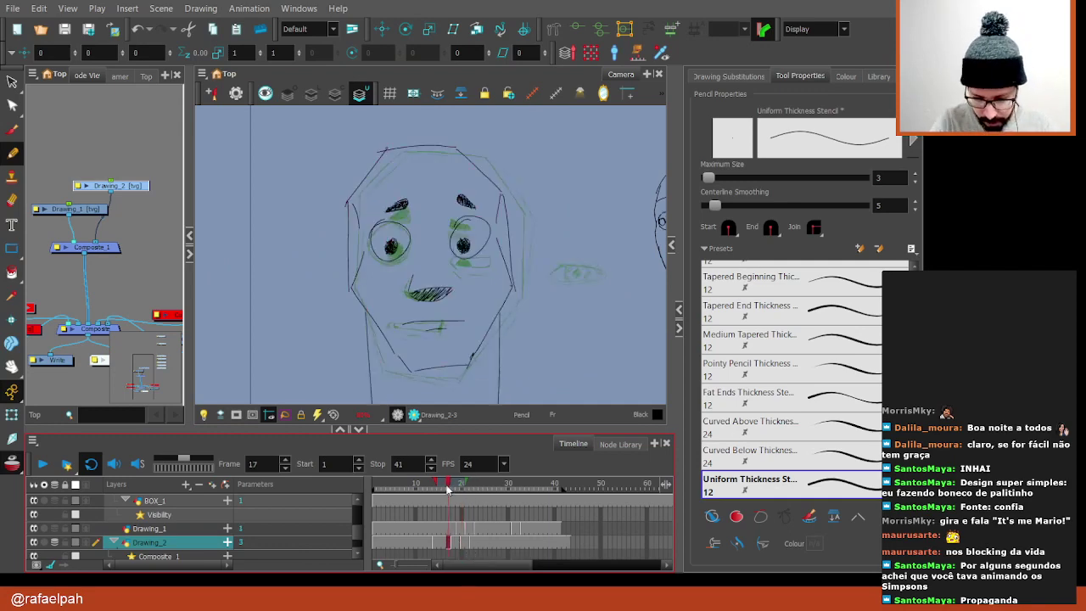
{"action": "left_click", "coordinate": [417, 490]}
{"action": "left_click", "coordinate": [42, 464]}
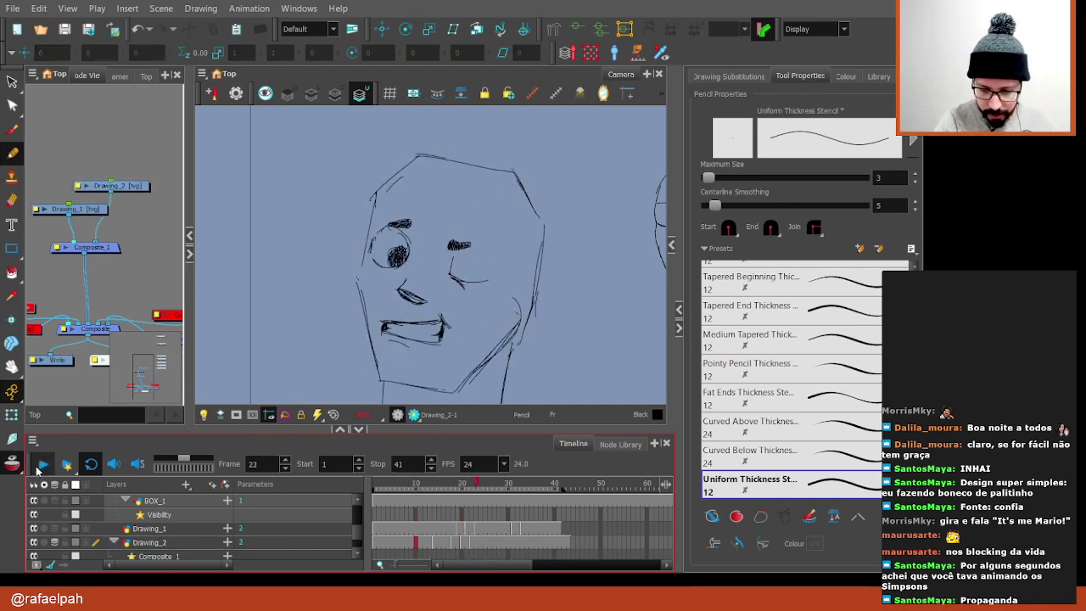
{"action": "left_click", "coordinate": [39, 466]}
{"action": "left_click_drag", "start_coordinate": [491, 484], "coordinate": [464, 492]}
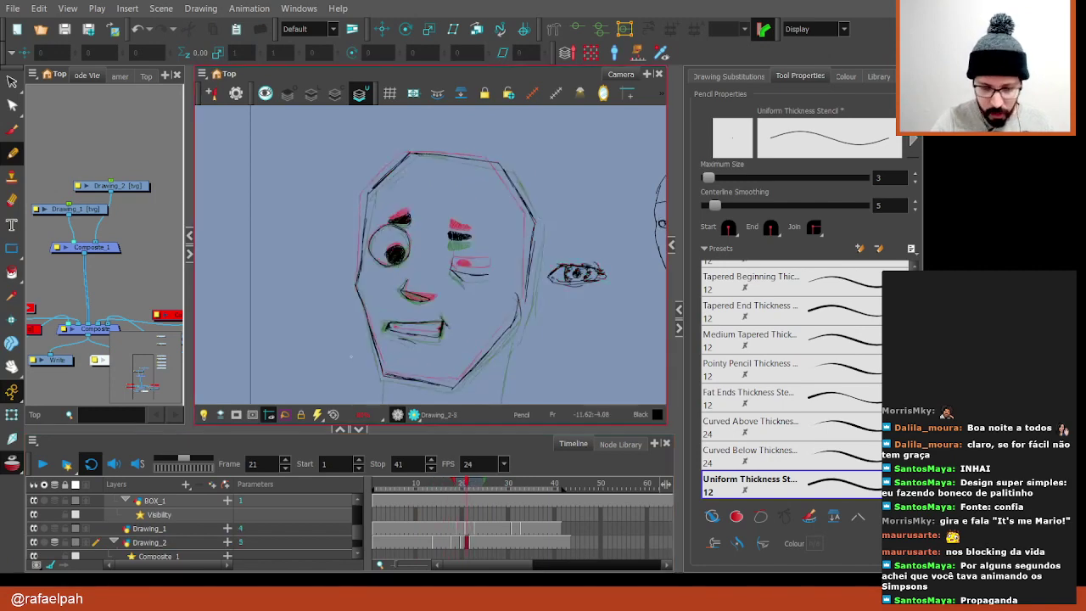
Select and delete the eye study sketched beside the face
{"action": "key", "text": "alt+s"}
{"action": "left_click_drag", "start_coordinate": [618, 241], "coordinate": [543, 293]}
{"action": "key", "text": "Delete"}
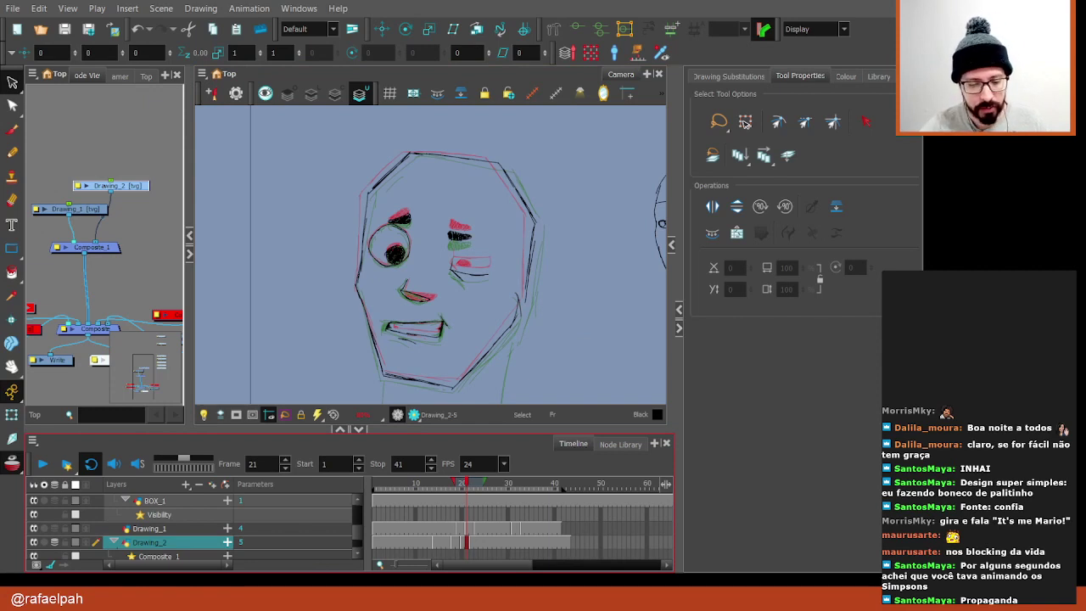
Nudge the view up, return to the Pencil, and move to frame 18
{"action": "key", "text": "space"}
{"action": "left_click_drag", "start_coordinate": [505, 339], "coordinate": [510, 297]}
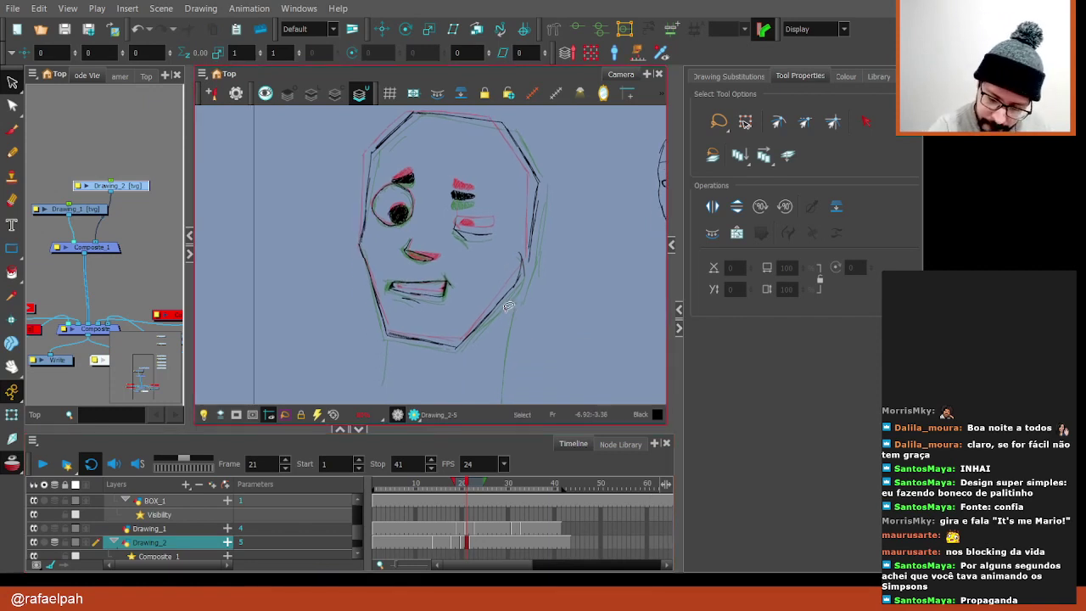
{"action": "key", "text": "alt+/"}
{"action": "left_click_drag", "start_coordinate": [465, 484], "coordinate": [452, 483]}
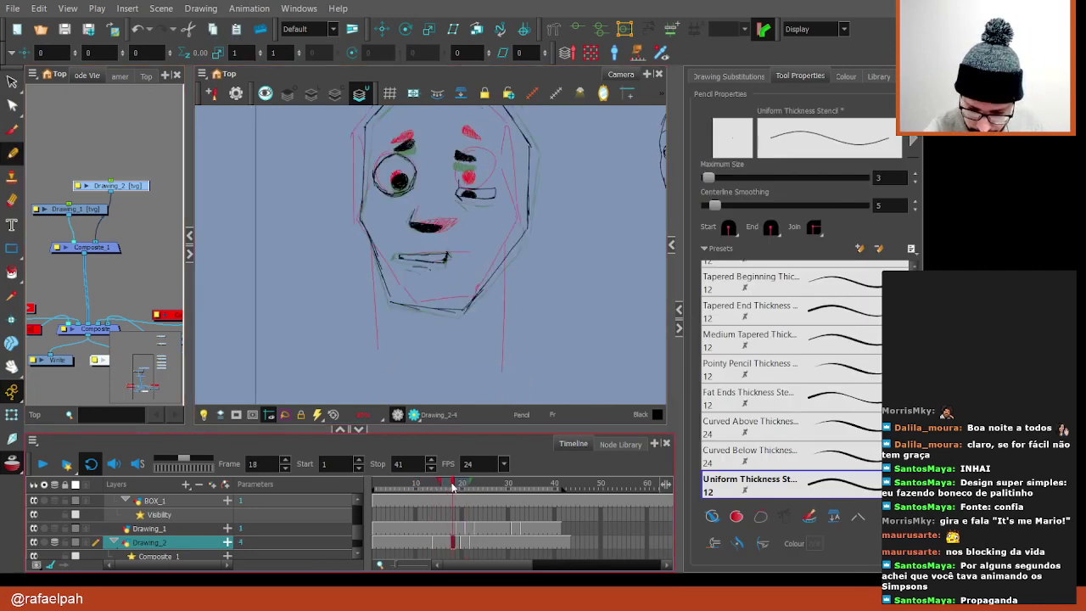
Ink the right and left jaw lines in black on frame 18
{"action": "scroll", "coordinate": [539, 280], "scroll_direction": "up", "scroll_amount": 2}
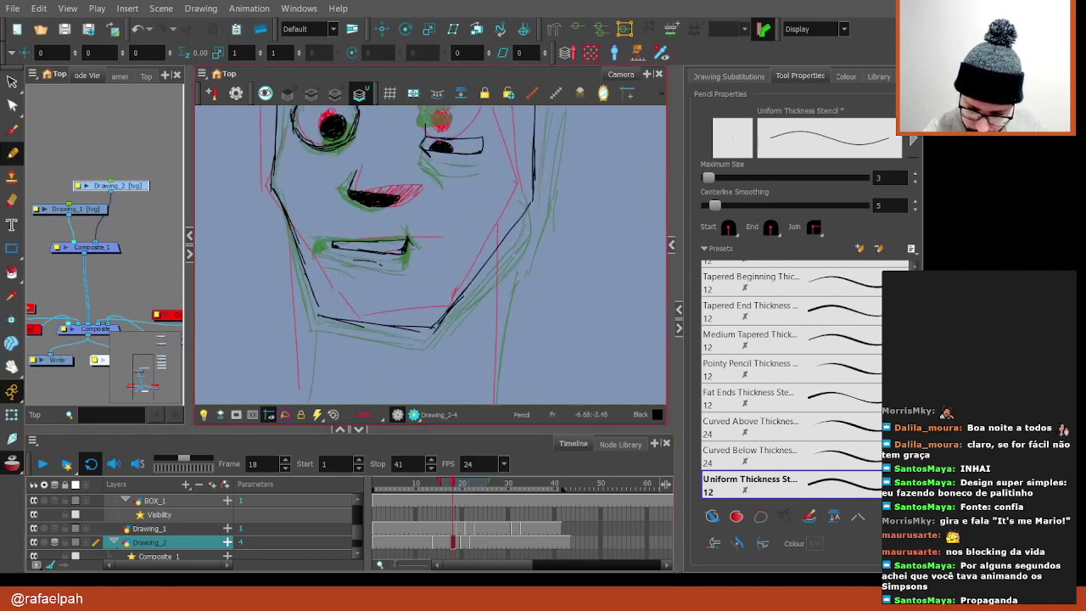
{"action": "left_click_drag", "start_coordinate": [511, 233], "coordinate": [500, 343]}
{"action": "scroll", "coordinate": [501, 343], "scroll_direction": "down", "scroll_amount": 2}
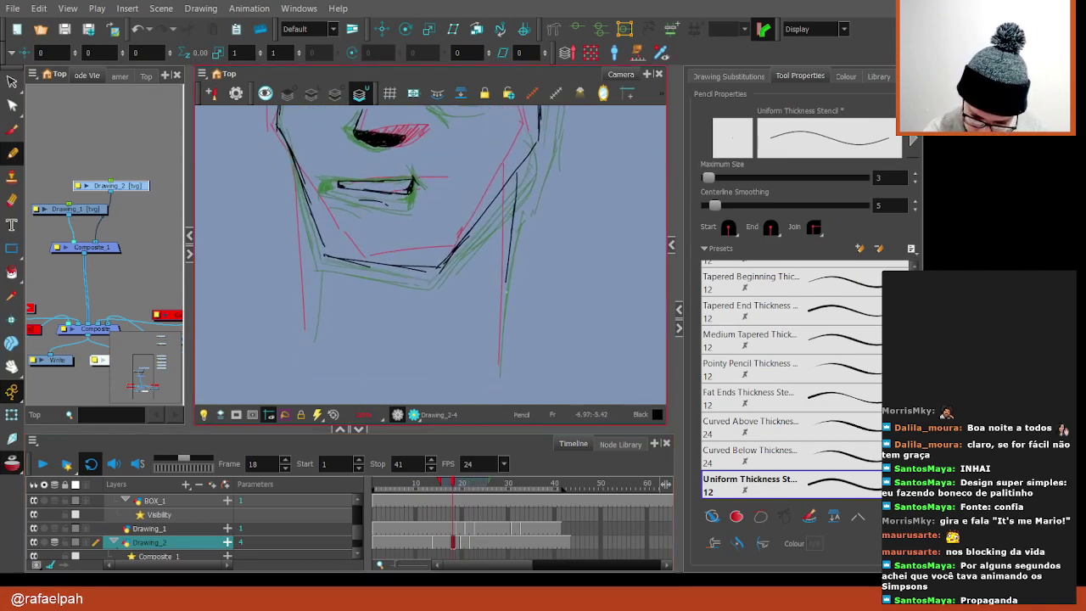
{"action": "left_click_drag", "start_coordinate": [506, 295], "coordinate": [501, 364]}
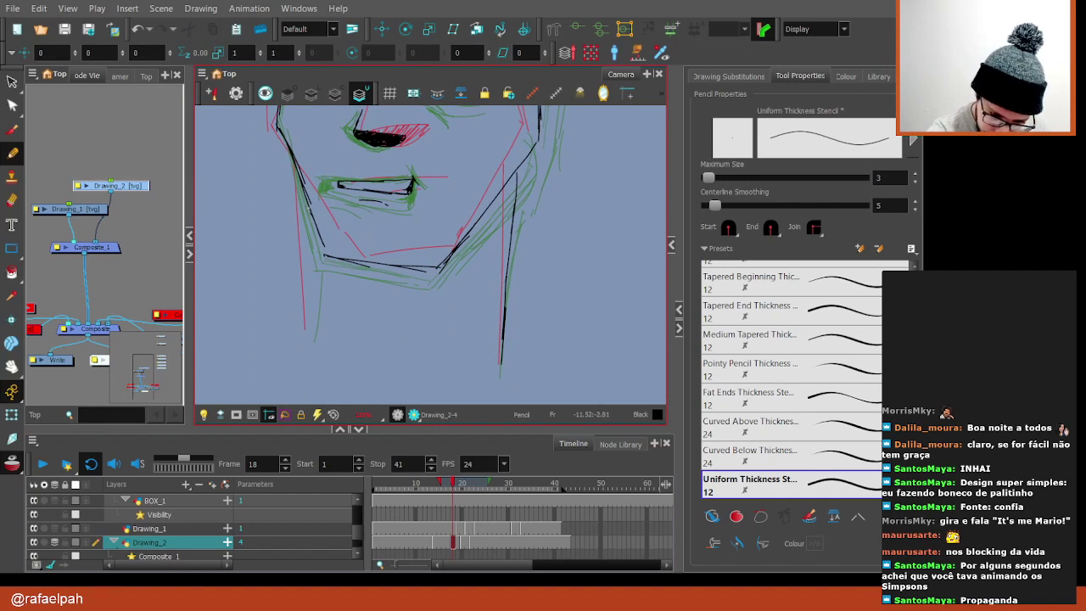
{"action": "left_click_drag", "start_coordinate": [312, 205], "coordinate": [311, 348]}
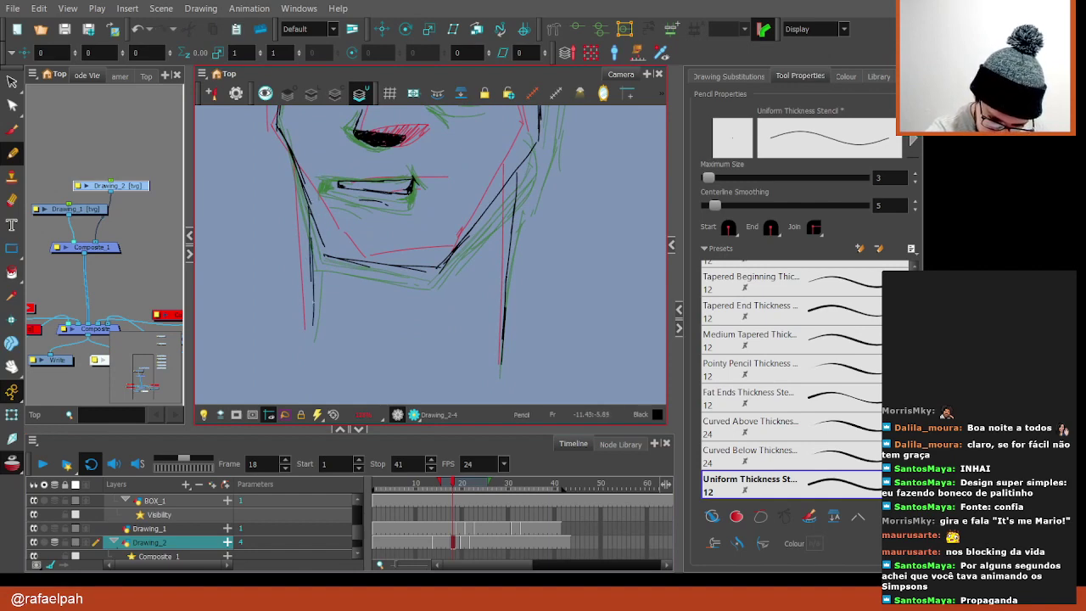
On frame 20, ink the left jaw and right jaw-to-neck lines in black
{"action": "key", "text": "period"}
{"action": "key", "text": "period"}
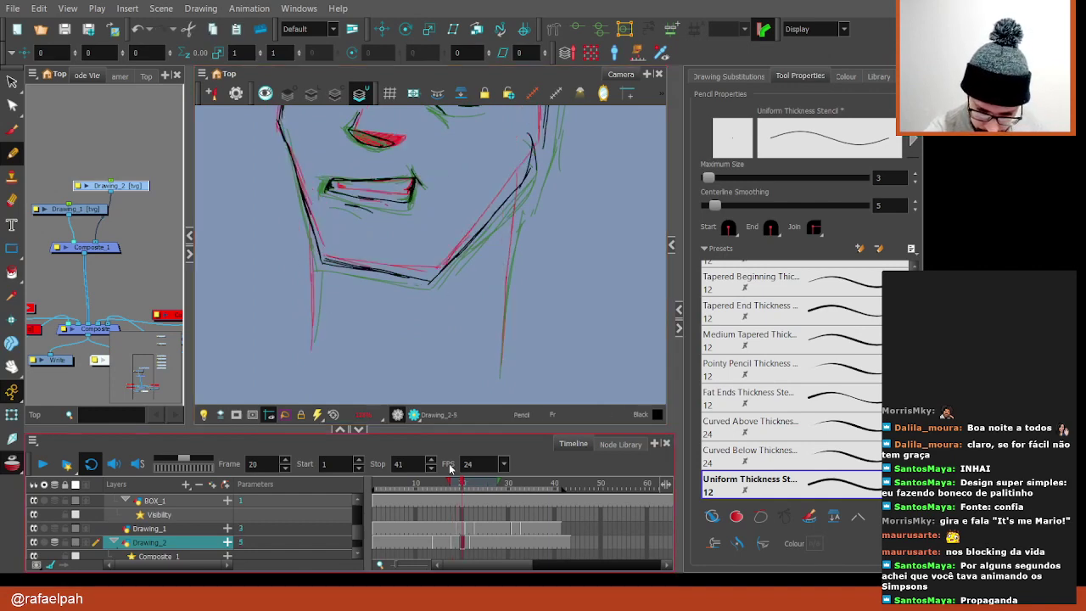
{"action": "left_click_drag", "start_coordinate": [317, 241], "coordinate": [311, 349]}
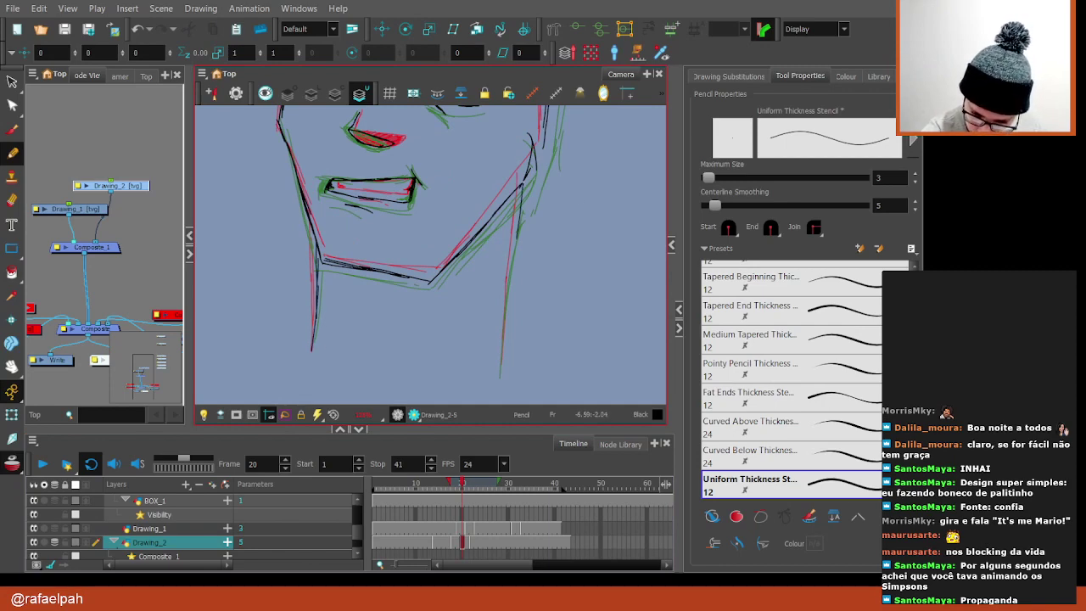
{"action": "left_click_drag", "start_coordinate": [524, 184], "coordinate": [504, 350]}
{"action": "left_click", "coordinate": [475, 488]}
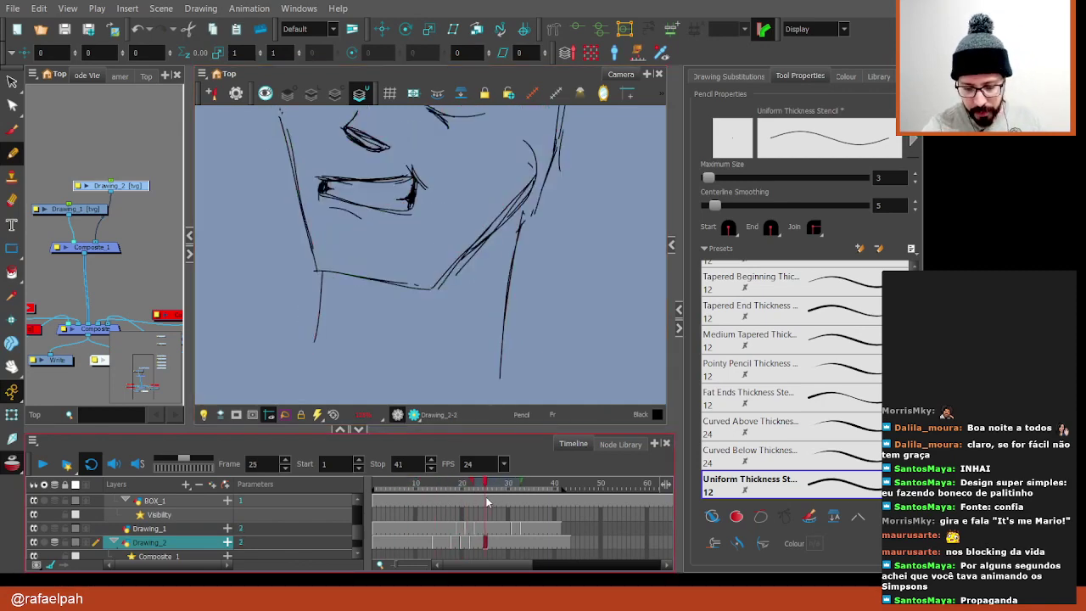
Scrub to frame 22 and select Drawing_2's empty cell, showing the red and green roughs
{"action": "left_click_drag", "start_coordinate": [475, 488], "coordinate": [471, 492]}
{"action": "scroll", "coordinate": [526, 255], "scroll_direction": "down", "scroll_amount": 3}
{"action": "scroll", "coordinate": [526, 254], "scroll_direction": "down", "scroll_amount": 3}
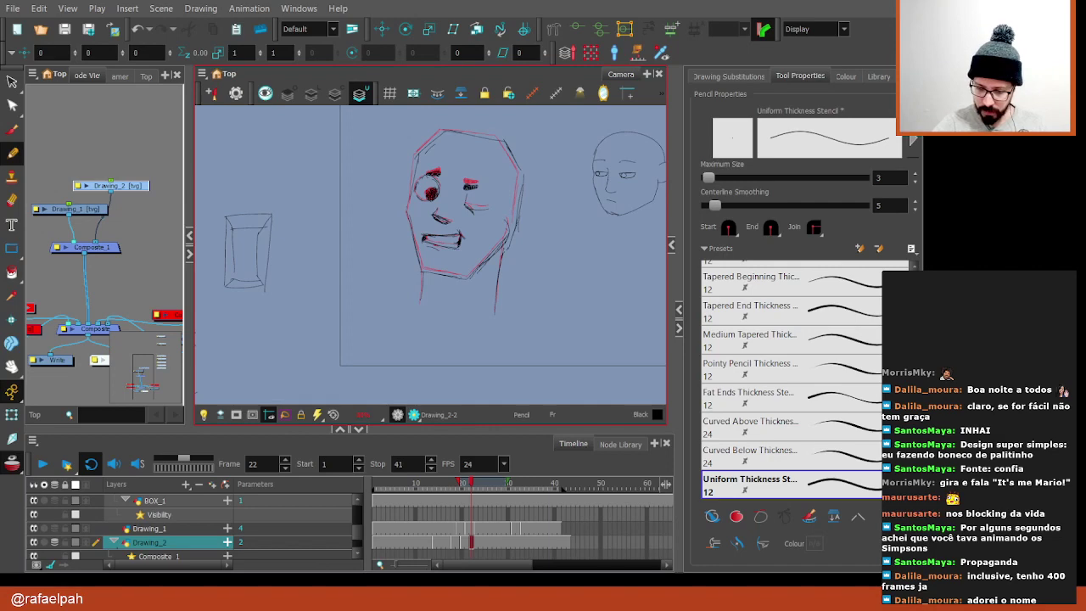
{"action": "scroll", "coordinate": [508, 273], "scroll_direction": "up", "scroll_amount": 2}
{"action": "scroll", "coordinate": [508, 273], "scroll_direction": "up", "scroll_amount": 2}
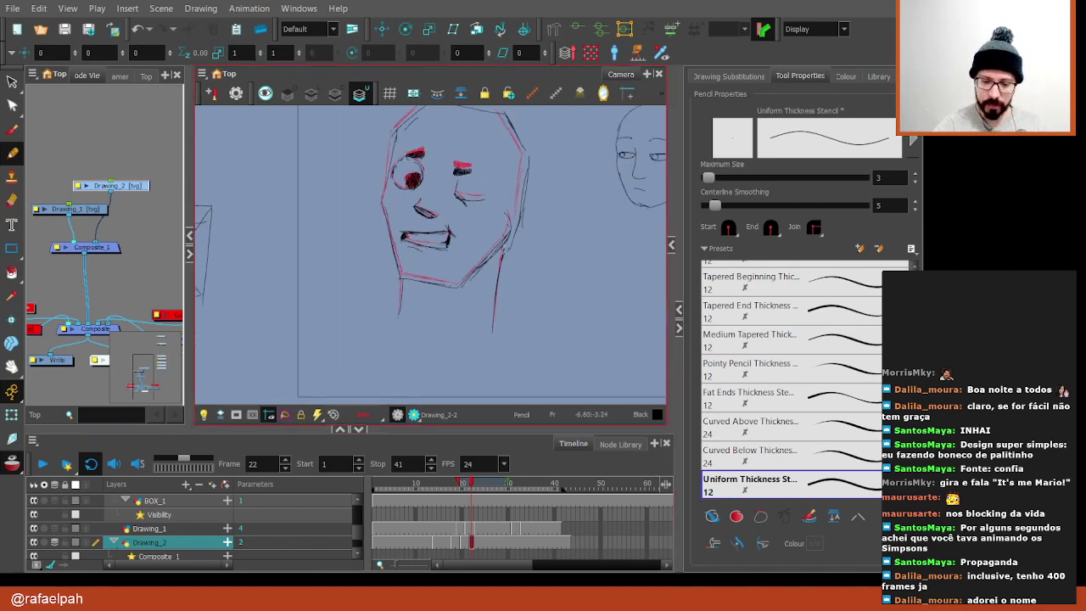
{"action": "scroll", "coordinate": [508, 273], "scroll_direction": "up", "scroll_amount": 2}
{"action": "scroll", "coordinate": [508, 273], "scroll_direction": "up", "scroll_amount": 2}
{"action": "scroll", "coordinate": [508, 273], "scroll_direction": "down", "scroll_amount": 1}
{"action": "scroll", "coordinate": [544, 280], "scroll_direction": "down", "scroll_amount": 1}
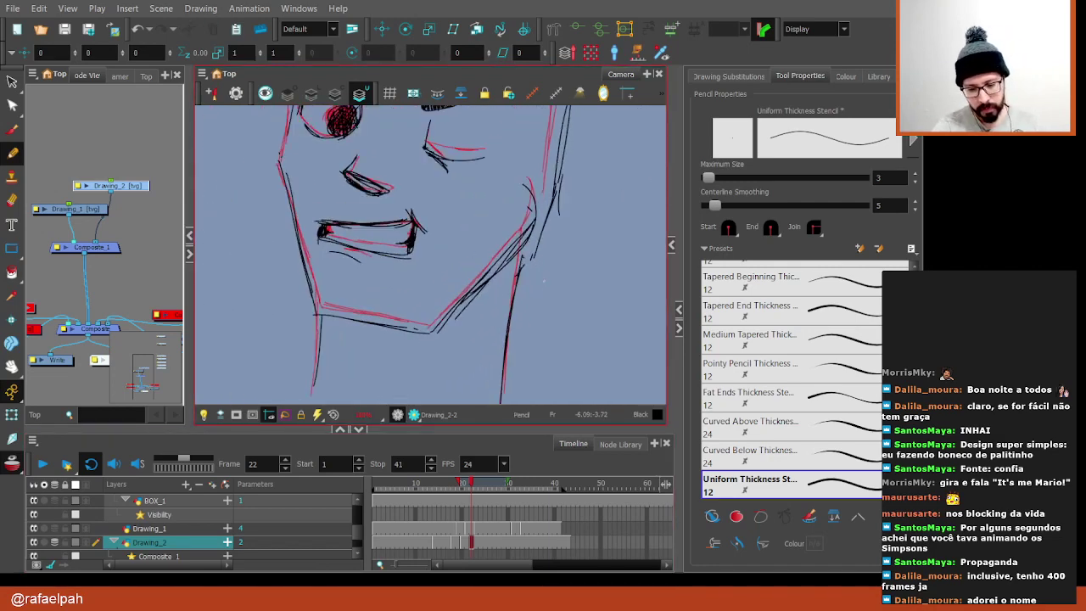
{"action": "scroll", "coordinate": [537, 288], "scroll_direction": "down", "scroll_amount": 3}
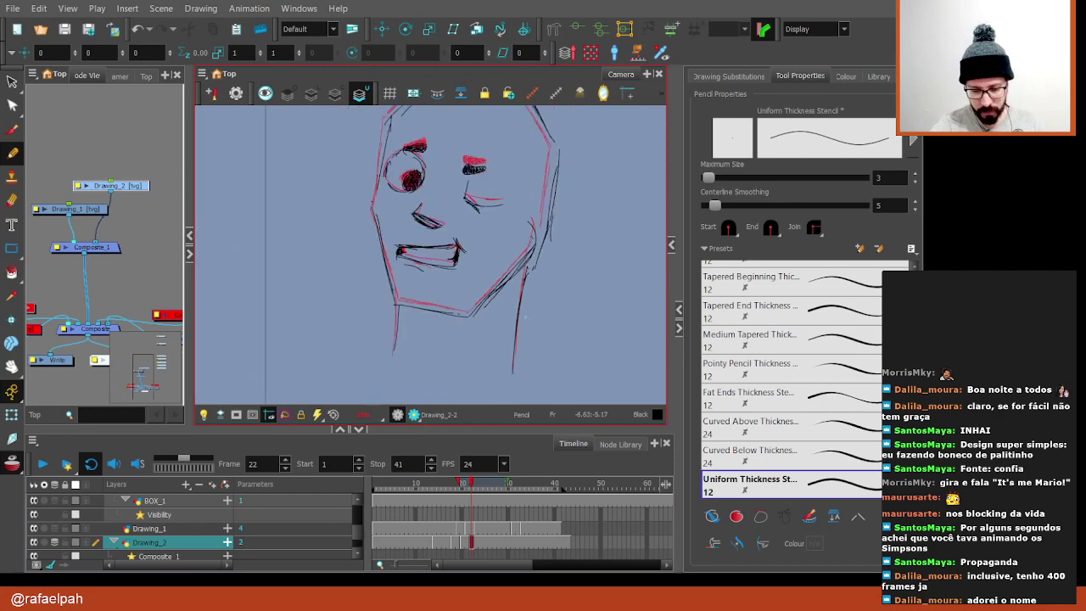
{"action": "left_click", "coordinate": [475, 547]}
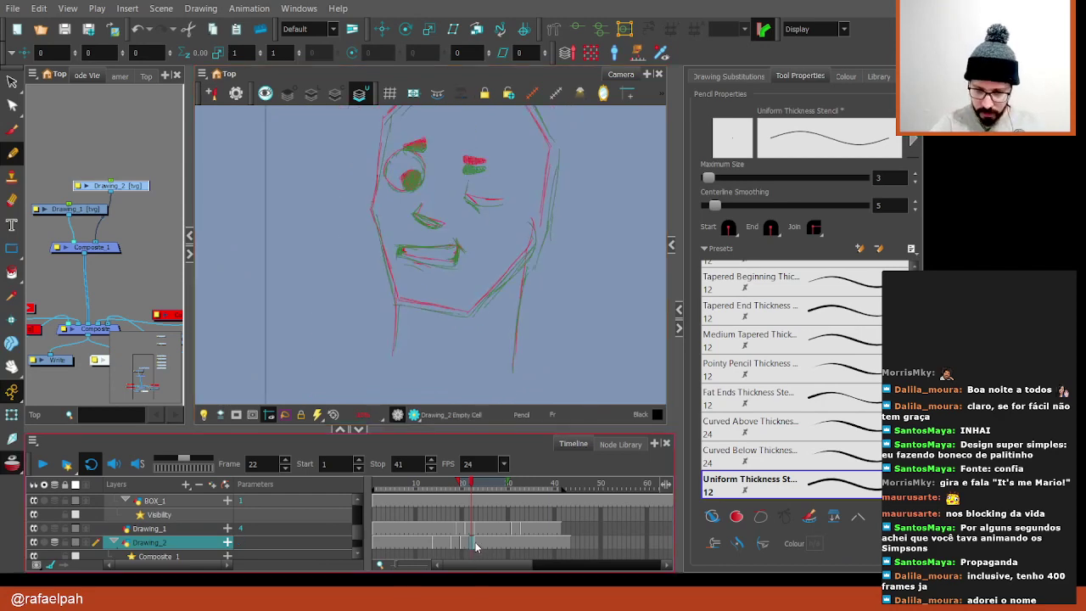
{"action": "scroll", "coordinate": [474, 543], "scroll_direction": "up", "scroll_amount": 2}
{"action": "scroll", "coordinate": [459, 187], "scroll_direction": "down", "scroll_amount": 1}
{"action": "scroll", "coordinate": [458, 169], "scroll_direction": "down", "scroll_amount": 1}
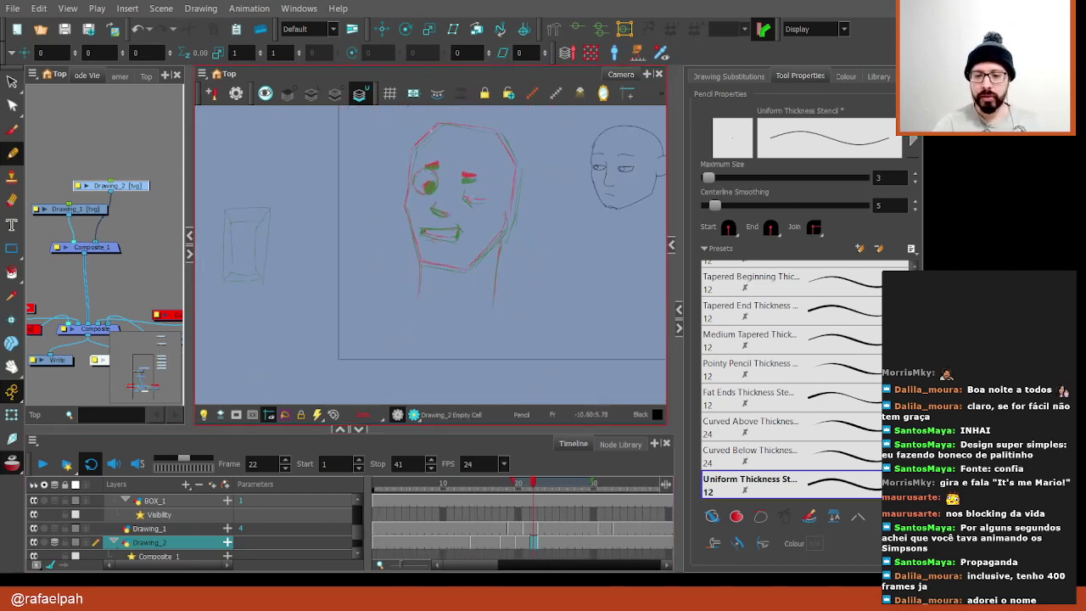
Ink black right and left neck contours on frame 22 over the onion-skinned roughs
{"action": "left_click_drag", "start_coordinate": [531, 212], "coordinate": [536, 252]}
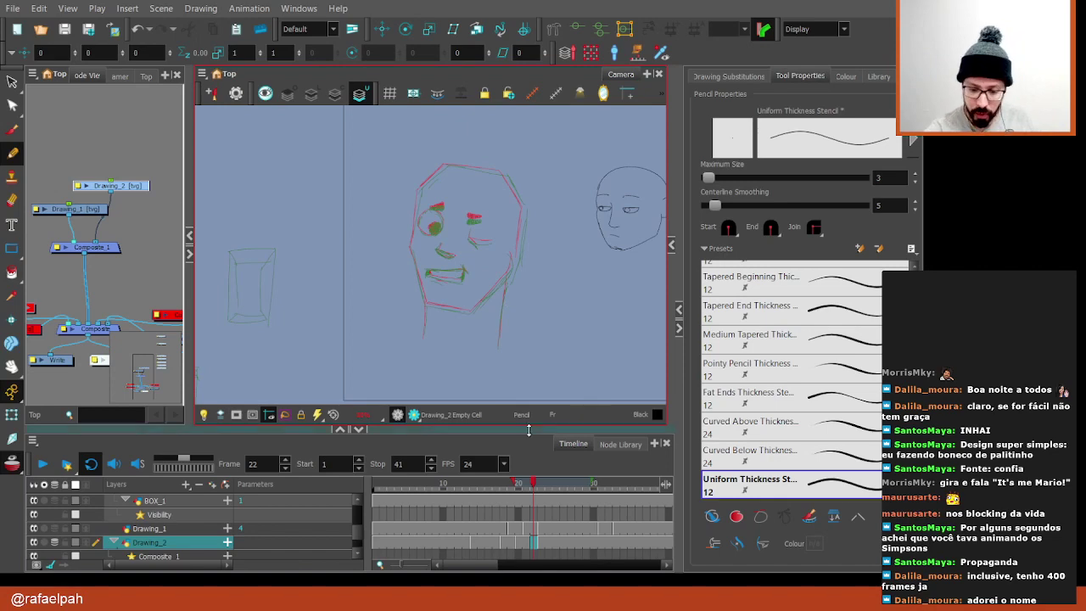
{"action": "scroll", "coordinate": [504, 289], "scroll_direction": "up", "scroll_amount": 2}
{"action": "scroll", "coordinate": [500, 322], "scroll_direction": "up", "scroll_amount": 2}
{"action": "scroll", "coordinate": [501, 340], "scroll_direction": "up", "scroll_amount": 1}
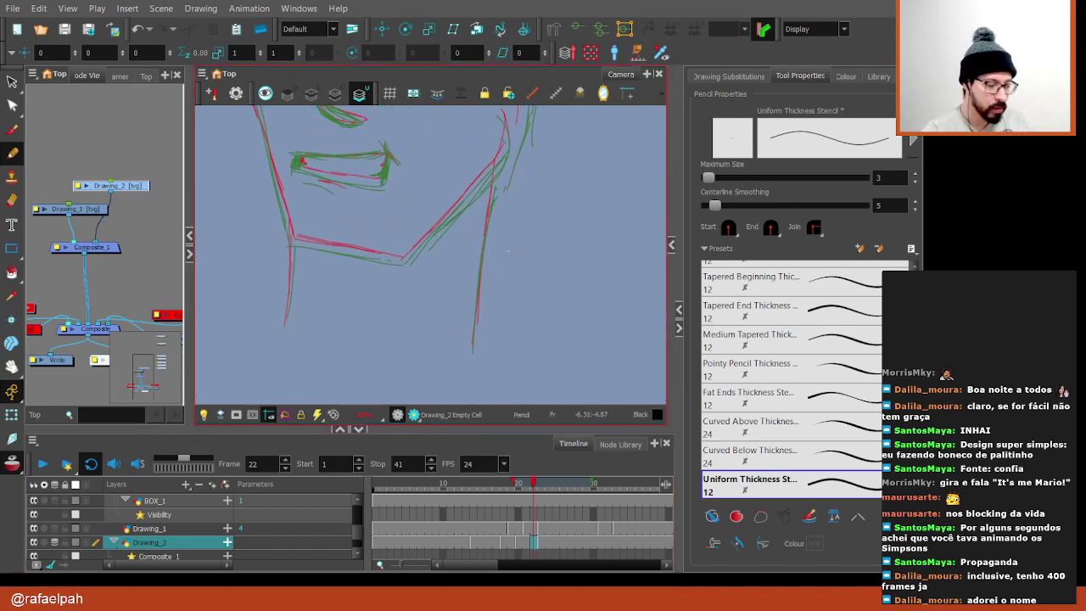
{"action": "left_click_drag", "start_coordinate": [524, 245], "coordinate": [502, 284]}
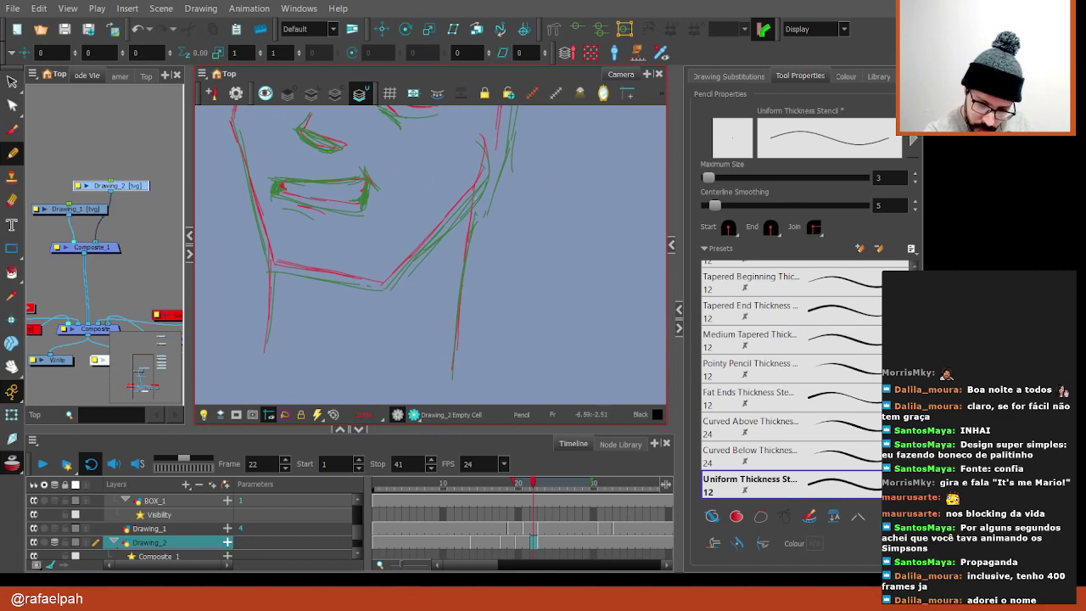
{"action": "left_click_drag", "start_coordinate": [476, 199], "coordinate": [454, 354]}
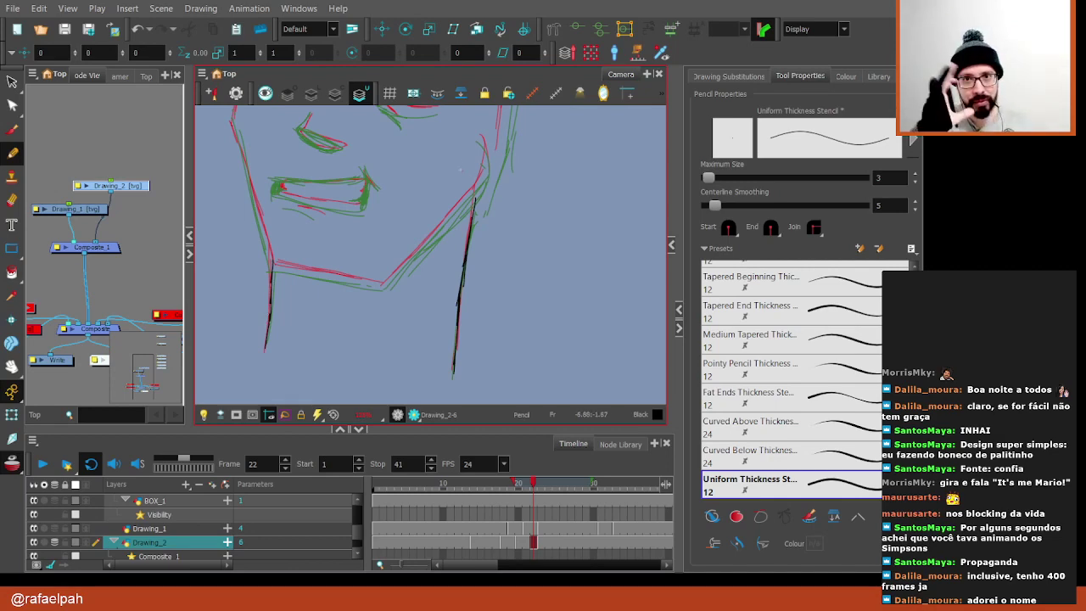
{"action": "key", "text": "ctrl+alt"}
{"action": "left_click_drag", "start_coordinate": [459, 169], "coordinate": [482, 263]}
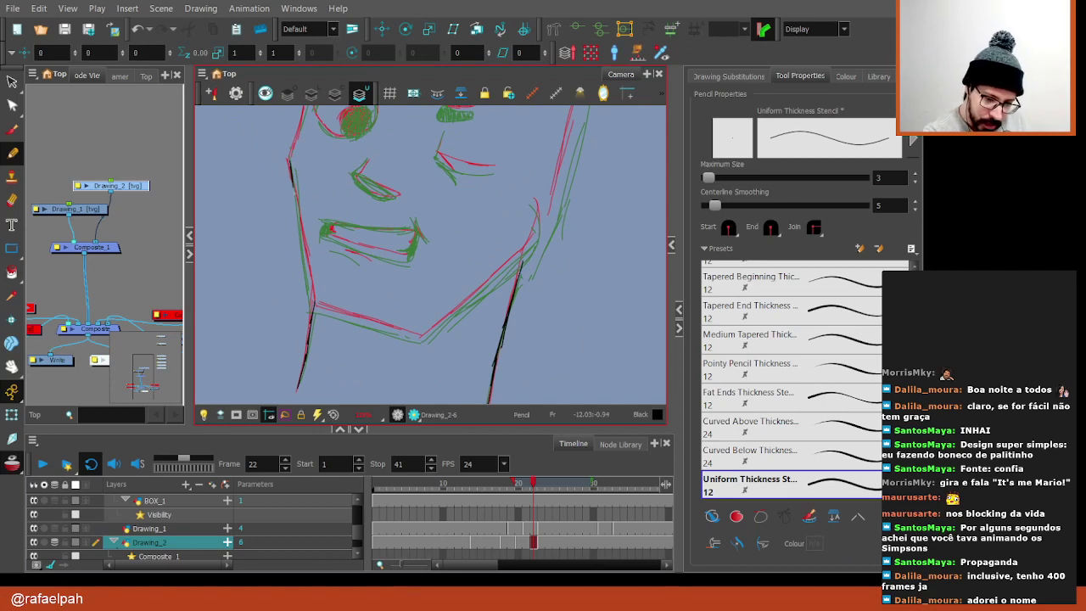
{"action": "left_click_drag", "start_coordinate": [293, 180], "coordinate": [312, 295]}
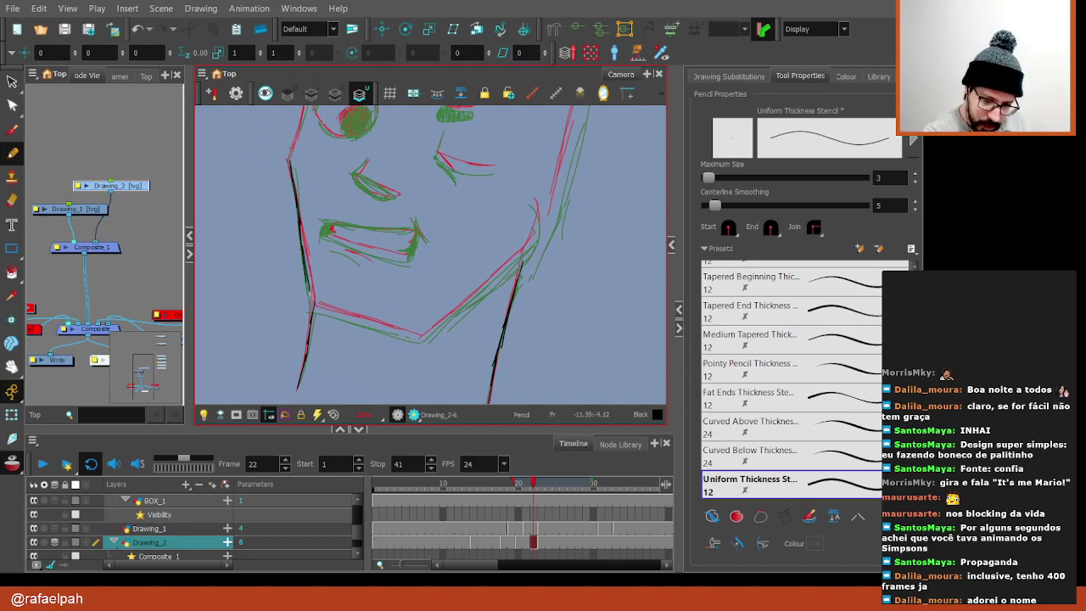
{"action": "left_click_drag", "start_coordinate": [302, 241], "coordinate": [312, 296]}
{"action": "left_click_drag", "start_coordinate": [511, 298], "coordinate": [465, 222]}
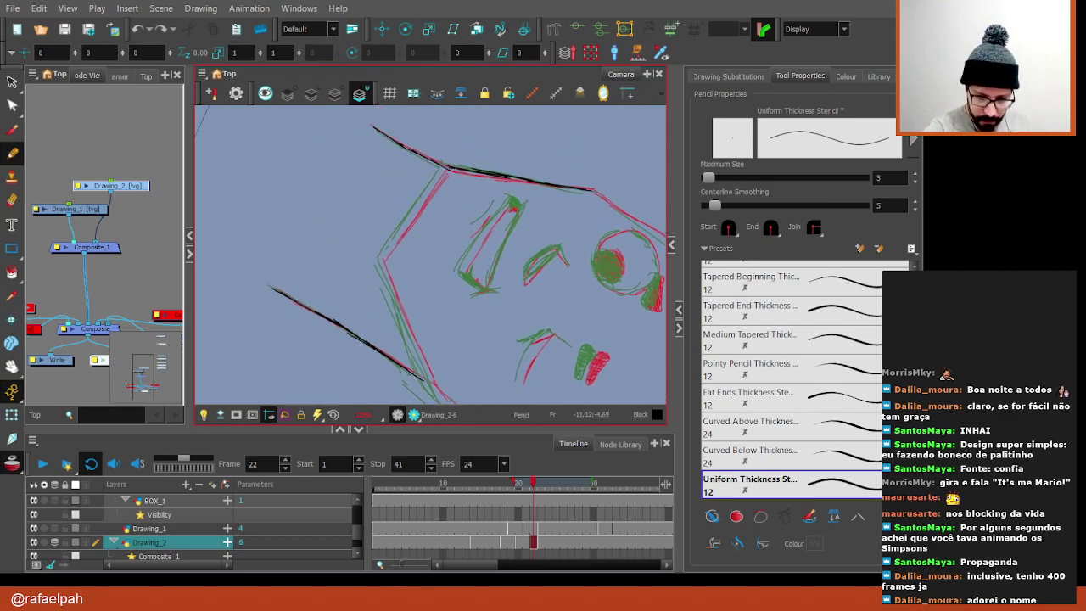
Ink the left head contour and right face contour in black on frame 22
{"action": "mouse_move", "coordinate": [432, 181]}
{"action": "left_mouse_down"}
{"action": "mouse_move", "coordinate": [390, 242]}
{"action": "mouse_move", "coordinate": [436, 235]}
{"action": "mouse_move", "coordinate": [473, 203]}
{"action": "left_mouse_up"}
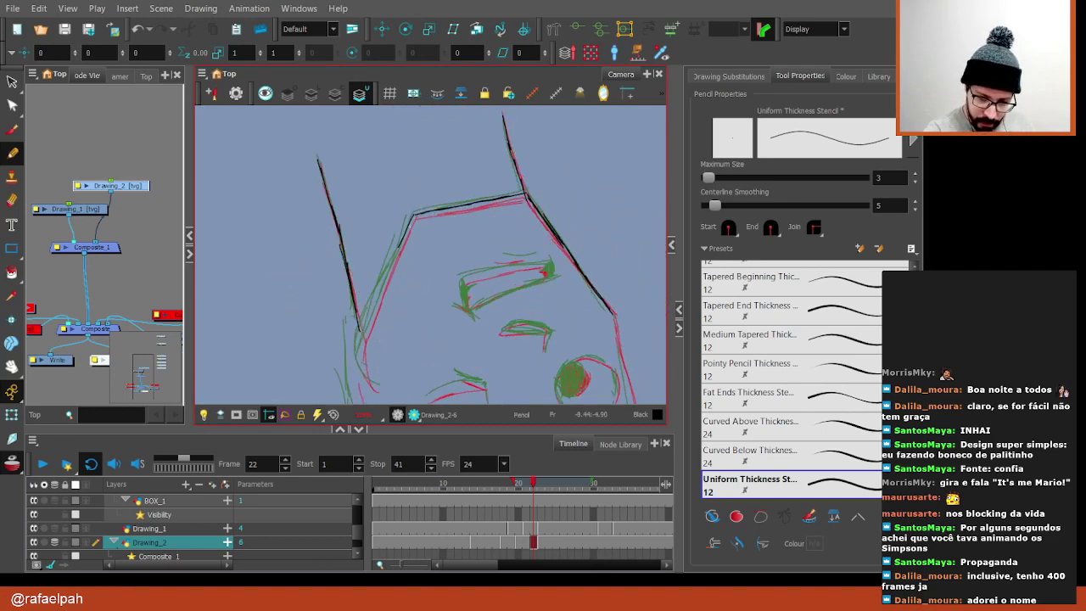
{"action": "mouse_move", "coordinate": [409, 219]}
{"action": "left_mouse_down"}
{"action": "mouse_move", "coordinate": [368, 321]}
{"action": "mouse_move", "coordinate": [362, 370]}
{"action": "mouse_move", "coordinate": [380, 292]}
{"action": "left_mouse_up"}
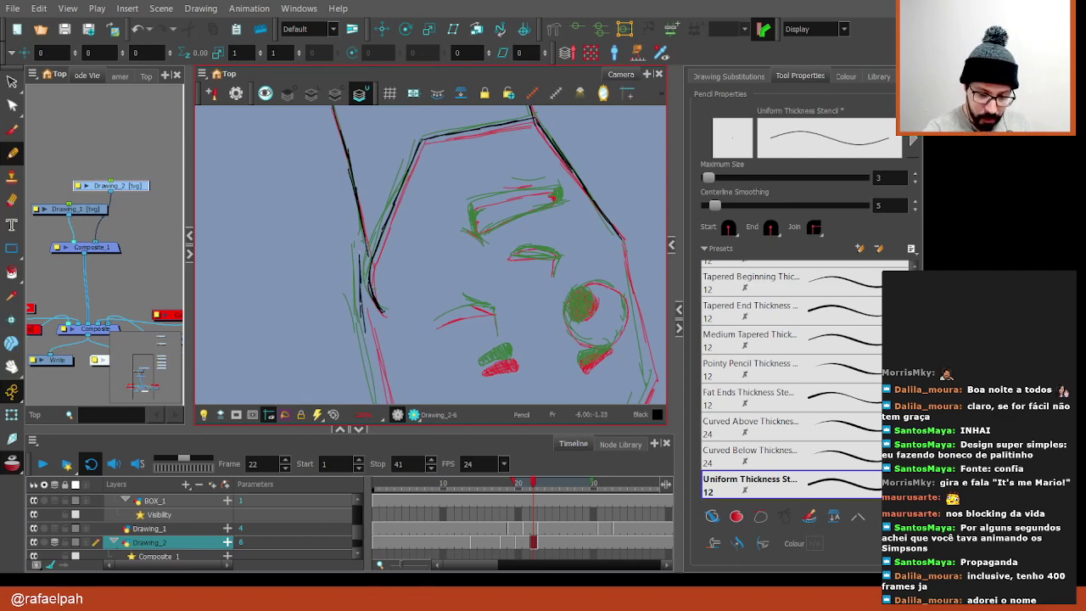
{"action": "key", "text": "4"}
{"action": "key", "text": "5"}
{"action": "left_click_drag", "start_coordinate": [371, 337], "coordinate": [321, 392]}
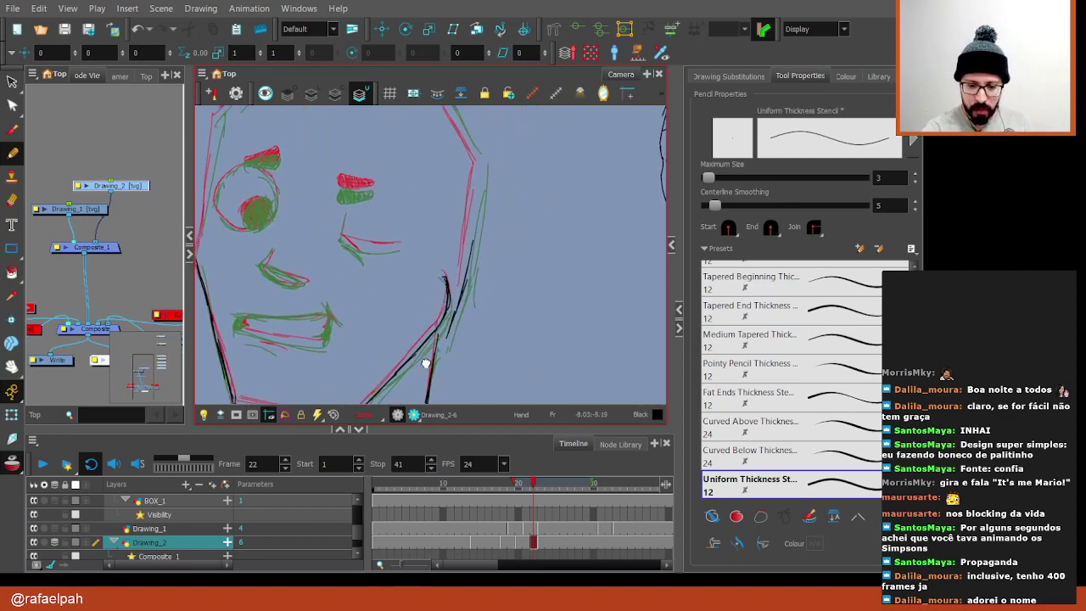
{"action": "left_click_drag", "start_coordinate": [475, 168], "coordinate": [461, 290]}
{"action": "left_click_drag", "start_coordinate": [467, 236], "coordinate": [460, 294]}
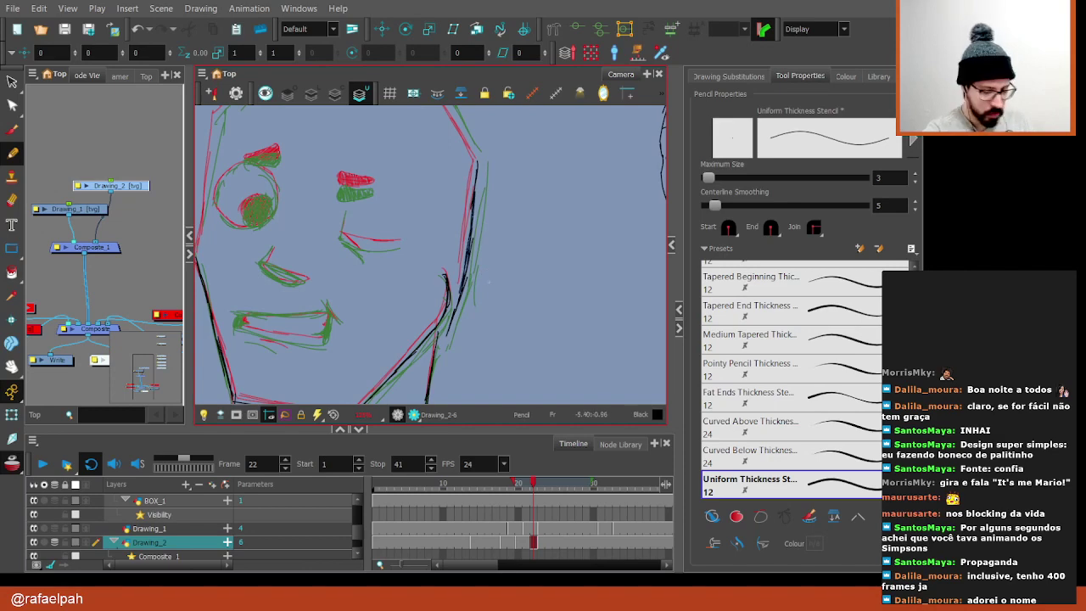
Redraw the upper-right head contour after undoing bad strokes, and add a left contour stretch
{"action": "key", "text": "alt+e"}
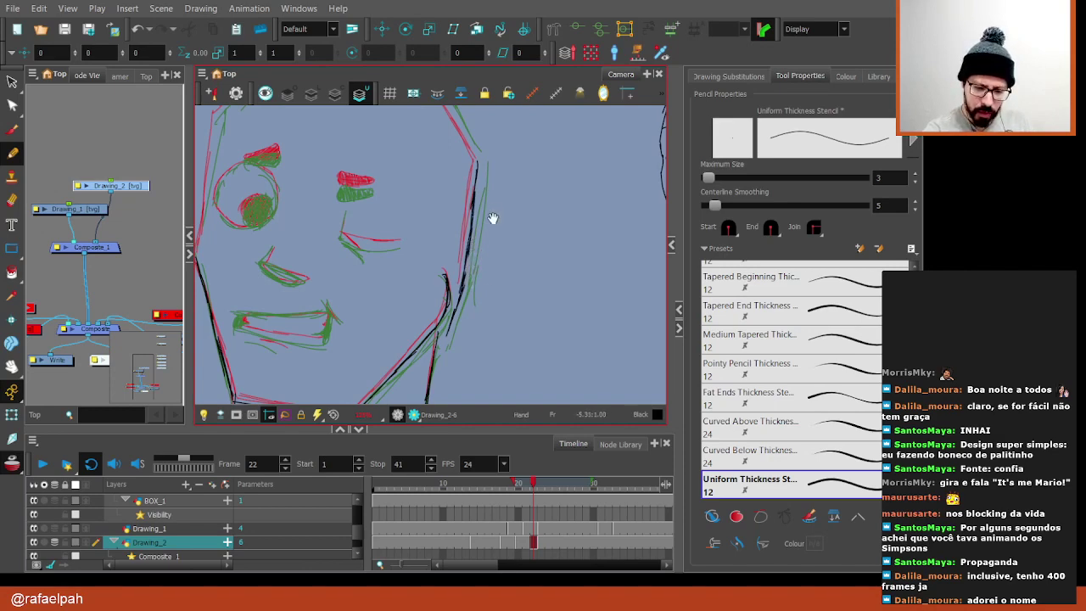
{"action": "left_click_drag", "start_coordinate": [492, 221], "coordinate": [446, 252]}
{"action": "left_click_drag", "start_coordinate": [419, 172], "coordinate": [471, 259]}
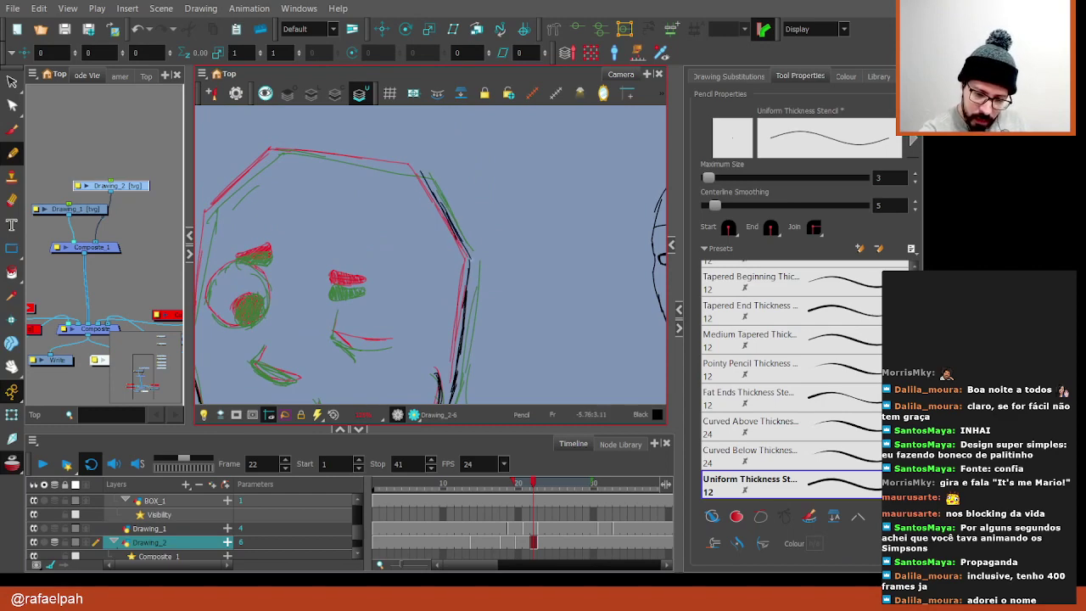
{"action": "key", "text": "ctrl+z"}
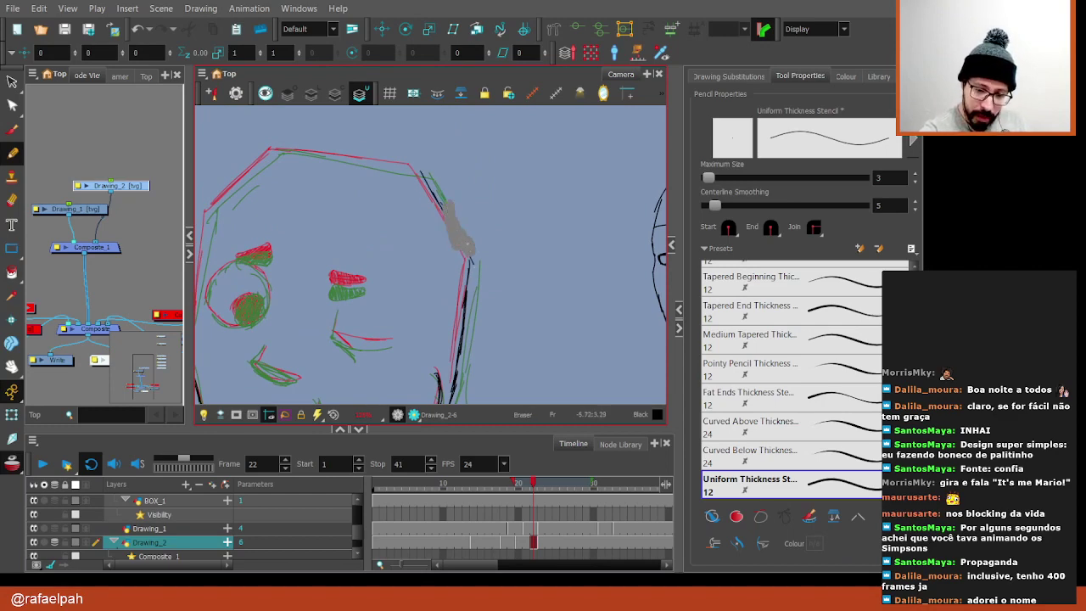
{"action": "key", "text": "ctrl+z"}
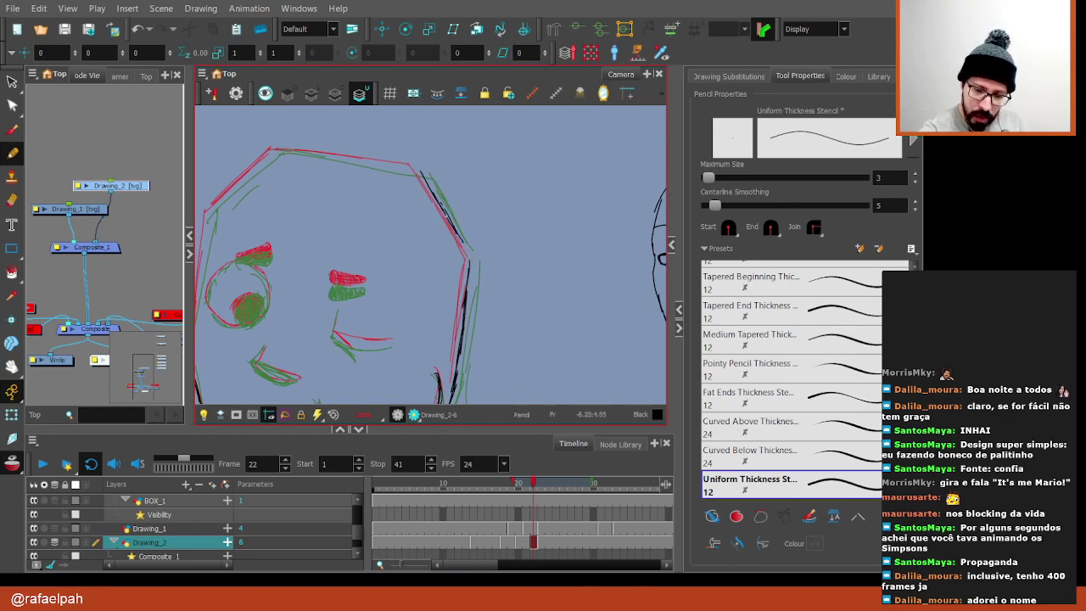
{"action": "mouse_move", "coordinate": [443, 209]}
{"action": "left_mouse_down"}
{"action": "mouse_move", "coordinate": [465, 251]}
{"action": "mouse_move", "coordinate": [498, 236]}
{"action": "left_mouse_up"}
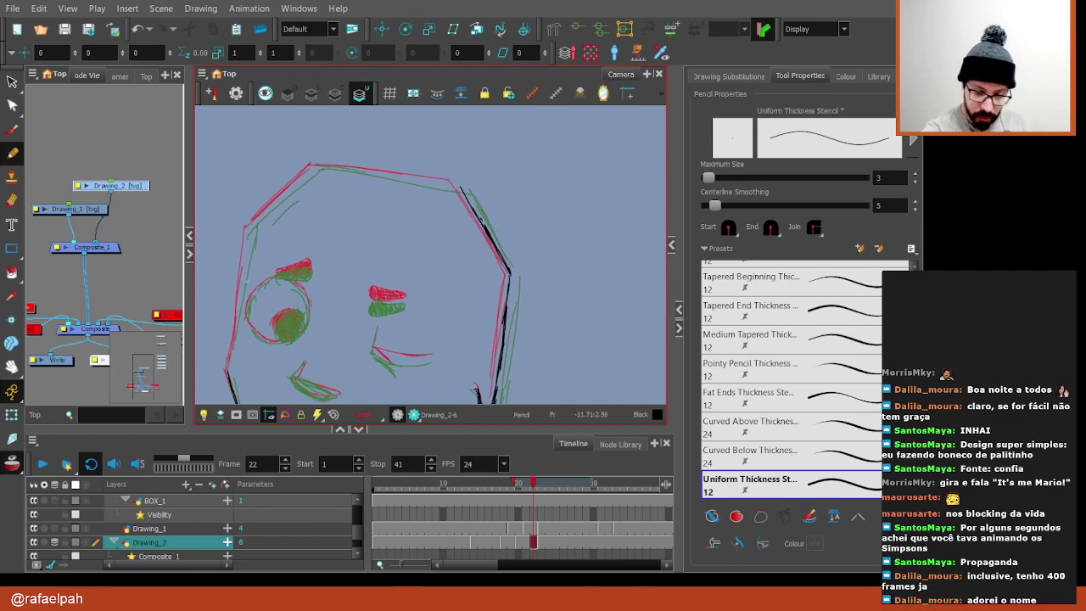
{"action": "left_click_drag", "start_coordinate": [252, 224], "coordinate": [227, 373]}
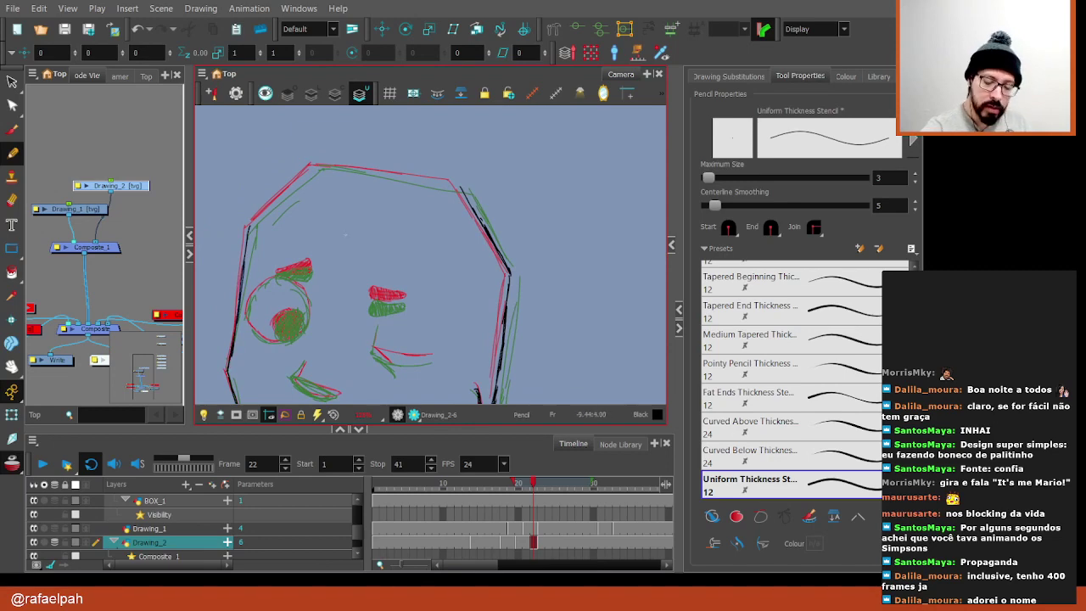
Trace the upper-left head contour in black, then set the view upright
{"action": "left_click_drag", "start_coordinate": [346, 234], "coordinate": [466, 291]}
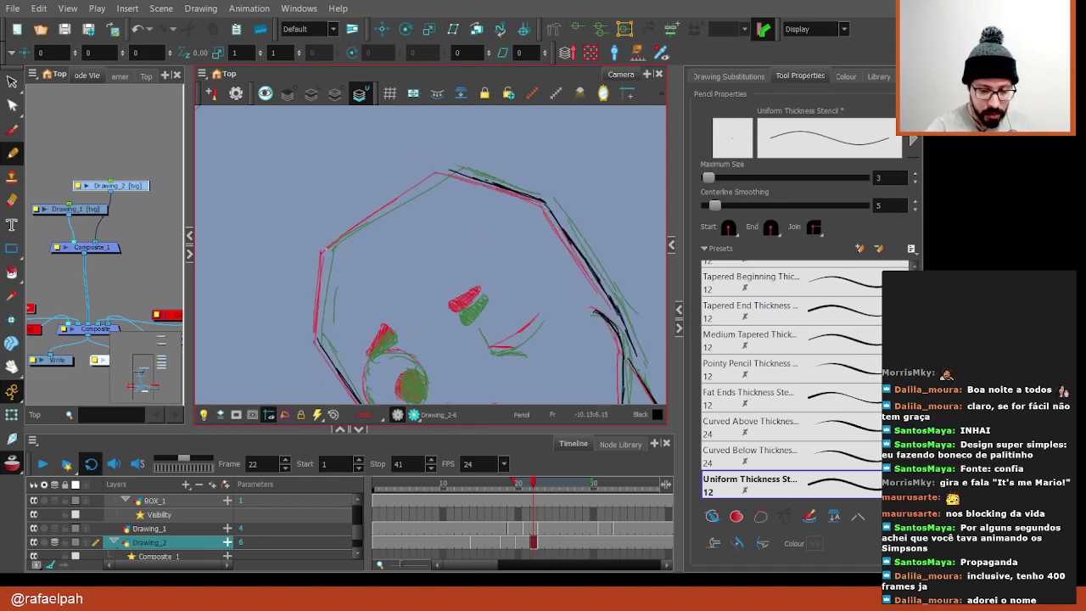
{"action": "left_click_drag", "start_coordinate": [327, 248], "coordinate": [319, 342]}
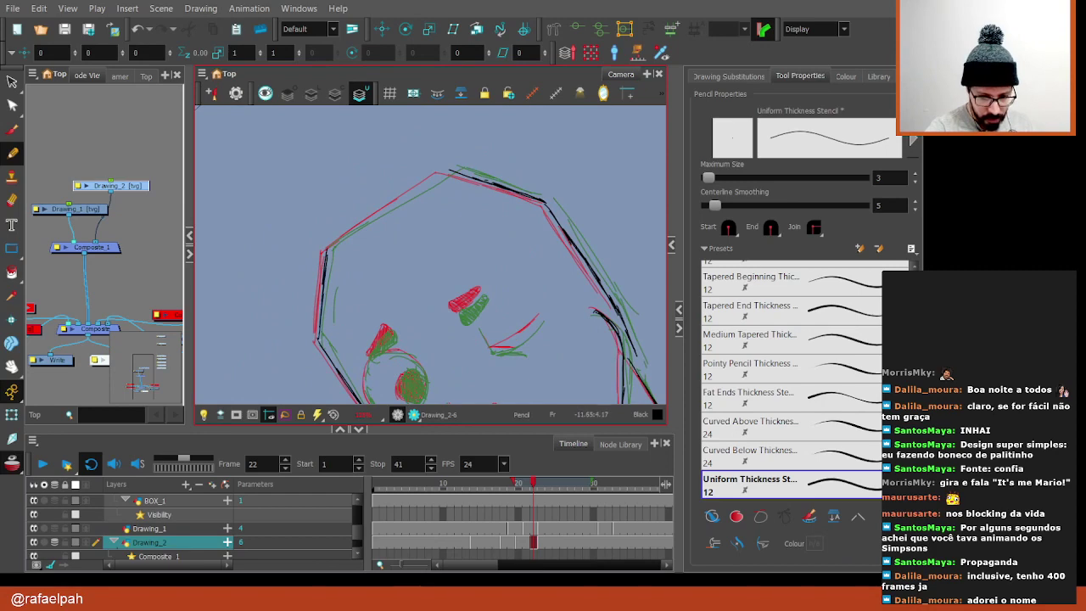
{"action": "left_click_drag", "start_coordinate": [378, 280], "coordinate": [199, 123]}
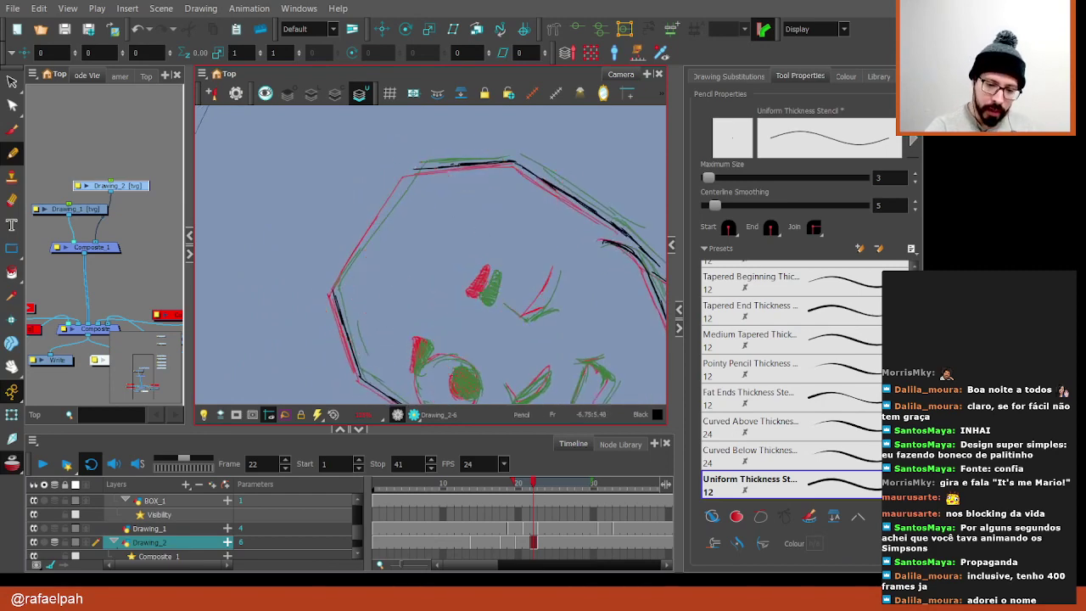
{"action": "left_click_drag", "start_coordinate": [413, 168], "coordinate": [332, 294]}
{"action": "mouse_move", "coordinate": [475, 233]}
{"action": "left_mouse_down"}
{"action": "mouse_move", "coordinate": [464, 235]}
{"action": "mouse_move", "coordinate": [472, 272]}
{"action": "mouse_move", "coordinate": [536, 274]}
{"action": "left_mouse_up"}
{"action": "scroll", "coordinate": [464, 235], "scroll_direction": "up", "scroll_amount": 3}
{"action": "key", "text": "shift+x"}
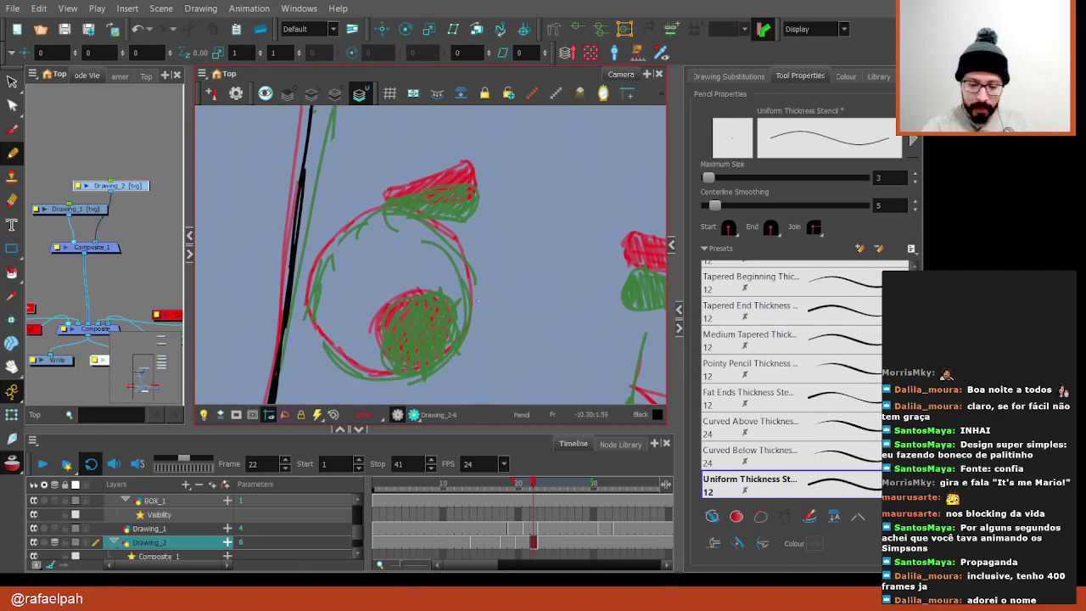
Ink the left and right sides of the eye circle in black
{"action": "mouse_move", "coordinate": [456, 252]}
{"action": "left_mouse_down"}
{"action": "mouse_move", "coordinate": [471, 296]}
{"action": "mouse_move", "coordinate": [462, 338]}
{"action": "left_mouse_up"}
{"action": "key", "text": "ctrl+z"}
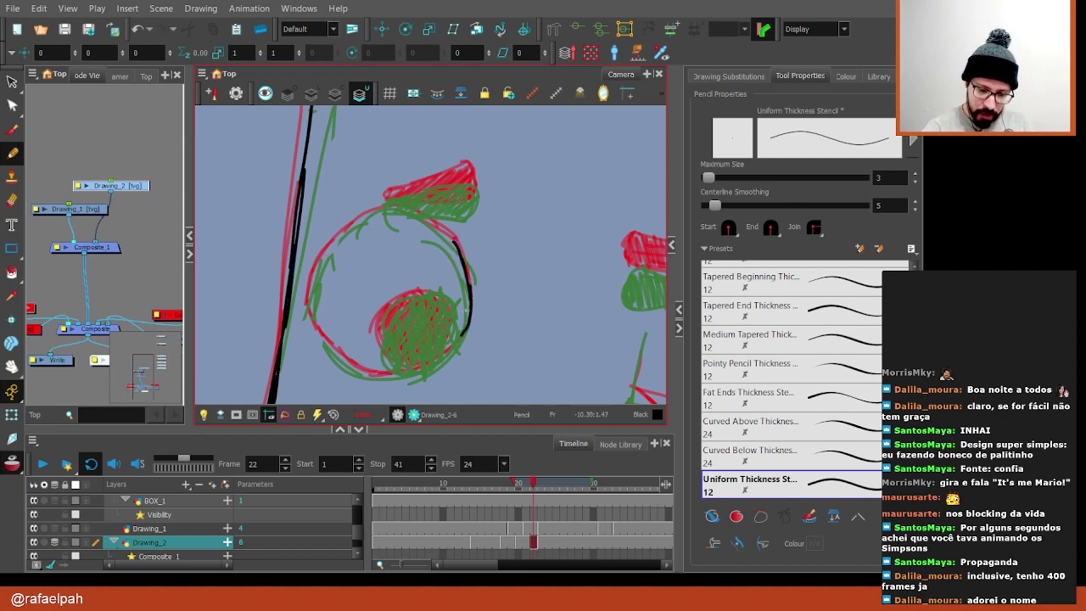
{"action": "mouse_move", "coordinate": [348, 226]}
{"action": "left_mouse_down"}
{"action": "mouse_move", "coordinate": [312, 301]}
{"action": "mouse_move", "coordinate": [321, 332]}
{"action": "mouse_move", "coordinate": [357, 367]}
{"action": "mouse_move", "coordinate": [376, 242]}
{"action": "mouse_move", "coordinate": [412, 223]}
{"action": "mouse_move", "coordinate": [341, 170]}
{"action": "mouse_move", "coordinate": [304, 223]}
{"action": "left_mouse_up"}
{"action": "mouse_move", "coordinate": [309, 185]}
{"action": "left_mouse_down"}
{"action": "mouse_move", "coordinate": [314, 268]}
{"action": "mouse_move", "coordinate": [355, 299]}
{"action": "left_mouse_up"}
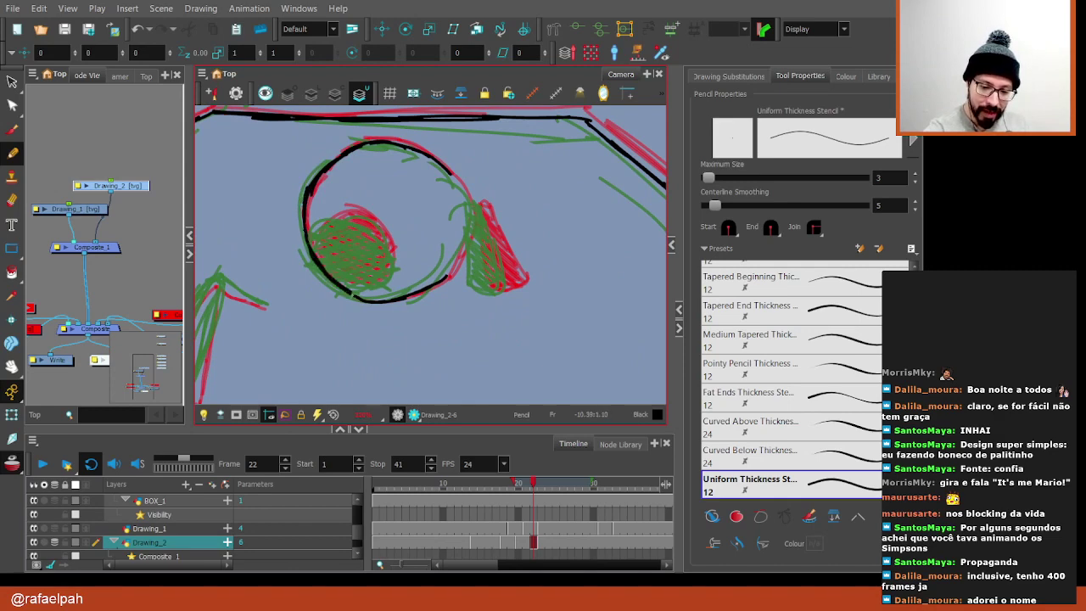
{"action": "mouse_move", "coordinate": [453, 178]}
{"action": "left_mouse_down"}
{"action": "mouse_move", "coordinate": [470, 255]}
{"action": "mouse_move", "coordinate": [434, 285]}
{"action": "left_mouse_up"}
{"action": "left_click_drag", "start_coordinate": [509, 323], "coordinate": [498, 175]}
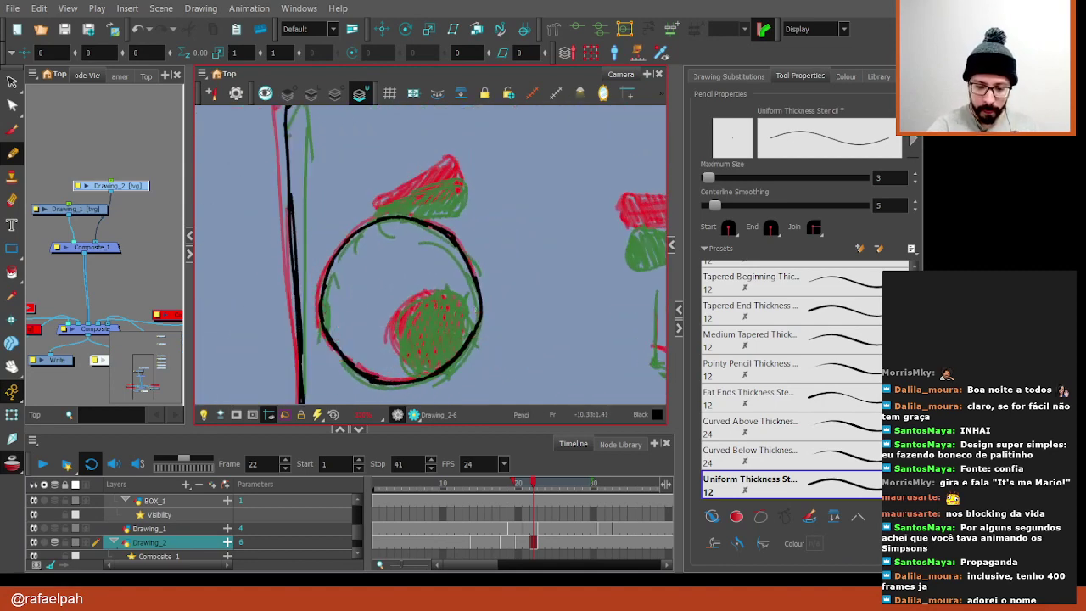
Hatch the pupil solid black and begin strokes inside the teardrop above the eye
{"action": "mouse_move", "coordinate": [476, 327]}
{"action": "left_mouse_down"}
{"action": "mouse_move", "coordinate": [429, 294]}
{"action": "mouse_move", "coordinate": [414, 297]}
{"action": "mouse_move", "coordinate": [397, 336]}
{"action": "mouse_move", "coordinate": [411, 373]}
{"action": "left_mouse_up"}
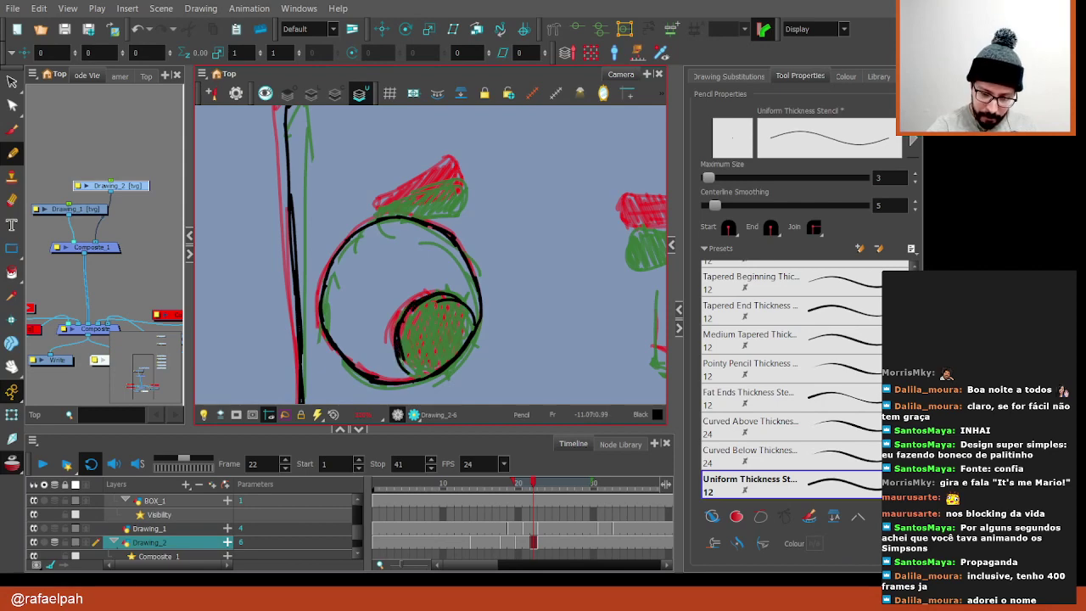
{"action": "left_click_drag", "start_coordinate": [404, 314], "coordinate": [414, 370]}
{"action": "mouse_move", "coordinate": [427, 301]}
{"action": "left_mouse_down"}
{"action": "mouse_move", "coordinate": [399, 364]}
{"action": "mouse_move", "coordinate": [411, 375]}
{"action": "left_mouse_up"}
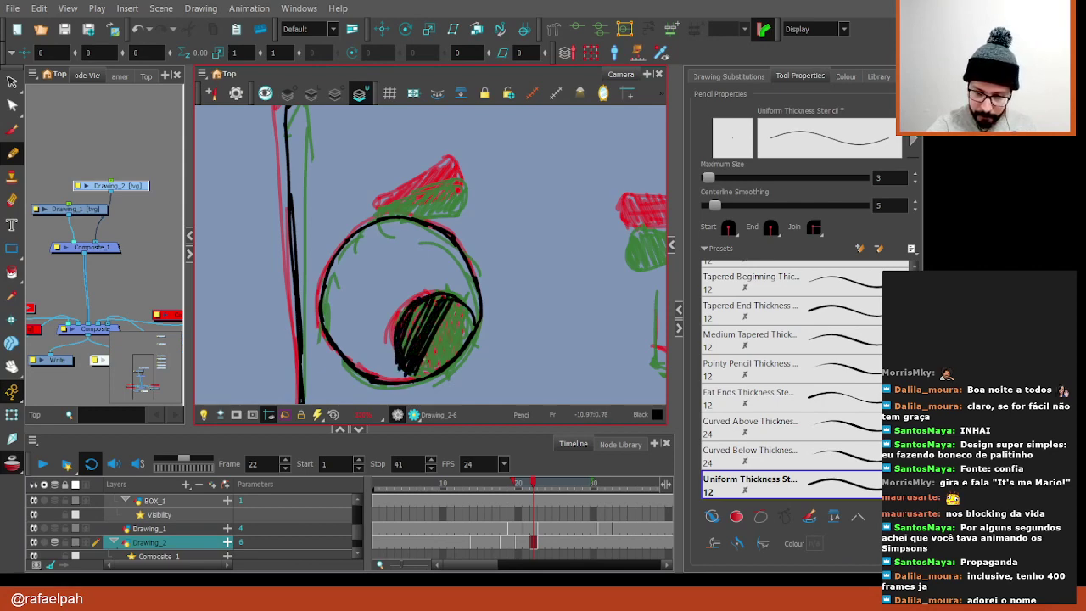
{"action": "mouse_move", "coordinate": [460, 304]}
{"action": "left_mouse_down"}
{"action": "mouse_move", "coordinate": [423, 375]}
{"action": "mouse_move", "coordinate": [450, 365]}
{"action": "left_mouse_up"}
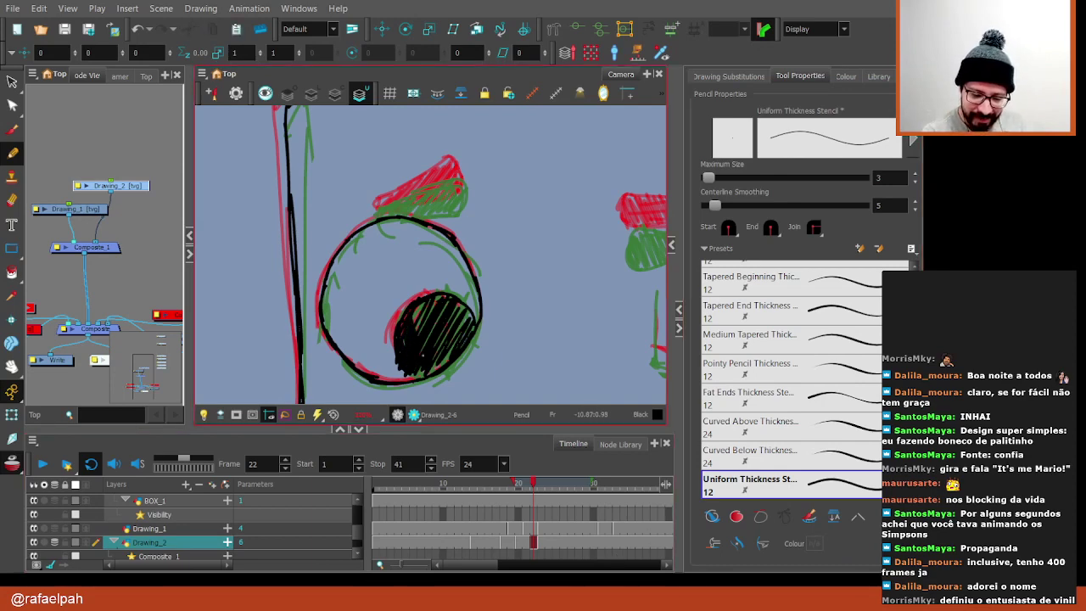
{"action": "mouse_move", "coordinate": [462, 306]}
{"action": "left_mouse_down"}
{"action": "mouse_move", "coordinate": [472, 327]}
{"action": "mouse_move", "coordinate": [436, 368]}
{"action": "left_mouse_up"}
{"action": "mouse_move", "coordinate": [431, 323]}
{"action": "left_mouse_down"}
{"action": "mouse_move", "coordinate": [543, 182]}
{"action": "mouse_move", "coordinate": [431, 228]}
{"action": "mouse_move", "coordinate": [429, 213]}
{"action": "mouse_move", "coordinate": [395, 202]}
{"action": "left_mouse_up"}
{"action": "left_click_drag", "start_coordinate": [393, 195], "coordinate": [397, 265]}
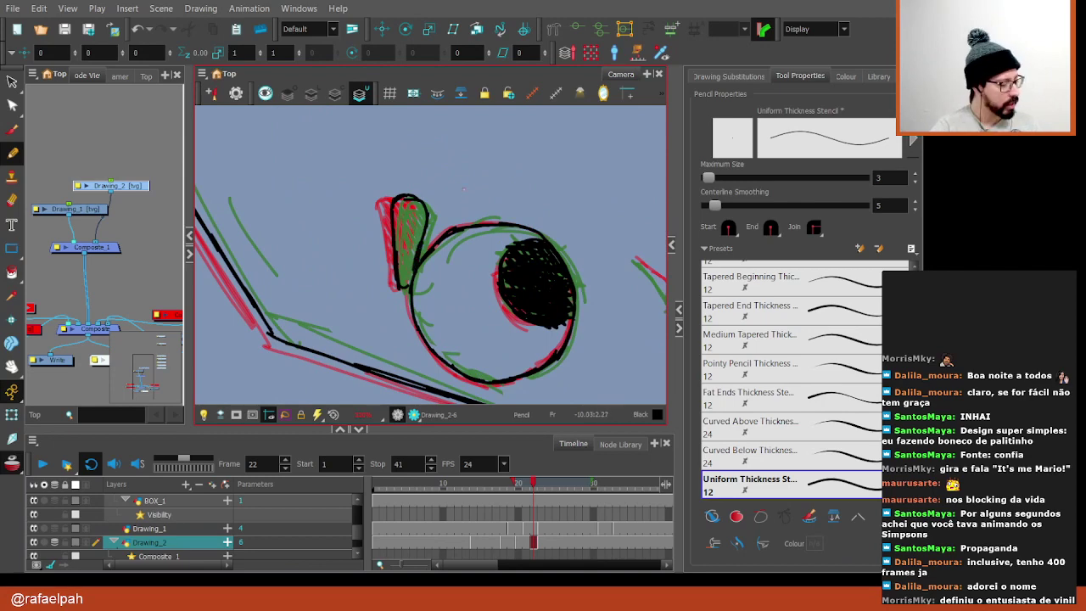
Hatch the teardrop eyebrow beside frame 22's eye solid black, then reset the view rotation
{"action": "left_click_drag", "start_coordinate": [464, 189], "coordinate": [426, 333]}
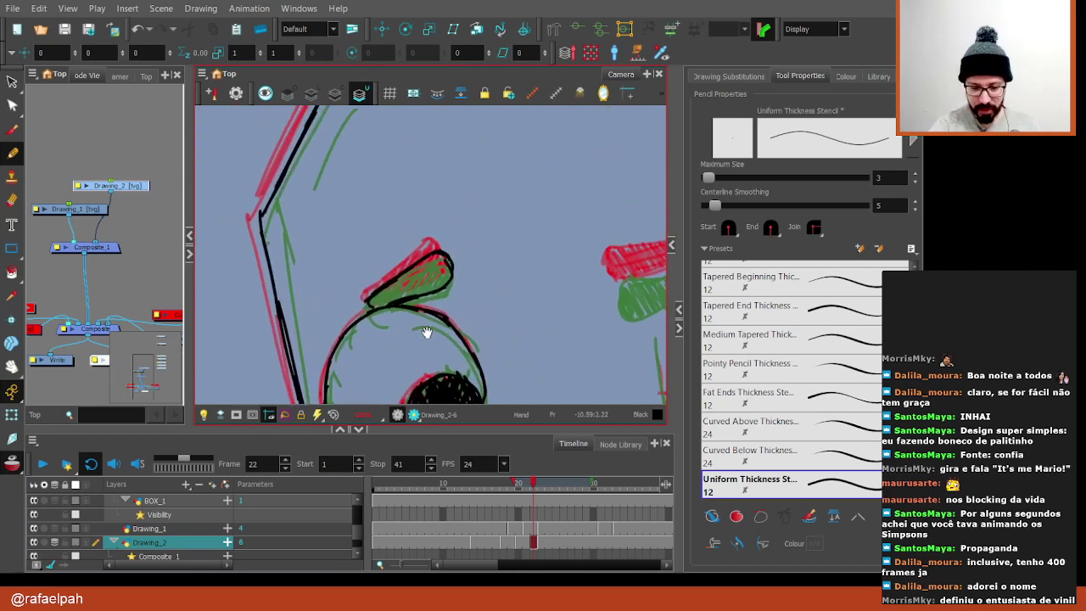
{"action": "mouse_move", "coordinate": [378, 301]}
{"action": "left_mouse_down"}
{"action": "mouse_move", "coordinate": [426, 260]}
{"action": "mouse_move", "coordinate": [450, 285]}
{"action": "mouse_move", "coordinate": [416, 293]}
{"action": "mouse_move", "coordinate": [524, 252]}
{"action": "mouse_move", "coordinate": [487, 347]}
{"action": "mouse_move", "coordinate": [502, 274]}
{"action": "mouse_move", "coordinate": [428, 383]}
{"action": "left_mouse_up"}
{"action": "scroll", "coordinate": [387, 266], "scroll_direction": "down", "scroll_amount": 3}
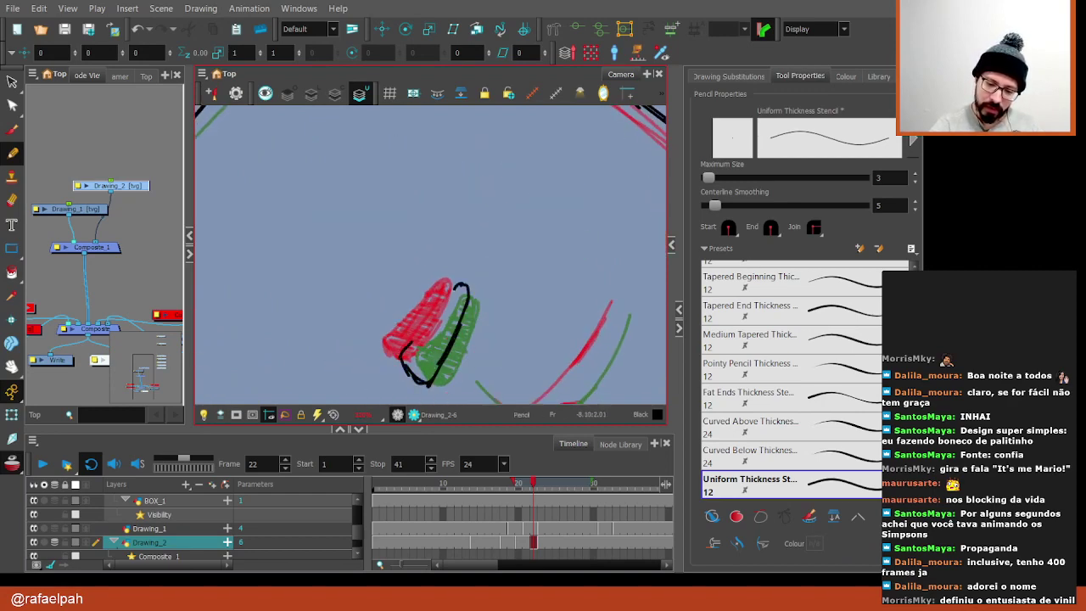
{"action": "left_click_drag", "start_coordinate": [456, 287], "coordinate": [414, 346]}
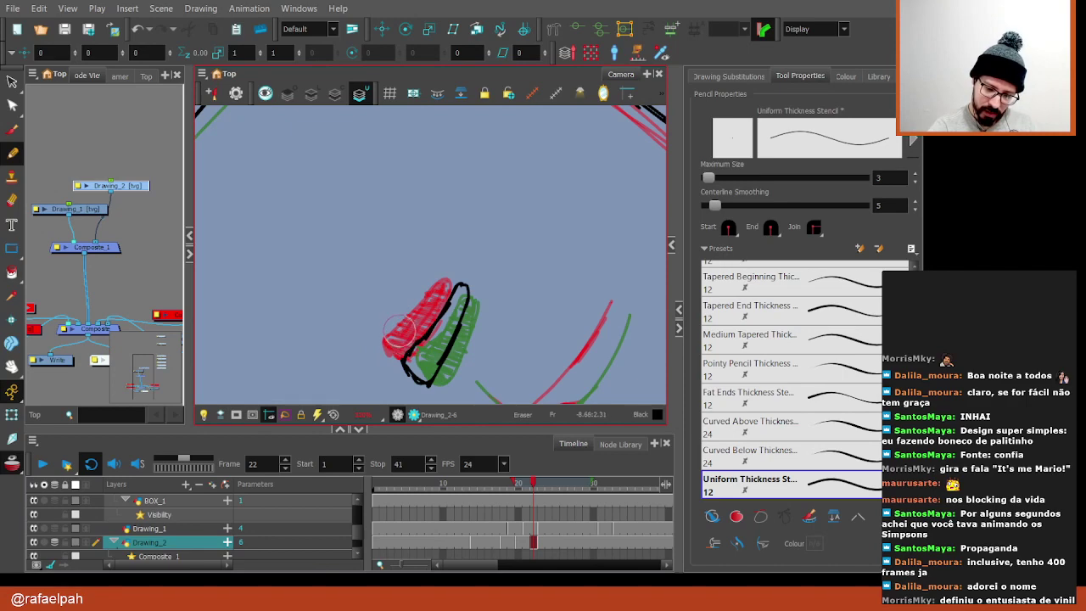
{"action": "mouse_move", "coordinate": [409, 373]}
{"action": "left_mouse_down"}
{"action": "mouse_move", "coordinate": [419, 348]}
{"action": "mouse_move", "coordinate": [428, 378]}
{"action": "mouse_move", "coordinate": [434, 336]}
{"action": "mouse_move", "coordinate": [496, 234]}
{"action": "left_mouse_up"}
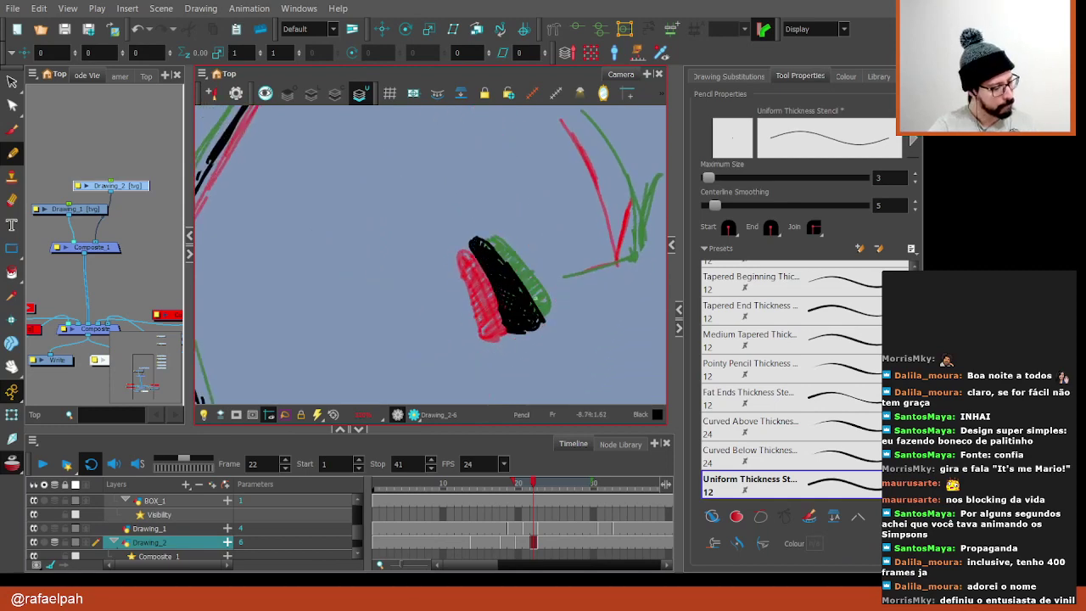
{"action": "key", "text": "shift+x"}
{"action": "key", "text": "shift+z"}
{"action": "left_click_drag", "start_coordinate": [494, 407], "coordinate": [477, 272]}
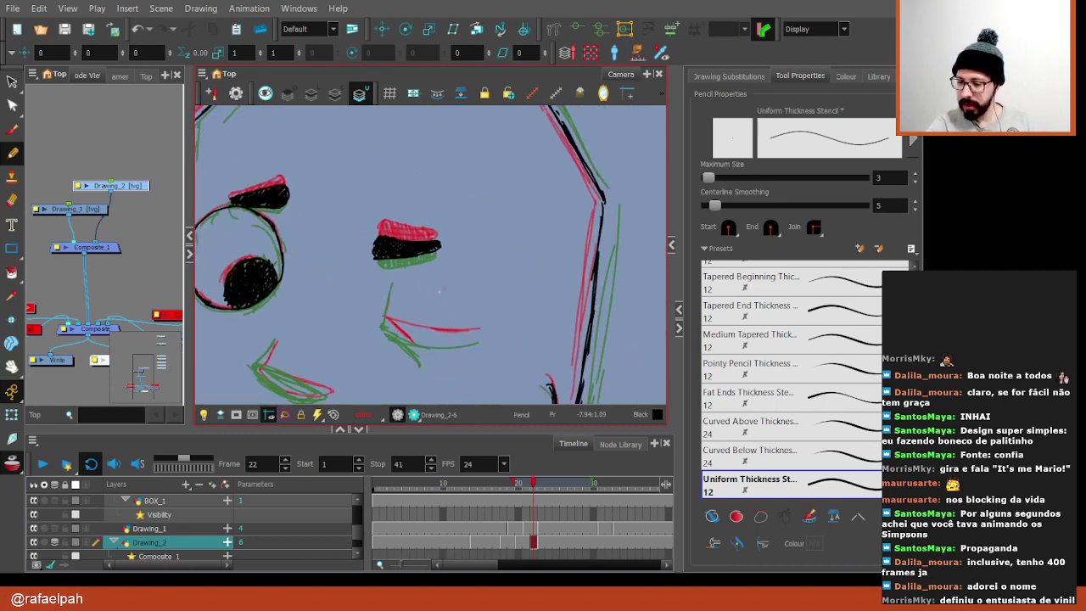
Ink the nose line in black down its full length on frame 22
{"action": "scroll", "coordinate": [439, 254], "scroll_direction": "up", "scroll_amount": 2}
{"action": "scroll", "coordinate": [439, 254], "scroll_direction": "up", "scroll_amount": 2}
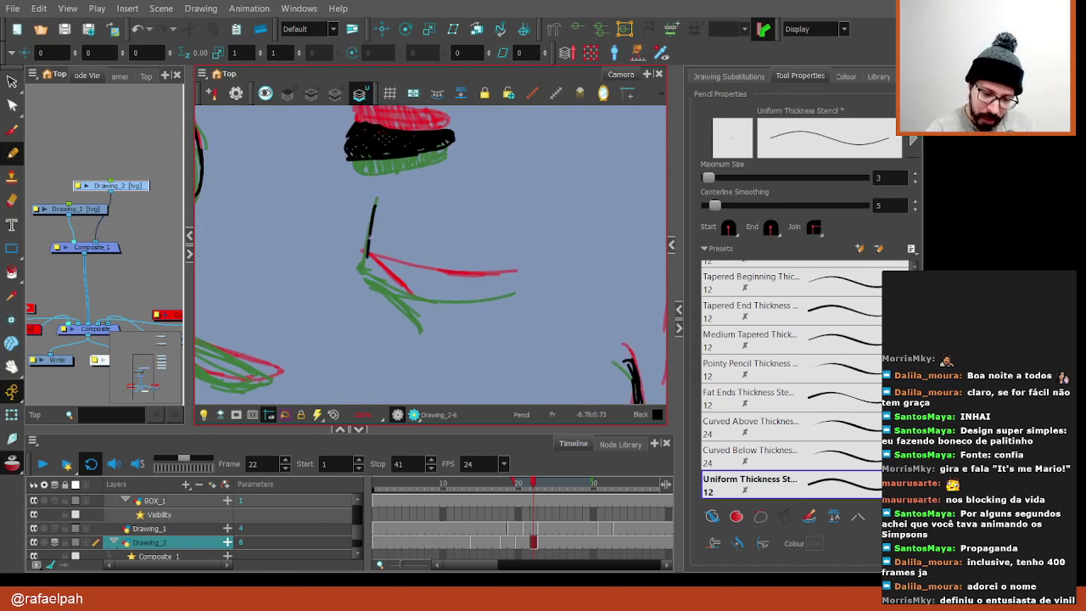
{"action": "left_click_drag", "start_coordinate": [468, 206], "coordinate": [479, 292]}
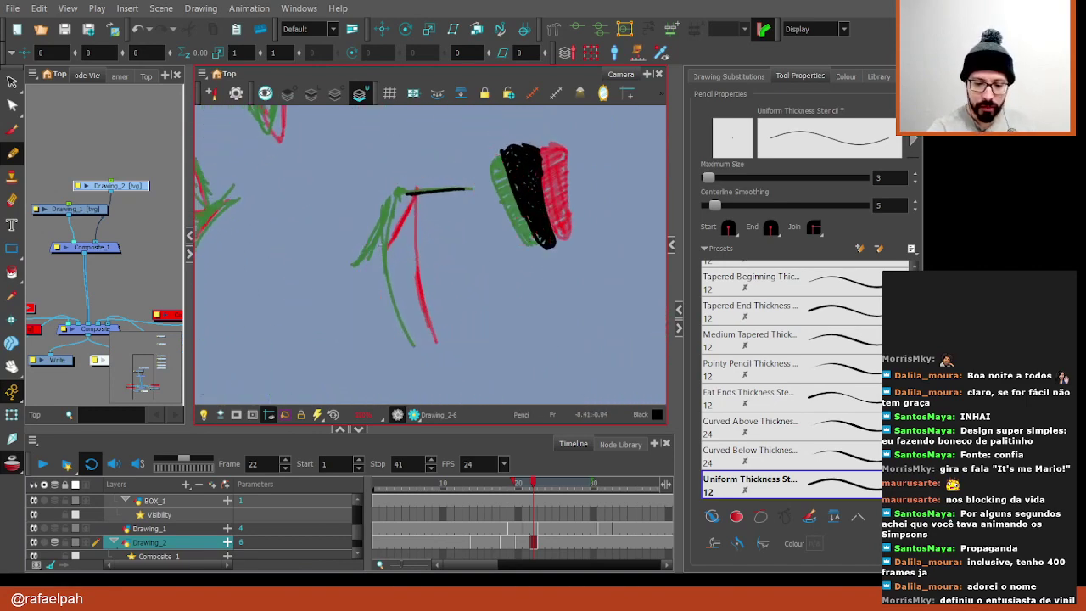
{"action": "left_click_drag", "start_coordinate": [406, 197], "coordinate": [400, 237]}
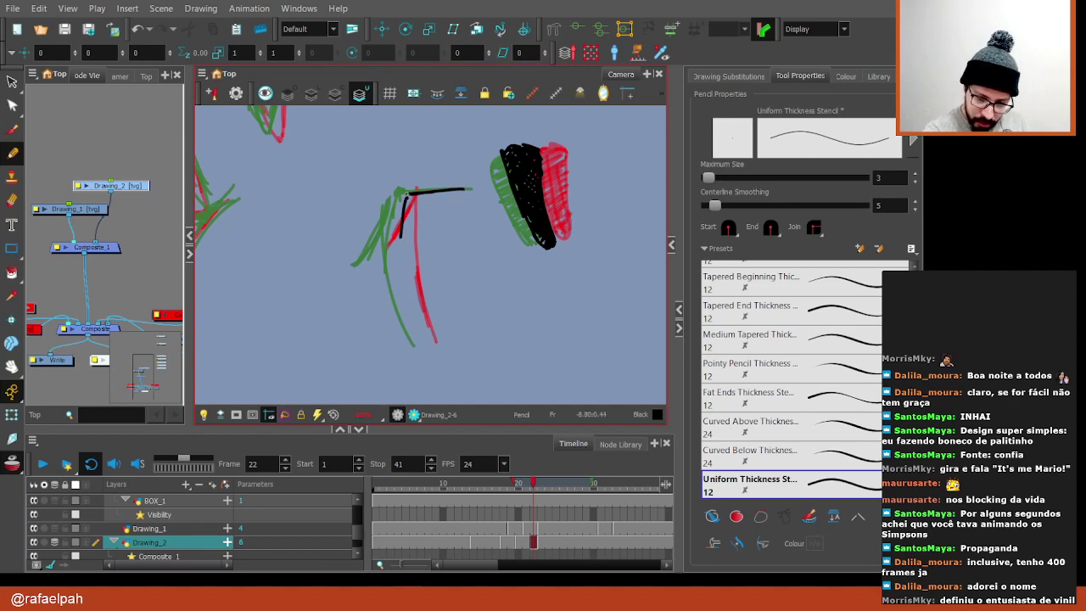
{"action": "left_click_drag", "start_coordinate": [404, 193], "coordinate": [418, 340]}
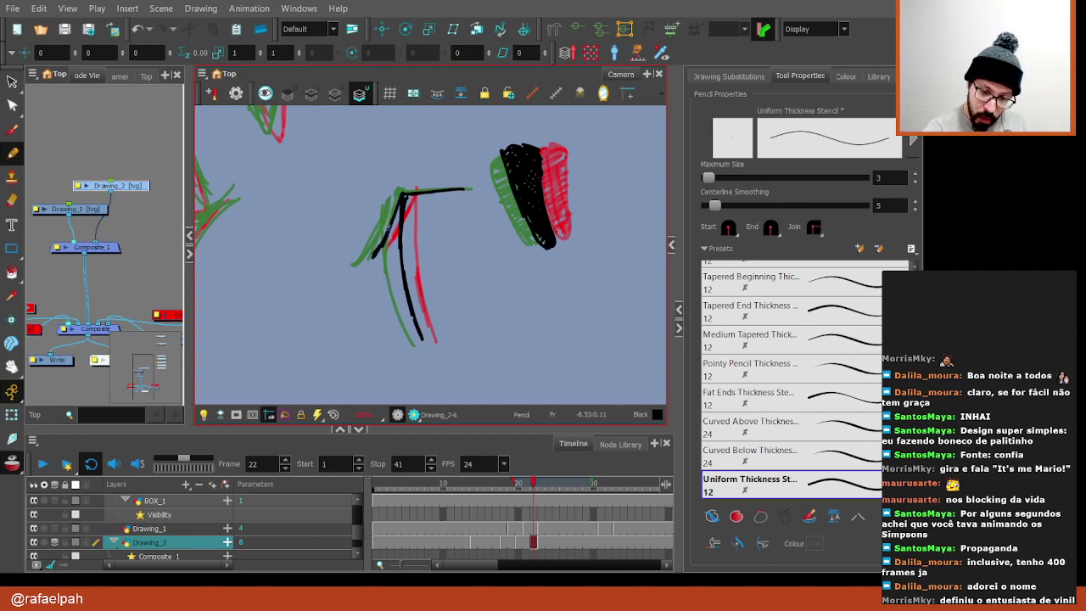
Ink over the red lid line in black, then return to frame 17
{"action": "key", "text": "c"}
{"action": "key", "text": "c"}
{"action": "key", "text": "c"}
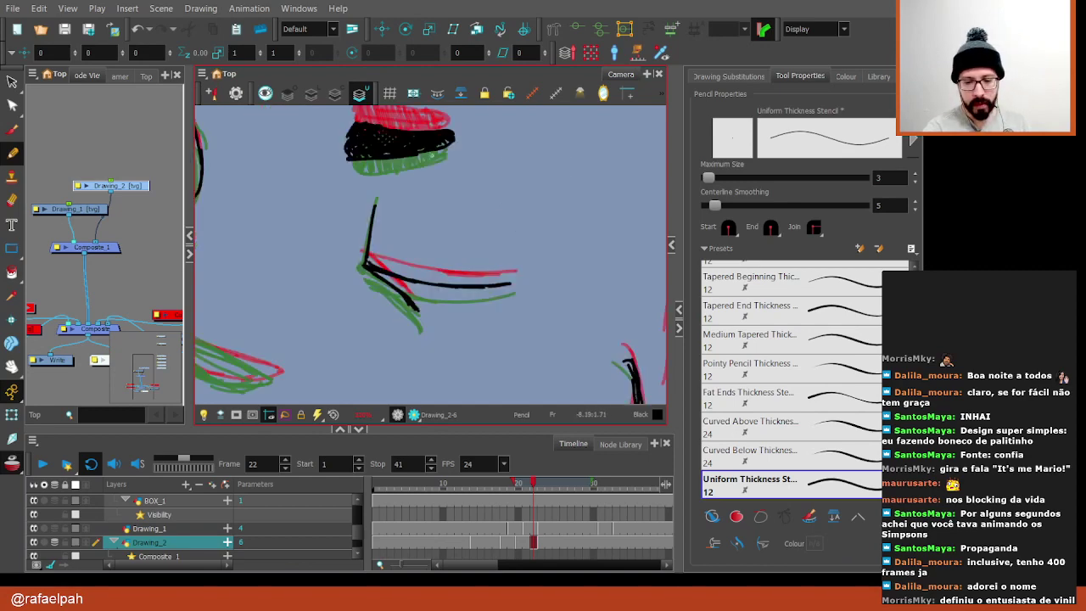
{"action": "key", "text": "v"}
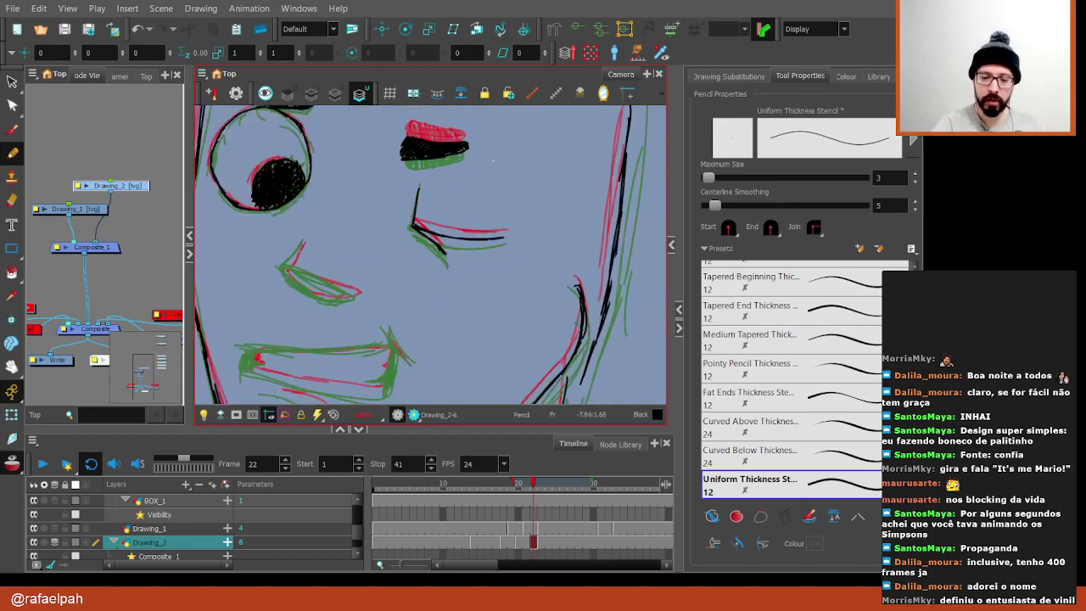
{"action": "key", "text": "v"}
{"action": "key", "text": "v"}
{"action": "scroll", "coordinate": [378, 179], "scroll_direction": "up", "scroll_amount": 1}
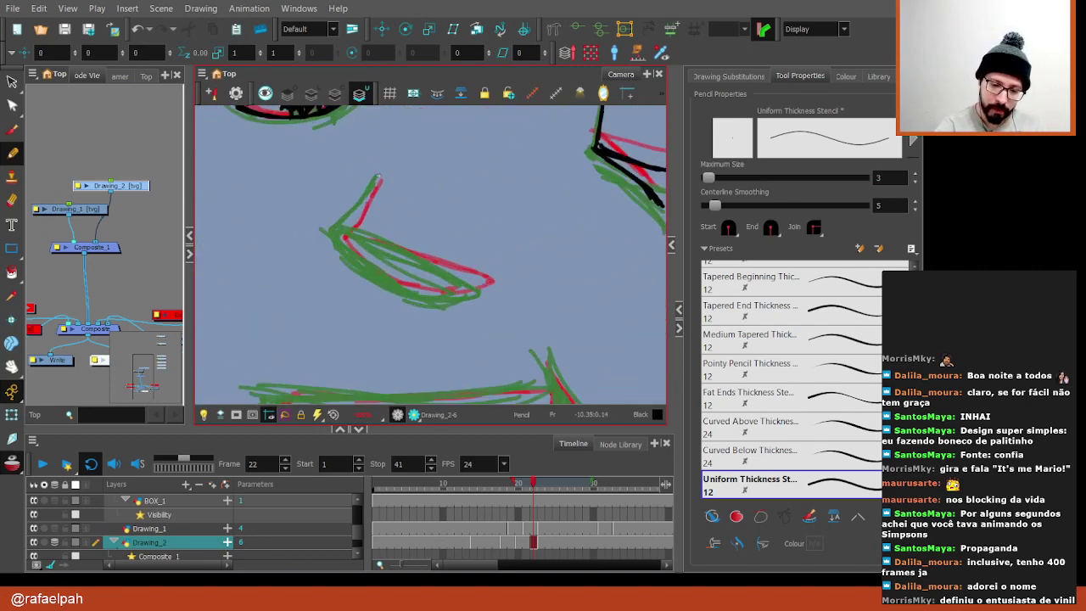
{"action": "mouse_move", "coordinate": [379, 179]}
{"action": "left_mouse_down"}
{"action": "mouse_move", "coordinate": [338, 227]}
{"action": "mouse_move", "coordinate": [351, 260]}
{"action": "mouse_move", "coordinate": [439, 298]}
{"action": "mouse_move", "coordinate": [449, 297]}
{"action": "mouse_move", "coordinate": [436, 158]}
{"action": "mouse_move", "coordinate": [526, 162]}
{"action": "mouse_move", "coordinate": [463, 288]}
{"action": "left_mouse_up"}
{"action": "mouse_move", "coordinate": [534, 281]}
{"action": "left_mouse_down"}
{"action": "mouse_move", "coordinate": [465, 197]}
{"action": "mouse_move", "coordinate": [406, 339]}
{"action": "left_mouse_up"}
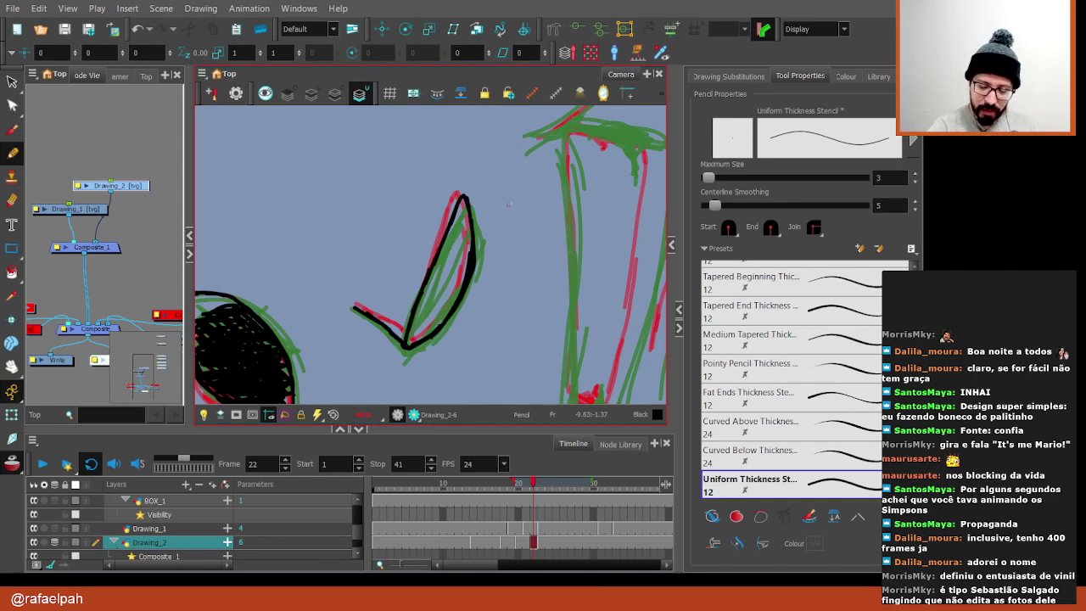
{"action": "left_click_drag", "start_coordinate": [519, 483], "coordinate": [501, 487]}
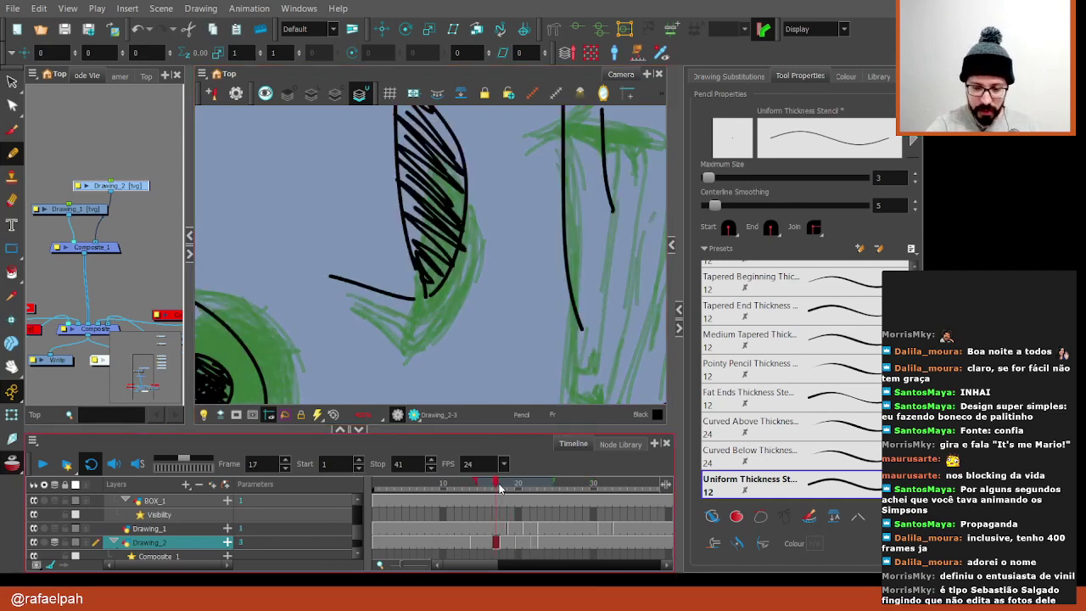
Hatch frame 17's leaf-shaped eyebrow densely black, filling any remaining gaps
{"action": "left_click_drag", "start_coordinate": [501, 286], "coordinate": [492, 371]}
{"action": "left_click_drag", "start_coordinate": [424, 212], "coordinate": [458, 255]}
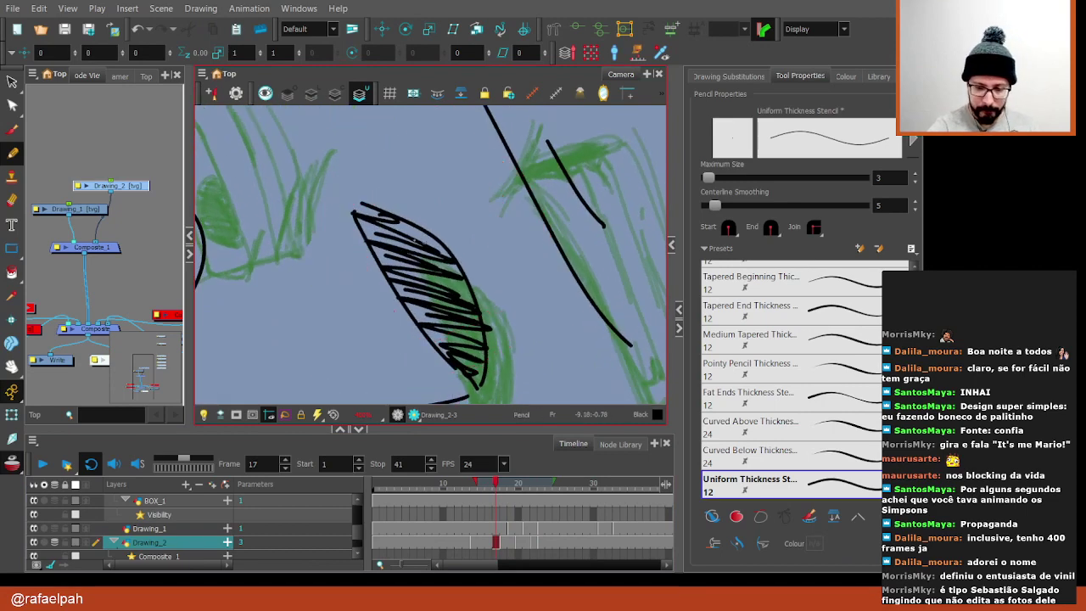
{"action": "mouse_move", "coordinate": [360, 207]}
{"action": "left_mouse_down"}
{"action": "mouse_move", "coordinate": [384, 255]}
{"action": "mouse_move", "coordinate": [400, 229]}
{"action": "mouse_move", "coordinate": [420, 246]}
{"action": "mouse_move", "coordinate": [417, 314]}
{"action": "mouse_move", "coordinate": [428, 321]}
{"action": "left_mouse_up"}
{"action": "mouse_move", "coordinate": [462, 284]}
{"action": "left_mouse_down"}
{"action": "mouse_move", "coordinate": [440, 339]}
{"action": "mouse_move", "coordinate": [467, 351]}
{"action": "mouse_move", "coordinate": [482, 382]}
{"action": "mouse_move", "coordinate": [458, 268]}
{"action": "mouse_move", "coordinate": [419, 231]}
{"action": "left_mouse_up"}
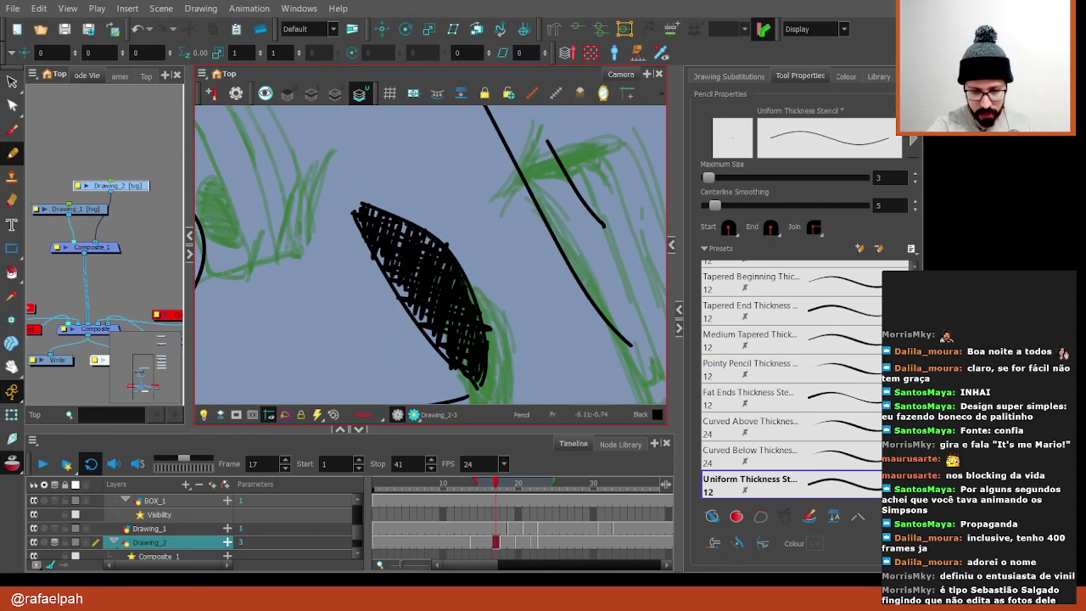
{"action": "left_click_drag", "start_coordinate": [405, 281], "coordinate": [395, 295]}
{"action": "left_click_drag", "start_coordinate": [435, 329], "coordinate": [424, 345]}
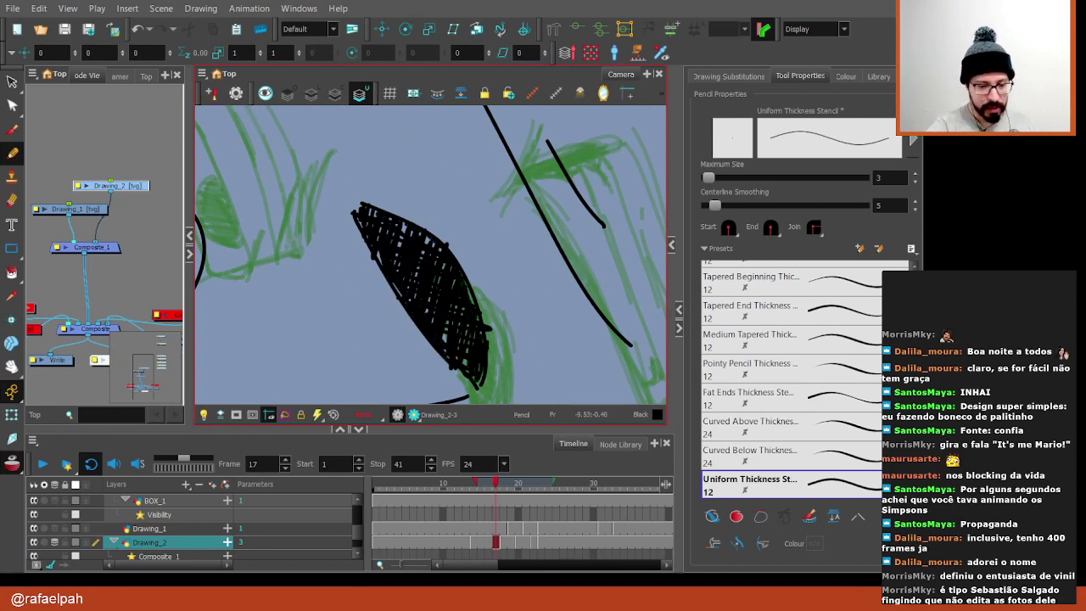
Check the neighbouring frames on the timeline and move ahead to frame 20
{"action": "left_click", "coordinate": [502, 483]}
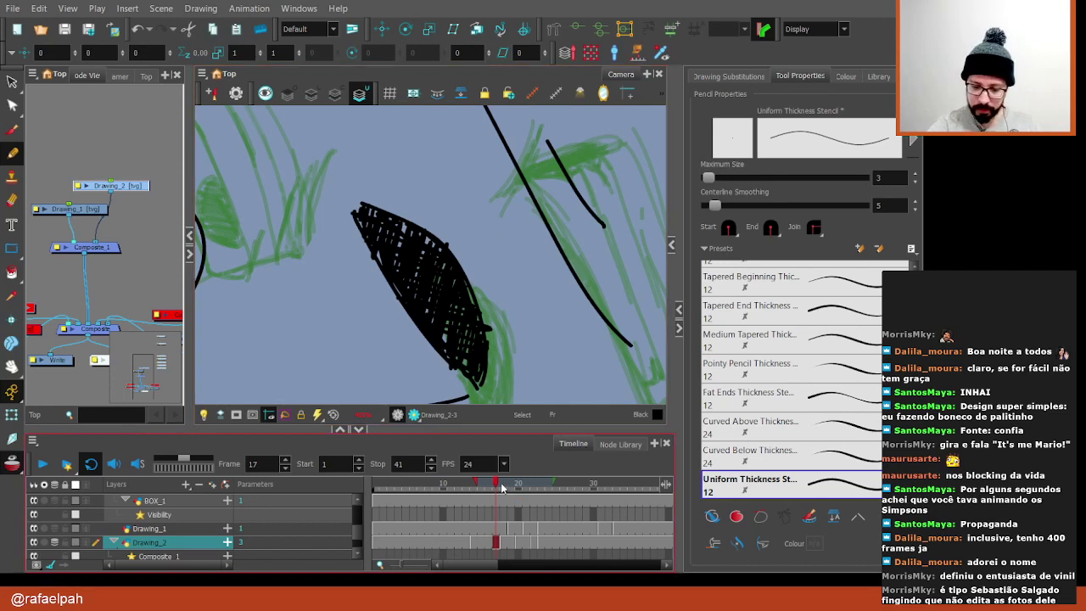
{"action": "left_click", "coordinate": [504, 483]}
{"action": "left_click", "coordinate": [496, 482]}
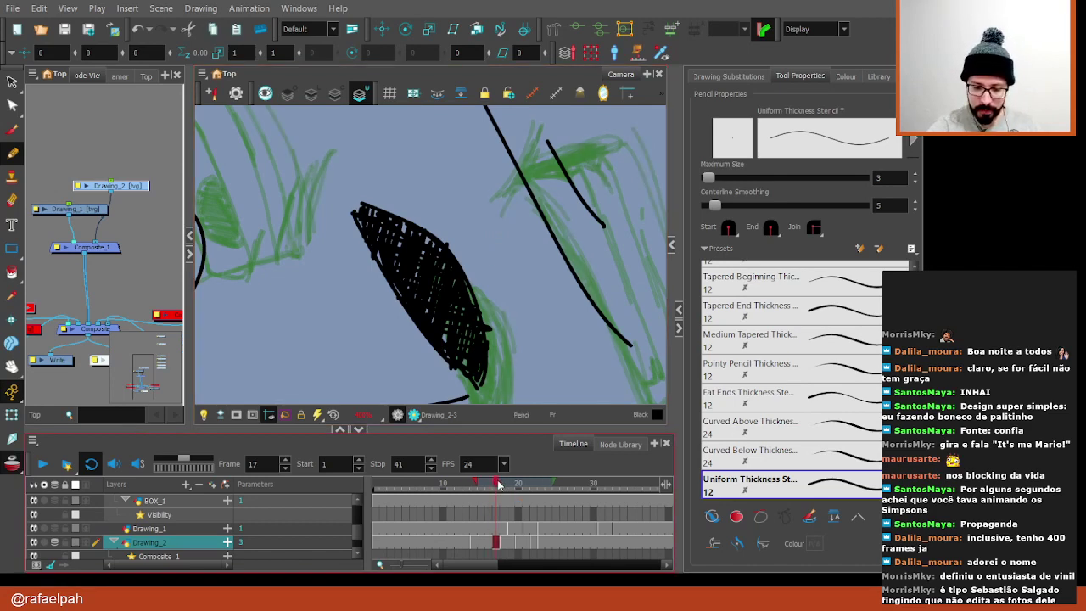
{"action": "left_click_drag", "start_coordinate": [498, 482], "coordinate": [519, 485]}
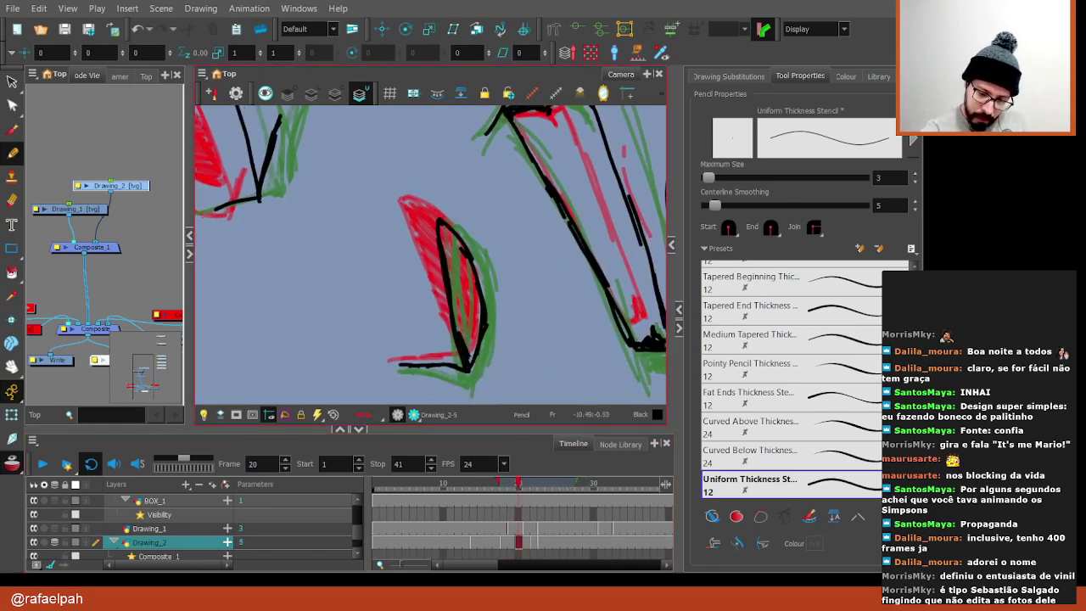
Hatch the red leaf-shaped eyebrow on frame 20 solid black, then straighten the view upright
{"action": "mouse_move", "coordinate": [466, 356]}
{"action": "left_mouse_down"}
{"action": "mouse_move", "coordinate": [442, 229]}
{"action": "mouse_move", "coordinate": [458, 276]}
{"action": "left_mouse_up"}
{"action": "mouse_move", "coordinate": [441, 225]}
{"action": "left_mouse_down"}
{"action": "mouse_move", "coordinate": [475, 293]}
{"action": "mouse_move", "coordinate": [471, 338]}
{"action": "left_mouse_up"}
{"action": "left_click_drag", "start_coordinate": [478, 292], "coordinate": [471, 360]}
{"action": "left_click_drag", "start_coordinate": [464, 251], "coordinate": [458, 308]}
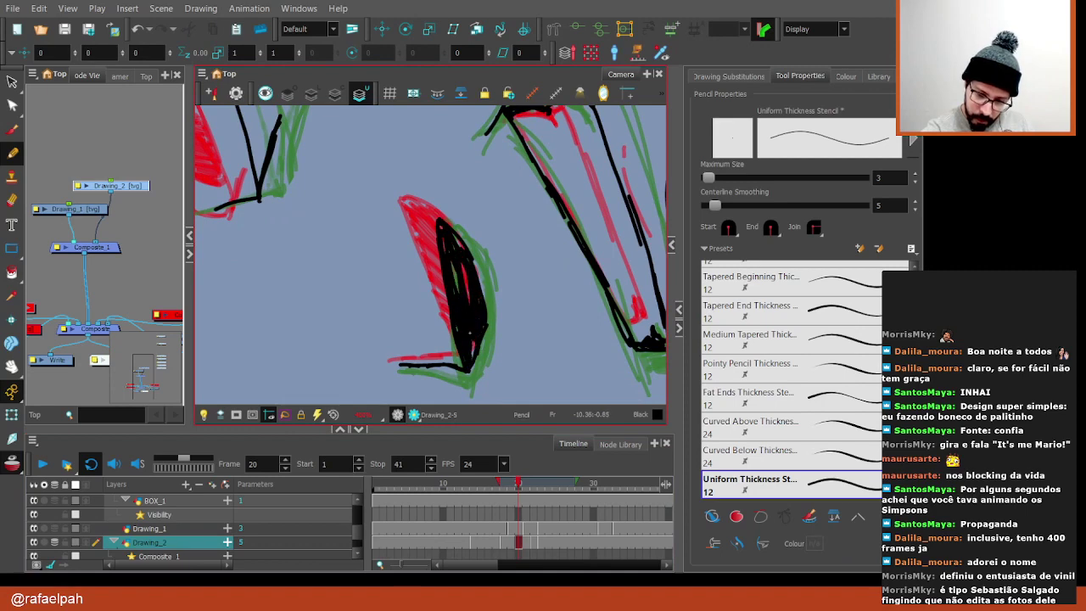
{"action": "mouse_move", "coordinate": [468, 265]}
{"action": "left_mouse_down"}
{"action": "mouse_move", "coordinate": [463, 297]}
{"action": "mouse_move", "coordinate": [453, 293]}
{"action": "left_mouse_up"}
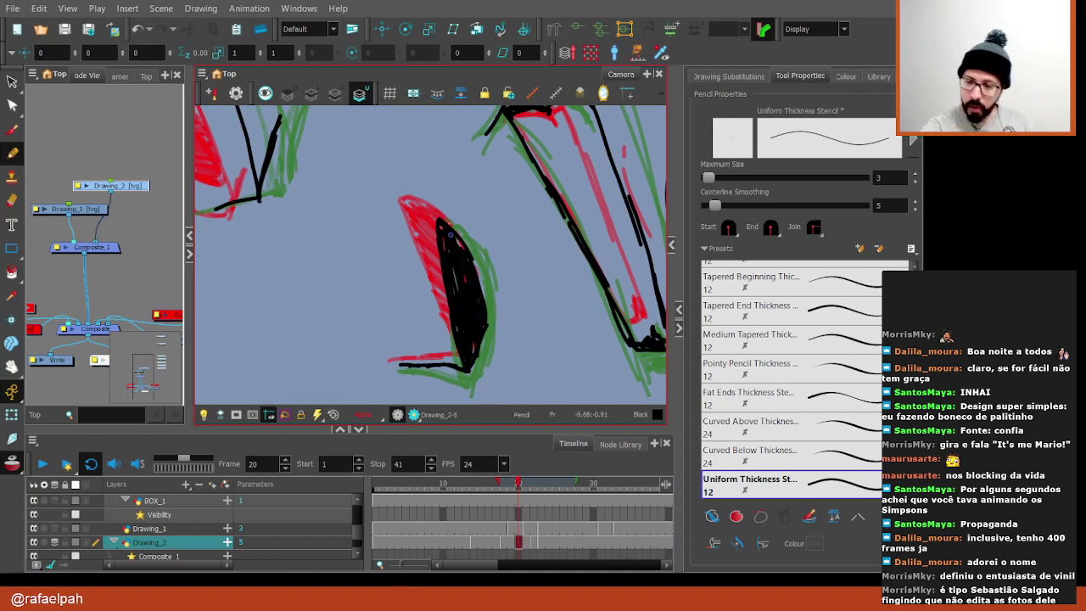
{"action": "left_click_drag", "start_coordinate": [912, 29], "coordinate": [867, 29]}
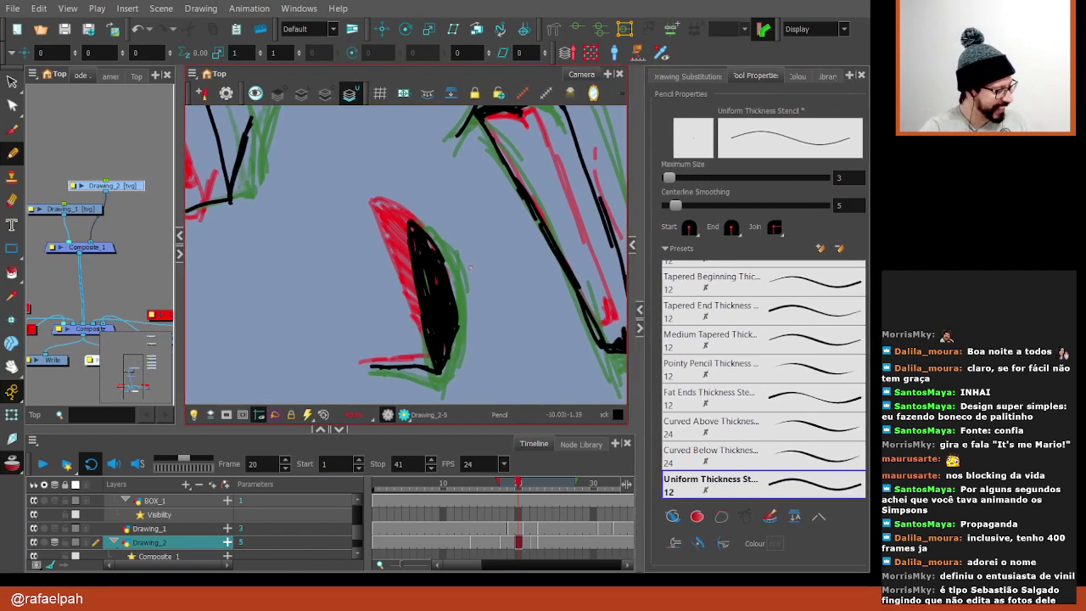
{"action": "key", "text": "shift+x"}
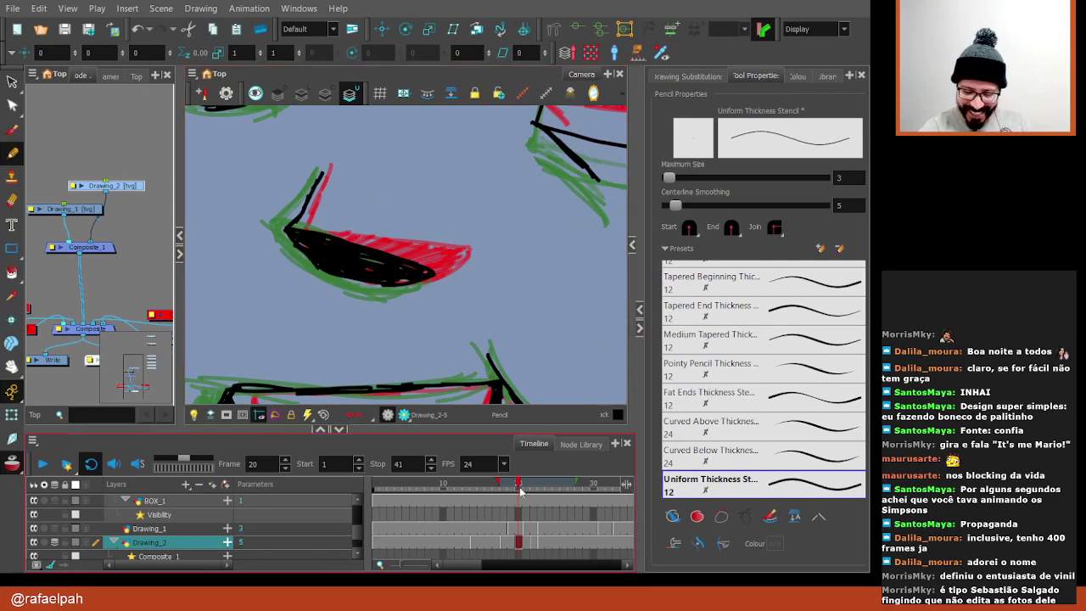
On frame 22, cover the red lines inside the leaf shape with black hatching
{"action": "left_click_drag", "start_coordinate": [519, 485], "coordinate": [531, 487]}
{"action": "left_click_drag", "start_coordinate": [406, 217], "coordinate": [390, 220]}
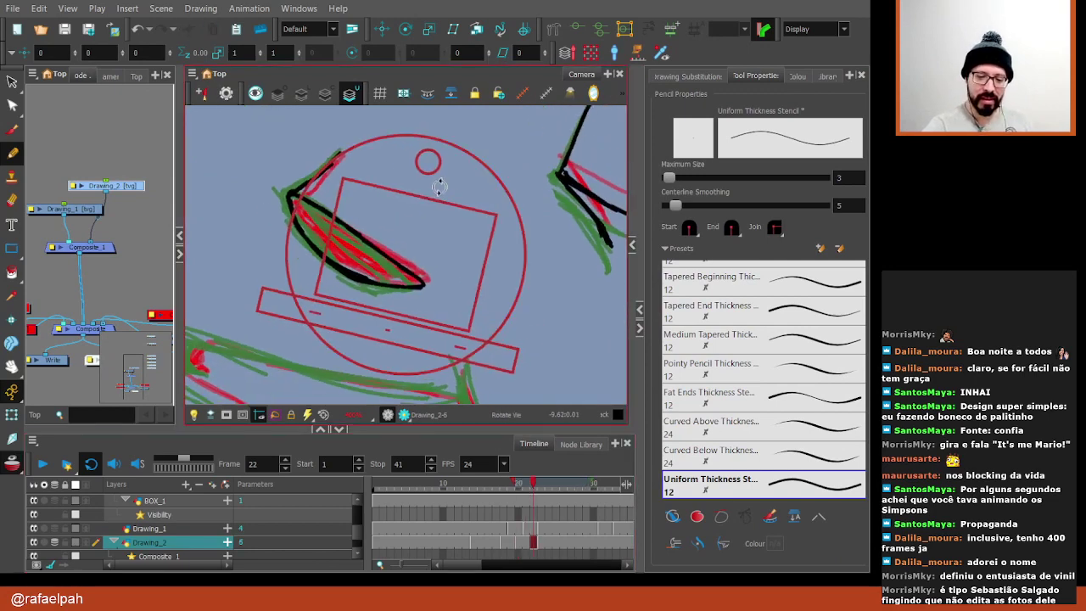
{"action": "mouse_move", "coordinate": [298, 198]}
{"action": "left_mouse_down"}
{"action": "mouse_move", "coordinate": [327, 253]}
{"action": "mouse_move", "coordinate": [409, 283]}
{"action": "left_mouse_up"}
{"action": "mouse_move", "coordinate": [323, 212]}
{"action": "left_mouse_down"}
{"action": "mouse_move", "coordinate": [412, 278]}
{"action": "mouse_move", "coordinate": [441, 255]}
{"action": "left_mouse_up"}
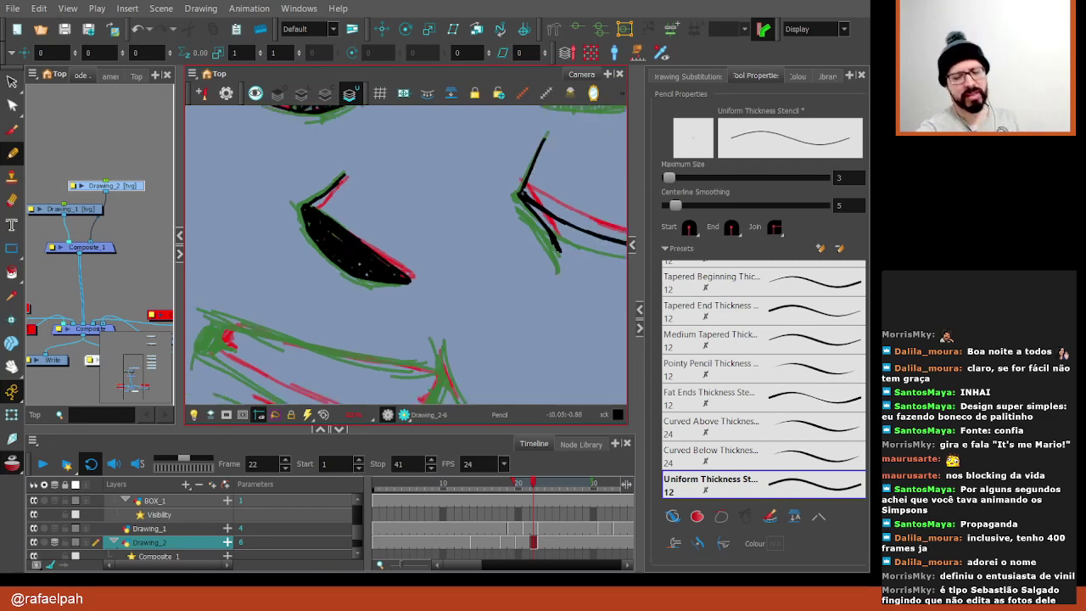
{"action": "scroll", "coordinate": [441, 254], "scroll_direction": "down", "scroll_amount": 2}
{"action": "mouse_move", "coordinate": [509, 271]}
{"action": "left_mouse_down"}
{"action": "mouse_move", "coordinate": [558, 258]}
{"action": "mouse_move", "coordinate": [604, 190]}
{"action": "mouse_move", "coordinate": [552, 226]}
{"action": "left_mouse_up"}
{"action": "scroll", "coordinate": [558, 258], "scroll_direction": "up", "scroll_amount": 3}
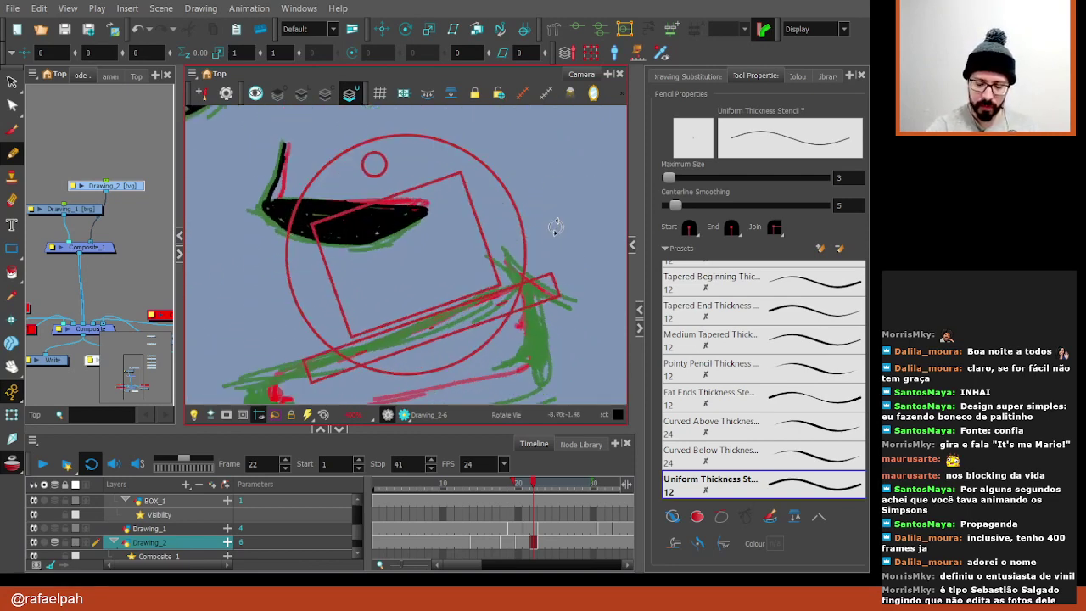
{"action": "scroll", "coordinate": [552, 226], "scroll_direction": "up", "scroll_amount": 3}
{"action": "scroll", "coordinate": [453, 291], "scroll_direction": "down", "scroll_amount": 1}
Ink the mouth's lower edge along the green rough and upper edge along the pink rough
{"action": "mouse_move", "coordinate": [460, 277]}
{"action": "left_mouse_down"}
{"action": "mouse_move", "coordinate": [463, 344]}
{"action": "mouse_move", "coordinate": [460, 324]}
{"action": "left_mouse_up"}
{"action": "key", "text": "ctrl+z"}
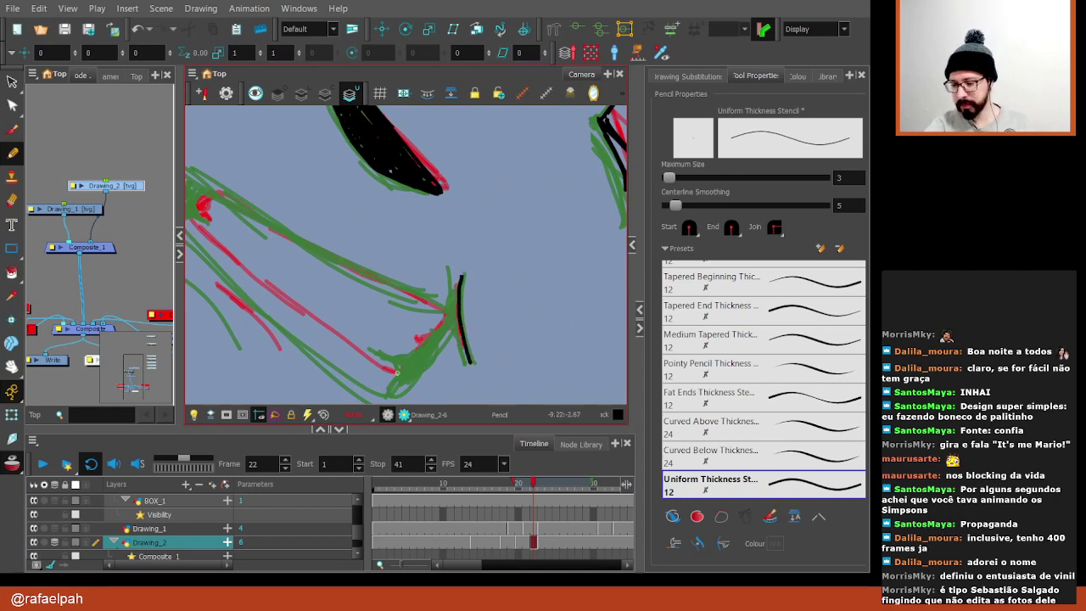
{"action": "mouse_move", "coordinate": [411, 353]}
{"action": "left_mouse_down"}
{"action": "mouse_move", "coordinate": [524, 244]}
{"action": "mouse_move", "coordinate": [499, 344]}
{"action": "mouse_move", "coordinate": [456, 157]}
{"action": "mouse_move", "coordinate": [371, 279]}
{"action": "mouse_move", "coordinate": [461, 173]}
{"action": "mouse_move", "coordinate": [355, 324]}
{"action": "mouse_move", "coordinate": [317, 309]}
{"action": "left_mouse_up"}
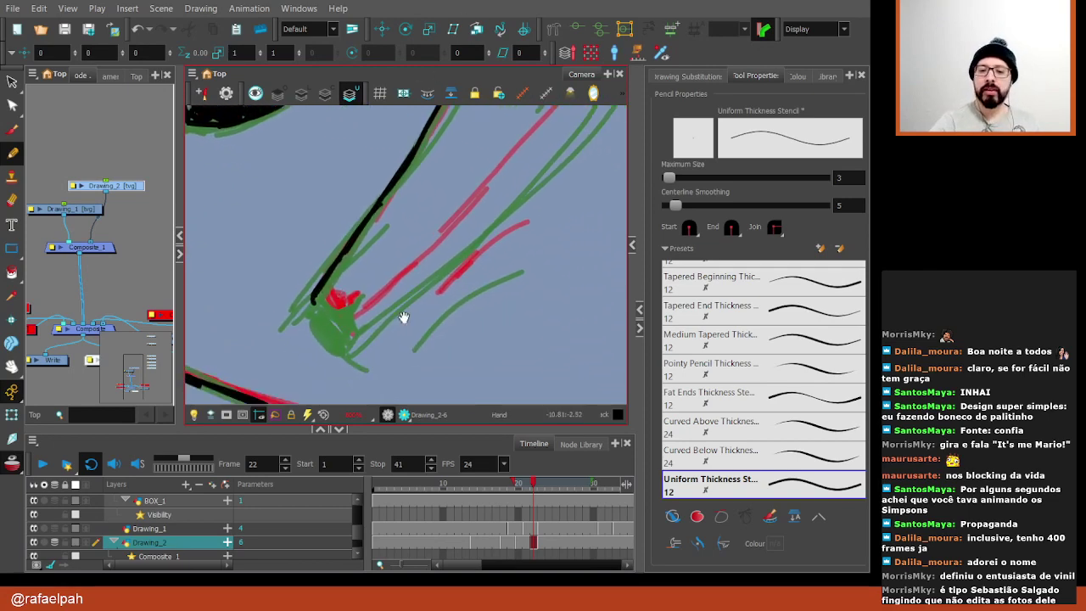
{"action": "left_click_drag", "start_coordinate": [400, 315], "coordinate": [332, 367]}
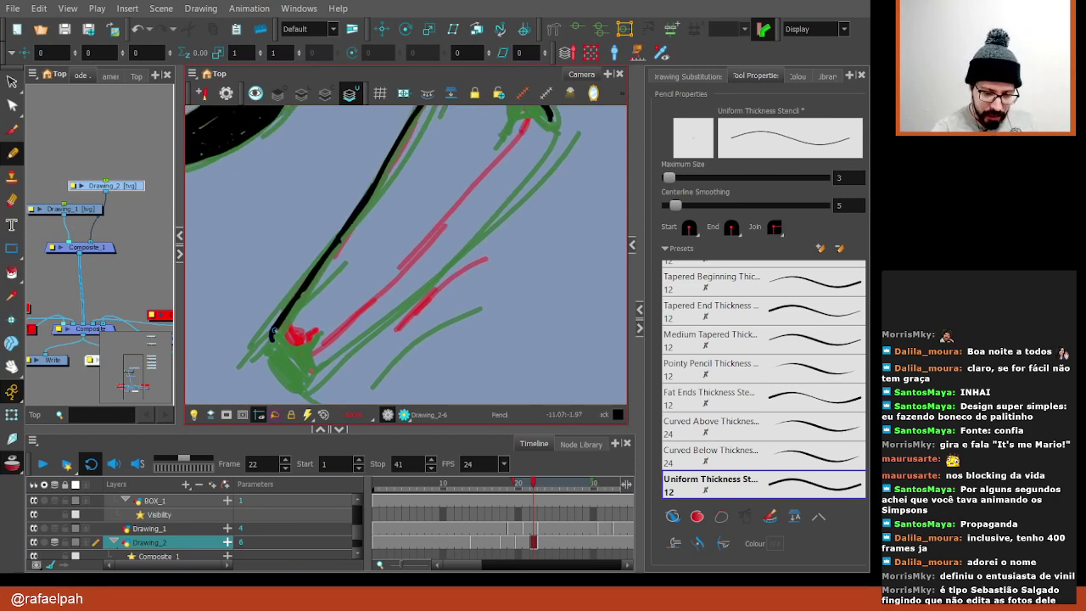
{"action": "left_click_drag", "start_coordinate": [270, 343], "coordinate": [295, 380]}
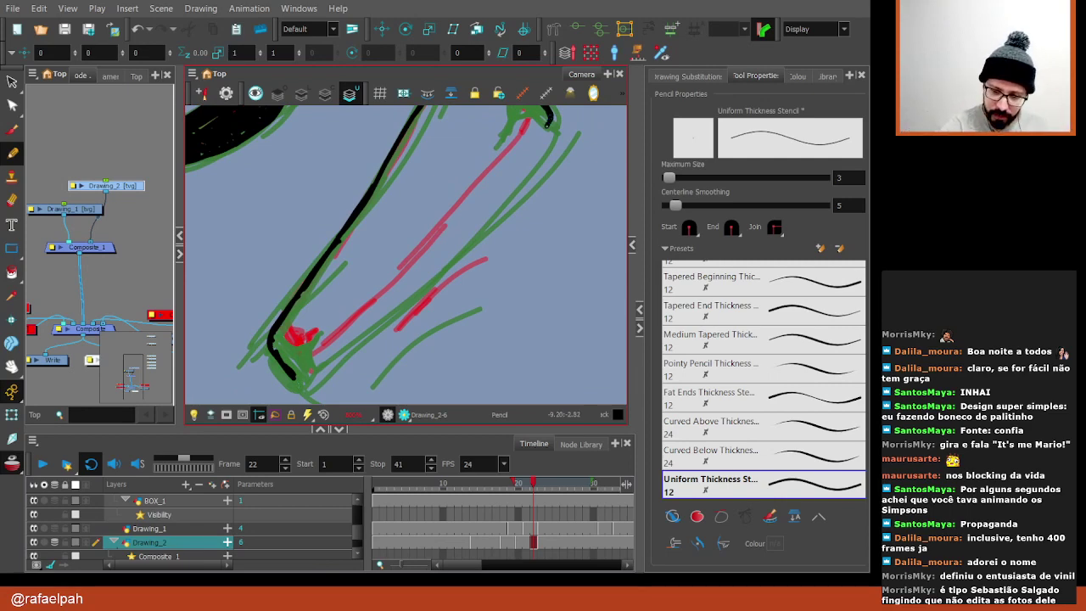
{"action": "mouse_move", "coordinate": [552, 118]}
{"action": "left_mouse_down"}
{"action": "mouse_move", "coordinate": [496, 197]}
{"action": "mouse_move", "coordinate": [293, 382]}
{"action": "left_mouse_up"}
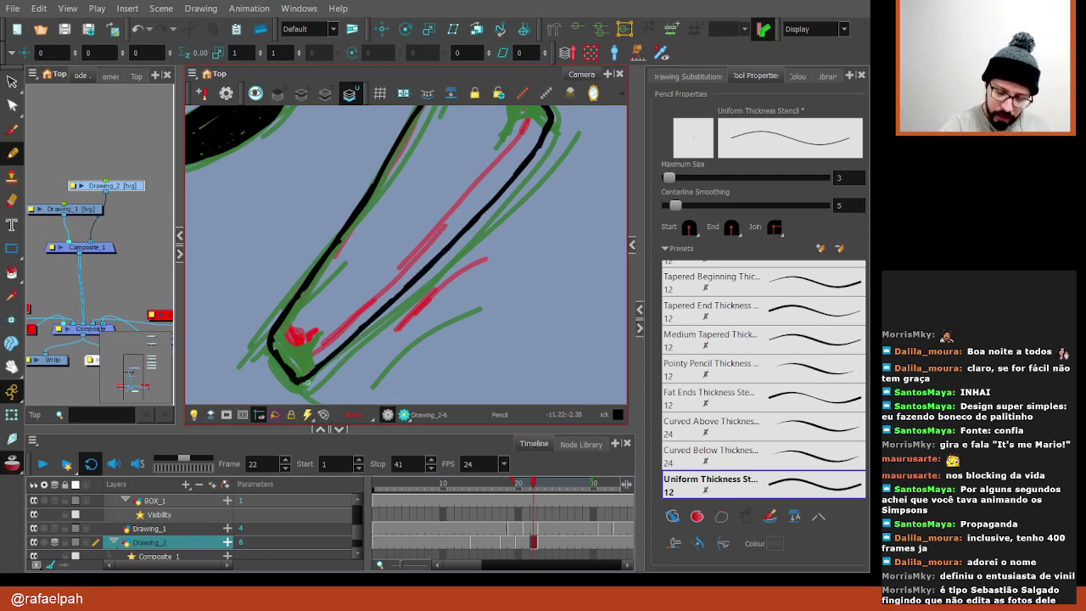
{"action": "scroll", "coordinate": [488, 315], "scroll_direction": "down", "scroll_amount": 3}
{"action": "scroll", "coordinate": [488, 315], "scroll_direction": "down", "scroll_amount": 2}
{"action": "scroll", "coordinate": [488, 316], "scroll_direction": "down", "scroll_amount": 3}
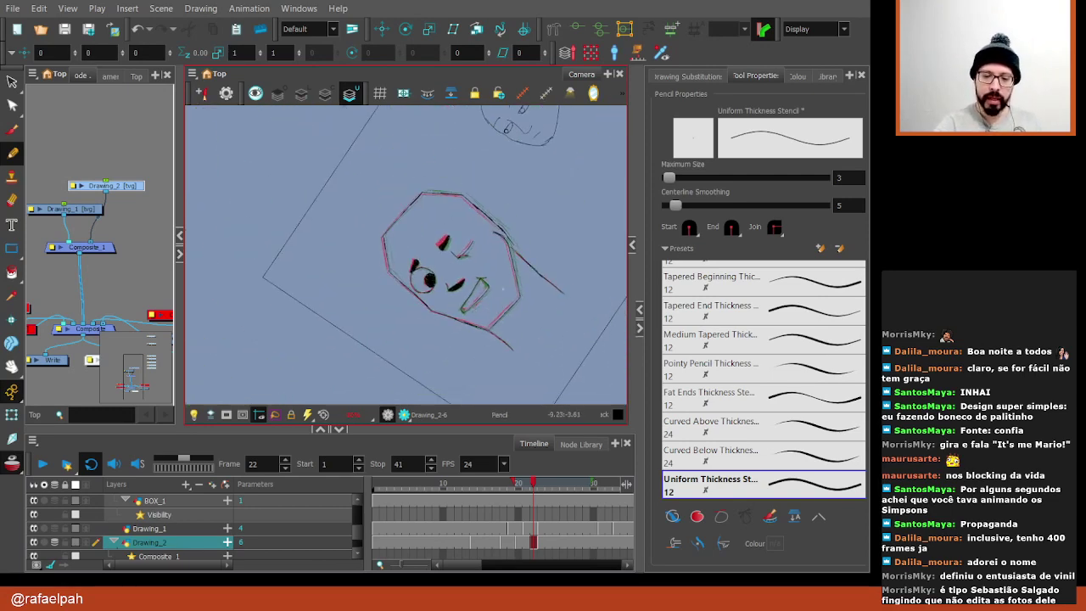
{"action": "left_click_drag", "start_coordinate": [476, 350], "coordinate": [478, 289]}
Reset the view rotation and sketch a circle for a new head left of the face
{"action": "key", "text": "shift+x"}
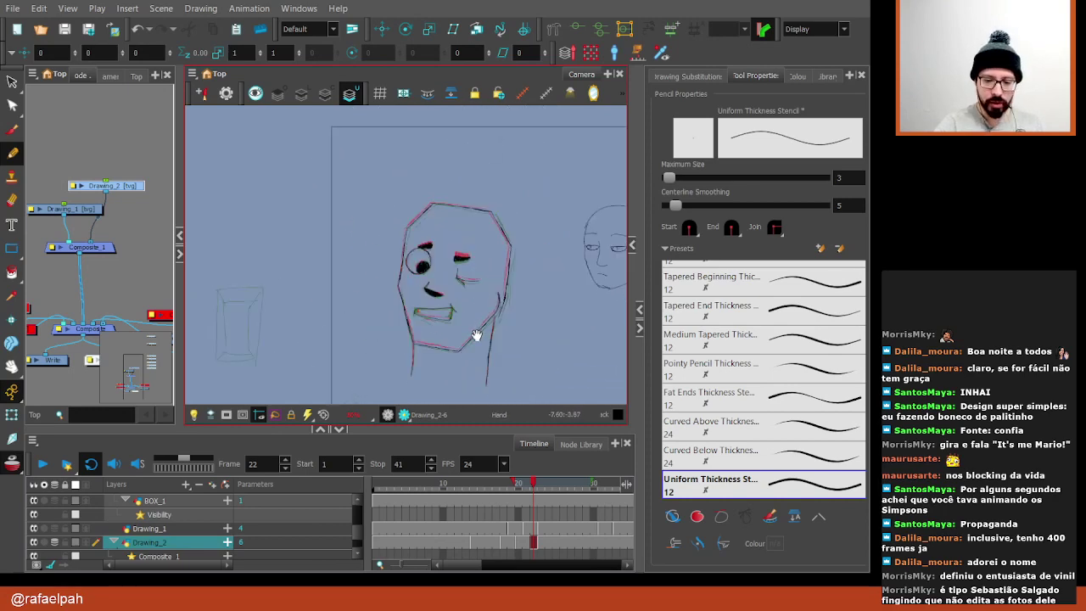
{"action": "scroll", "coordinate": [312, 154], "scroll_direction": "up", "scroll_amount": 2}
{"action": "scroll", "coordinate": [312, 153], "scroll_direction": "up", "scroll_amount": 2}
{"action": "left_click_drag", "start_coordinate": [289, 148], "coordinate": [283, 173]}
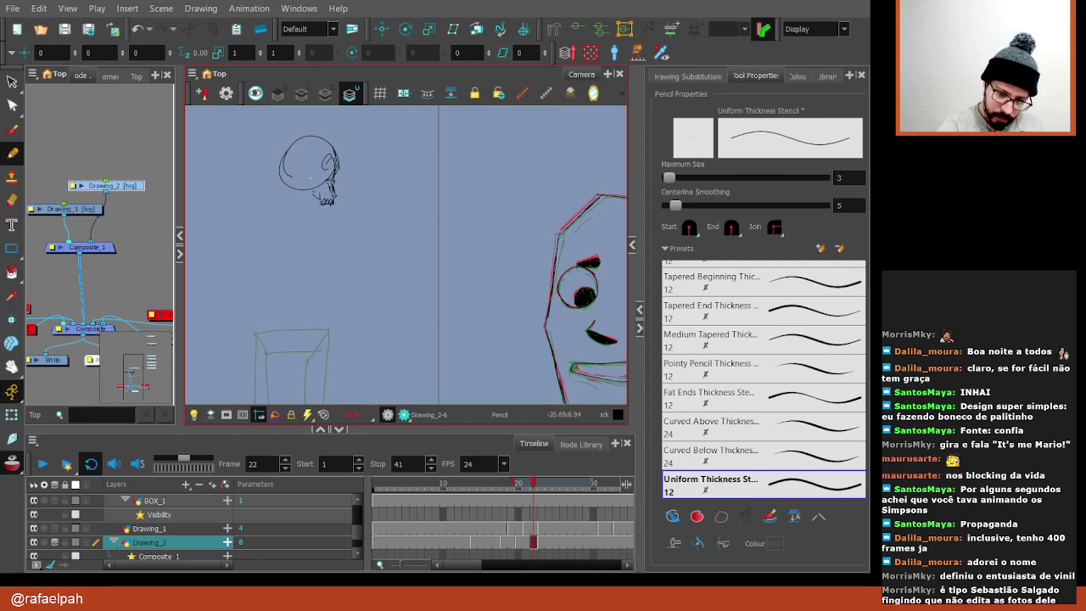
Sketch the skull's cheek, right jaw line, teeth and lower jaw, undoing one stray stroke
{"action": "left_click_drag", "start_coordinate": [304, 172], "coordinate": [318, 171]}
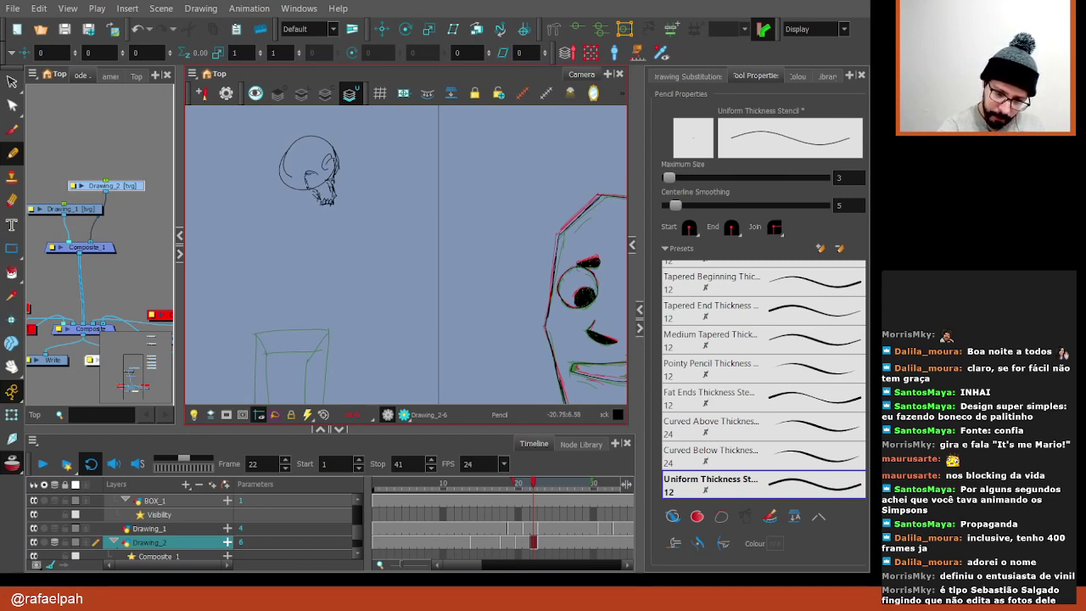
{"action": "scroll", "coordinate": [365, 259], "scroll_direction": "up", "scroll_amount": 1}
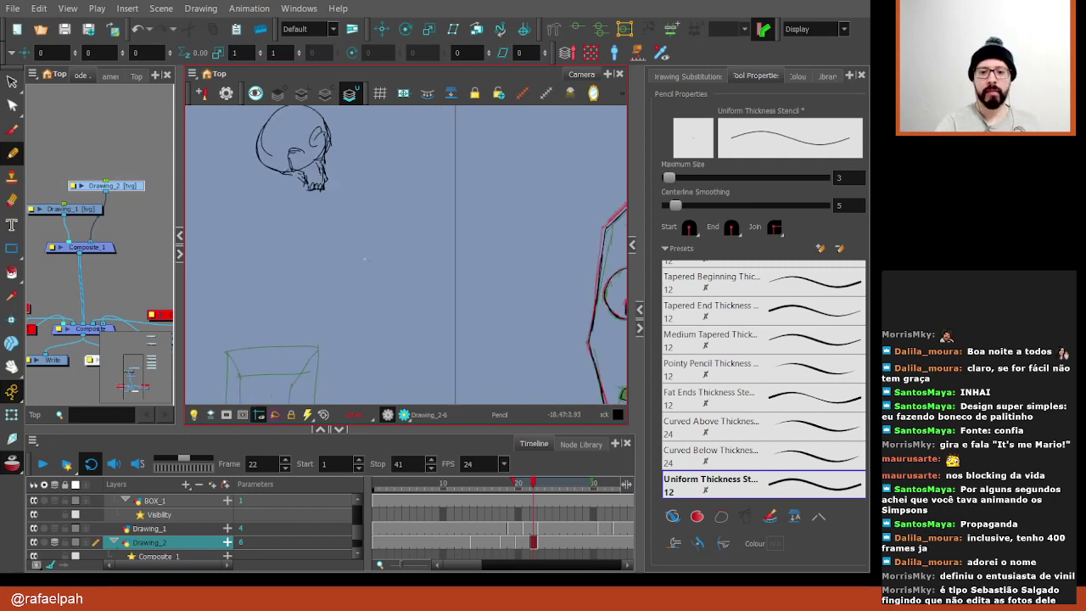
{"action": "scroll", "coordinate": [306, 187], "scroll_direction": "up", "scroll_amount": 2}
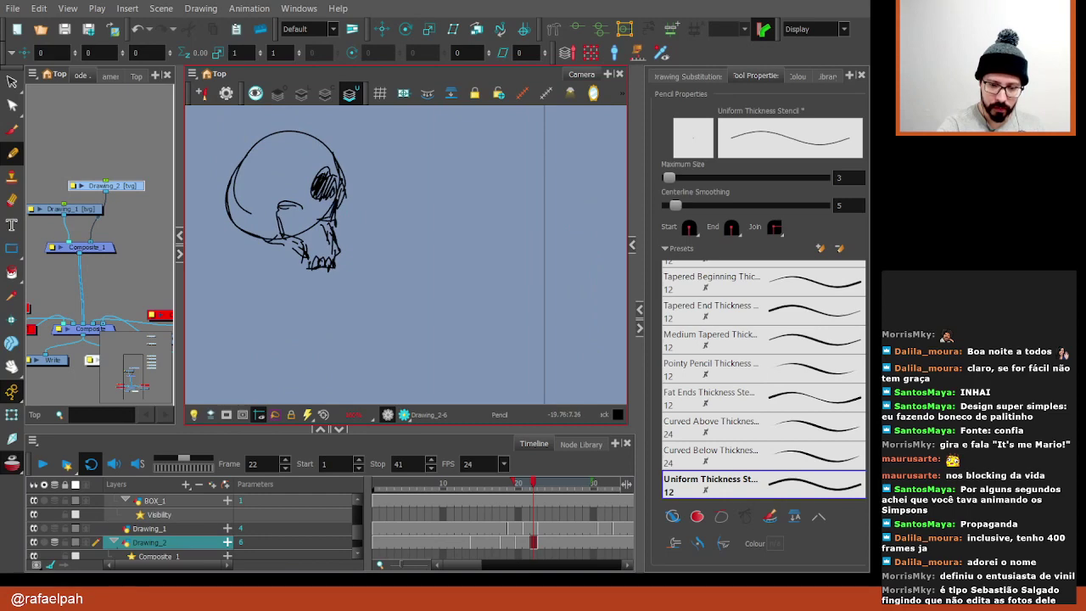
{"action": "left_click_drag", "start_coordinate": [338, 227], "coordinate": [340, 254]}
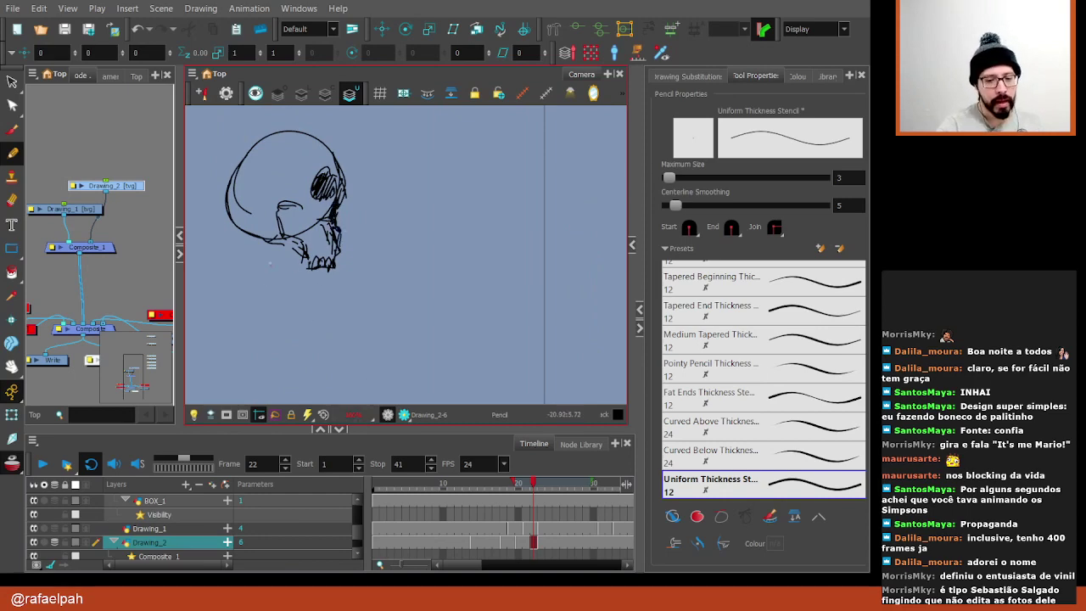
{"action": "left_click_drag", "start_coordinate": [275, 229], "coordinate": [265, 240]}
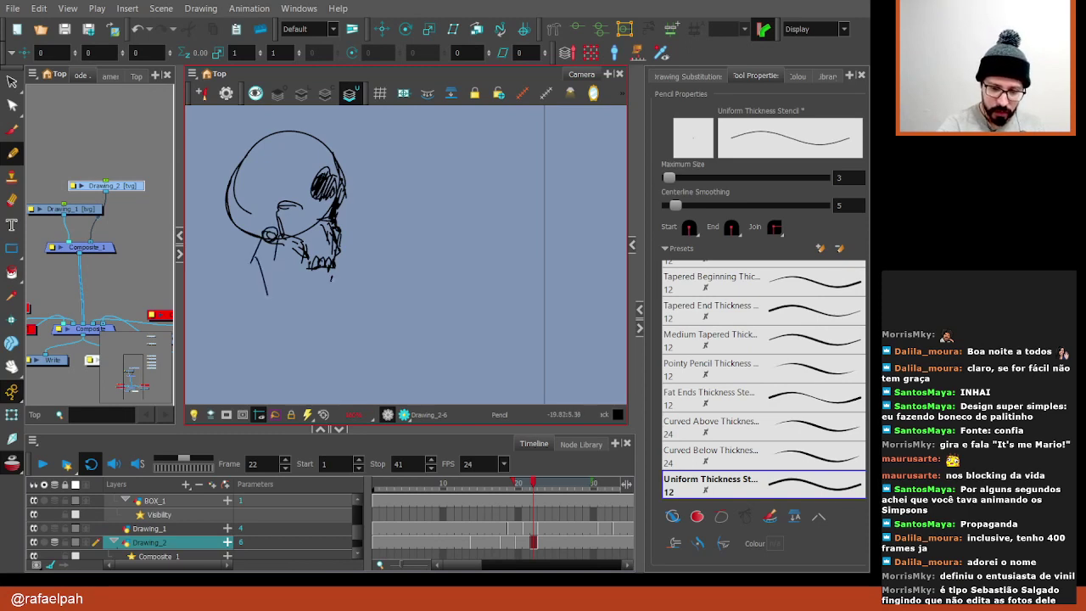
{"action": "mouse_move", "coordinate": [338, 279]}
{"action": "left_mouse_down"}
{"action": "mouse_move", "coordinate": [306, 285]}
{"action": "mouse_move", "coordinate": [302, 303]}
{"action": "mouse_move", "coordinate": [287, 300]}
{"action": "left_mouse_up"}
{"action": "mouse_move", "coordinate": [260, 259]}
{"action": "left_mouse_down"}
{"action": "mouse_move", "coordinate": [276, 293]}
{"action": "mouse_move", "coordinate": [270, 281]}
{"action": "mouse_move", "coordinate": [300, 283]}
{"action": "left_mouse_up"}
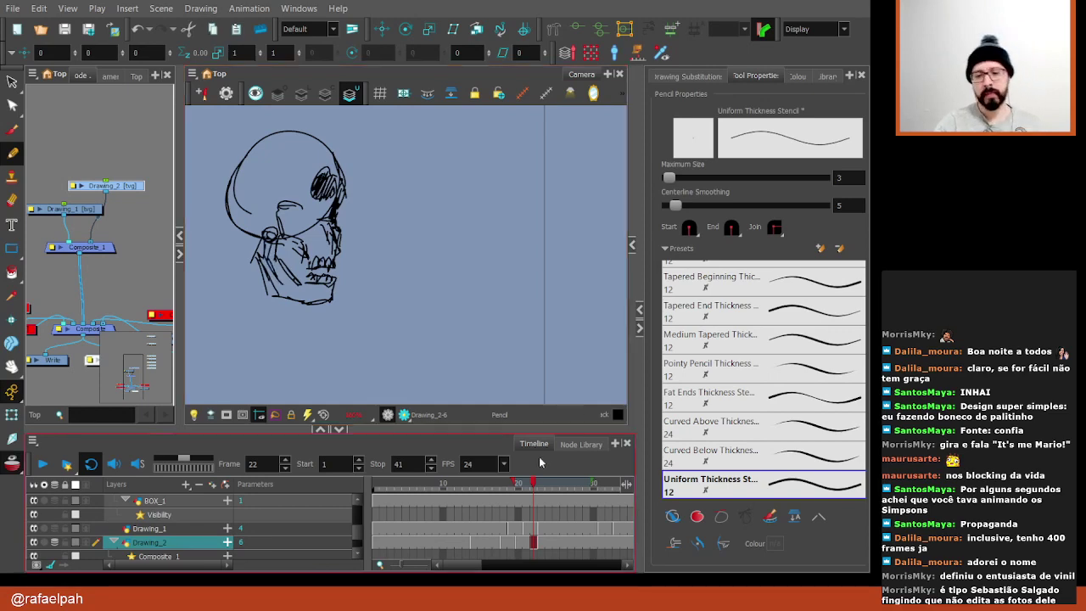
{"action": "left_click_drag", "start_coordinate": [342, 271], "coordinate": [352, 282]}
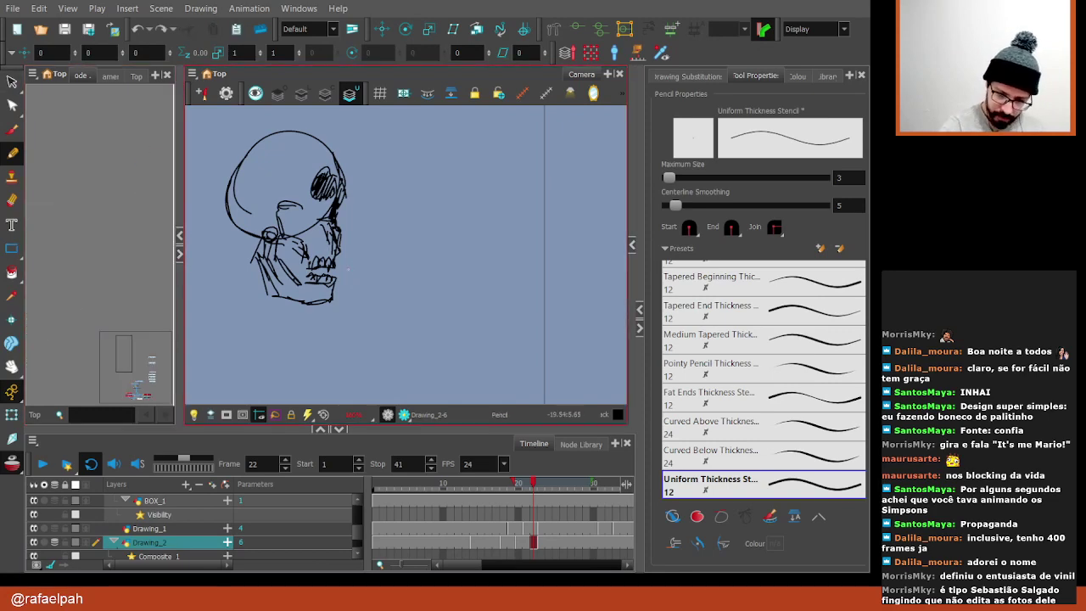
{"action": "key", "text": "ctrl+z"}
{"action": "key", "text": "alt+s"}
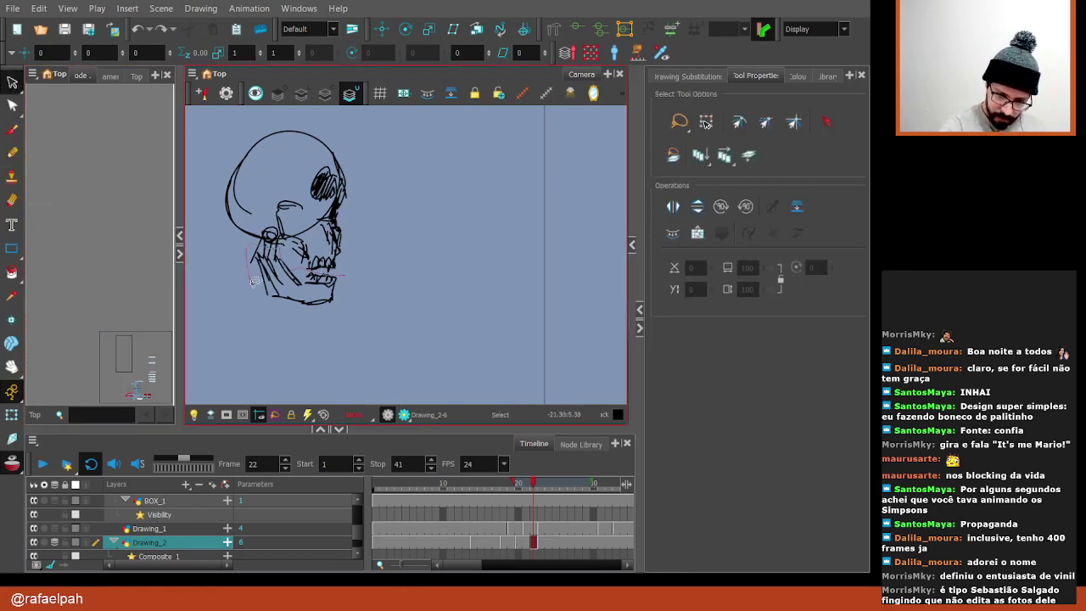
{"action": "left_click_drag", "start_coordinate": [277, 239], "coordinate": [266, 241]}
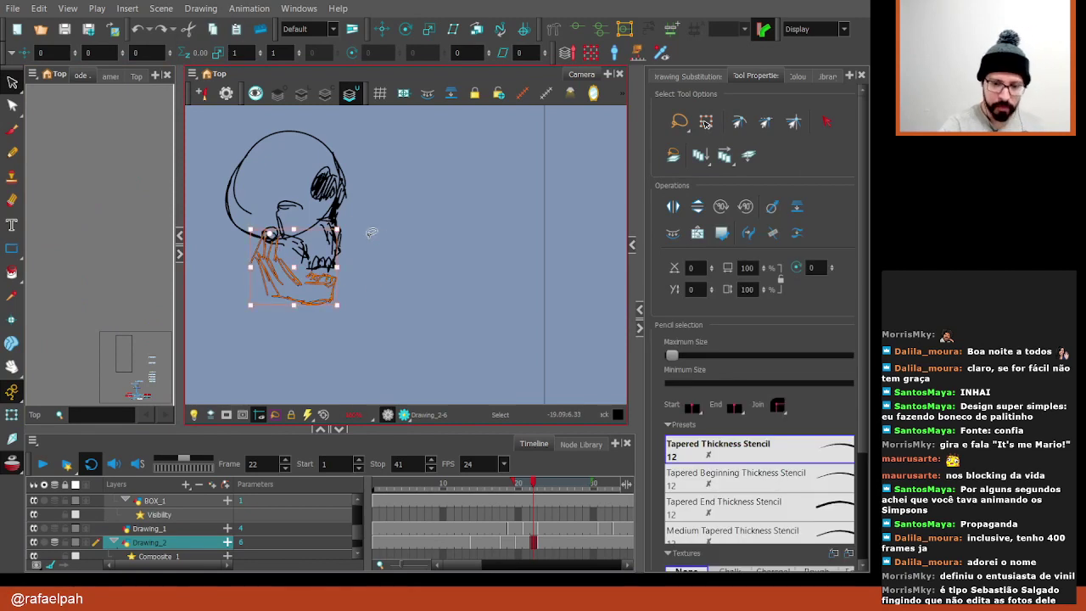
{"action": "left_click", "coordinate": [329, 332]}
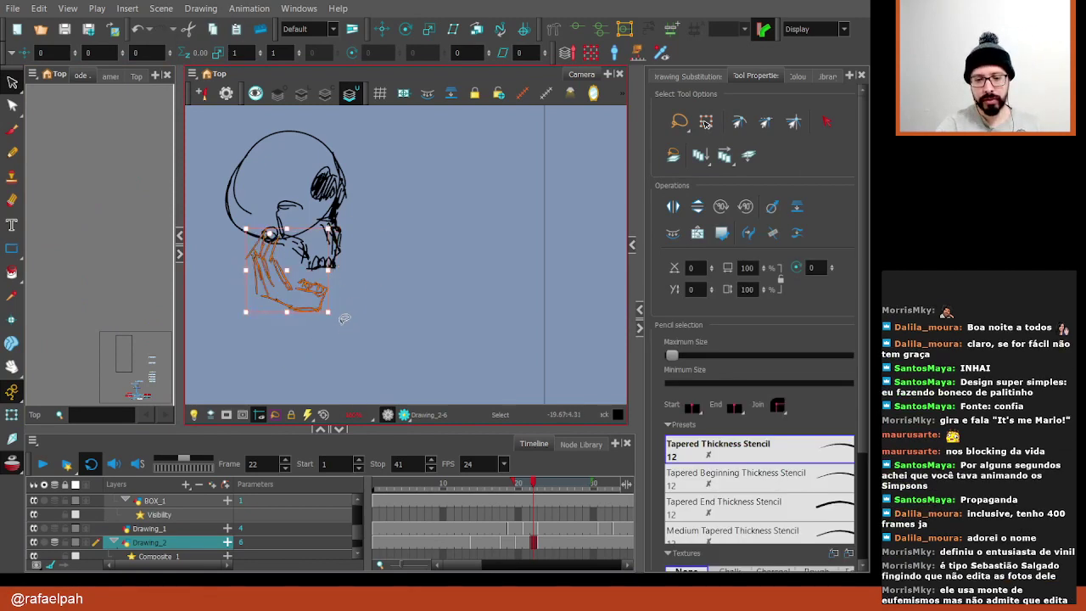
{"action": "mouse_move", "coordinate": [343, 319]}
{"action": "left_mouse_down"}
{"action": "mouse_move", "coordinate": [303, 338]}
{"action": "mouse_move", "coordinate": [365, 294]}
{"action": "left_mouse_up"}
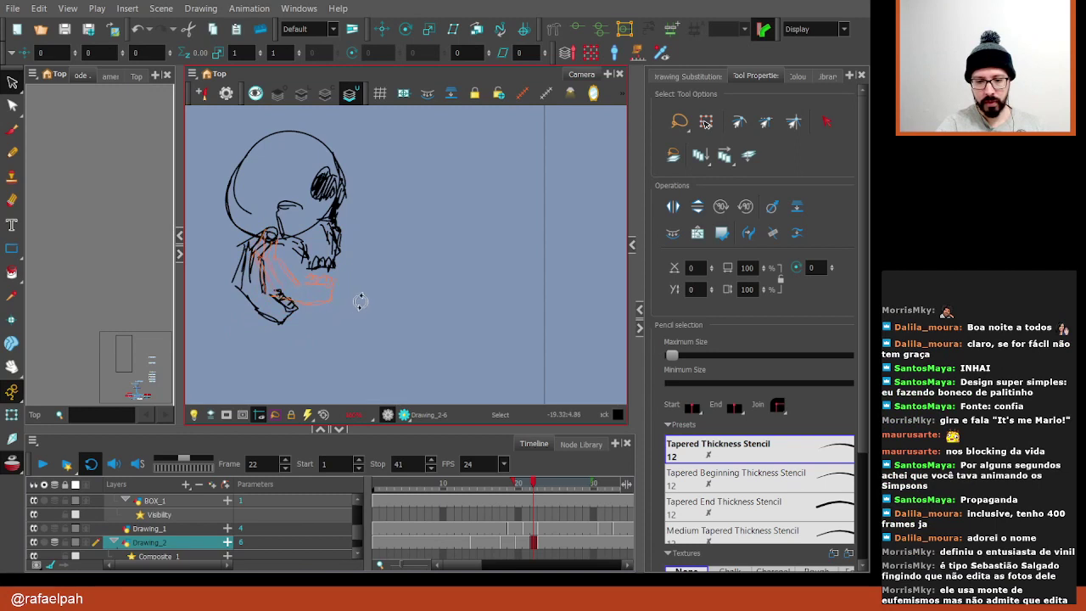
{"action": "key", "text": "ctrl+z"}
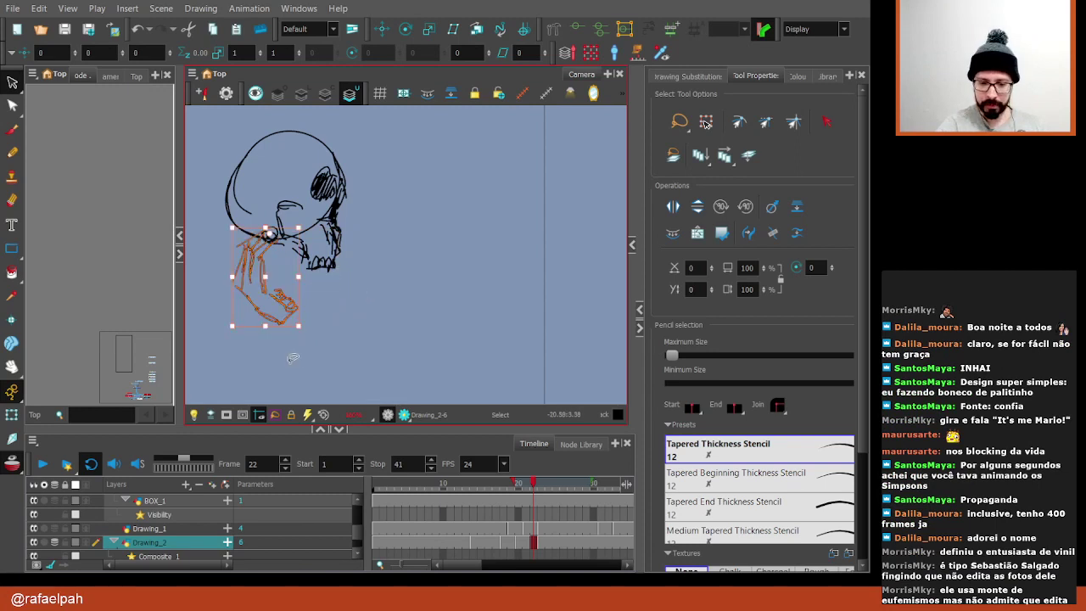
{"action": "key", "text": "ctrl+z"}
{"action": "left_click", "coordinate": [426, 200]}
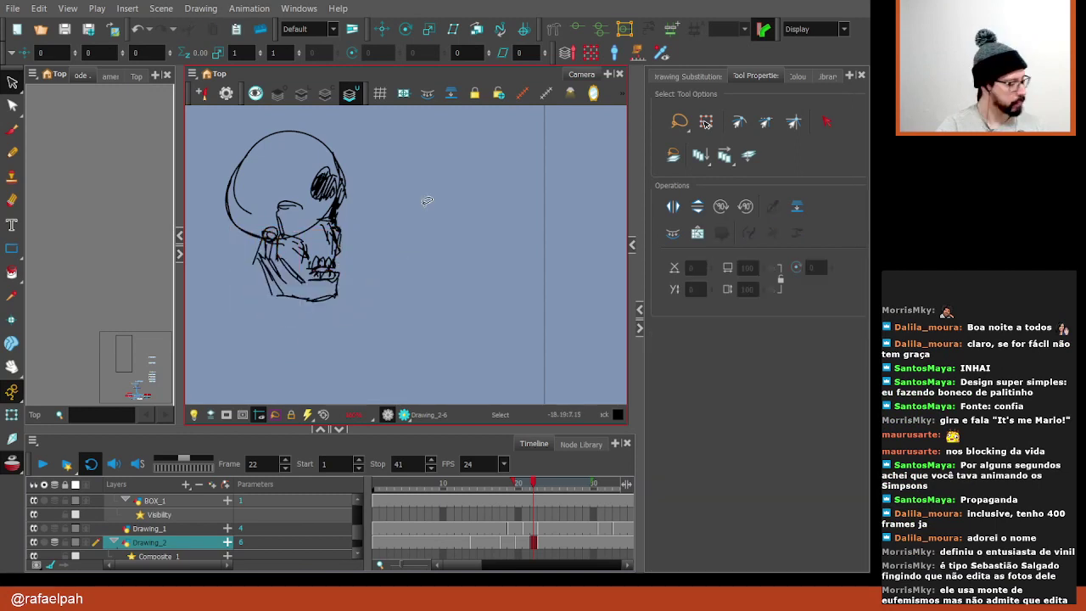
Angle the view on the mouth and ink a black line along its lower rough
{"action": "scroll", "coordinate": [497, 335], "scroll_direction": "up", "scroll_amount": 2}
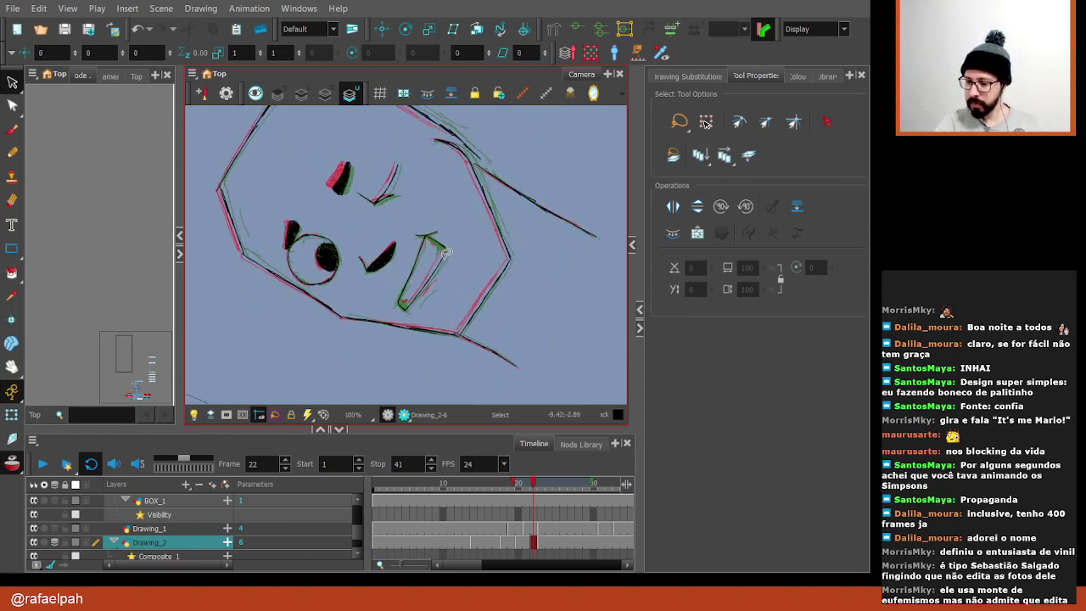
{"action": "scroll", "coordinate": [475, 297], "scroll_direction": "up", "scroll_amount": 2}
{"action": "left_click_drag", "start_coordinate": [459, 254], "coordinate": [492, 296]}
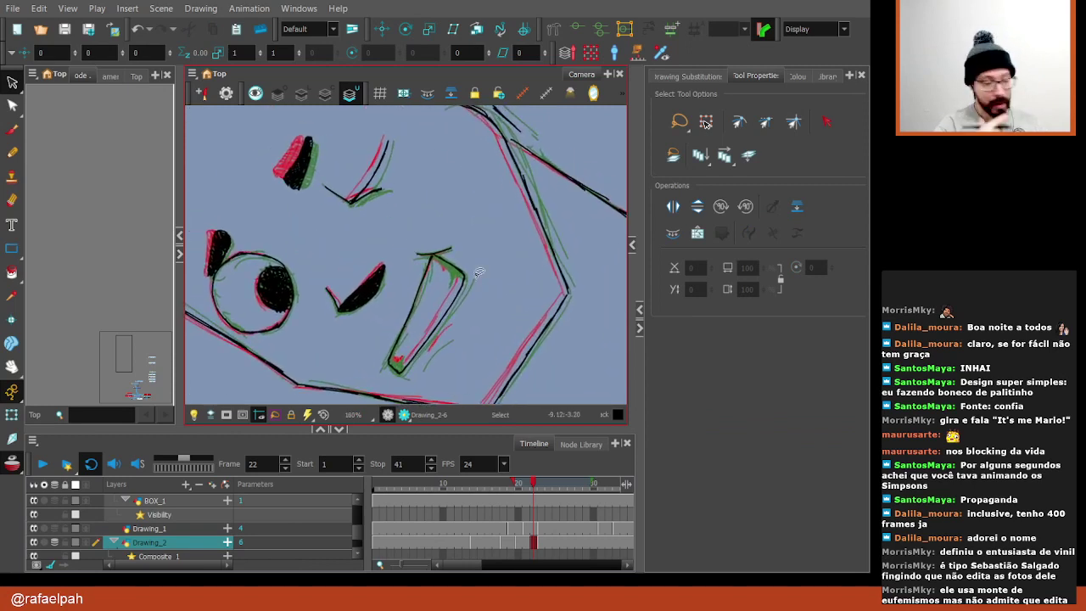
{"action": "key", "text": "shift+x"}
{"action": "scroll", "coordinate": [472, 296], "scroll_direction": "up", "scroll_amount": 1}
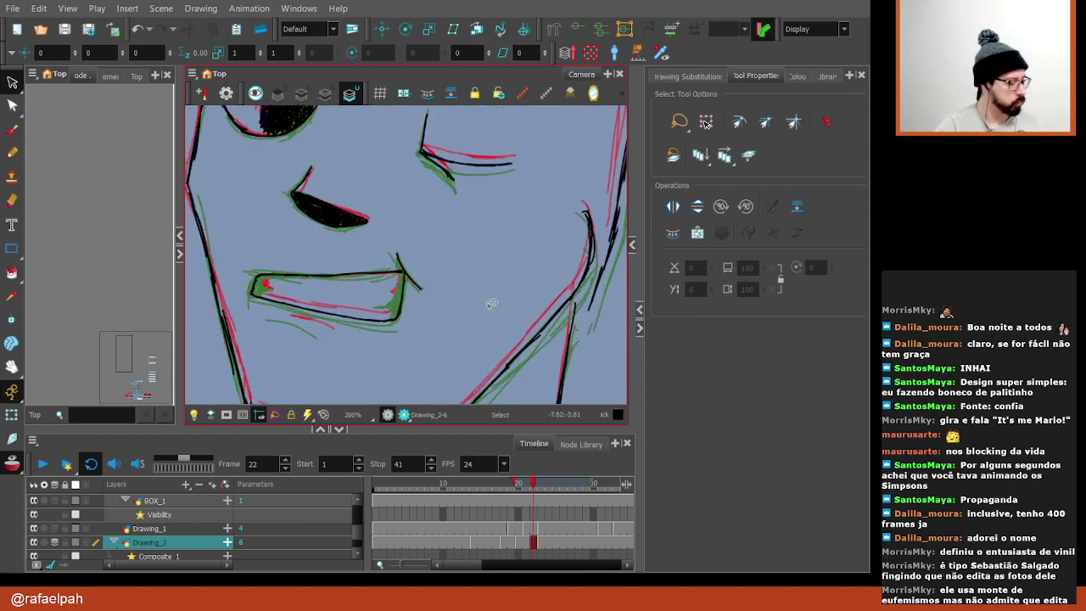
{"action": "scroll", "coordinate": [490, 308], "scroll_direction": "up", "scroll_amount": 1}
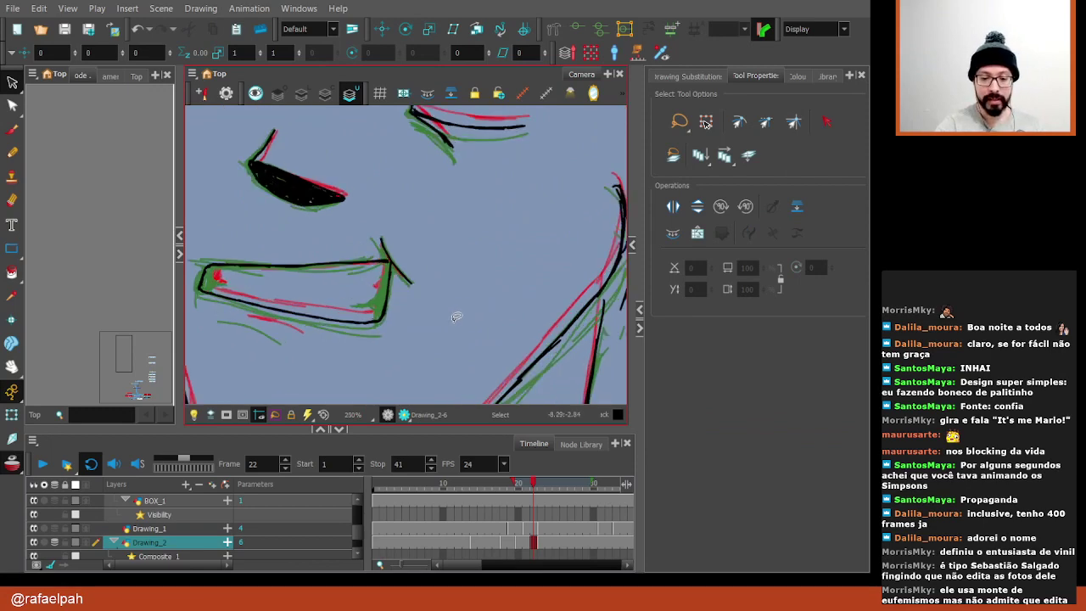
{"action": "mouse_move", "coordinate": [456, 312]}
{"action": "left_mouse_down"}
{"action": "mouse_move", "coordinate": [551, 251]}
{"action": "mouse_move", "coordinate": [543, 280]}
{"action": "left_mouse_up"}
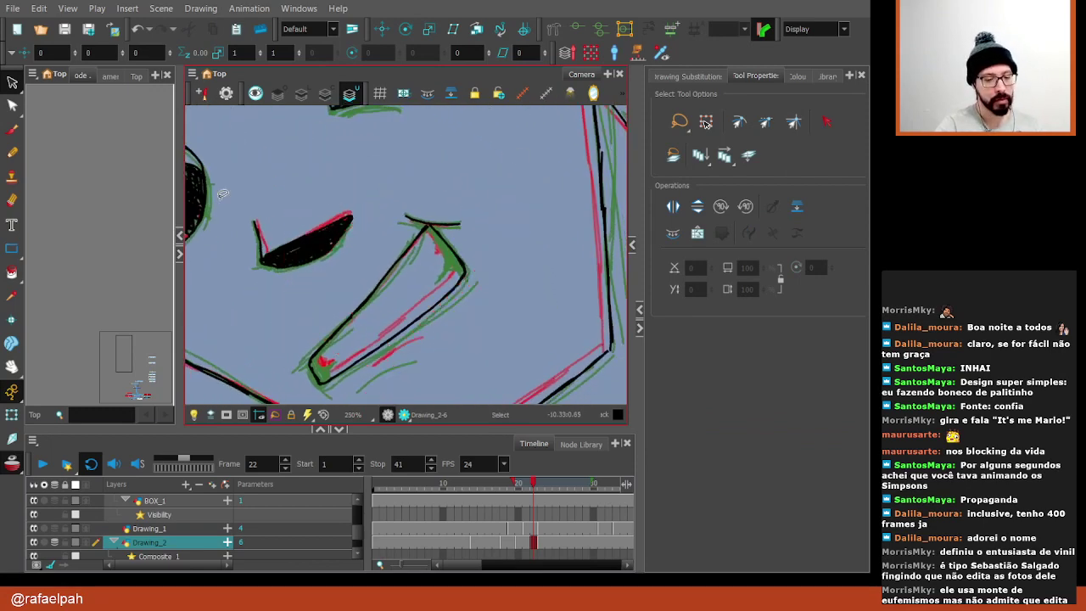
{"action": "left_click", "coordinate": [13, 153]}
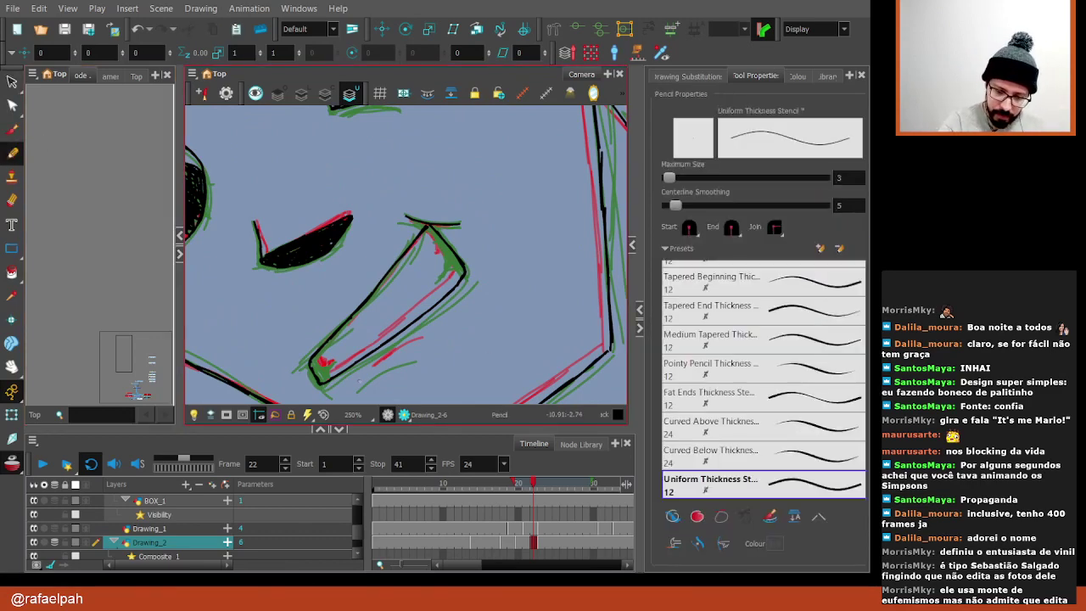
{"action": "left_click_drag", "start_coordinate": [359, 382], "coordinate": [412, 354]}
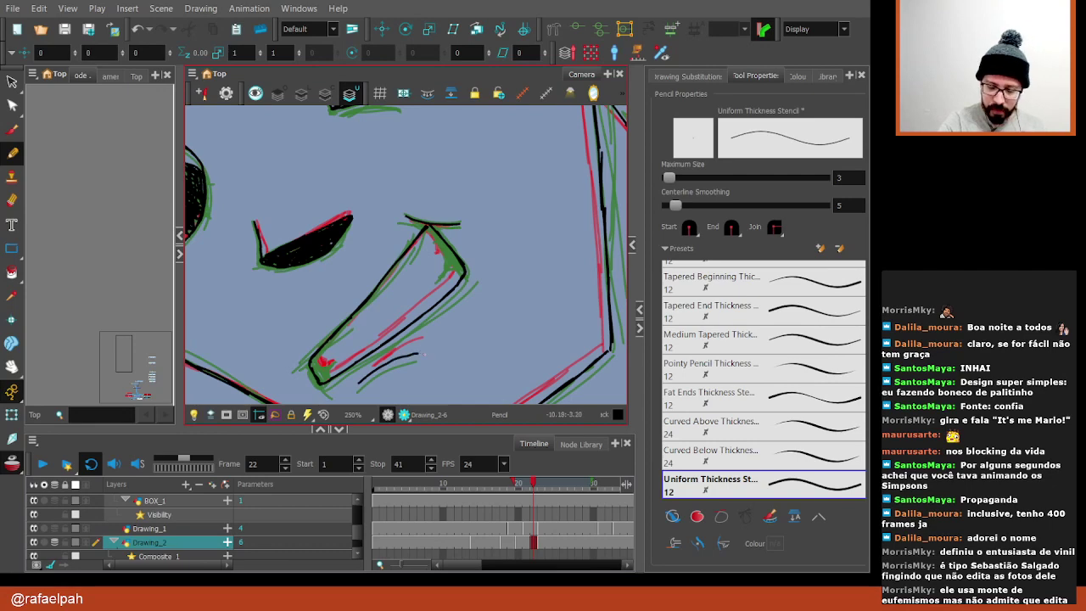
Ink the mouth's upper edge over the roughs and fill the eye corner black
{"action": "key", "text": "v"}
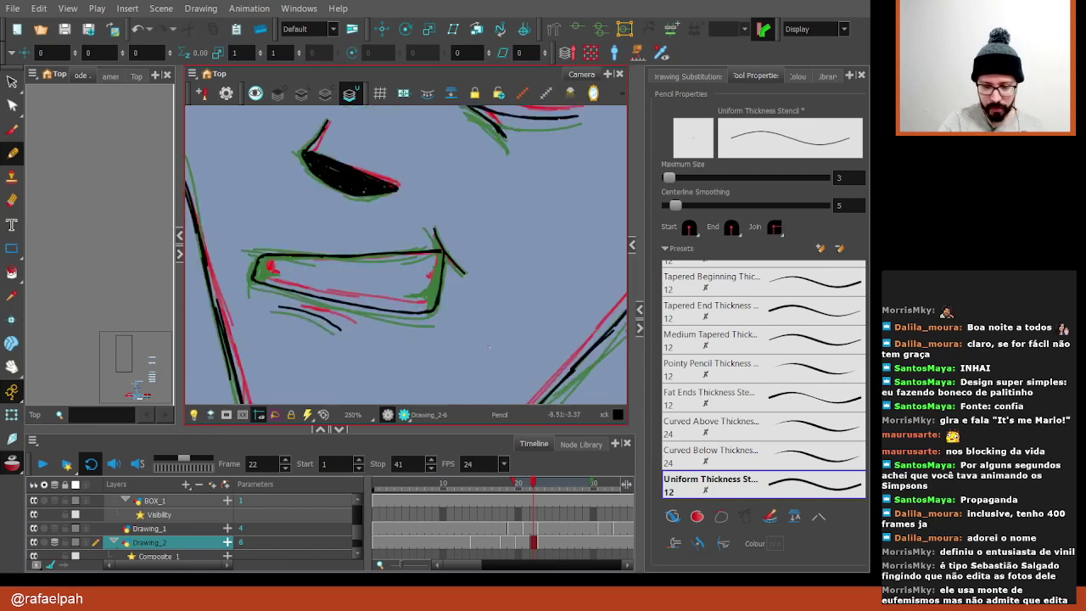
{"action": "mouse_move", "coordinate": [476, 327]}
{"action": "left_mouse_down"}
{"action": "mouse_move", "coordinate": [497, 338]}
{"action": "mouse_move", "coordinate": [478, 274]}
{"action": "left_mouse_up"}
{"action": "scroll", "coordinate": [477, 274], "scroll_direction": "up", "scroll_amount": 3}
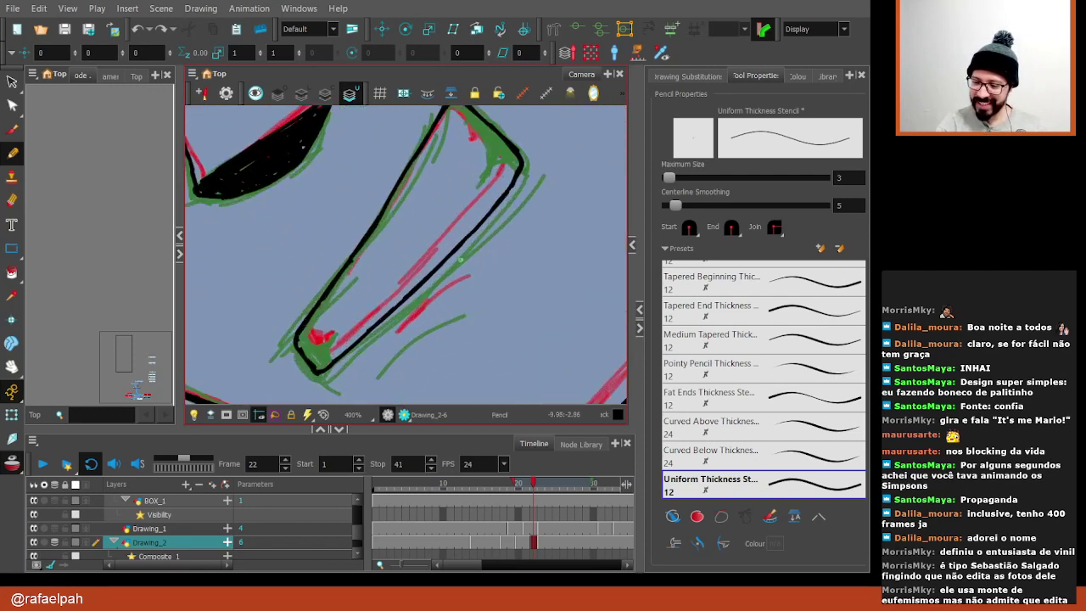
{"action": "scroll", "coordinate": [424, 314], "scroll_direction": "up", "scroll_amount": 1}
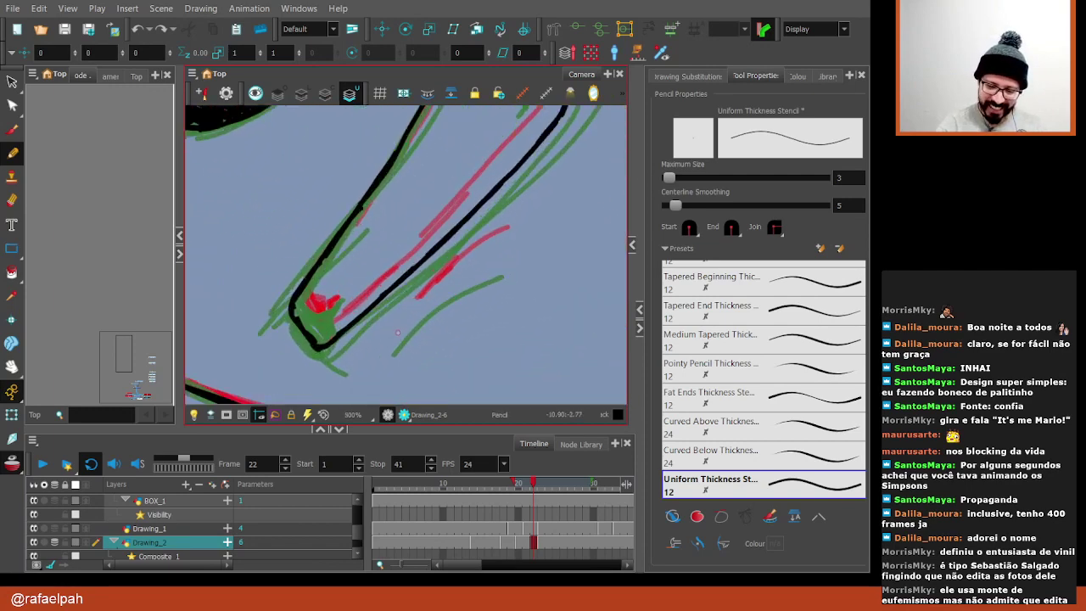
{"action": "left_click_drag", "start_coordinate": [396, 331], "coordinate": [504, 264]}
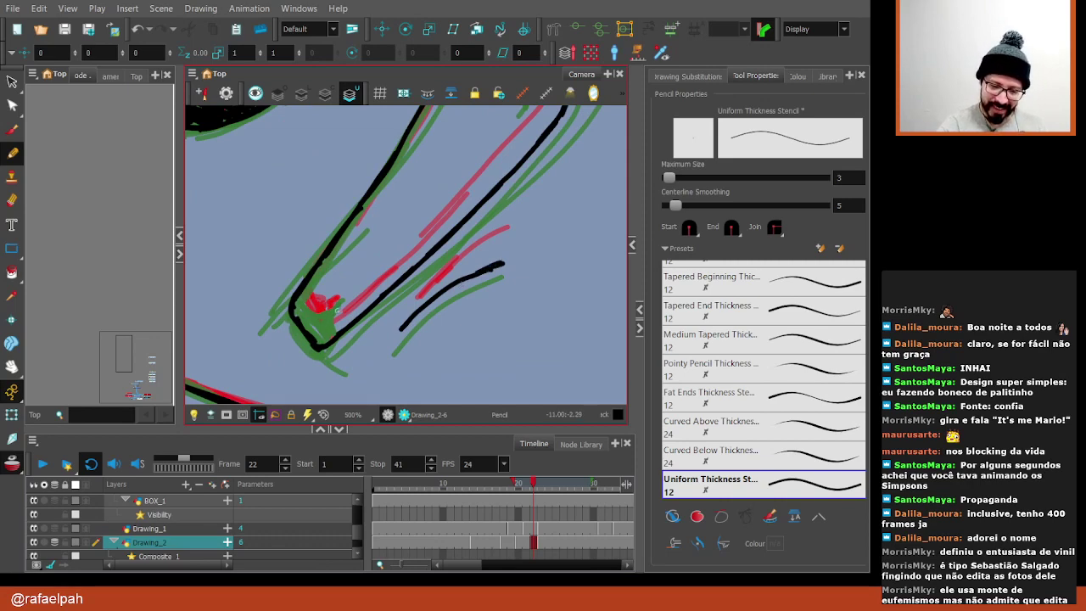
{"action": "mouse_move", "coordinate": [339, 299]}
{"action": "left_mouse_down"}
{"action": "mouse_move", "coordinate": [327, 312]}
{"action": "mouse_move", "coordinate": [314, 306]}
{"action": "mouse_move", "coordinate": [329, 335]}
{"action": "mouse_move", "coordinate": [307, 305]}
{"action": "mouse_move", "coordinate": [295, 307]}
{"action": "mouse_move", "coordinate": [321, 332]}
{"action": "mouse_move", "coordinate": [334, 322]}
{"action": "left_mouse_up"}
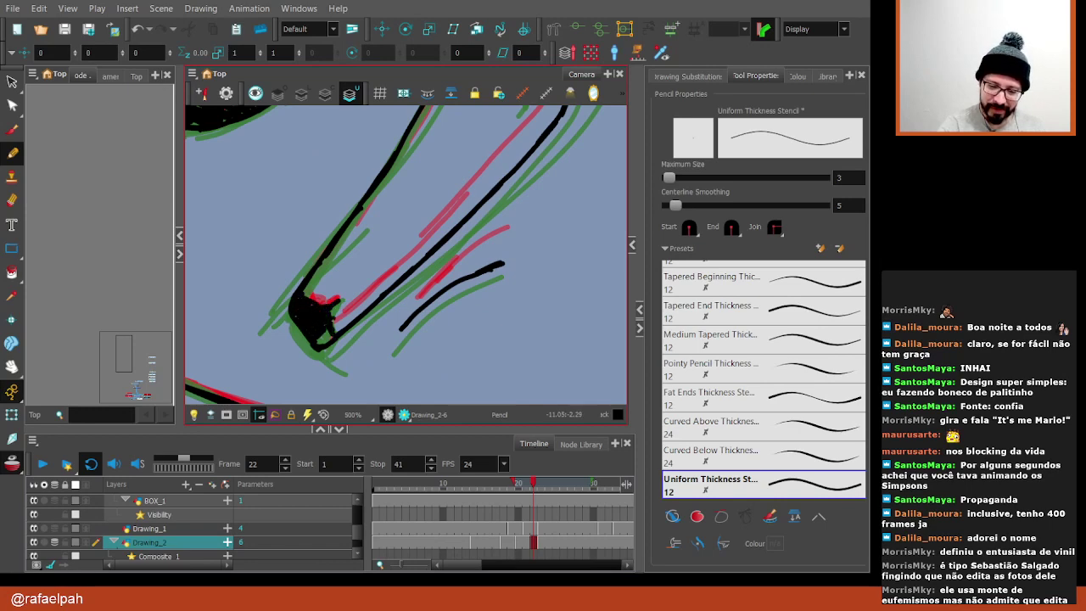
Thicken the diagonal black line over the green rough and darken the fill where lines meet
{"action": "key", "text": "shift+x"}
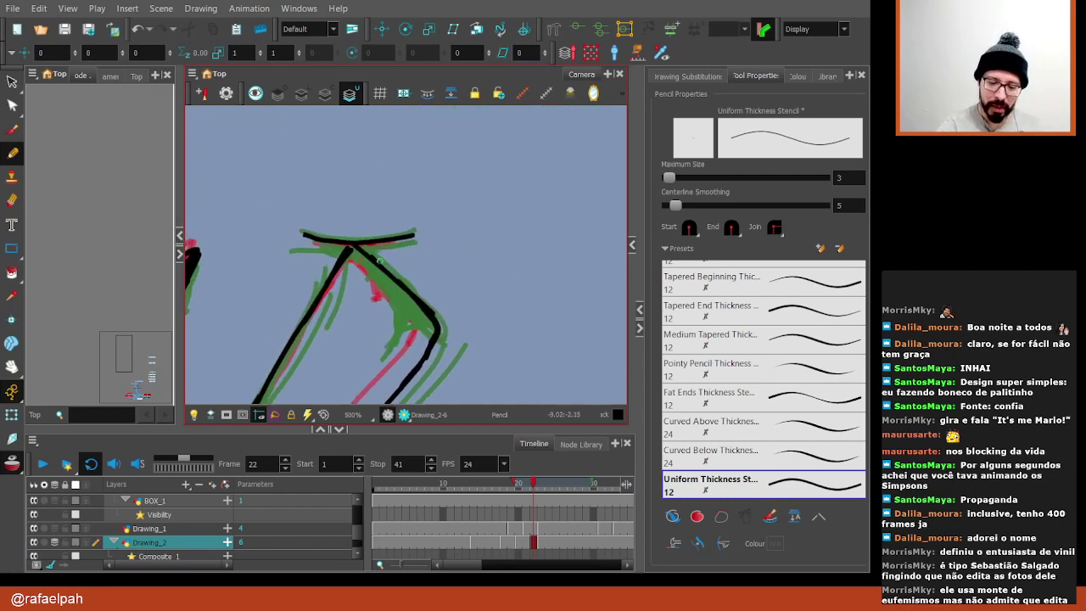
{"action": "mouse_move", "coordinate": [356, 259]}
{"action": "left_mouse_down"}
{"action": "mouse_move", "coordinate": [386, 288]}
{"action": "mouse_move", "coordinate": [371, 277]}
{"action": "mouse_move", "coordinate": [390, 316]}
{"action": "left_mouse_up"}
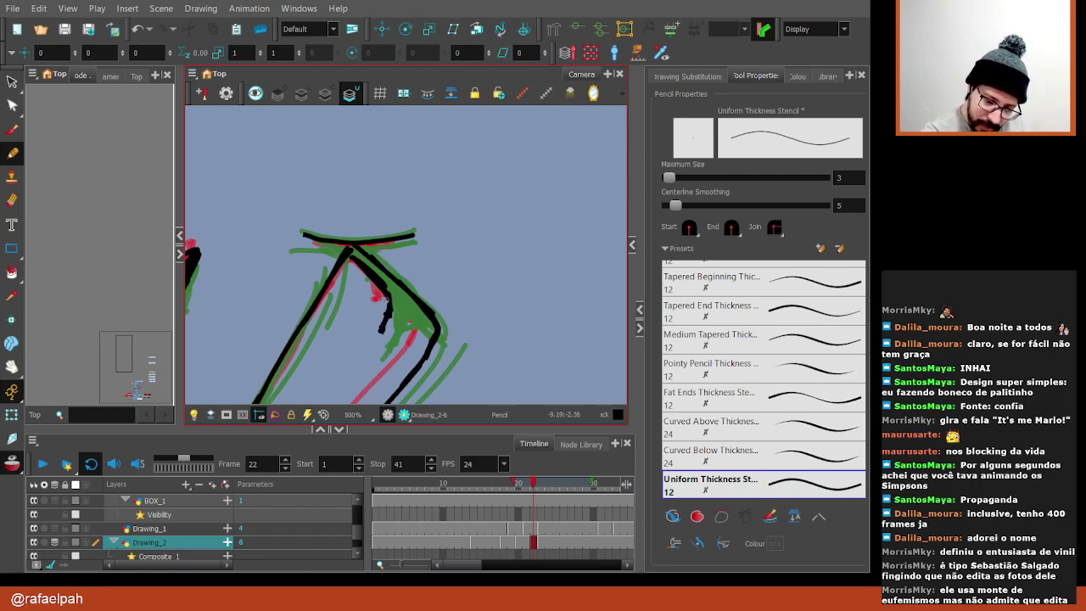
{"action": "left_click_drag", "start_coordinate": [411, 317], "coordinate": [431, 330]}
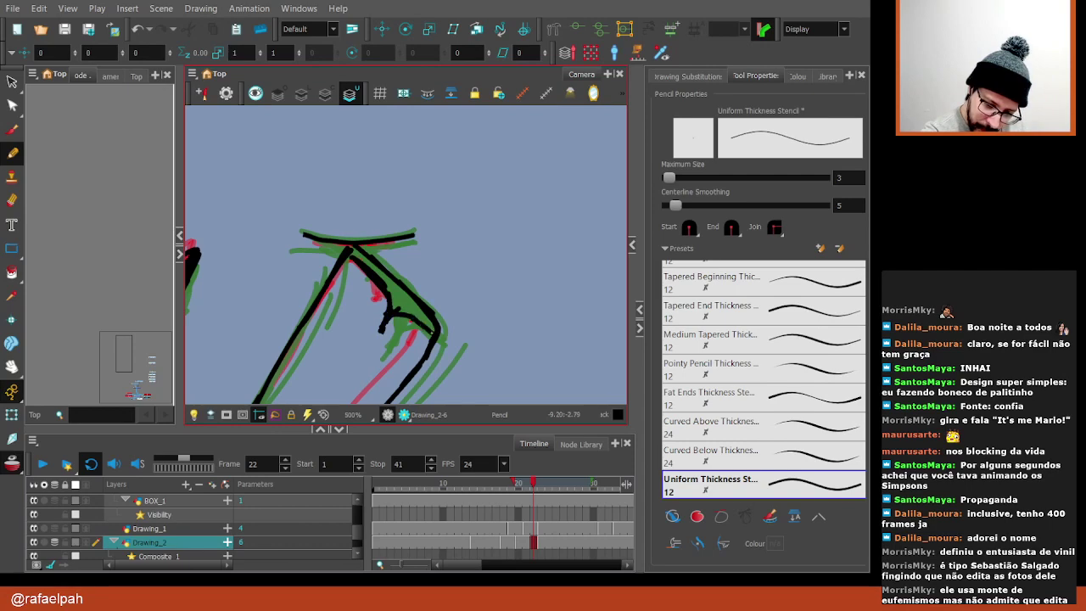
{"action": "mouse_move", "coordinate": [387, 290]}
{"action": "left_mouse_down"}
{"action": "mouse_move", "coordinate": [357, 255]}
{"action": "mouse_move", "coordinate": [419, 318]}
{"action": "mouse_move", "coordinate": [388, 297]}
{"action": "mouse_move", "coordinate": [409, 297]}
{"action": "left_mouse_up"}
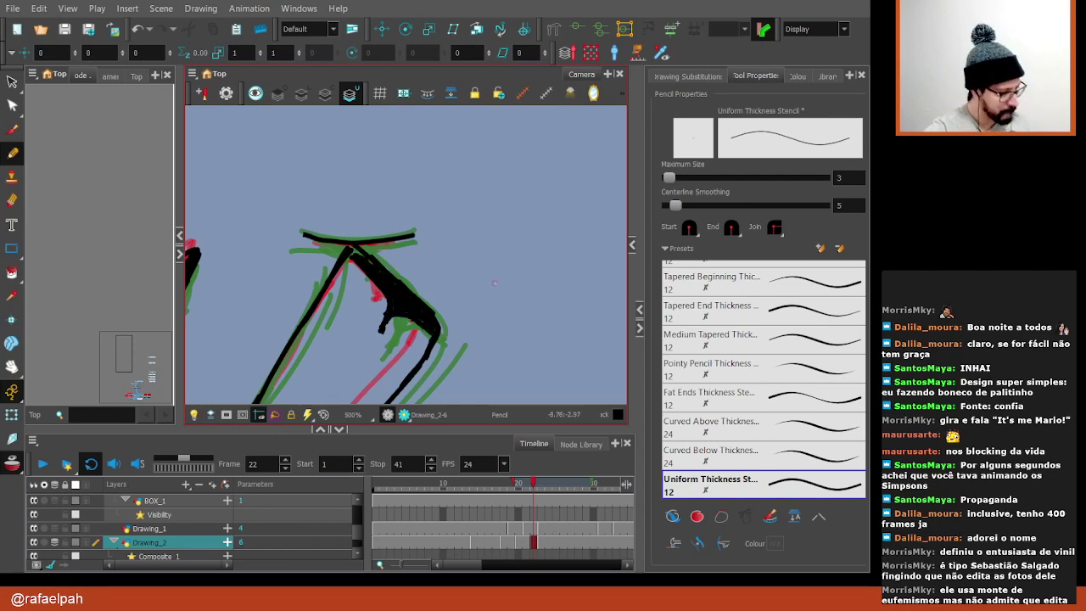
Reset and zoom out the view to show the whole face
{"action": "key", "text": "v"}
{"action": "key", "text": "v"}
{"action": "key", "text": "1"}
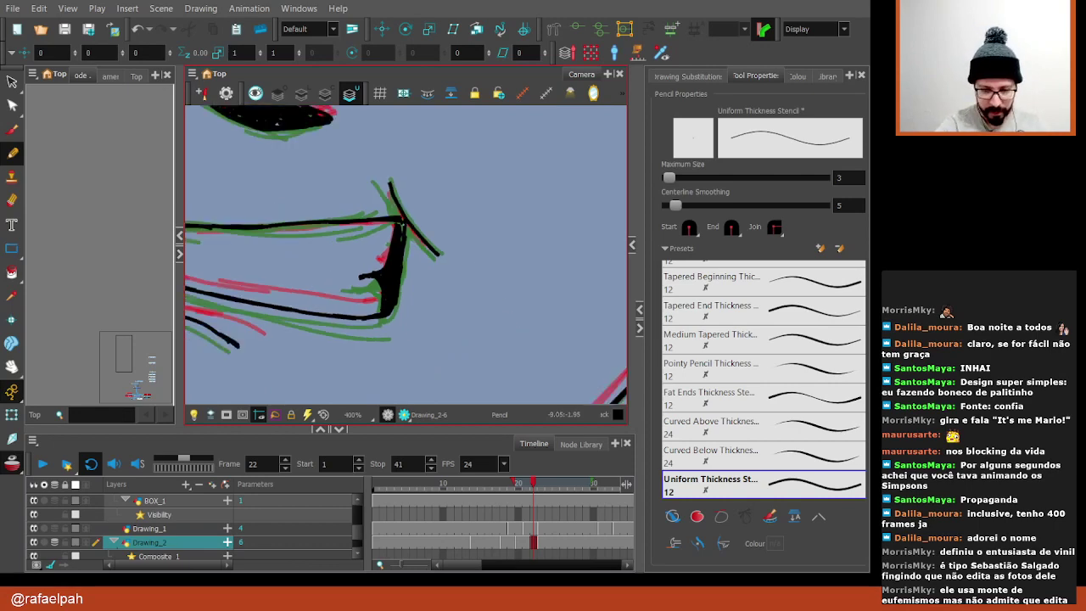
{"action": "key", "text": "1"}
{"action": "key", "text": "1"}
{"action": "key", "text": "c"}
{"action": "key", "text": "c"}
{"action": "key", "text": "1"}
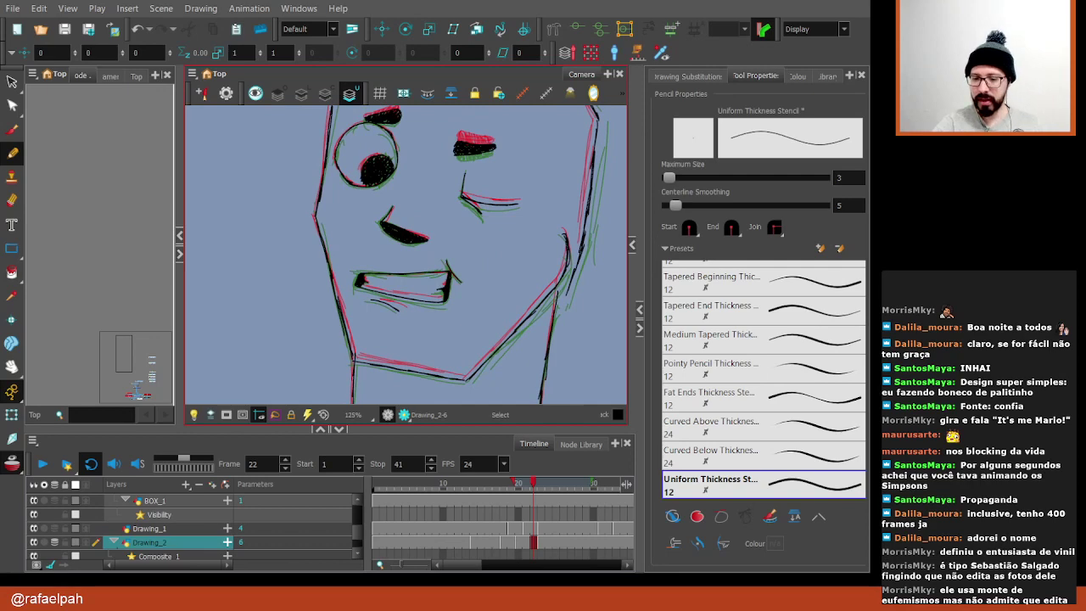
Zoom out from the frame 22 face and scrub back to Drawing_2's frame 14 cell
{"action": "key", "text": "2"}
{"action": "key", "text": "2"}
{"action": "key", "text": "2"}
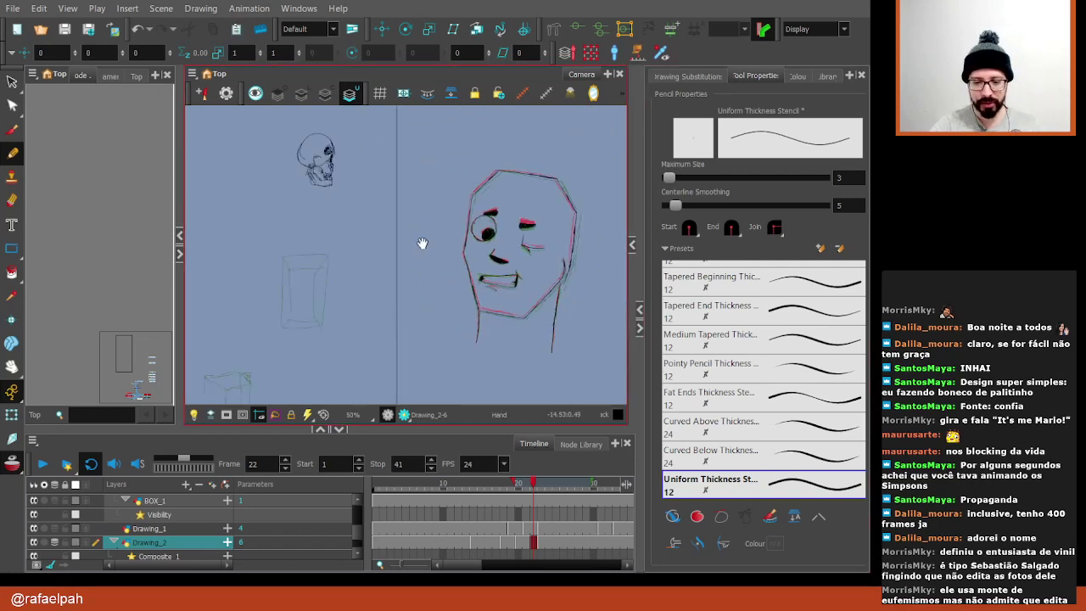
{"action": "left_click_drag", "start_coordinate": [421, 243], "coordinate": [335, 266]}
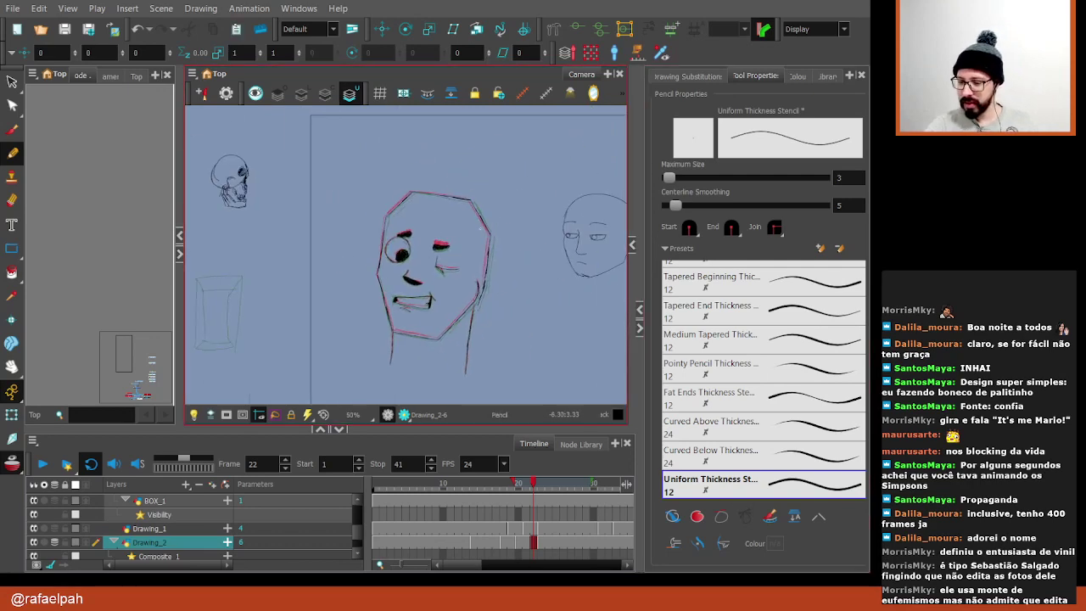
{"action": "key", "text": "1"}
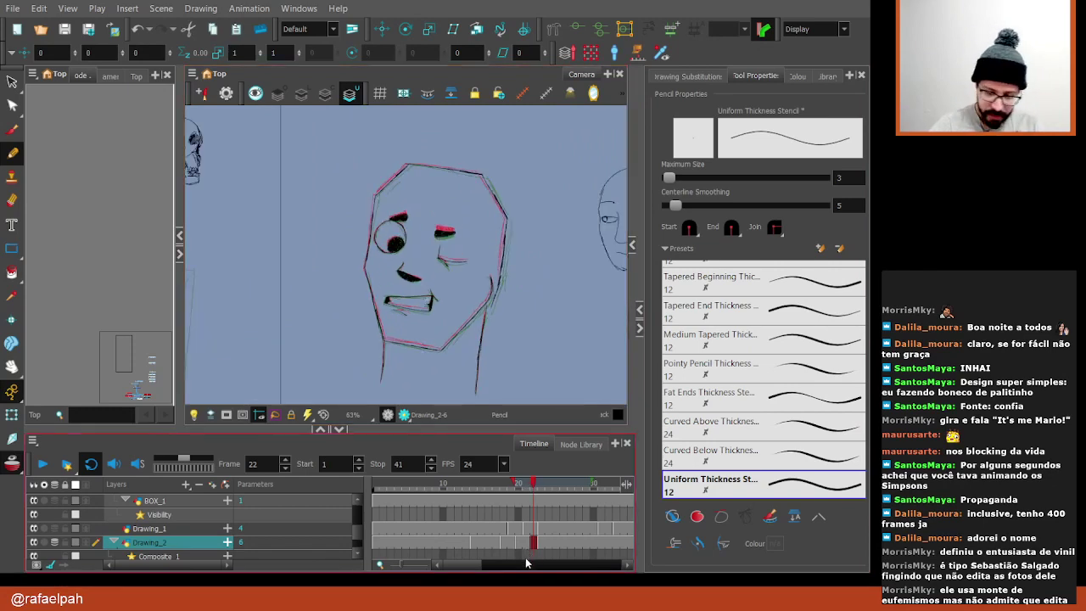
{"action": "left_click_drag", "start_coordinate": [535, 488], "coordinate": [477, 481]}
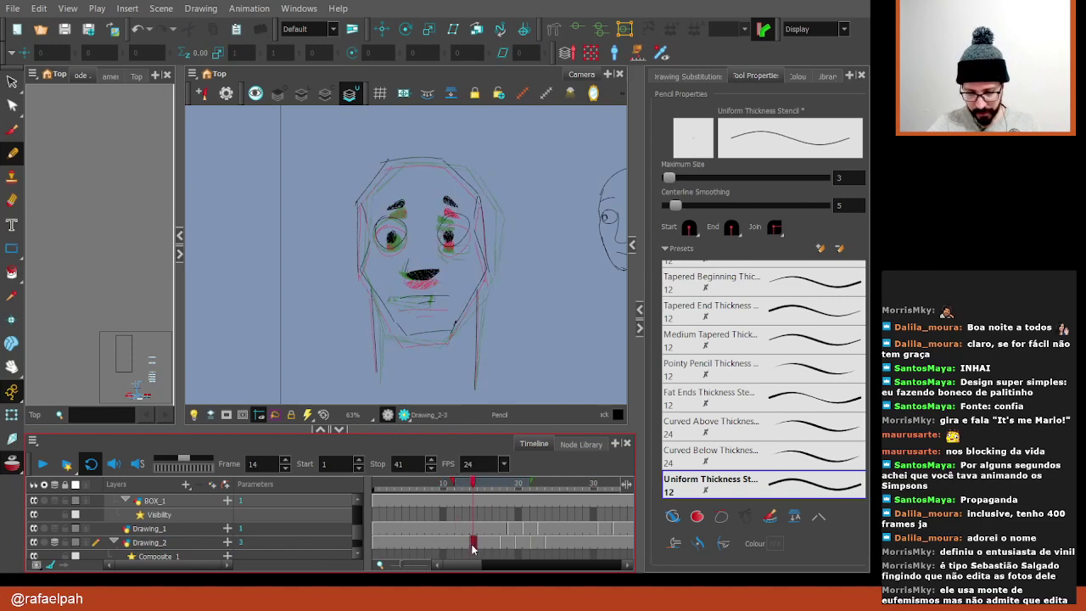
{"action": "left_click", "coordinate": [475, 544]}
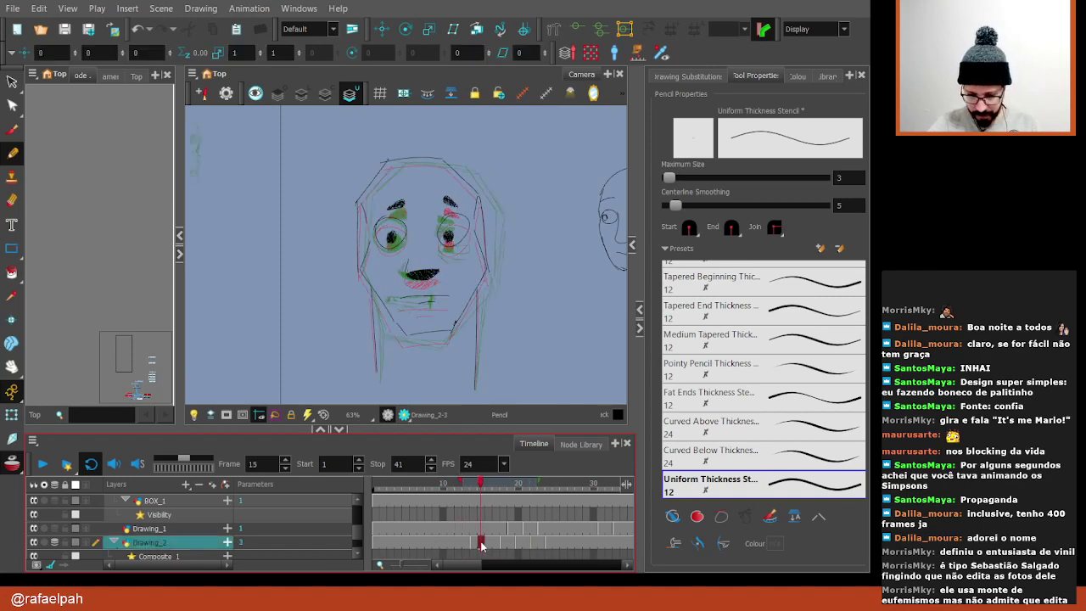
Clear the frame 14 drawing, show the onion-skinned roughs, and ink the head's left edge
{"action": "key", "text": "Delete"}
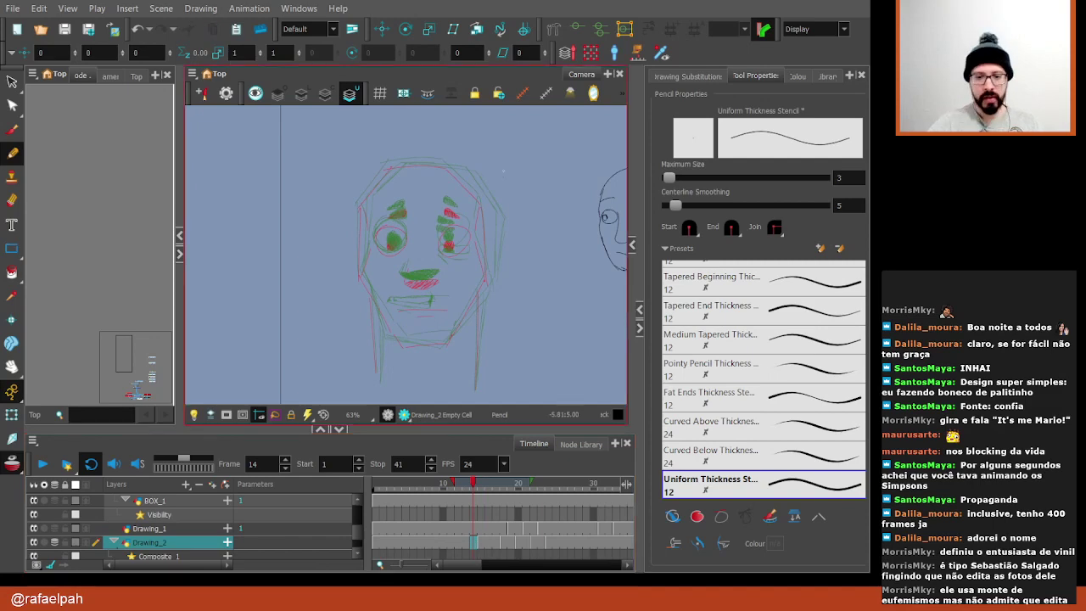
{"action": "left_click", "coordinate": [473, 451]}
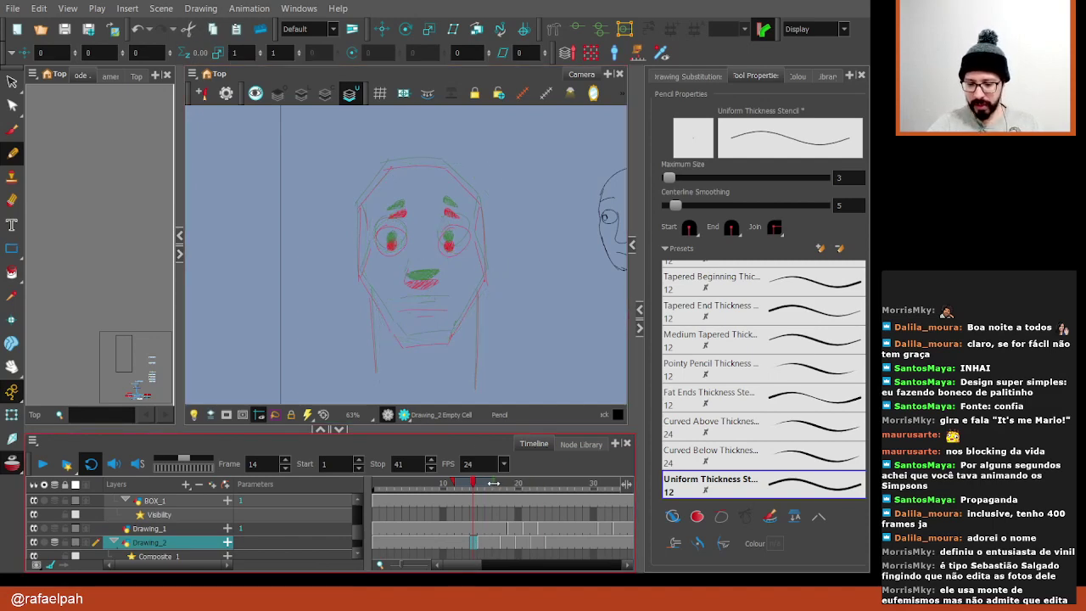
{"action": "scroll", "coordinate": [394, 163], "scroll_direction": "up", "scroll_amount": 3}
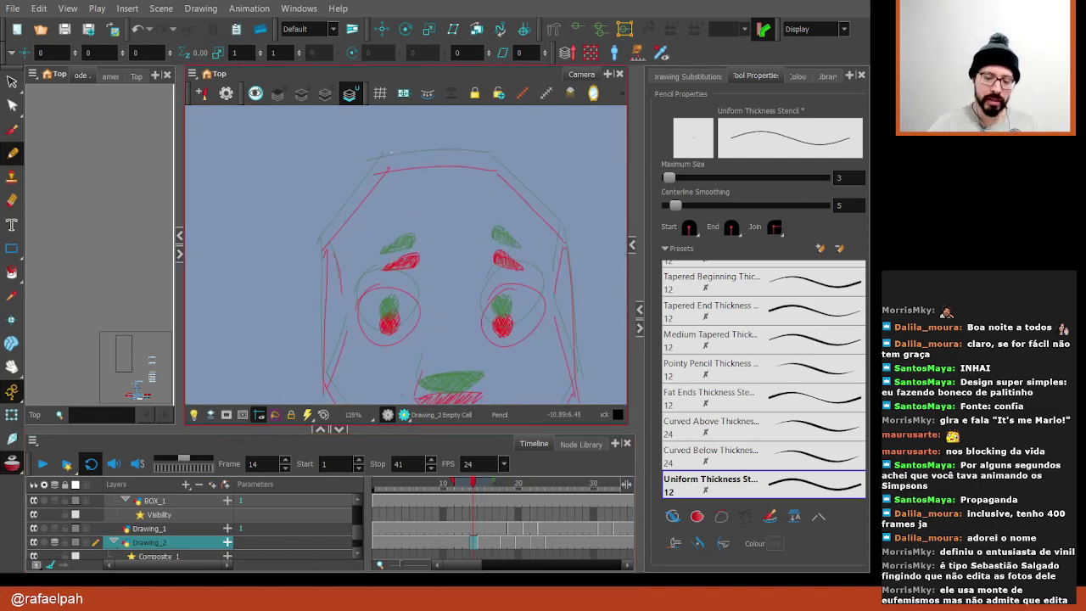
{"action": "mouse_move", "coordinate": [531, 225]}
{"action": "left_mouse_down"}
{"action": "mouse_move", "coordinate": [379, 133]}
{"action": "mouse_move", "coordinate": [327, 188]}
{"action": "mouse_move", "coordinate": [310, 241]}
{"action": "left_mouse_up"}
{"action": "mouse_move", "coordinate": [320, 200]}
{"action": "left_mouse_down"}
{"action": "mouse_move", "coordinate": [310, 247]}
{"action": "mouse_move", "coordinate": [360, 320]}
{"action": "left_mouse_up"}
{"action": "mouse_move", "coordinate": [351, 275]}
{"action": "left_mouse_down"}
{"action": "mouse_move", "coordinate": [385, 200]}
{"action": "mouse_move", "coordinate": [319, 276]}
{"action": "left_mouse_up"}
{"action": "left_click_drag", "start_coordinate": [328, 231], "coordinate": [299, 357]}
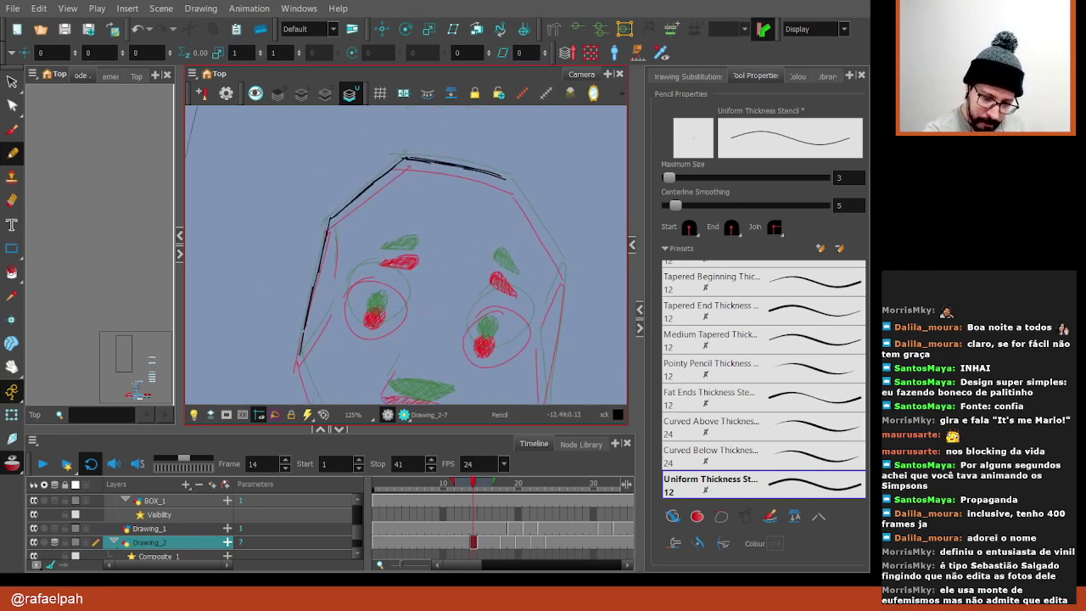
Ink the top right of the head outline, the right jaw and the face's left edge
{"action": "left_click_drag", "start_coordinate": [407, 255], "coordinate": [363, 235]}
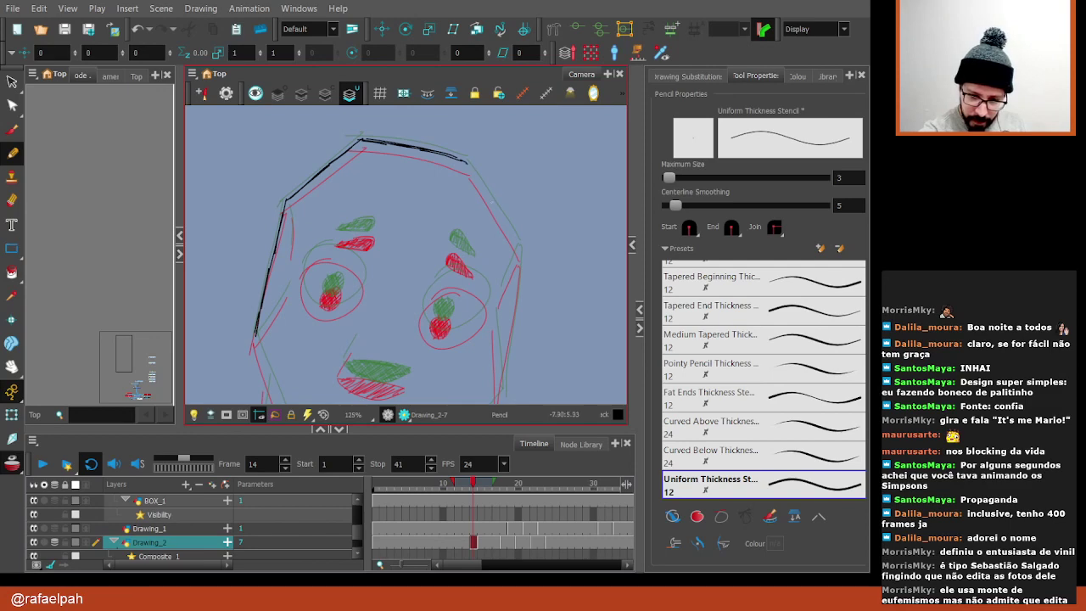
{"action": "mouse_move", "coordinate": [469, 164]}
{"action": "left_mouse_down"}
{"action": "mouse_move", "coordinate": [497, 210]}
{"action": "mouse_move", "coordinate": [500, 358]}
{"action": "mouse_move", "coordinate": [515, 238]}
{"action": "mouse_move", "coordinate": [492, 310]}
{"action": "left_mouse_up"}
{"action": "scroll", "coordinate": [509, 213], "scroll_direction": "down", "scroll_amount": 2}
{"action": "left_click_drag", "start_coordinate": [529, 270], "coordinate": [456, 343]}
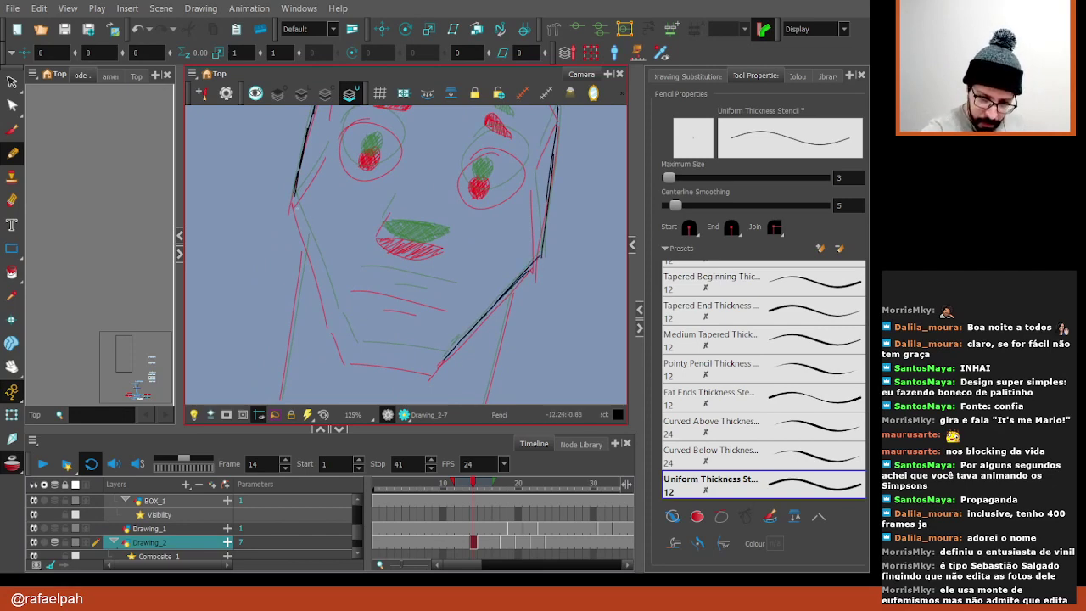
{"action": "left_click_drag", "start_coordinate": [294, 198], "coordinate": [322, 277]}
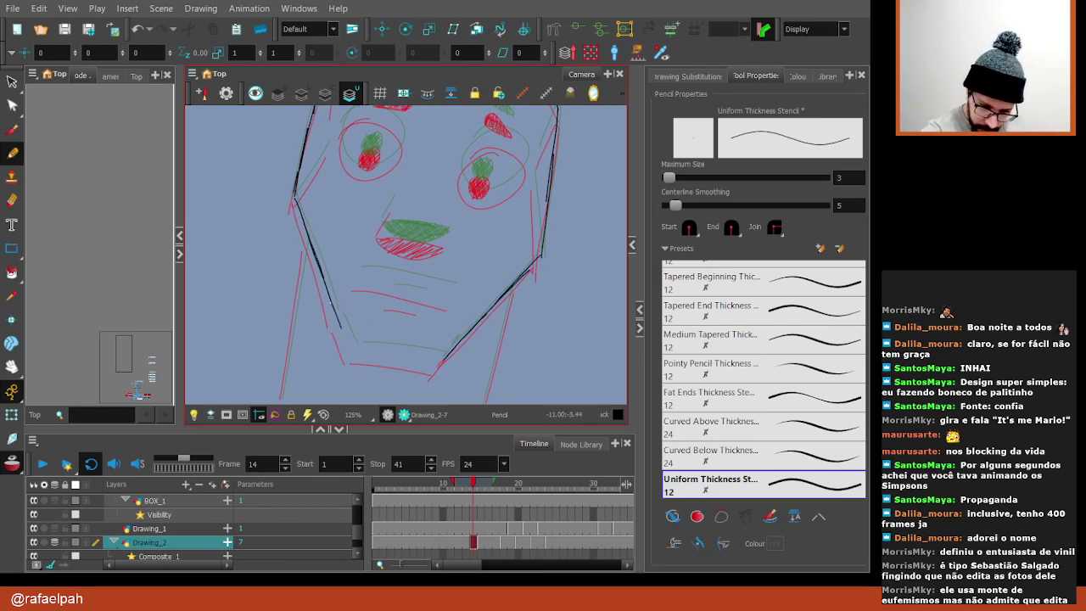
{"action": "left_click_drag", "start_coordinate": [340, 327], "coordinate": [346, 339]}
Ink the head's right edge and the strokes beside the nose
{"action": "mouse_move", "coordinate": [509, 254]}
{"action": "left_mouse_down"}
{"action": "mouse_move", "coordinate": [501, 203]}
{"action": "mouse_move", "coordinate": [441, 161]}
{"action": "mouse_move", "coordinate": [407, 153]}
{"action": "left_mouse_up"}
{"action": "left_click_drag", "start_coordinate": [494, 186], "coordinate": [506, 276]}
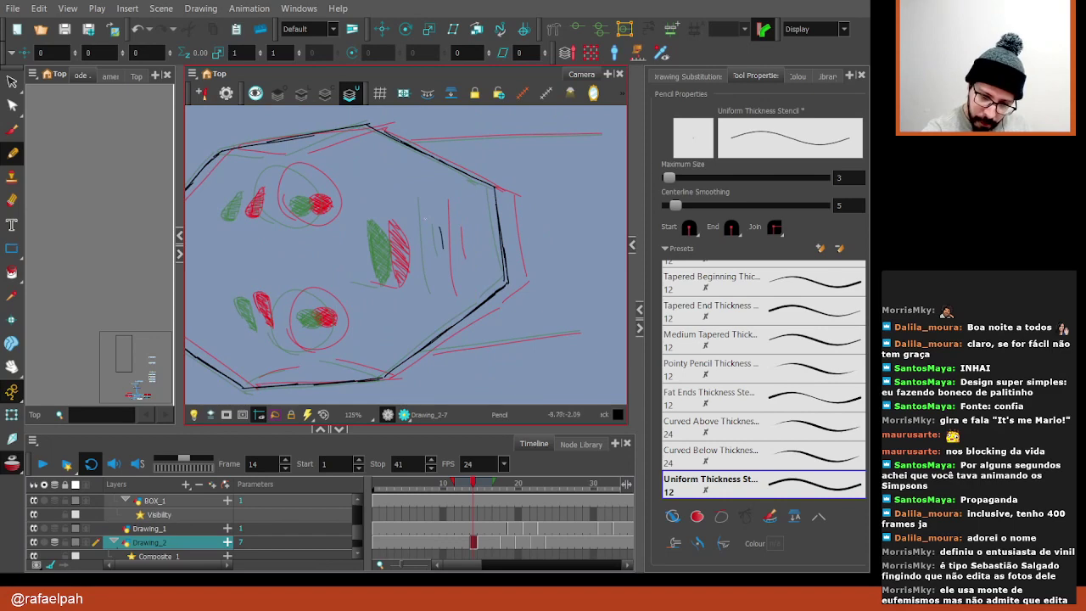
{"action": "left_click_drag", "start_coordinate": [423, 200], "coordinate": [434, 285]}
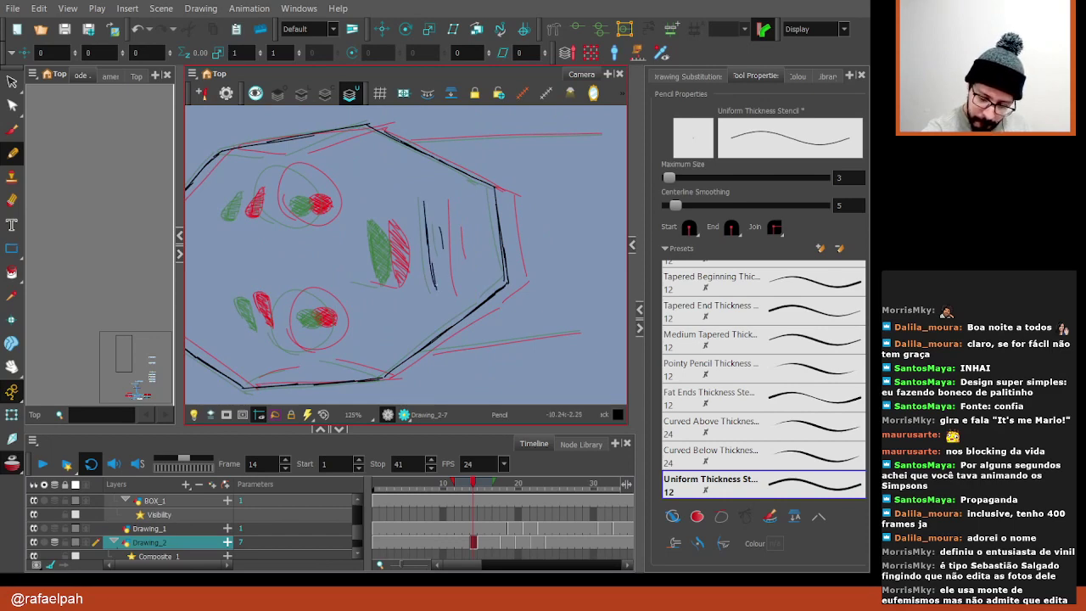
{"action": "key", "text": "space"}
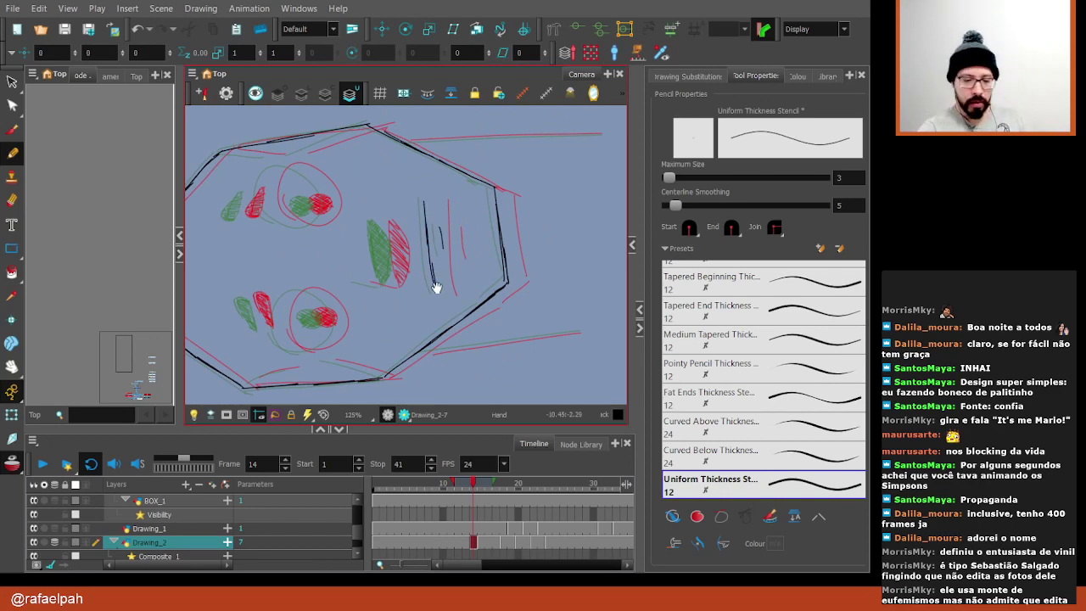
{"action": "left_click_drag", "start_coordinate": [436, 287], "coordinate": [477, 315]}
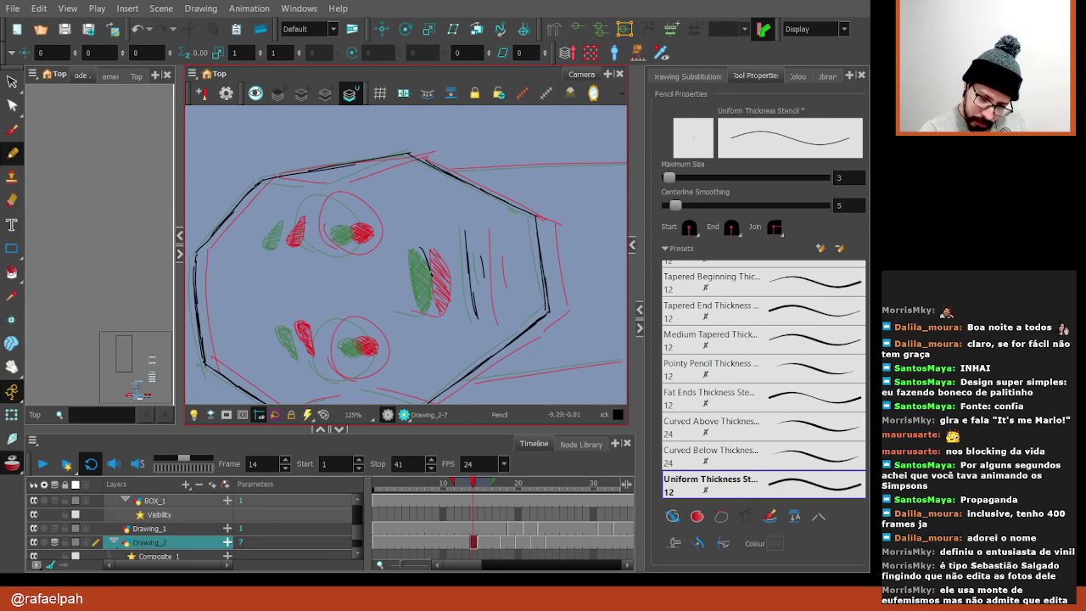
{"action": "mouse_move", "coordinate": [420, 248]}
{"action": "left_mouse_down"}
{"action": "mouse_move", "coordinate": [434, 274]}
{"action": "mouse_move", "coordinate": [419, 291]}
{"action": "left_mouse_up"}
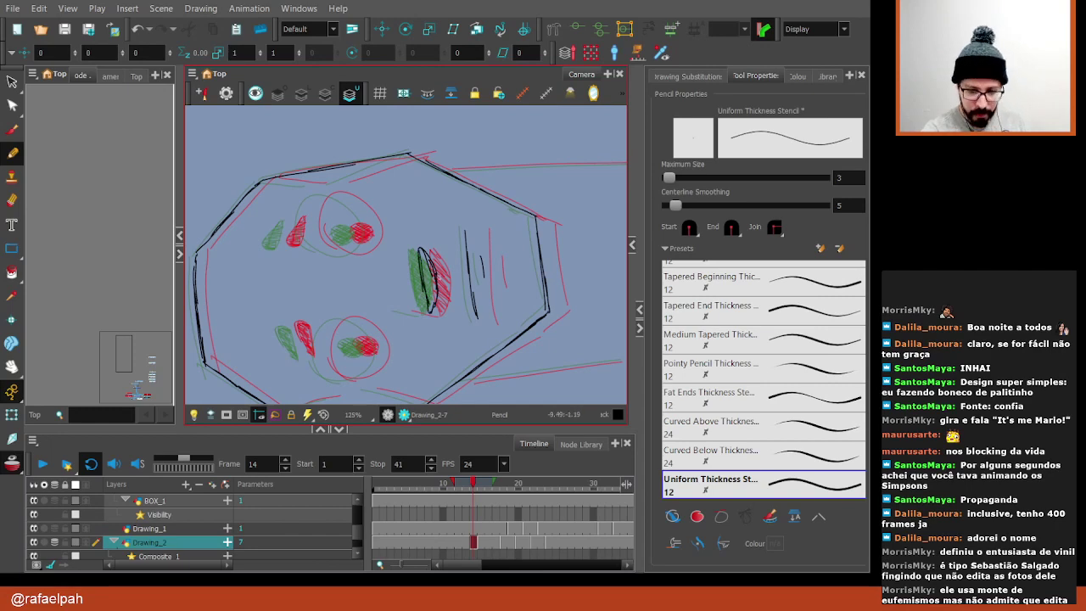
{"action": "left_click_drag", "start_coordinate": [484, 238], "coordinate": [424, 332]}
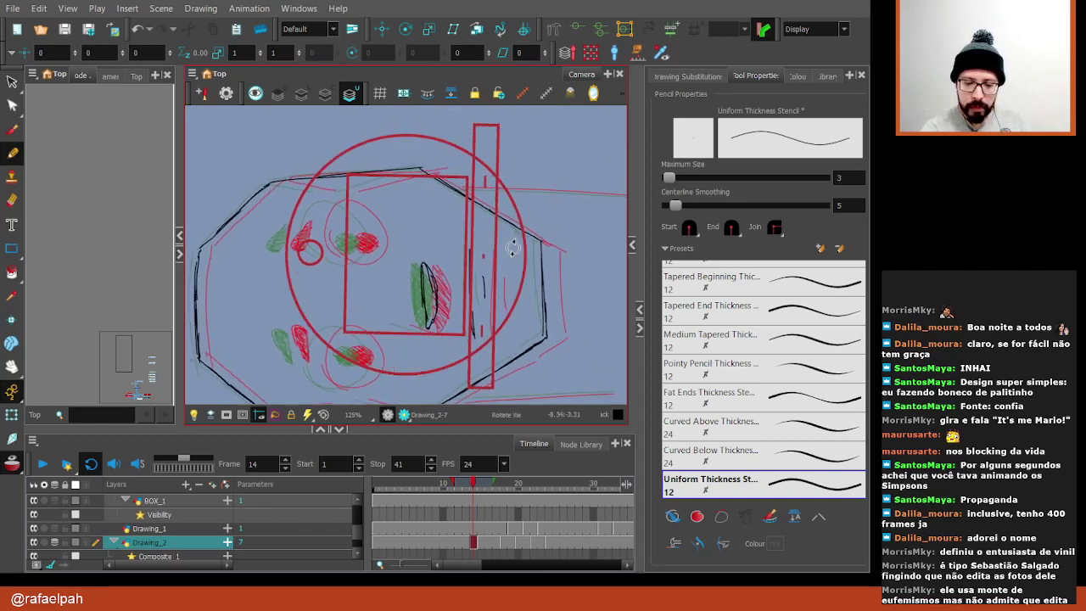
Zoom in and hatch the mouth solid black over the red and green roughs
{"action": "scroll", "coordinate": [336, 271], "scroll_direction": "up", "scroll_amount": 2}
{"action": "scroll", "coordinate": [336, 271], "scroll_direction": "up", "scroll_amount": 1}
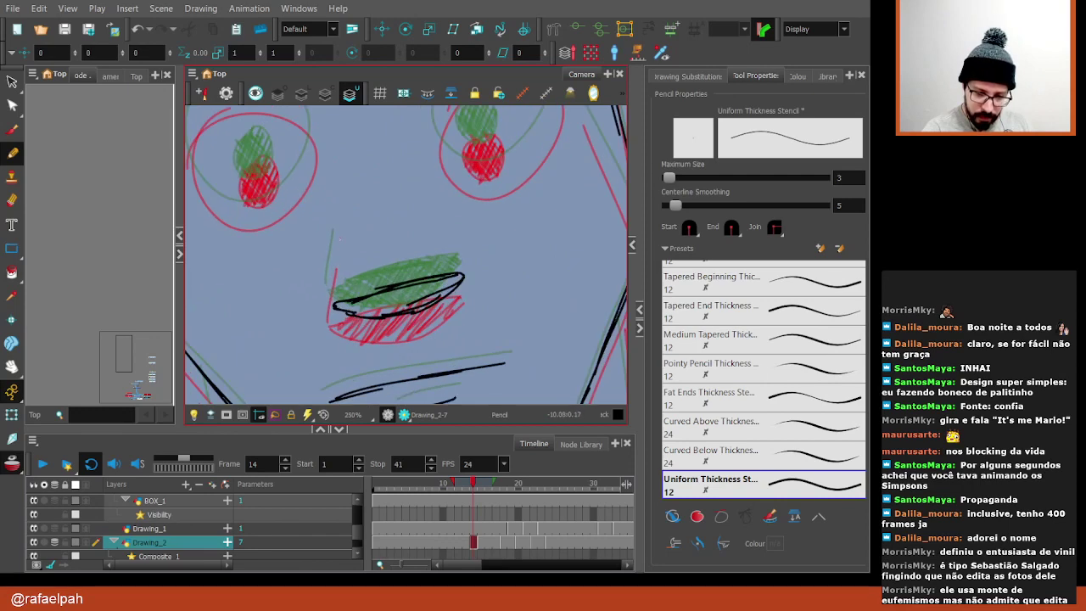
{"action": "left_click_drag", "start_coordinate": [339, 239], "coordinate": [333, 309]}
{"action": "mouse_move", "coordinate": [337, 268]}
{"action": "left_mouse_down"}
{"action": "mouse_move", "coordinate": [333, 308]}
{"action": "mouse_move", "coordinate": [412, 281]}
{"action": "left_mouse_up"}
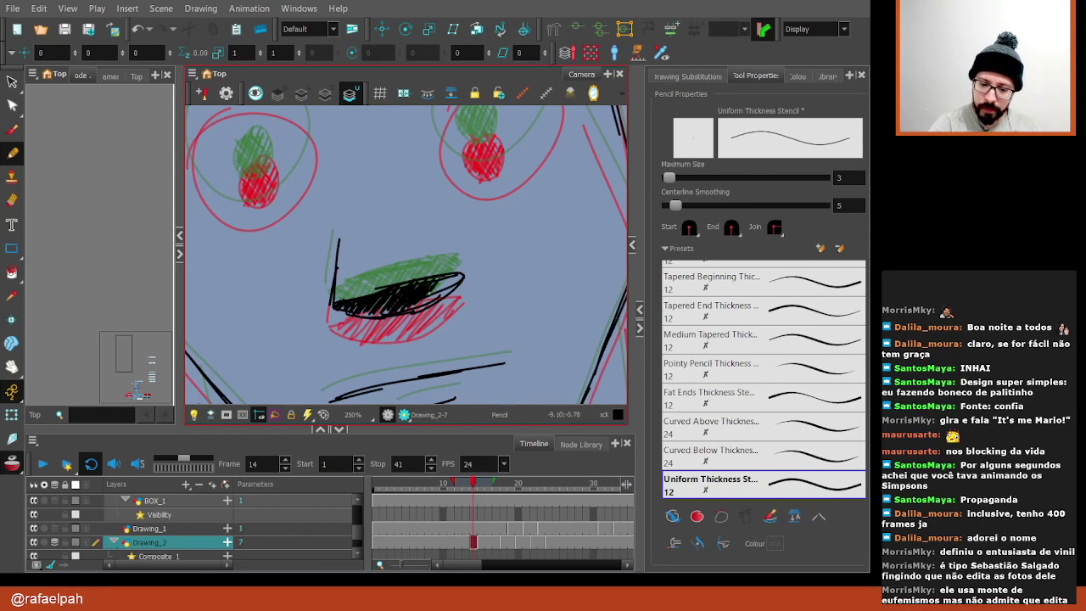
{"action": "left_click_drag", "start_coordinate": [412, 284], "coordinate": [465, 273]}
Zoom out and ink a black line along the face's left side
{"action": "scroll", "coordinate": [464, 273], "scroll_direction": "down", "scroll_amount": 1}
{"action": "scroll", "coordinate": [589, 157], "scroll_direction": "down", "scroll_amount": 1}
{"action": "left_click_drag", "start_coordinate": [588, 160], "coordinate": [585, 229]}
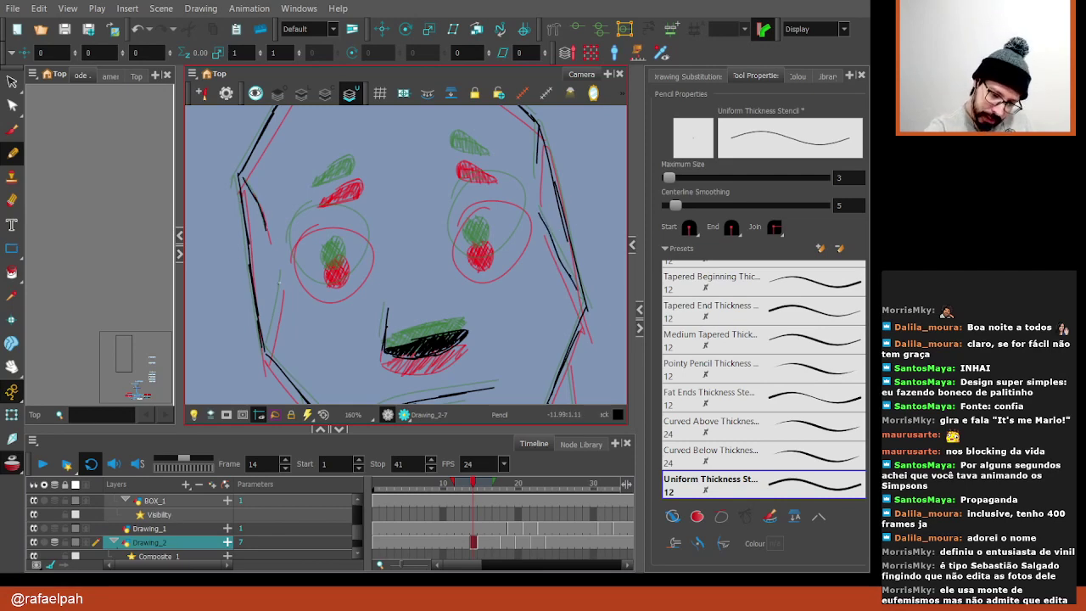
{"action": "left_click_drag", "start_coordinate": [281, 275], "coordinate": [269, 339]}
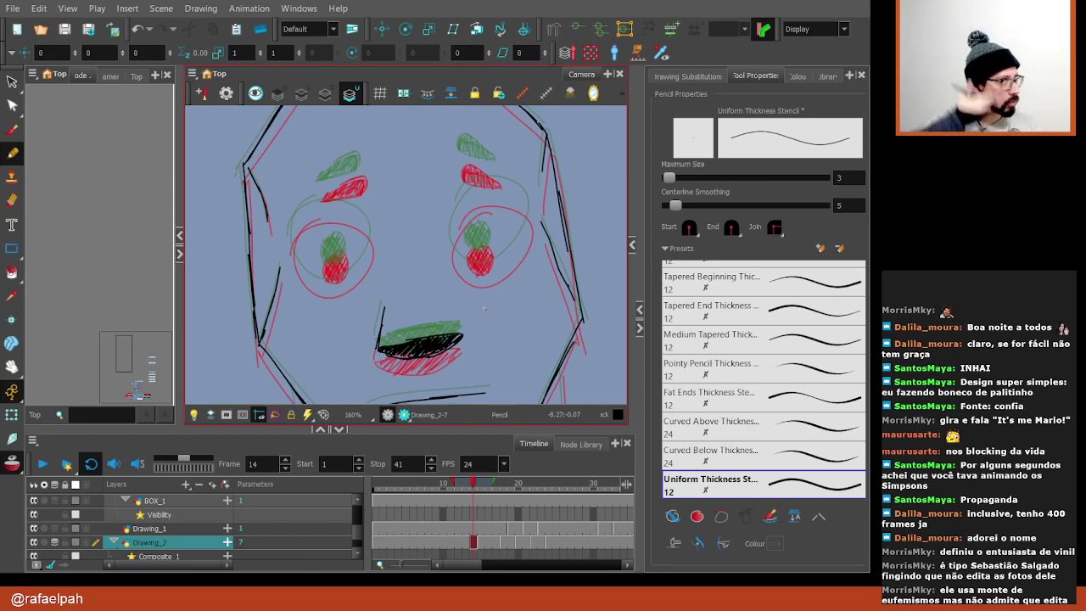
{"action": "scroll", "coordinate": [479, 221], "scroll_direction": "up", "scroll_amount": 2}
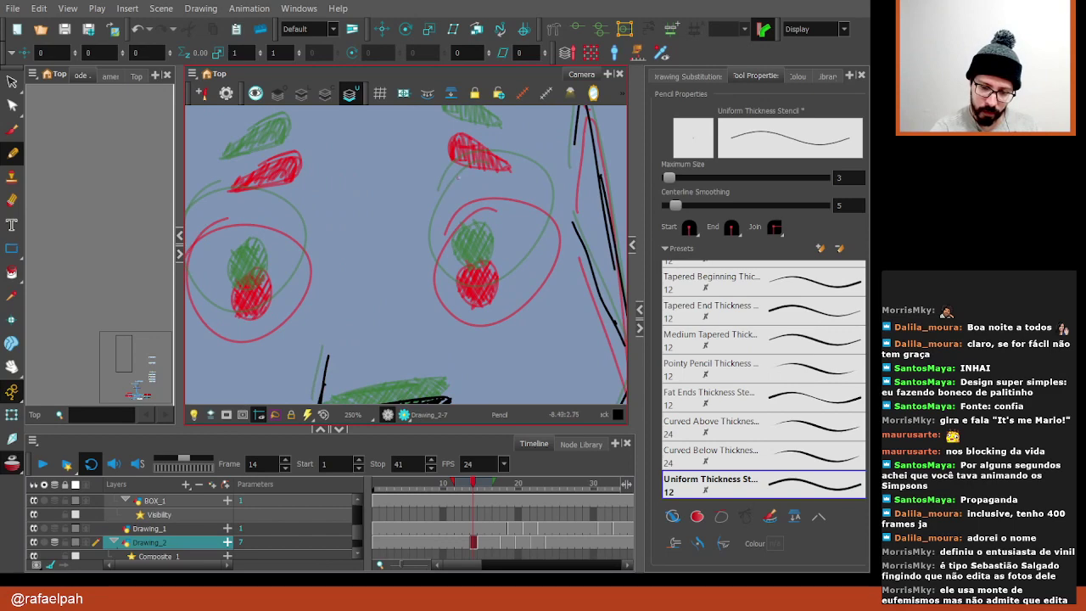
Ink both eye outlines and a ring around the right pupil, undoing one misplaced arc
{"action": "mouse_move", "coordinate": [459, 174]}
{"action": "left_mouse_down"}
{"action": "mouse_move", "coordinate": [428, 222]}
{"action": "mouse_move", "coordinate": [426, 265]}
{"action": "mouse_move", "coordinate": [458, 297]}
{"action": "mouse_move", "coordinate": [524, 275]}
{"action": "mouse_move", "coordinate": [557, 227]}
{"action": "mouse_move", "coordinate": [533, 180]}
{"action": "mouse_move", "coordinate": [501, 173]}
{"action": "left_mouse_up"}
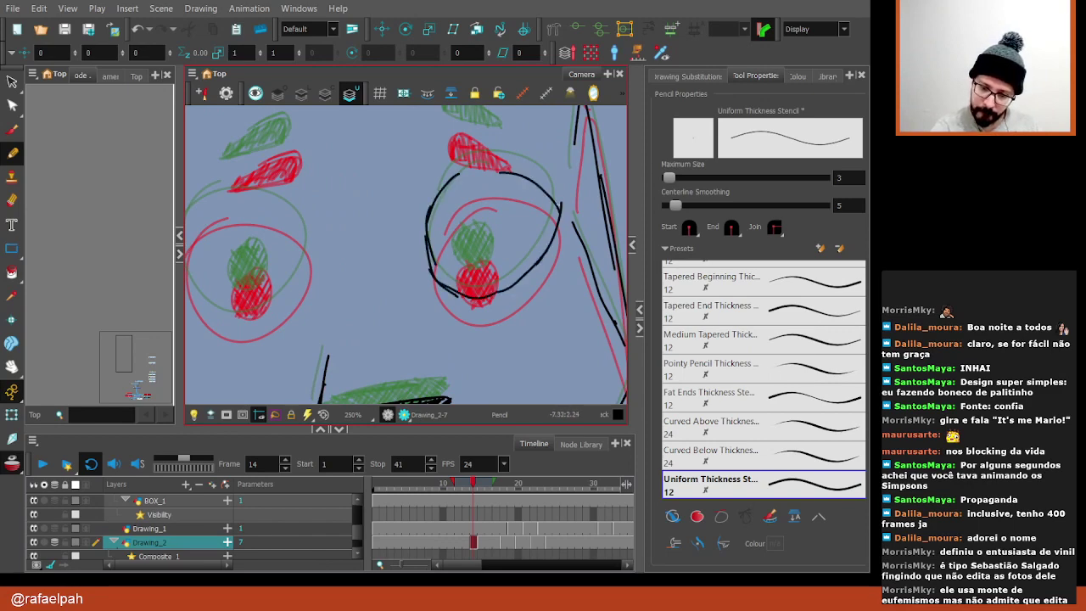
{"action": "mouse_move", "coordinate": [560, 209]}
{"action": "left_mouse_down"}
{"action": "mouse_move", "coordinate": [496, 159]}
{"action": "mouse_move", "coordinate": [459, 170]}
{"action": "left_mouse_up"}
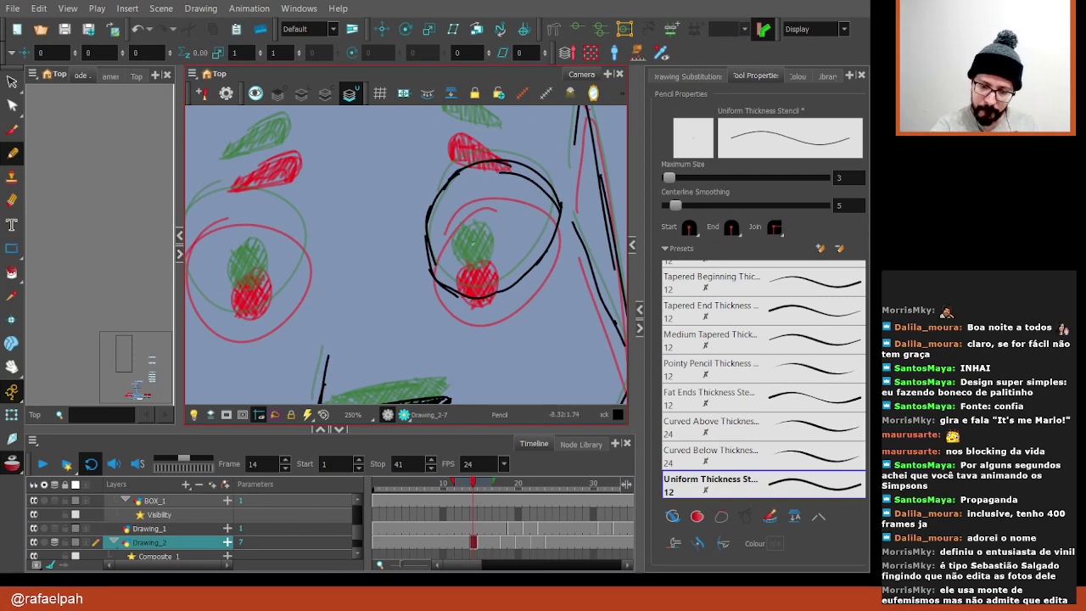
{"action": "mouse_move", "coordinate": [458, 244]}
{"action": "left_mouse_down"}
{"action": "mouse_move", "coordinate": [489, 265]}
{"action": "mouse_move", "coordinate": [460, 246]}
{"action": "mouse_move", "coordinate": [488, 239]}
{"action": "mouse_move", "coordinate": [487, 271]}
{"action": "left_mouse_up"}
{"action": "mouse_move", "coordinate": [244, 256]}
{"action": "left_mouse_down"}
{"action": "mouse_move", "coordinate": [234, 291]}
{"action": "mouse_move", "coordinate": [251, 253]}
{"action": "mouse_move", "coordinate": [305, 290]}
{"action": "mouse_move", "coordinate": [267, 314]}
{"action": "mouse_move", "coordinate": [200, 315]}
{"action": "mouse_move", "coordinate": [287, 324]}
{"action": "mouse_move", "coordinate": [243, 247]}
{"action": "mouse_move", "coordinate": [273, 216]}
{"action": "mouse_move", "coordinate": [343, 209]}
{"action": "mouse_move", "coordinate": [373, 254]}
{"action": "left_mouse_up"}
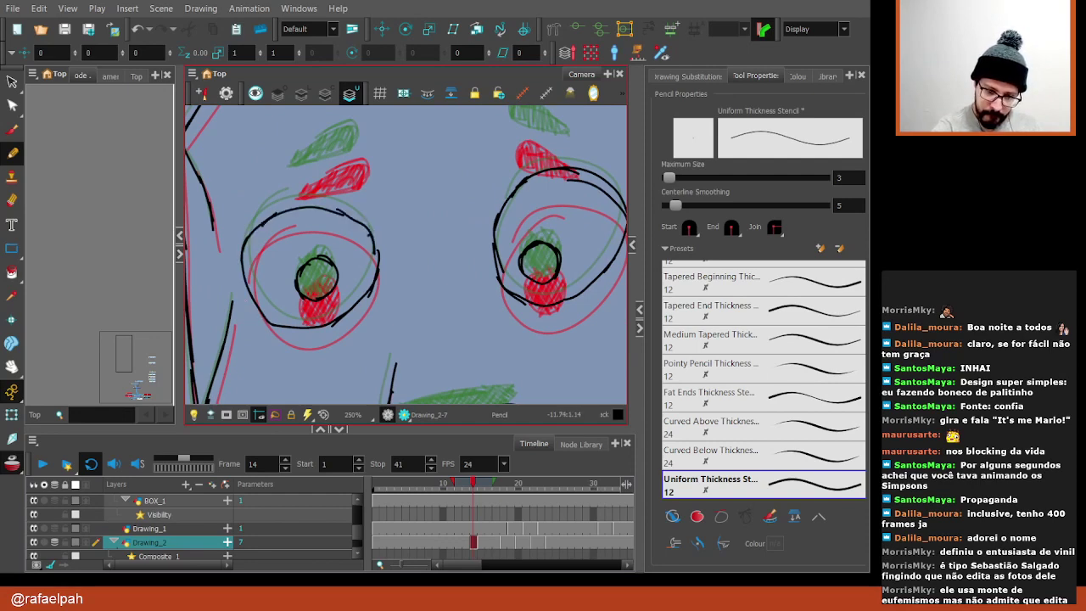
{"action": "mouse_move", "coordinate": [243, 280]}
{"action": "left_mouse_down"}
{"action": "mouse_move", "coordinate": [272, 316]}
{"action": "mouse_move", "coordinate": [308, 326]}
{"action": "left_mouse_up"}
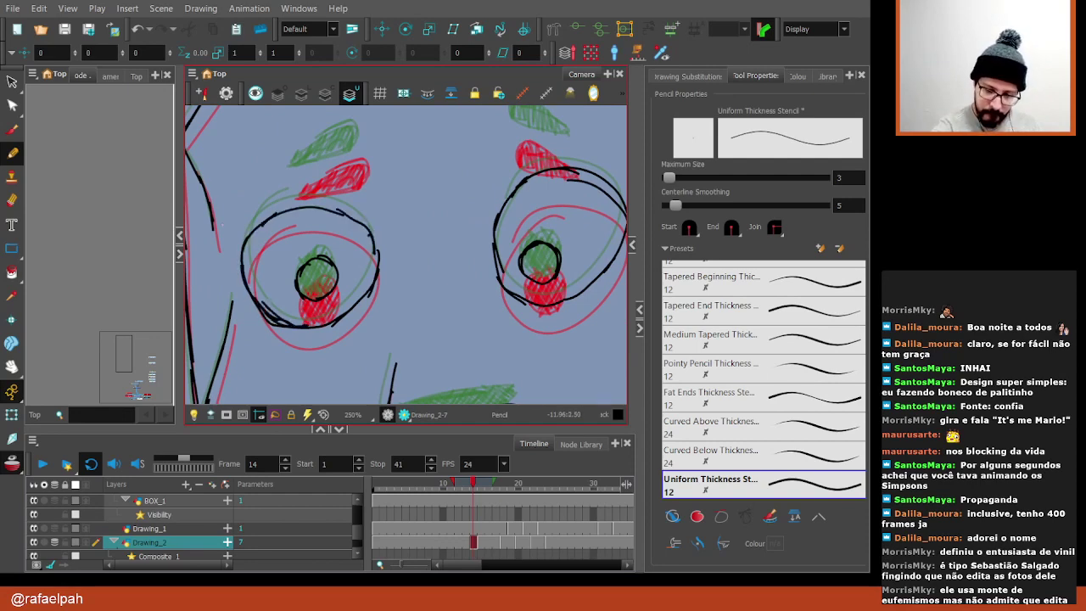
{"action": "mouse_move", "coordinate": [612, 265]}
{"action": "left_mouse_down"}
{"action": "mouse_move", "coordinate": [559, 280]}
{"action": "mouse_move", "coordinate": [551, 308]}
{"action": "left_mouse_up"}
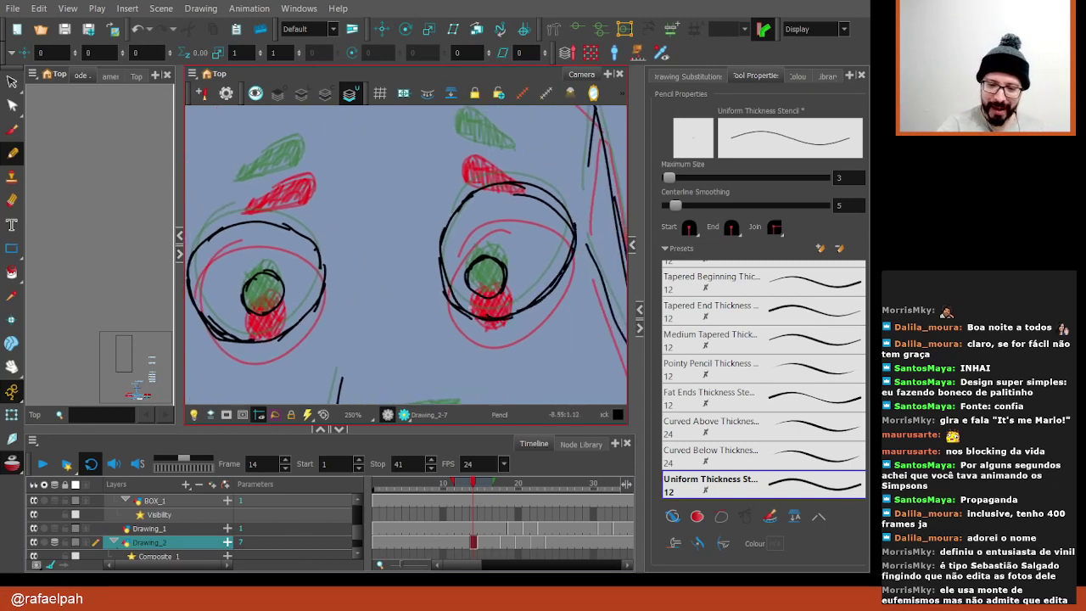
{"action": "mouse_move", "coordinate": [445, 297]}
{"action": "left_mouse_down"}
{"action": "mouse_move", "coordinate": [505, 183]}
{"action": "mouse_move", "coordinate": [444, 239]}
{"action": "left_mouse_up"}
{"action": "key", "text": "ctrl+z"}
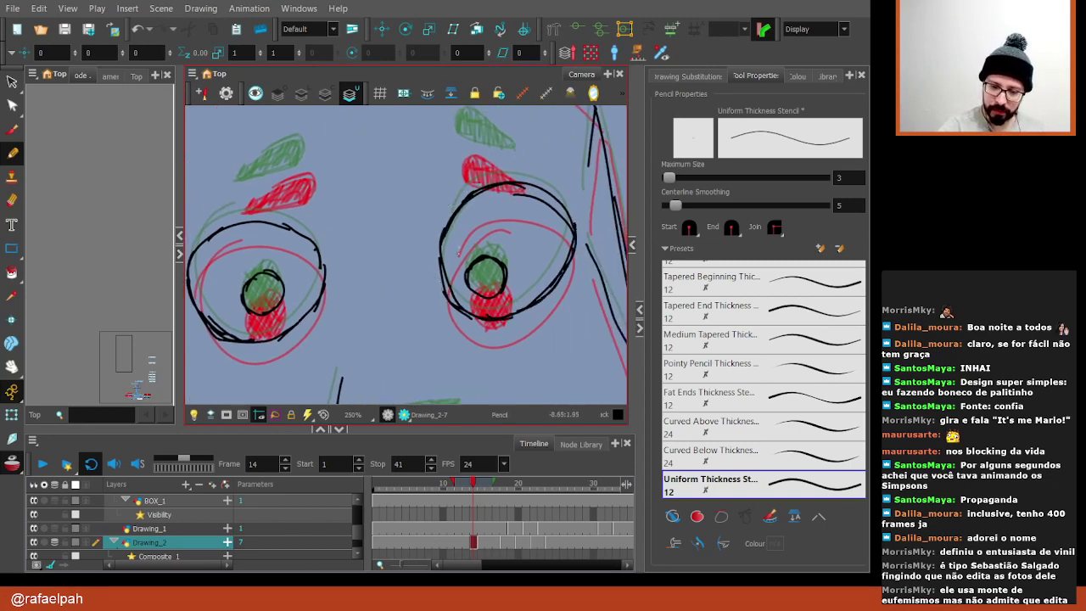
{"action": "left_click_drag", "start_coordinate": [324, 277], "coordinate": [231, 222]}
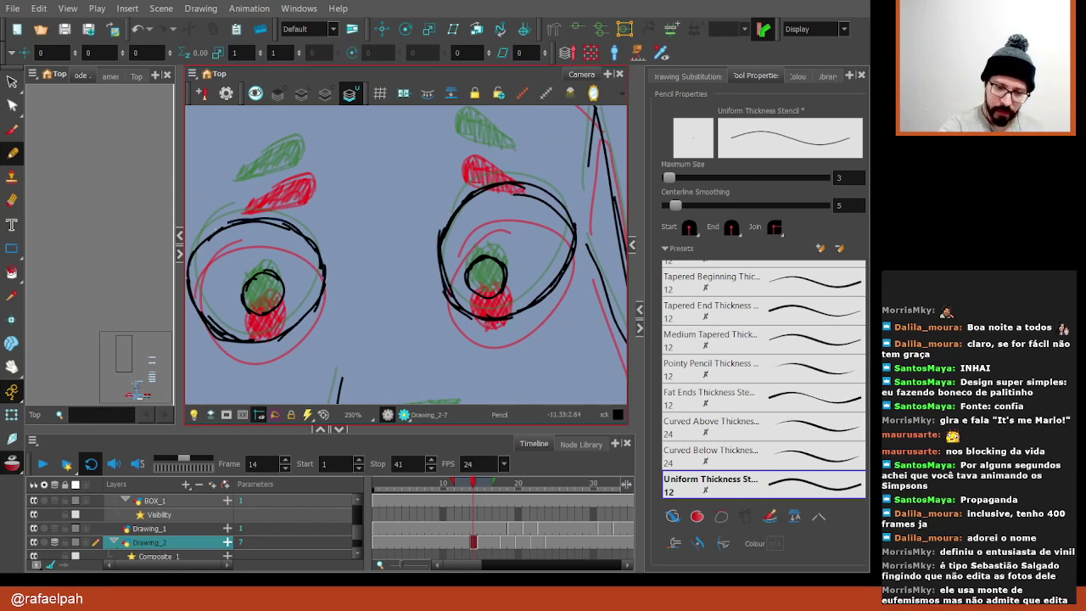
Hatch the triangular lid shape black and add a curving stroke beside the upper eye
{"action": "mouse_move", "coordinate": [310, 225]}
{"action": "left_mouse_down"}
{"action": "mouse_move", "coordinate": [383, 315]}
{"action": "mouse_move", "coordinate": [378, 358]}
{"action": "mouse_move", "coordinate": [391, 287]}
{"action": "left_mouse_up"}
{"action": "mouse_move", "coordinate": [378, 326]}
{"action": "left_mouse_down"}
{"action": "mouse_move", "coordinate": [368, 290]}
{"action": "mouse_move", "coordinate": [486, 284]}
{"action": "mouse_move", "coordinate": [497, 251]}
{"action": "left_mouse_up"}
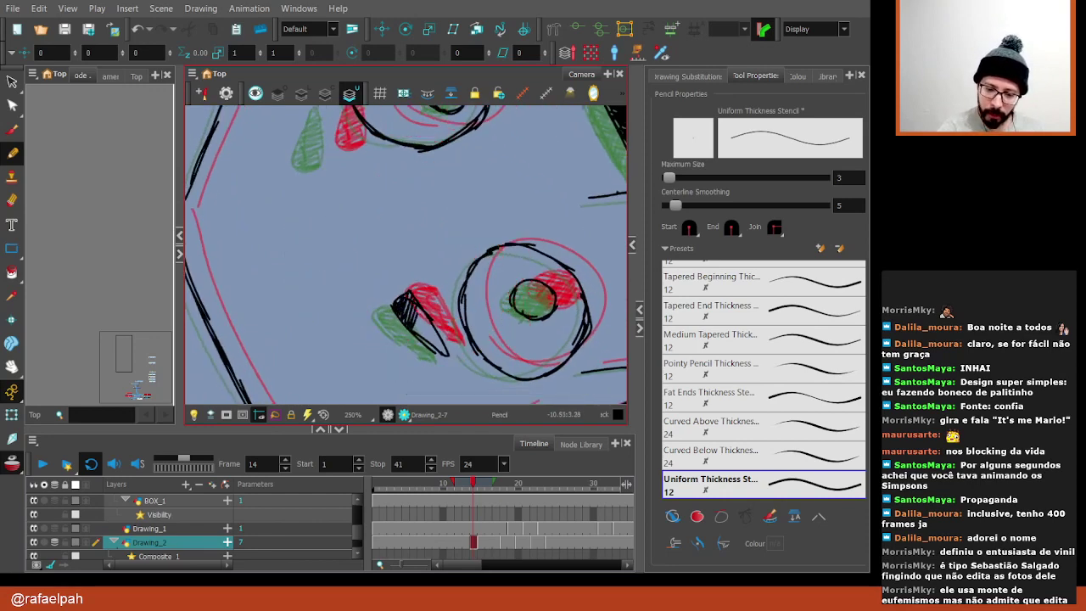
{"action": "left_click_drag", "start_coordinate": [412, 307], "coordinate": [448, 357]}
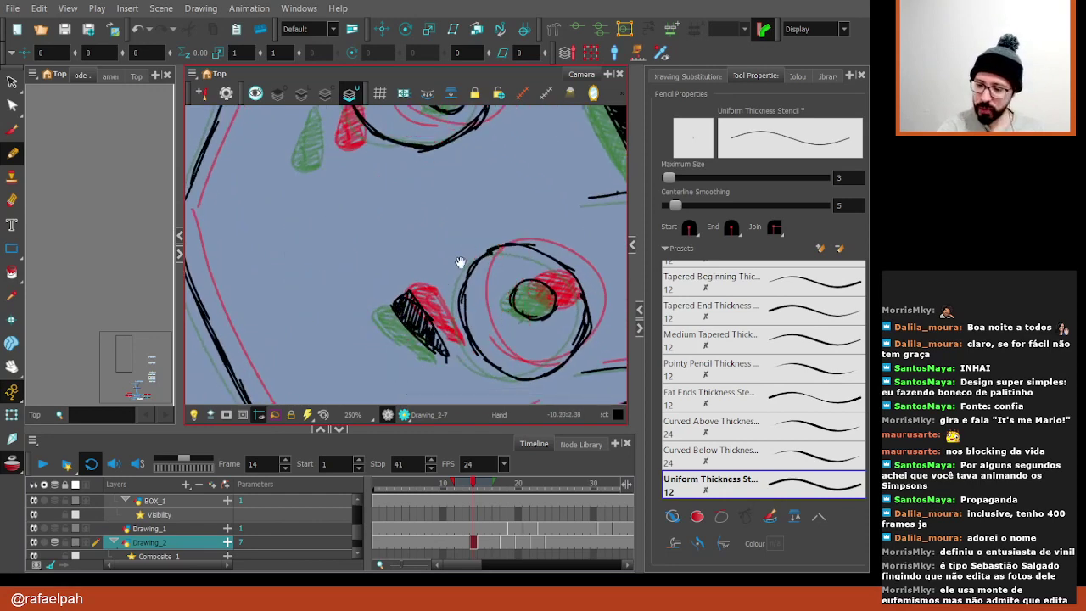
{"action": "left_click_drag", "start_coordinate": [459, 261], "coordinate": [442, 376]}
{"action": "mouse_move", "coordinate": [322, 206]}
{"action": "left_mouse_down"}
{"action": "mouse_move", "coordinate": [319, 269]}
{"action": "mouse_move", "coordinate": [306, 277]}
{"action": "mouse_move", "coordinate": [306, 219]}
{"action": "mouse_move", "coordinate": [299, 266]}
{"action": "mouse_move", "coordinate": [316, 272]}
{"action": "mouse_move", "coordinate": [313, 263]}
{"action": "left_mouse_up"}
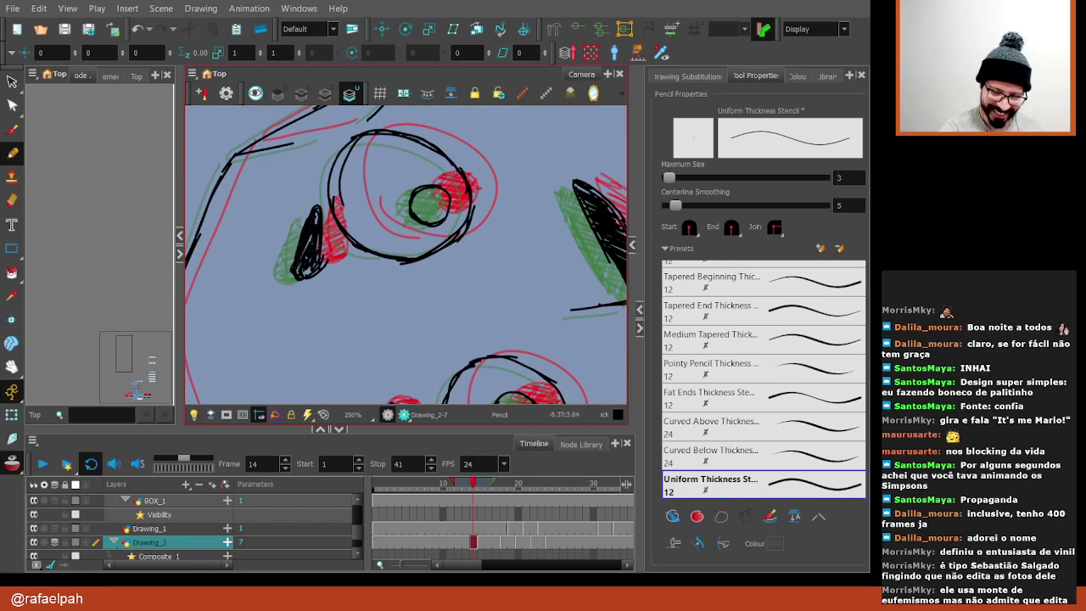
{"action": "key", "text": "alt+s"}
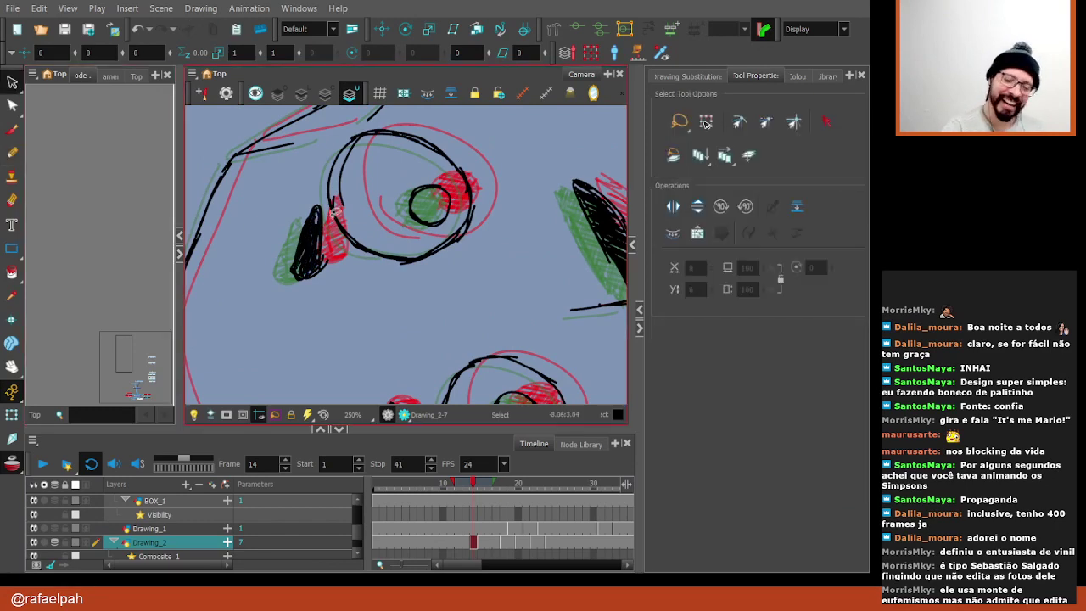
{"action": "left_click", "coordinate": [314, 237]}
{"action": "scroll", "coordinate": [314, 236], "scroll_direction": "down", "scroll_amount": 3}
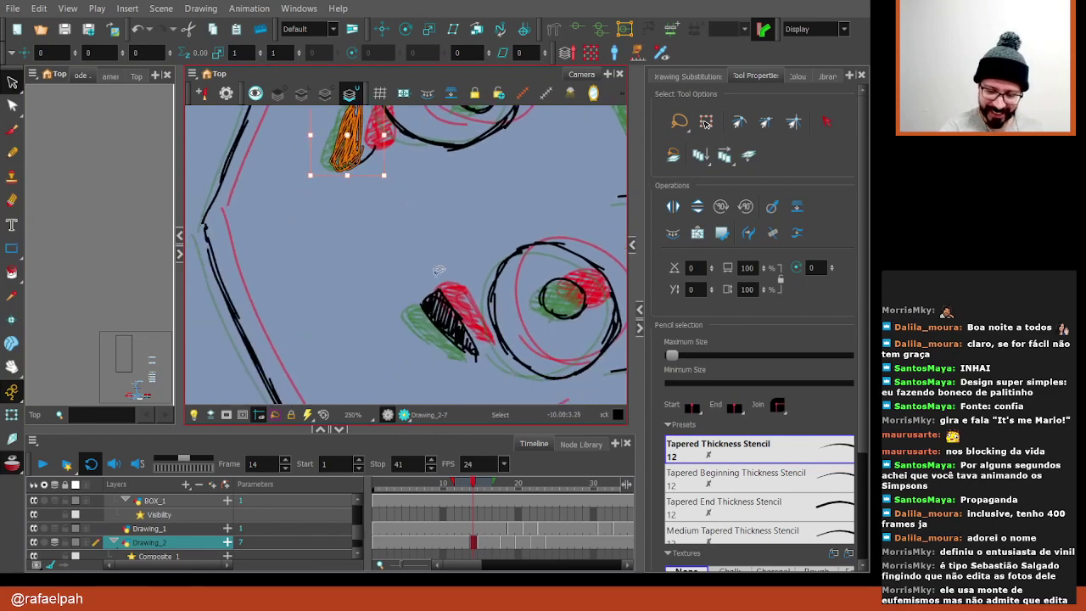
{"action": "left_click", "coordinate": [450, 320]}
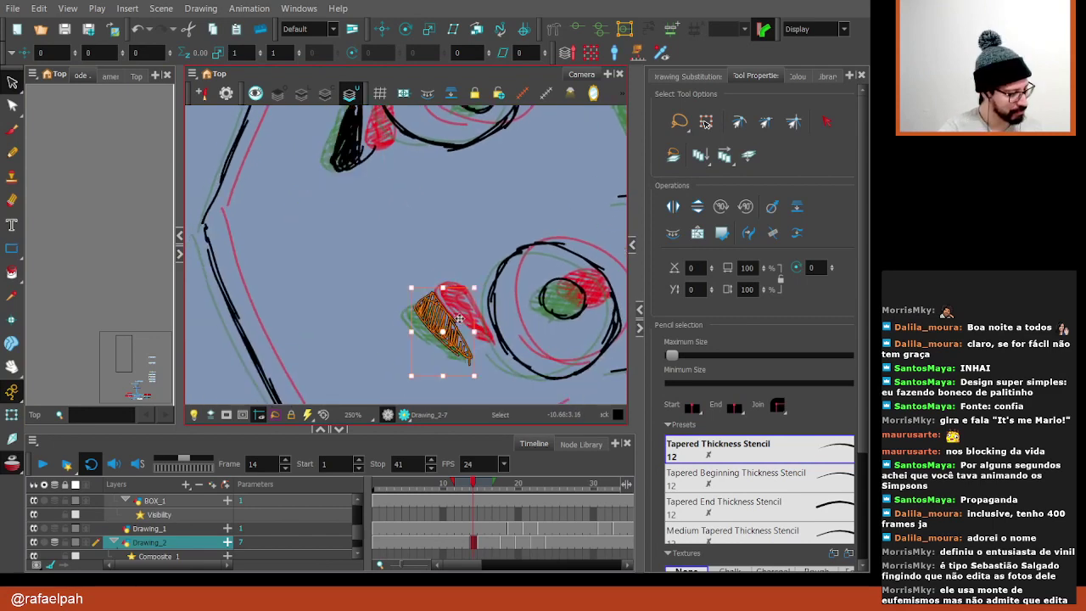
{"action": "scroll", "coordinate": [459, 319], "scroll_direction": "down", "scroll_amount": 3}
{"action": "key", "text": "Escape"}
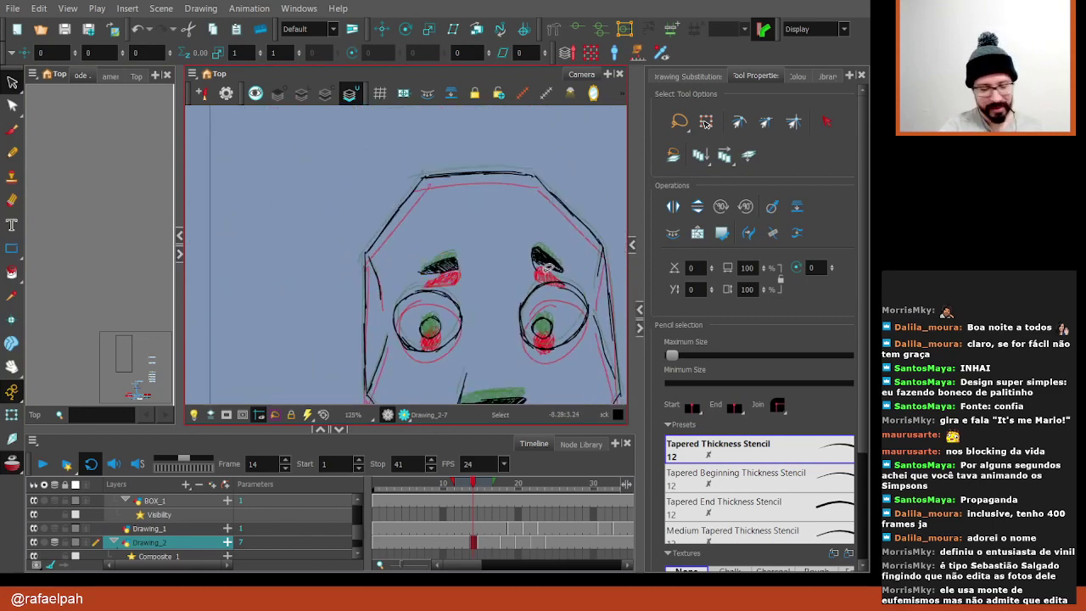
{"action": "key", "text": "alt+e"}
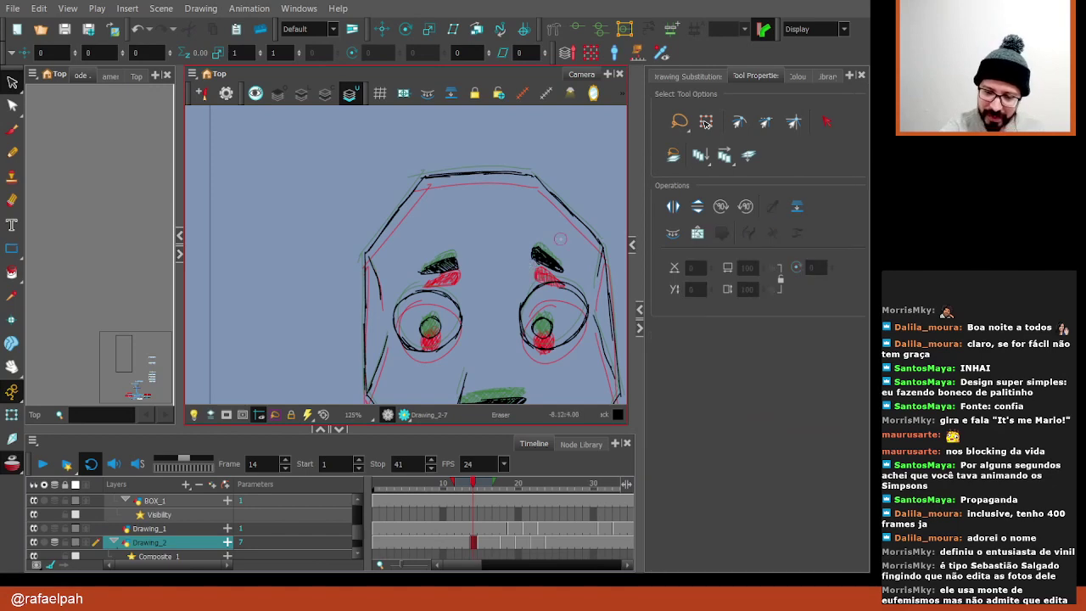
{"action": "key", "text": "alt+s"}
{"action": "scroll", "coordinate": [509, 166], "scroll_direction": "down", "scroll_amount": 1}
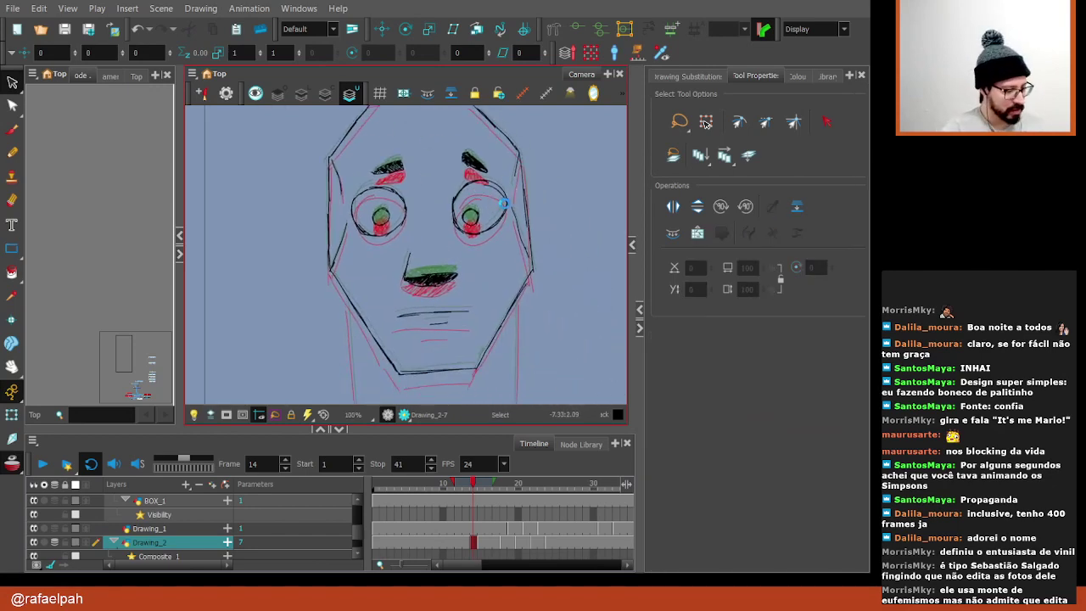
{"action": "scroll", "coordinate": [509, 191], "scroll_direction": "up", "scroll_amount": 3}
{"action": "scroll", "coordinate": [483, 199], "scroll_direction": "up", "scroll_amount": 1}
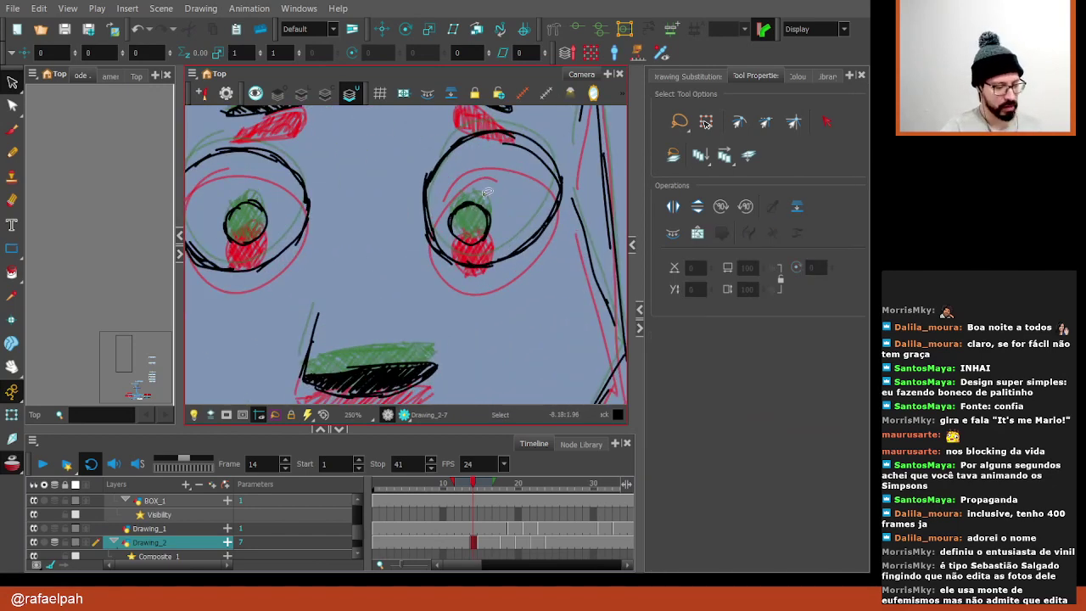
{"action": "key", "text": "alt+slash"}
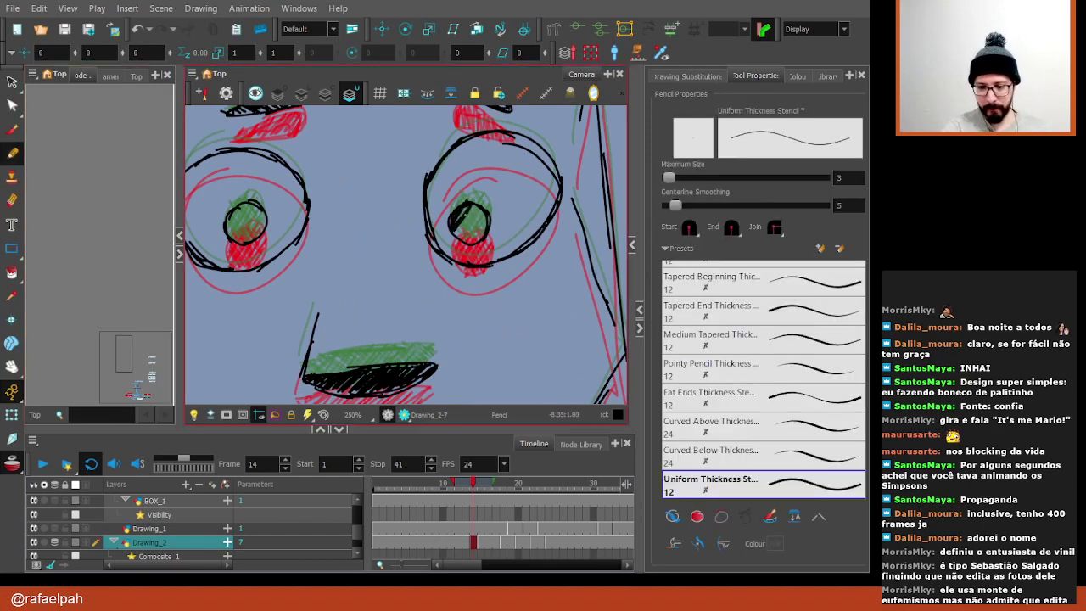
Scribble both pupils solid black, then straighten and zoom out to see the whole face
{"action": "left_click_drag", "start_coordinate": [460, 212], "coordinate": [482, 237]}
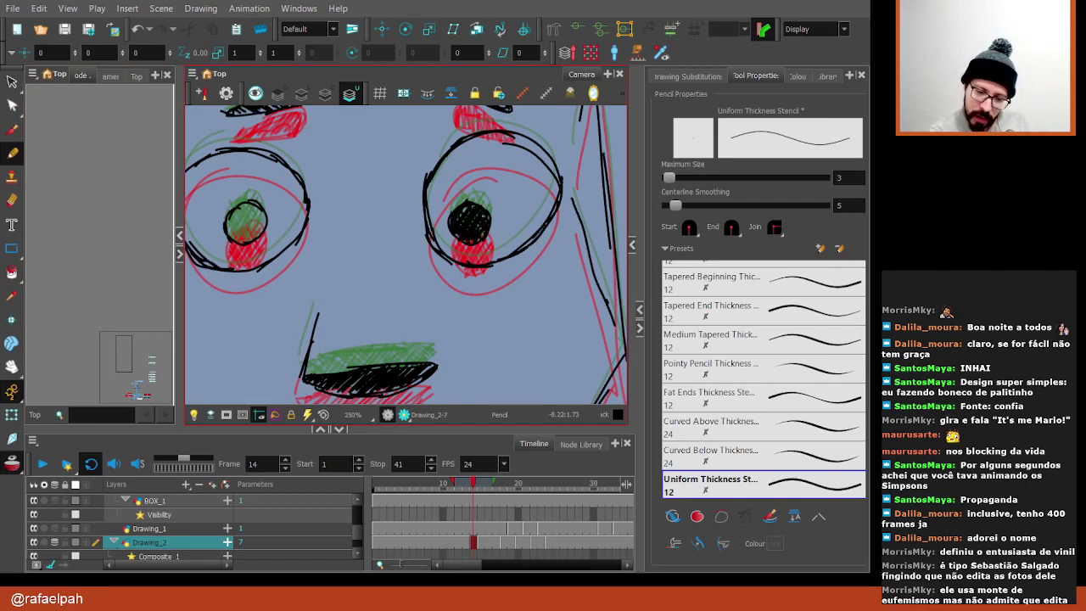
{"action": "left_click_drag", "start_coordinate": [231, 222], "coordinate": [263, 203]}
{"action": "left_click_drag", "start_coordinate": [361, 210], "coordinate": [347, 222]}
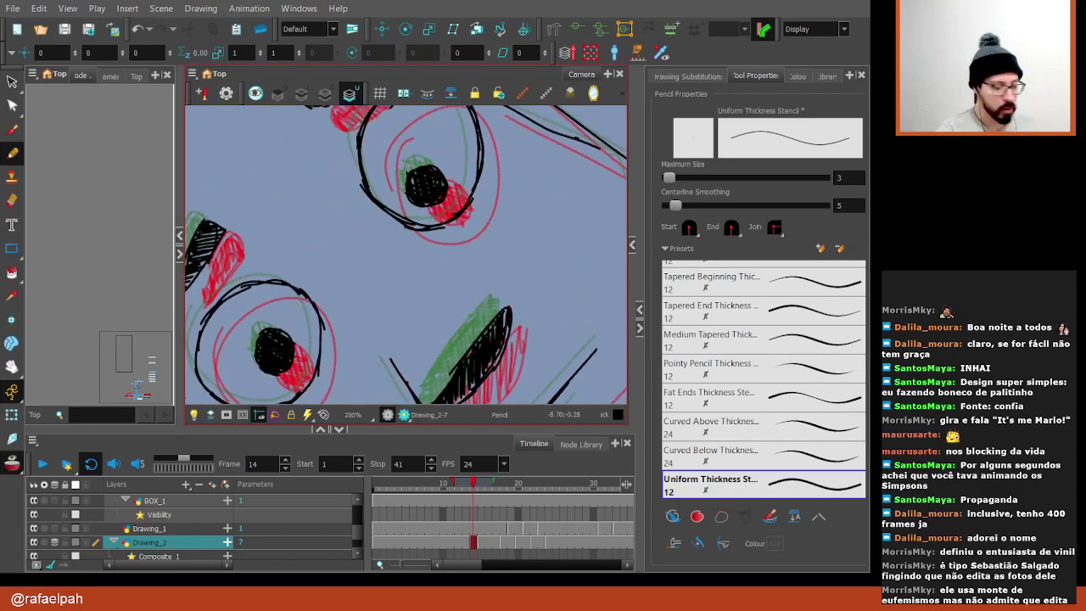
{"action": "left_click_drag", "start_coordinate": [390, 254], "coordinate": [414, 223]}
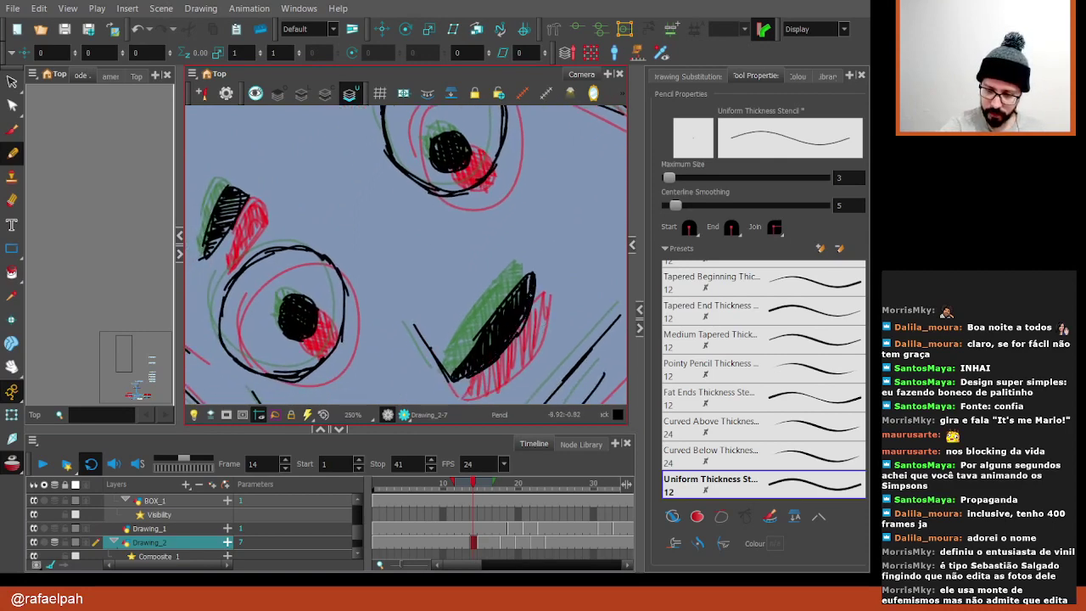
{"action": "key", "text": "shift+x"}
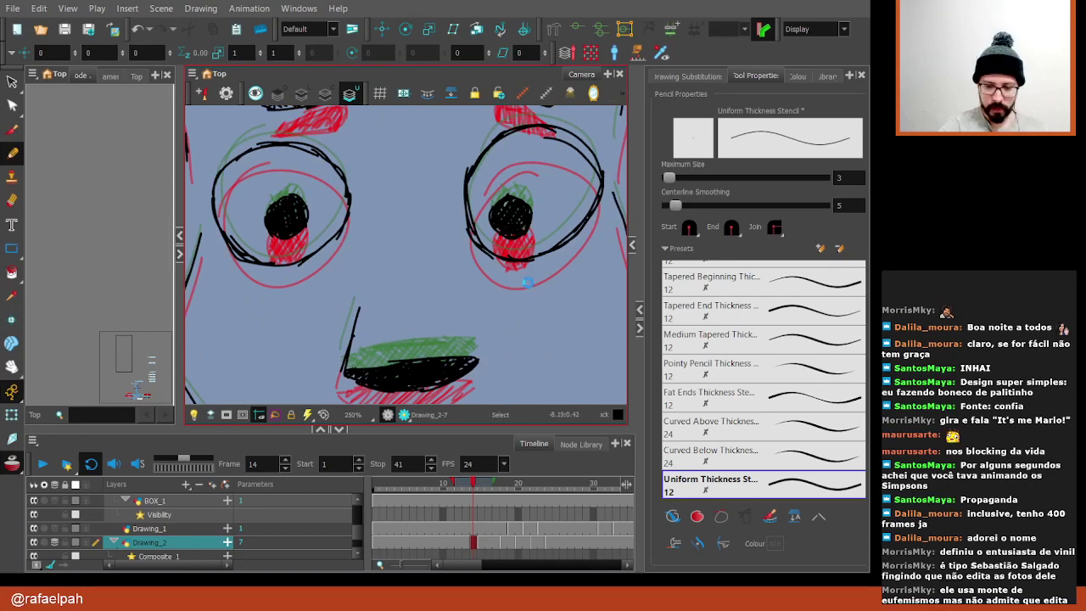
{"action": "scroll", "coordinate": [523, 280], "scroll_direction": "down", "scroll_amount": 4}
{"action": "scroll", "coordinate": [523, 280], "scroll_direction": "down", "scroll_amount": 2}
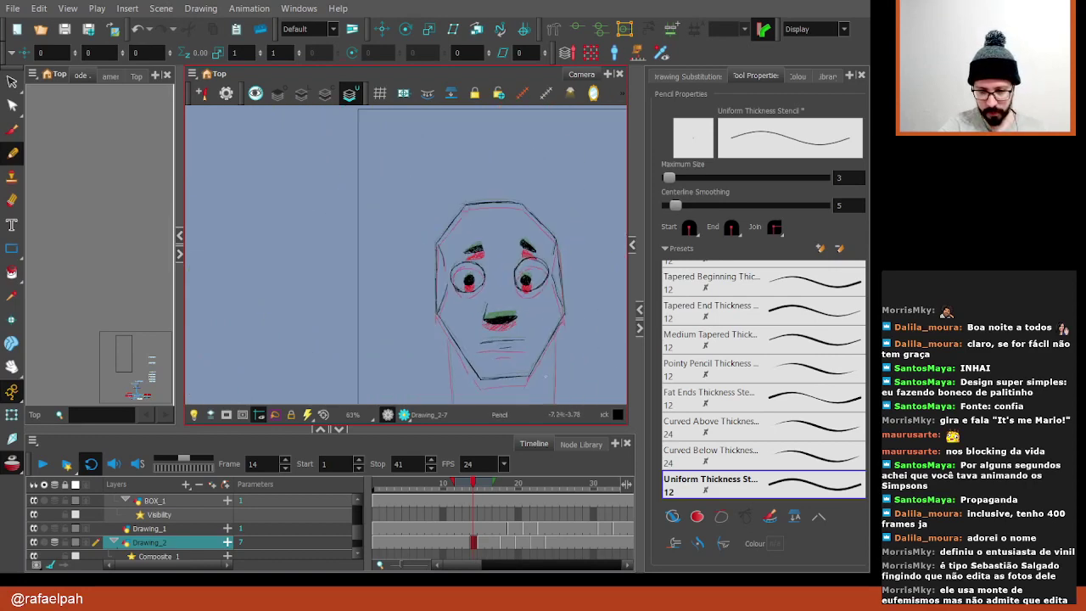
Jump to frame 16, frame the faces, undo a stray oval, and play the head-turn animation
{"action": "left_click", "coordinate": [492, 538]}
{"action": "scroll", "coordinate": [504, 286], "scroll_direction": "down", "scroll_amount": 2}
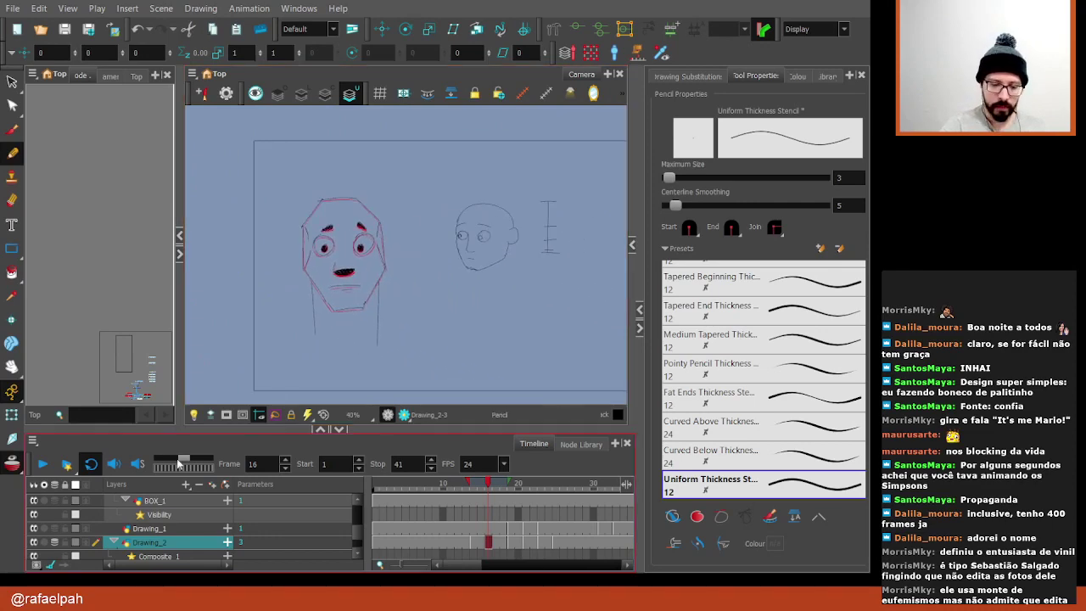
{"action": "scroll", "coordinate": [475, 339], "scroll_direction": "up", "scroll_amount": 1}
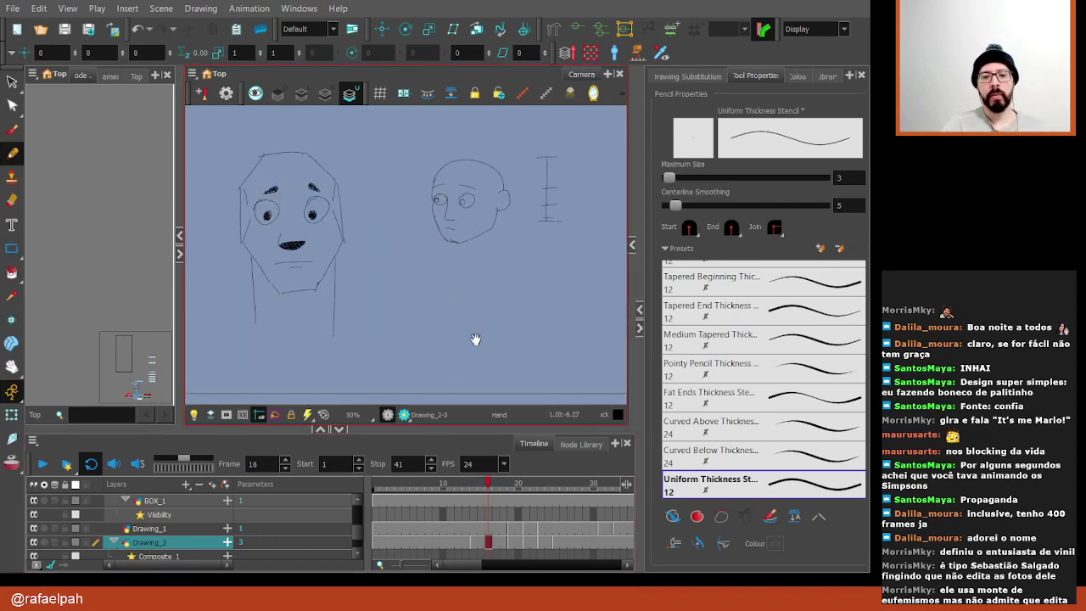
{"action": "left_click_drag", "start_coordinate": [475, 339], "coordinate": [493, 346]}
{"action": "left_click_drag", "start_coordinate": [305, 127], "coordinate": [297, 110]}
{"action": "key", "text": "ctrl+z"}
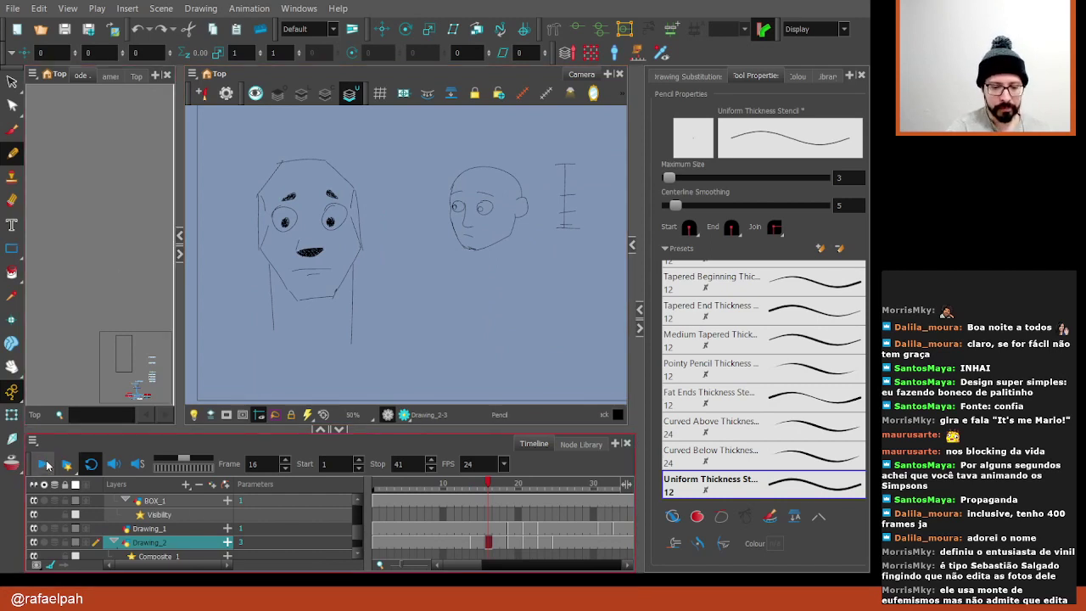
{"action": "left_click", "coordinate": [44, 464]}
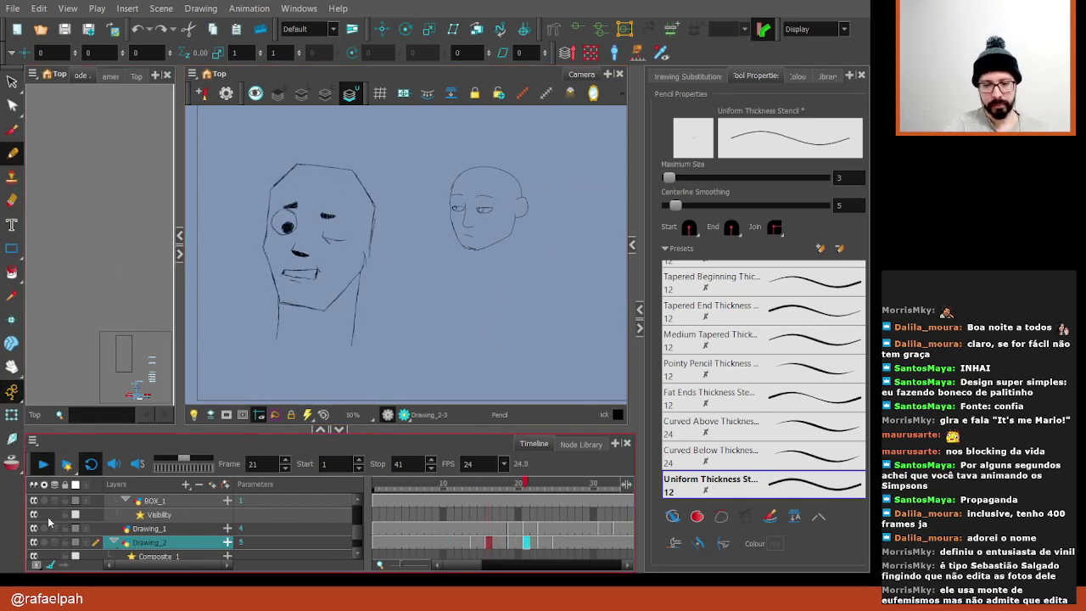
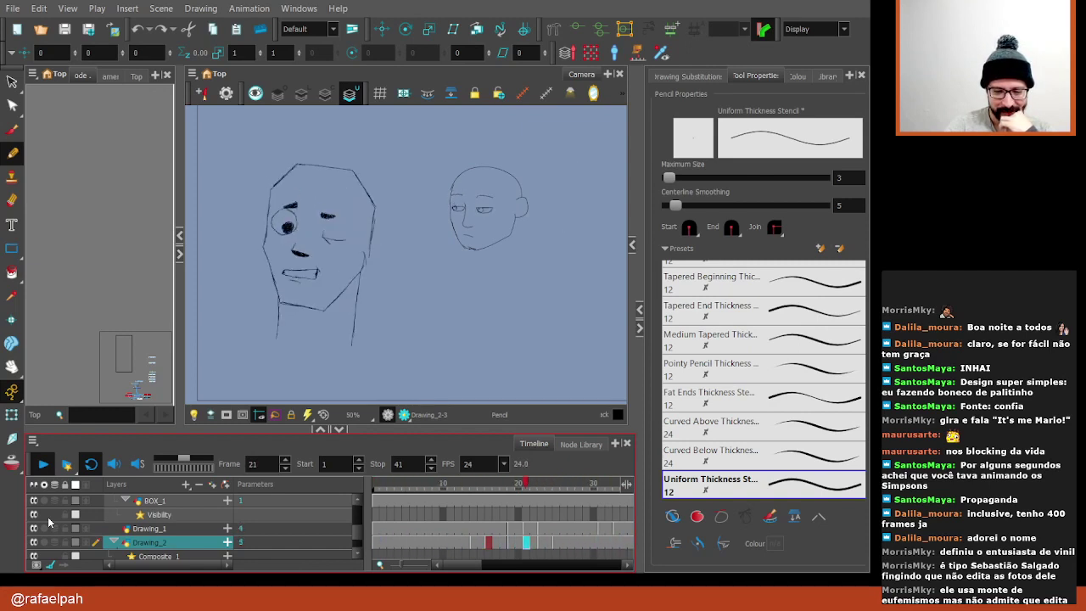
On frame 17, zoom into the eye and pencil a new arc along its top
{"action": "left_click", "coordinate": [43, 463]}
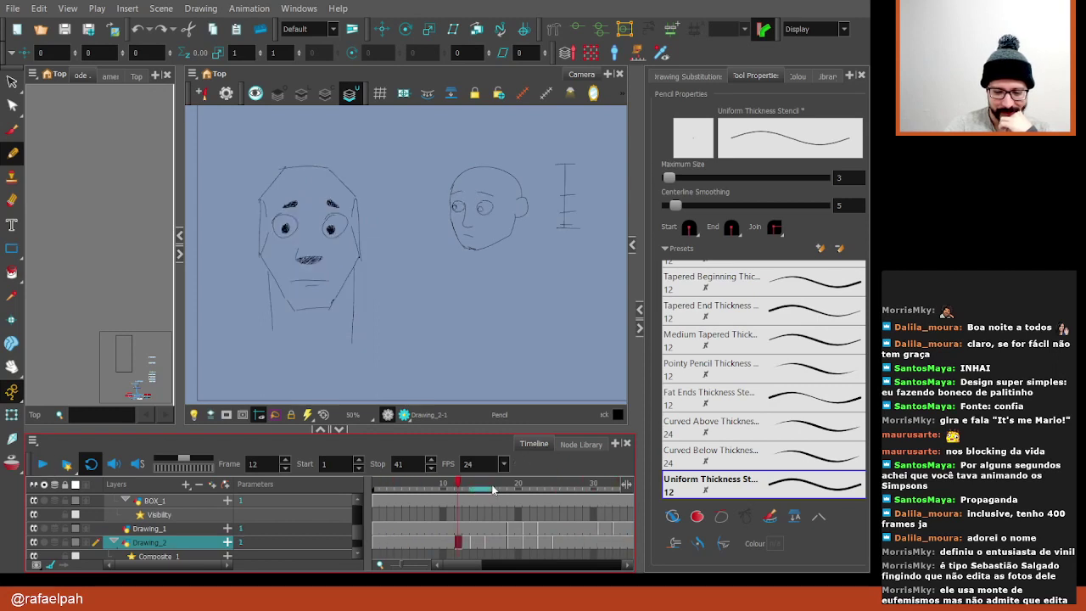
{"action": "mouse_move", "coordinate": [492, 489]}
{"action": "left_mouse_down"}
{"action": "mouse_move", "coordinate": [480, 489]}
{"action": "mouse_move", "coordinate": [515, 489]}
{"action": "mouse_move", "coordinate": [480, 490]}
{"action": "mouse_move", "coordinate": [514, 490]}
{"action": "mouse_move", "coordinate": [497, 485]}
{"action": "left_mouse_up"}
{"action": "scroll", "coordinate": [375, 261], "scroll_direction": "up", "scroll_amount": 1}
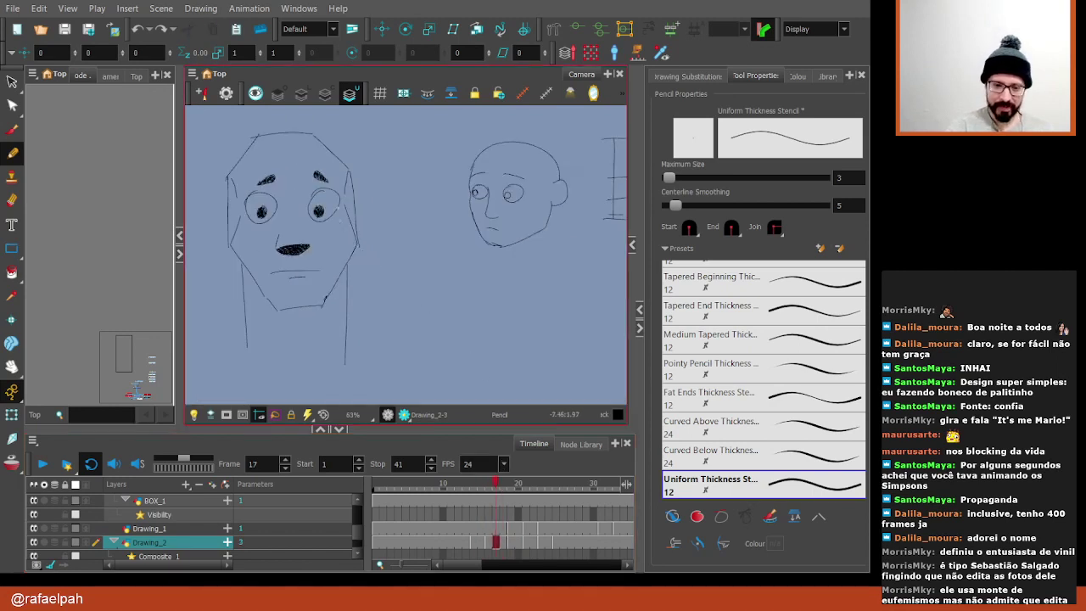
{"action": "scroll", "coordinate": [330, 196], "scroll_direction": "up", "scroll_amount": 3}
{"action": "key", "text": "alt+s"}
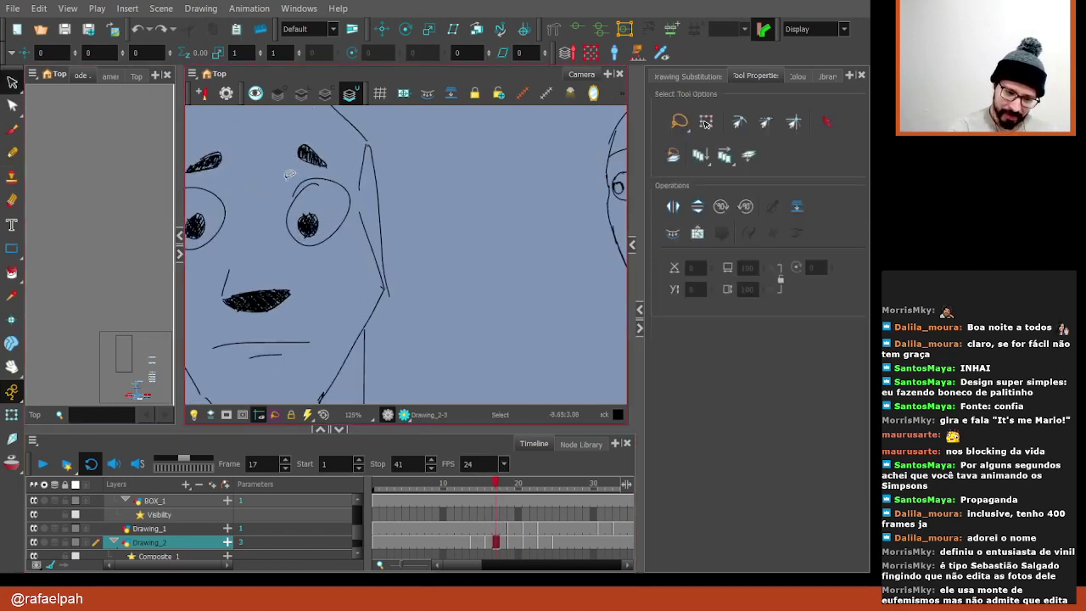
{"action": "scroll", "coordinate": [280, 250], "scroll_direction": "up", "scroll_amount": 1}
{"action": "key", "text": "alt+x"}
{"action": "scroll", "coordinate": [280, 250], "scroll_direction": "up", "scroll_amount": 2}
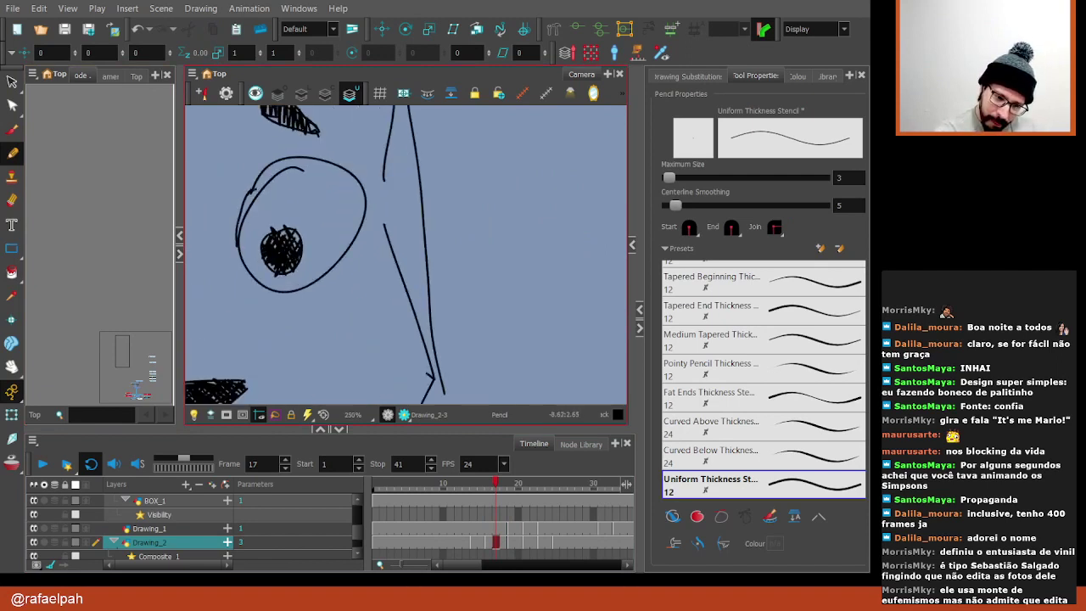
{"action": "left_click_drag", "start_coordinate": [252, 191], "coordinate": [322, 178]}
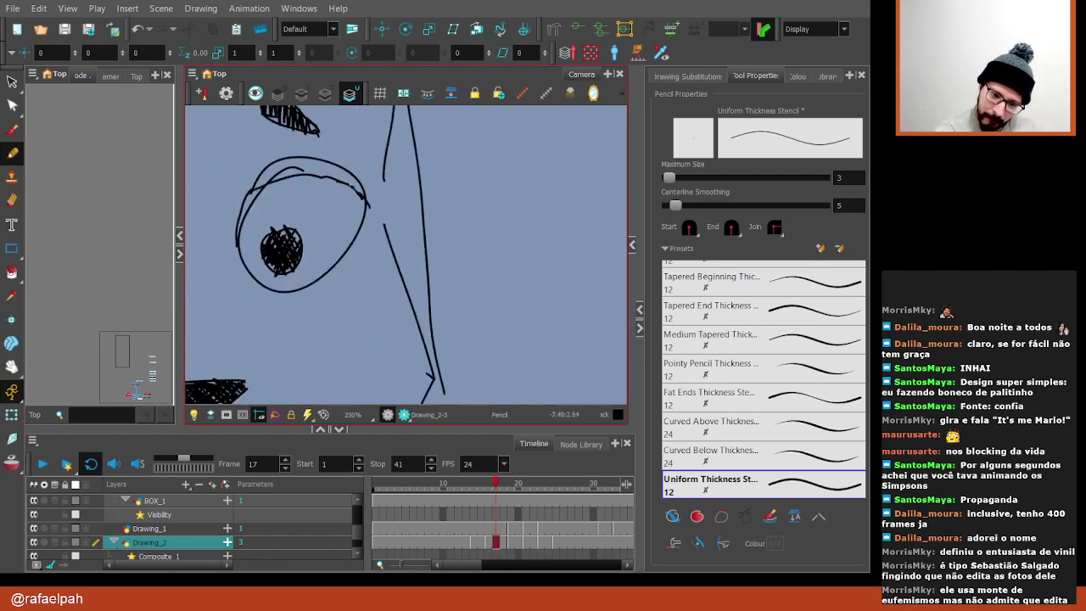
Erase the old top arc and part of the eye outline's left side
{"action": "key", "text": "alt+s"}
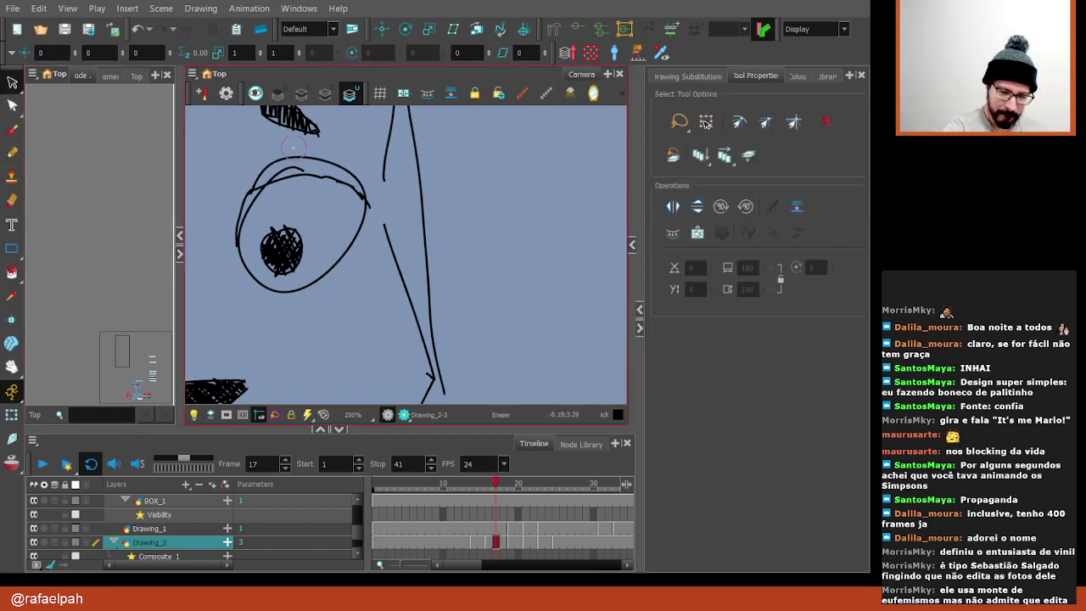
{"action": "left_click_drag", "start_coordinate": [251, 170], "coordinate": [343, 181]}
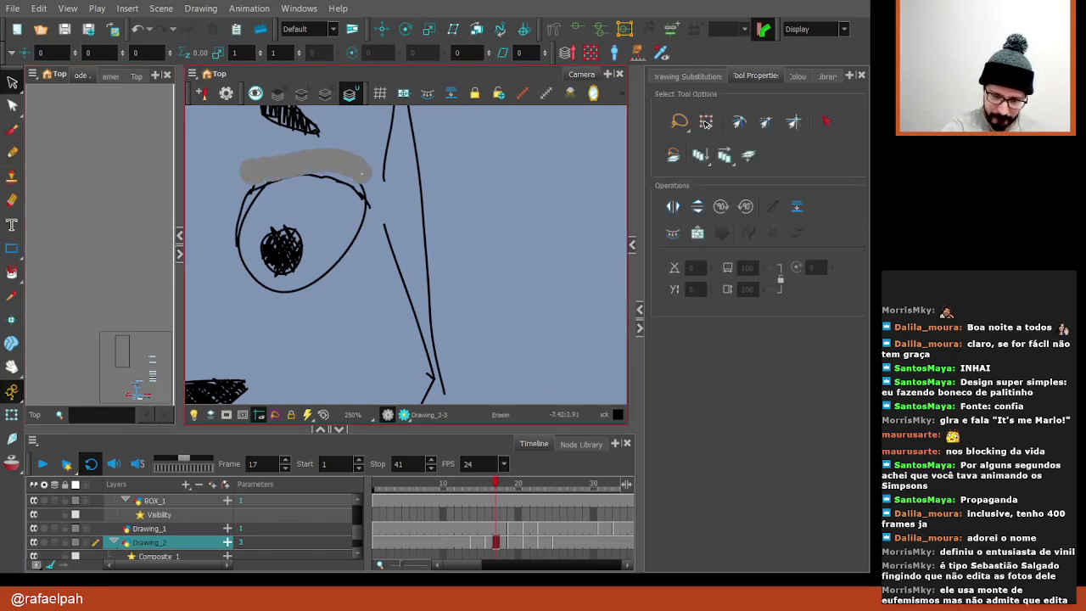
{"action": "left_click_drag", "start_coordinate": [246, 195], "coordinate": [241, 233]}
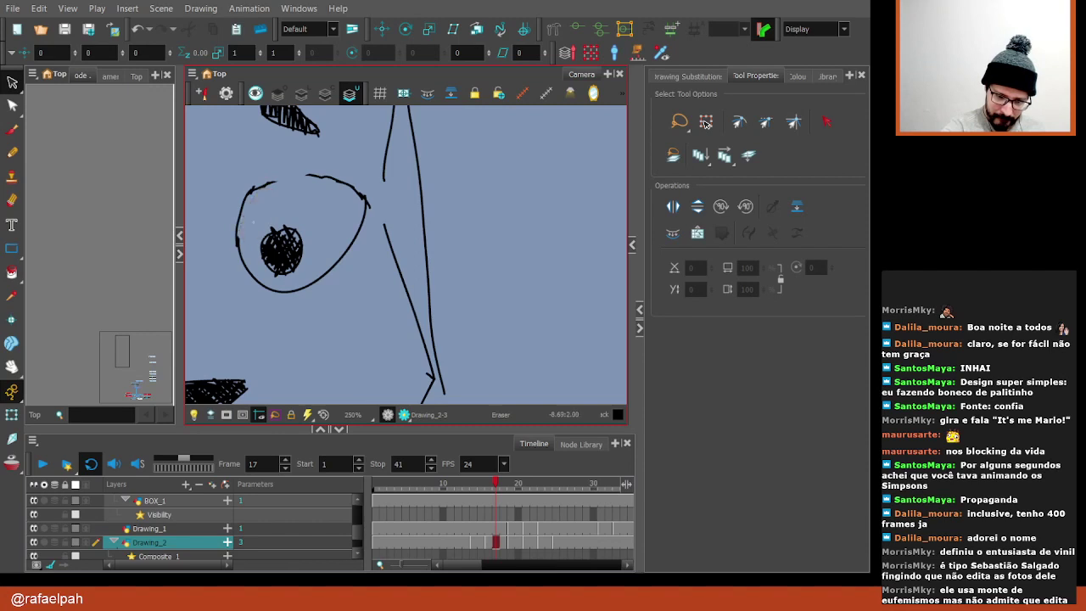
{"action": "key", "text": "alt+s"}
Reset the canvas rotation upright, zoom out and compare with neighbouring frames
{"action": "left_click_drag", "start_coordinate": [492, 288], "coordinate": [470, 198]}
{"action": "key", "text": "alt+b"}
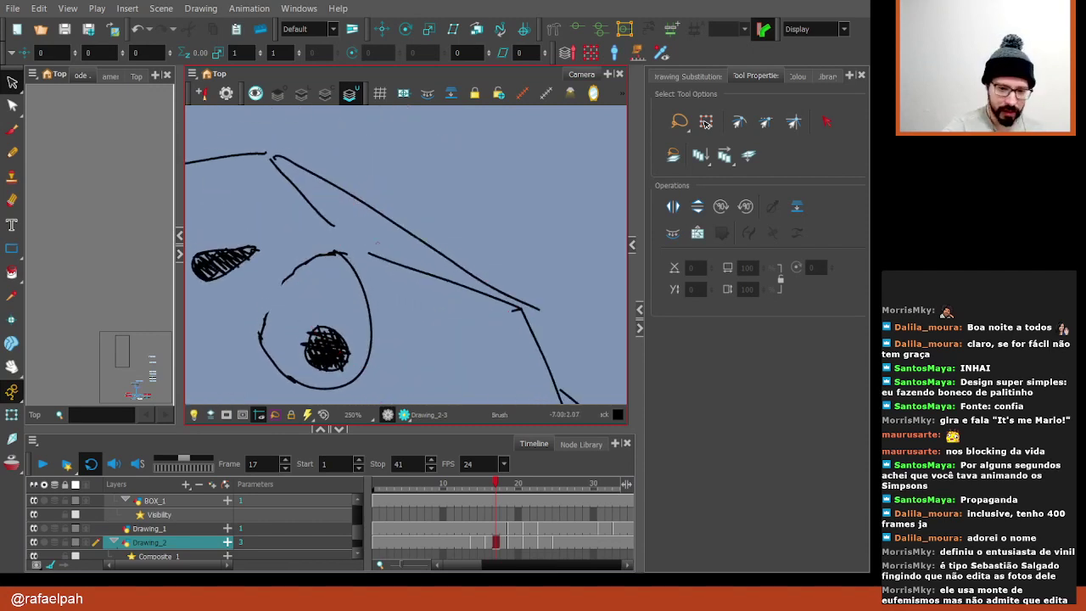
{"action": "key", "text": "alt+/"}
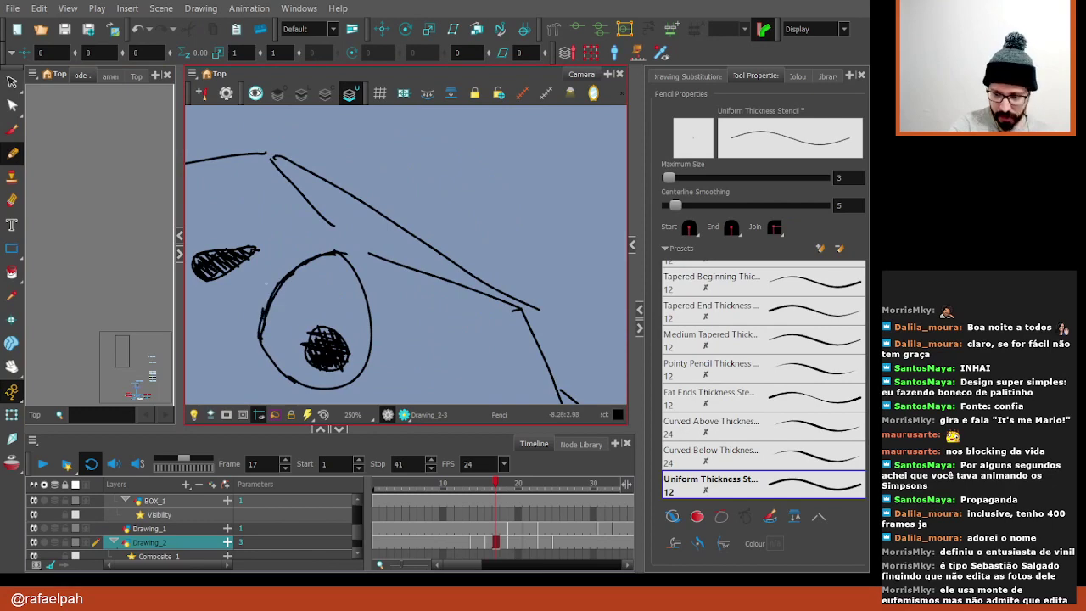
{"action": "key", "text": "shift+x"}
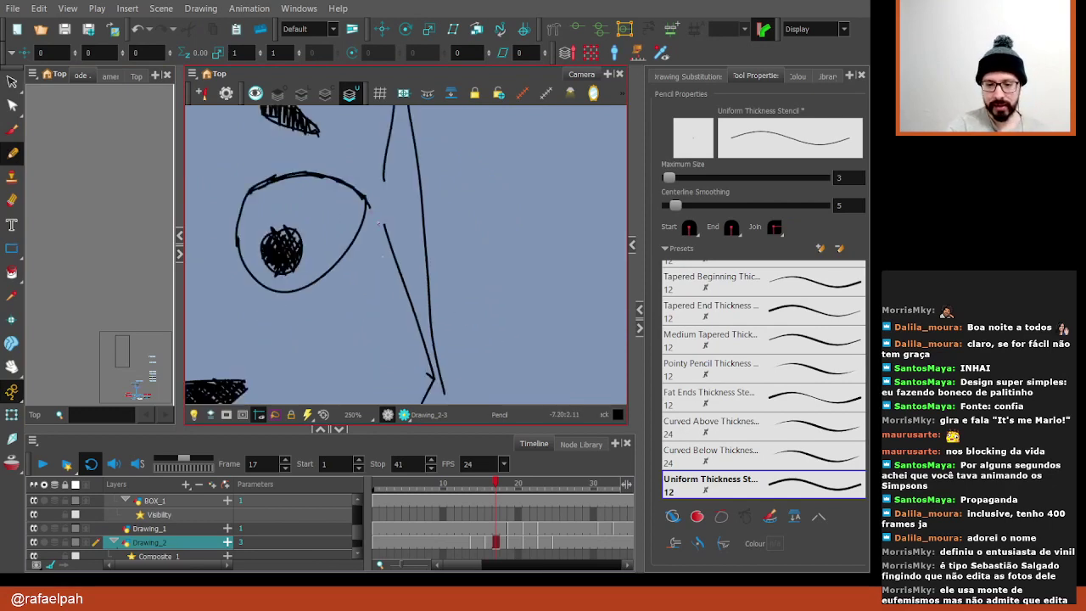
{"action": "key", "text": "2"}
{"action": "key", "text": "2"}
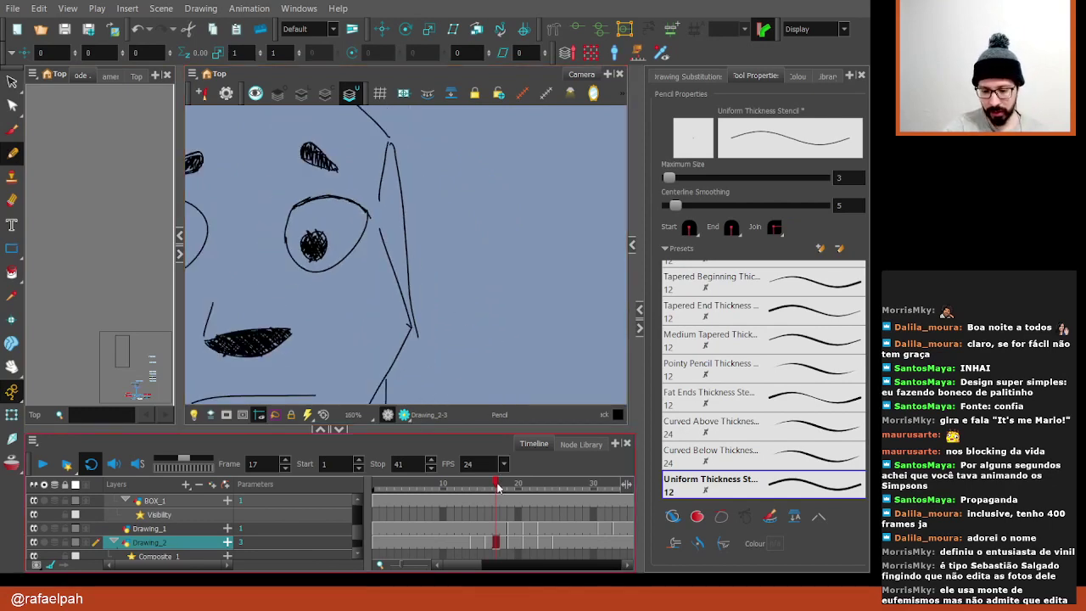
{"action": "mouse_move", "coordinate": [497, 486]}
{"action": "left_mouse_down"}
{"action": "mouse_move", "coordinate": [514, 485]}
{"action": "mouse_move", "coordinate": [468, 496]}
{"action": "mouse_move", "coordinate": [450, 486]}
{"action": "mouse_move", "coordinate": [495, 487]}
{"action": "mouse_move", "coordinate": [451, 486]}
{"action": "left_mouse_up"}
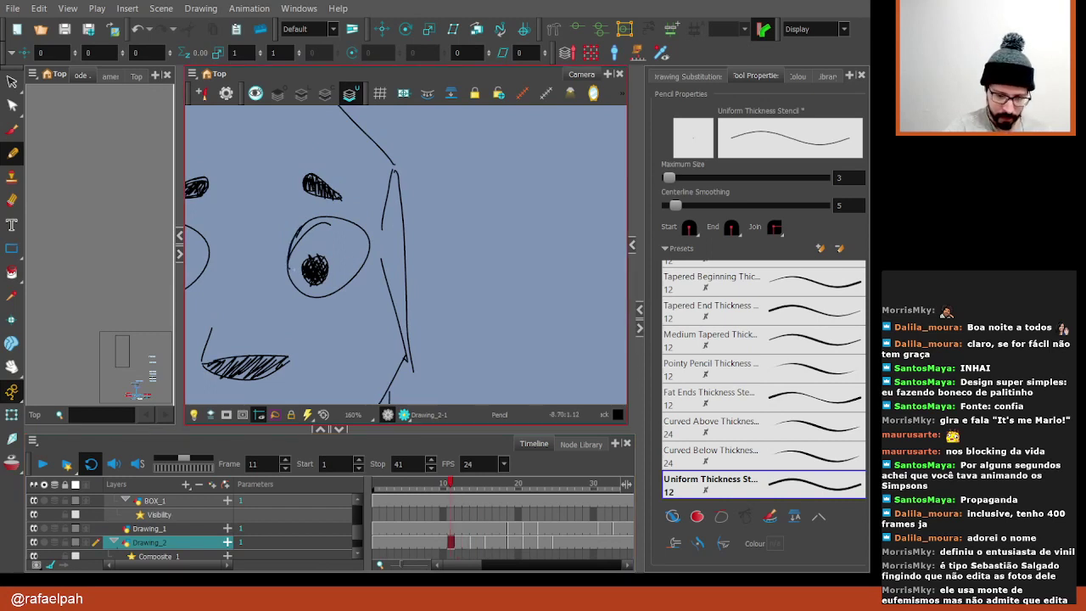
Erase faint leftover marks around the eye on the frame 11 and 15 drawings
{"action": "left_click_drag", "start_coordinate": [297, 250], "coordinate": [335, 229]}
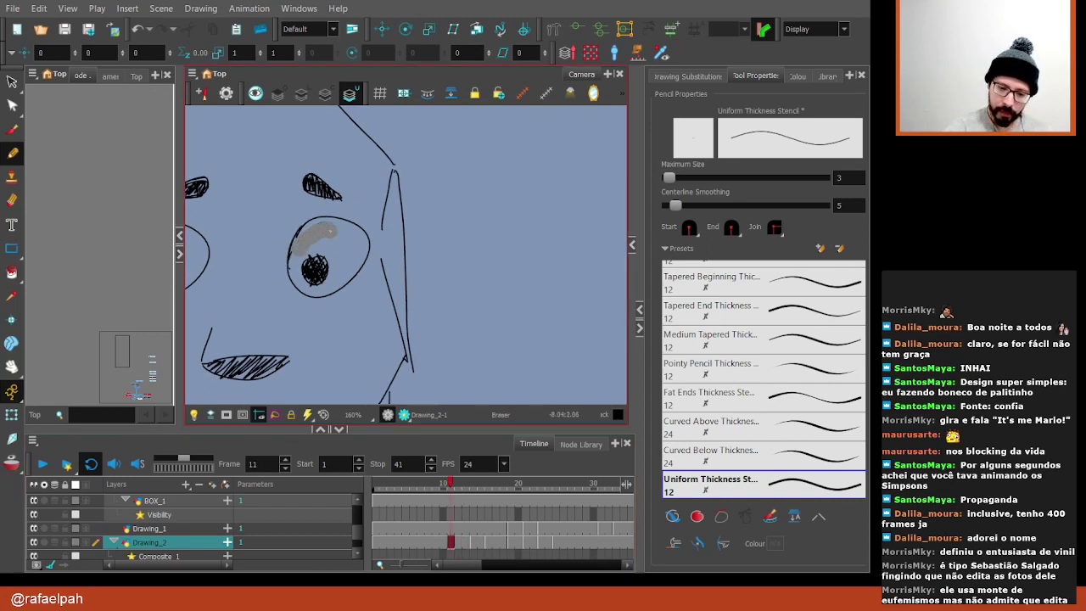
{"action": "key", "text": "alt+x"}
{"action": "mouse_move", "coordinate": [455, 482]}
{"action": "left_mouse_down"}
{"action": "mouse_move", "coordinate": [489, 485]}
{"action": "mouse_move", "coordinate": [480, 483]}
{"action": "left_mouse_up"}
{"action": "key", "text": "alt+e"}
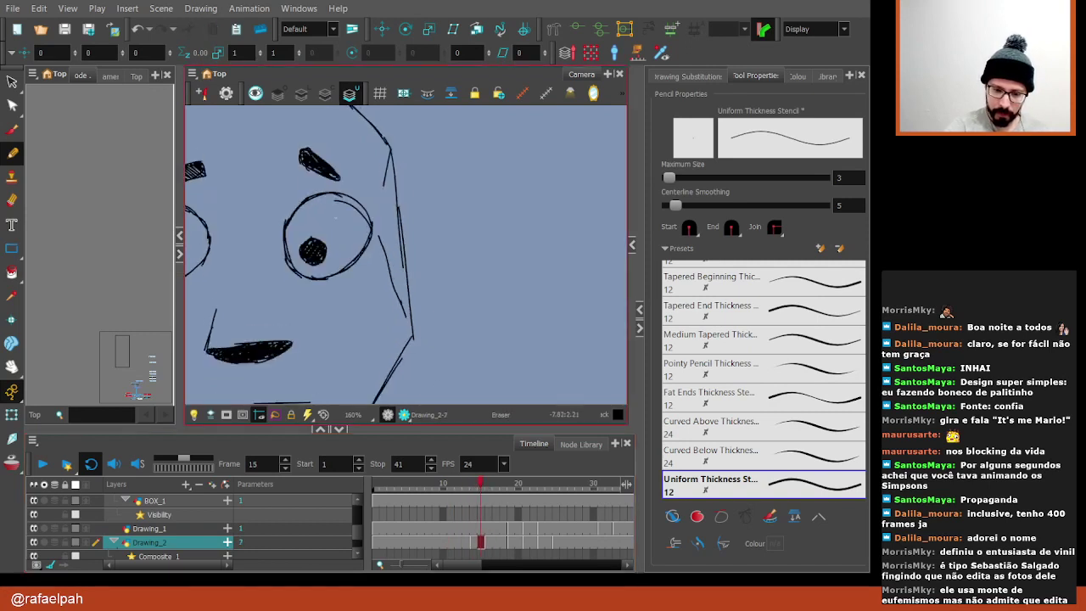
{"action": "mouse_move", "coordinate": [325, 206]}
{"action": "left_mouse_down"}
{"action": "mouse_move", "coordinate": [361, 224]}
{"action": "mouse_move", "coordinate": [388, 327]}
{"action": "mouse_move", "coordinate": [503, 319]}
{"action": "left_mouse_up"}
Erase stray marks inside the left cheek, then along the face edges on frame 13
{"action": "key", "text": "alt+x"}
{"action": "key", "text": "alt+/"}
{"action": "left_click_drag", "start_coordinate": [219, 160], "coordinate": [227, 216]}
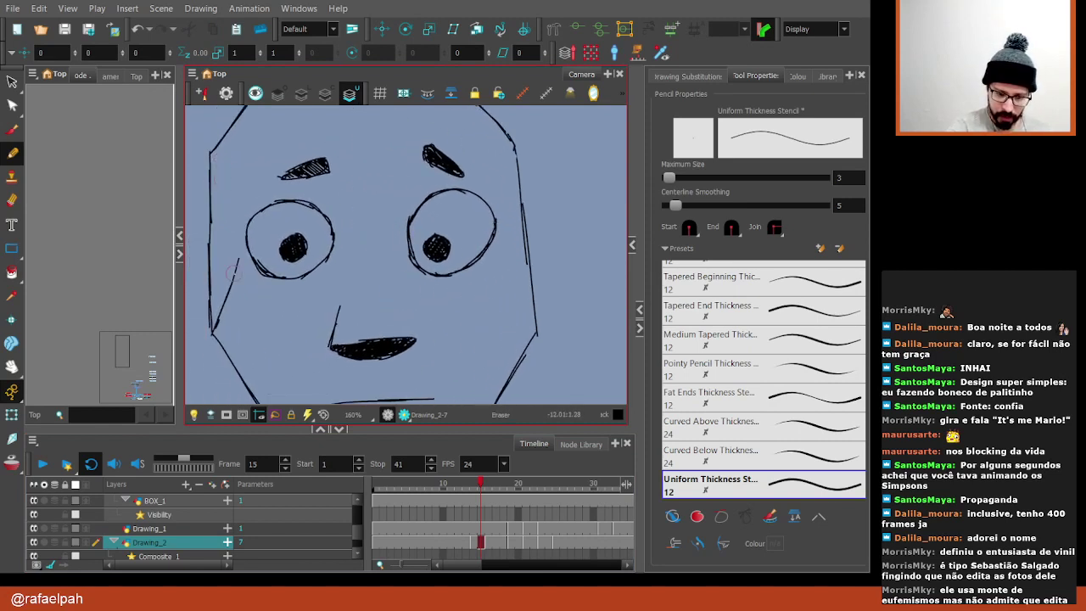
{"action": "left_click_drag", "start_coordinate": [237, 257], "coordinate": [214, 328]}
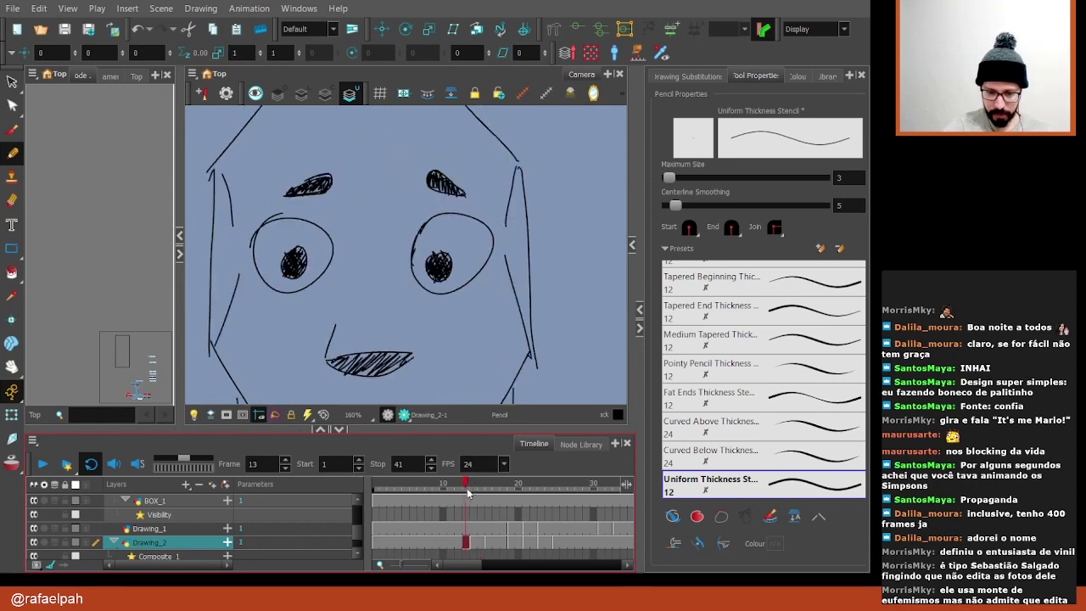
{"action": "left_click_drag", "start_coordinate": [482, 488], "coordinate": [465, 483]}
{"action": "left_click_drag", "start_coordinate": [513, 168], "coordinate": [521, 345]}
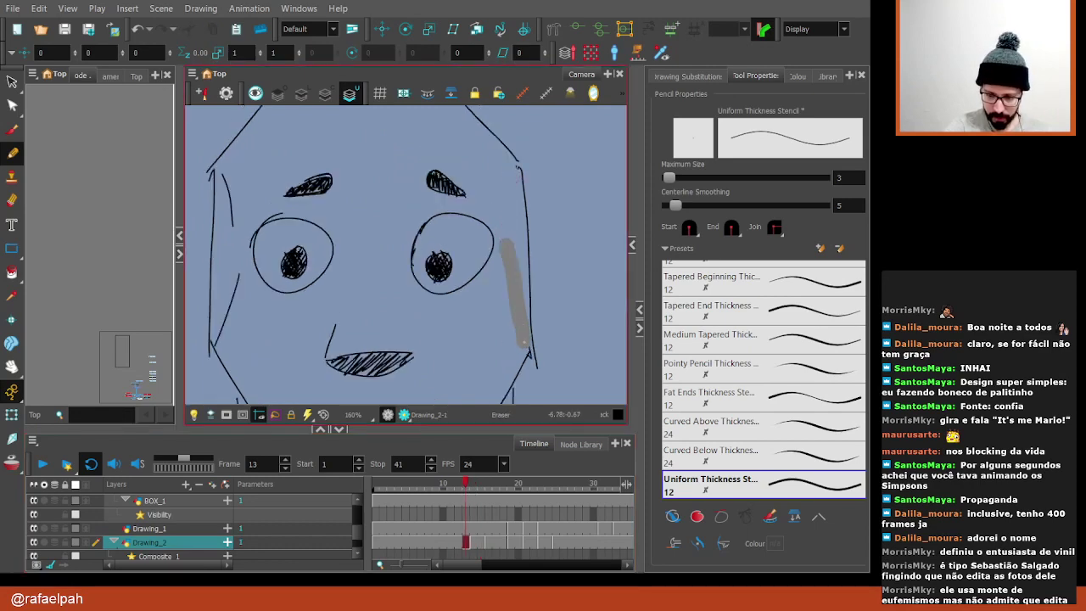
{"action": "left_click_drag", "start_coordinate": [224, 173], "coordinate": [226, 341]}
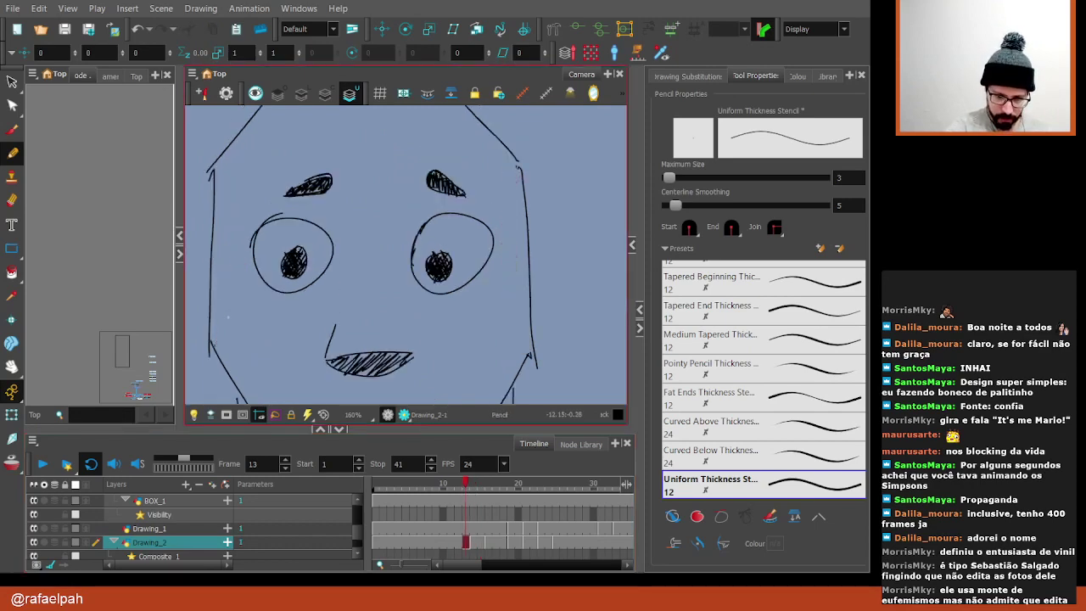
On the frame 16 drawing, erase the stray strokes on both cheeks
{"action": "key", "text": "2"}
{"action": "key", "text": "2"}
{"action": "left_click", "coordinate": [473, 483]}
{"action": "left_click_drag", "start_coordinate": [474, 483], "coordinate": [488, 484]}
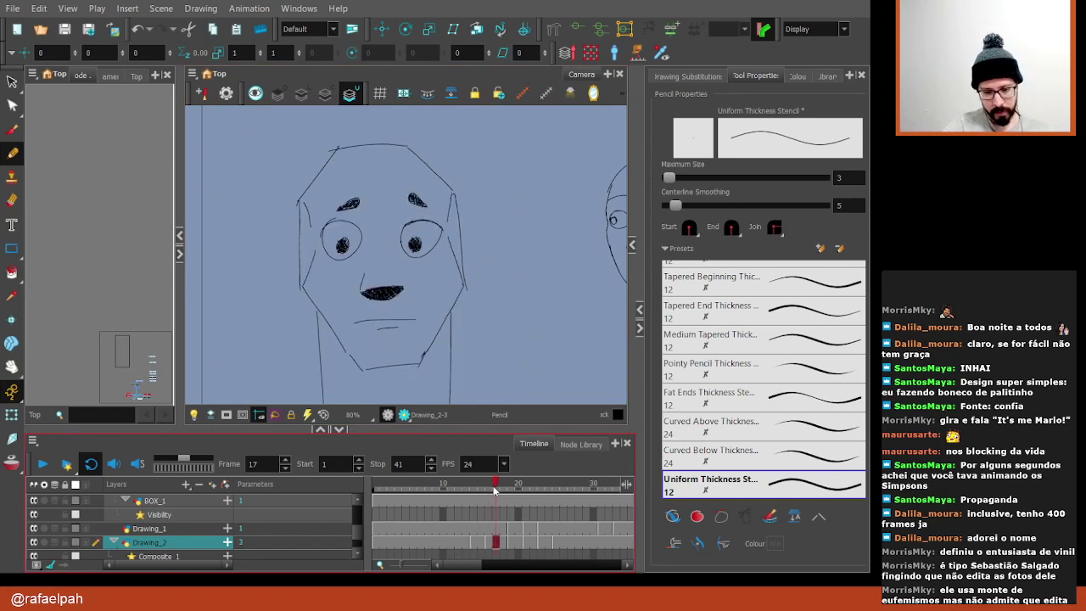
{"action": "key", "text": "alt+e"}
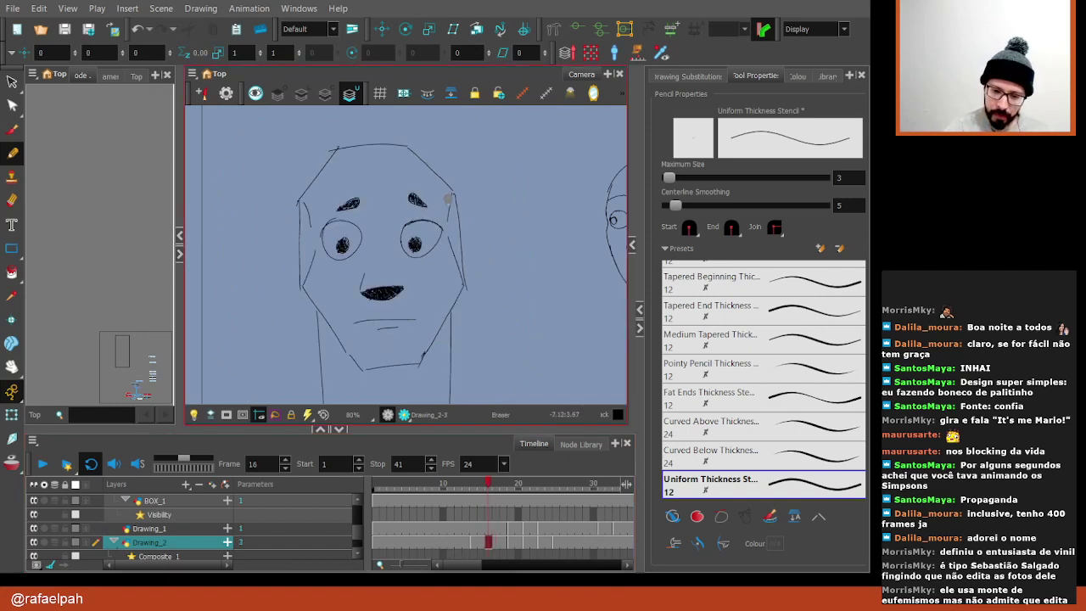
{"action": "left_click_drag", "start_coordinate": [447, 230], "coordinate": [459, 285]}
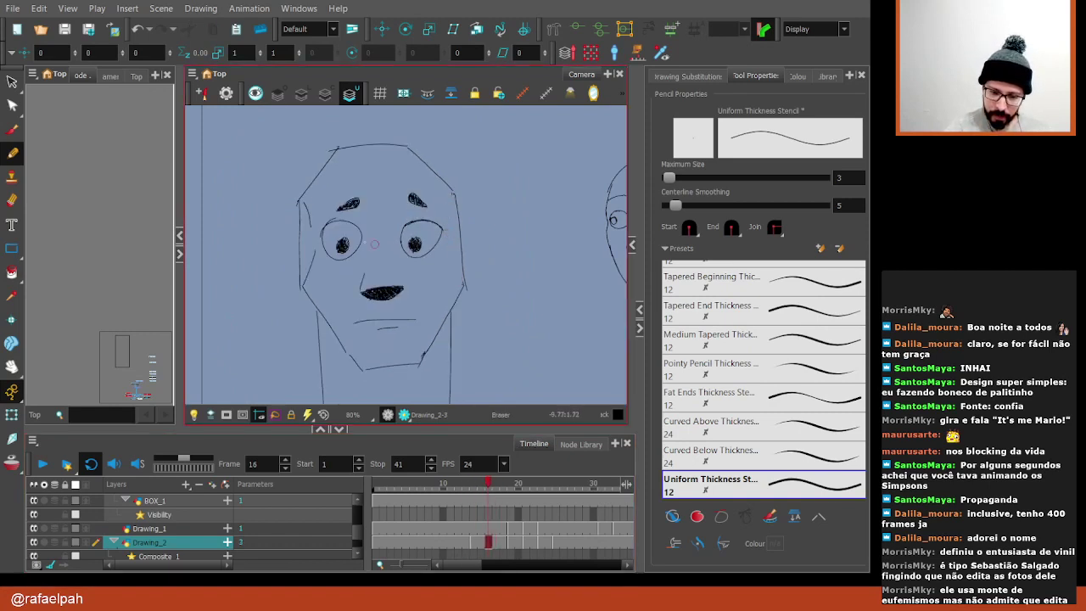
{"action": "left_click_drag", "start_coordinate": [316, 247], "coordinate": [308, 280]}
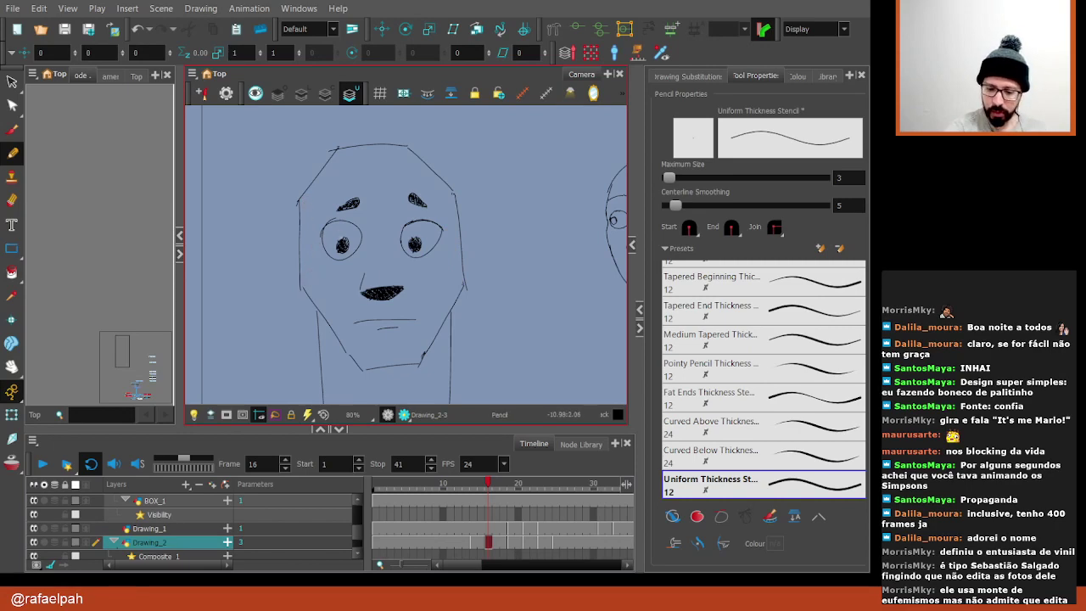
{"action": "mouse_move", "coordinate": [488, 483]}
{"action": "left_mouse_down"}
{"action": "mouse_move", "coordinate": [517, 486]}
{"action": "mouse_move", "coordinate": [474, 503]}
{"action": "mouse_move", "coordinate": [555, 513]}
{"action": "mouse_move", "coordinate": [527, 515]}
{"action": "mouse_move", "coordinate": [557, 531]}
{"action": "left_mouse_up"}
Zoom in and pan over the winking face's eye, zoom out to 50%, and scrub back to frame 3
{"action": "scroll", "coordinate": [376, 294], "scroll_direction": "up", "scroll_amount": 2}
{"action": "scroll", "coordinate": [376, 294], "scroll_direction": "up", "scroll_amount": 2}
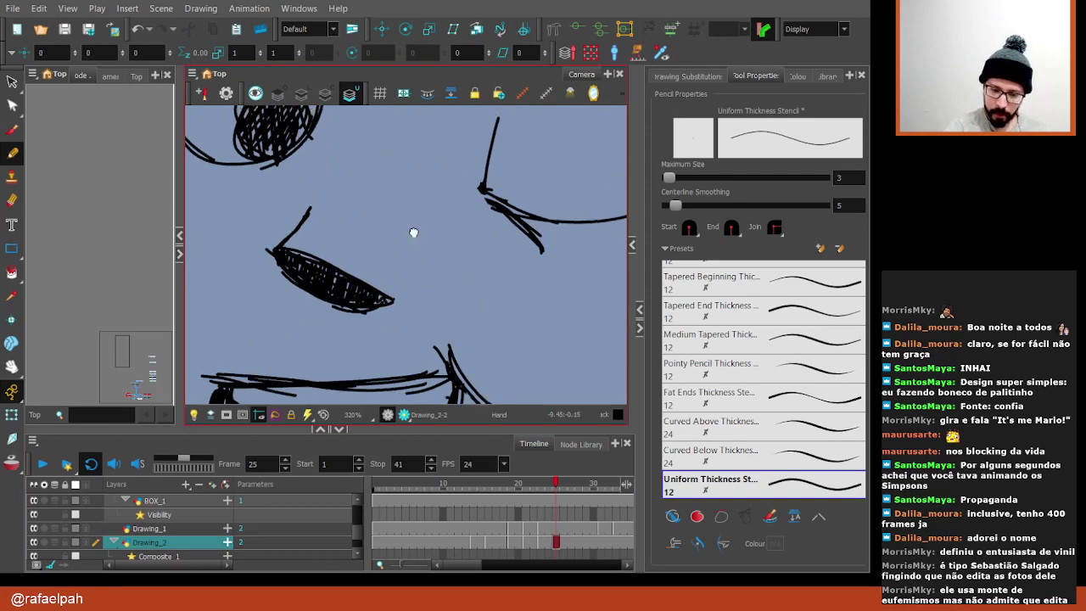
{"action": "left_click_drag", "start_coordinate": [412, 232], "coordinate": [437, 315]}
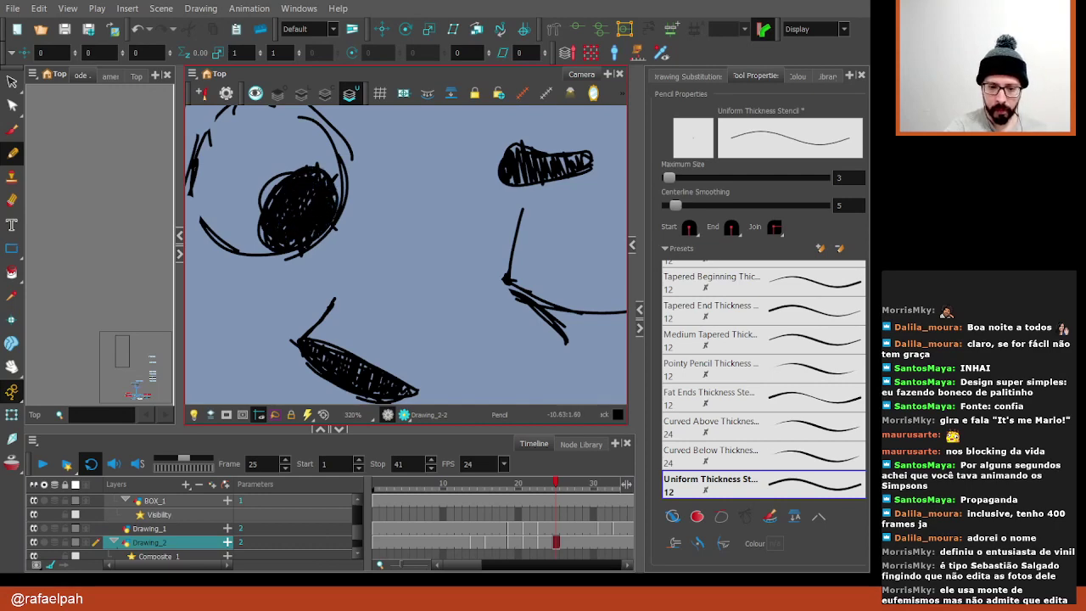
{"action": "scroll", "coordinate": [445, 179], "scroll_direction": "down", "scroll_amount": 1}
{"action": "scroll", "coordinate": [445, 179], "scroll_direction": "down", "scroll_amount": 1}
{"action": "scroll", "coordinate": [446, 178], "scroll_direction": "down", "scroll_amount": 1}
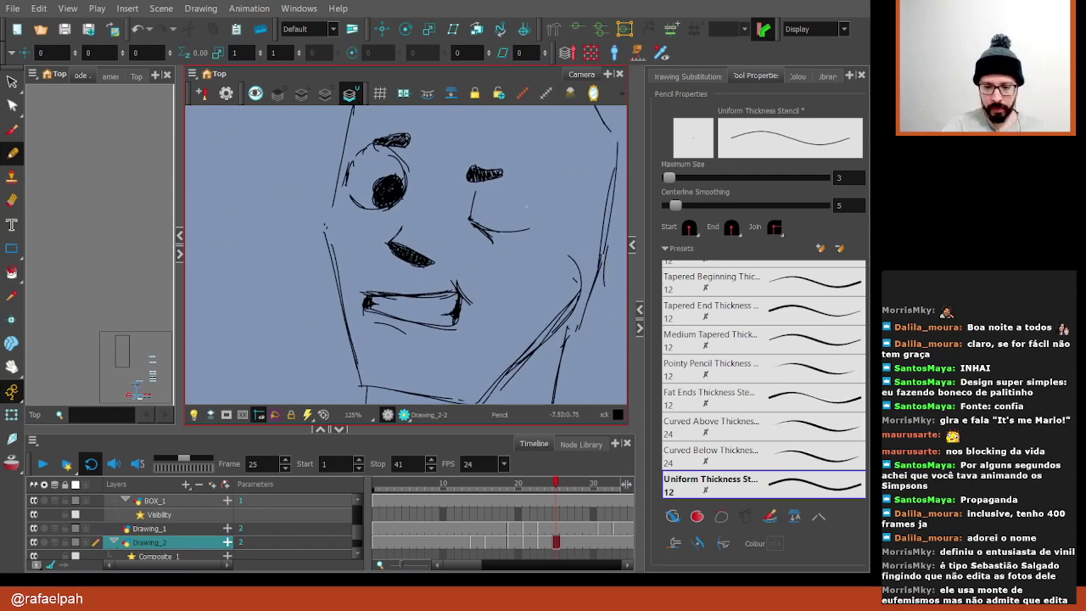
{"action": "scroll", "coordinate": [526, 206], "scroll_direction": "down", "scroll_amount": 1}
{"action": "scroll", "coordinate": [523, 216], "scroll_direction": "down", "scroll_amount": 1}
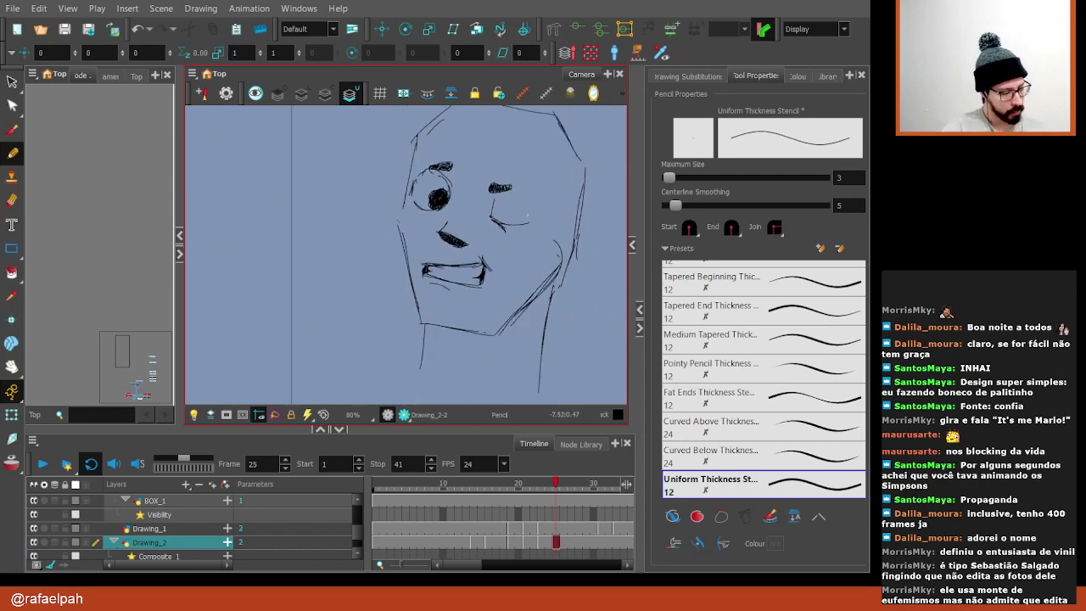
{"action": "scroll", "coordinate": [526, 216], "scroll_direction": "down", "scroll_amount": 1}
{"action": "scroll", "coordinate": [382, 254], "scroll_direction": "down", "scroll_amount": 1}
{"action": "mouse_move", "coordinate": [451, 482]}
{"action": "left_mouse_down"}
{"action": "mouse_move", "coordinate": [545, 513]}
{"action": "mouse_move", "coordinate": [508, 530]}
{"action": "mouse_move", "coordinate": [450, 522]}
{"action": "mouse_move", "coordinate": [396, 552]}
{"action": "left_mouse_up"}
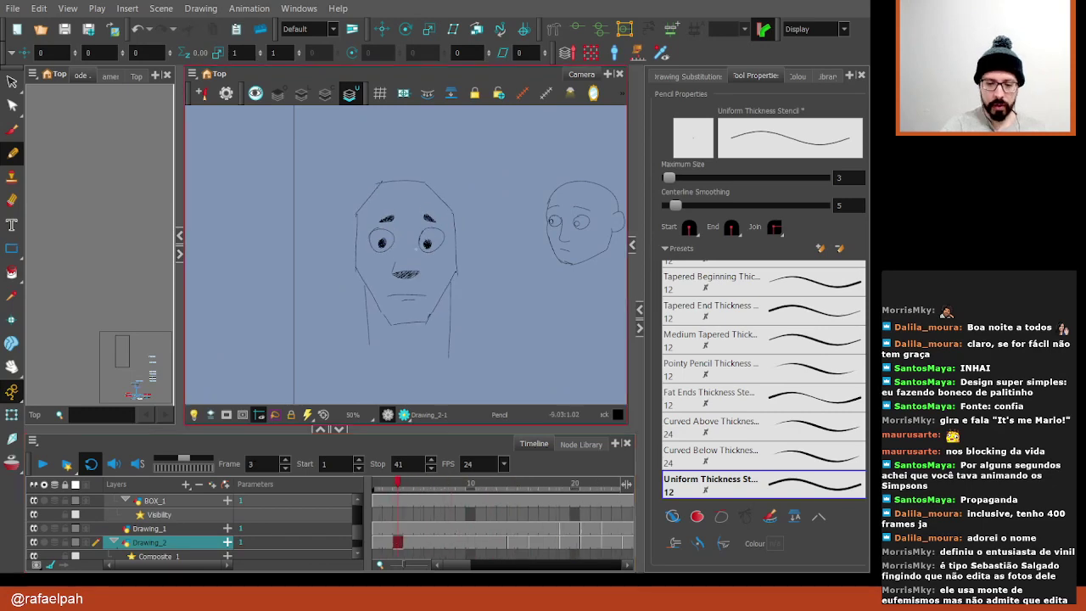
Shade the frame 3 nose shape solid with dense black pencil hatching
{"action": "scroll", "coordinate": [405, 246], "scroll_direction": "up", "scroll_amount": 5}
{"action": "mouse_move", "coordinate": [441, 169]}
{"action": "left_mouse_down"}
{"action": "mouse_move", "coordinate": [405, 197]}
{"action": "mouse_move", "coordinate": [458, 254]}
{"action": "left_mouse_up"}
{"action": "key", "text": "shift+x"}
{"action": "scroll", "coordinate": [287, 182], "scroll_direction": "up", "scroll_amount": 2}
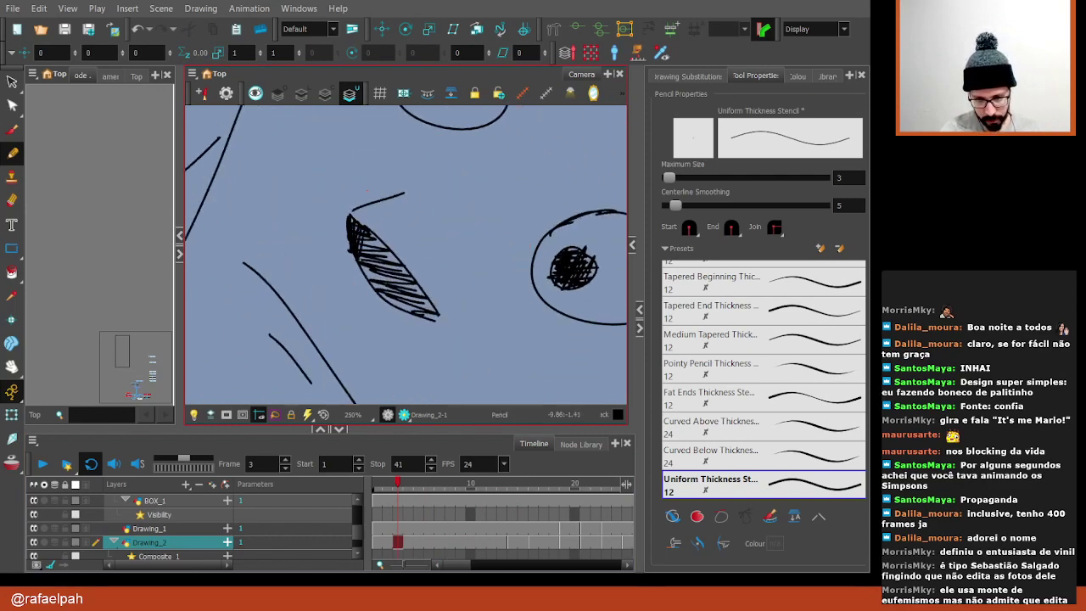
{"action": "mouse_move", "coordinate": [371, 239]}
{"action": "left_mouse_down"}
{"action": "mouse_move", "coordinate": [368, 275]}
{"action": "mouse_move", "coordinate": [385, 297]}
{"action": "left_mouse_up"}
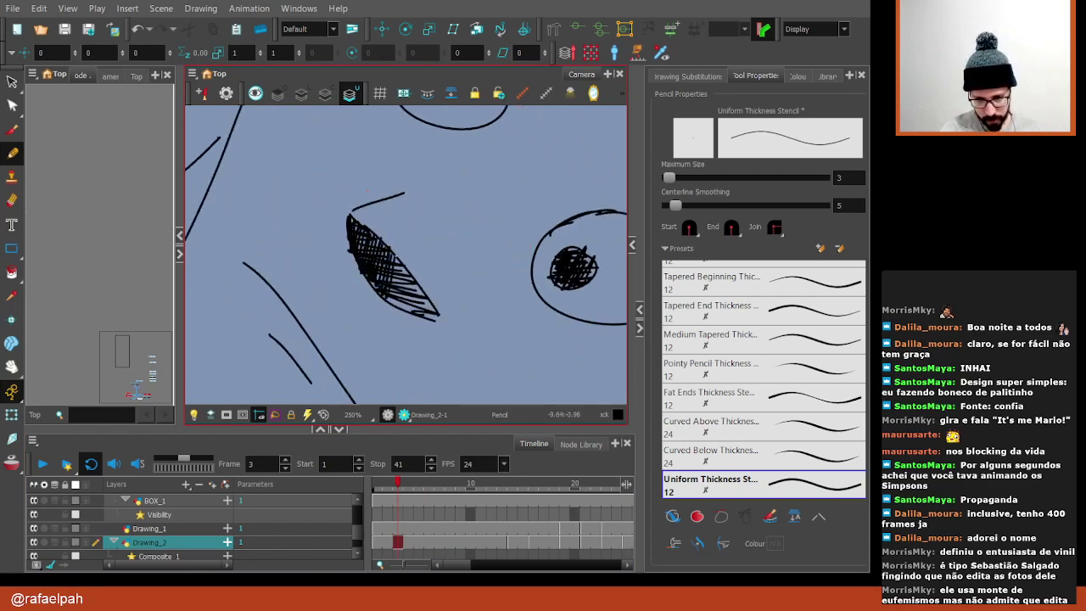
{"action": "left_click_drag", "start_coordinate": [399, 258], "coordinate": [395, 304]}
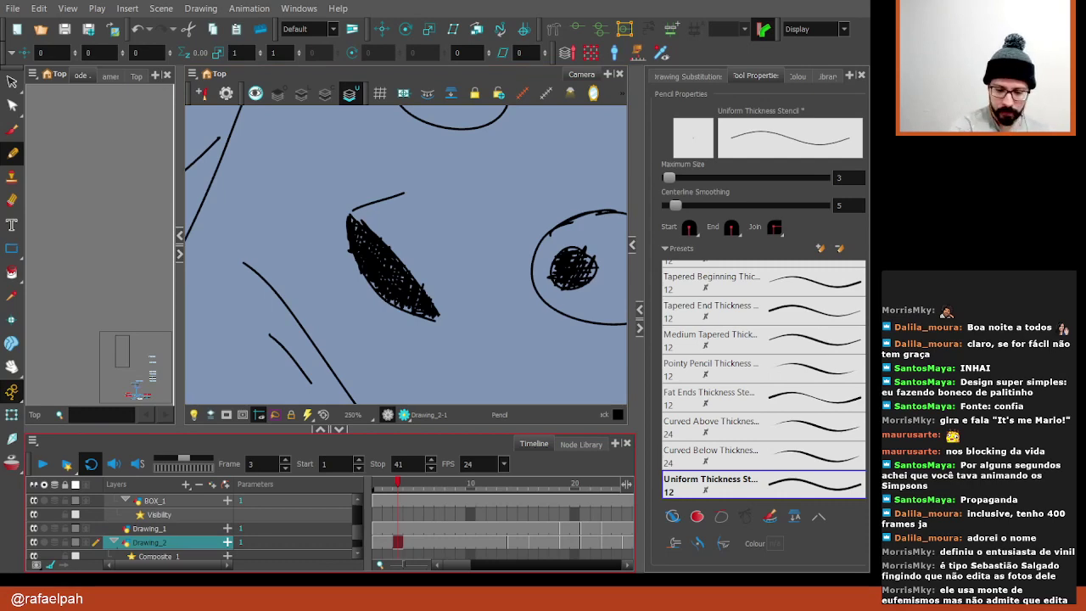
Zoom out and scrub through the animation to review frames 27 to 34
{"action": "scroll", "coordinate": [407, 255], "scroll_direction": "down", "scroll_amount": 1}
{"action": "scroll", "coordinate": [407, 254], "scroll_direction": "down", "scroll_amount": 2}
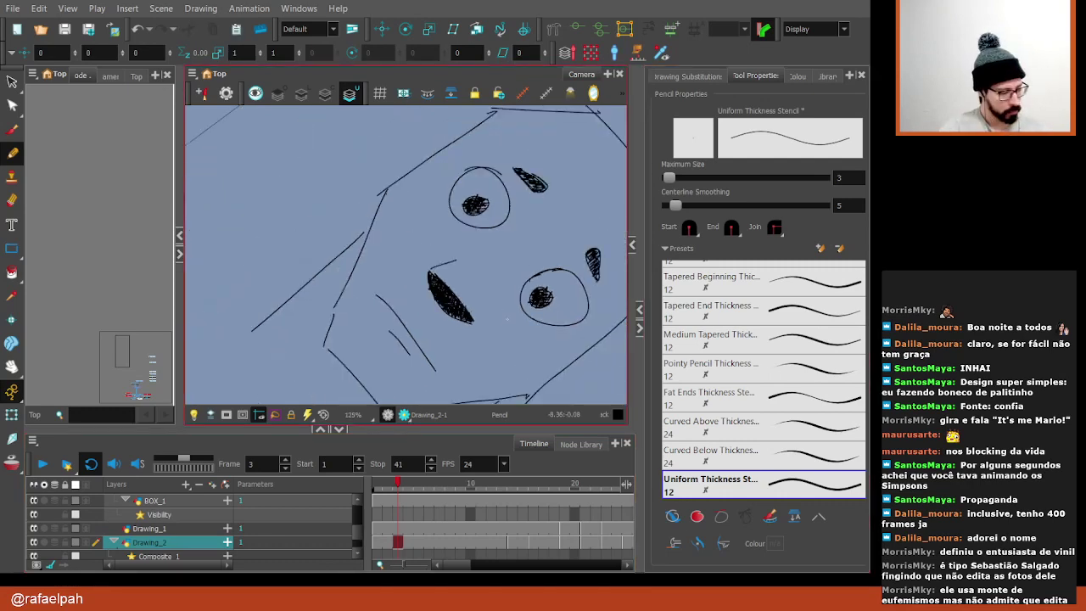
{"action": "scroll", "coordinate": [565, 322], "scroll_direction": "down", "scroll_amount": 1}
{"action": "scroll", "coordinate": [565, 322], "scroll_direction": "down", "scroll_amount": 1}
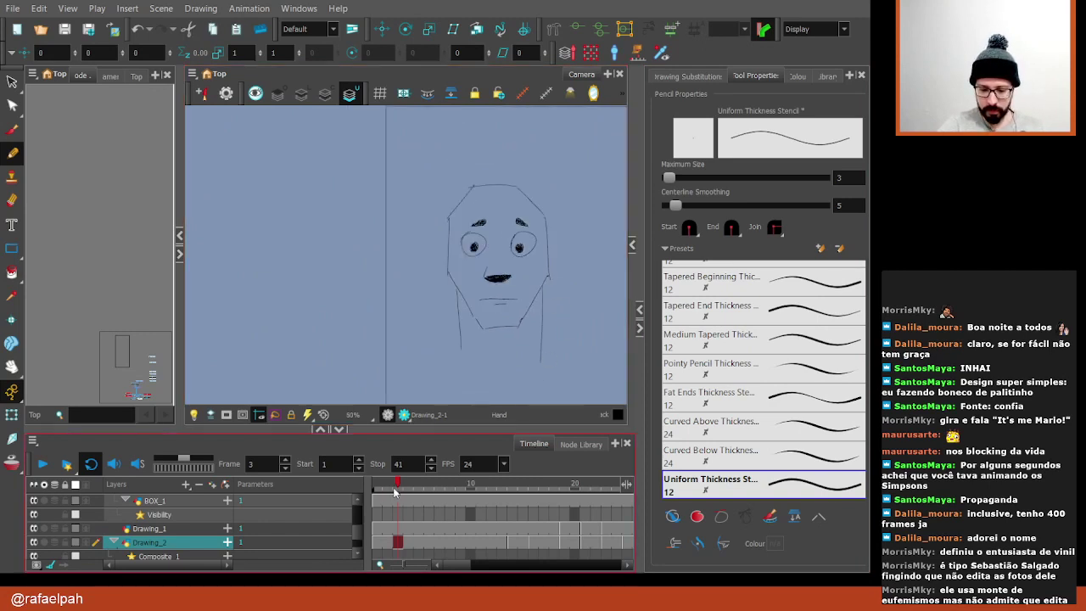
{"action": "left_click_drag", "start_coordinate": [397, 484], "coordinate": [561, 511]}
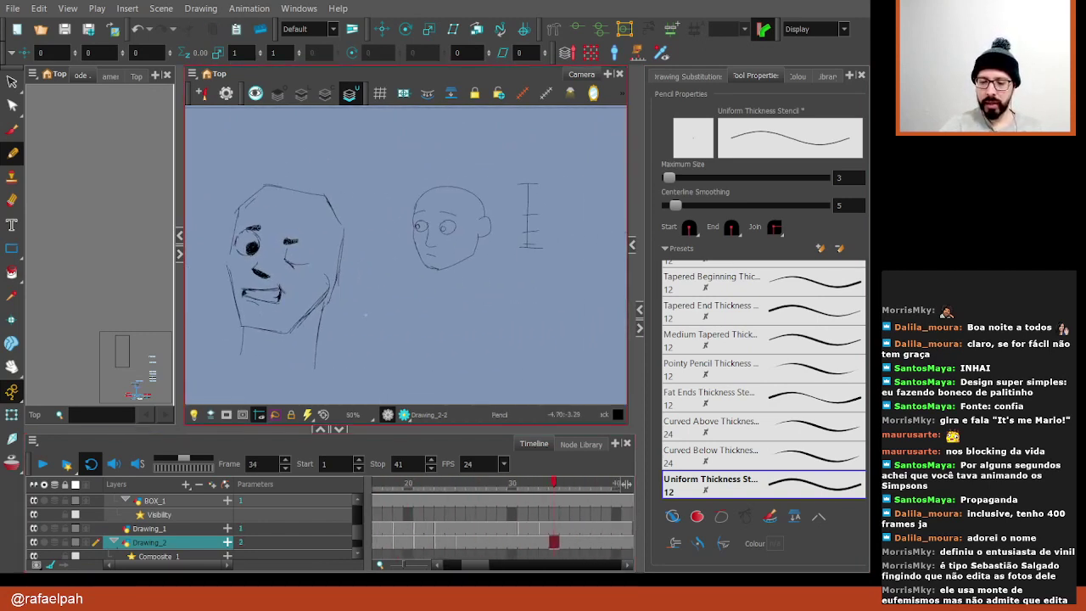
{"action": "left_click_drag", "start_coordinate": [469, 509], "coordinate": [553, 509]}
{"action": "scroll", "coordinate": [454, 229], "scroll_direction": "up", "scroll_amount": 2}
Paint the right eye's pupil black on Drawing_1's frame 22 and first-frame drawings
{"action": "left_click", "coordinate": [427, 531]}
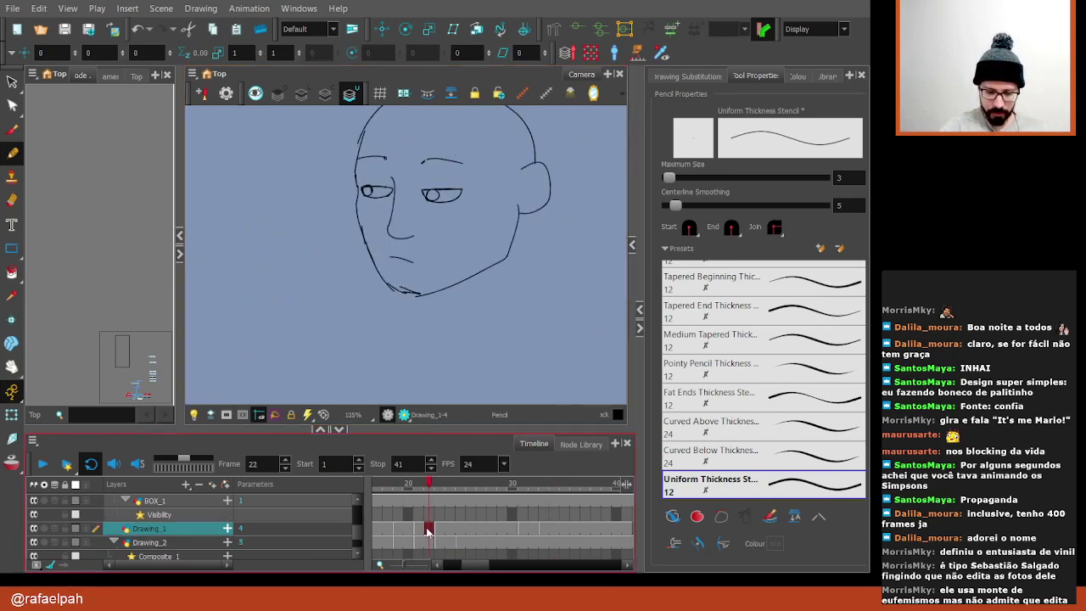
{"action": "left_click", "coordinate": [12, 413]}
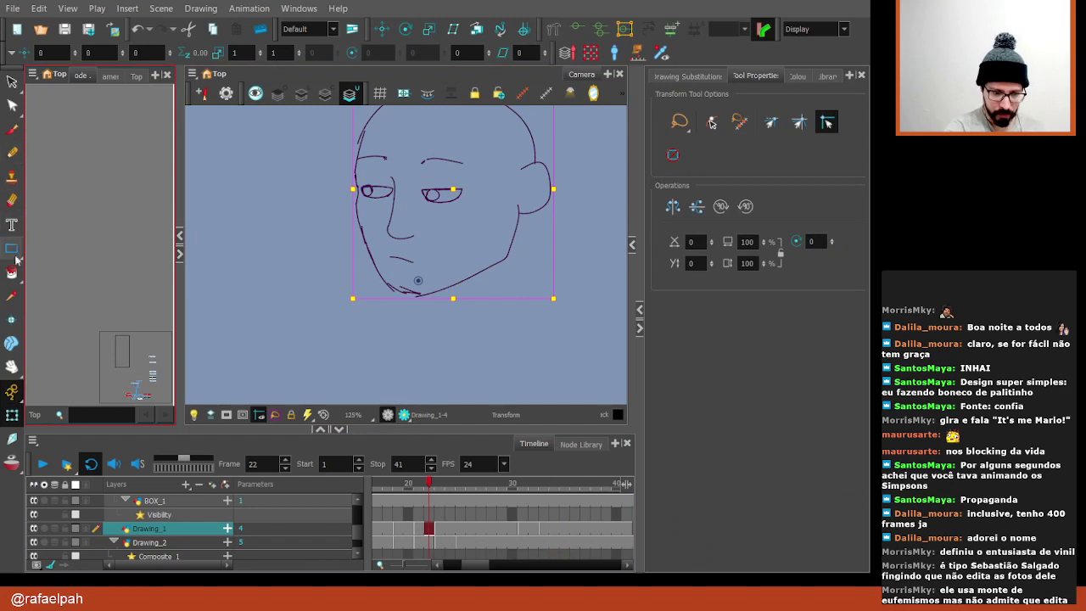
{"action": "left_click", "coordinate": [12, 272]}
{"action": "scroll", "coordinate": [435, 197], "scroll_direction": "up", "scroll_amount": 2}
{"action": "scroll", "coordinate": [435, 198], "scroll_direction": "up", "scroll_amount": 1}
{"action": "left_click", "coordinate": [433, 195]}
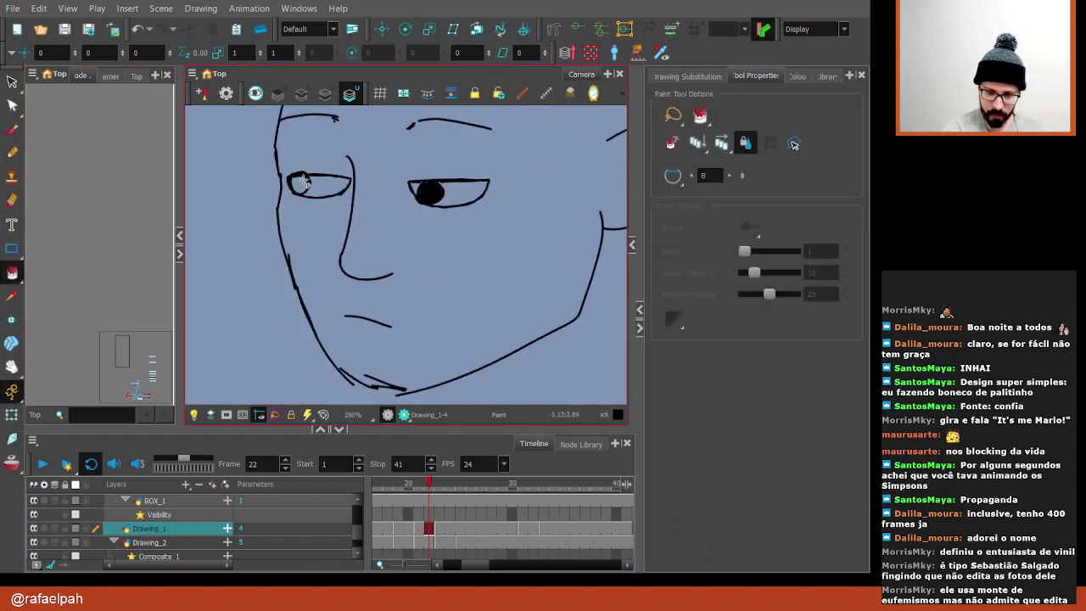
{"action": "key", "text": "shift+comma"}
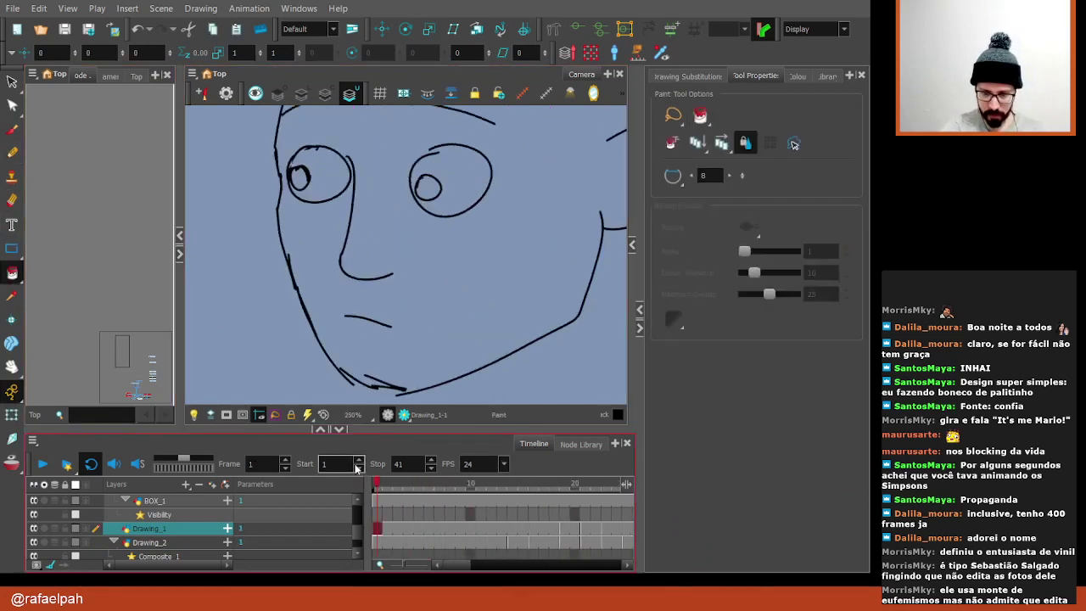
{"action": "left_click", "coordinate": [431, 190]}
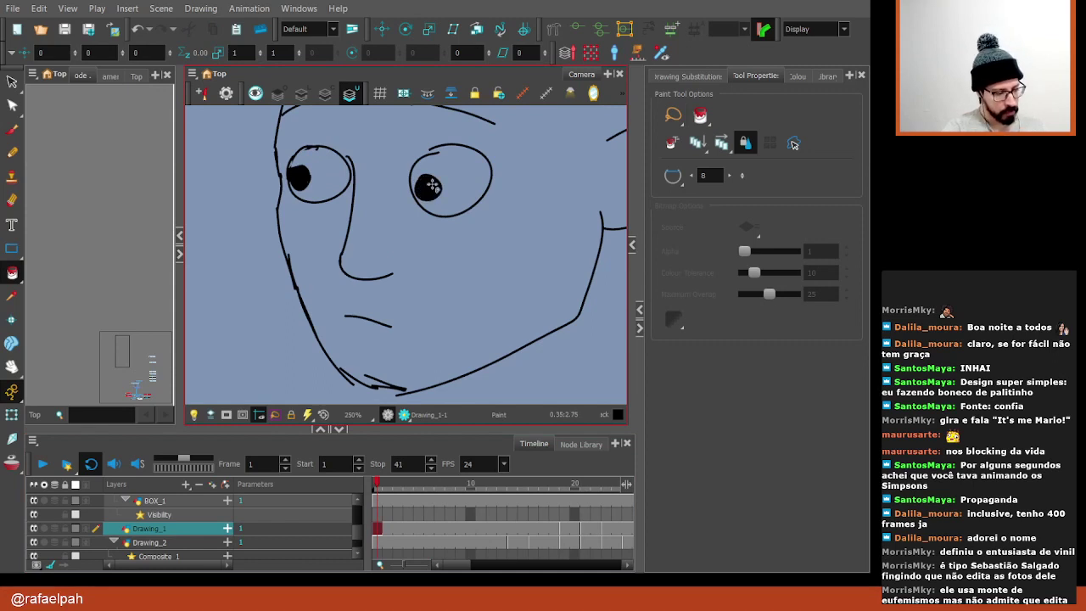
Advance four drawings and fill both eyes' pupils solid black on the closed-eye drawing
{"action": "key", "text": "period"}
{"action": "key", "text": "period"}
{"action": "key", "text": "period"}
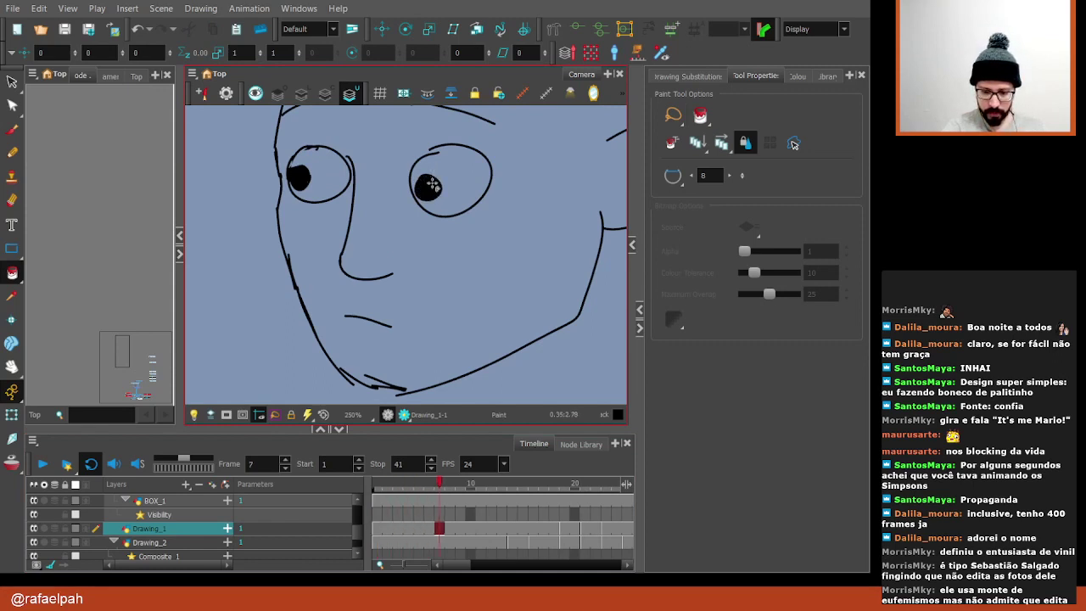
{"action": "key", "text": "period"}
{"action": "key", "text": "period"}
{"action": "key", "text": "period"}
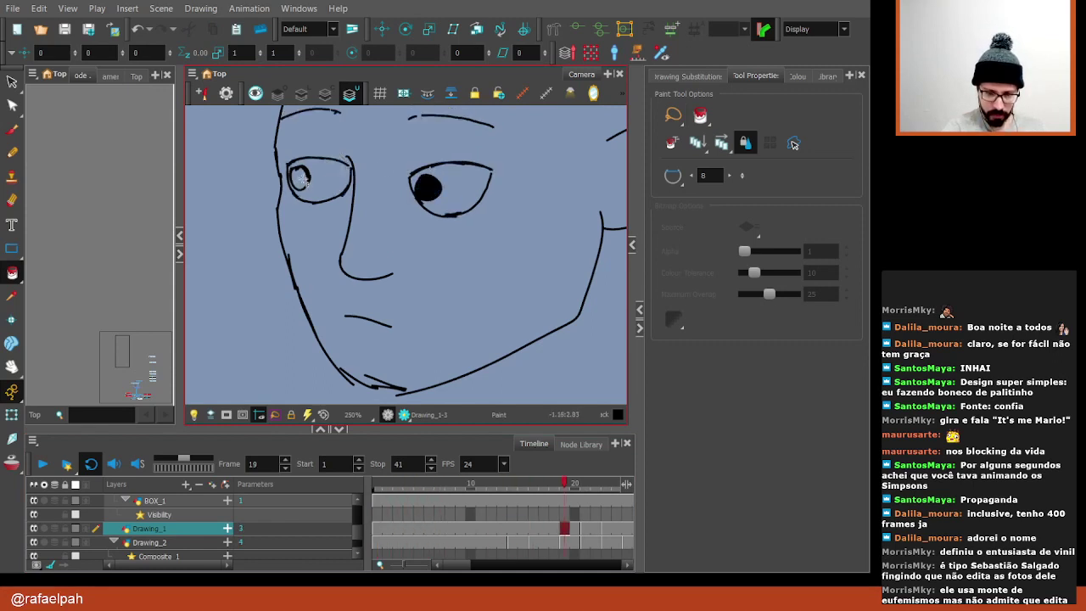
{"action": "key", "text": "period"}
{"action": "key", "text": "period"}
{"action": "key", "text": "period"}
{"action": "key", "text": "period"}
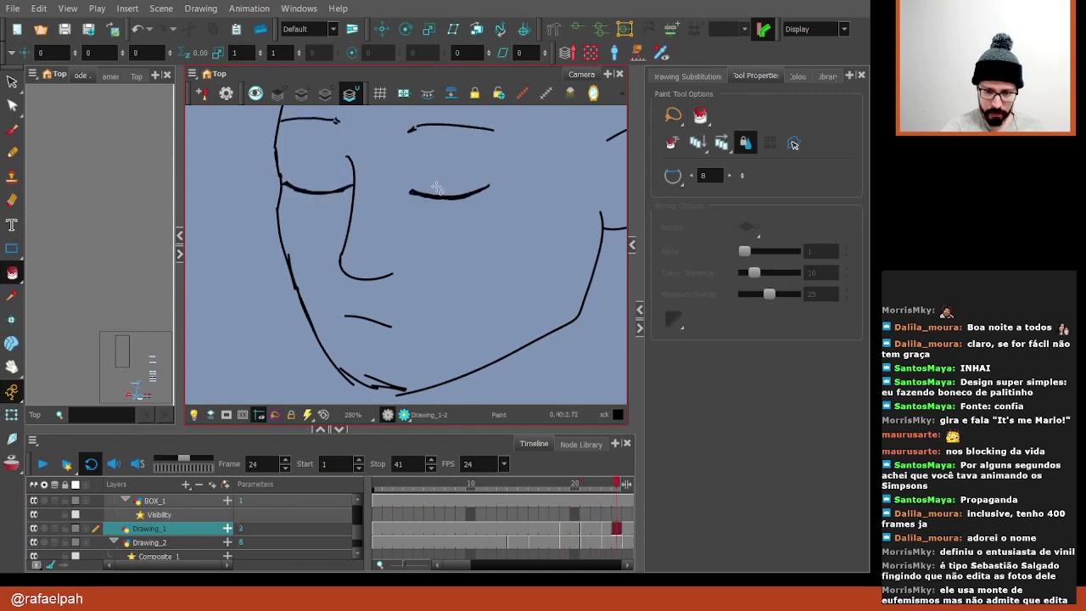
{"action": "key", "text": "period"}
{"action": "key", "text": "period"}
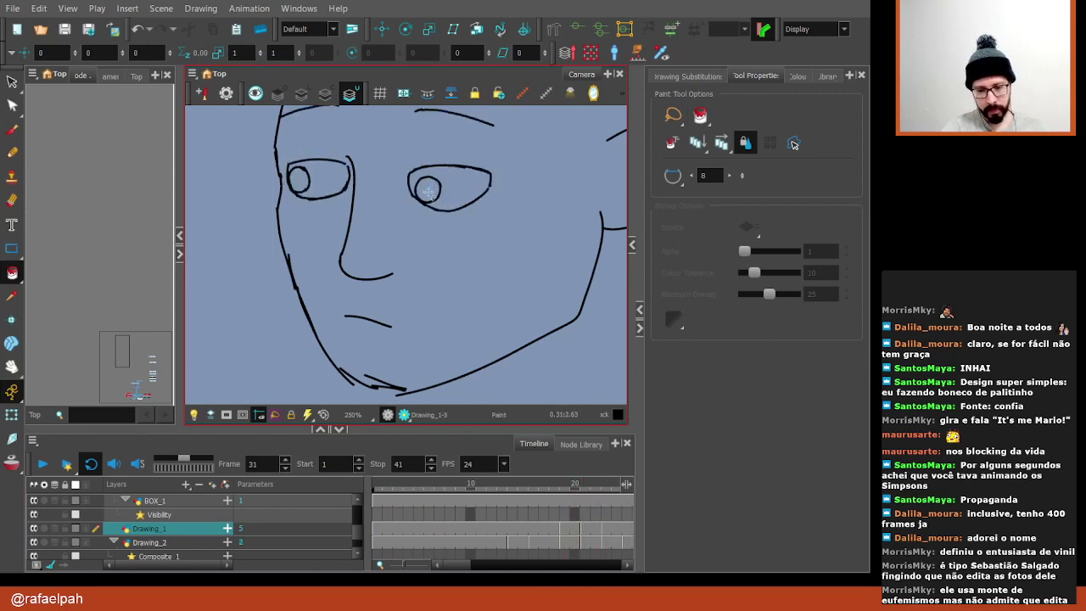
{"action": "left_click", "coordinate": [428, 193]}
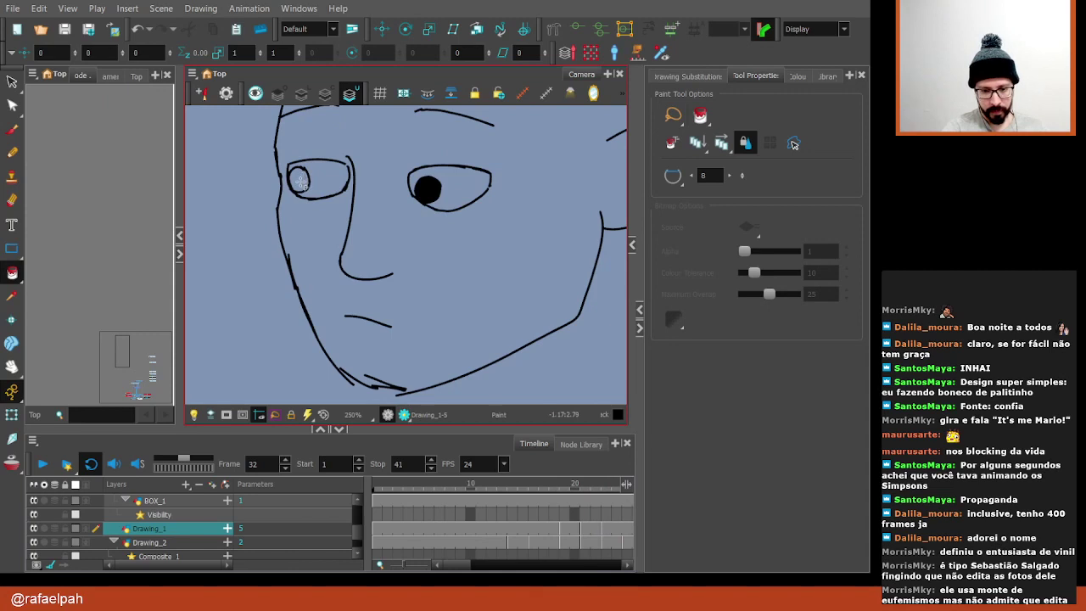
{"action": "left_click", "coordinate": [299, 179]}
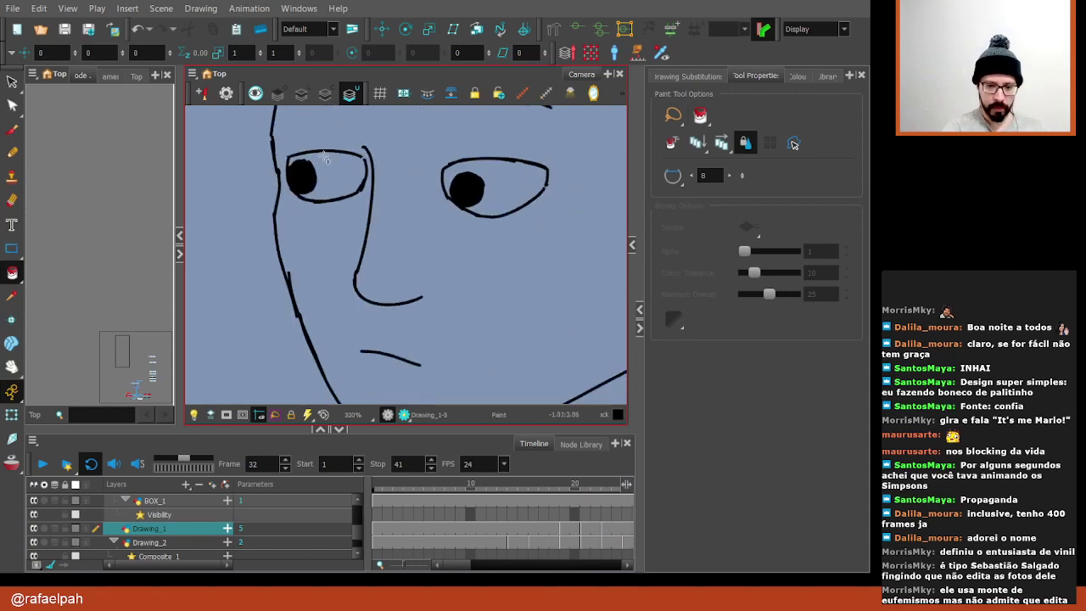
{"action": "scroll", "coordinate": [541, 211], "scroll_direction": "down", "scroll_amount": 3}
{"action": "scroll", "coordinate": [541, 211], "scroll_direction": "down", "scroll_amount": 3}
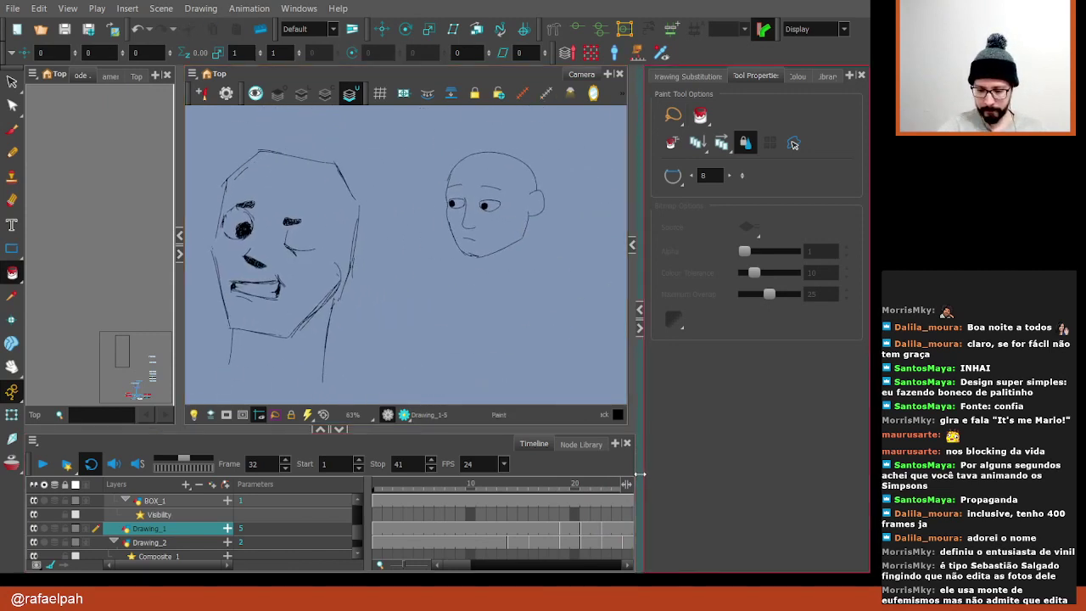
Widen the drawing view and scrub the head animation from frame 3 to frame 27
{"action": "left_click_drag", "start_coordinate": [641, 475], "coordinate": [774, 457]}
{"action": "scroll", "coordinate": [671, 327], "scroll_direction": "down", "scroll_amount": 2}
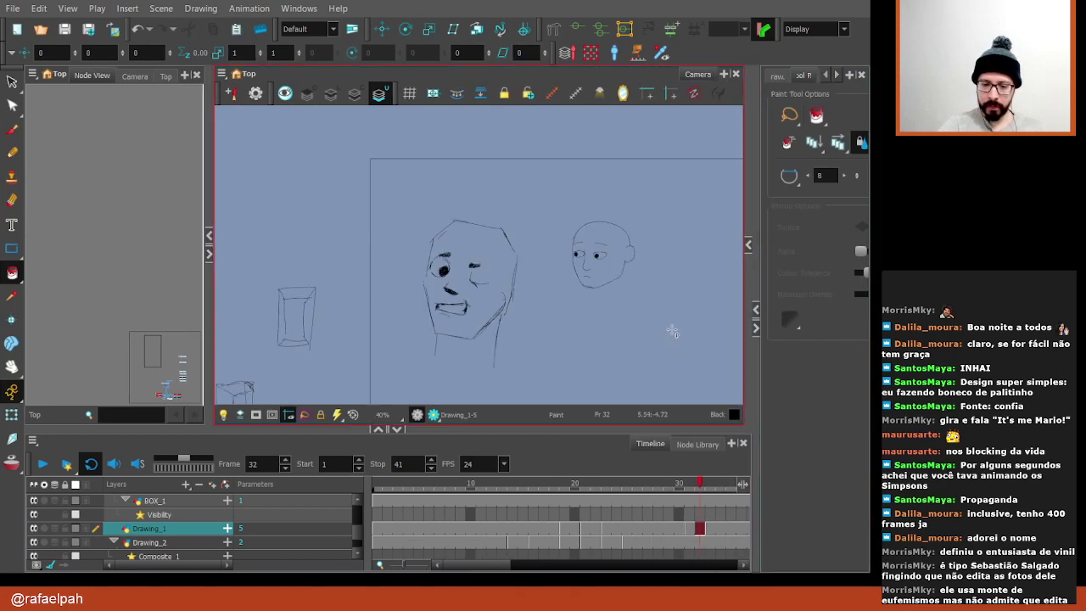
{"action": "left_click", "coordinate": [397, 483]}
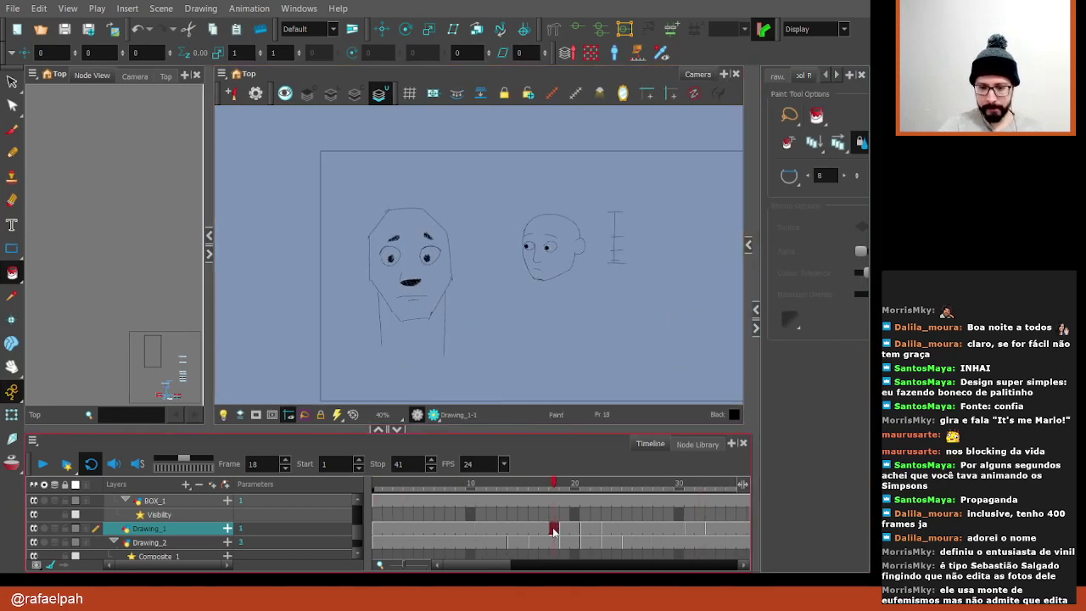
{"action": "mouse_move", "coordinate": [410, 499]}
{"action": "left_mouse_down"}
{"action": "mouse_move", "coordinate": [646, 527]}
{"action": "mouse_move", "coordinate": [379, 544]}
{"action": "mouse_move", "coordinate": [647, 526]}
{"action": "left_mouse_up"}
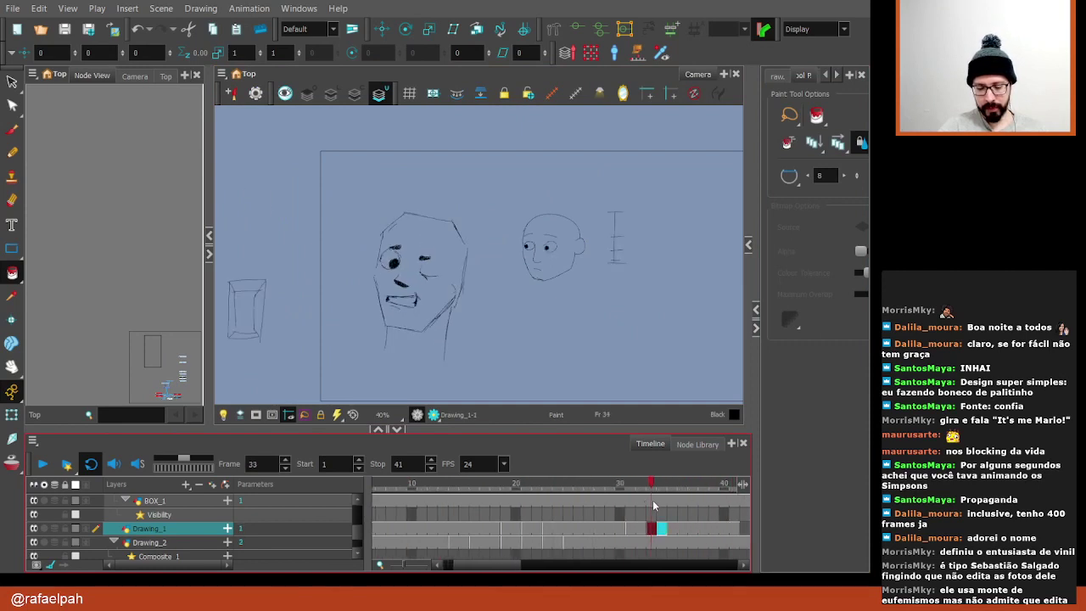
{"action": "scroll", "coordinate": [584, 268], "scroll_direction": "down", "scroll_amount": 2}
With Transform, shift the small right face down-right and the left face rightward
{"action": "key", "text": "shift+t"}
{"action": "left_click", "coordinate": [547, 241]}
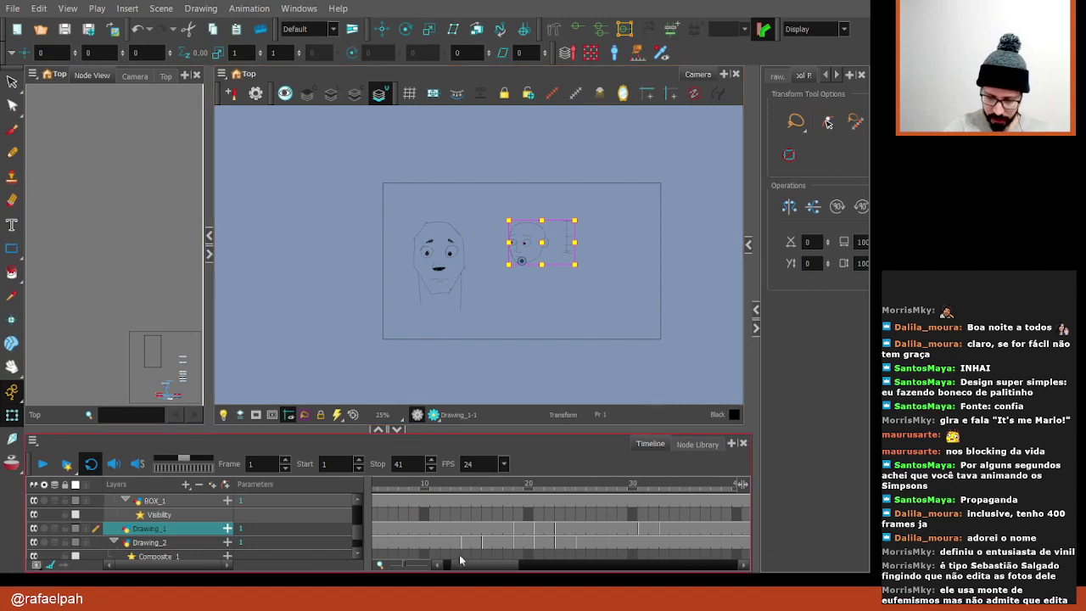
{"action": "scroll", "coordinate": [459, 554], "scroll_direction": "left", "scroll_amount": 3}
{"action": "left_click_drag", "start_coordinate": [541, 246], "coordinate": [576, 257]}
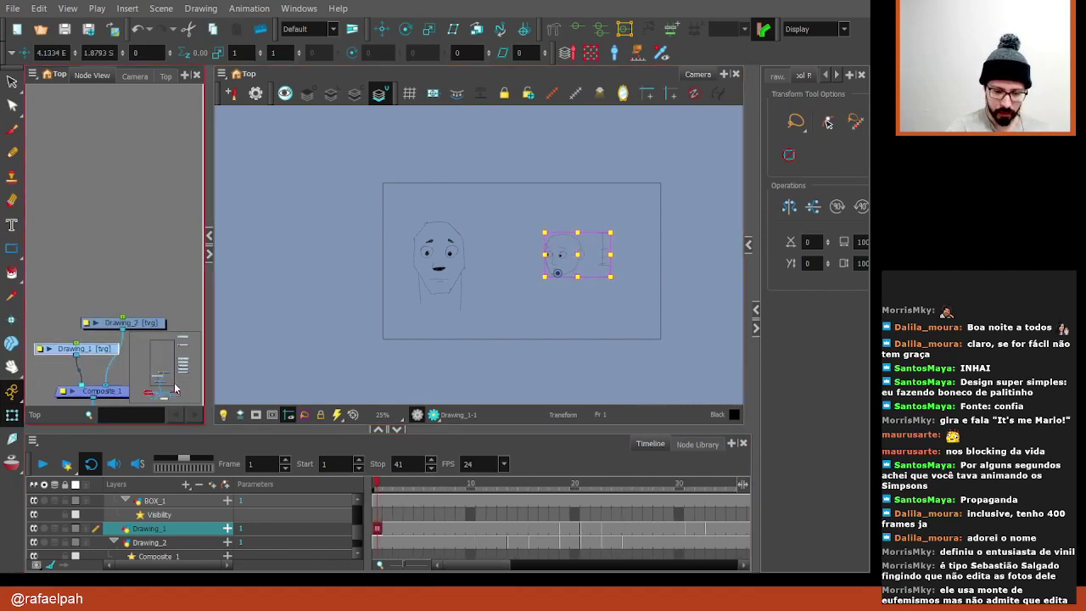
{"action": "left_click", "coordinate": [127, 296]}
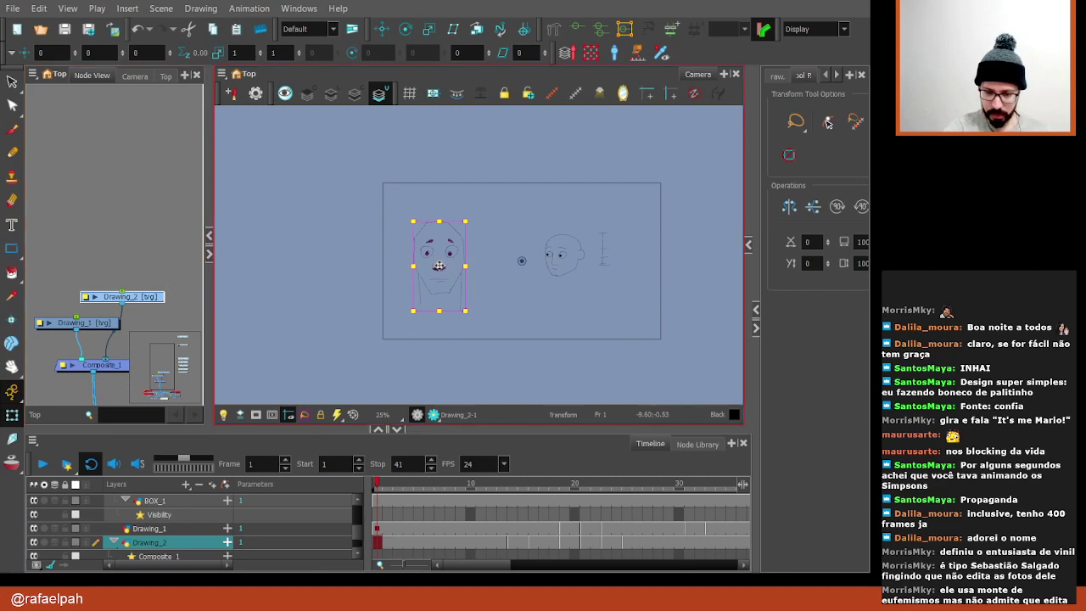
{"action": "left_click_drag", "start_coordinate": [438, 266], "coordinate": [490, 251]}
{"action": "left_click", "coordinate": [568, 306]}
{"action": "left_click", "coordinate": [483, 255]}
{"action": "left_click", "coordinate": [530, 248]}
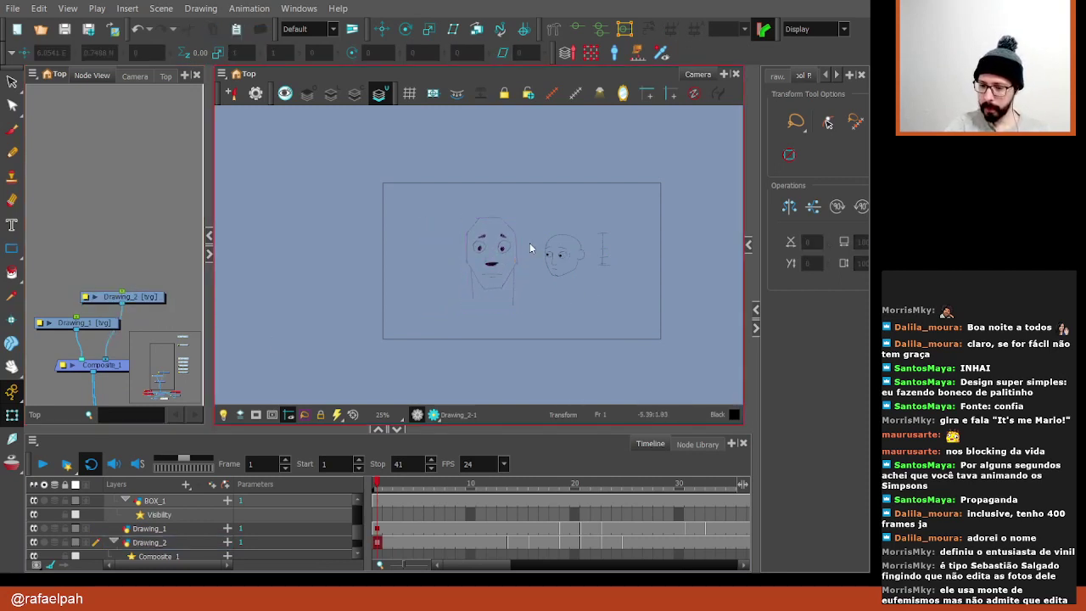
Select the right face on Drawing_1 and scale it up
{"action": "scroll", "coordinate": [530, 247], "scroll_direction": "up", "scroll_amount": 1}
{"action": "left_click", "coordinate": [564, 250]}
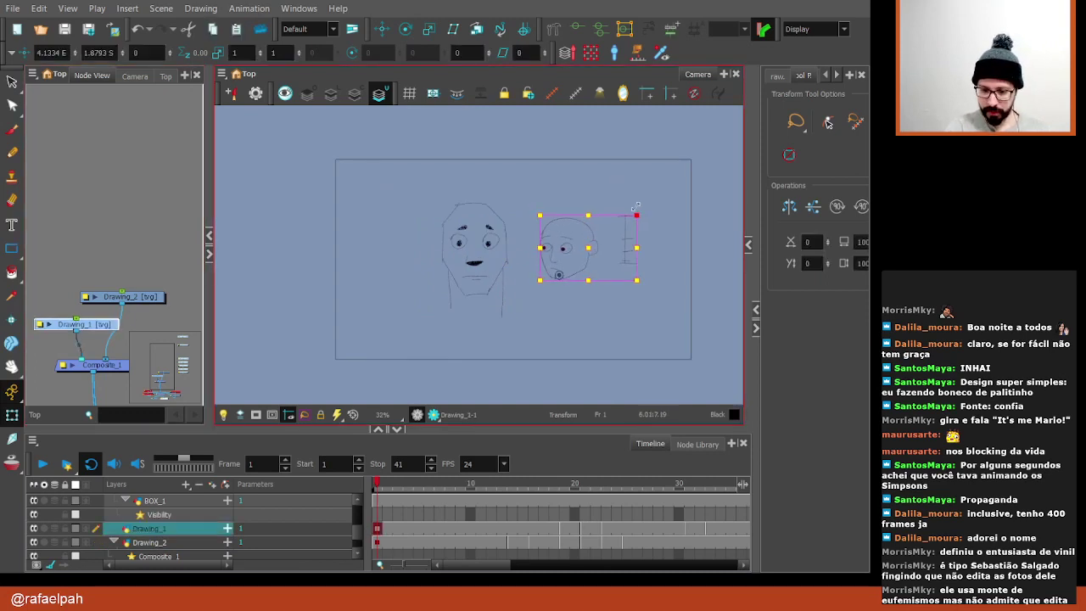
{"action": "left_click_drag", "start_coordinate": [635, 212], "coordinate": [655, 196]}
{"action": "left_click", "coordinate": [386, 481]}
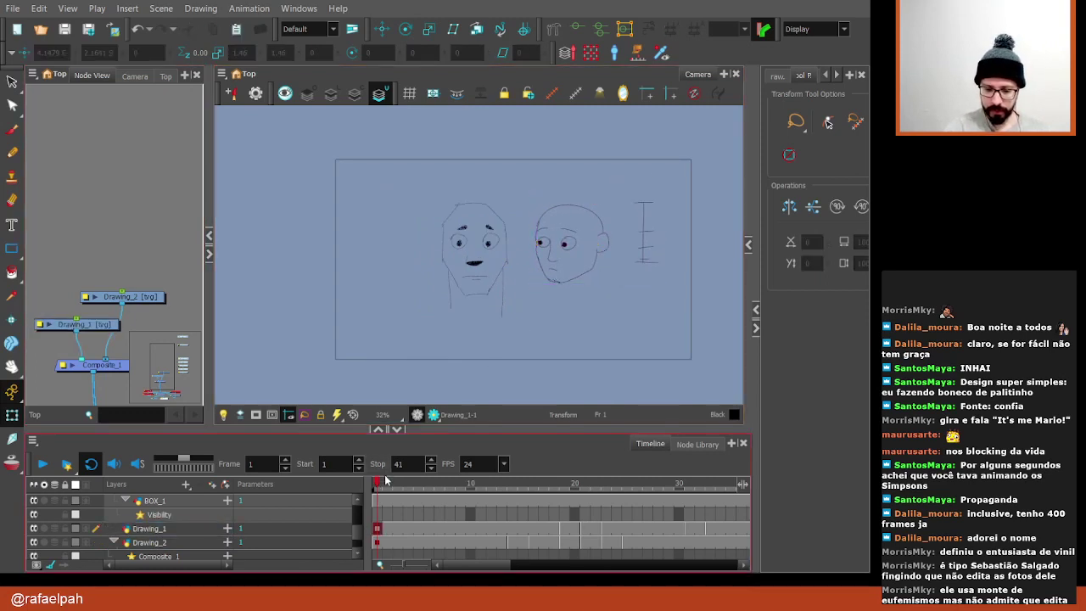
Review frames up to 36 via scrubbing and early timeline cells, settling back on frame 6
{"action": "mouse_move", "coordinate": [431, 494]}
{"action": "left_mouse_down"}
{"action": "mouse_move", "coordinate": [734, 476]}
{"action": "mouse_move", "coordinate": [333, 571]}
{"action": "left_mouse_up"}
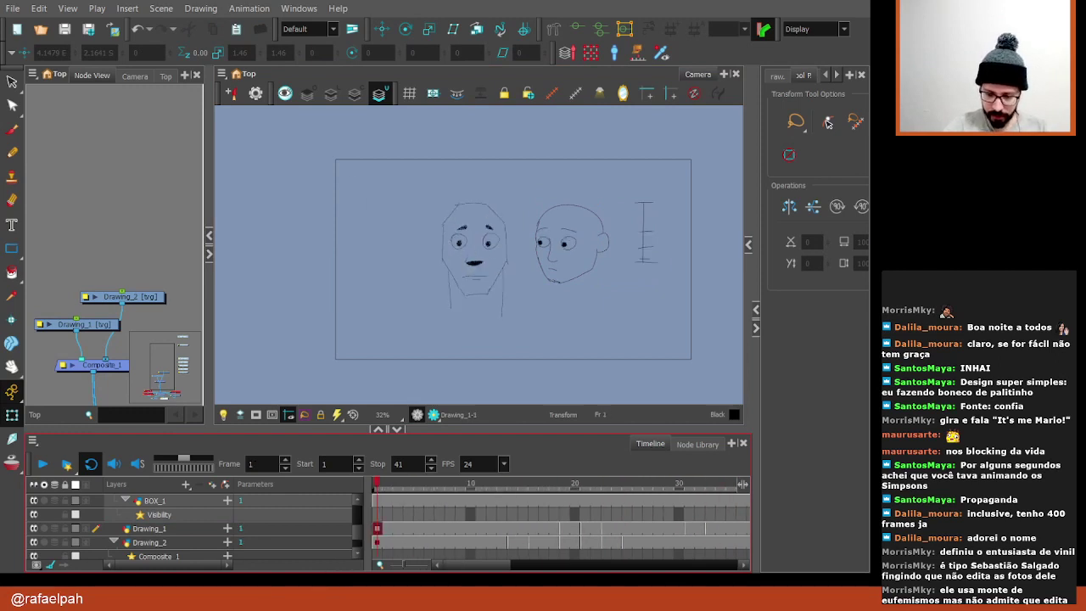
{"action": "left_click", "coordinate": [398, 528]}
{"action": "left_click", "coordinate": [408, 542]}
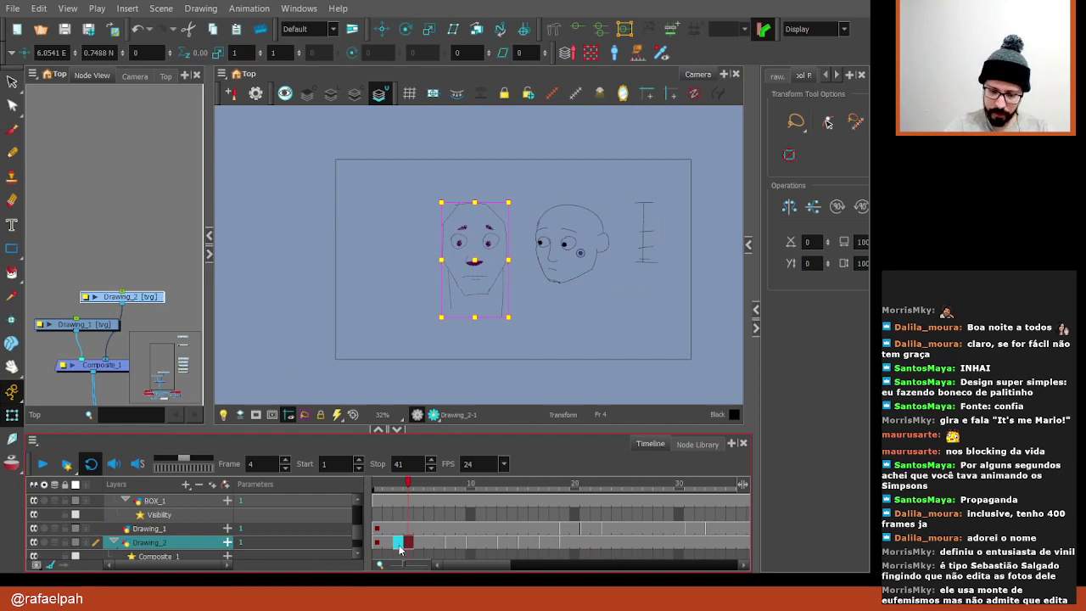
{"action": "left_click", "coordinate": [398, 543]}
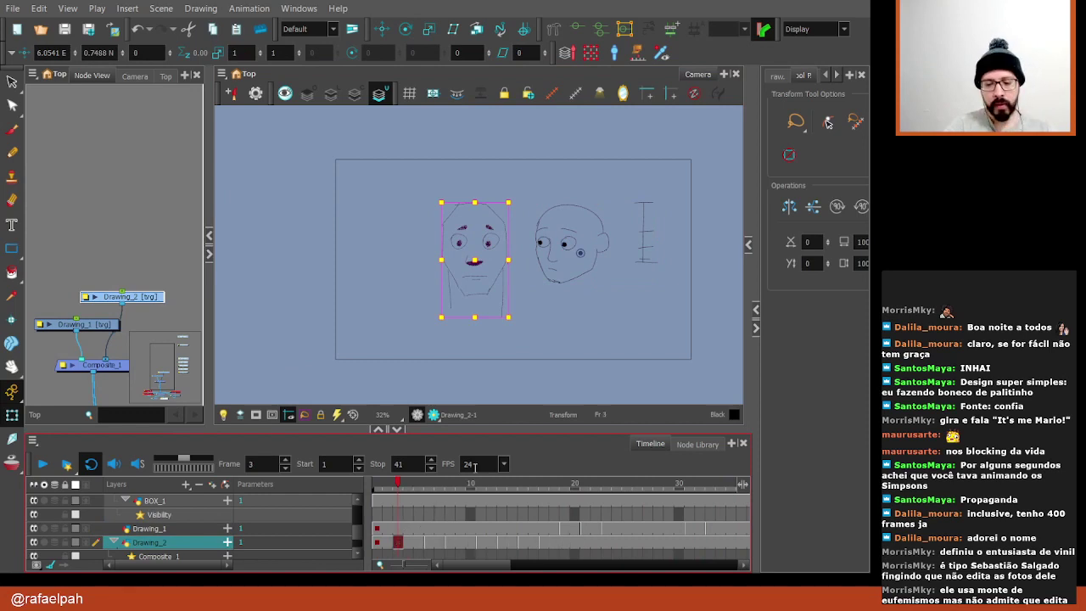
{"action": "mouse_move", "coordinate": [407, 481]}
{"action": "left_mouse_down"}
{"action": "mouse_move", "coordinate": [422, 506]}
{"action": "mouse_move", "coordinate": [470, 497]}
{"action": "left_mouse_up"}
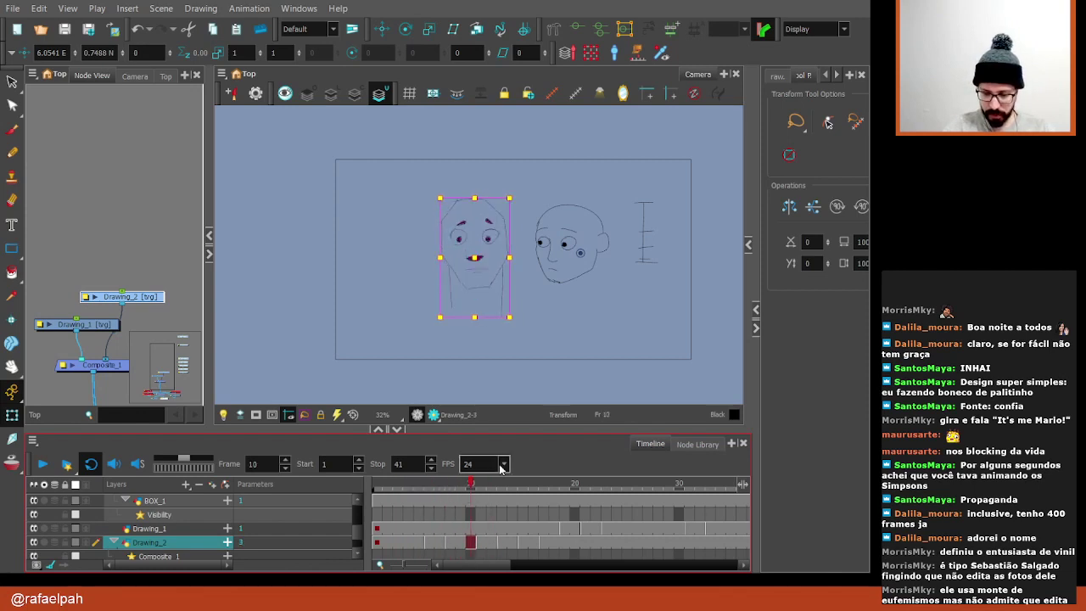
{"action": "left_click_drag", "start_coordinate": [473, 488], "coordinate": [554, 530]}
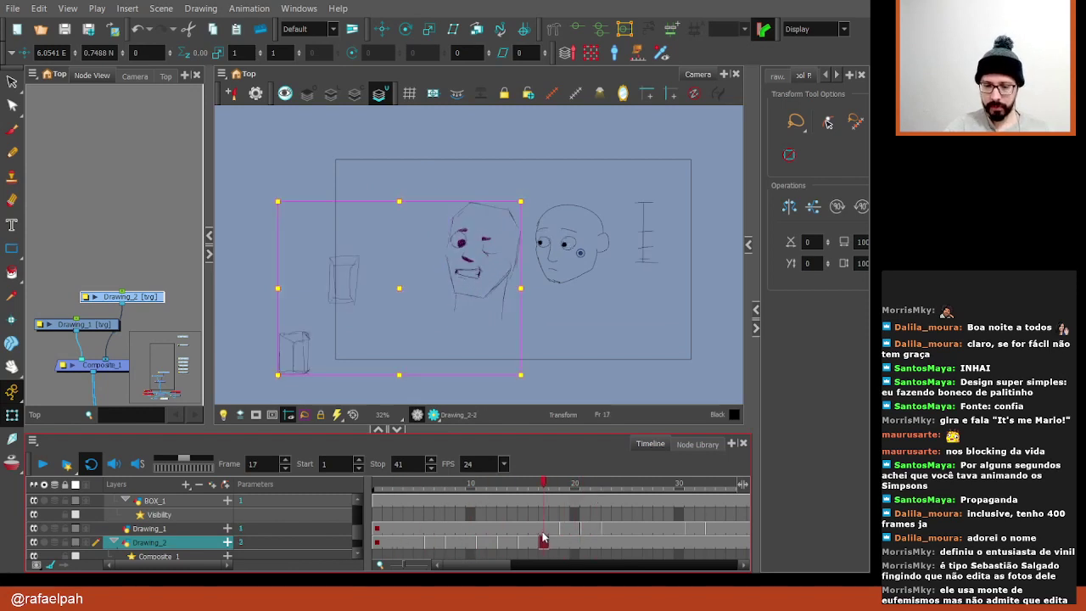
{"action": "left_click_drag", "start_coordinate": [433, 495], "coordinate": [429, 494]}
On frame 7, zoom into the jaw and draw a straight neck line down its right side
{"action": "scroll", "coordinate": [496, 268], "scroll_direction": "up", "scroll_amount": 2}
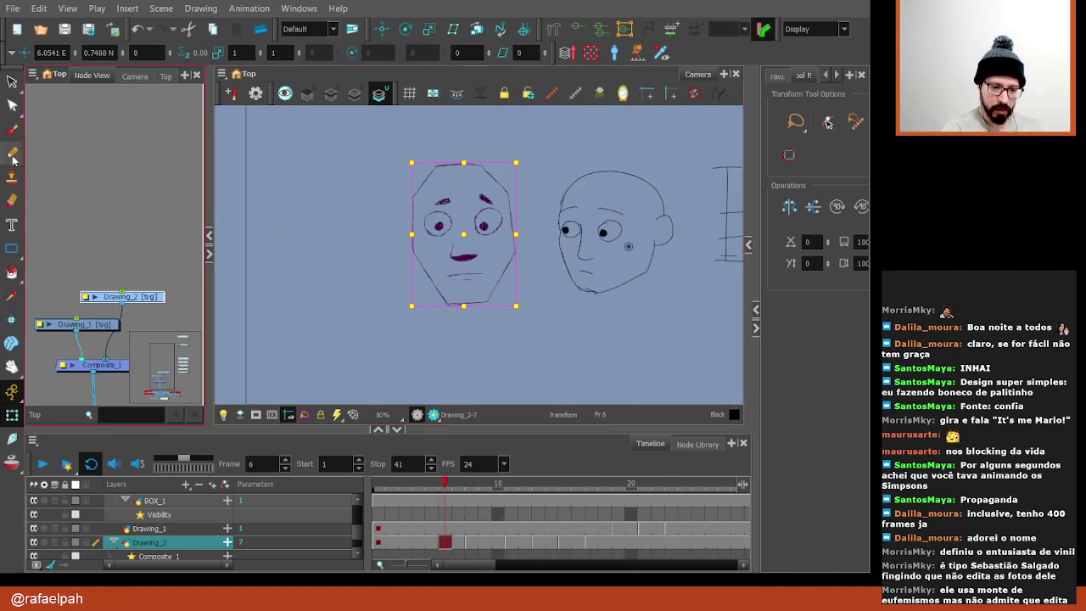
{"action": "left_click", "coordinate": [12, 152]}
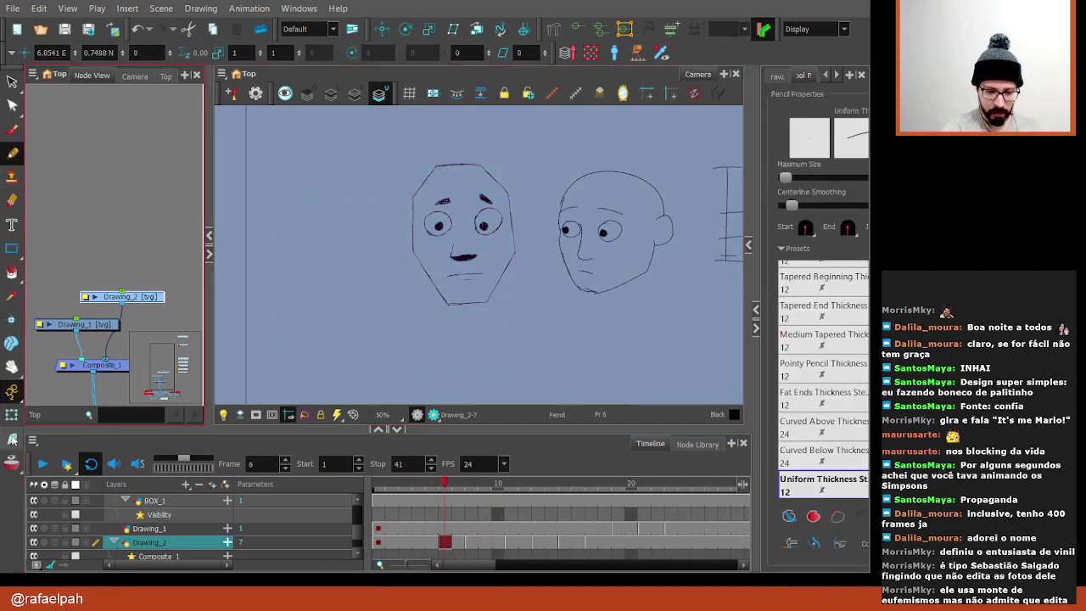
{"action": "scroll", "coordinate": [514, 301], "scroll_direction": "up", "scroll_amount": 2}
{"action": "scroll", "coordinate": [514, 301], "scroll_direction": "up", "scroll_amount": 1}
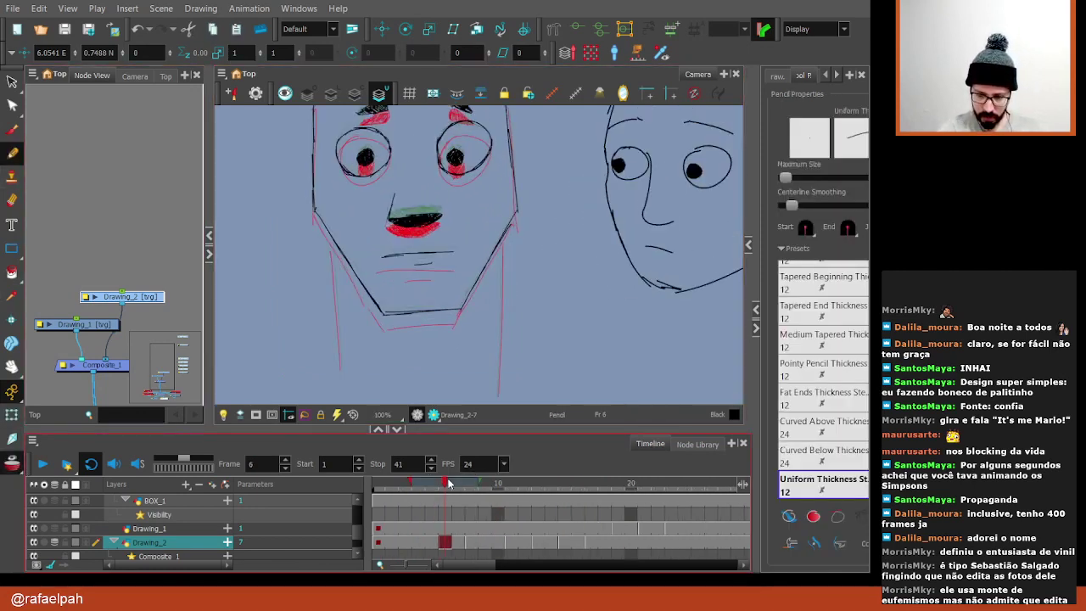
{"action": "left_click_drag", "start_coordinate": [449, 483], "coordinate": [458, 483]}
{"action": "scroll", "coordinate": [504, 285], "scroll_direction": "up", "scroll_amount": 2}
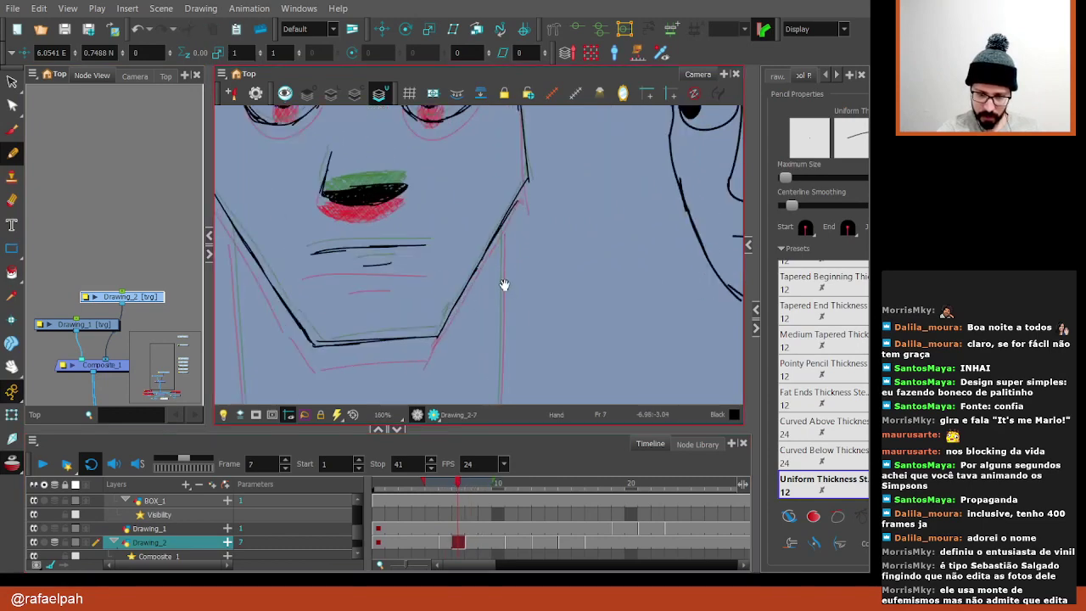
{"action": "scroll", "coordinate": [504, 285], "scroll_direction": "up", "scroll_amount": 1}
{"action": "left_click_drag", "start_coordinate": [504, 285], "coordinate": [343, 201]}
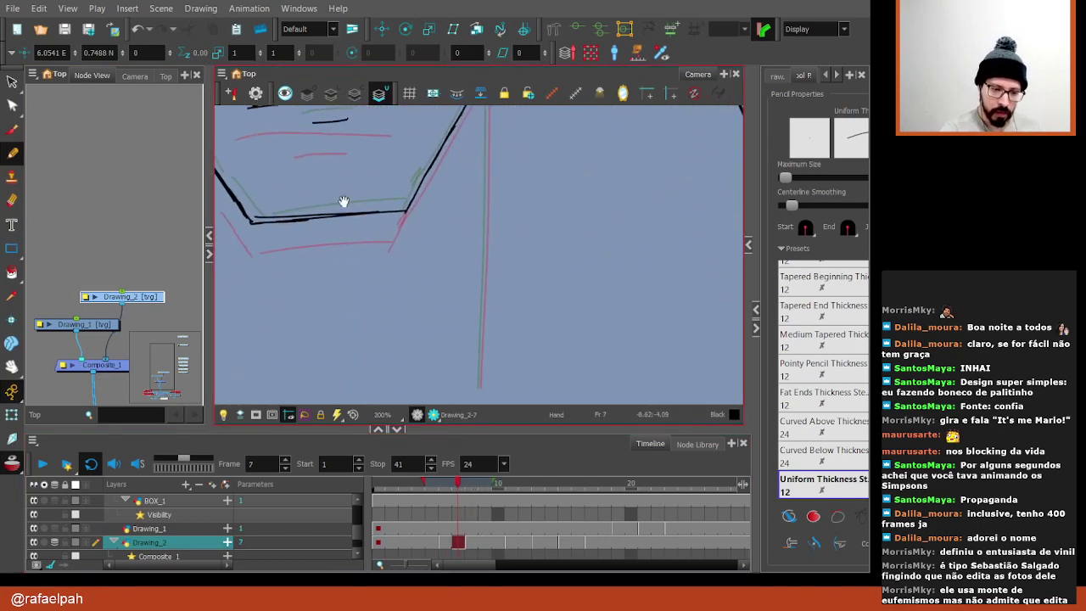
{"action": "key", "text": "alt+4"}
{"action": "scroll", "coordinate": [402, 206], "scroll_direction": "down", "scroll_amount": 1}
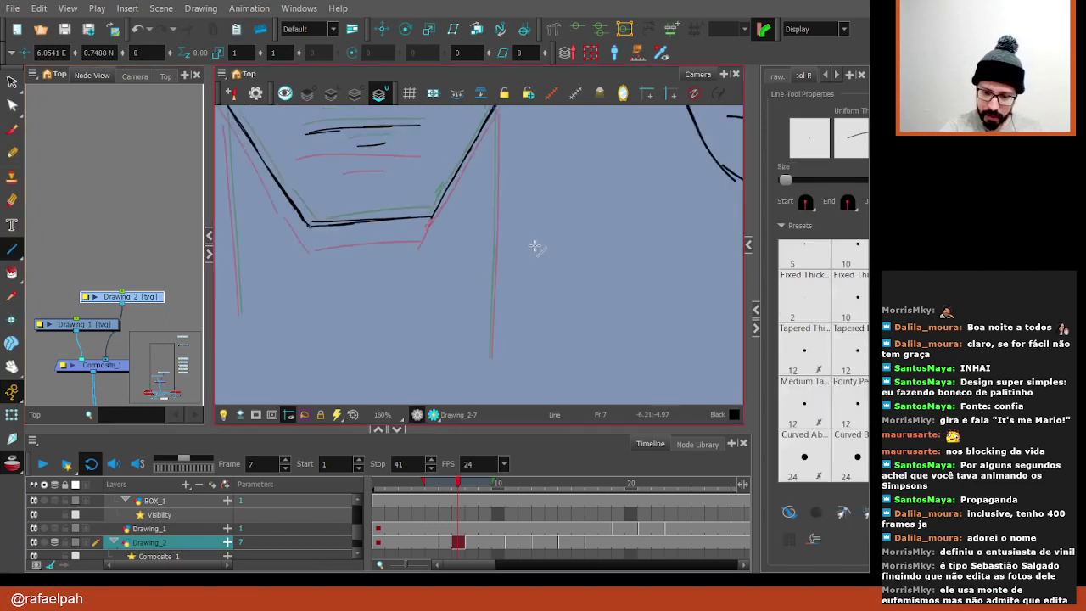
{"action": "mouse_move", "coordinate": [491, 141]}
{"action": "left_mouse_down"}
{"action": "mouse_move", "coordinate": [519, 199]}
{"action": "mouse_move", "coordinate": [522, 182]}
{"action": "left_mouse_up"}
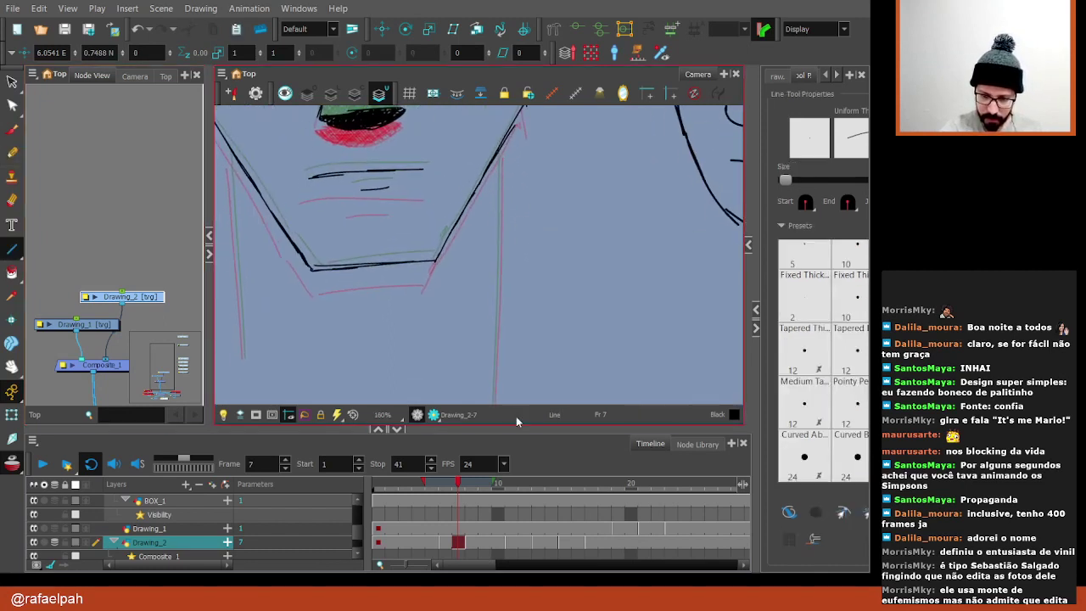
{"action": "left_click_drag", "start_coordinate": [521, 428], "coordinate": [521, 466]}
{"action": "left_click_drag", "start_coordinate": [501, 151], "coordinate": [495, 399]}
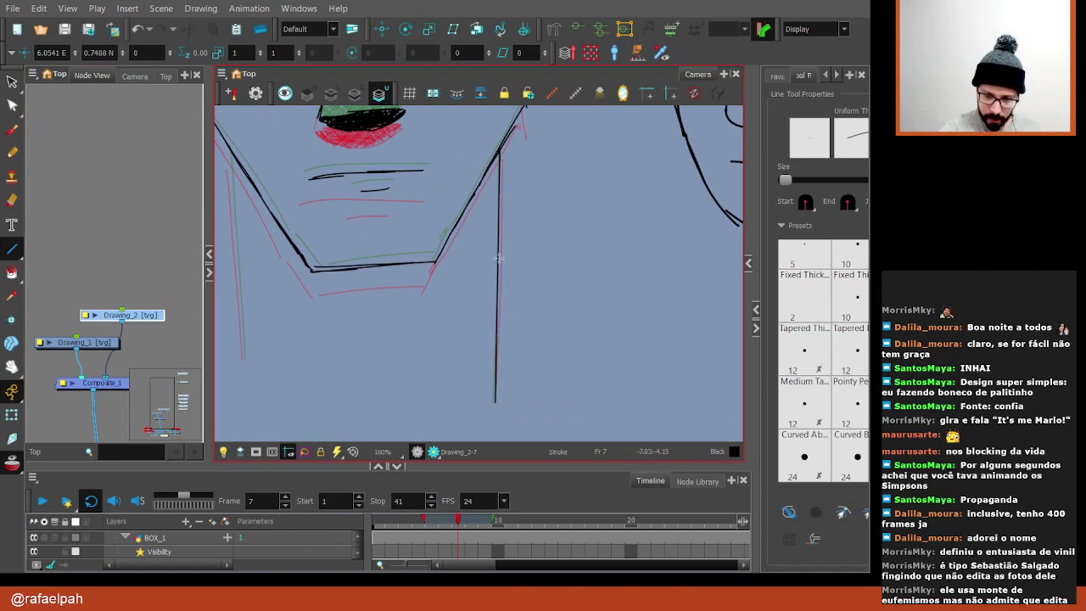
Select the new right neck line to inspect its contour points, then recentre on the chin
{"action": "key", "text": "alt+s"}
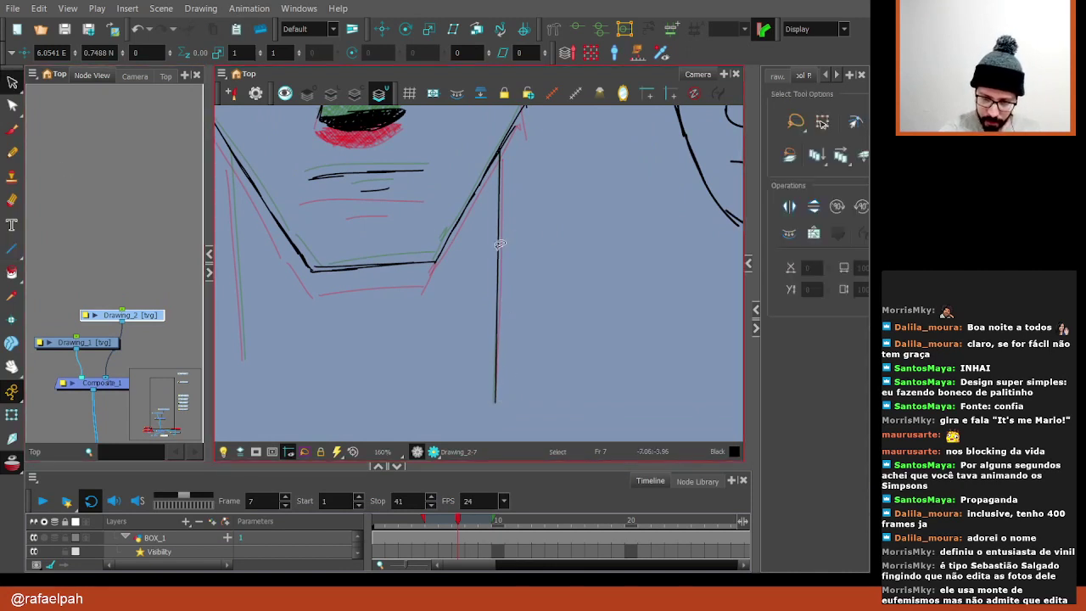
{"action": "scroll", "coordinate": [499, 245], "scroll_direction": "up", "scroll_amount": 1}
{"action": "left_click", "coordinate": [497, 246]}
{"action": "key", "text": "alt+q"}
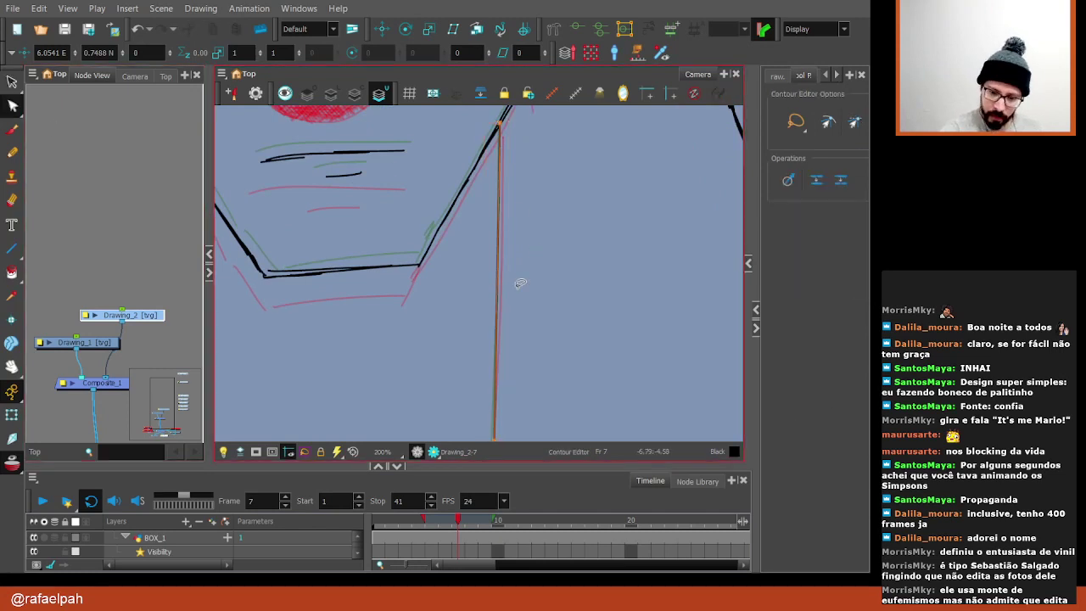
{"action": "left_click", "coordinate": [517, 279]}
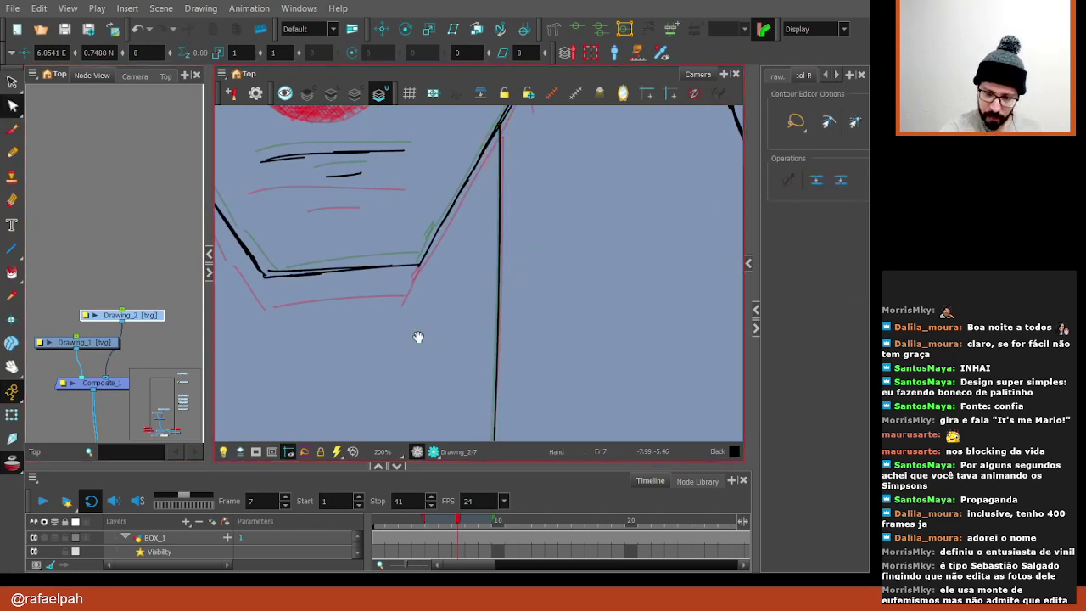
{"action": "scroll", "coordinate": [416, 339], "scroll_direction": "down", "scroll_amount": 1}
{"action": "mouse_move", "coordinate": [417, 340]}
{"action": "left_mouse_down"}
{"action": "mouse_move", "coordinate": [582, 279]}
{"action": "mouse_move", "coordinate": [539, 327]}
{"action": "left_mouse_up"}
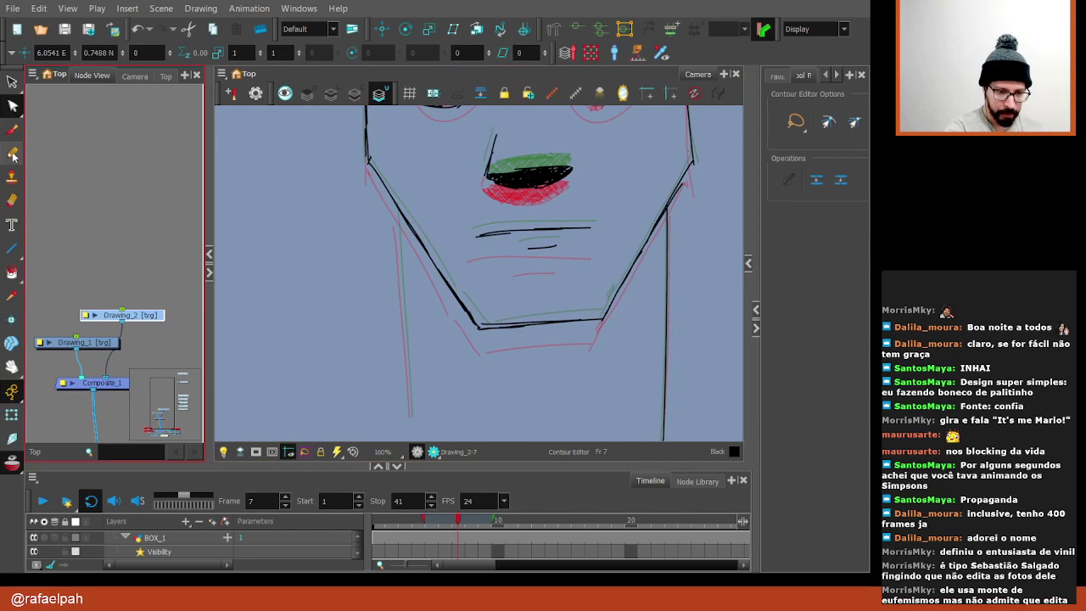
Draw a straight line down the left side of the neck and view the whole head
{"action": "key", "text": "alt+slash"}
{"action": "key", "text": "alt+backslash"}
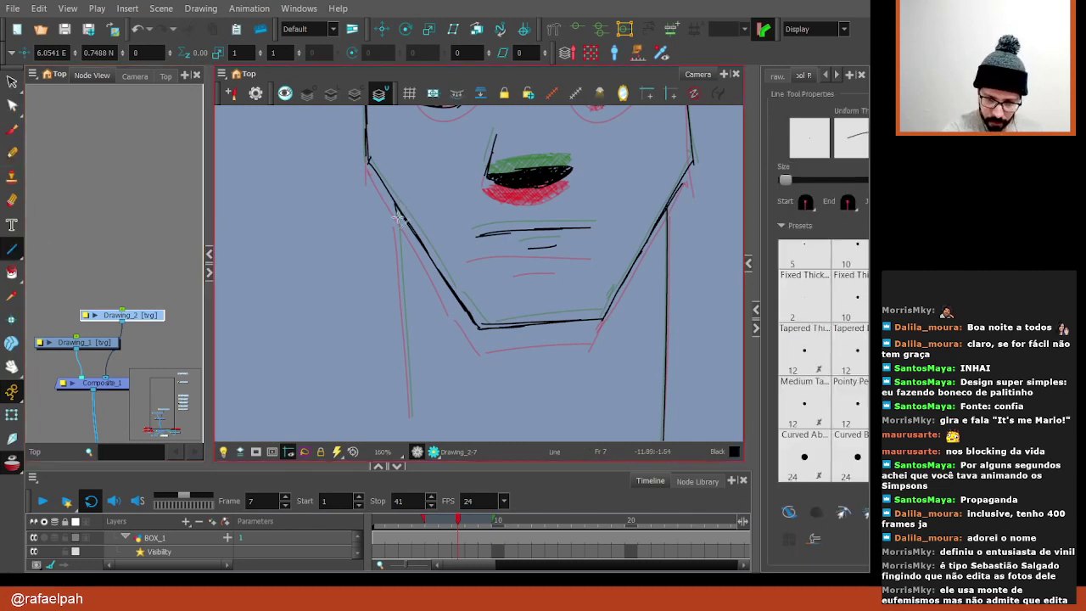
{"action": "left_click_drag", "start_coordinate": [395, 210], "coordinate": [410, 418]}
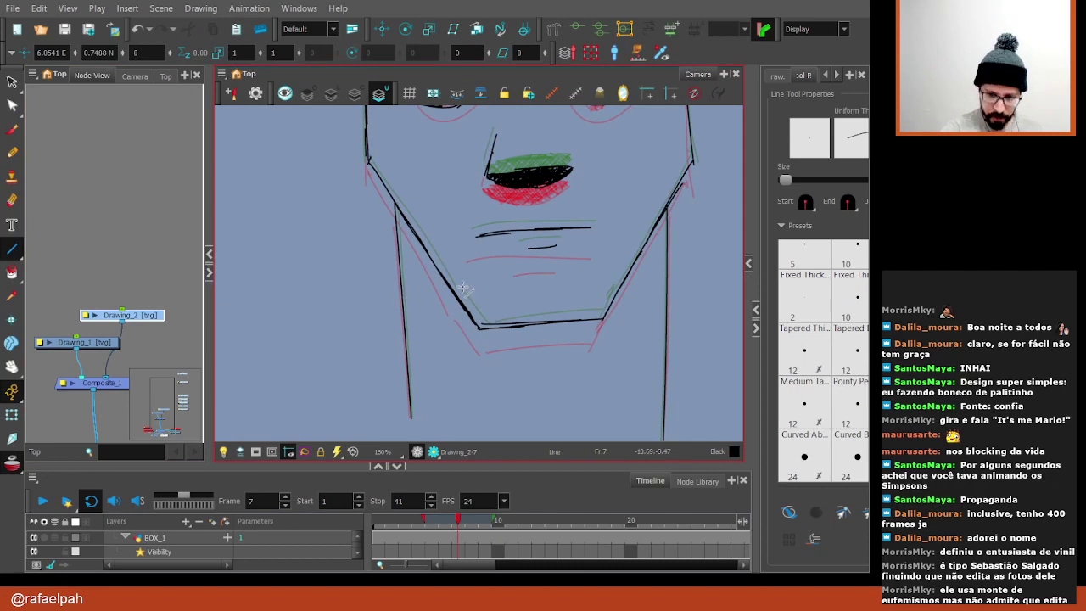
{"action": "scroll", "coordinate": [462, 286], "scroll_direction": "down", "scroll_amount": 3}
{"action": "left_click_drag", "start_coordinate": [458, 521], "coordinate": [377, 525]}
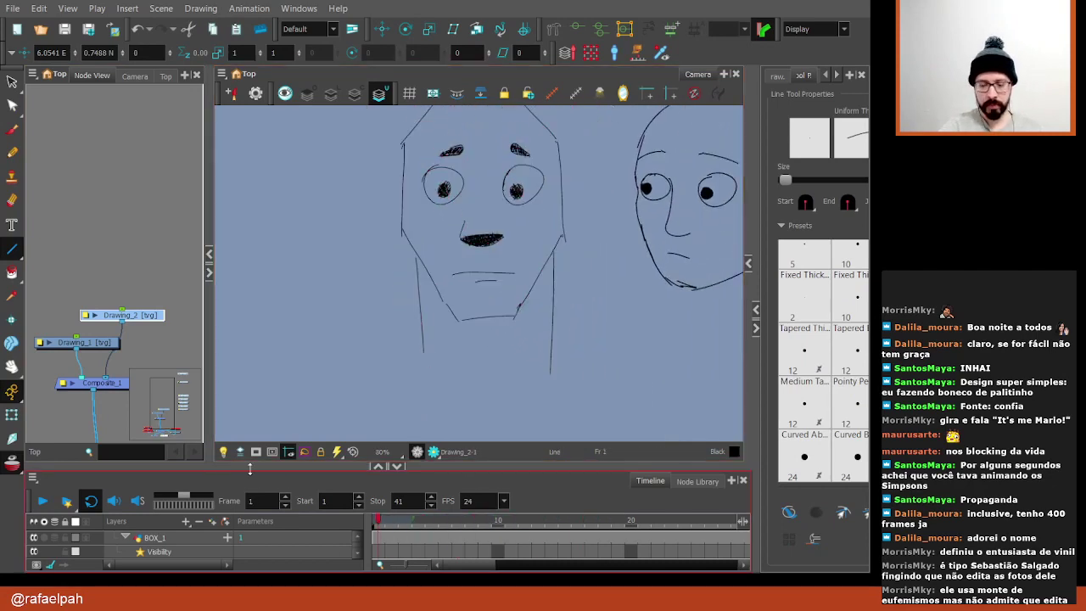
{"action": "key", "text": "shift+t"}
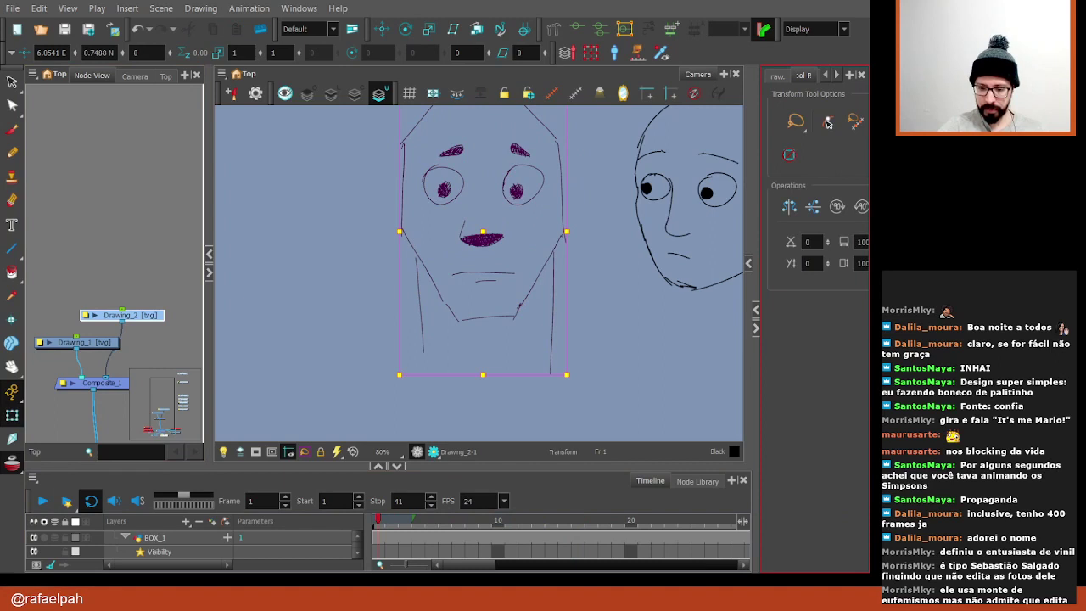
Clear the face selection and zoom out to about 40% to show the full camera frame
{"action": "scroll", "coordinate": [541, 263], "scroll_direction": "down", "scroll_amount": 2}
{"action": "left_click", "coordinate": [541, 264]}
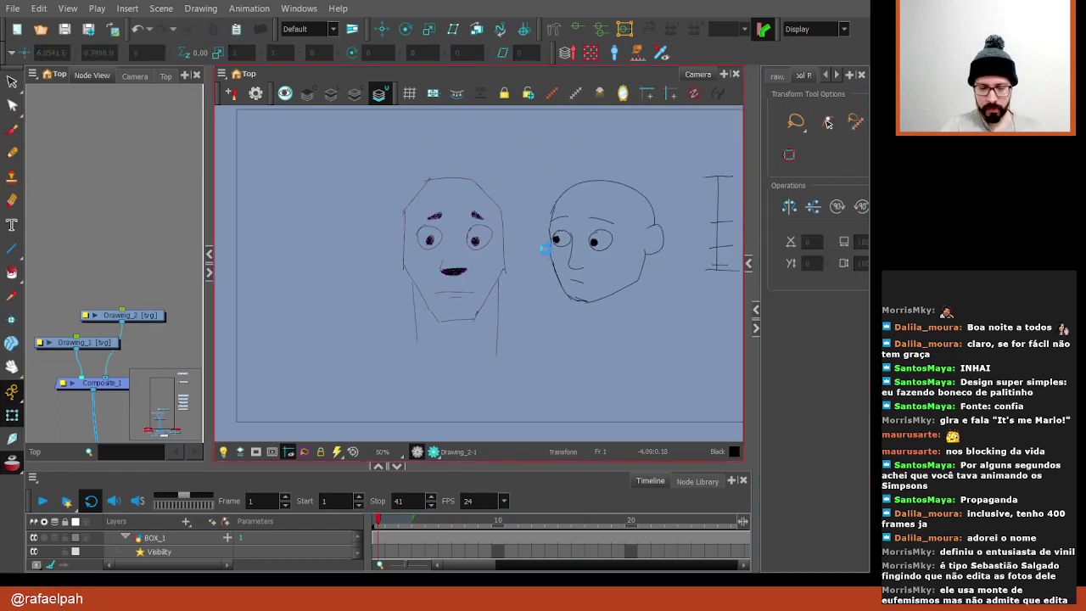
{"action": "scroll", "coordinate": [544, 251], "scroll_direction": "down", "scroll_amount": 1}
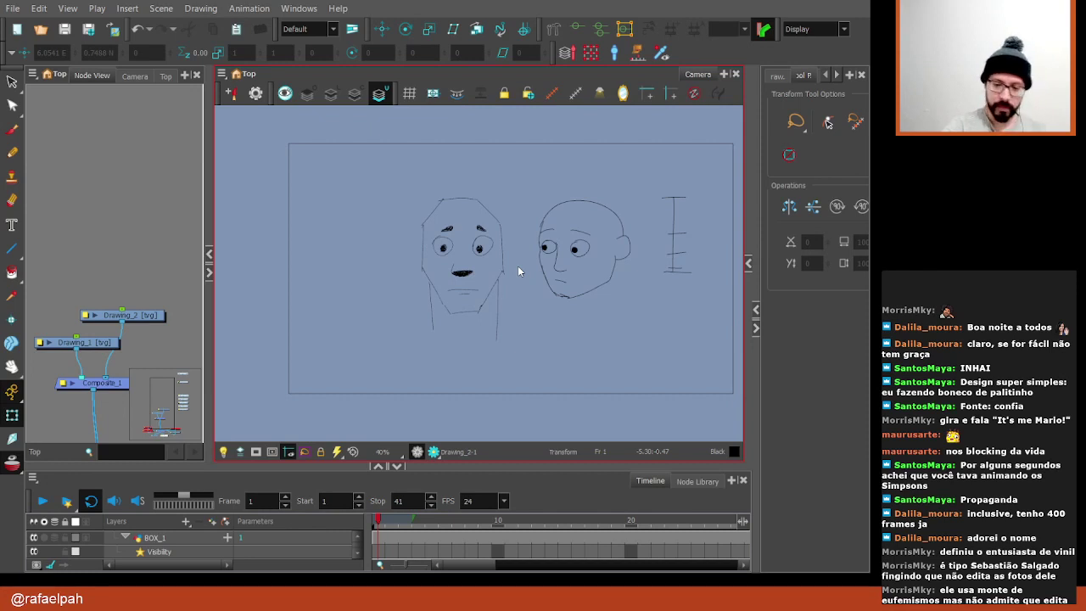
Delete the two stray box sketches on the left around frames 35–37 of Drawing_2
{"action": "left_click", "coordinate": [42, 503]}
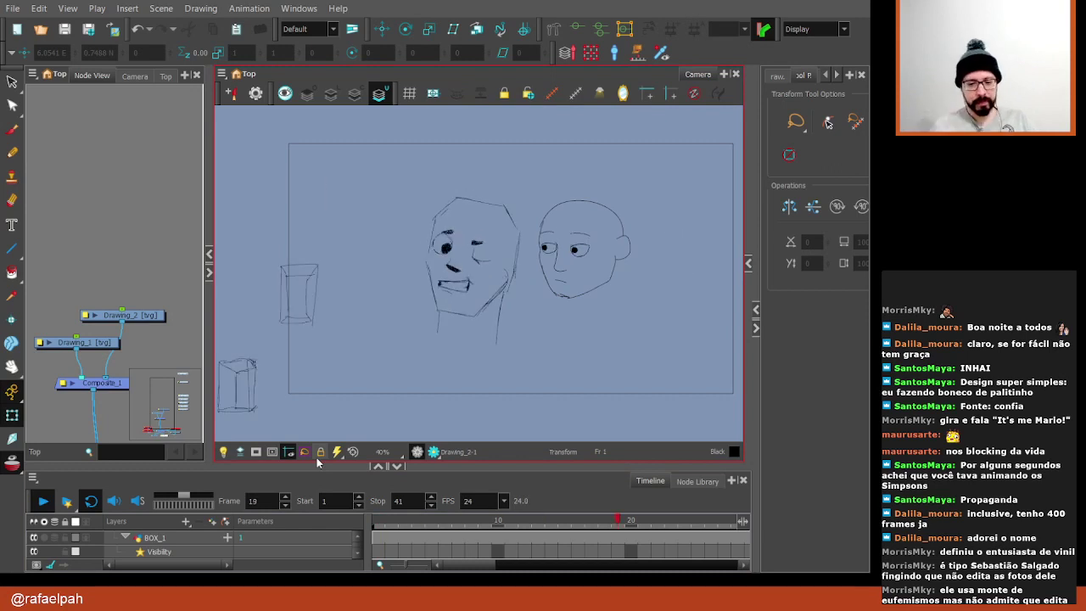
{"action": "left_click", "coordinate": [593, 519]}
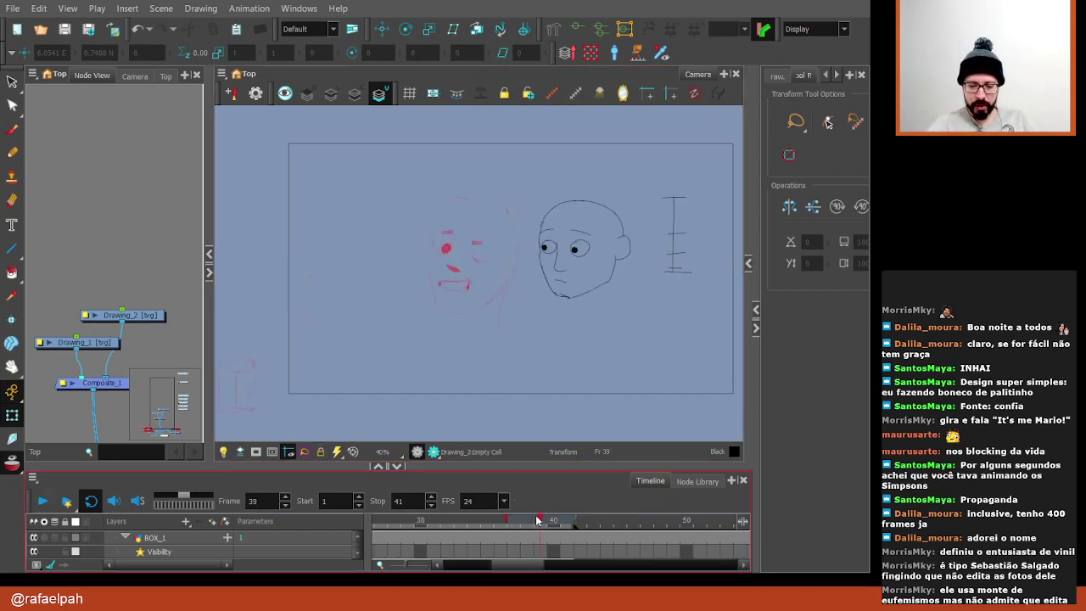
{"action": "left_click_drag", "start_coordinate": [592, 519], "coordinate": [487, 519]}
{"action": "left_click", "coordinate": [13, 82]}
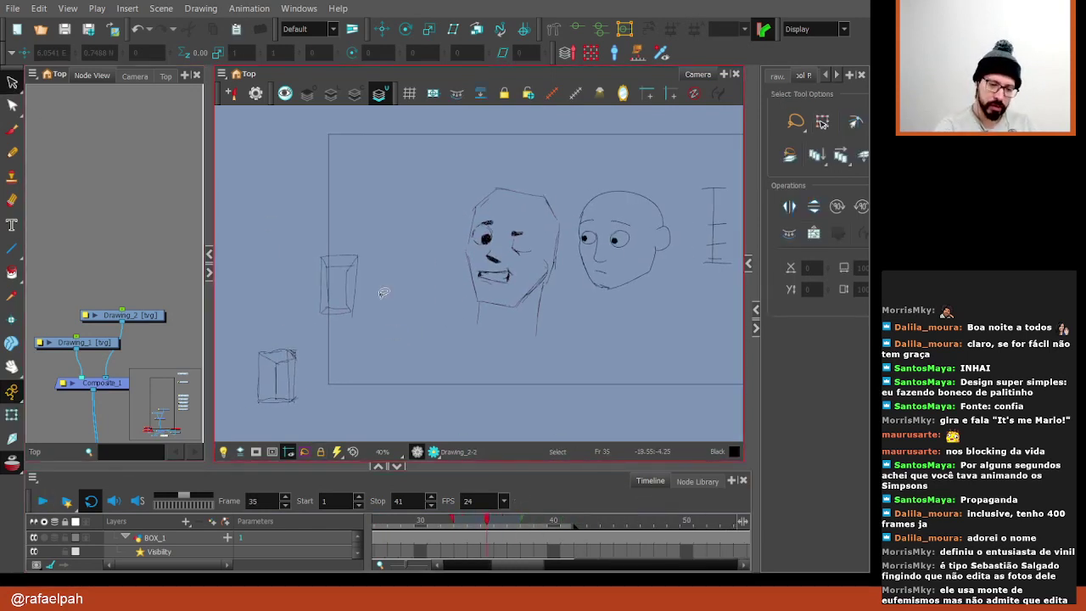
{"action": "left_click_drag", "start_coordinate": [380, 291], "coordinate": [407, 297]}
{"action": "left_click_drag", "start_coordinate": [547, 519], "coordinate": [522, 521]}
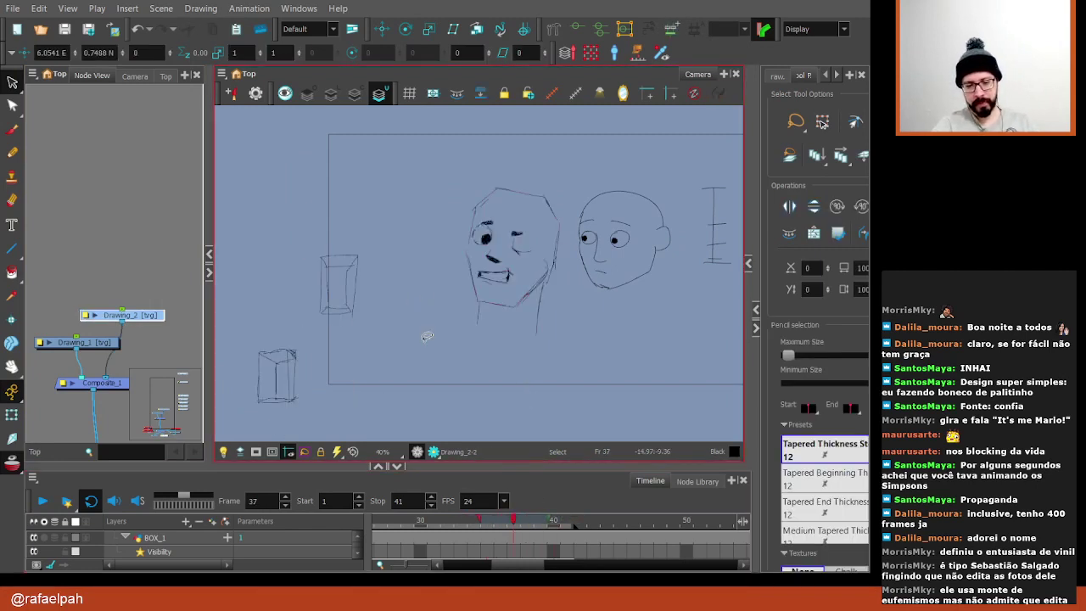
{"action": "left_click_drag", "start_coordinate": [424, 332], "coordinate": [252, 306]}
{"action": "key", "text": "Delete"}
Delete the skull doodle at the top left of frame 13, then return to frame 1
{"action": "mouse_move", "coordinate": [518, 521]}
{"action": "left_mouse_down"}
{"action": "mouse_move", "coordinate": [357, 540]}
{"action": "mouse_move", "coordinate": [553, 530]}
{"action": "left_mouse_up"}
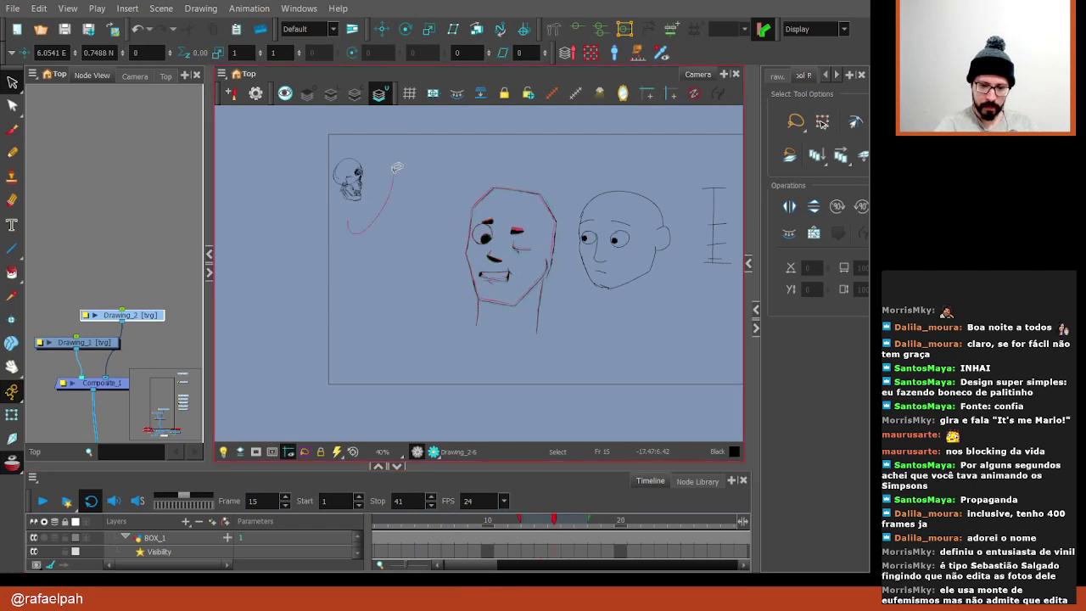
{"action": "left_click_drag", "start_coordinate": [396, 167], "coordinate": [399, 205]}
{"action": "key", "text": "Delete"}
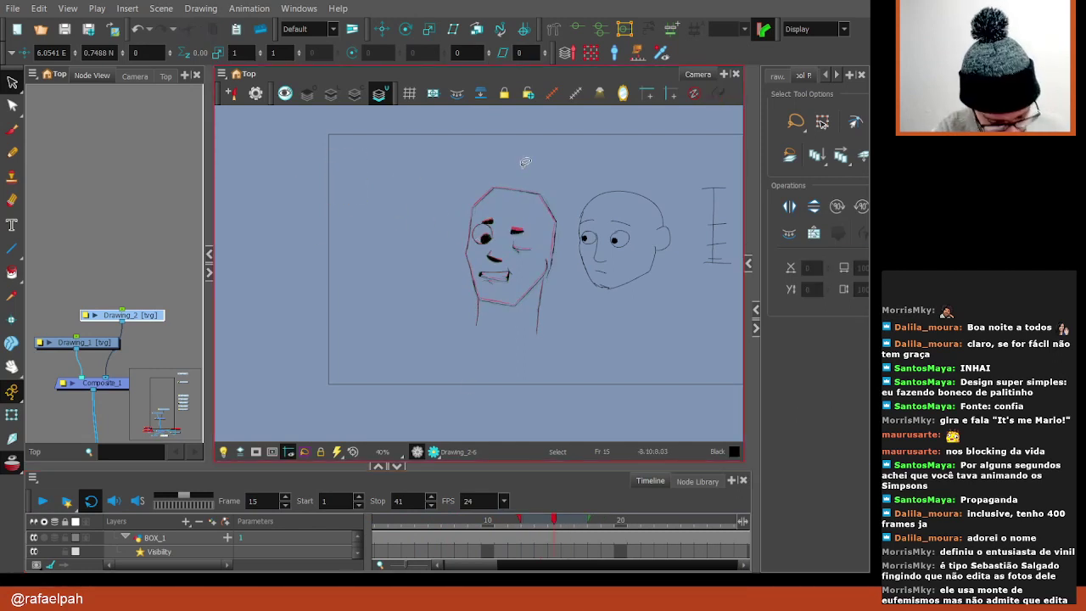
{"action": "scroll", "coordinate": [443, 230], "scroll_direction": "down", "scroll_amount": 2}
{"action": "scroll", "coordinate": [444, 229], "scroll_direction": "down", "scroll_amount": 2}
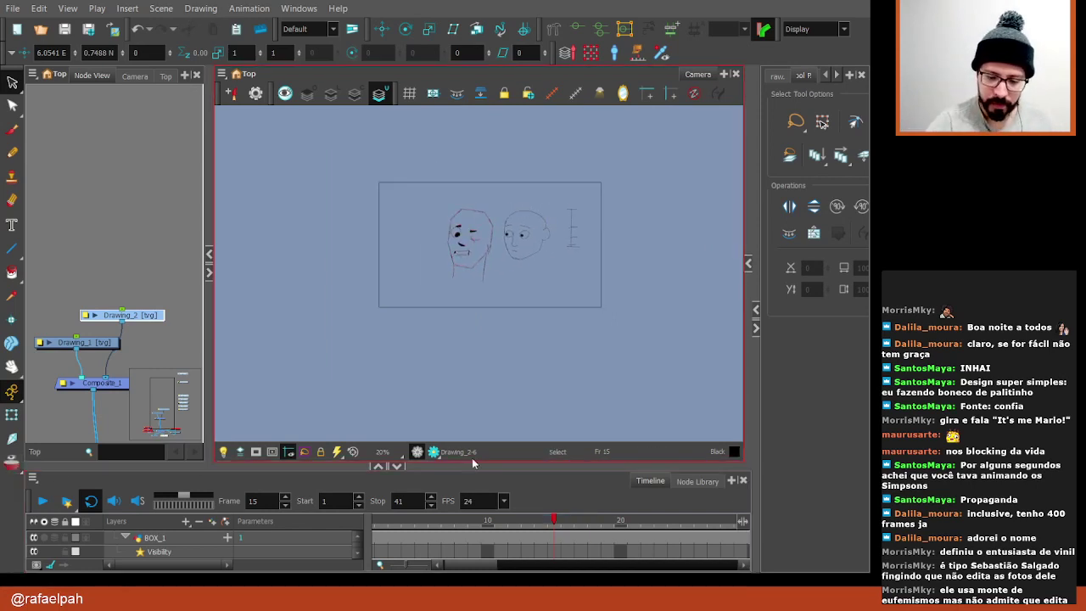
{"action": "left_click", "coordinate": [370, 534]}
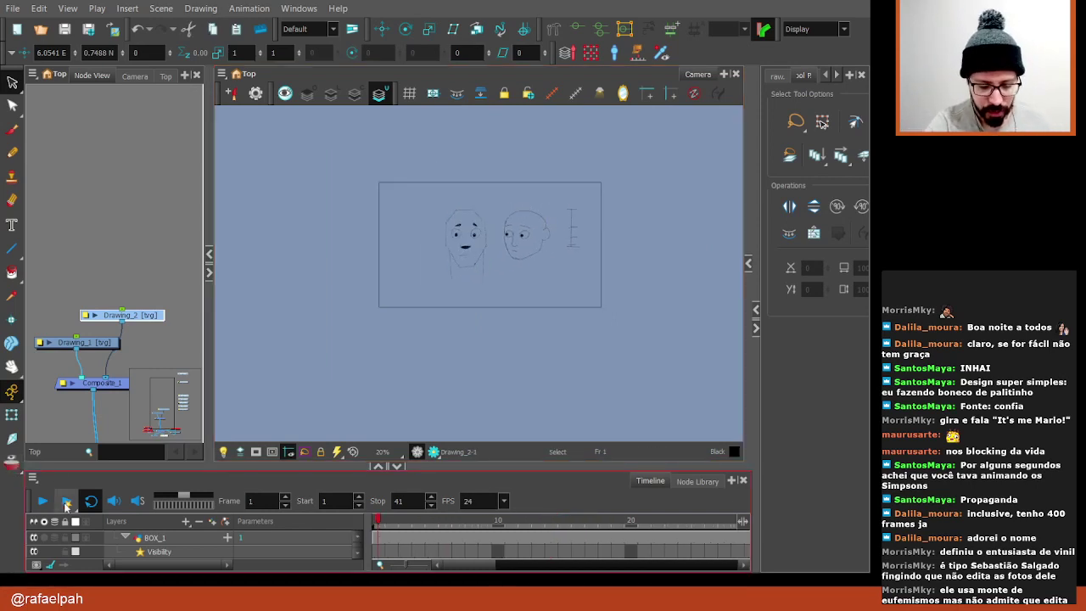
Play from the start, then enlarge the timeline to show more layers and return to frame 1
{"action": "key", "text": "Return"}
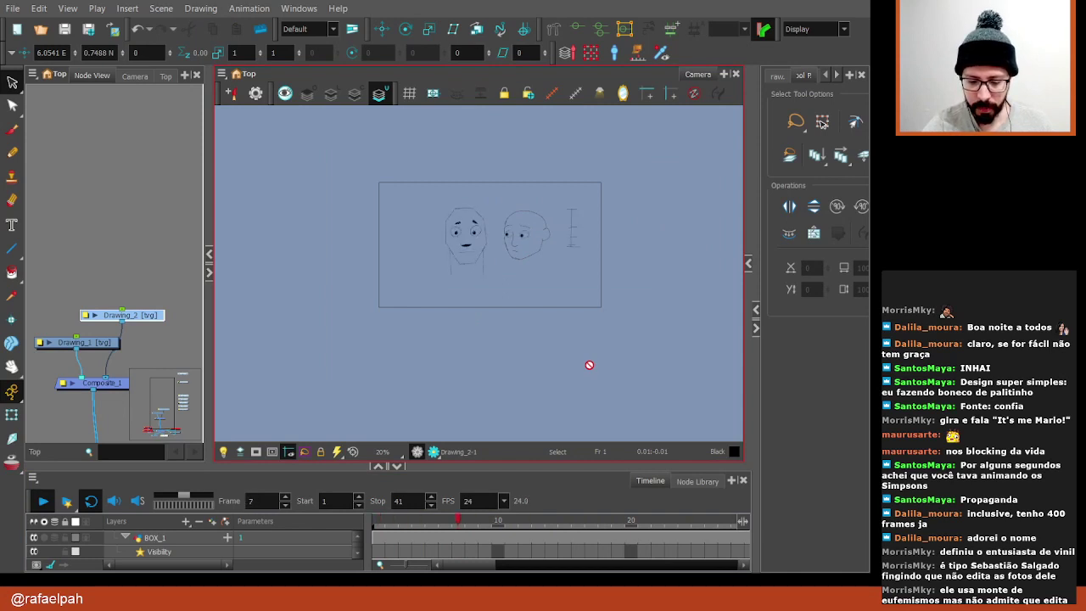
{"action": "left_click_drag", "start_coordinate": [577, 465], "coordinate": [568, 374]}
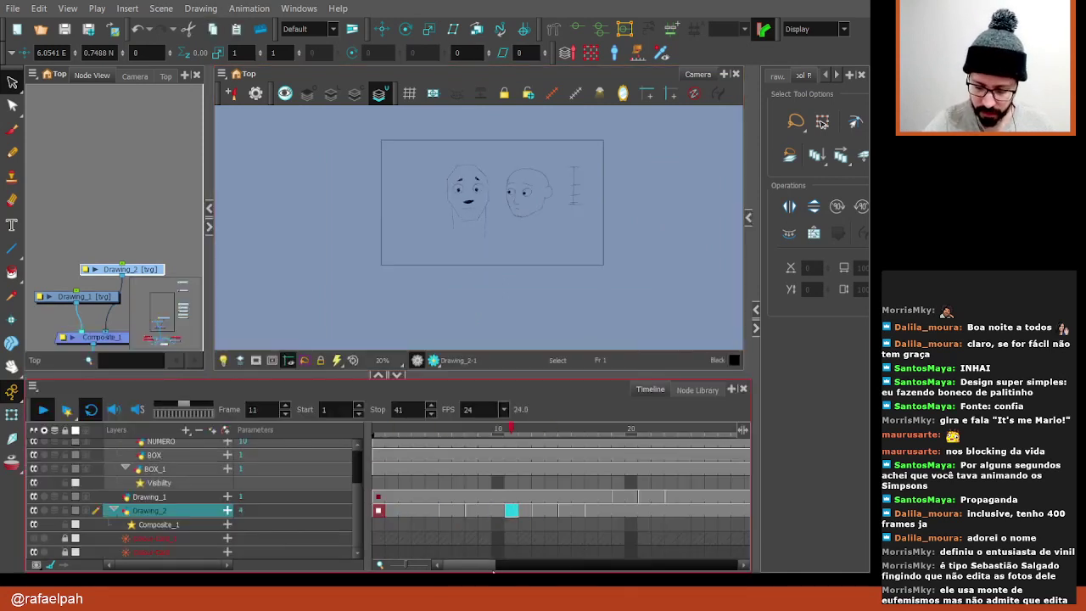
{"action": "left_click", "coordinate": [567, 513]}
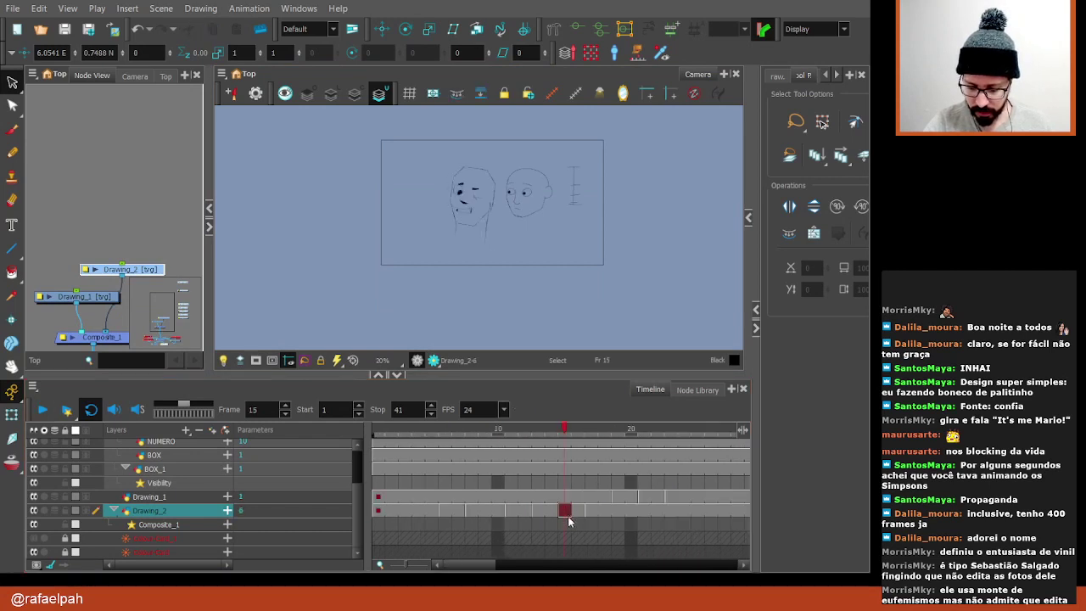
{"action": "scroll", "coordinate": [535, 526], "scroll_direction": "right", "scroll_amount": 5}
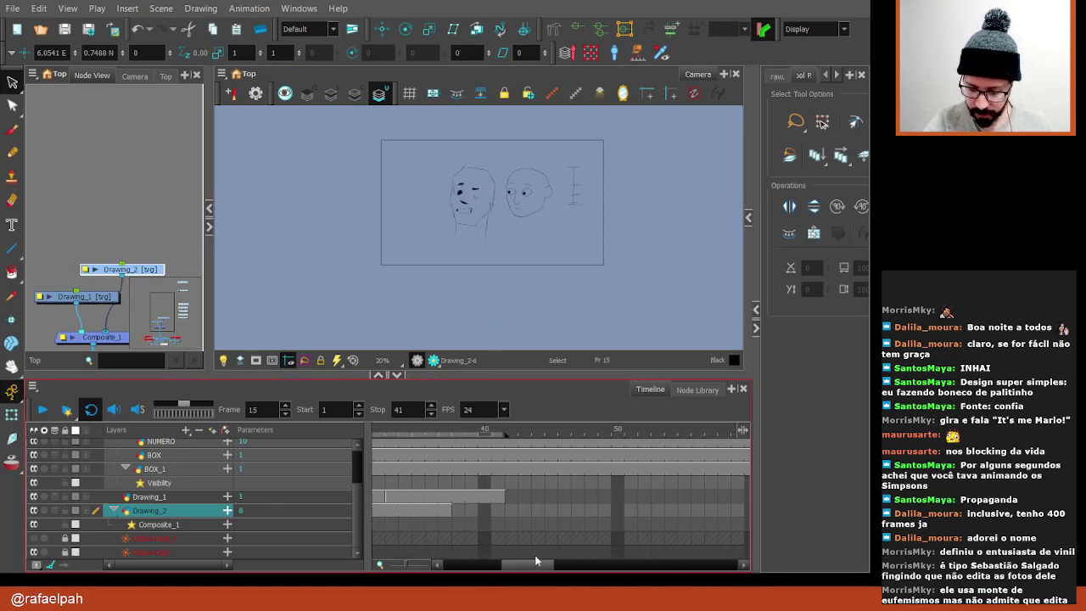
{"action": "key", "text": "shift+comma"}
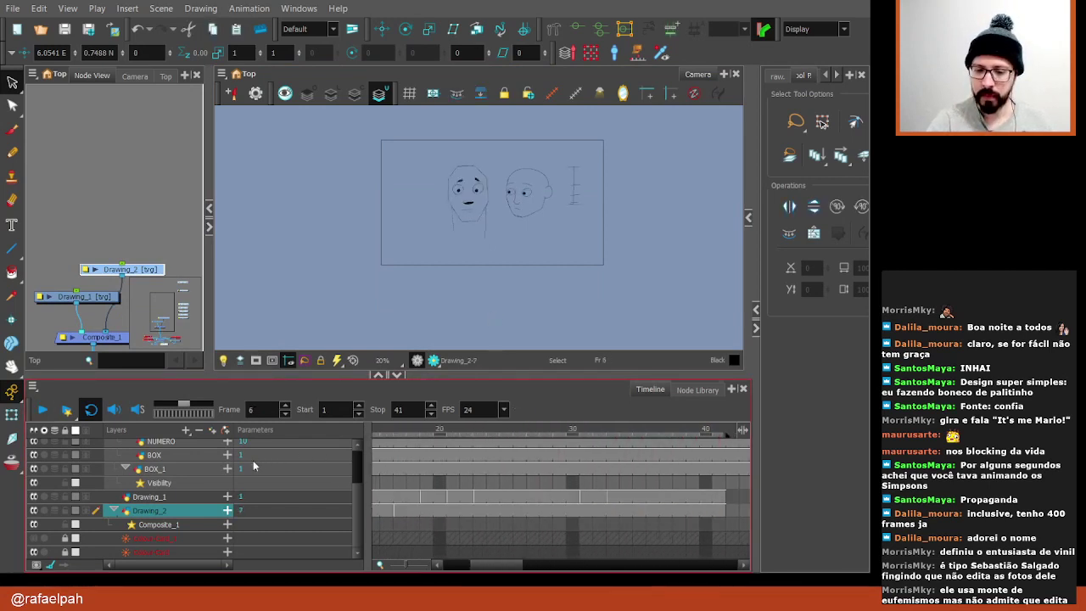
Zoom the Camera view and play the two-head animation back
{"action": "left_click", "coordinate": [444, 242]}
{"action": "scroll", "coordinate": [444, 243], "scroll_direction": "up", "scroll_amount": 3}
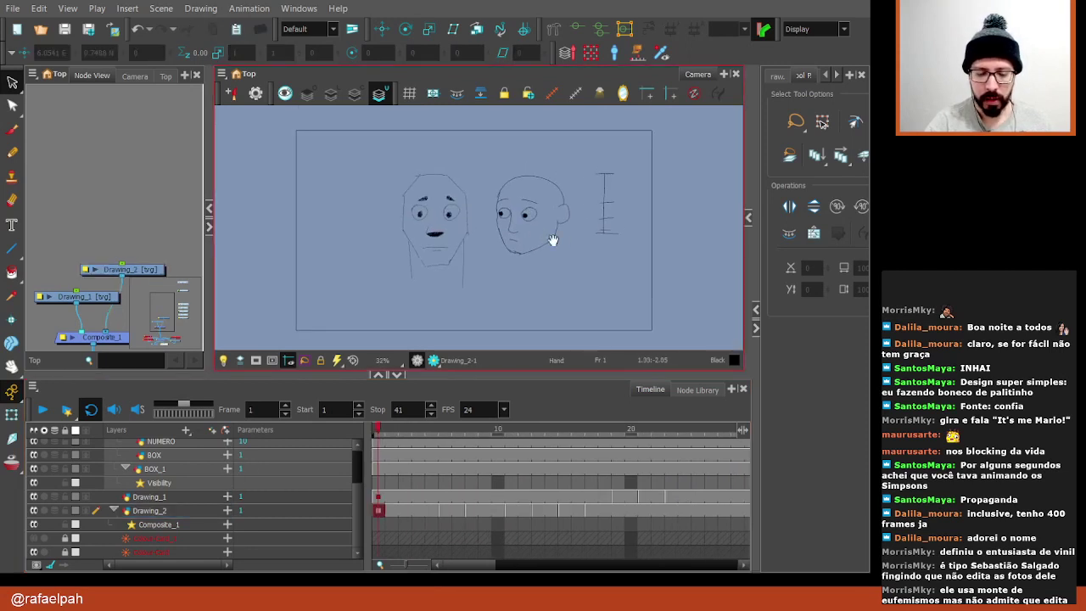
{"action": "left_click", "coordinate": [81, 262]}
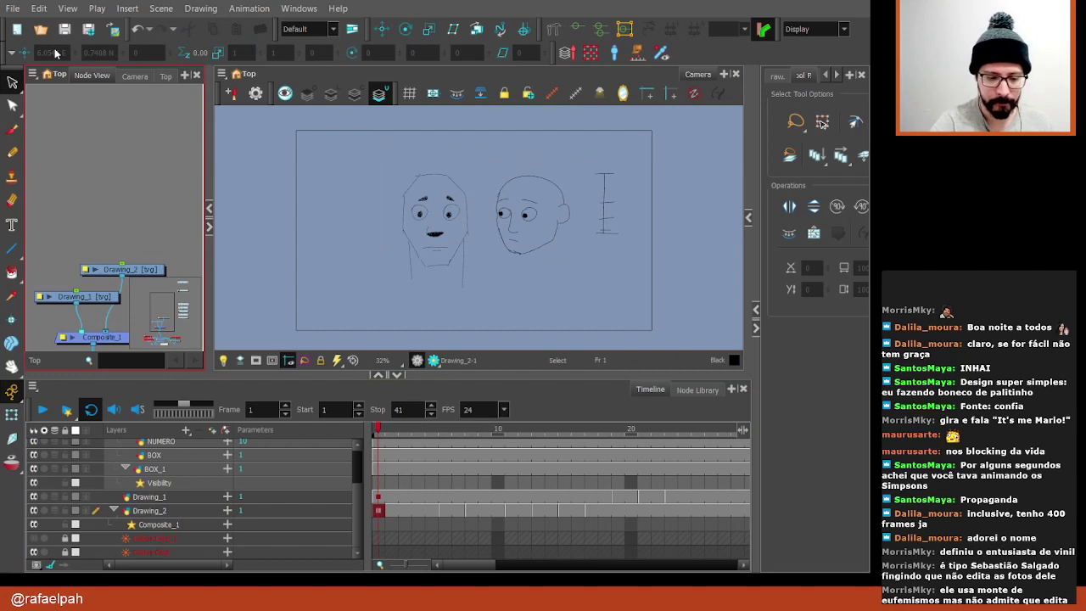
{"action": "left_click", "coordinate": [42, 409]}
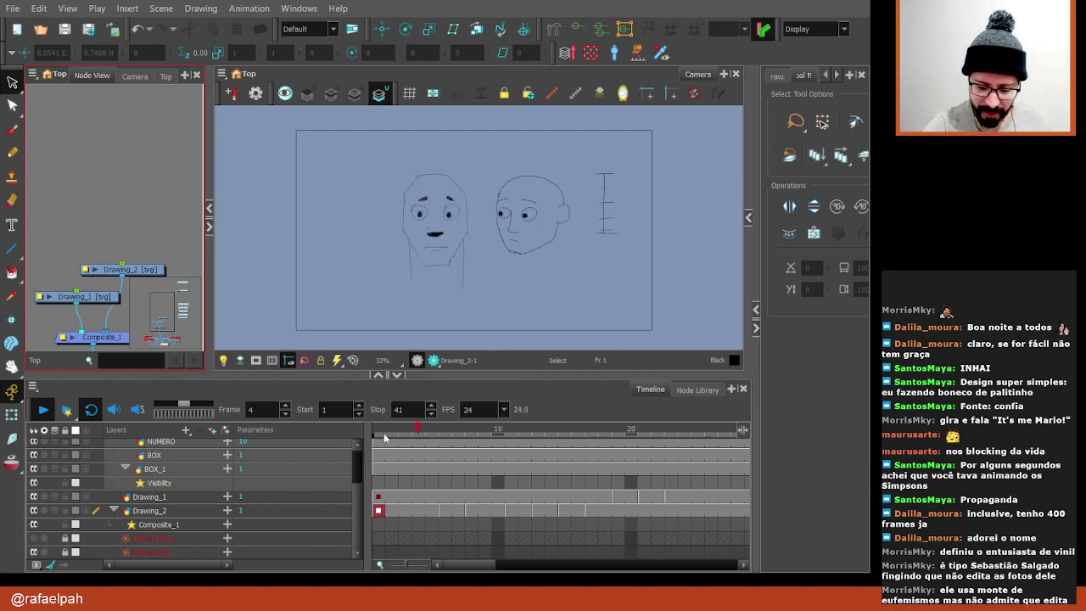
Set Drawing_2's frame 3 to drawing 7 and play the animation to check it
{"action": "left_click", "coordinate": [406, 510]}
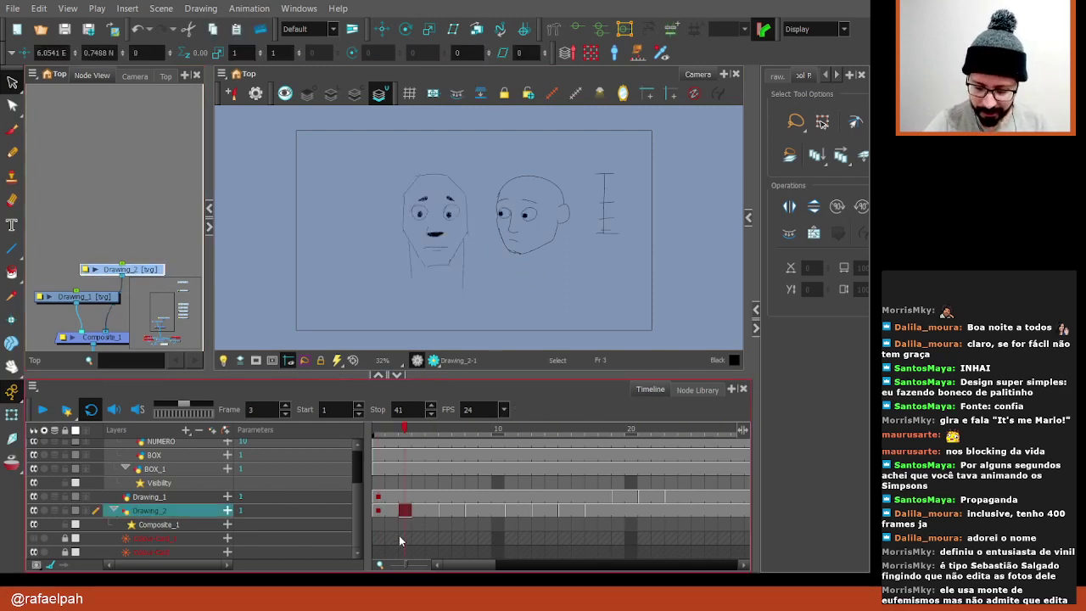
{"action": "type", "text": "7"}
{"action": "key", "text": "Return"}
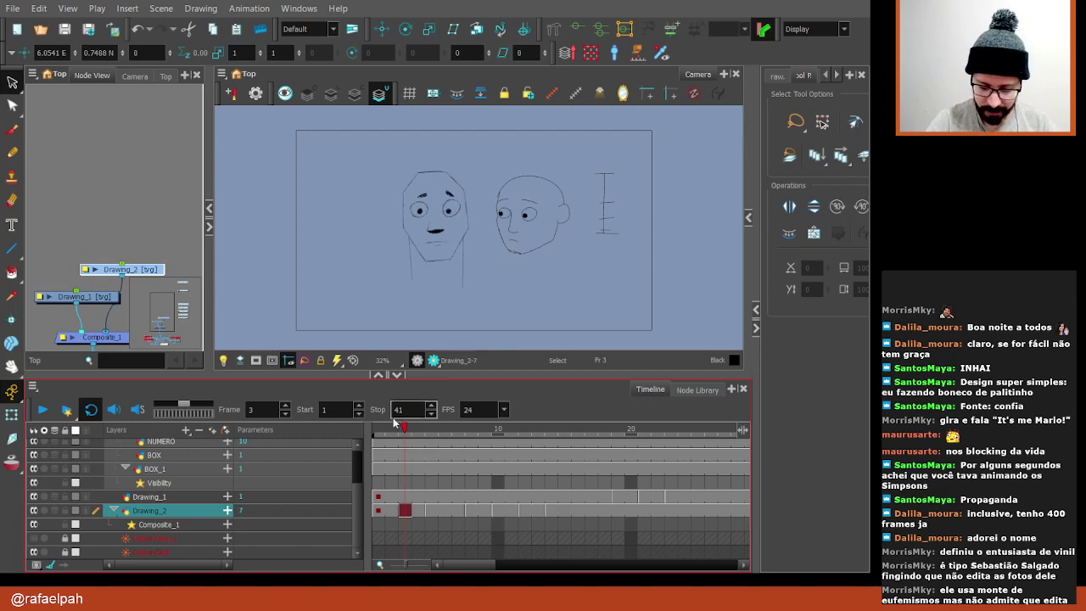
{"action": "left_click", "coordinate": [42, 410]}
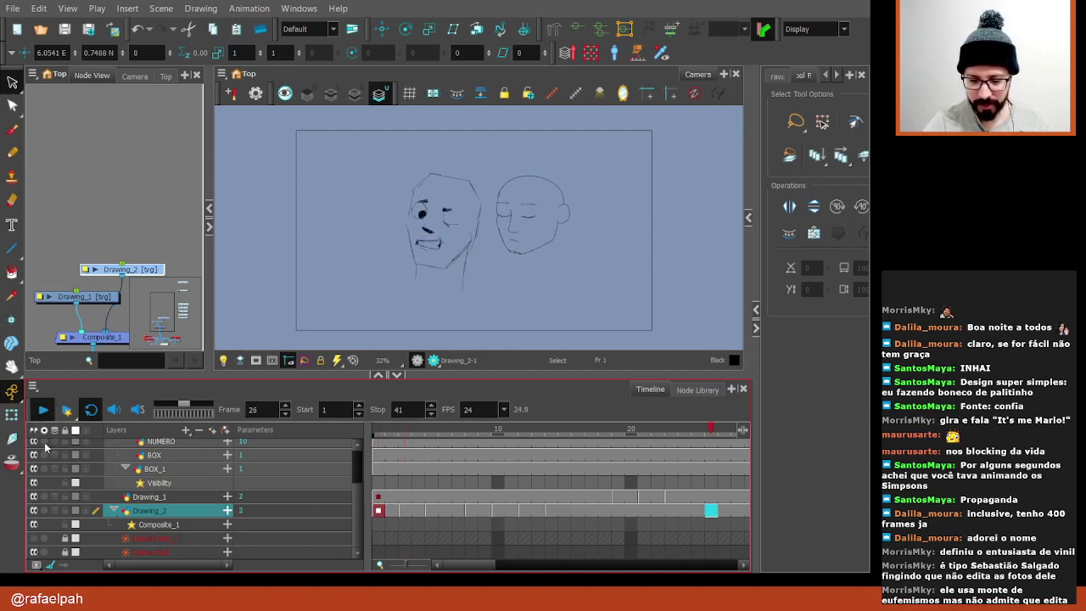
{"action": "key", "text": "Return"}
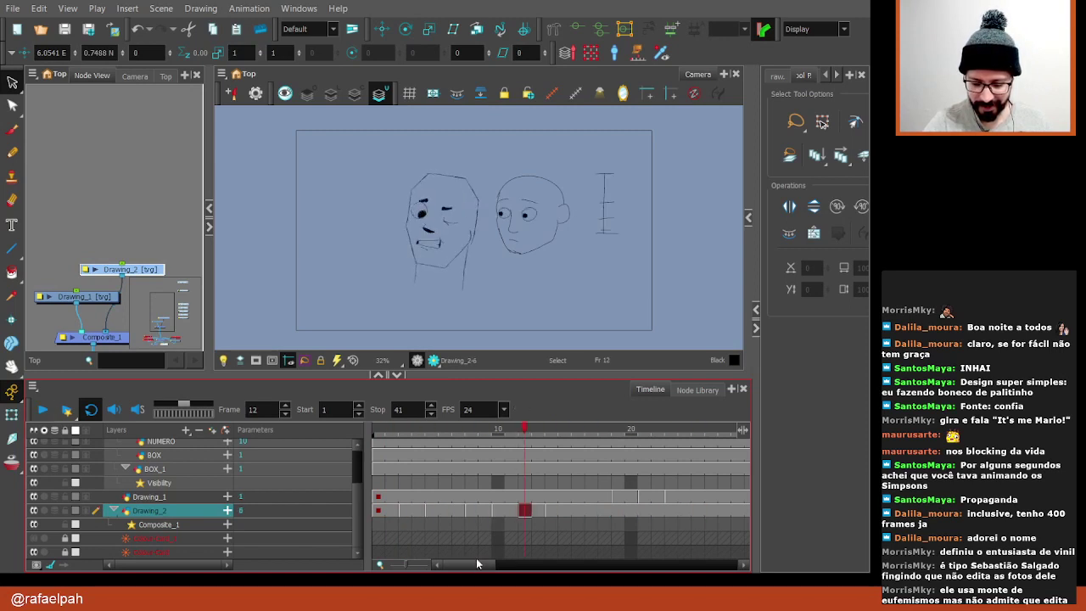
Review the animation through frame 41 and replay it from frame 1
{"action": "left_click_drag", "start_coordinate": [476, 563], "coordinate": [532, 564]}
{"action": "left_click", "coordinate": [551, 510]}
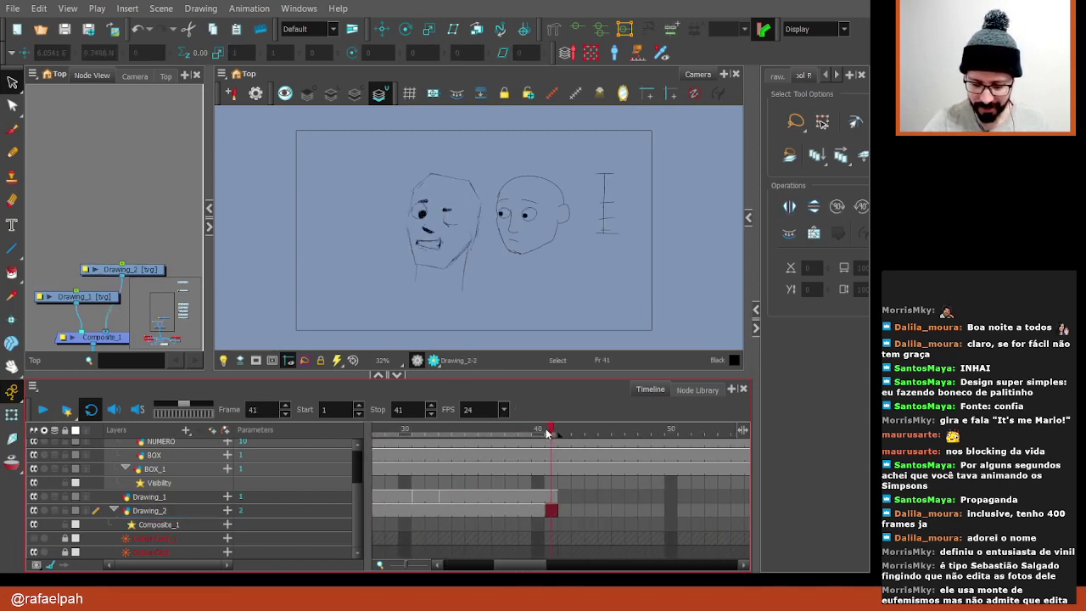
{"action": "key", "text": "shift+comma"}
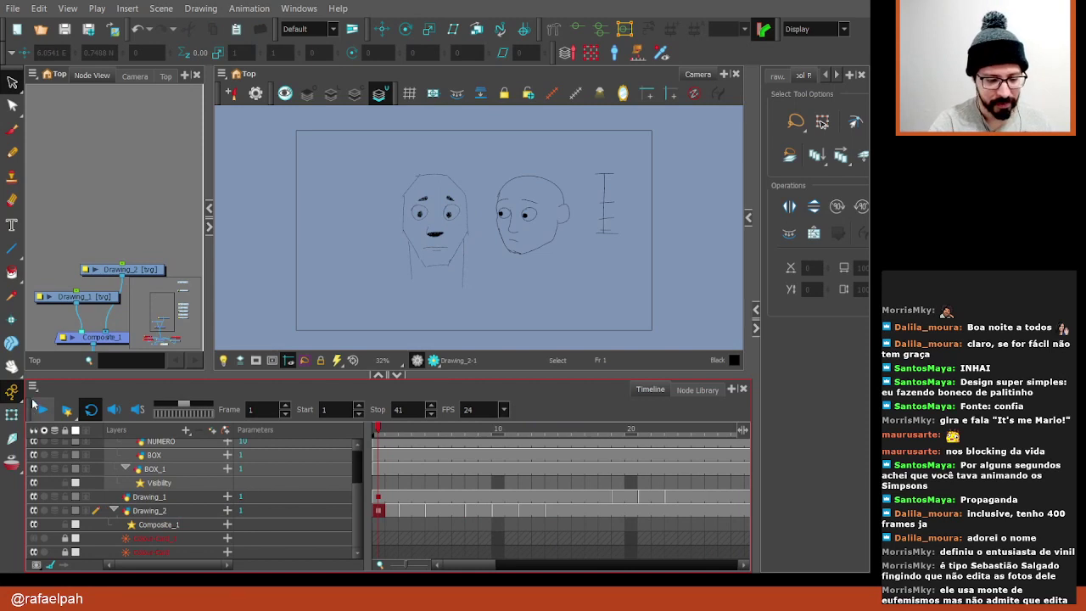
{"action": "left_click", "coordinate": [39, 410]}
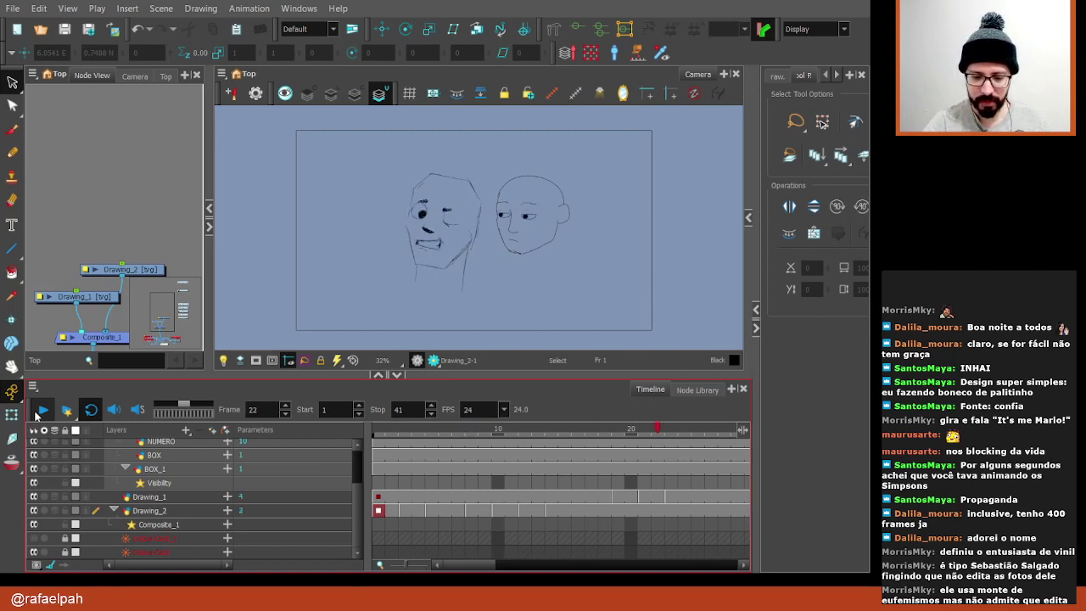
{"action": "left_click", "coordinate": [39, 411]}
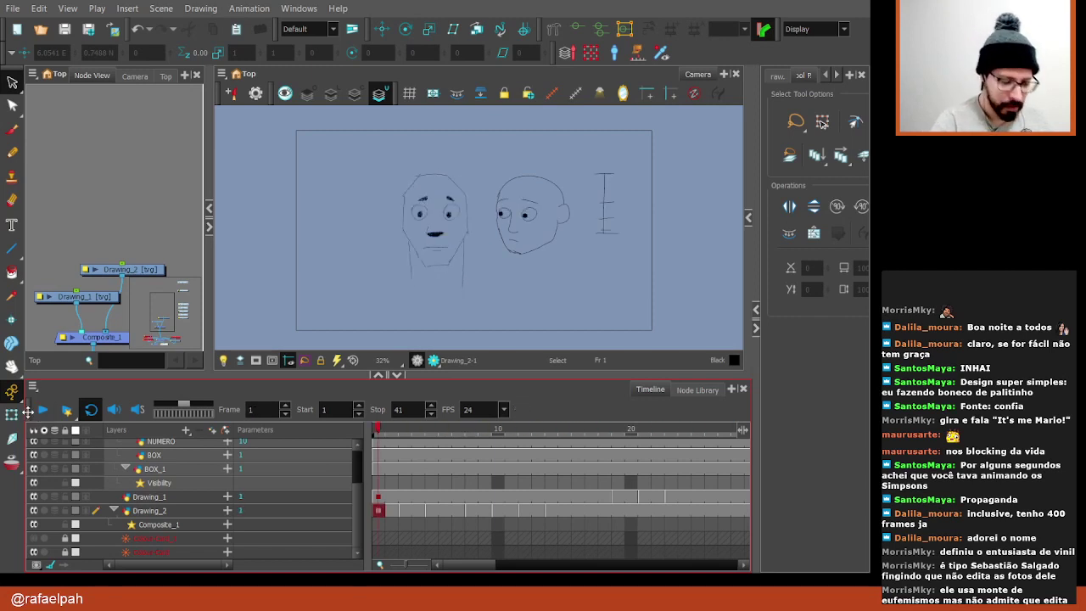
{"action": "left_click", "coordinate": [123, 209]}
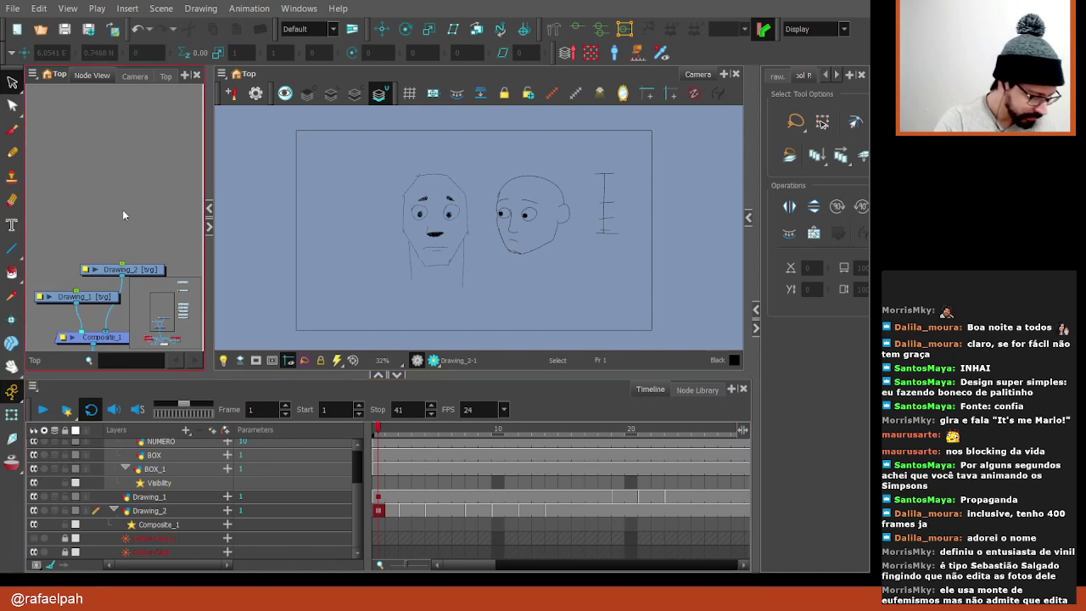
{"action": "left_click", "coordinate": [529, 261]}
{"action": "left_click", "coordinate": [405, 570]}
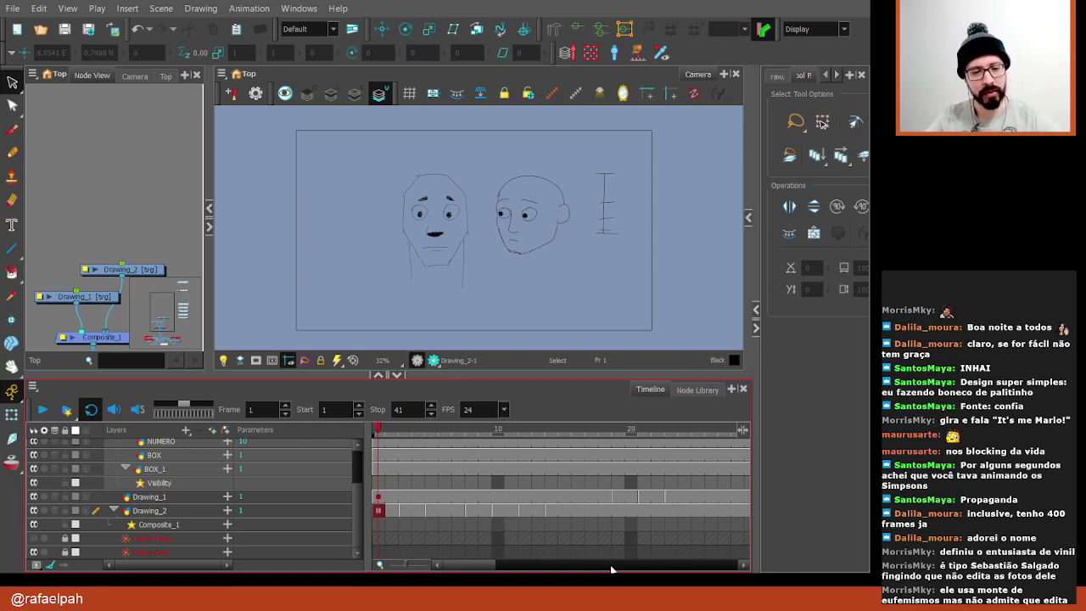
{"action": "scroll", "coordinate": [611, 509], "scroll_direction": "up", "scroll_amount": 3}
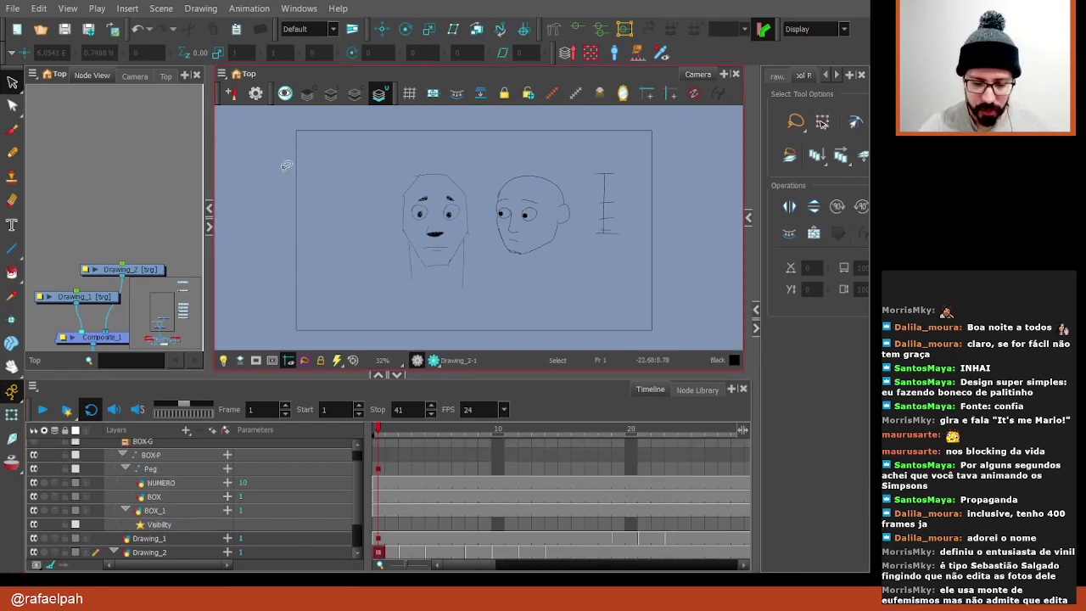
{"action": "scroll", "coordinate": [314, 162], "scroll_direction": "down", "scroll_amount": 1}
{"action": "scroll", "coordinate": [315, 165], "scroll_direction": "up", "scroll_amount": 1}
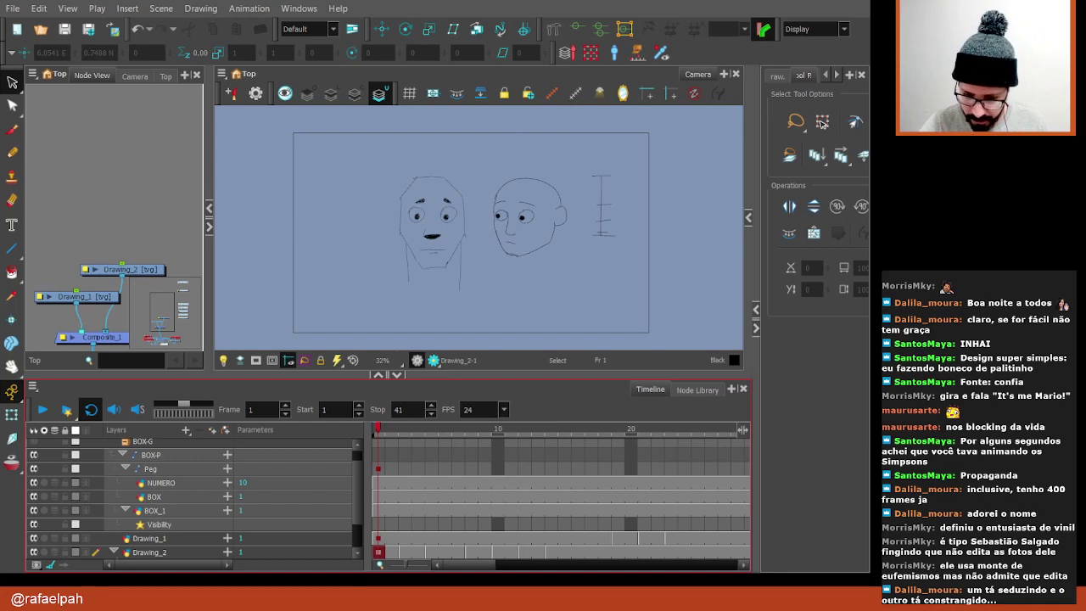
{"action": "left_click", "coordinate": [41, 409]}
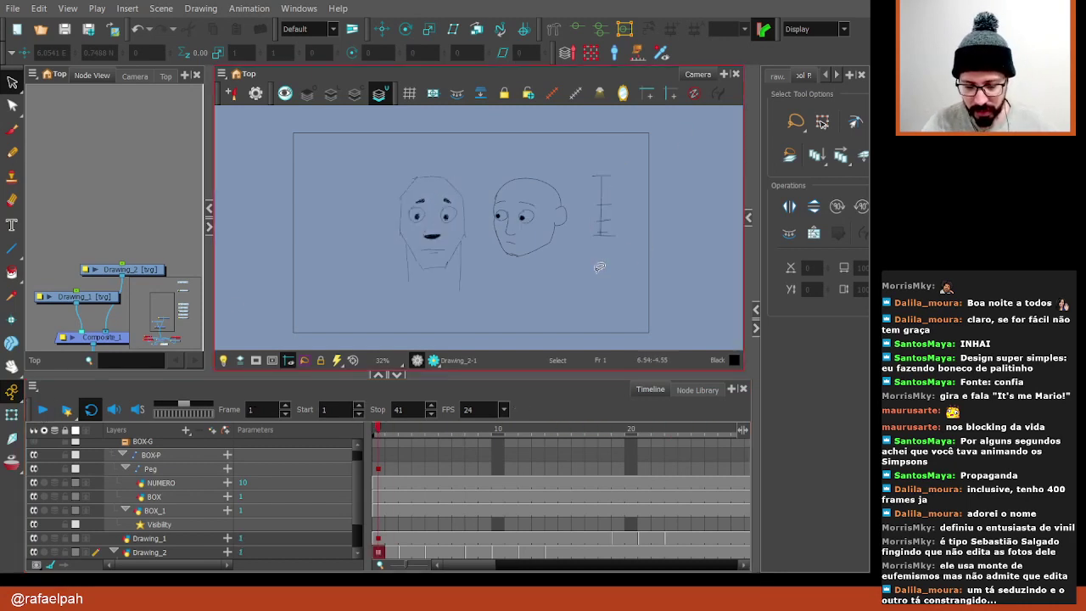
Delete the vertical tick-mark line beside the heads on the Drawing_1 layer
{"action": "left_click", "coordinate": [127, 269]}
{"action": "left_click", "coordinate": [83, 296]}
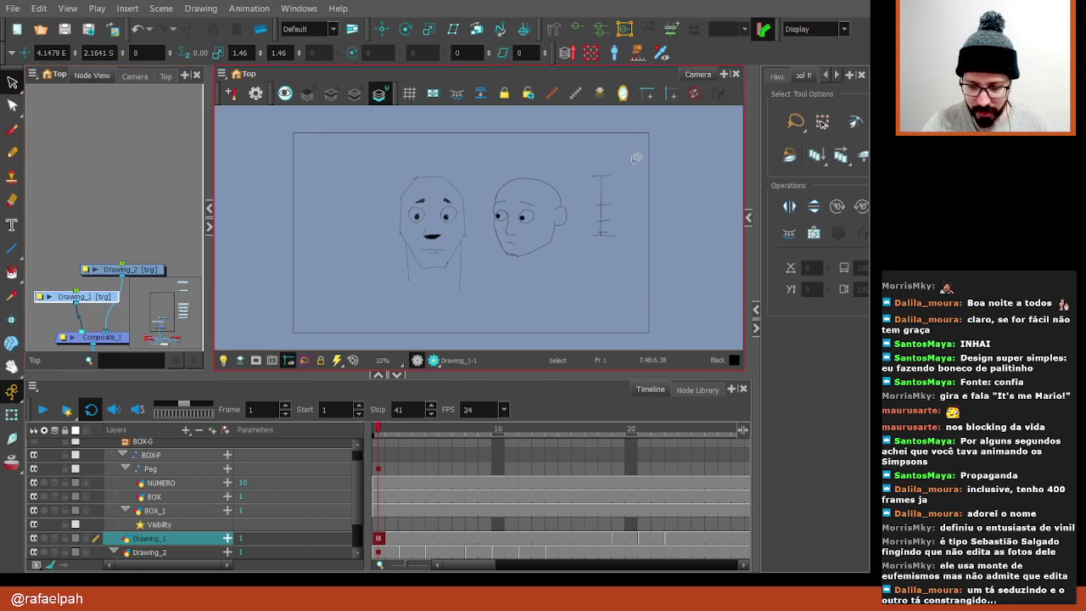
{"action": "left_click_drag", "start_coordinate": [632, 160], "coordinate": [637, 252]}
{"action": "key", "text": "Delete"}
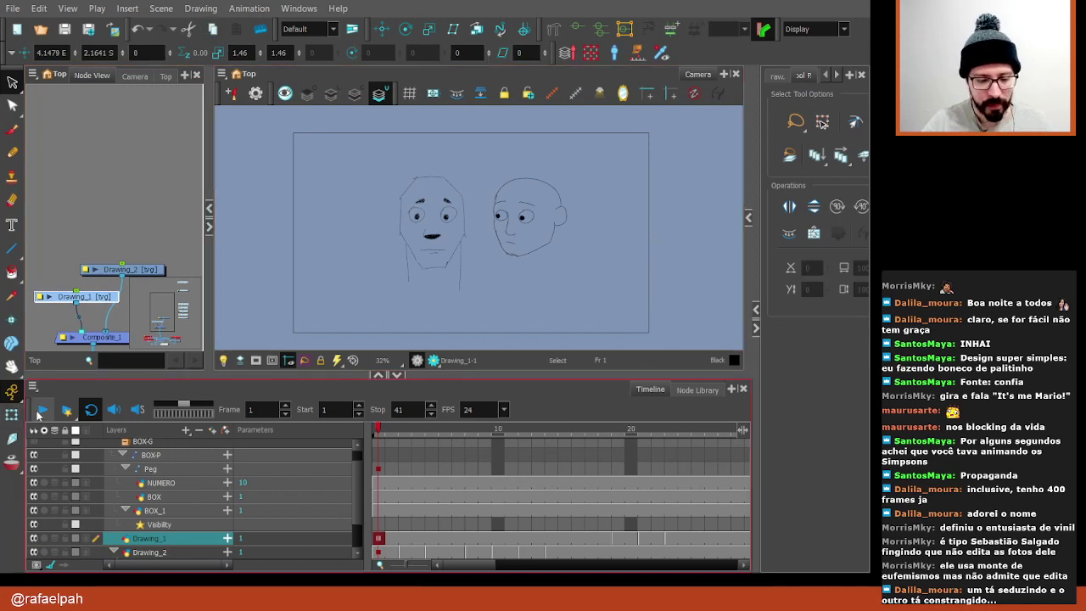
Play the animation, then scrub to frames 12 and 19 to inspect the winking pose
{"action": "left_click", "coordinate": [41, 410]}
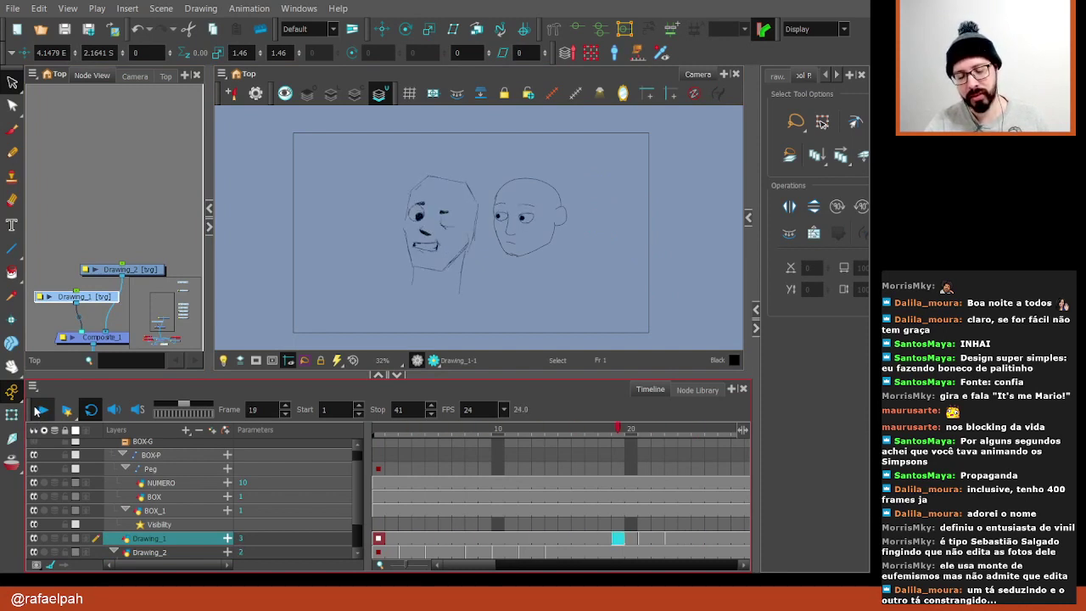
{"action": "left_click", "coordinate": [36, 409]}
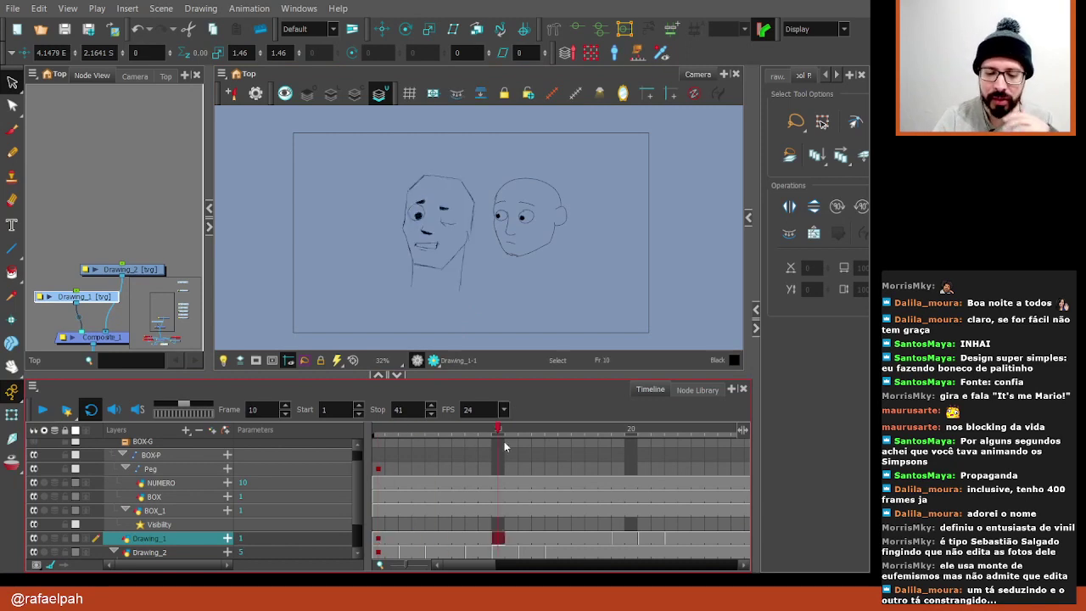
{"action": "mouse_move", "coordinate": [504, 441]}
{"action": "left_mouse_down"}
{"action": "mouse_move", "coordinate": [518, 478]}
{"action": "mouse_move", "coordinate": [504, 514]}
{"action": "mouse_move", "coordinate": [578, 514]}
{"action": "mouse_move", "coordinate": [447, 526]}
{"action": "mouse_move", "coordinate": [574, 531]}
{"action": "mouse_move", "coordinate": [458, 538]}
{"action": "mouse_move", "coordinate": [433, 551]}
{"action": "mouse_move", "coordinate": [495, 538]}
{"action": "mouse_move", "coordinate": [376, 536]}
{"action": "mouse_move", "coordinate": [588, 526]}
{"action": "mouse_move", "coordinate": [425, 523]}
{"action": "mouse_move", "coordinate": [444, 532]}
{"action": "mouse_move", "coordinate": [577, 533]}
{"action": "mouse_move", "coordinate": [382, 532]}
{"action": "mouse_move", "coordinate": [618, 538]}
{"action": "left_mouse_up"}
{"action": "left_click", "coordinate": [127, 169]}
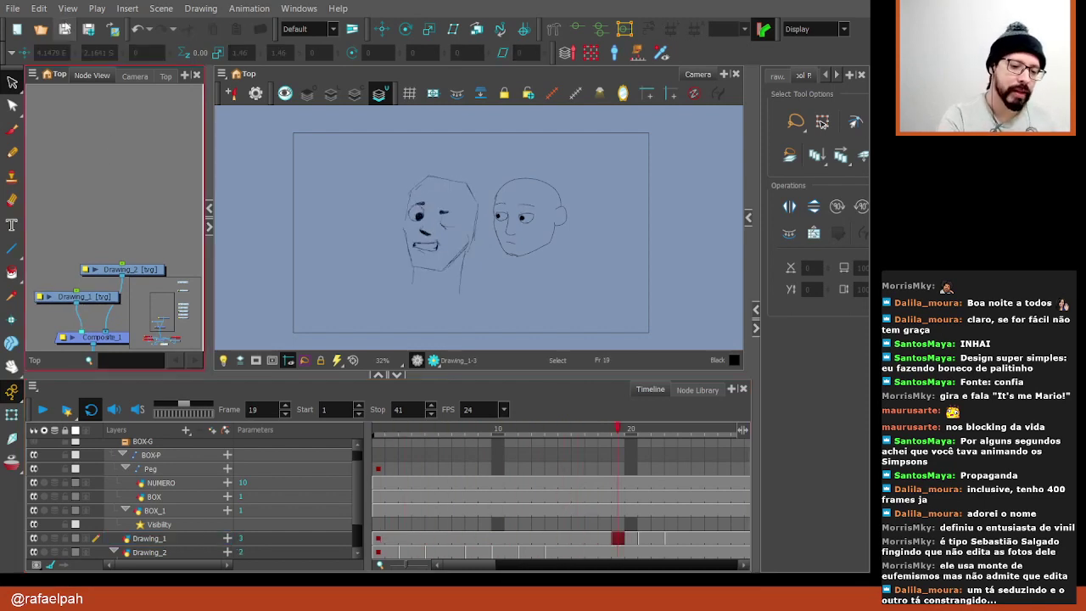
{"action": "left_click", "coordinate": [647, 210]}
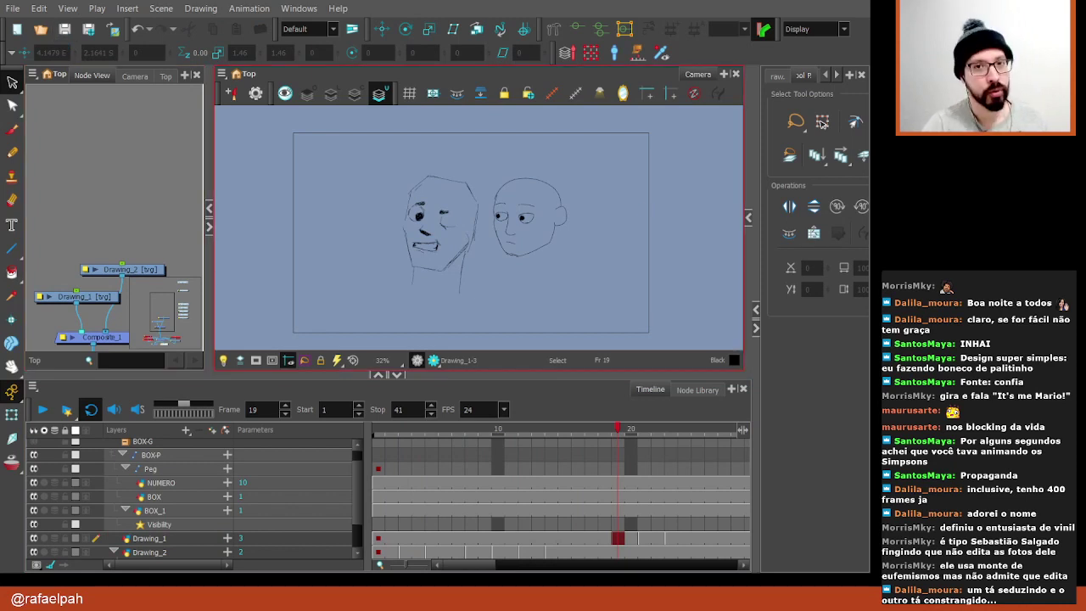